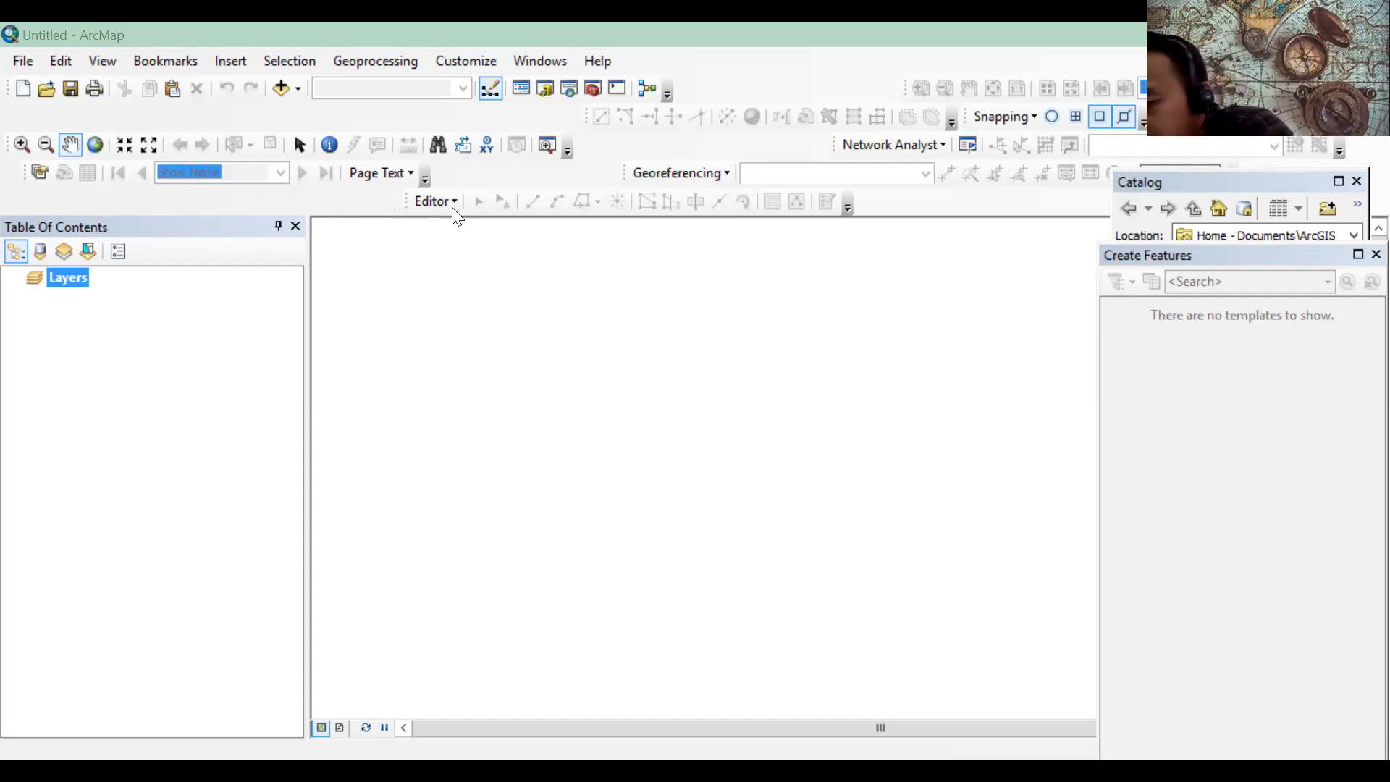
Step: Open Add Data and browse to the 5_Digitasi_A folder inside Pengajaran\5_Aplikasi Komputer
left_click(297, 88)
left_click(301, 110)
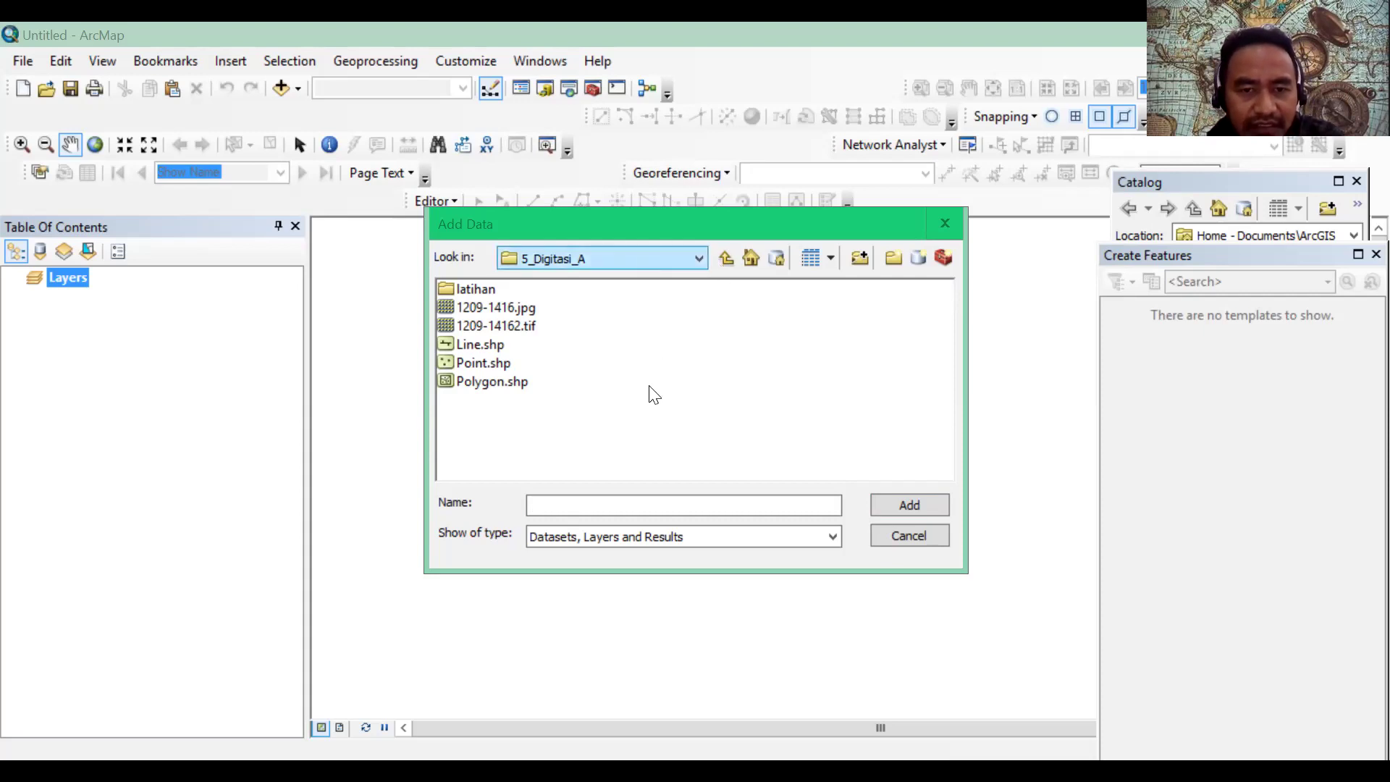
key("F4")
left_click(643, 362)
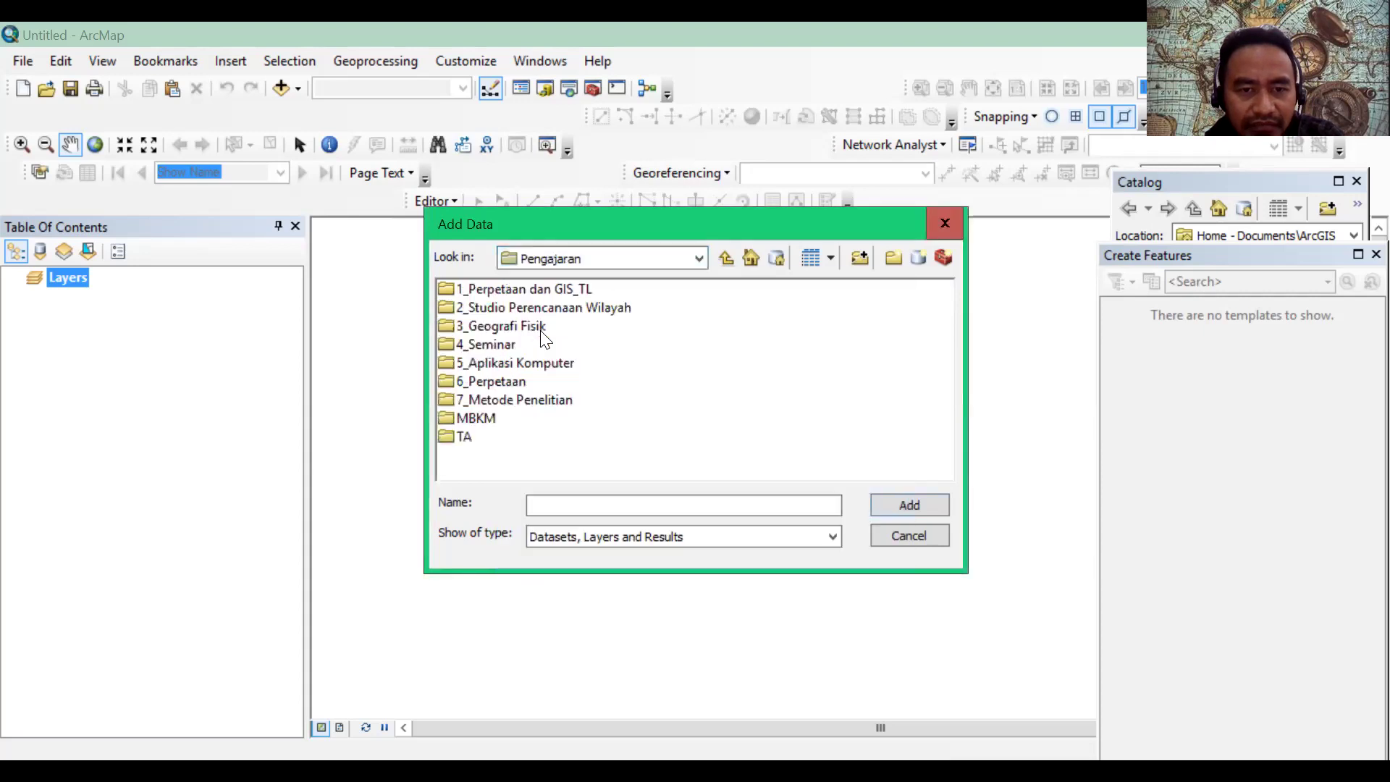
double_click(511, 362)
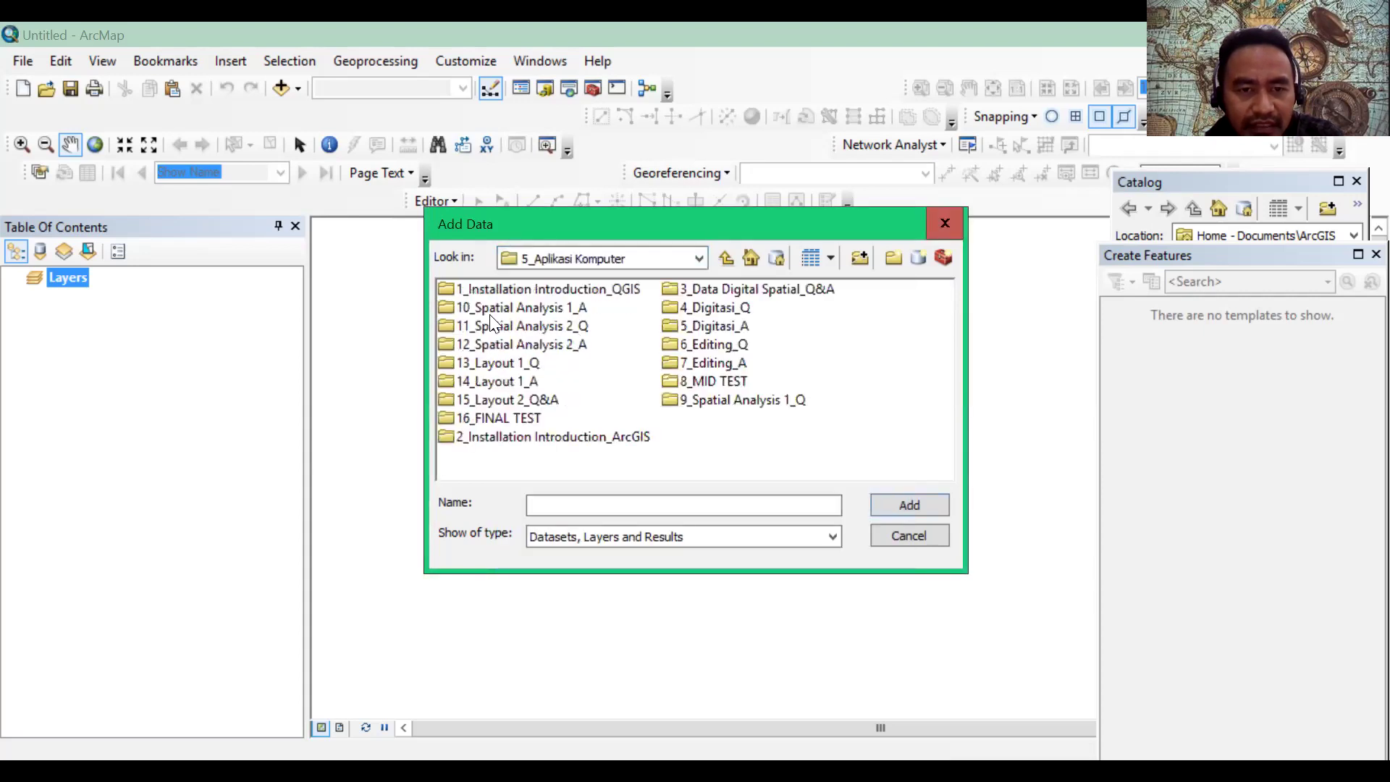
double_click(706, 331)
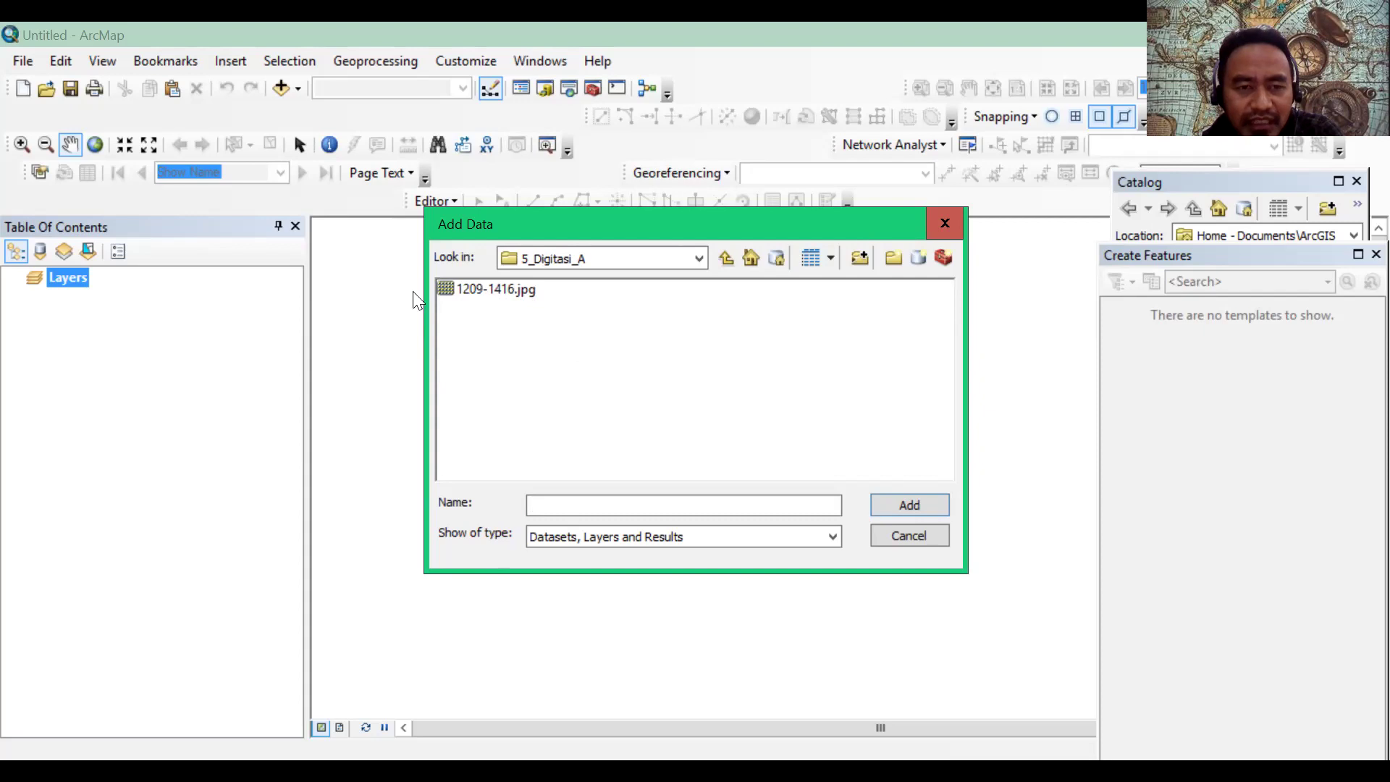
Step: Examine the list of available folder locations for adding data, and close the dialog without adding anything
left_click_drag(680, 224, 534, 228)
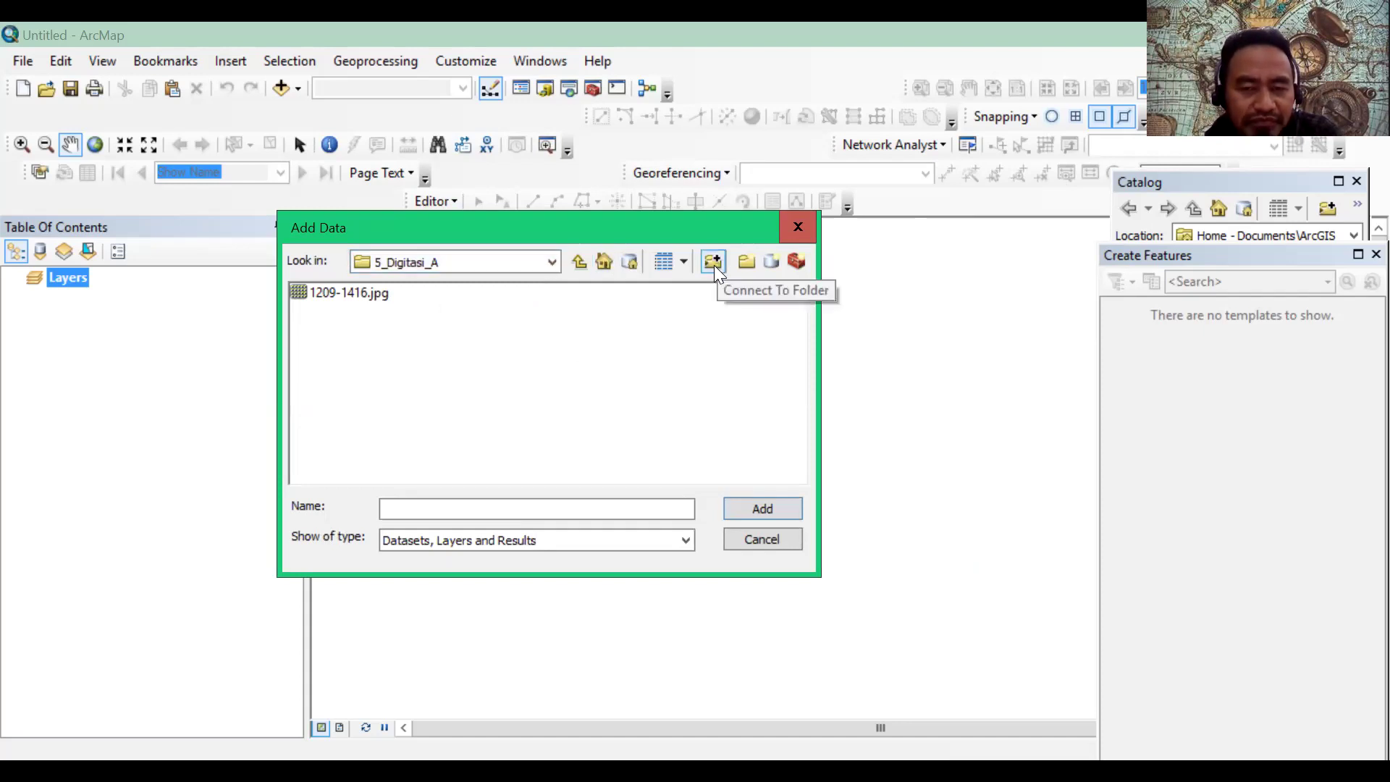
left_click(457, 265)
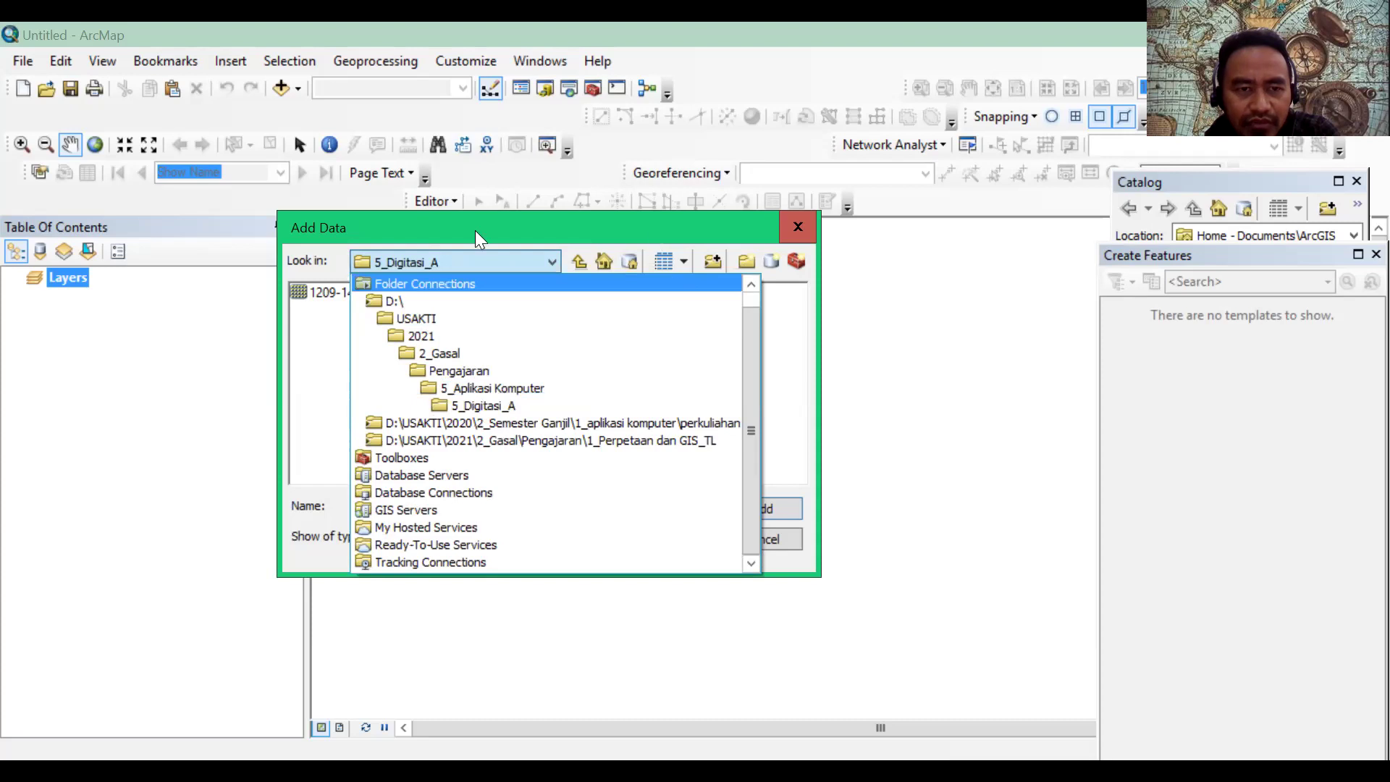
left_click(509, 255)
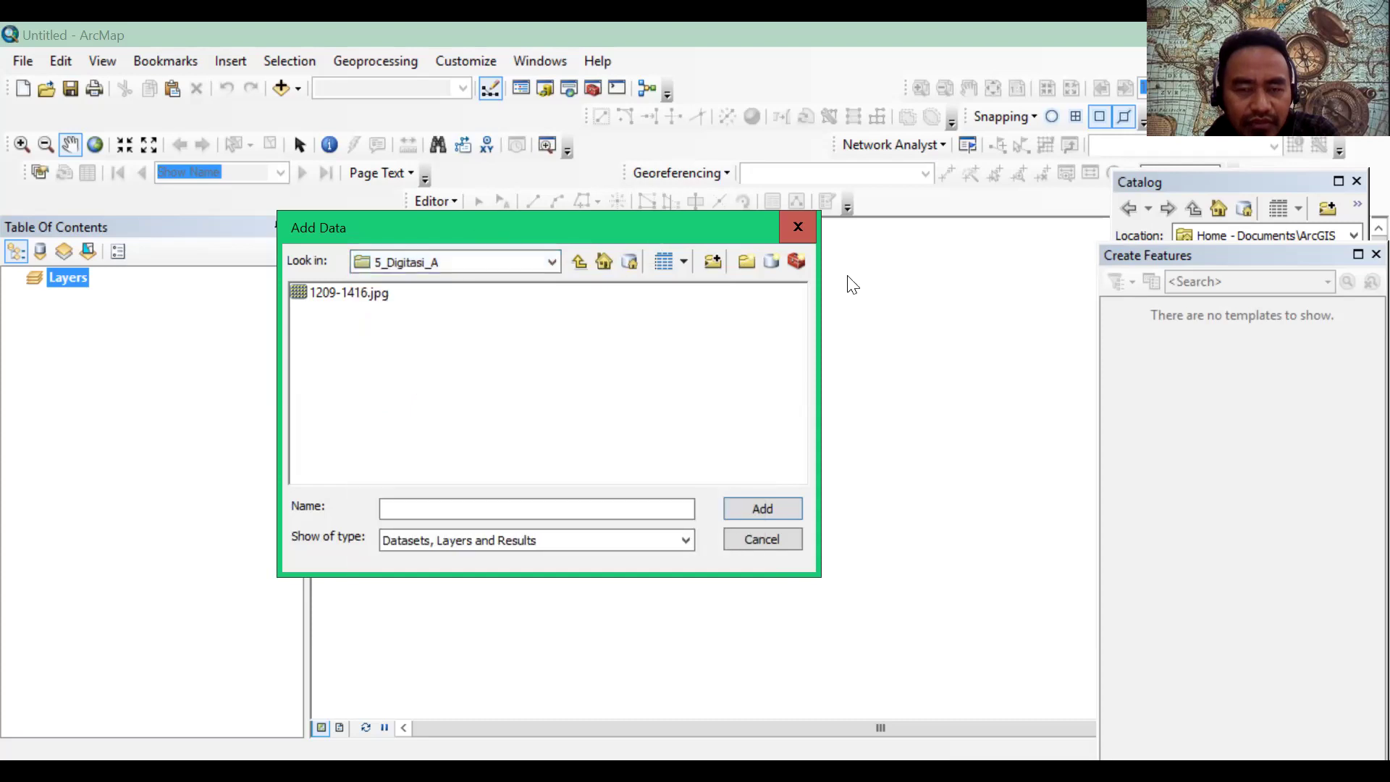
left_click(516, 265)
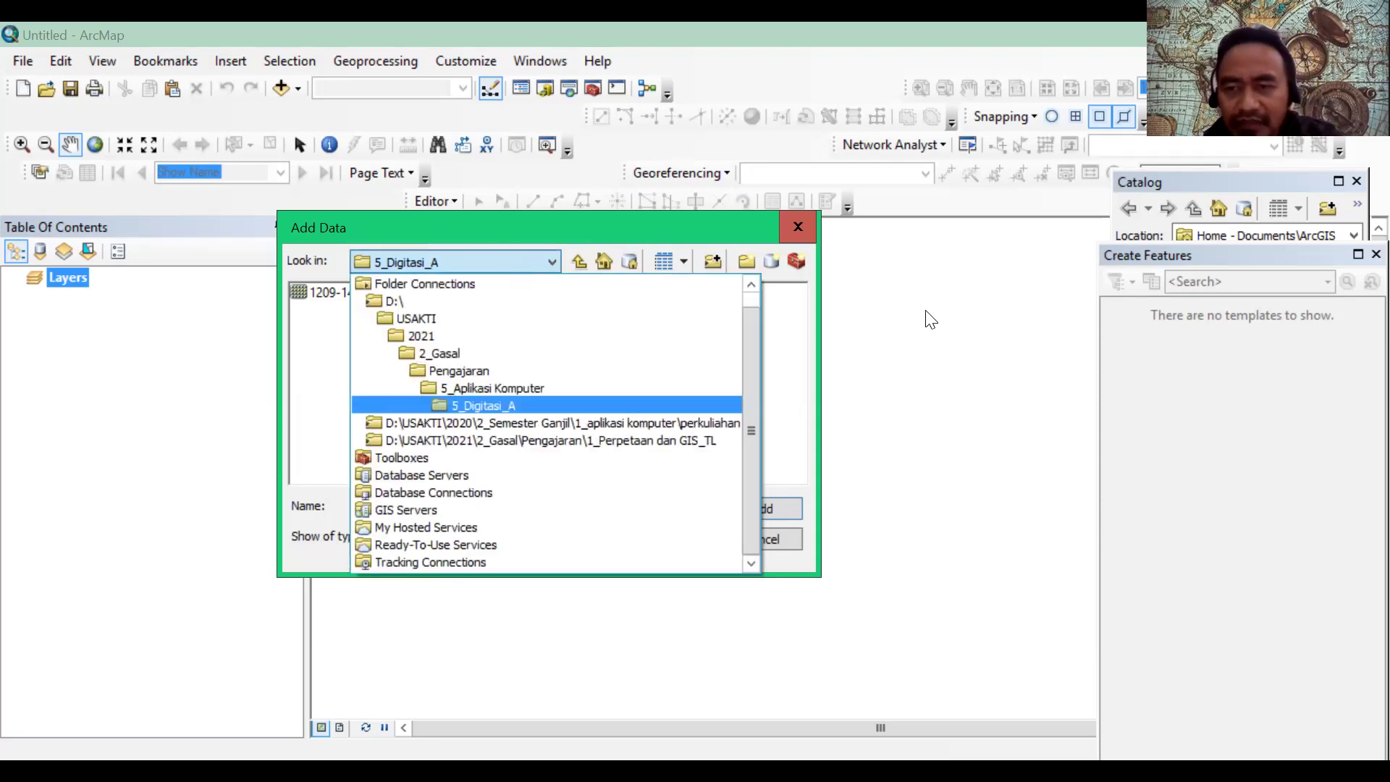
left_click(1007, 322)
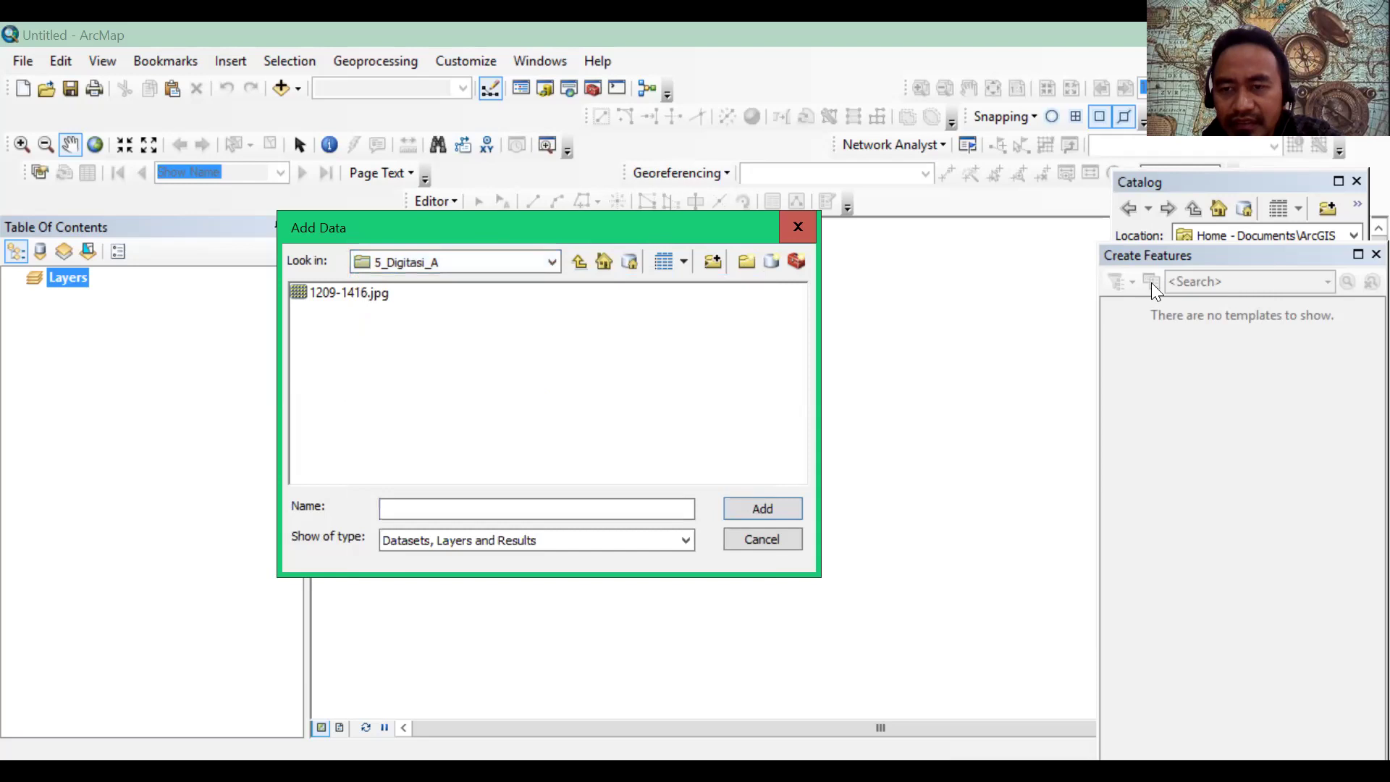
left_click(796, 229)
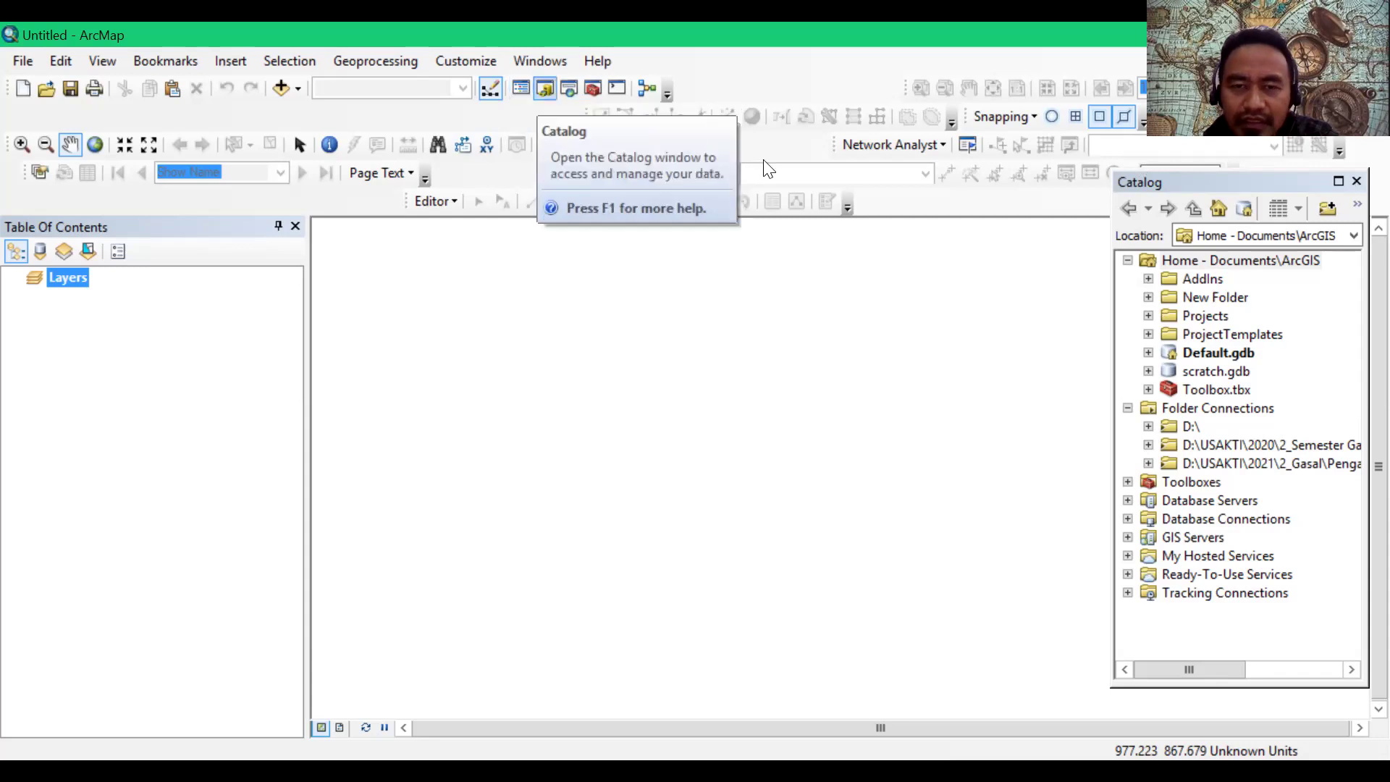
Step: Bring up the Catalog window and move it higher on the screen
left_click(544, 88)
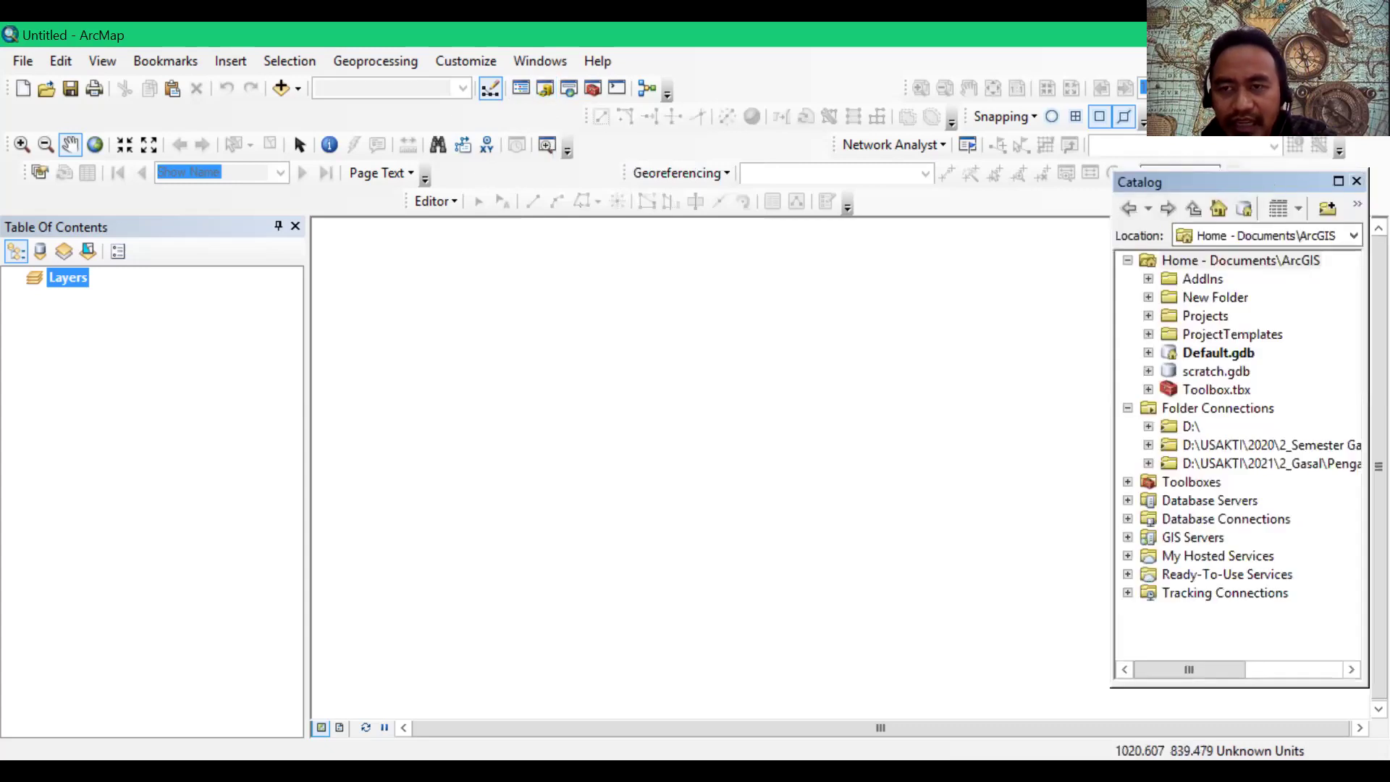
left_click_drag(1195, 181, 1185, 51)
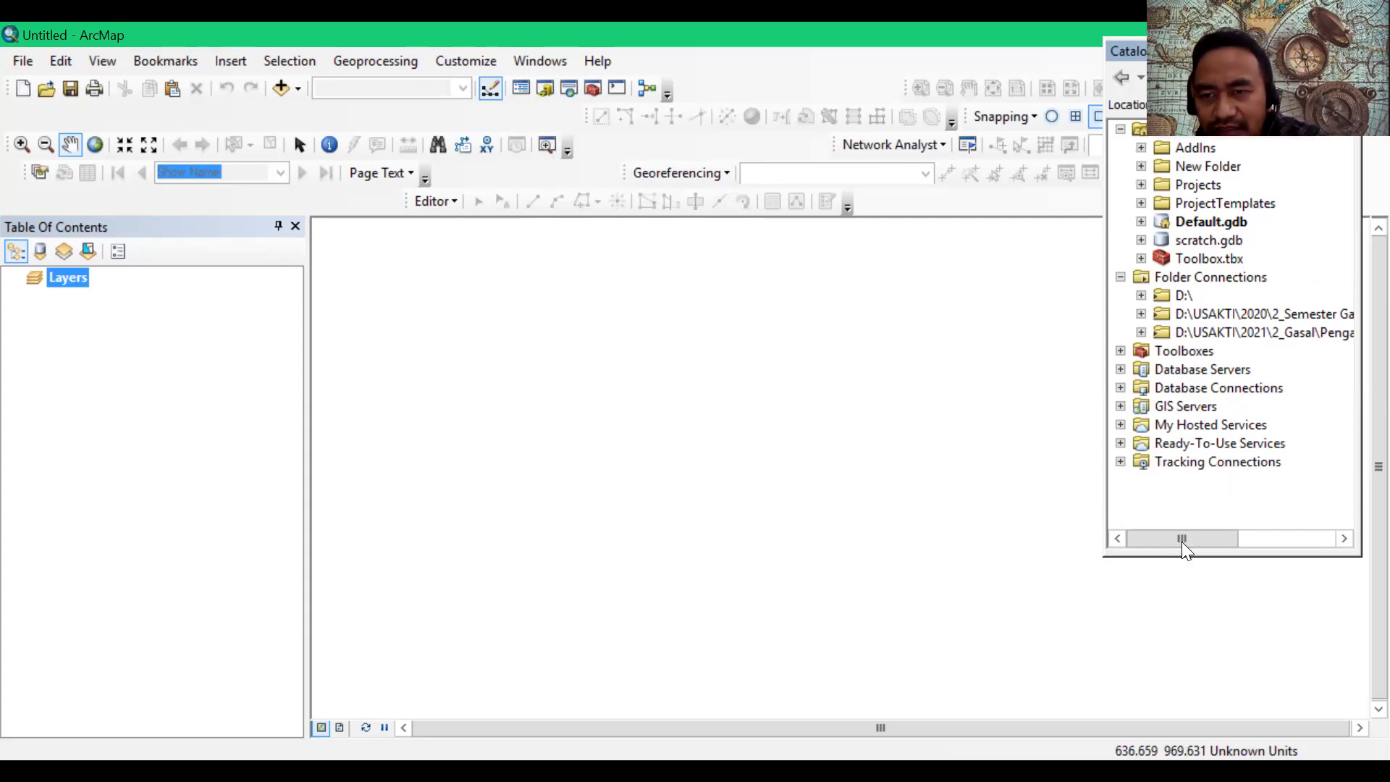
left_click_drag(1185, 537, 1179, 538)
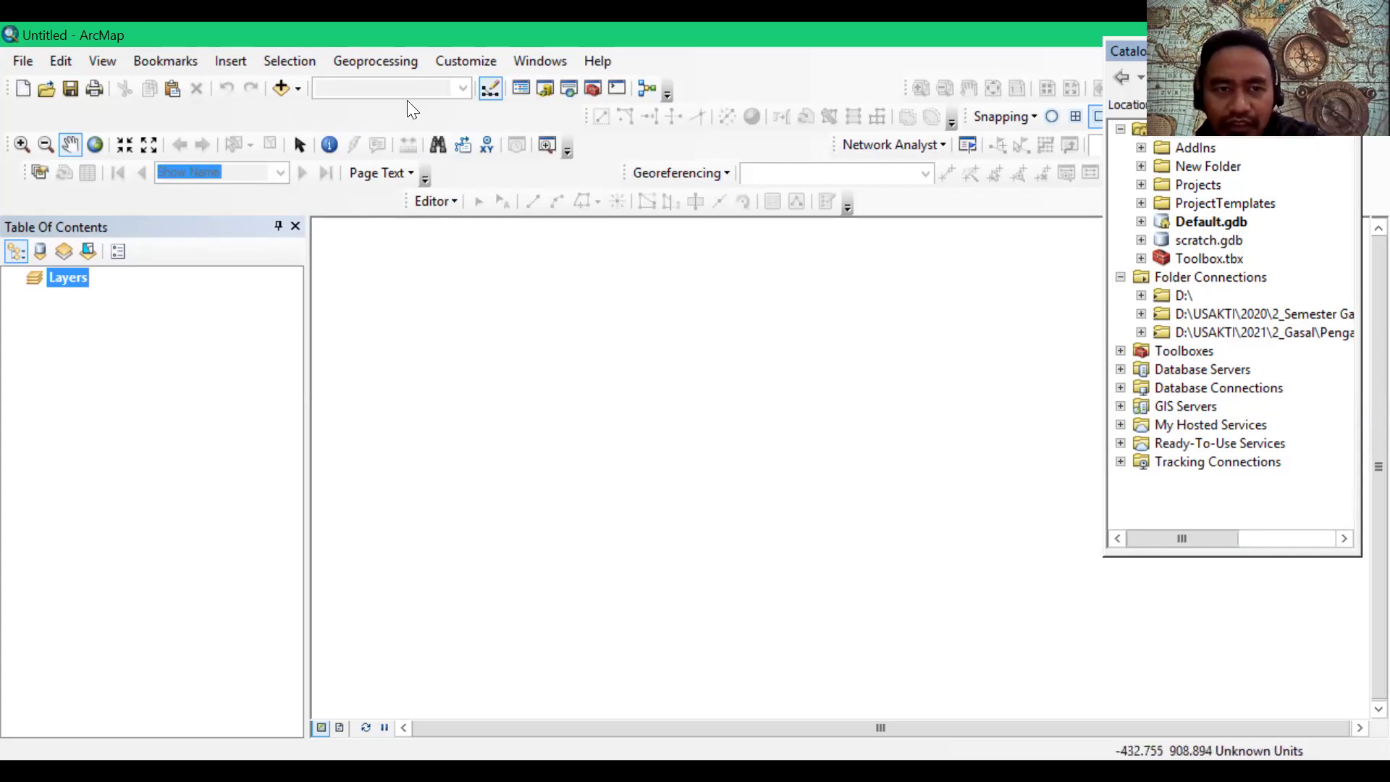
Step: Browse Add Data to USAKTI\2021\2_Gasal\Pengajaran\5_Aplikasi Komputer and connect the personal user folder under C:\Users
left_click(297, 88)
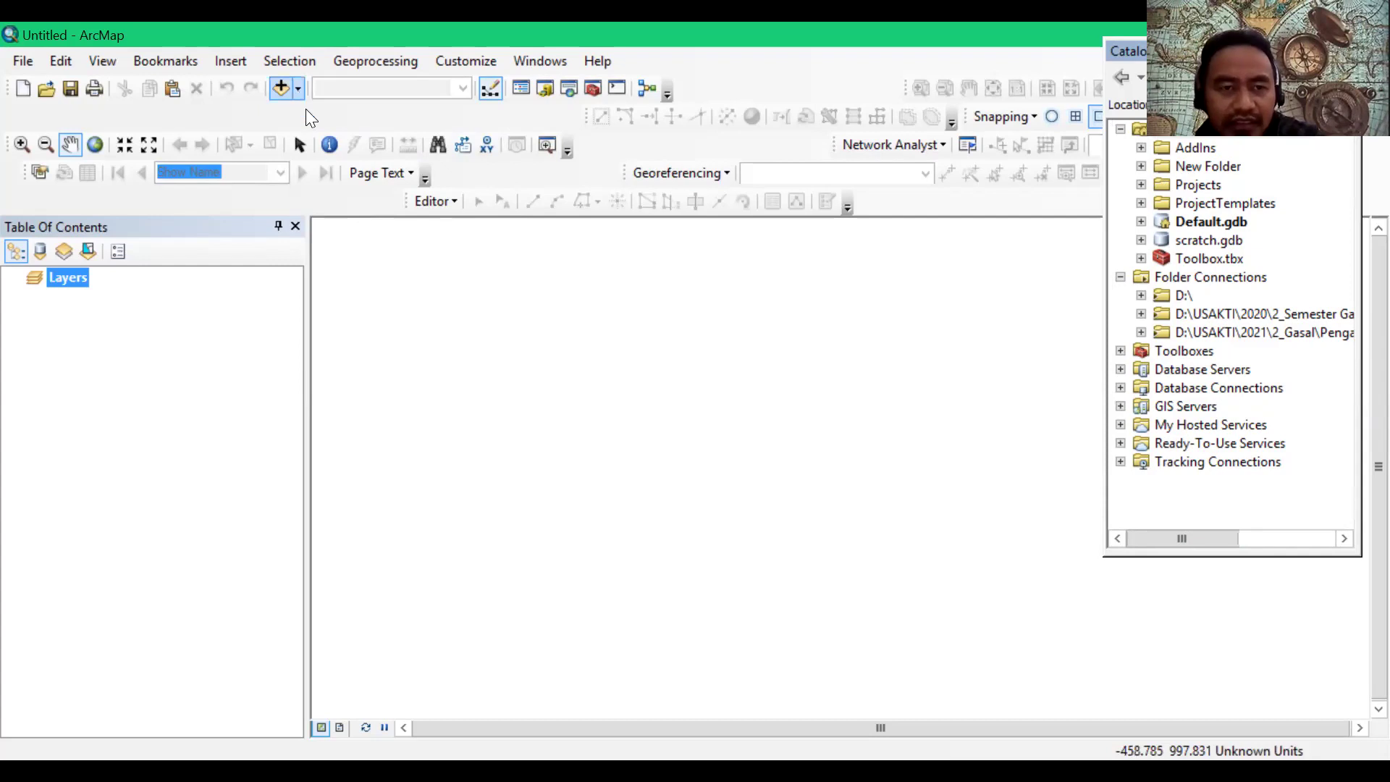
left_click(305, 113)
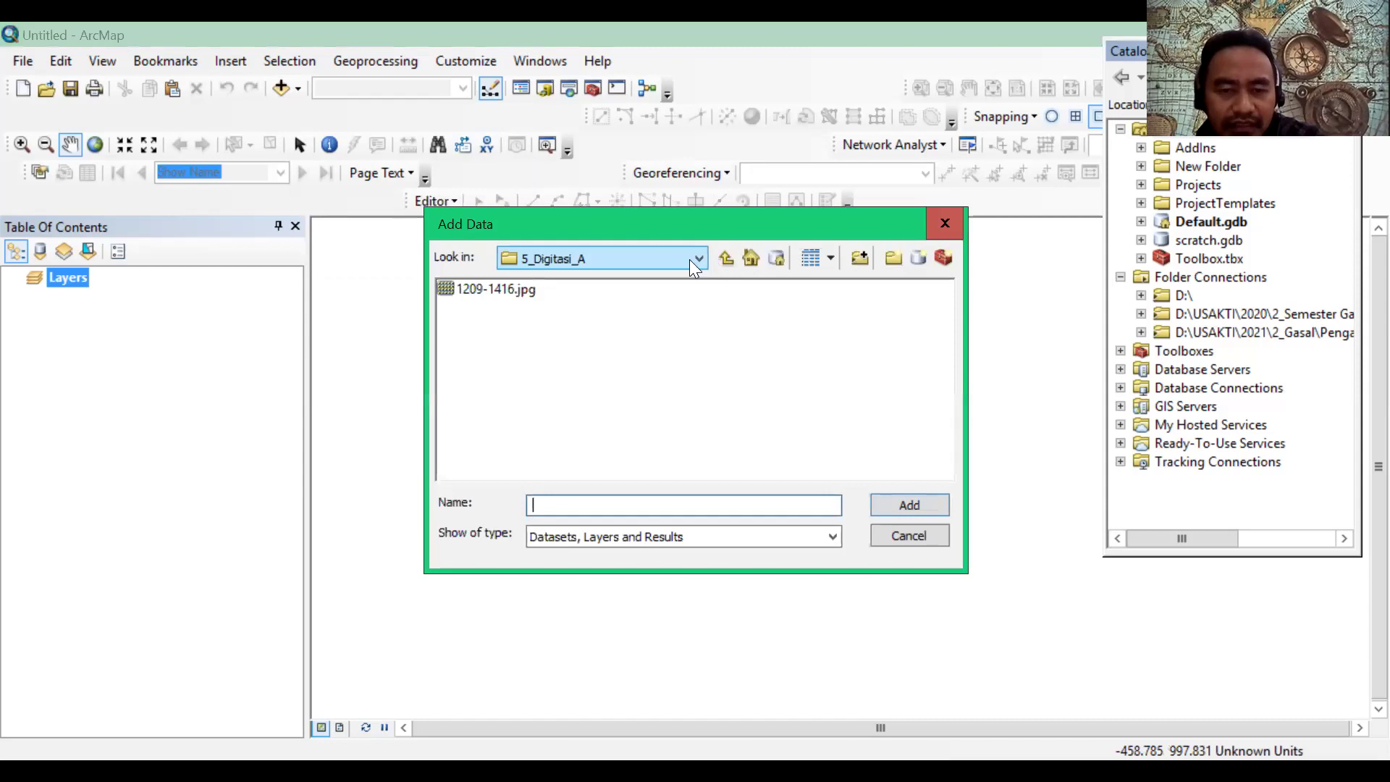
left_click(671, 259)
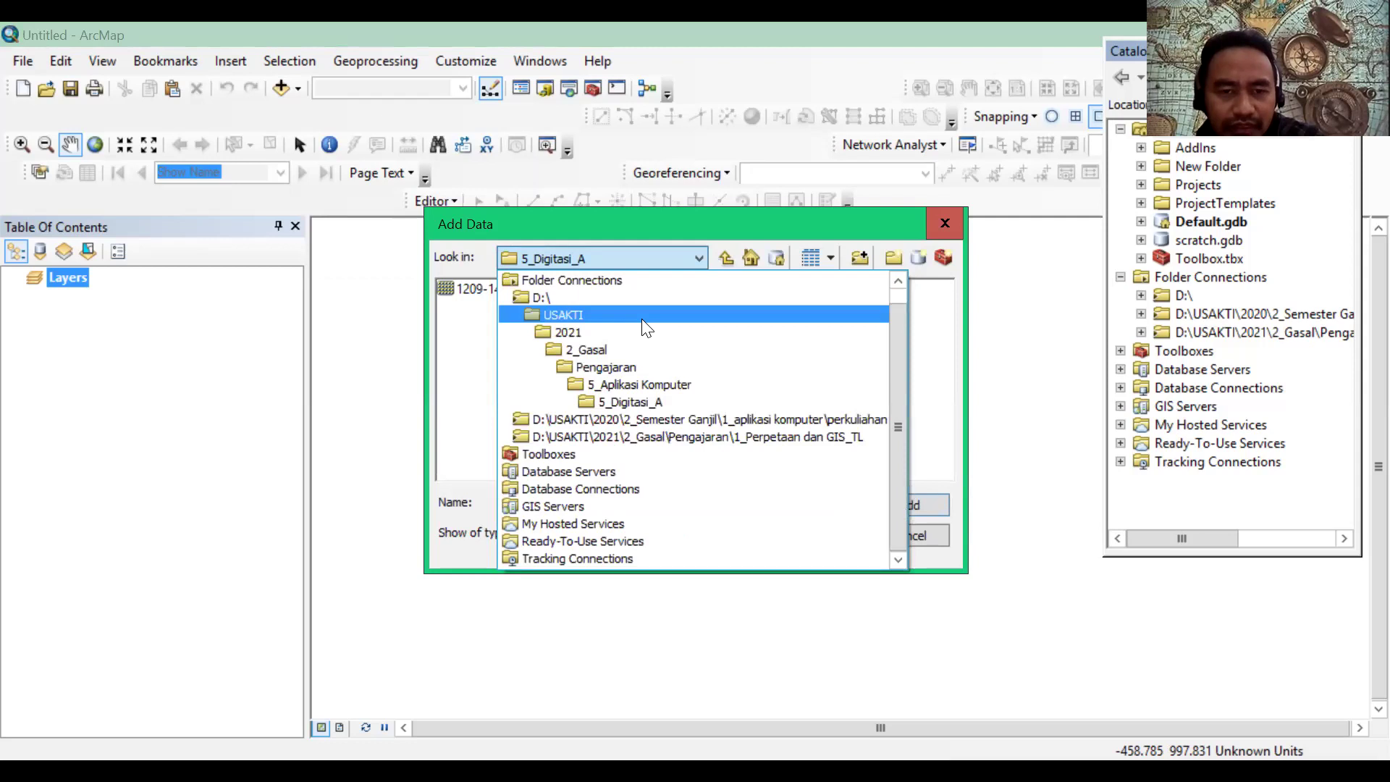
left_click(642, 320)
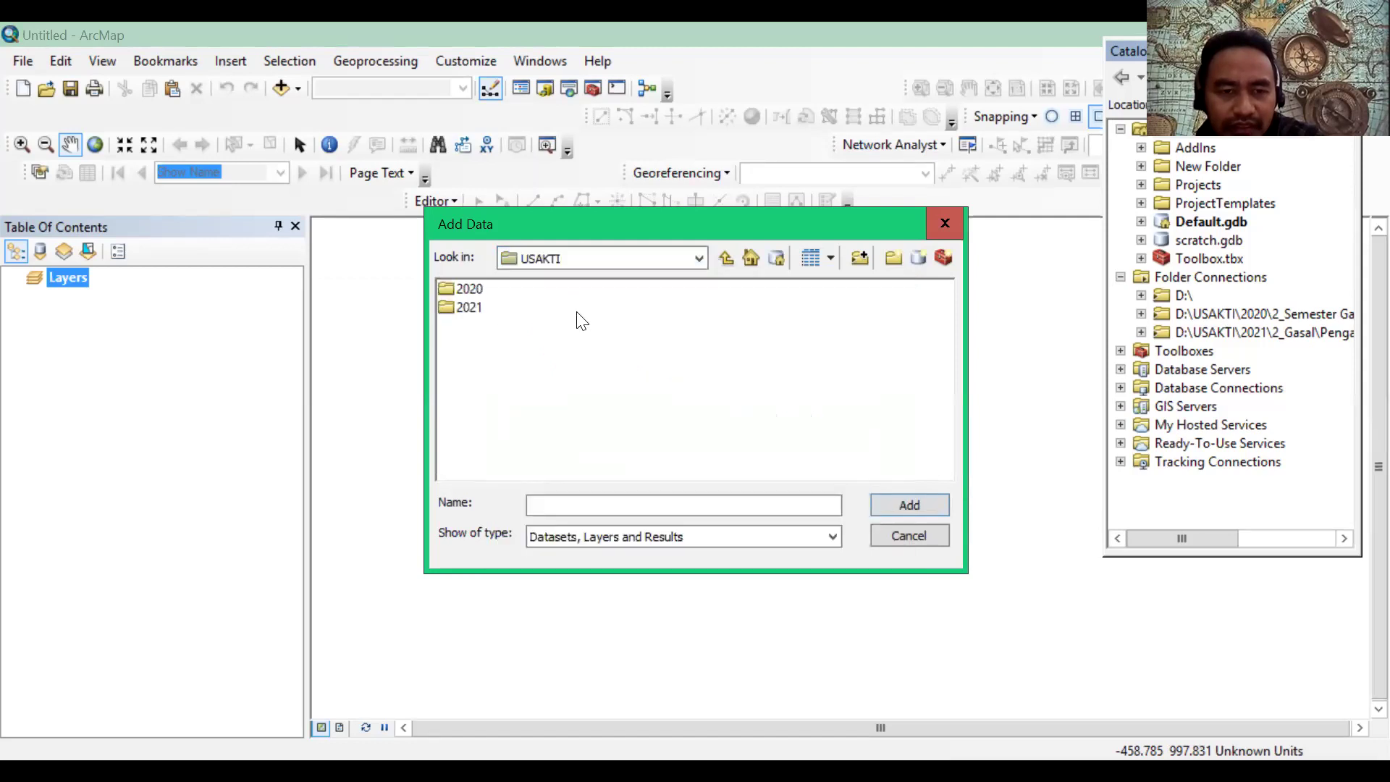
double_click(471, 308)
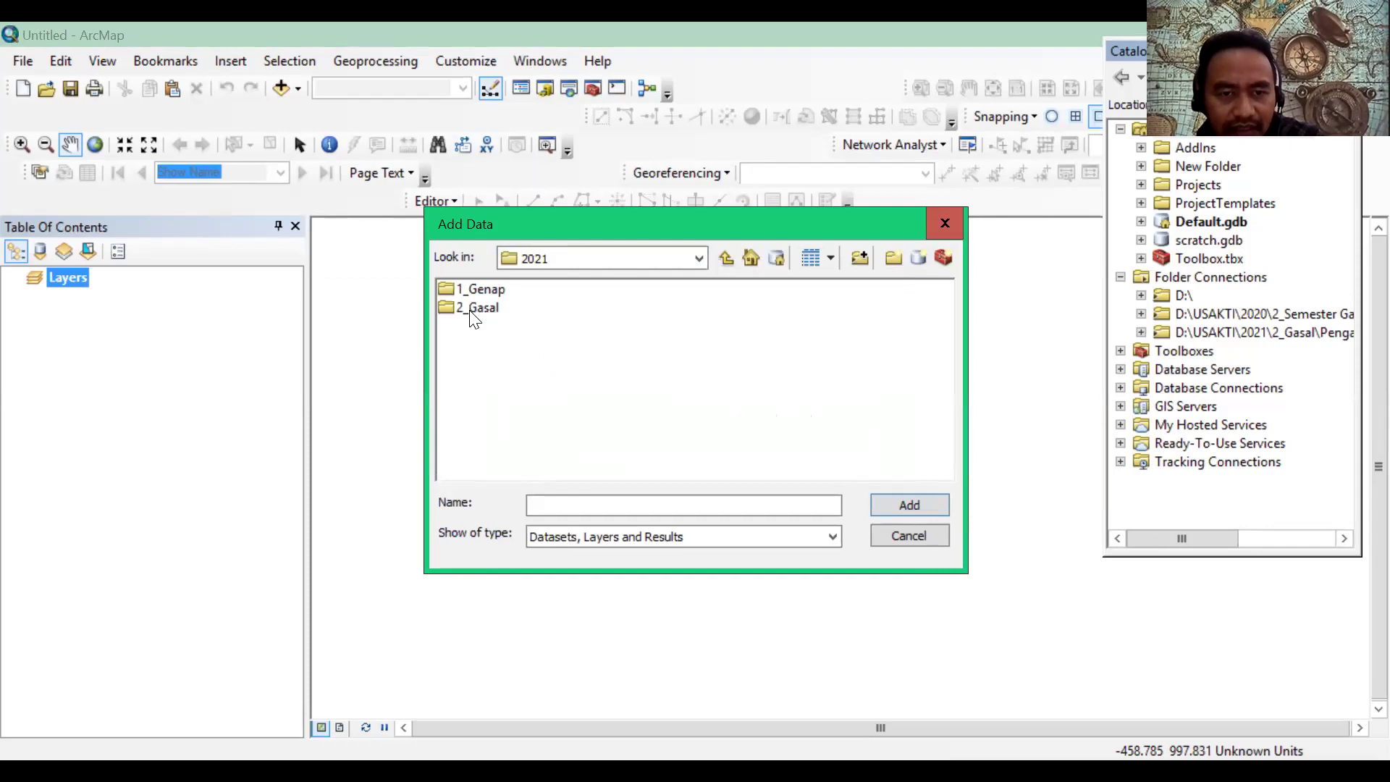
double_click(472, 310)
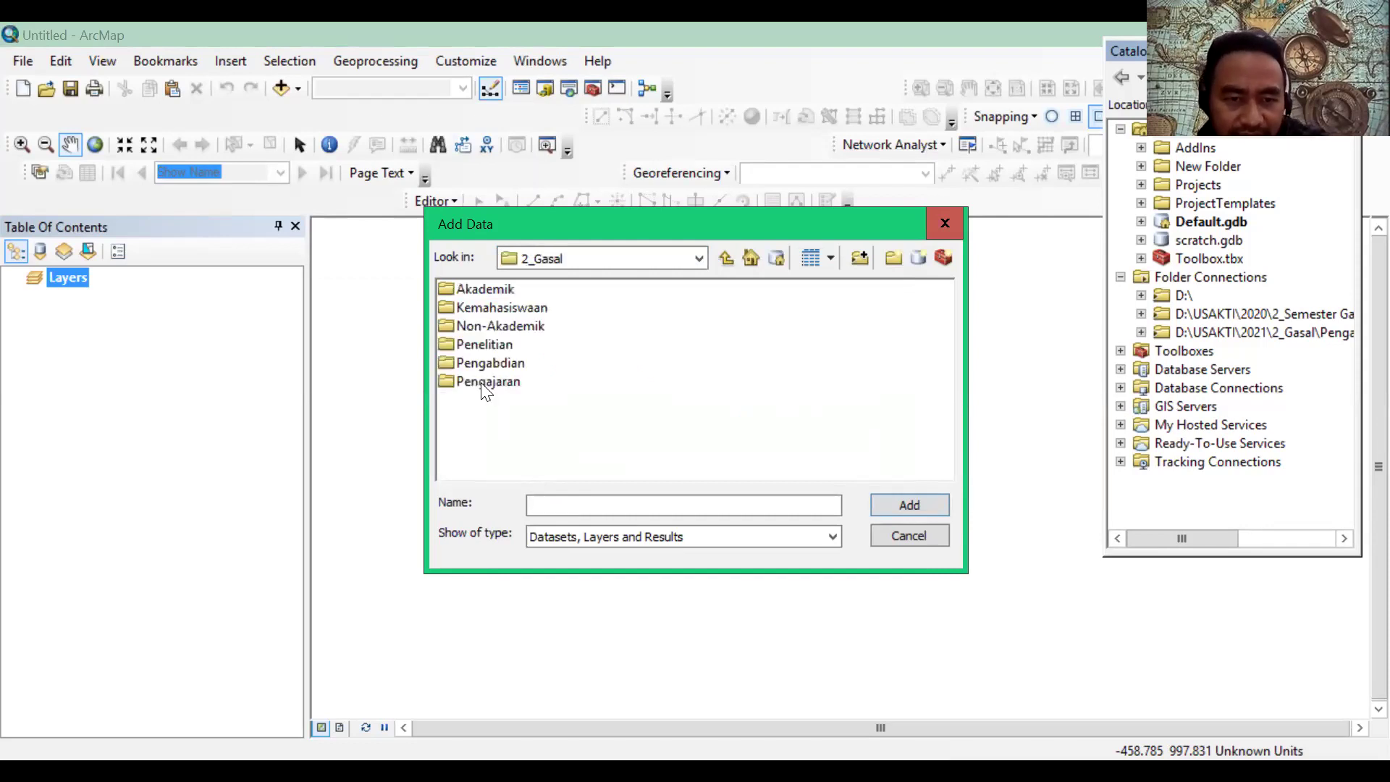
double_click(481, 382)
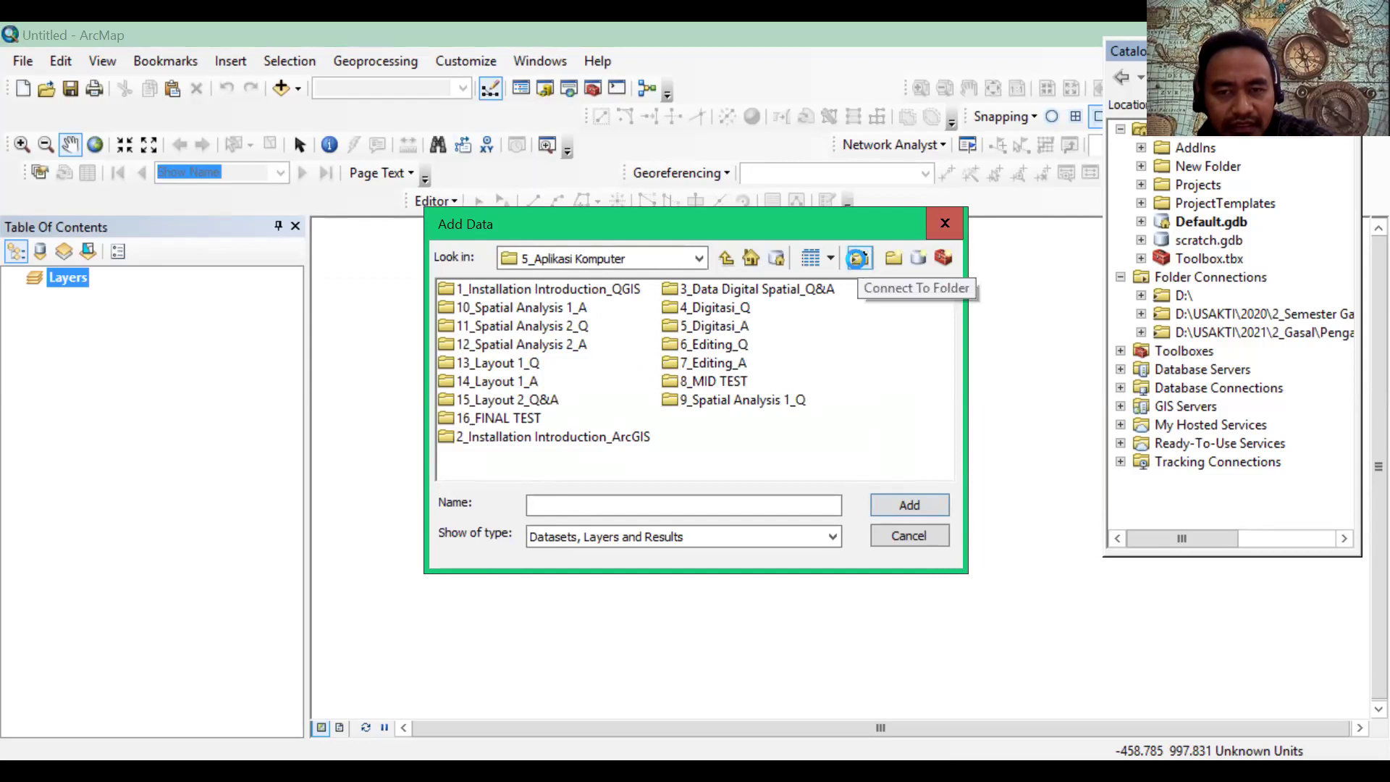
left_click(859, 258)
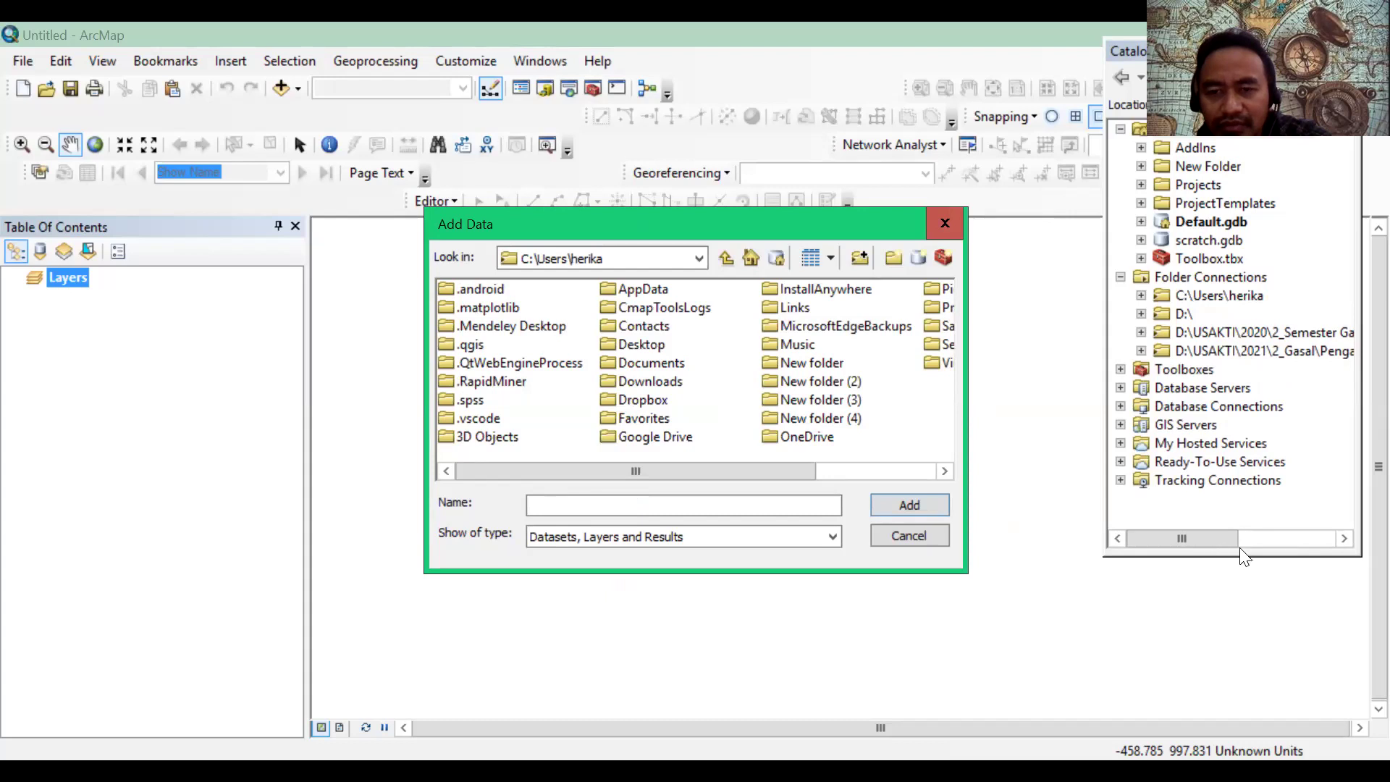
Step: View the 5_Digitasi dan editing folder in the 2020 perkuliahan connection, and return to the top-level list of data locations
left_click(645, 258)
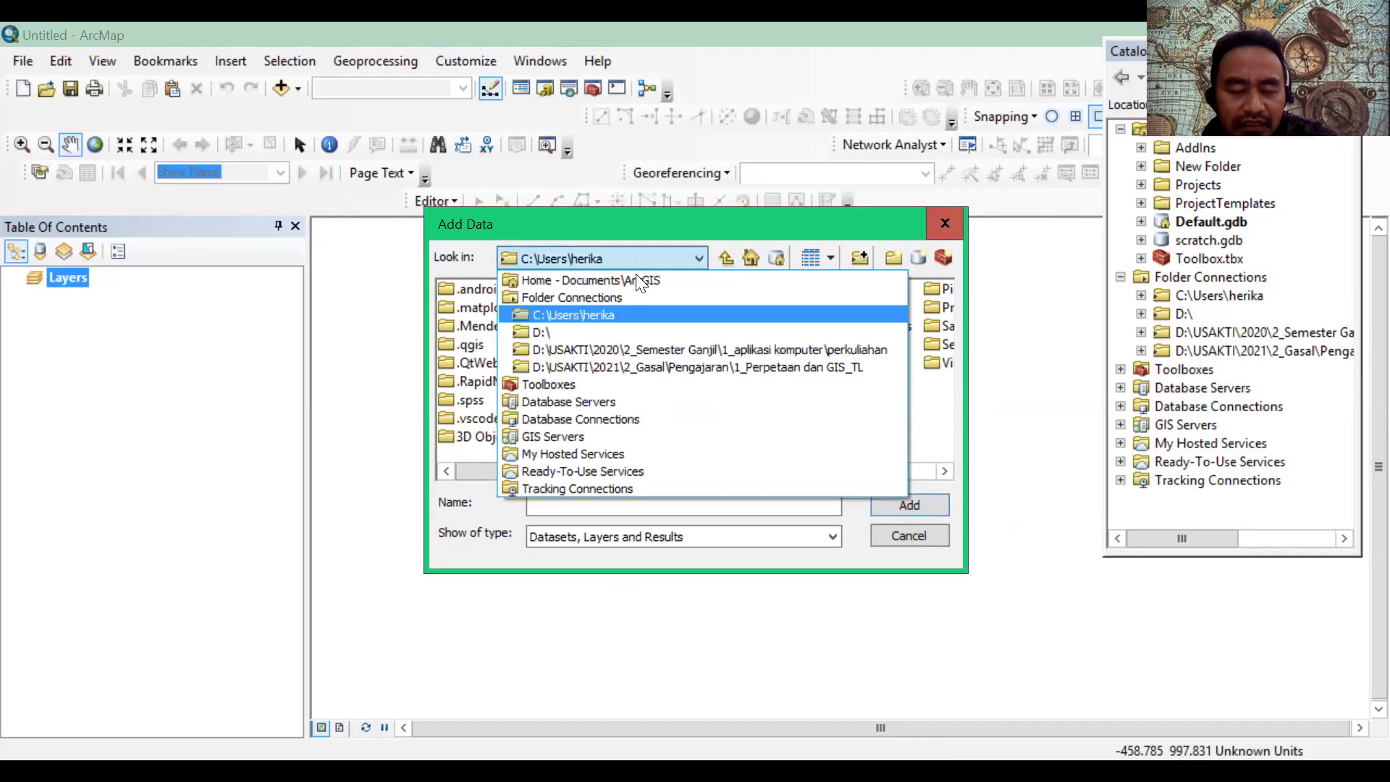
left_click(622, 347)
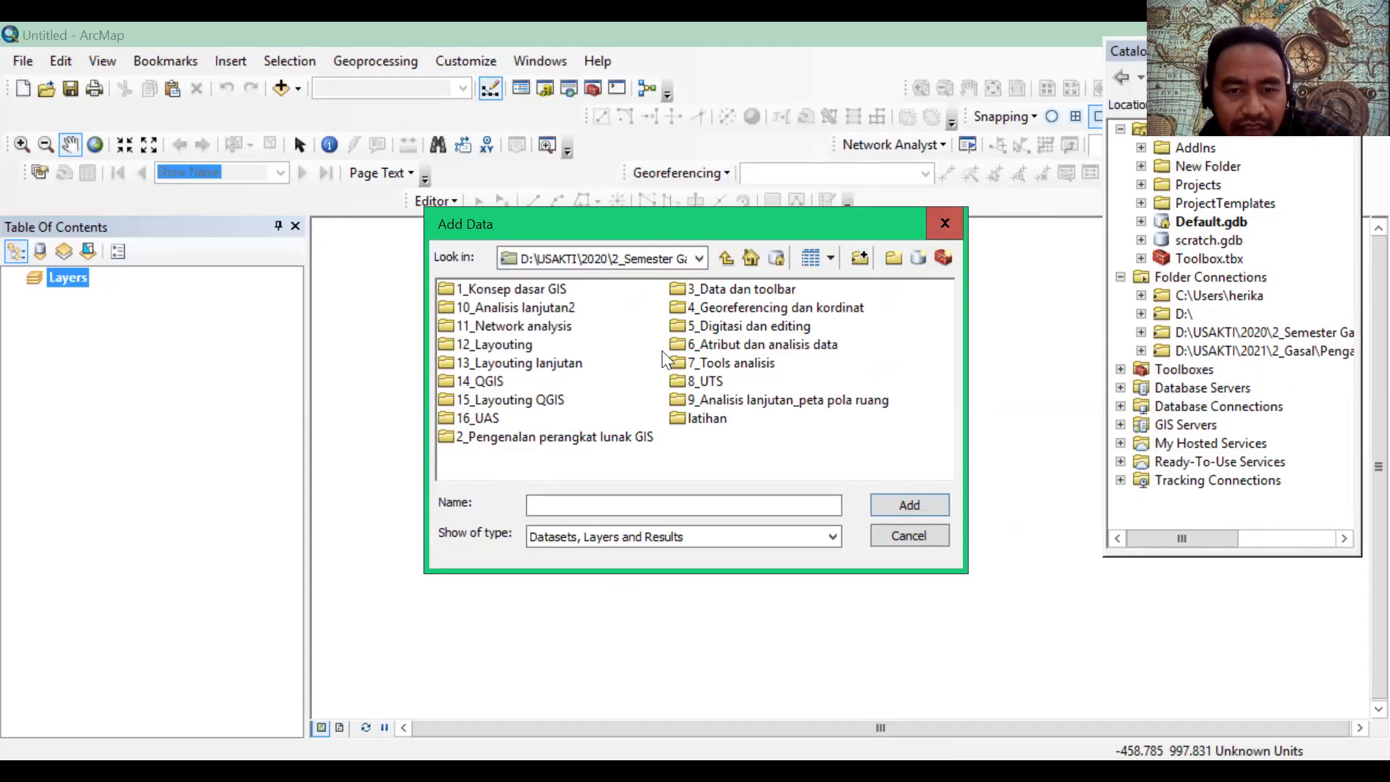
double_click(724, 326)
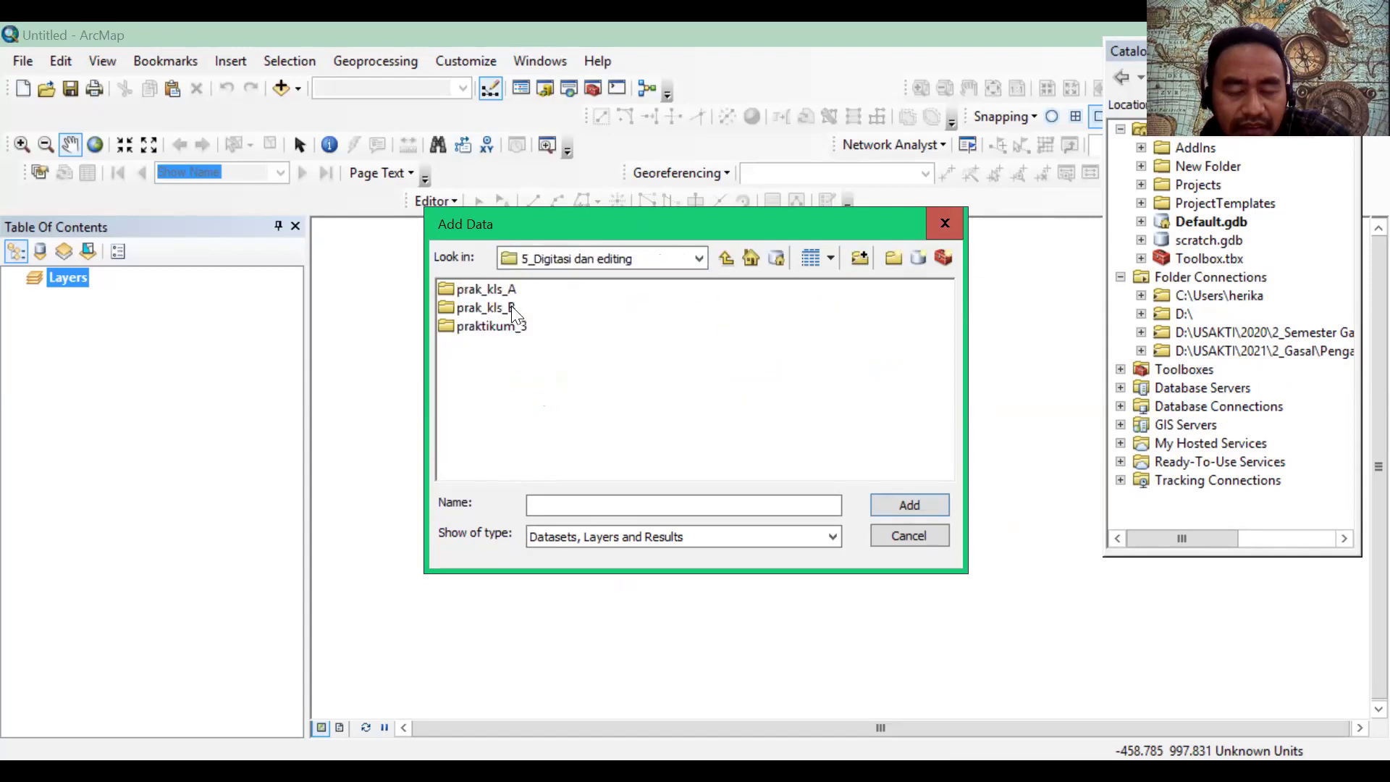
left_click(726, 259)
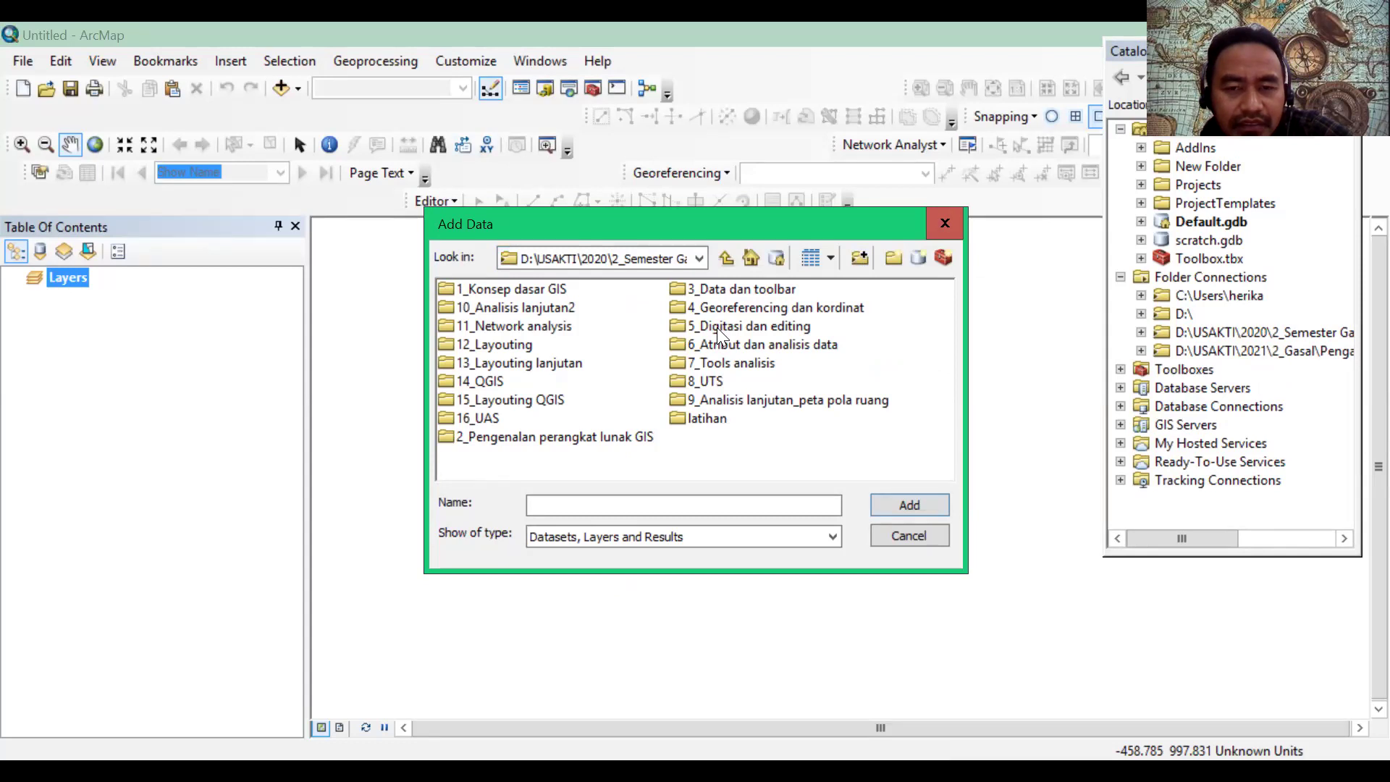
left_click(725, 260)
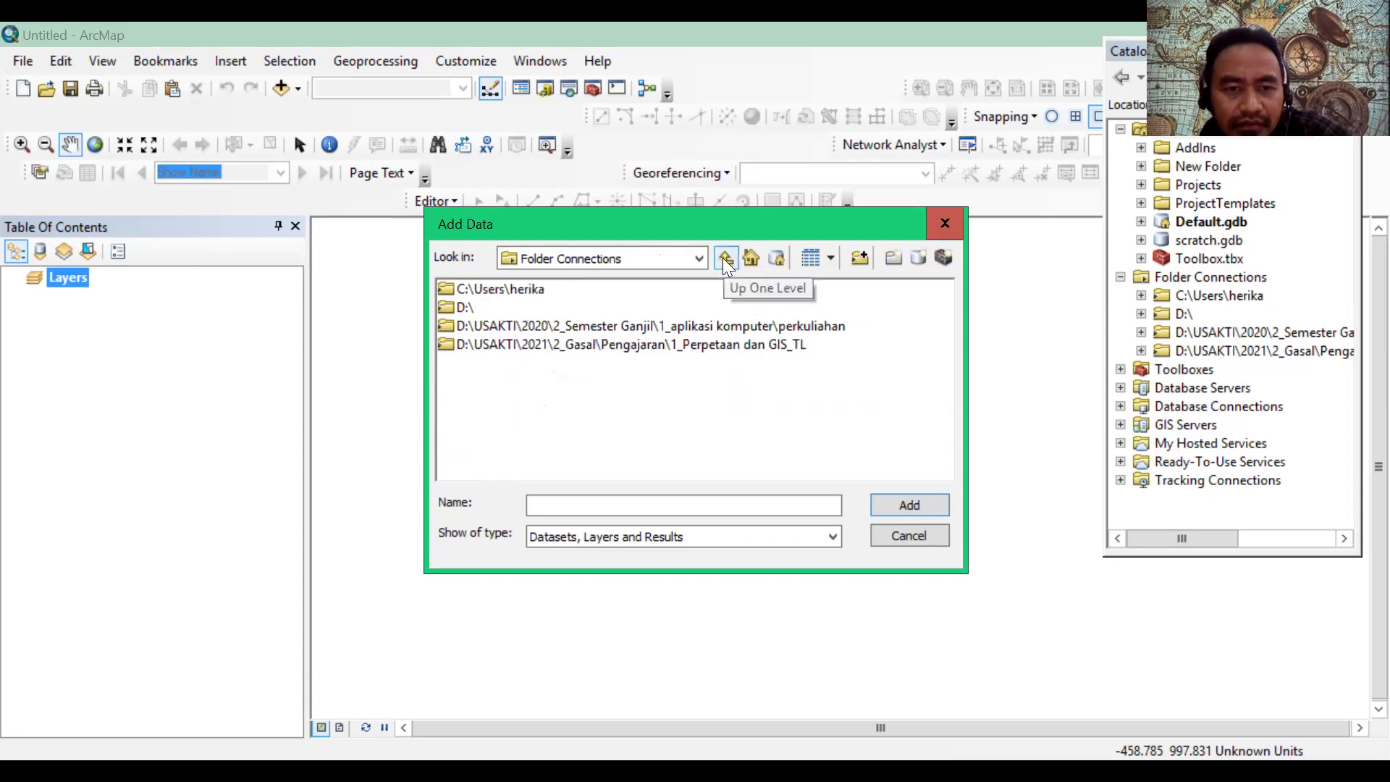
left_click(725, 258)
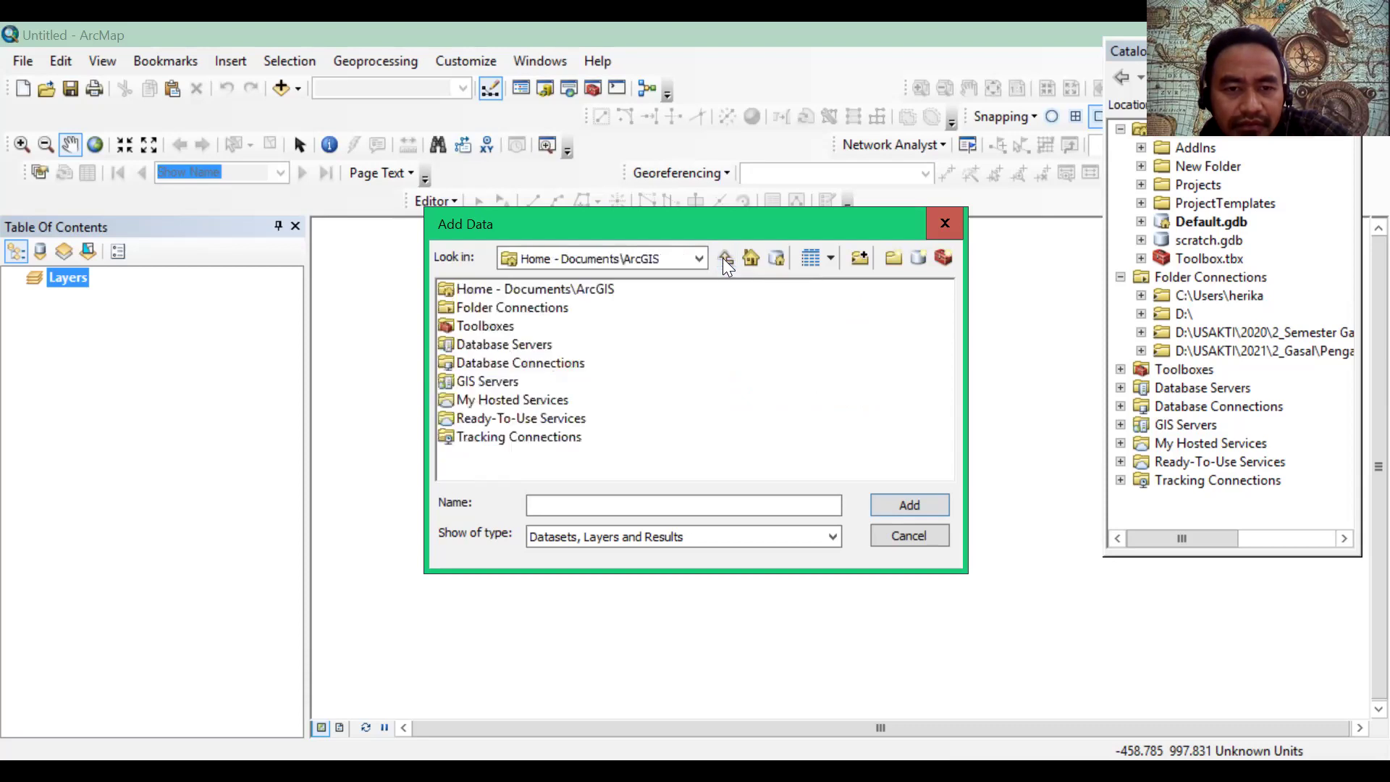
Step: View the contents of the 1_Perpetaan dan GIS_TL folder connection and return to Folder Connections
left_click(653, 259)
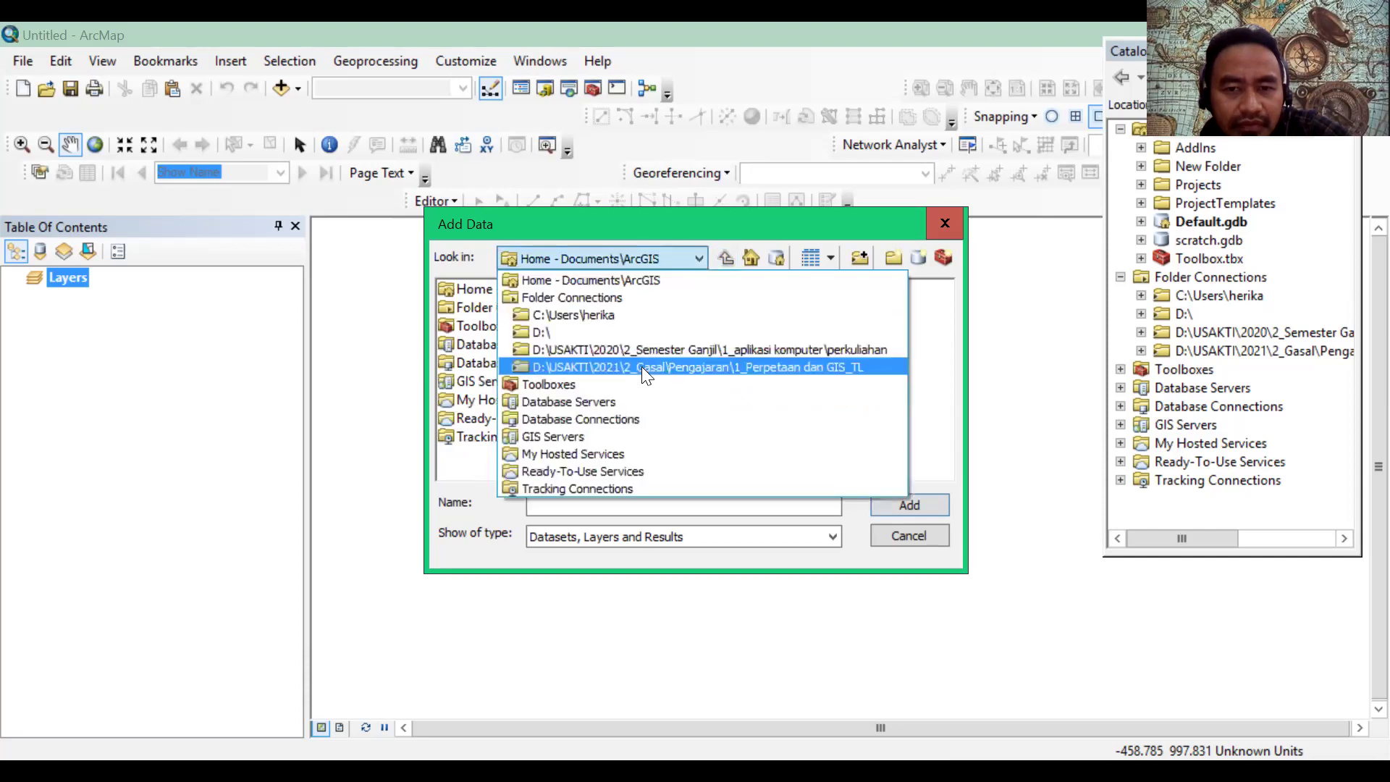
left_click(641, 367)
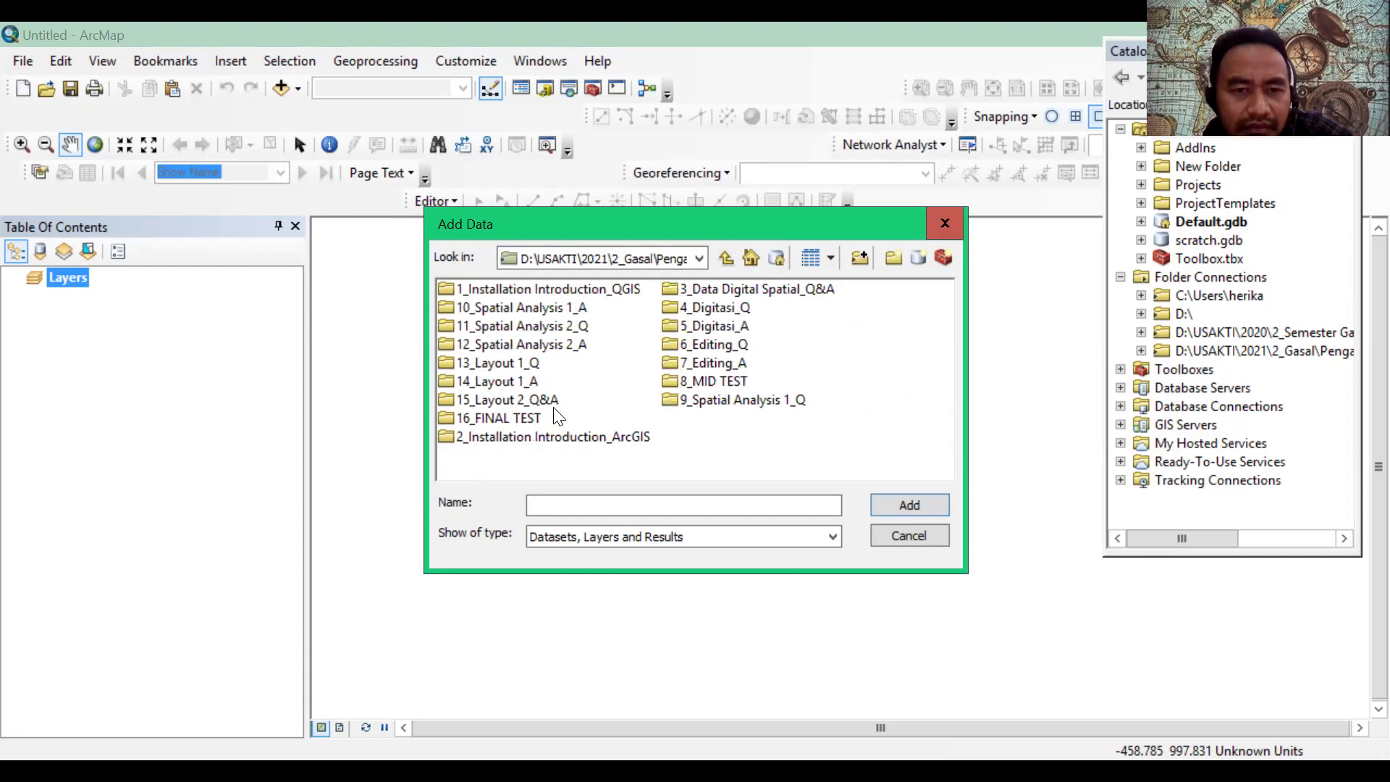
left_click(724, 257)
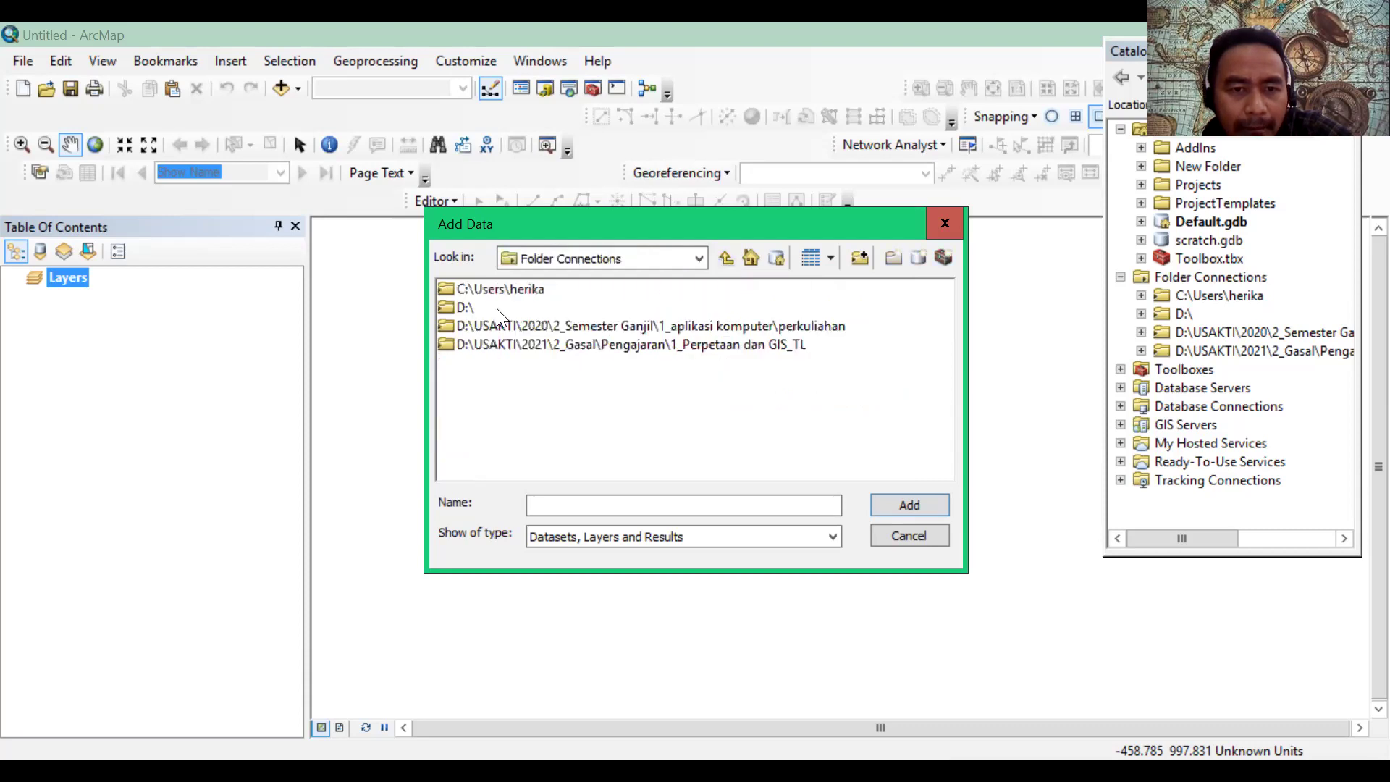
Step: Browse from the D:\ connection to USAKTI\2021\2_Gasal\Pengajaran
double_click(450, 307)
double_click(473, 310)
double_click(474, 310)
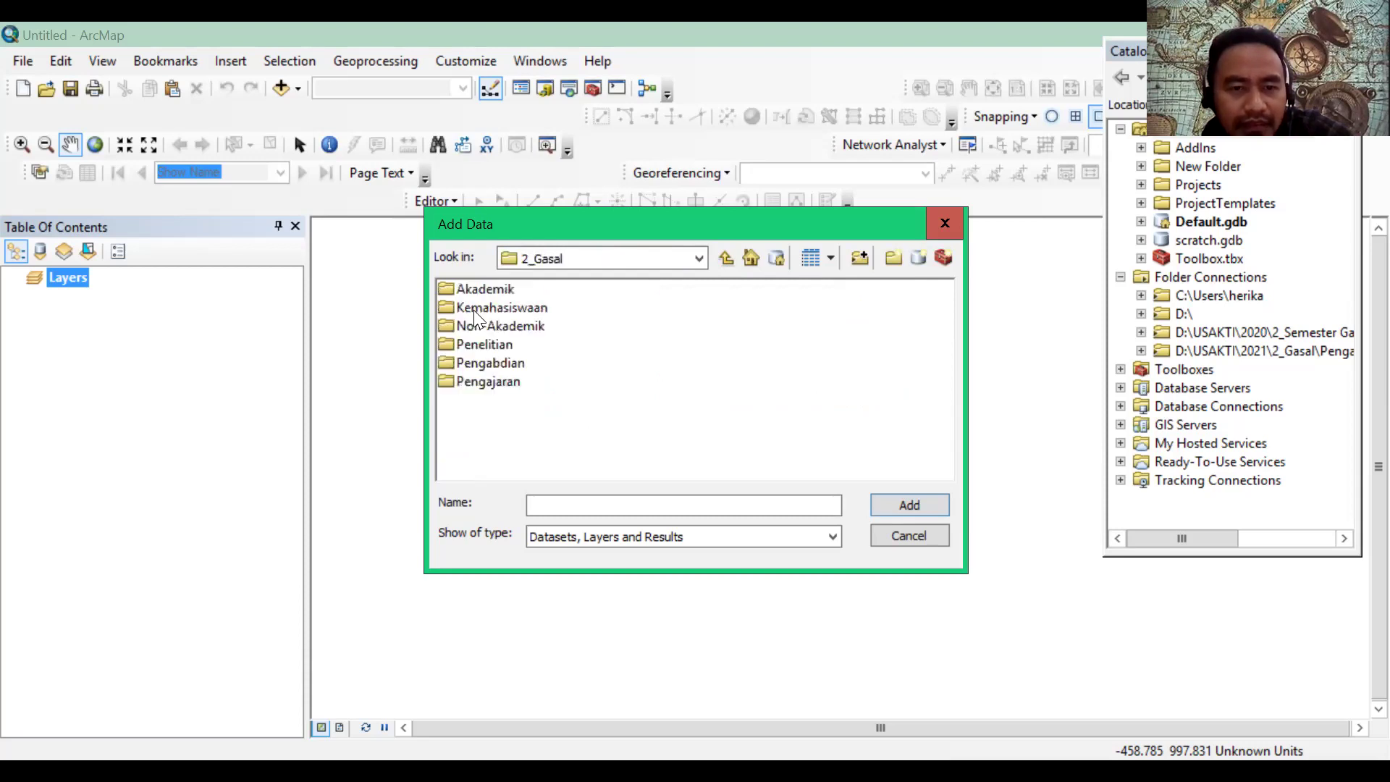
double_click(486, 387)
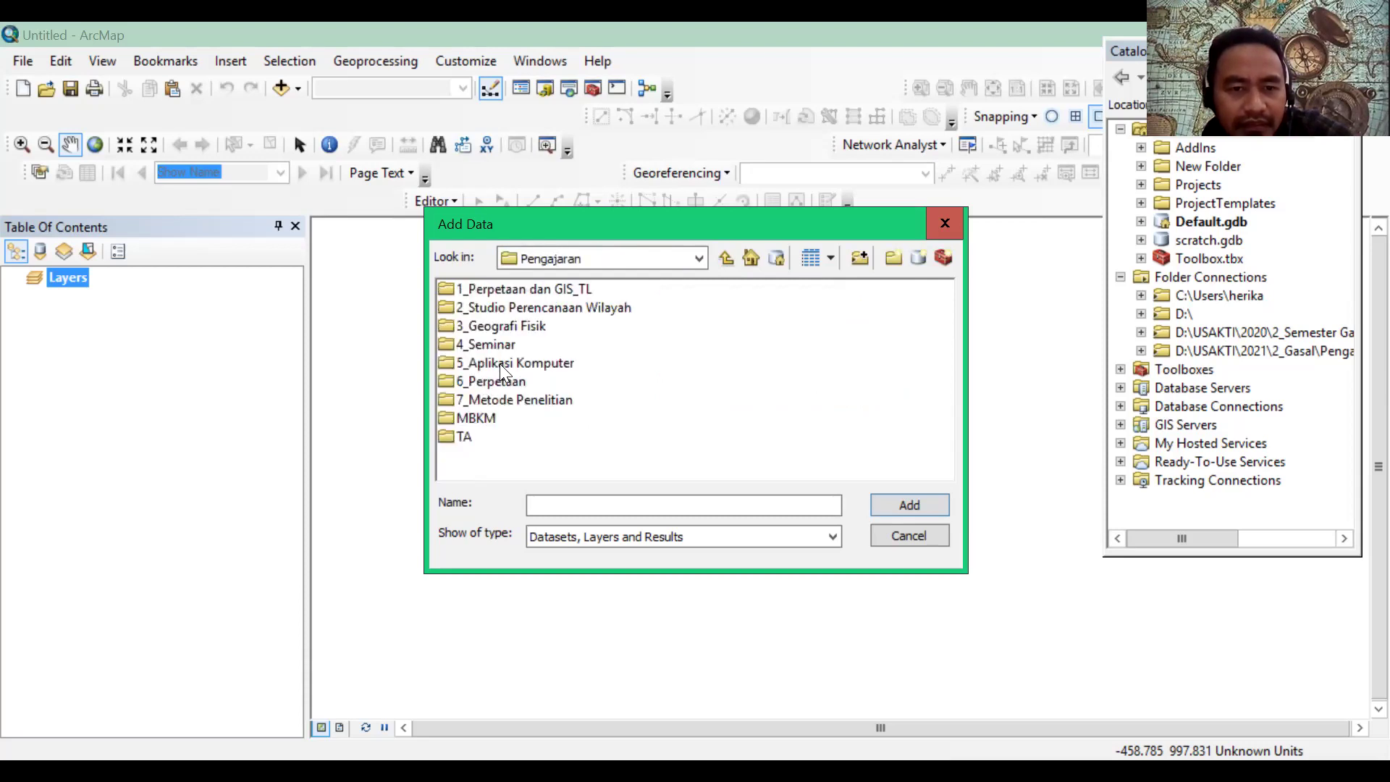
Step: Select the 5_Aplikasi Komputer folder, view the folders offered by Connect To Folder, and cancel without connecting
left_click(500, 363)
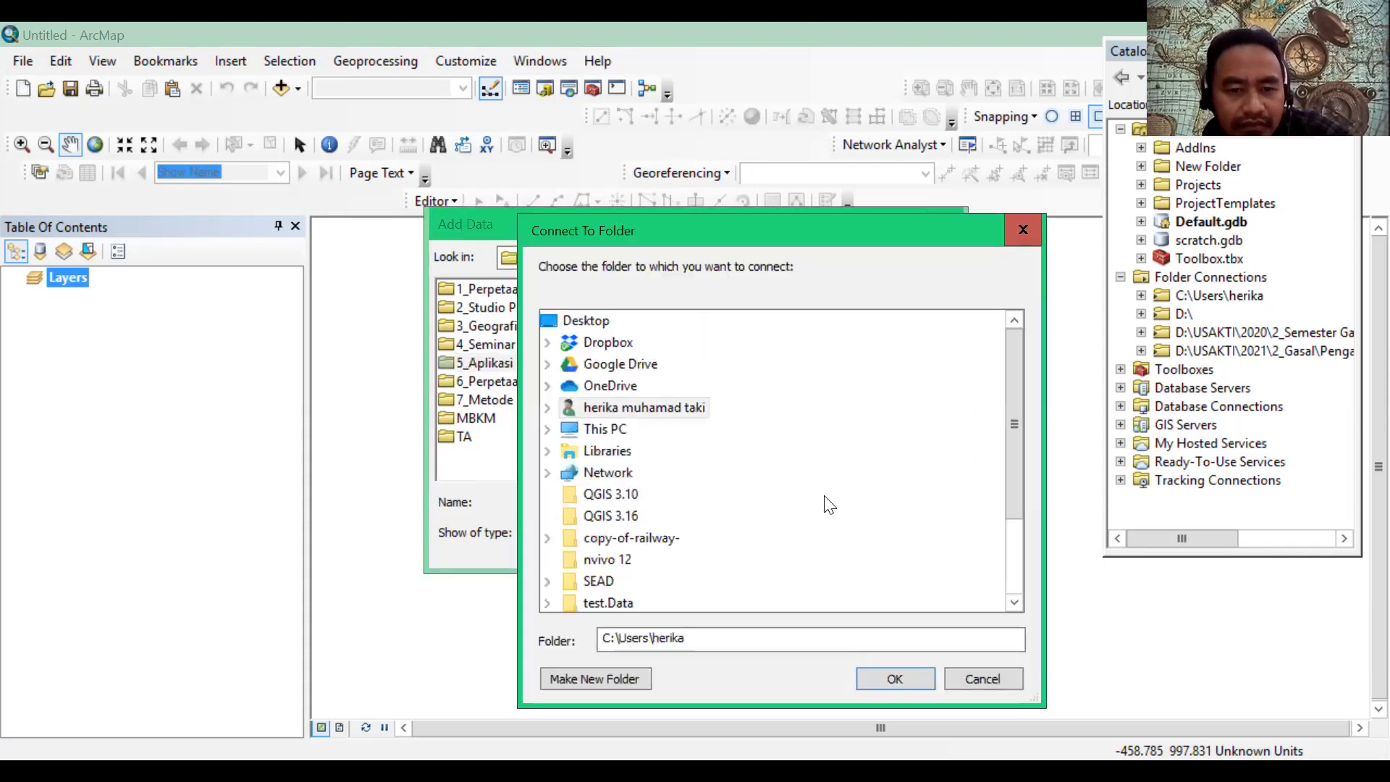
left_click_drag(1012, 382, 910, 659)
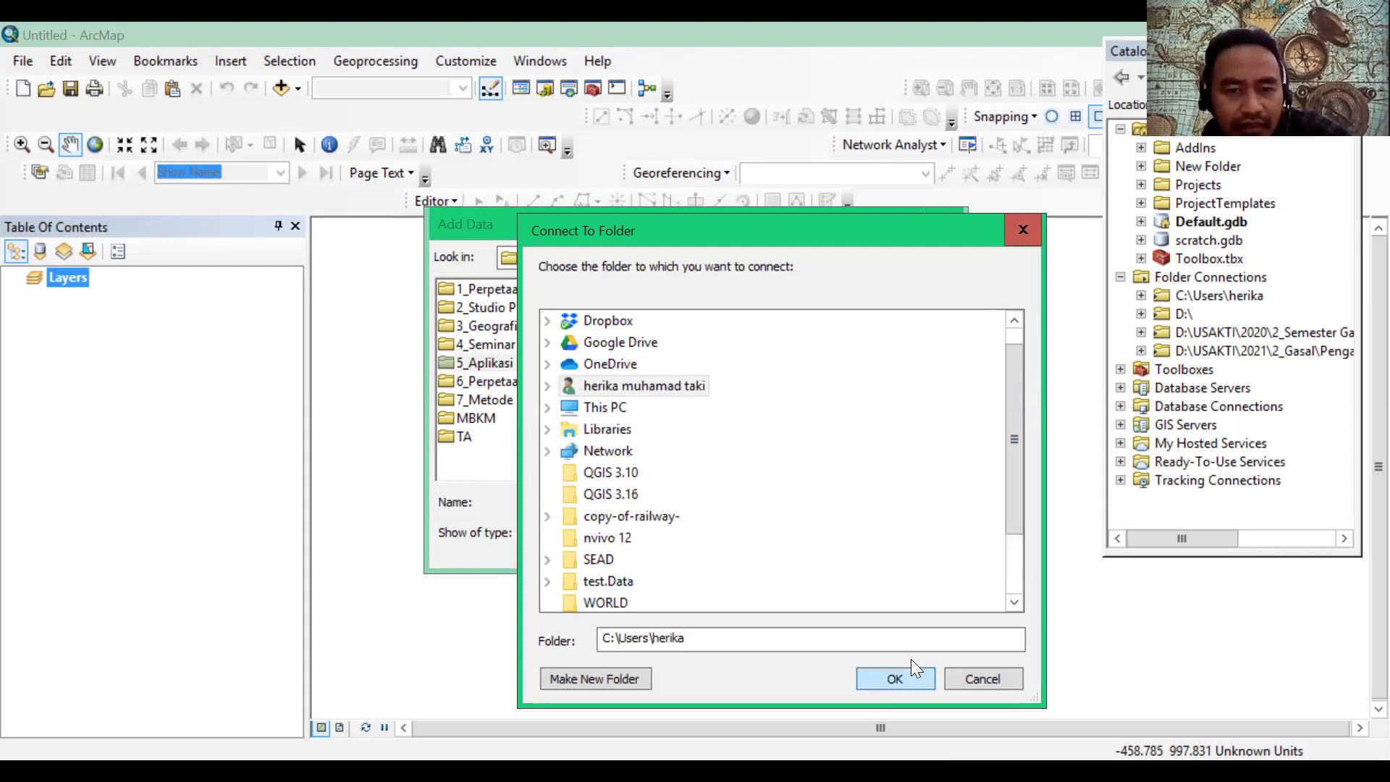
key("Escape")
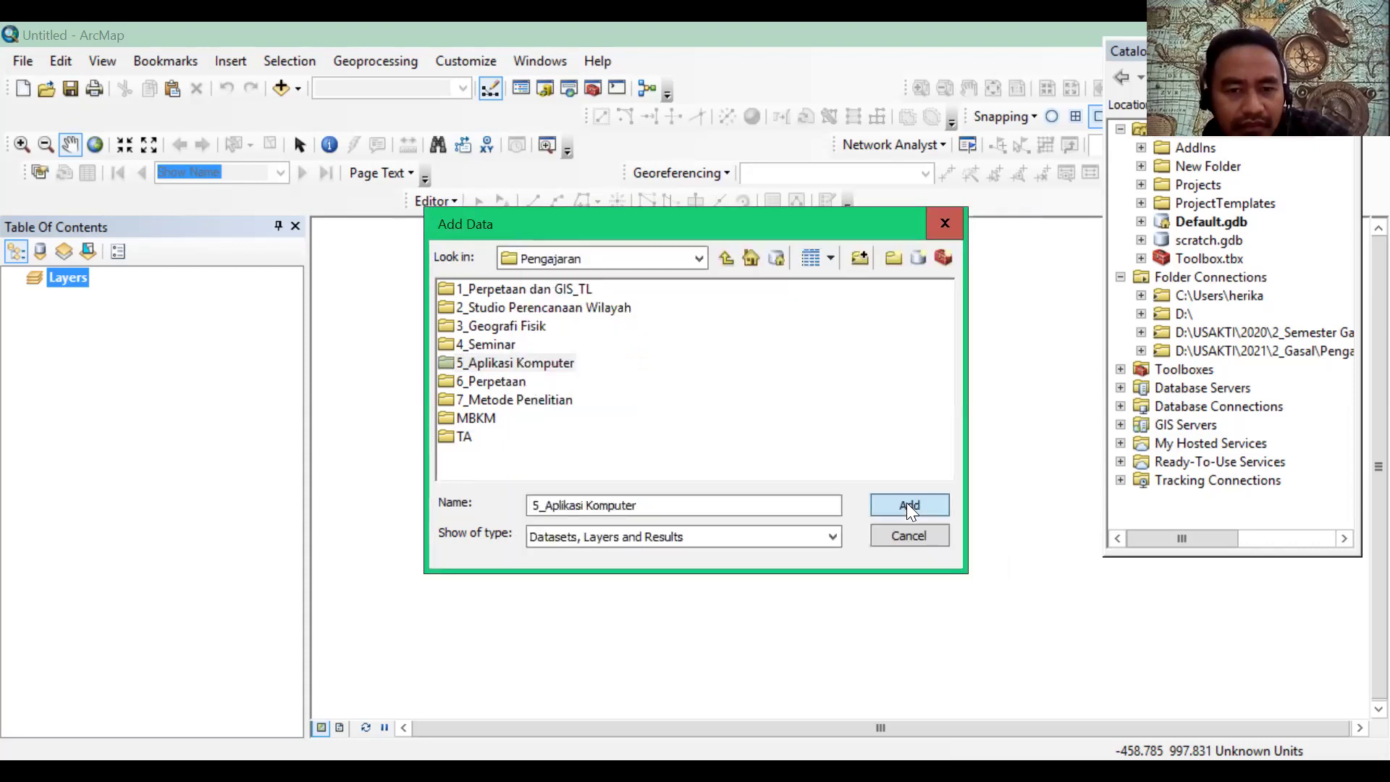
Step: Add the 1209-1416.jpg image from the 5_Digitasi_A folder in 5_Aplikasi Komputer and accept its missing spatial reference
left_click(906, 502)
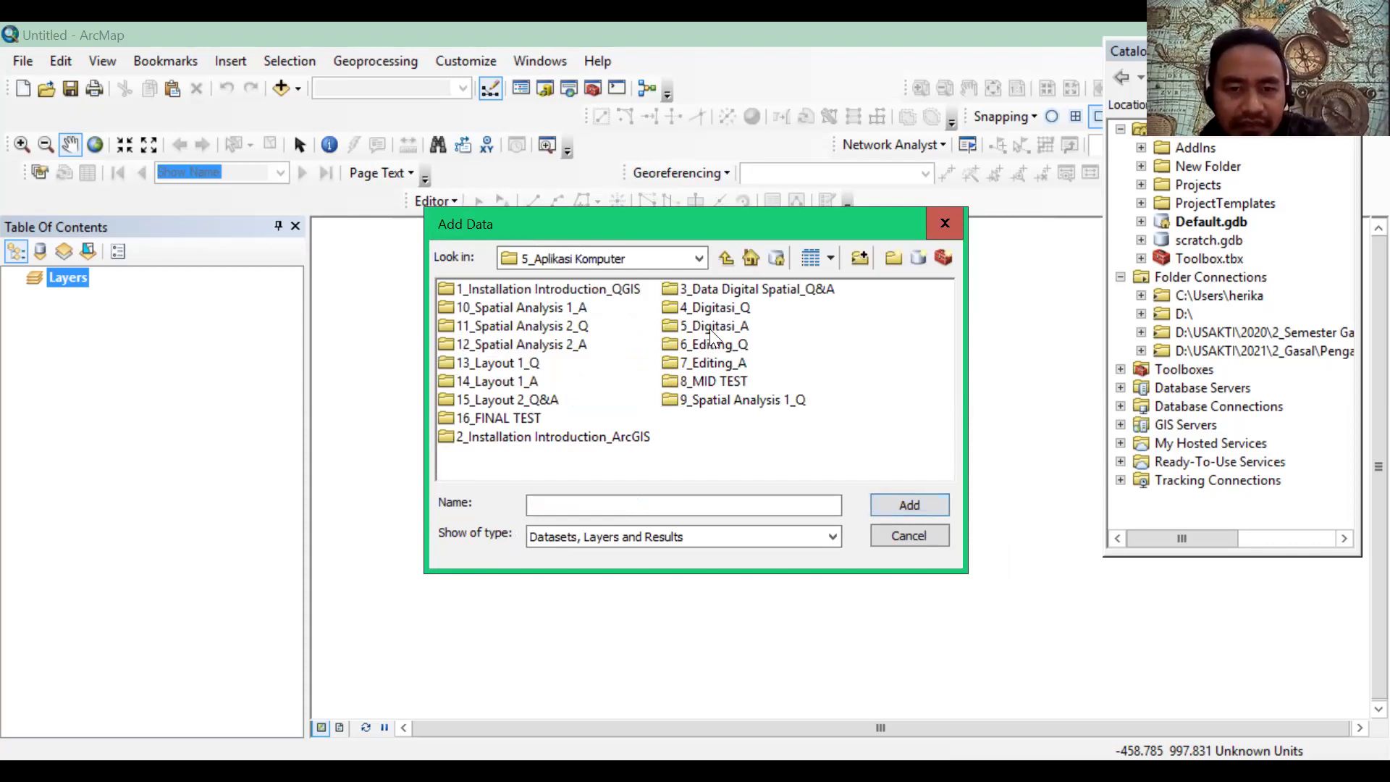
left_click(629, 262)
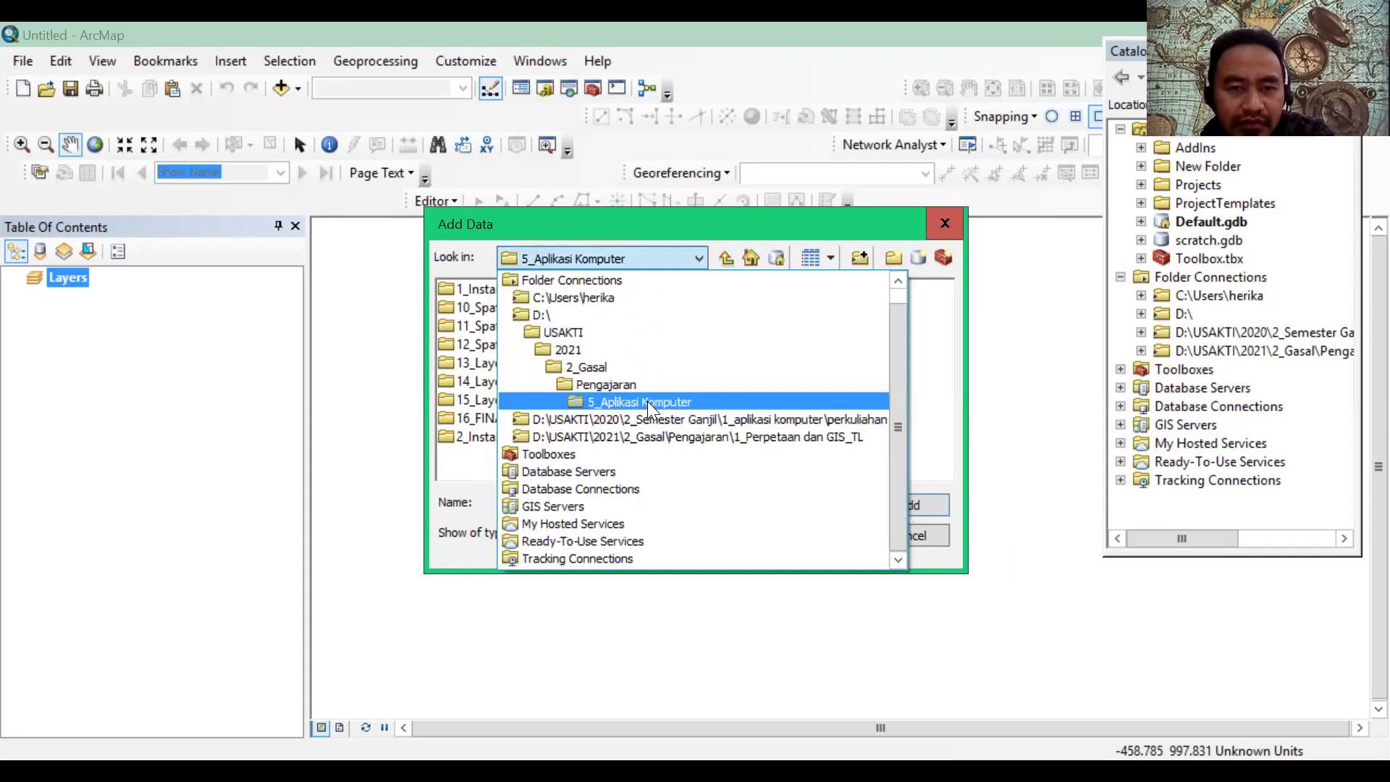
left_click(648, 401)
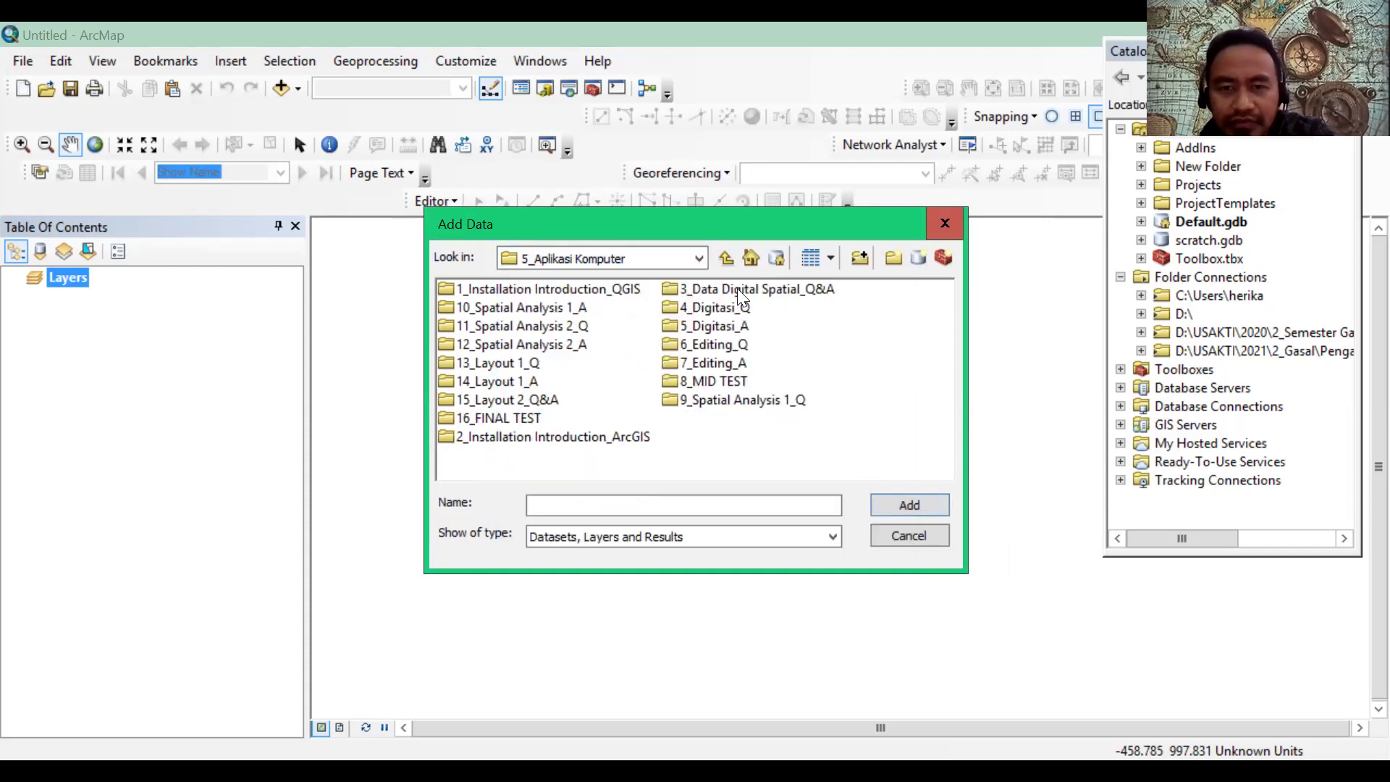
left_click(713, 326)
key("Return")
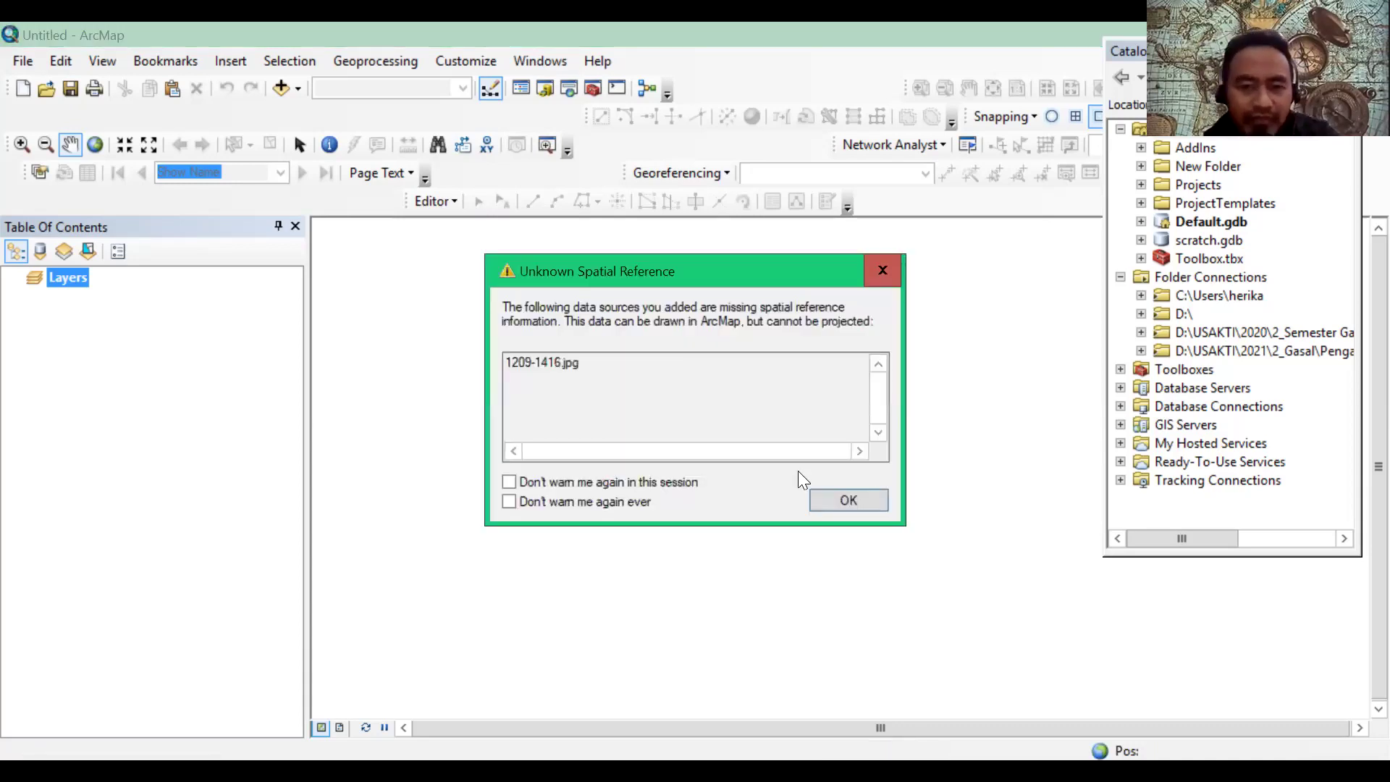
left_click(833, 500)
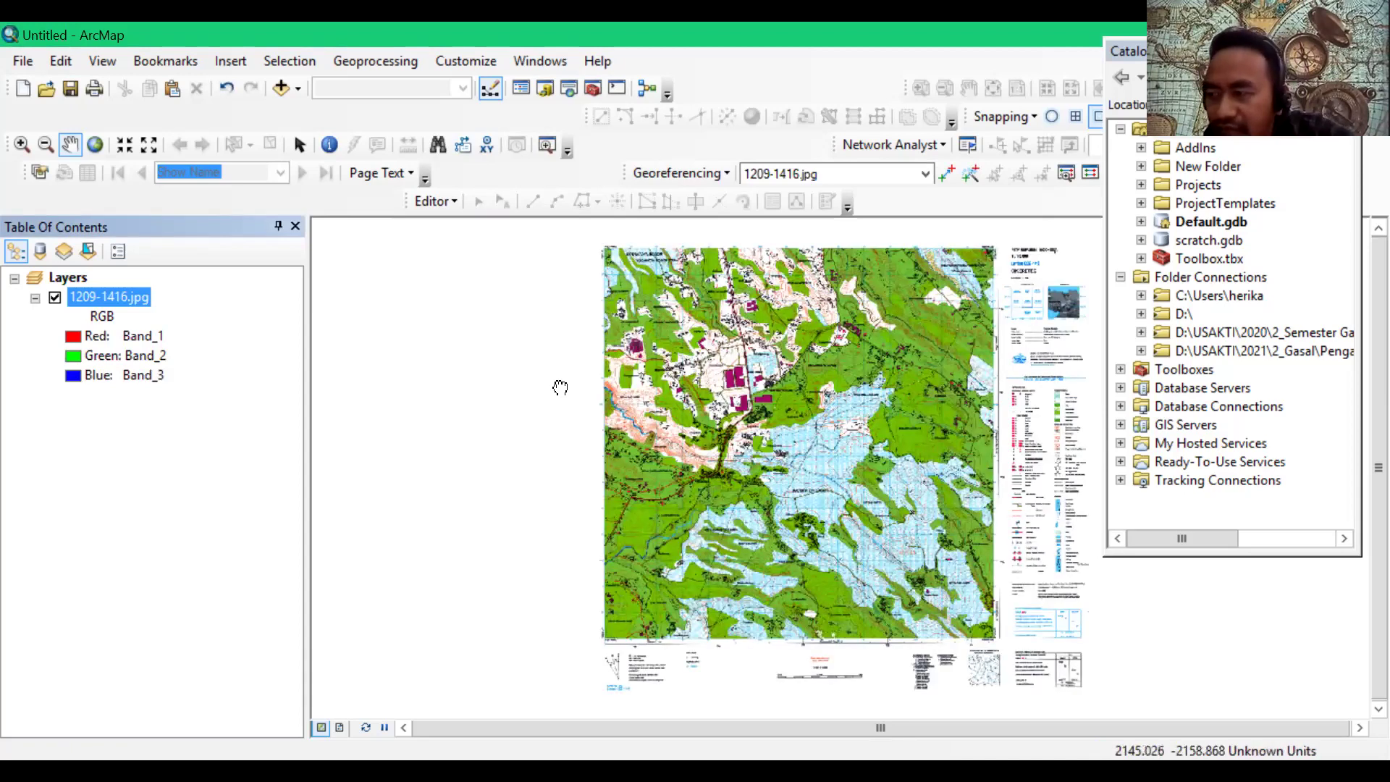
Step: Pan around the 1209-1416.jpg map image and return the display to its full extent
left_click_drag(603, 380, 469, 380)
left_click_drag(614, 386, 476, 365)
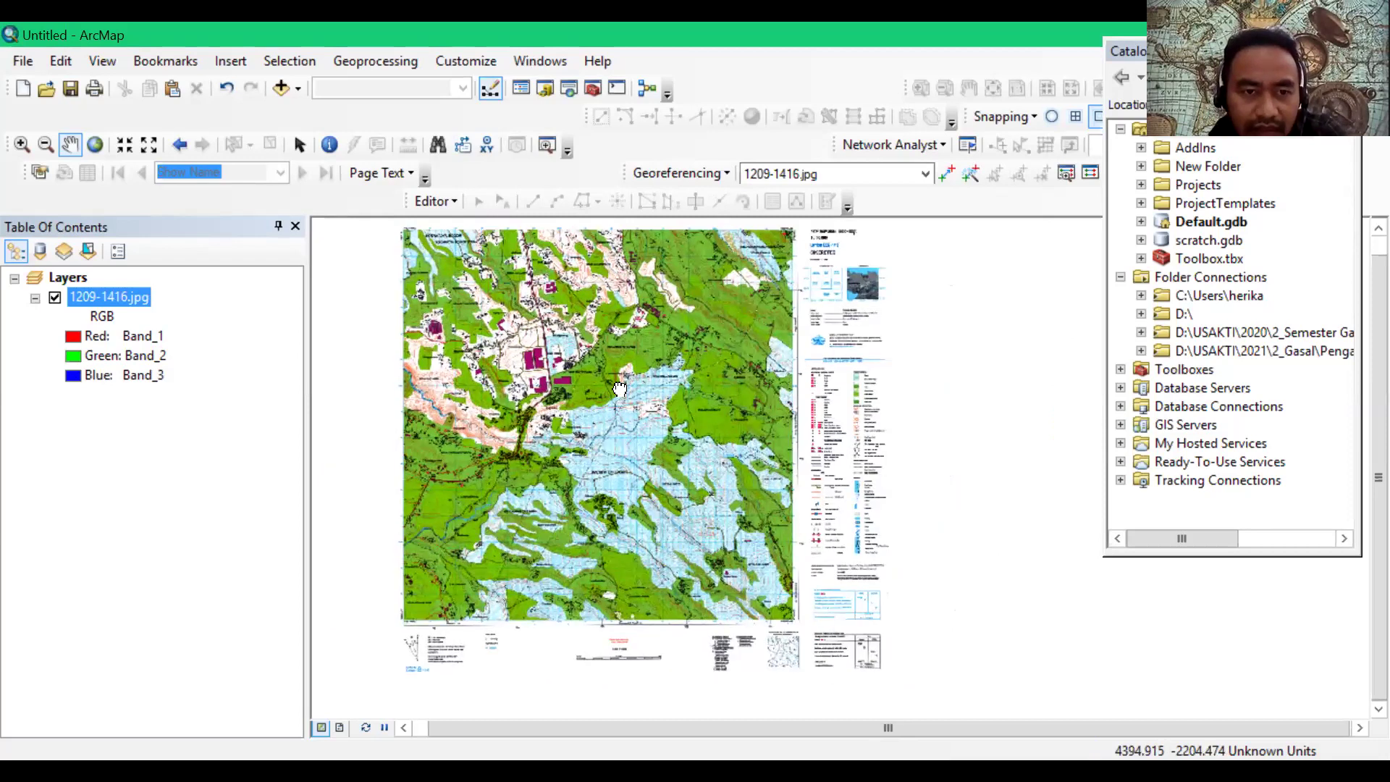
left_click(95, 147)
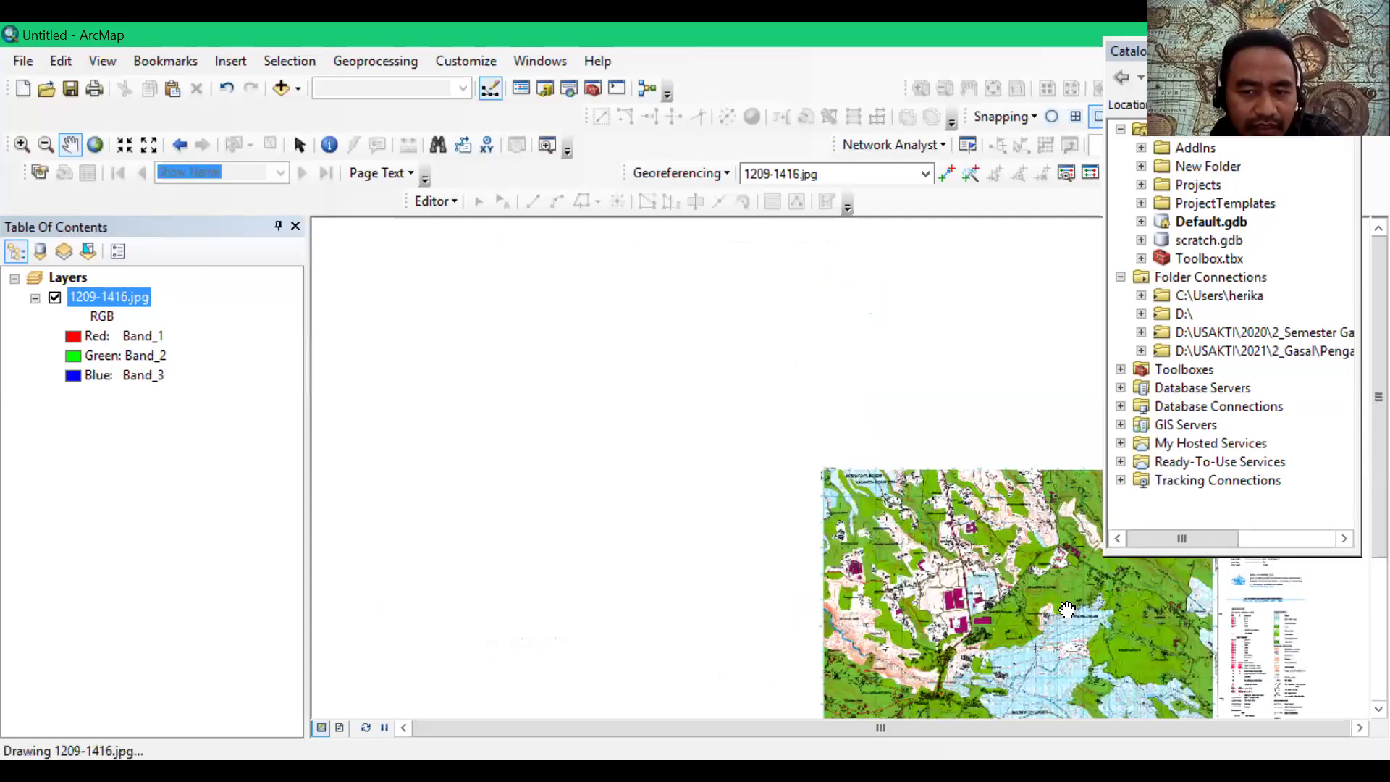
left_click_drag(471, 329, 512, 406)
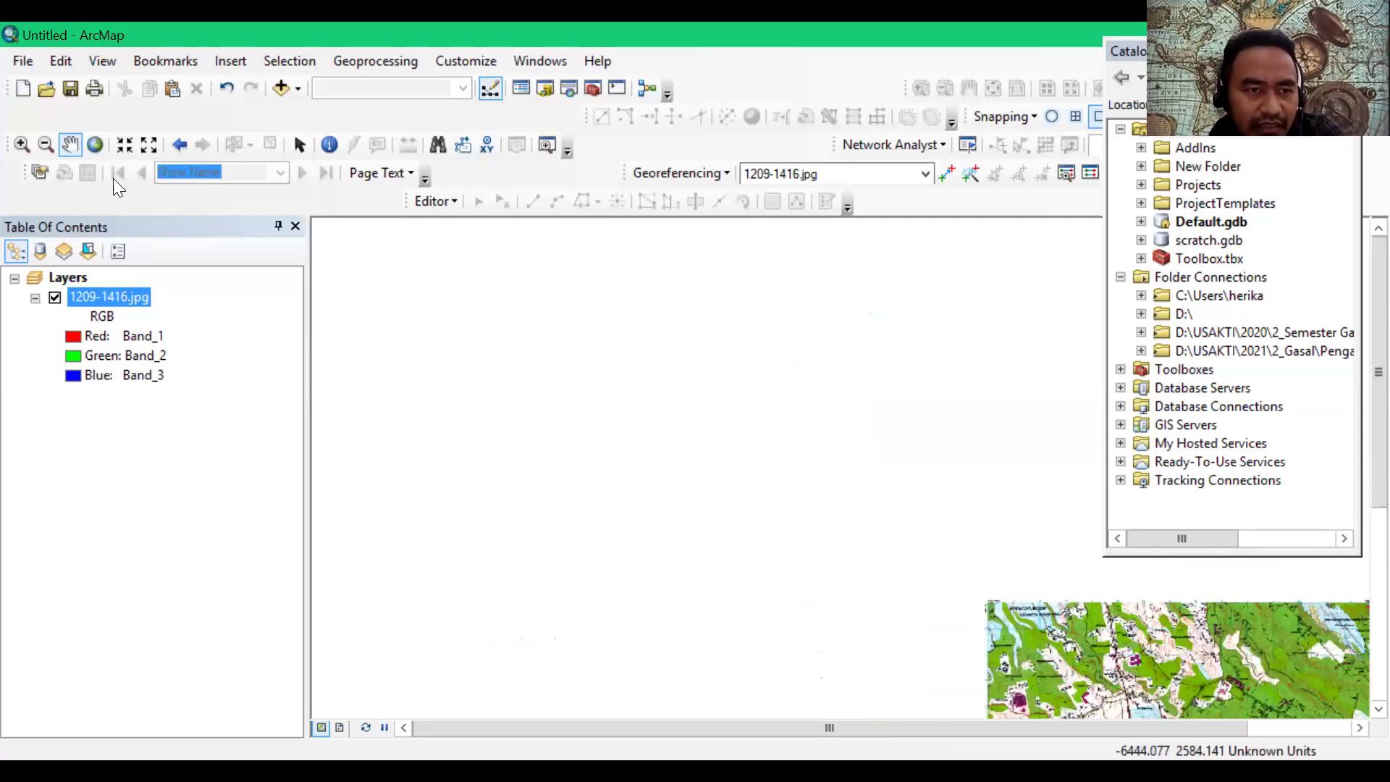
left_click(93, 145)
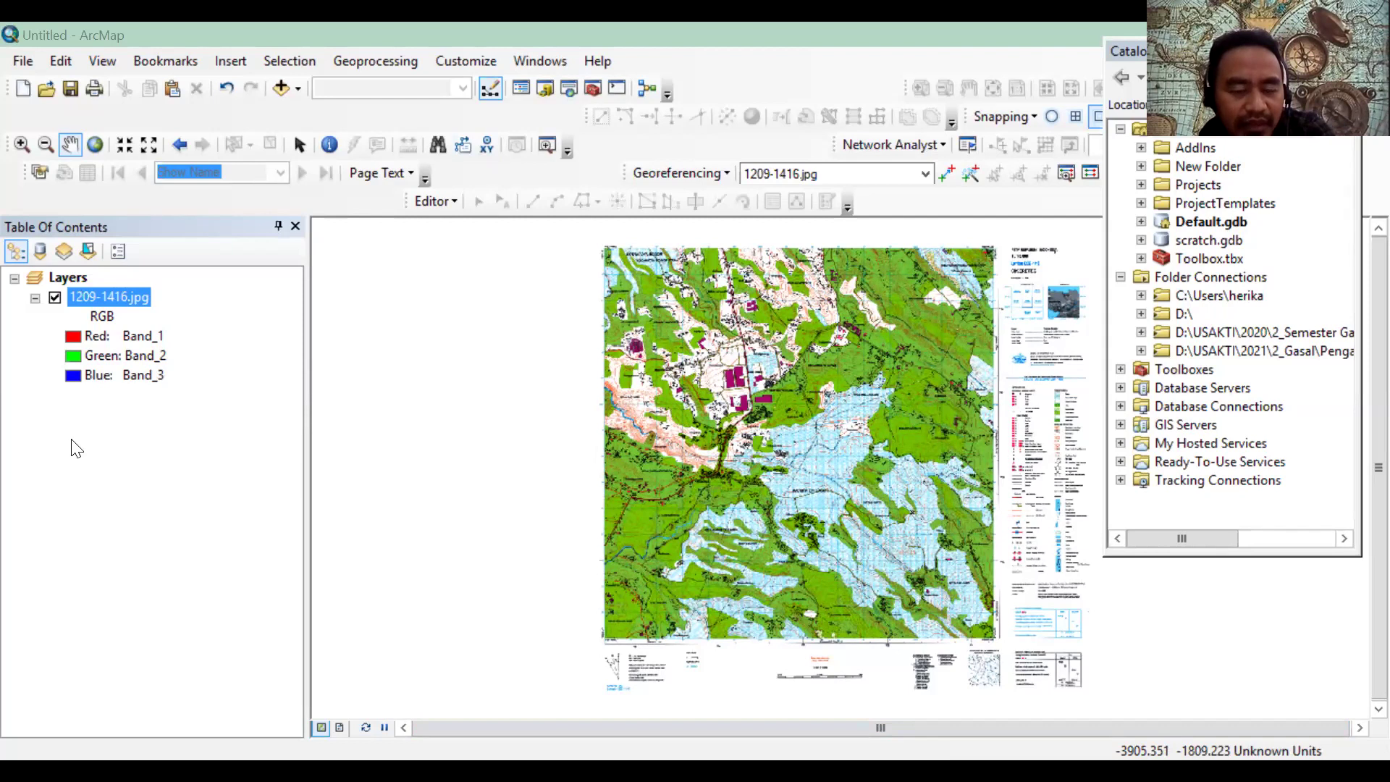
right_click(62, 277)
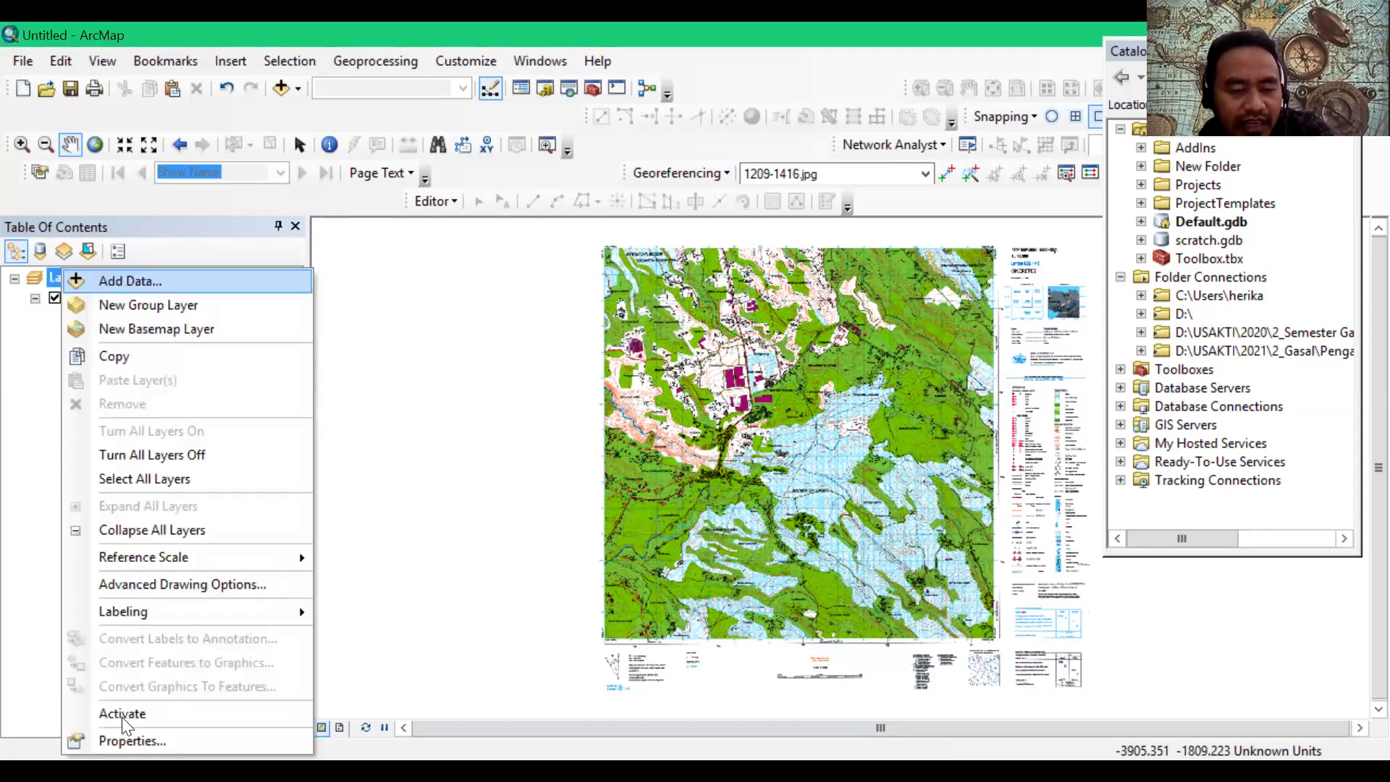
left_click(71, 280)
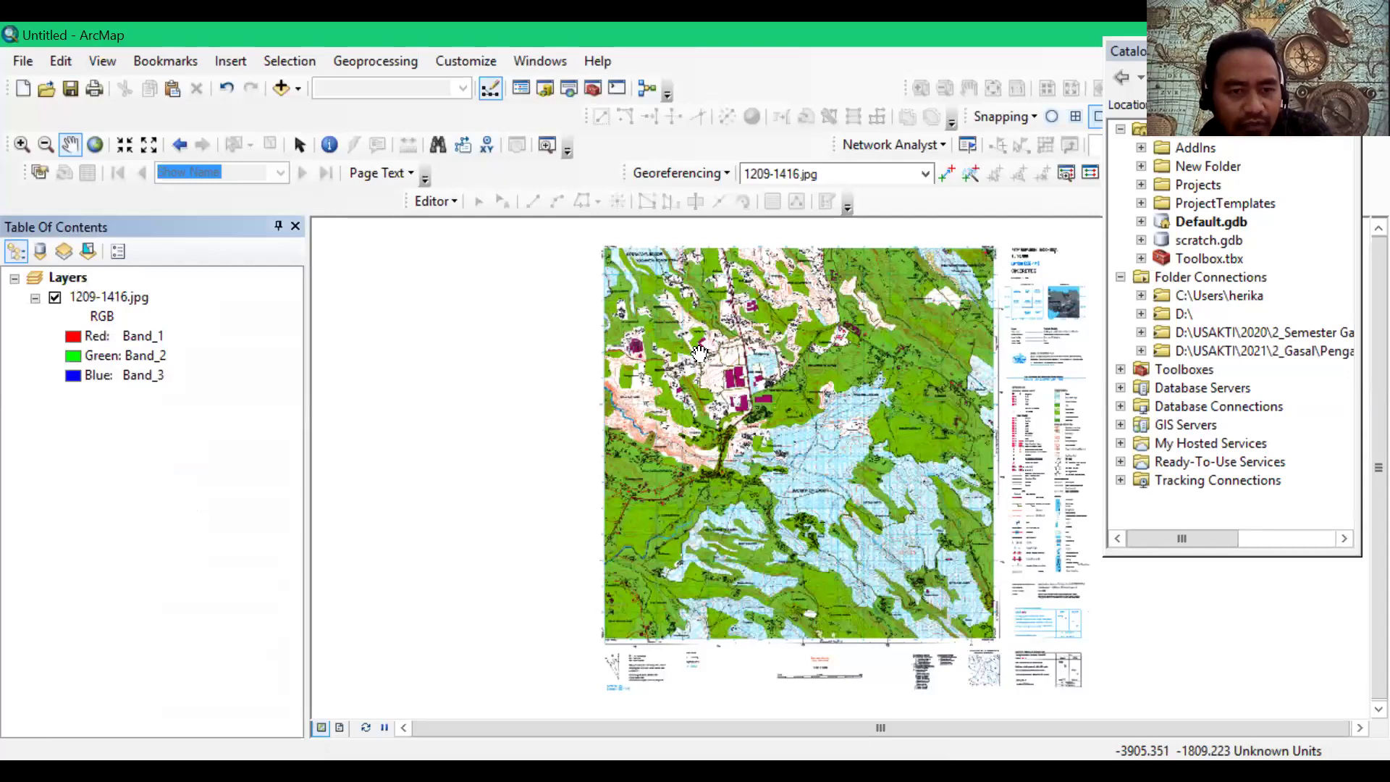
left_click(81, 284)
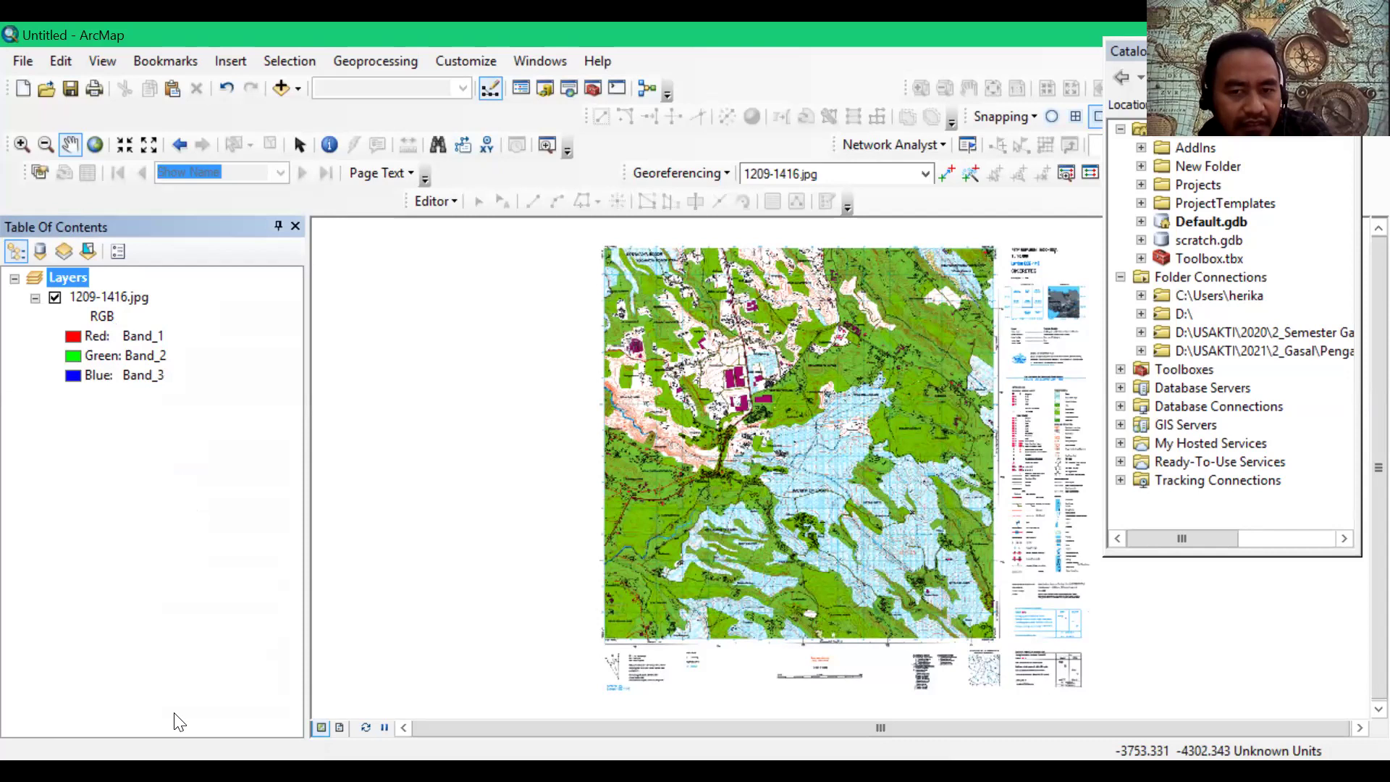
right_click(177, 722)
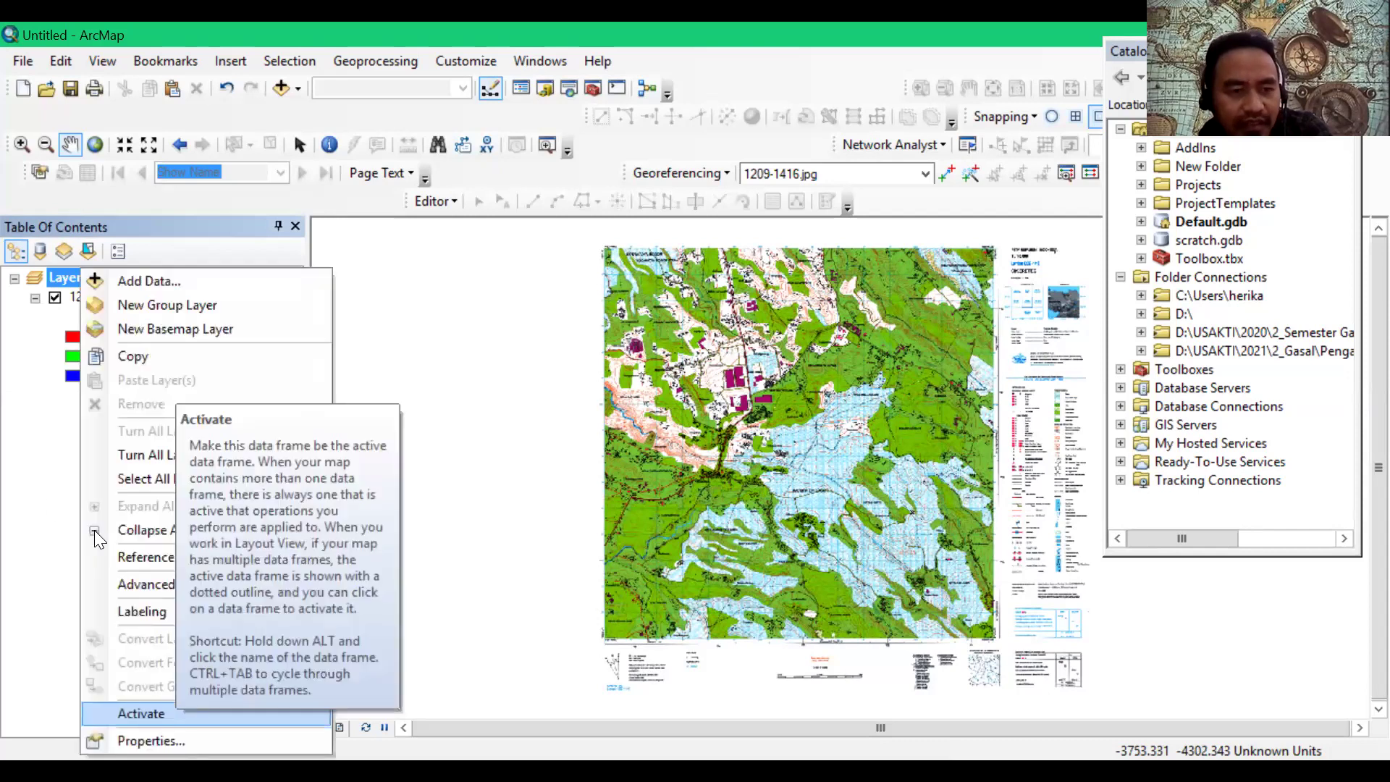
left_click(99, 289)
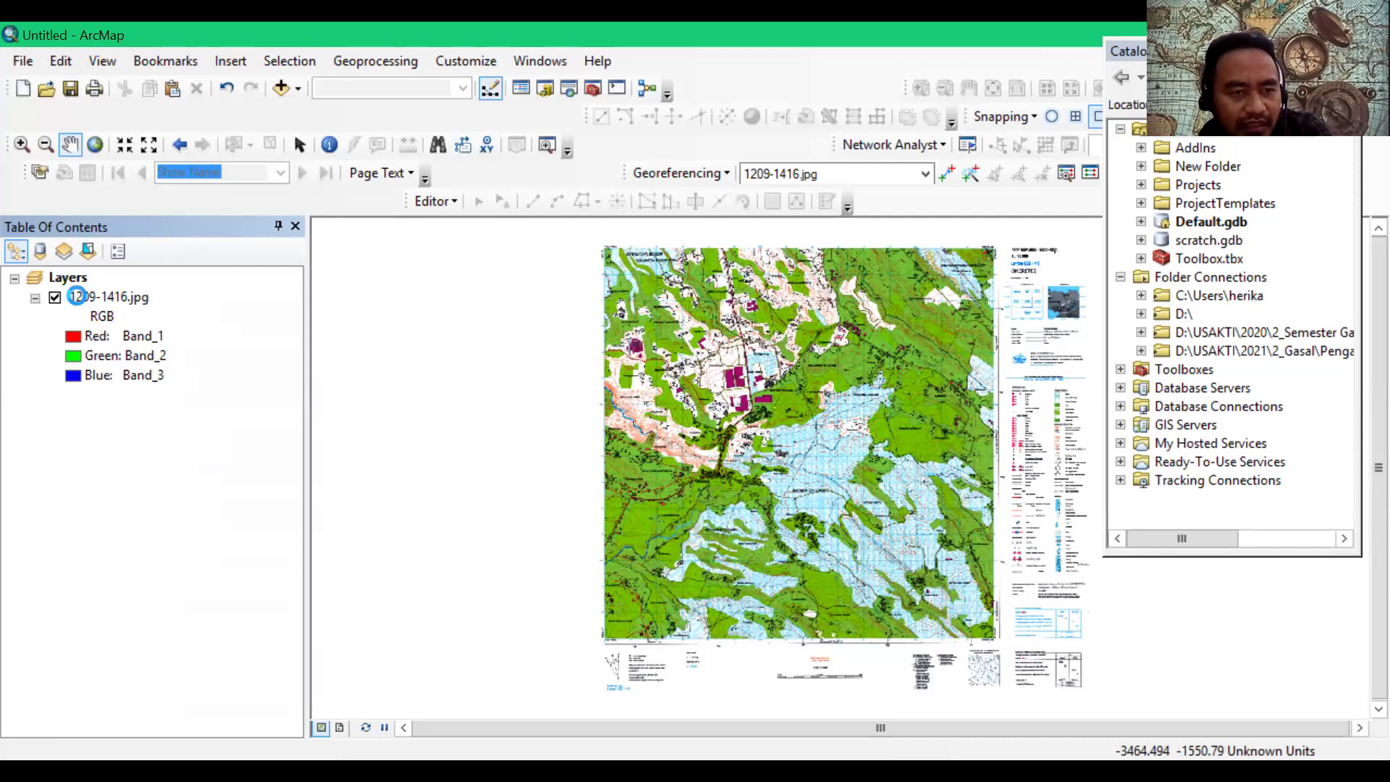
Step: Remove the 1209-1416.jpg layer from the Layers data frame
left_click(78, 297)
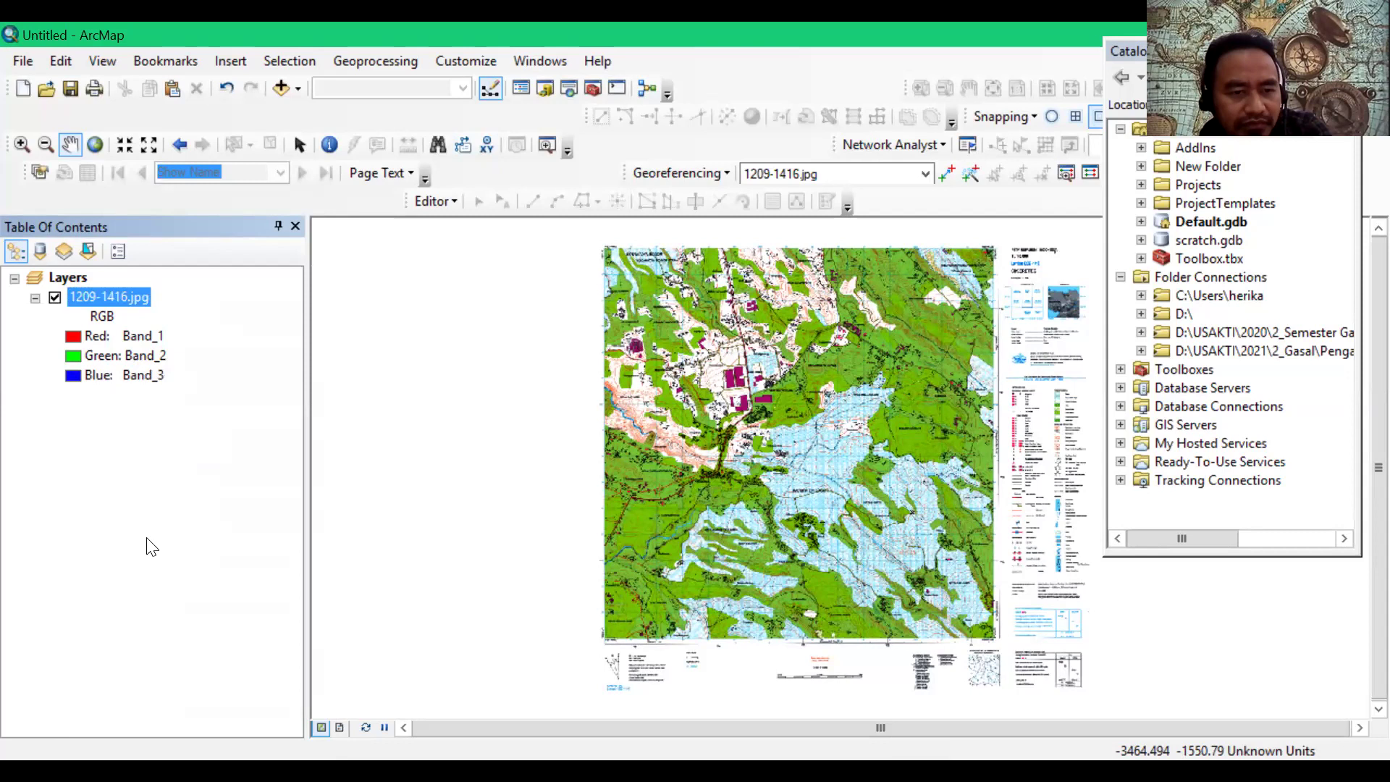
right_click(78, 297)
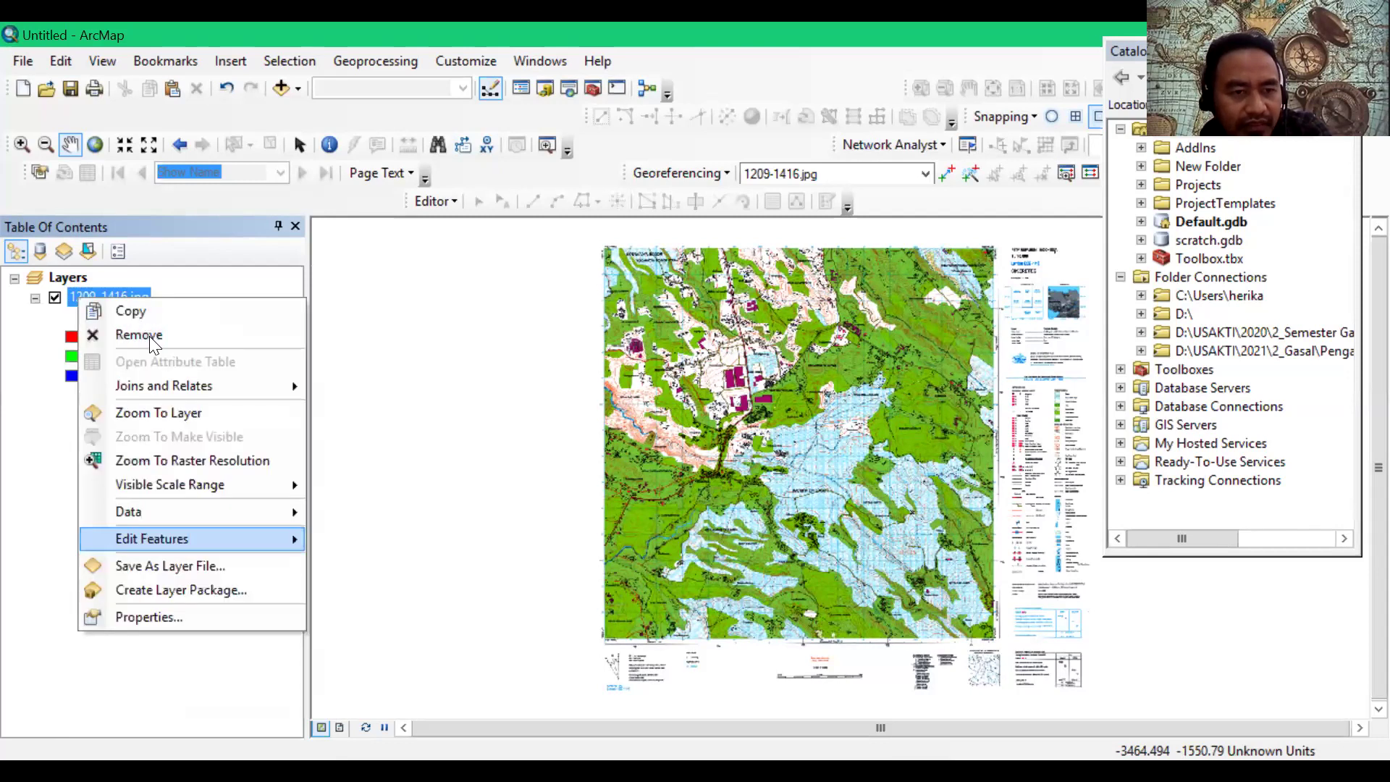
left_click(85, 335)
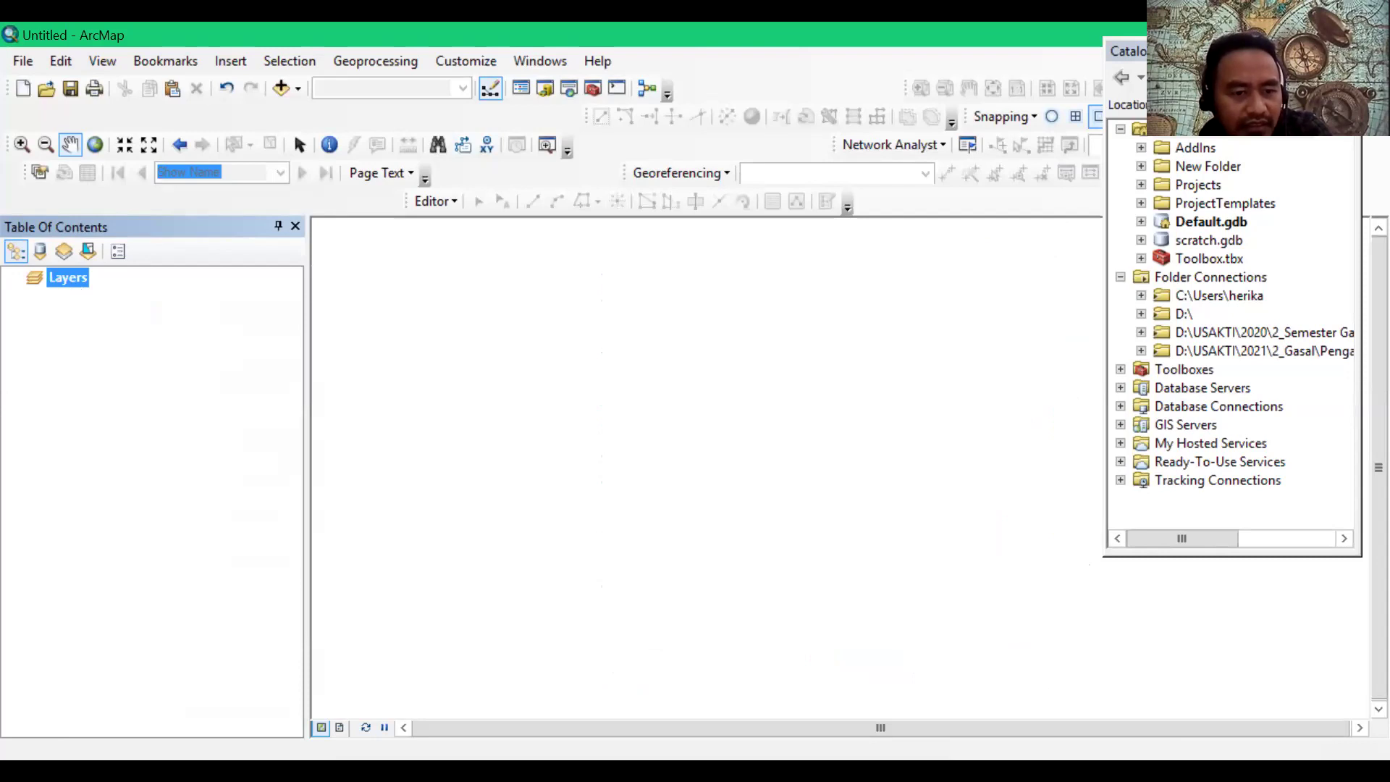
Step: Open the properties of the Layers data frame and search its coordinate systems for WGS 1984 UTM Zone 48S
right_click(72, 273)
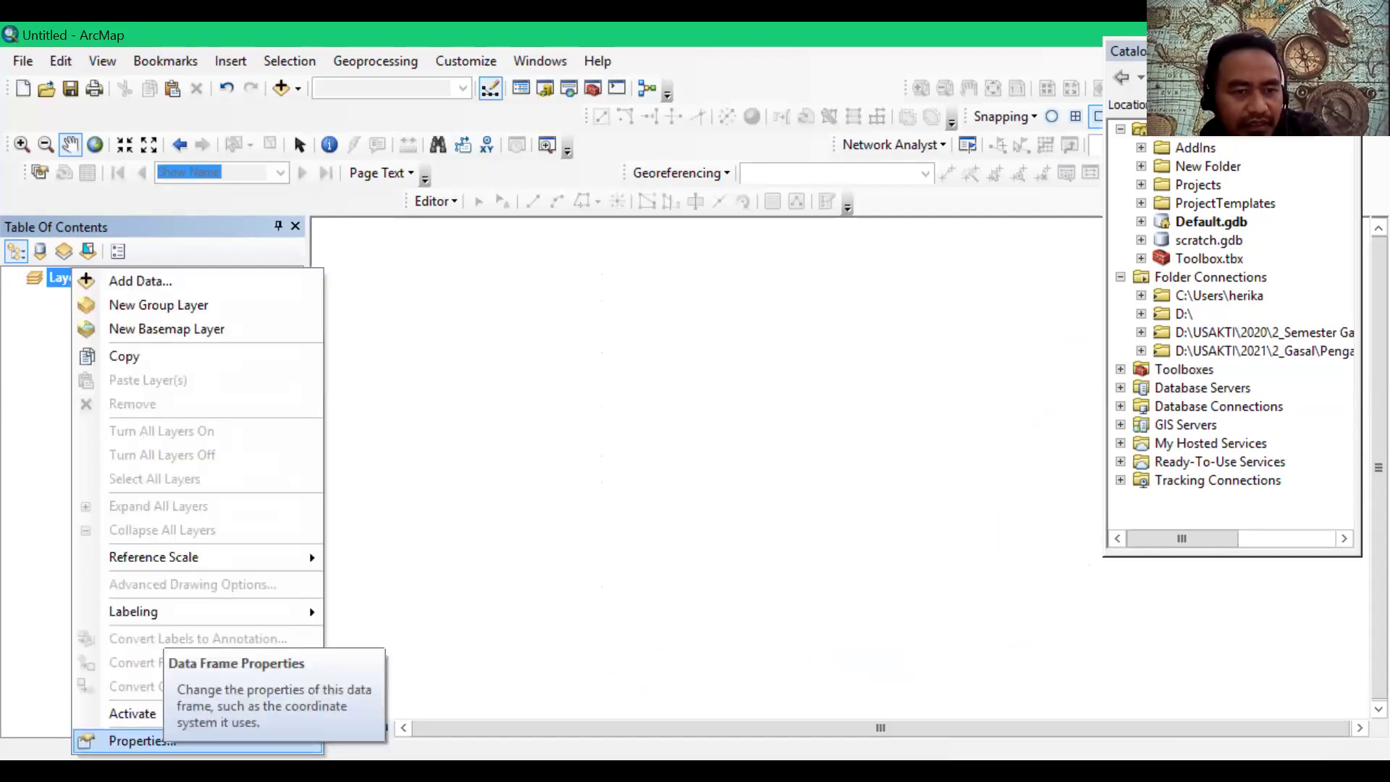
left_click(141, 740)
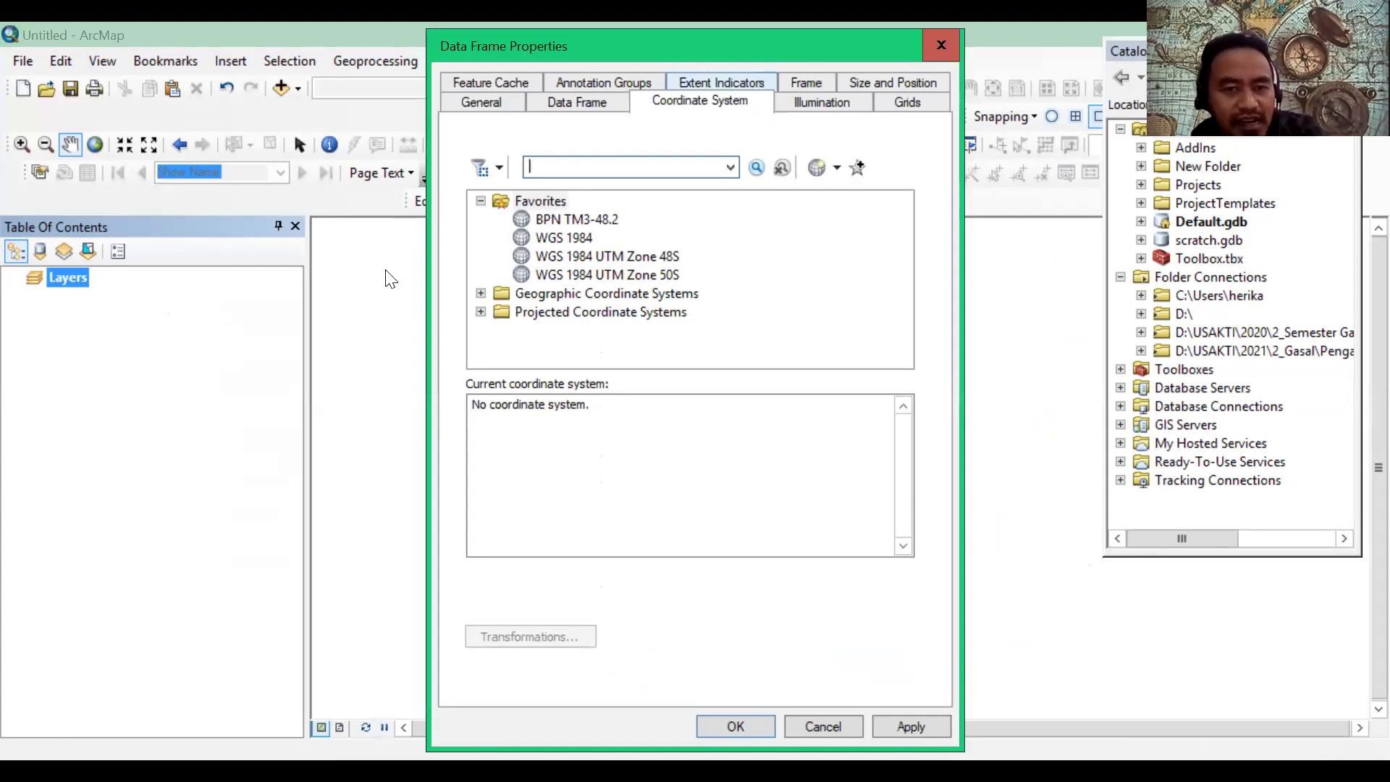
left_click_drag(758, 51, 569, 50)
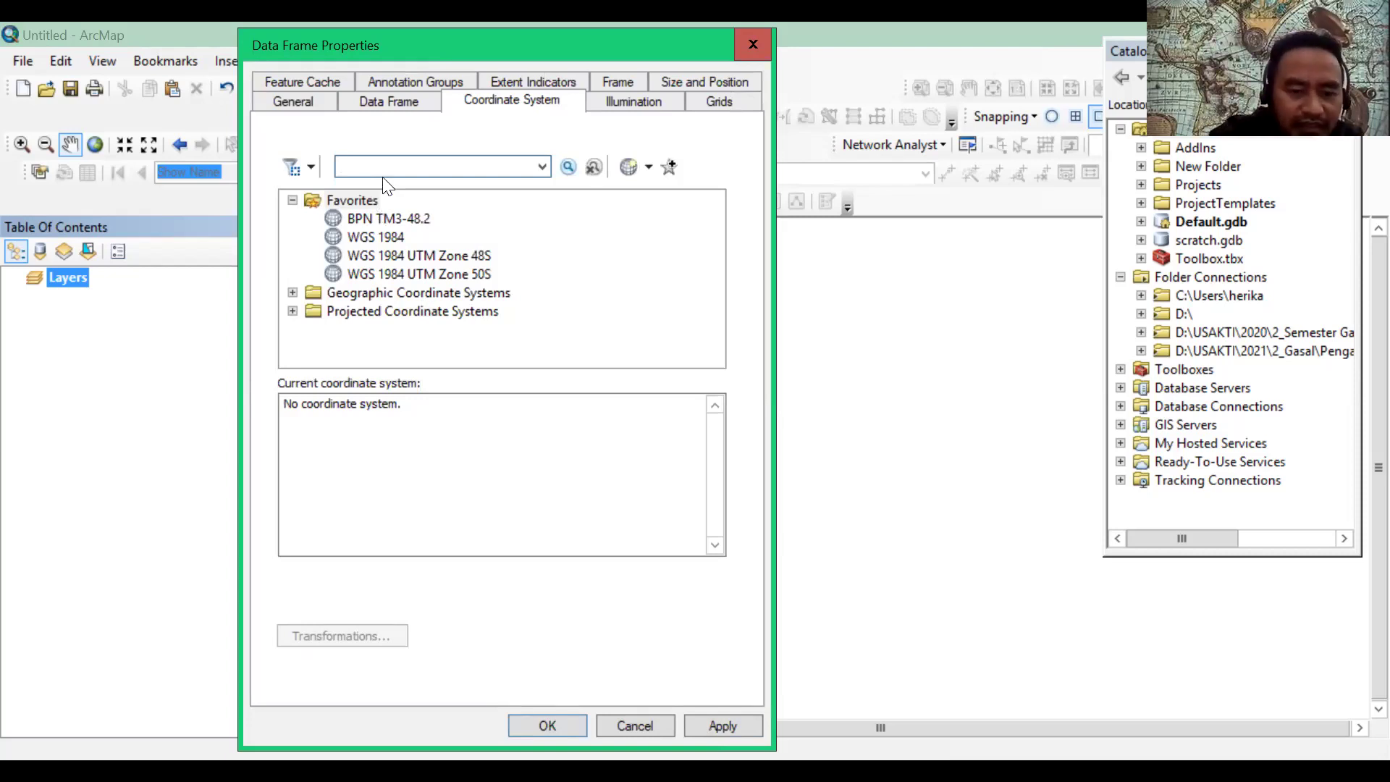
type("wgi")
key("BackSpace")
key("BackSpace")
key("BackSpace")
type("WGS")
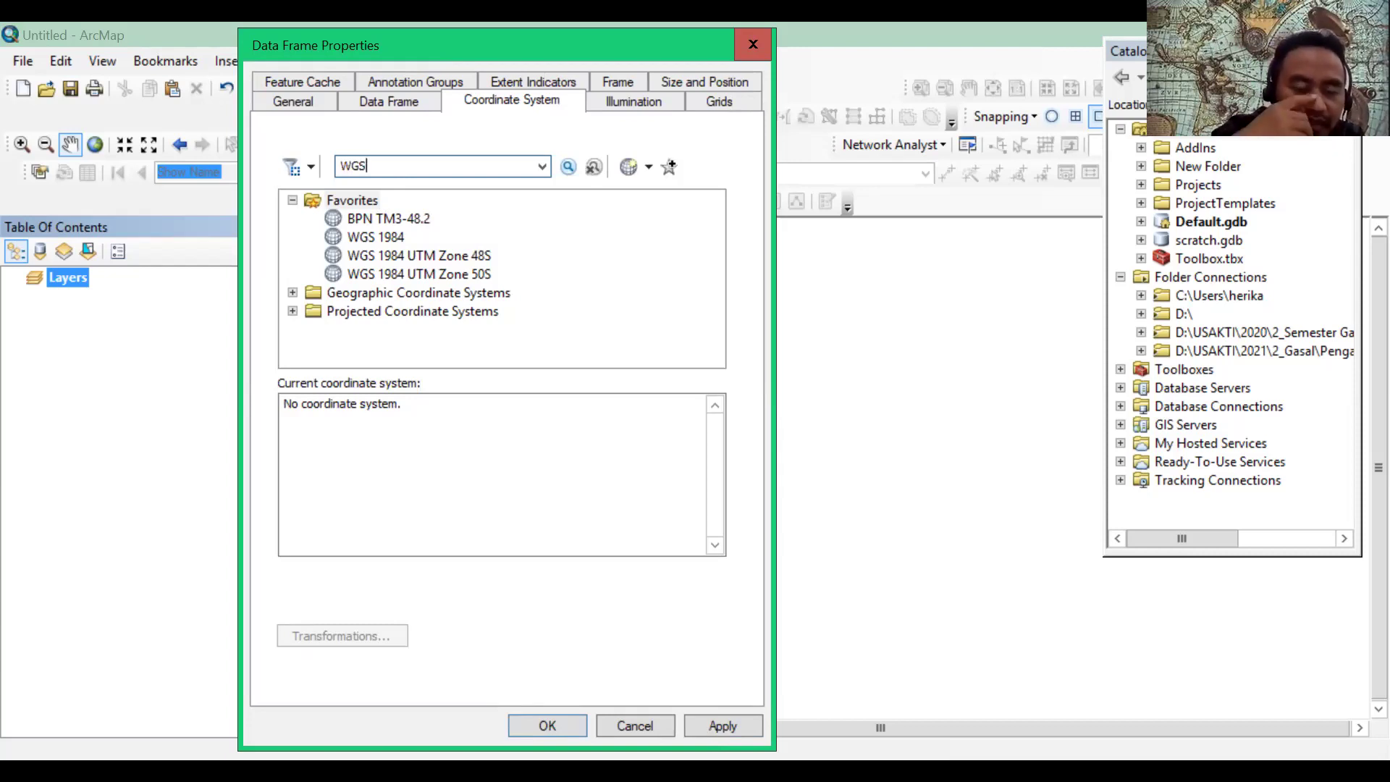
type(" 1984")
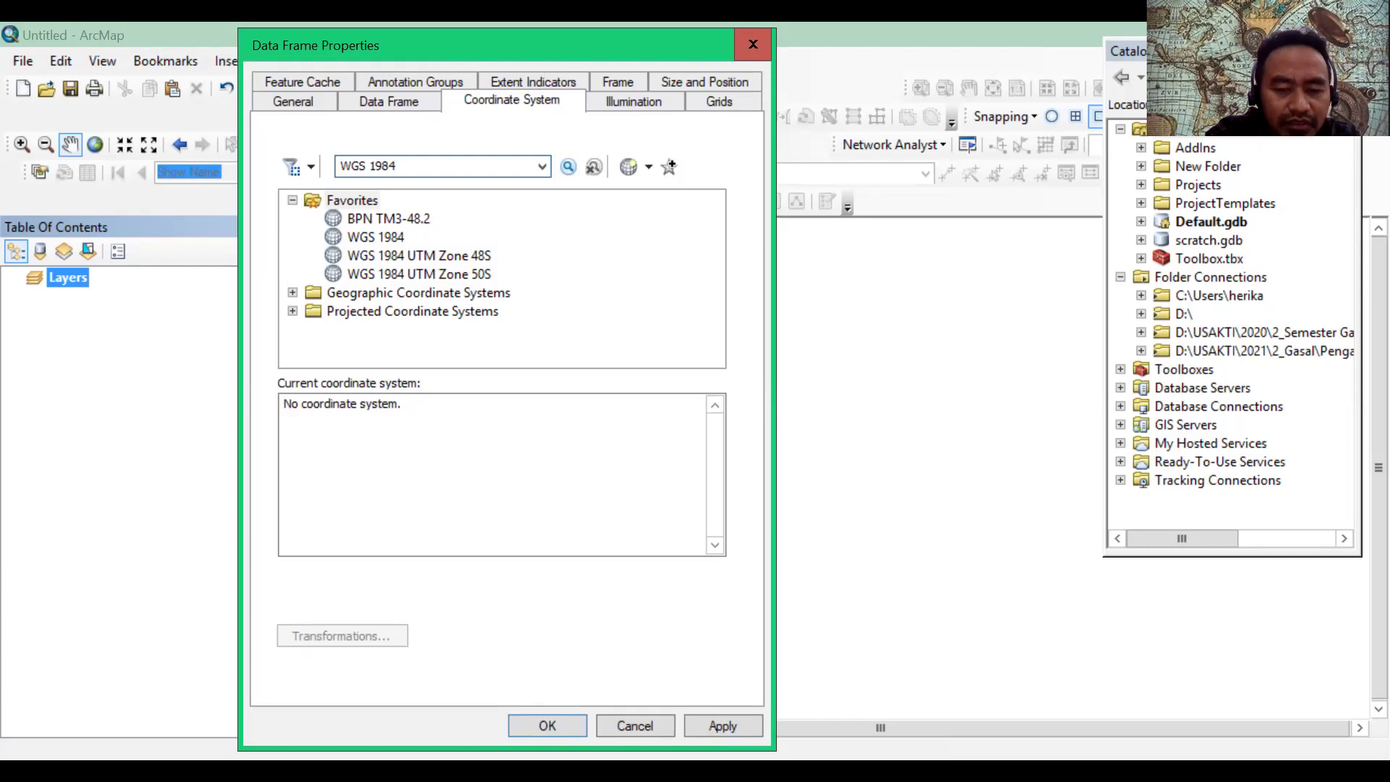
type(" UTM Zone")
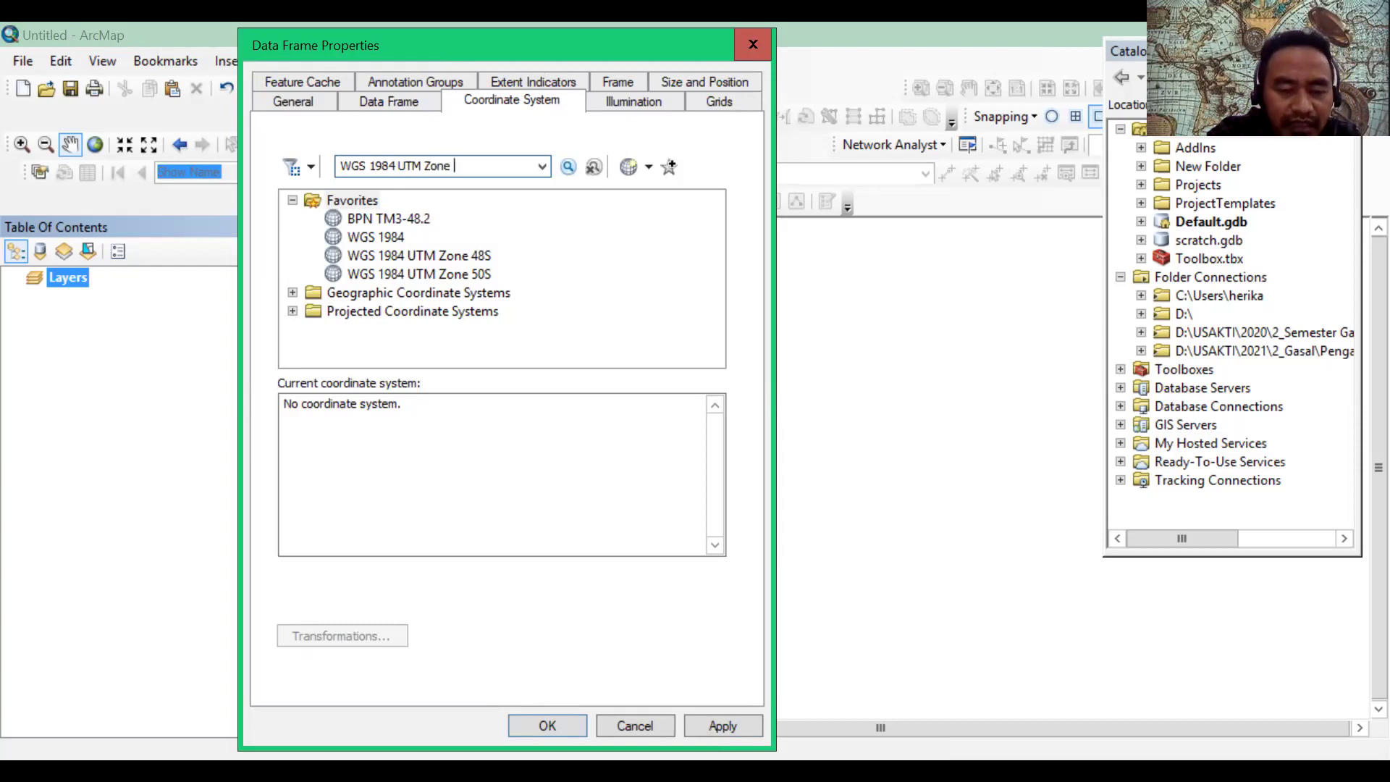
type(" 48")
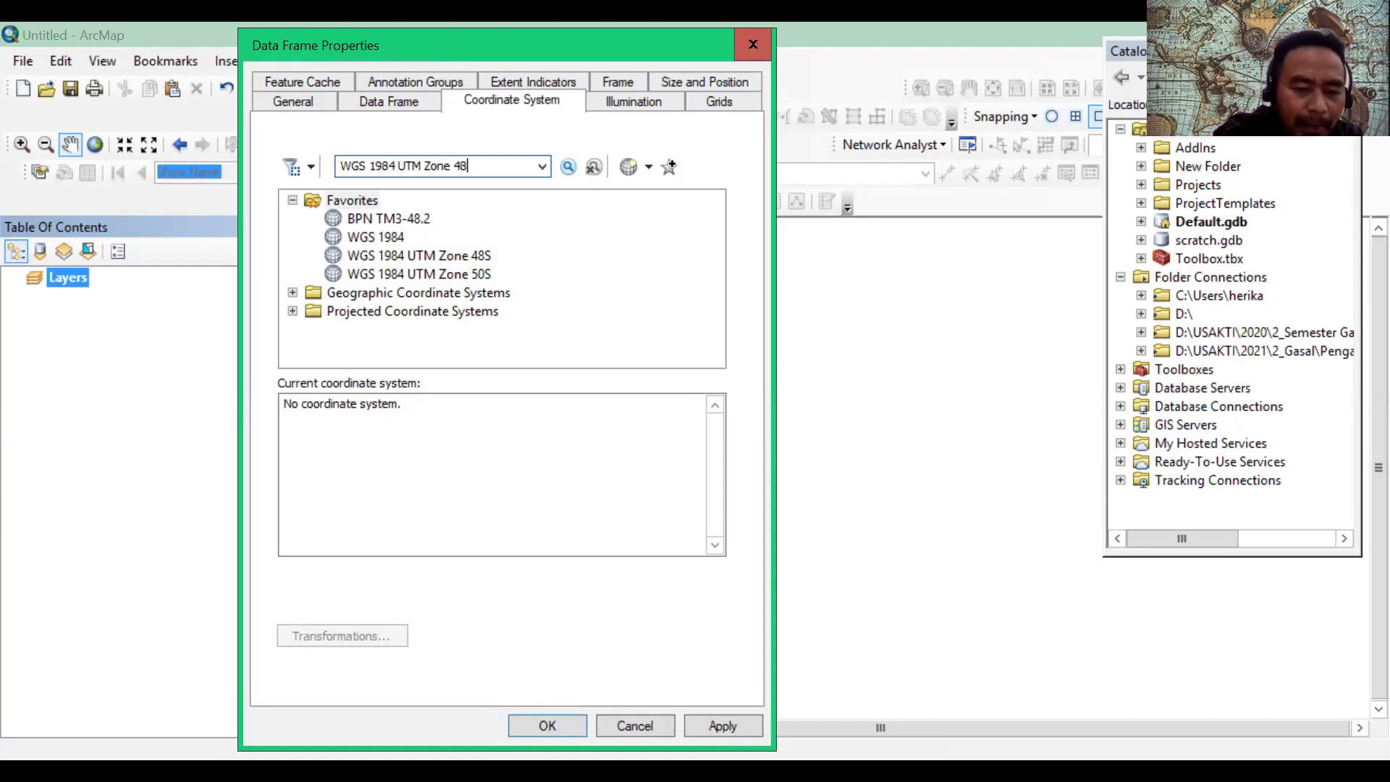
type("S")
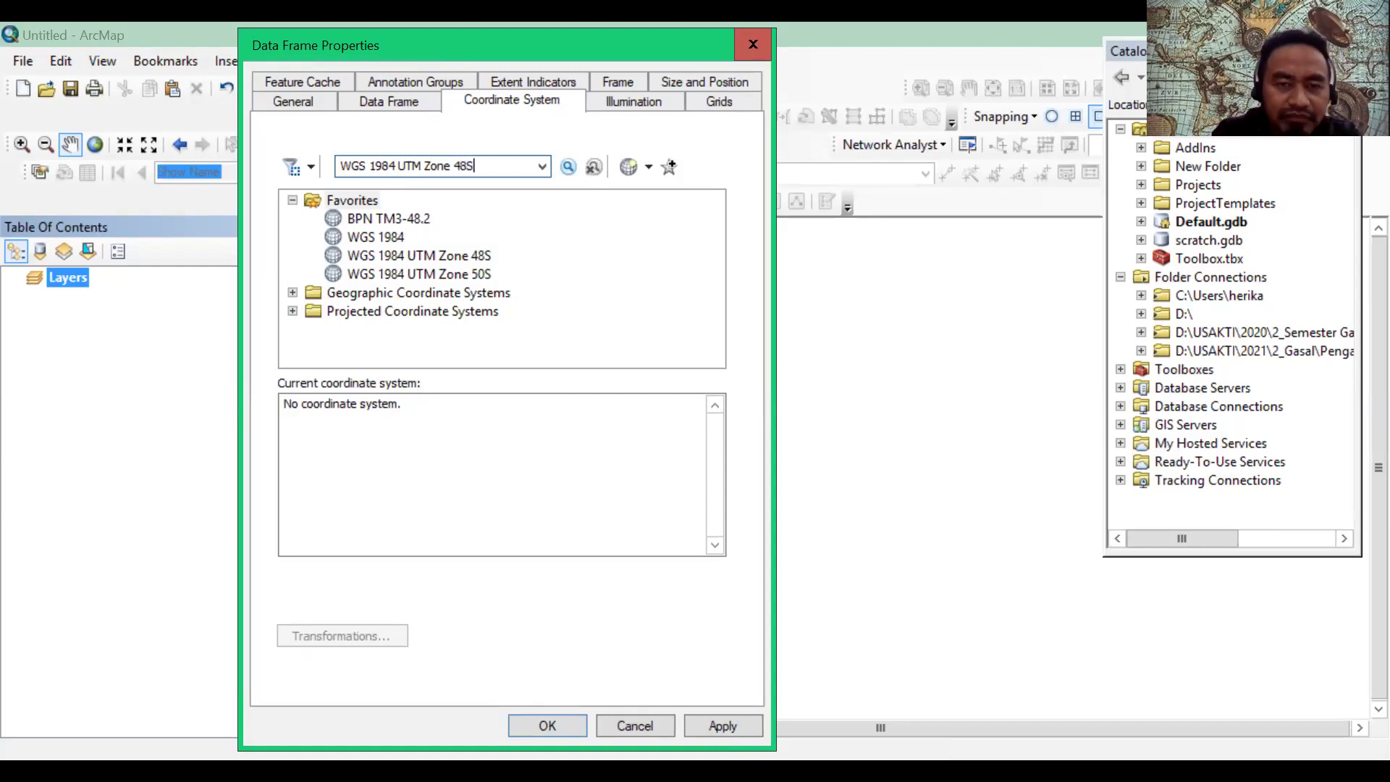
left_click(569, 168)
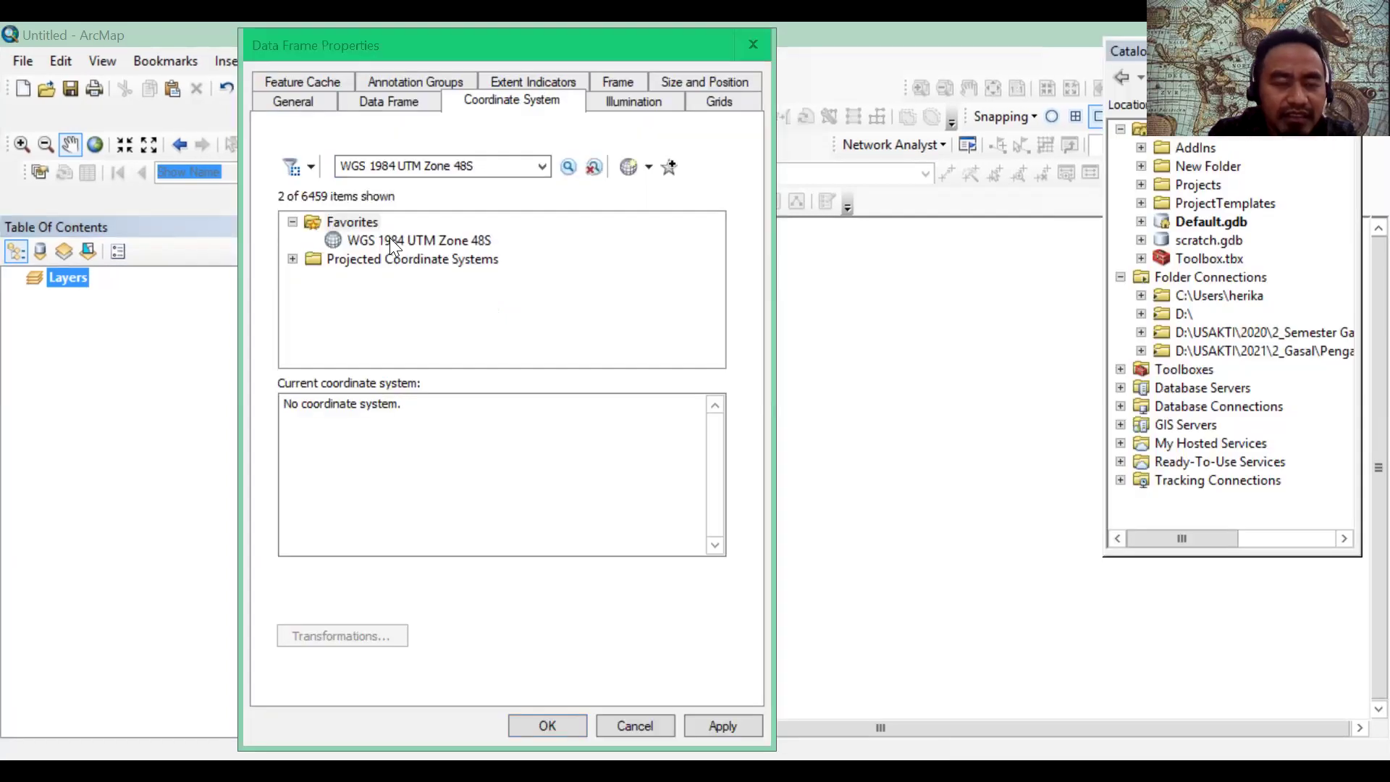
Step: Choose WGS 1984 UTM Zone 48S from the projected UTM, WGS 1984, Southern Hemisphere group as the data frame's coordinate system
left_click(314, 278)
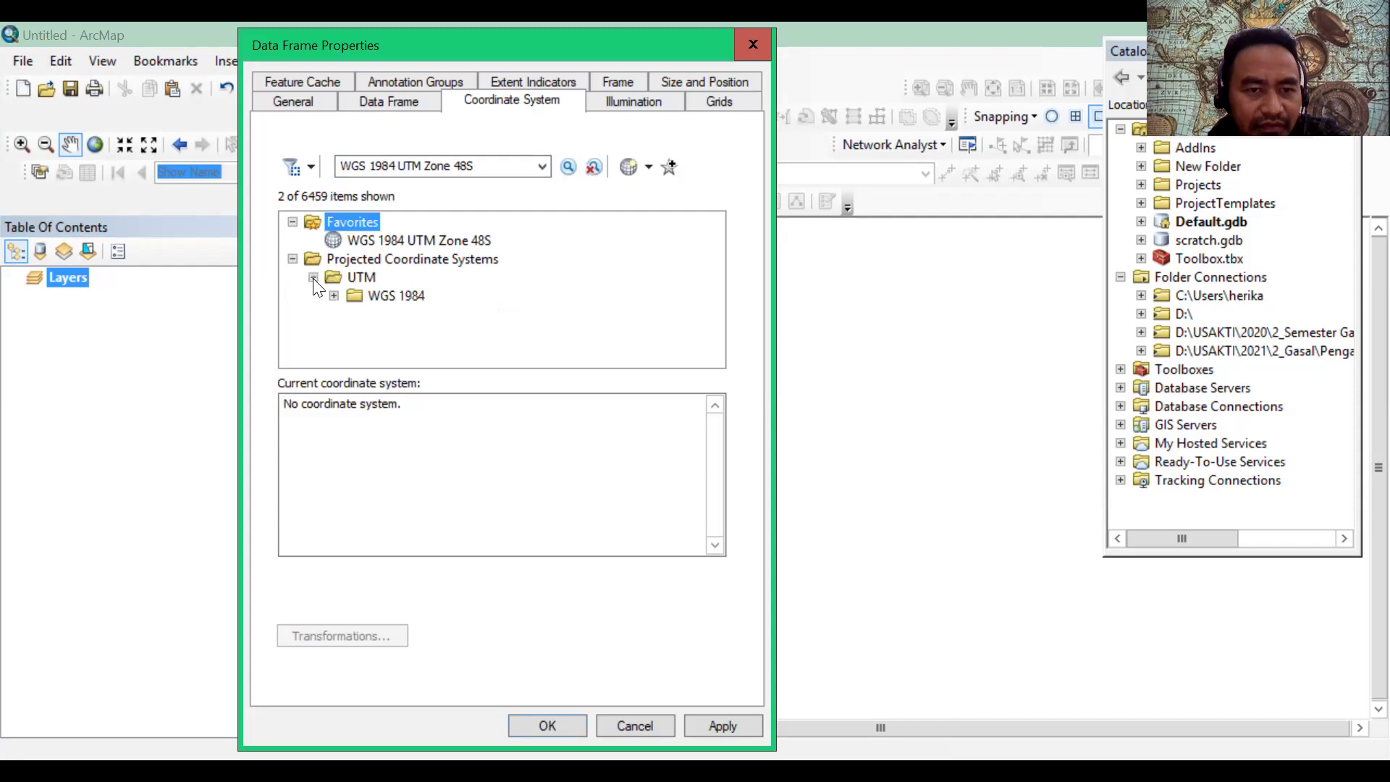
left_click(334, 298)
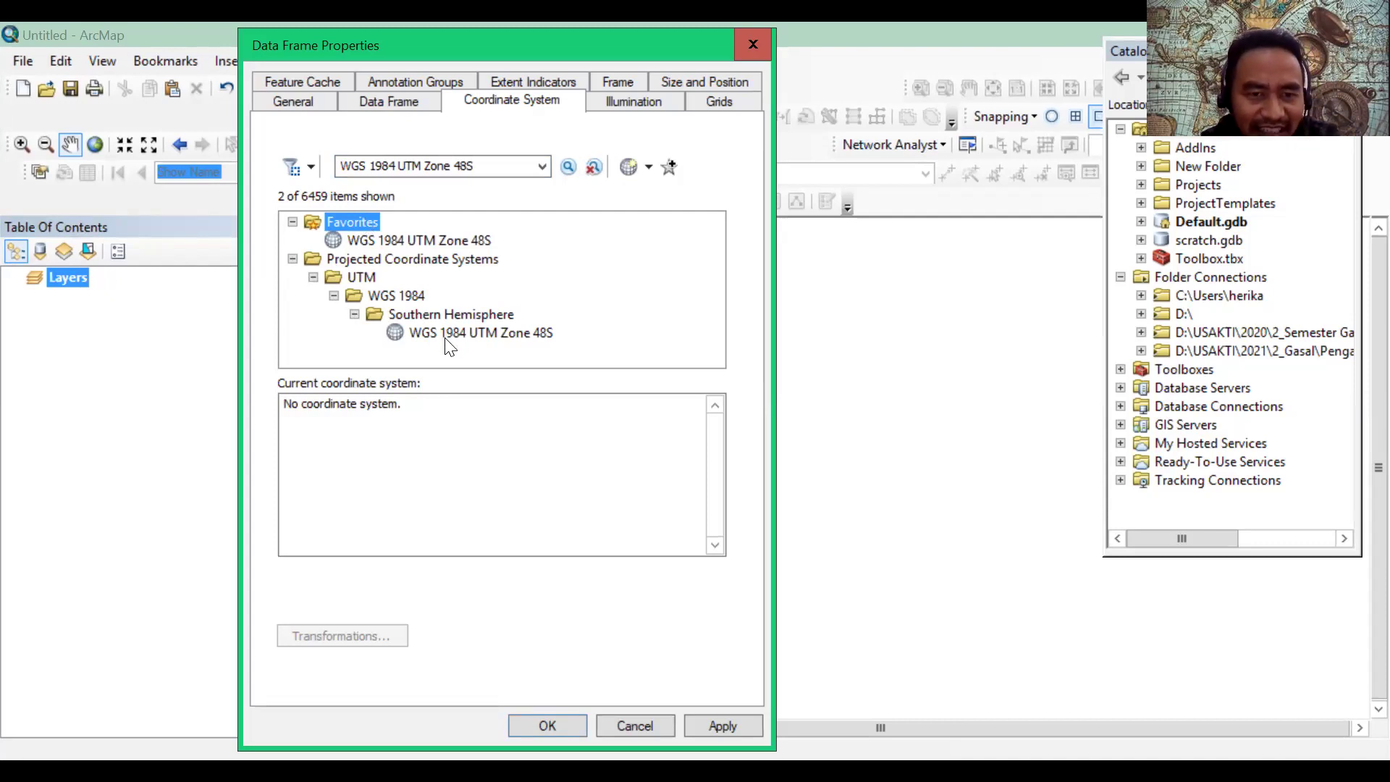
left_click(446, 336)
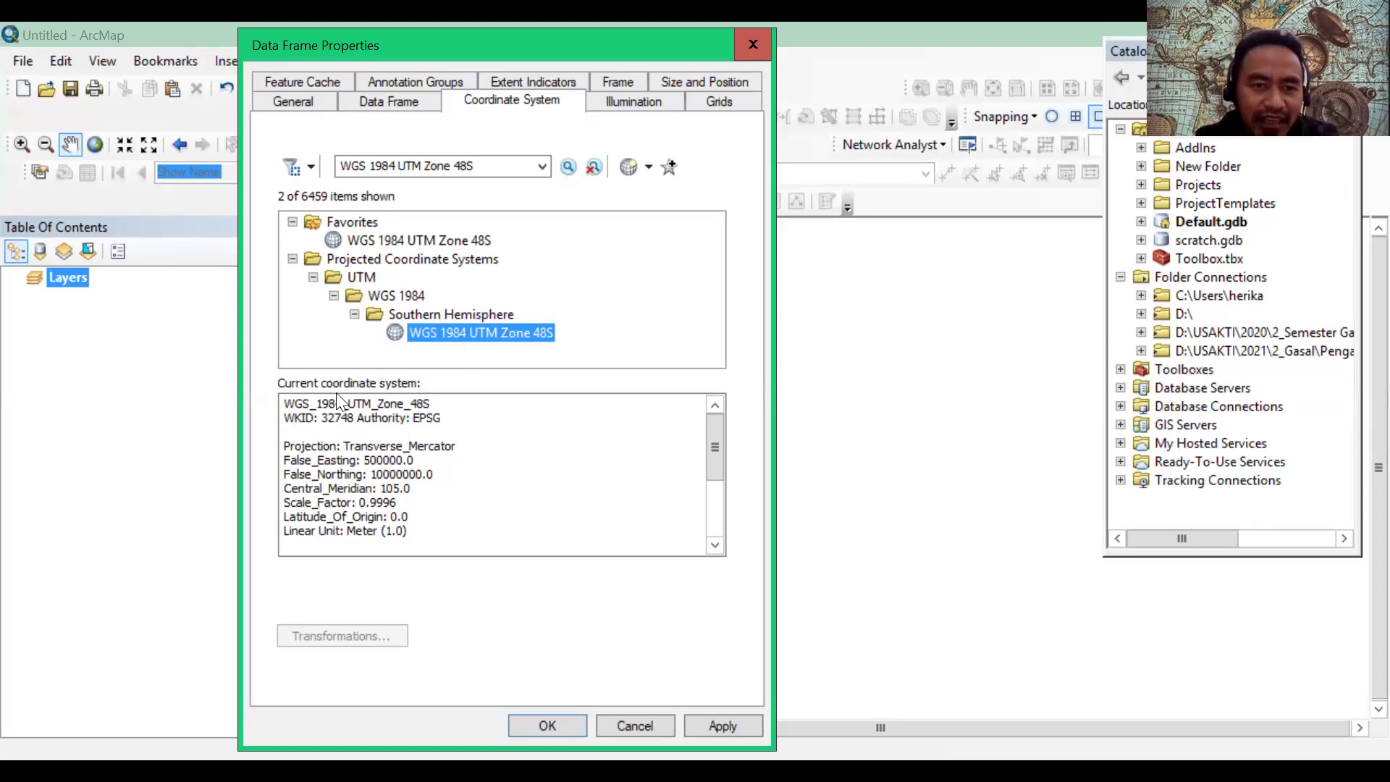
Step: Clear the coordinate system search text and look through the Projected Coordinate Systems and Favorites groups
left_click(292, 259)
left_click(344, 167)
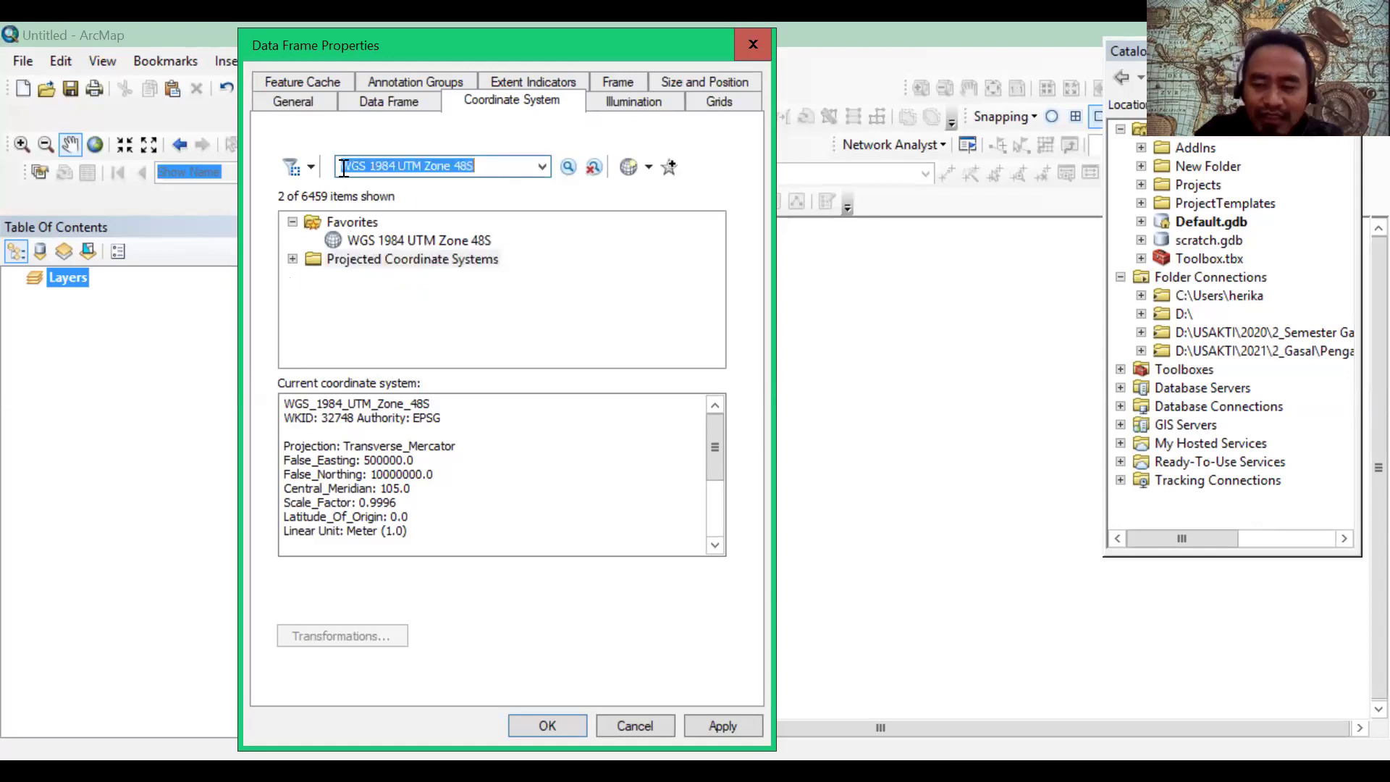
key("BackSpace")
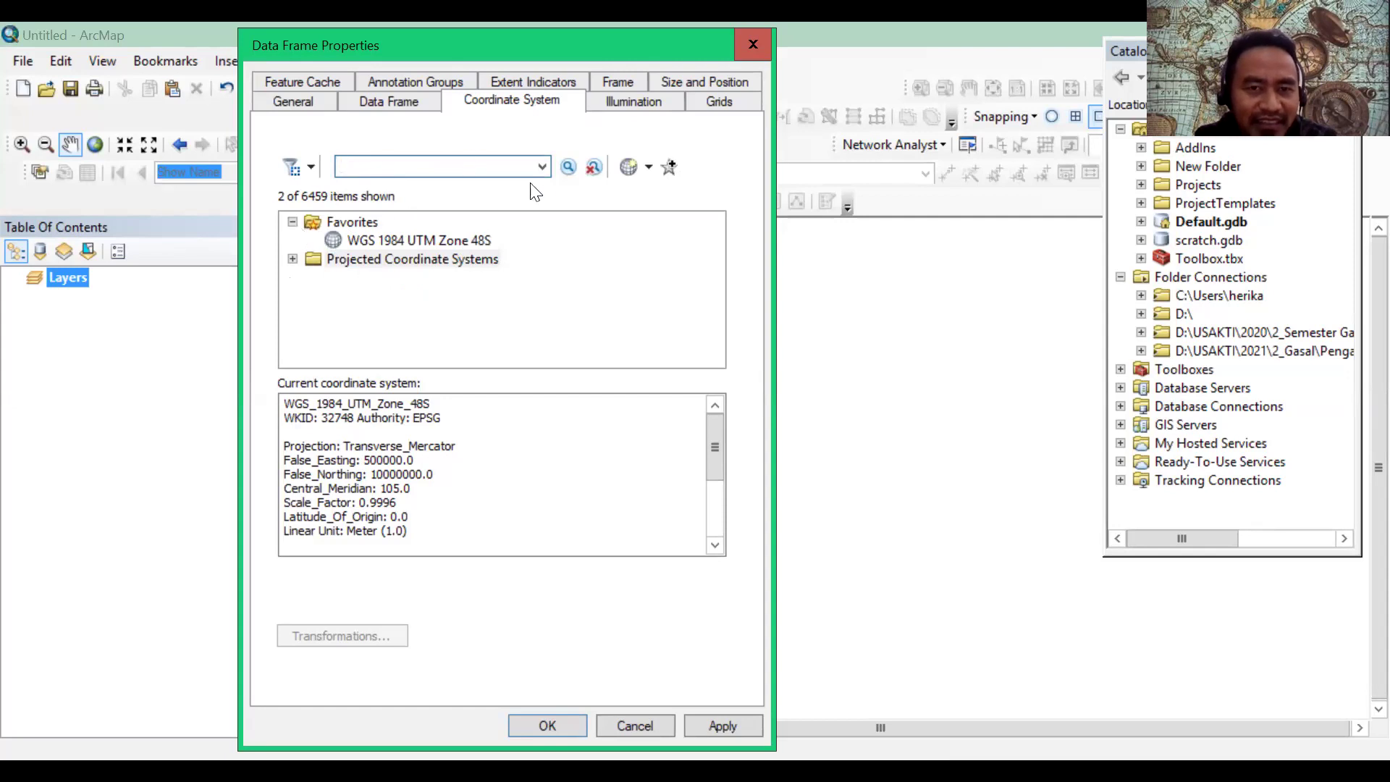
left_click(416, 99)
left_click(475, 106)
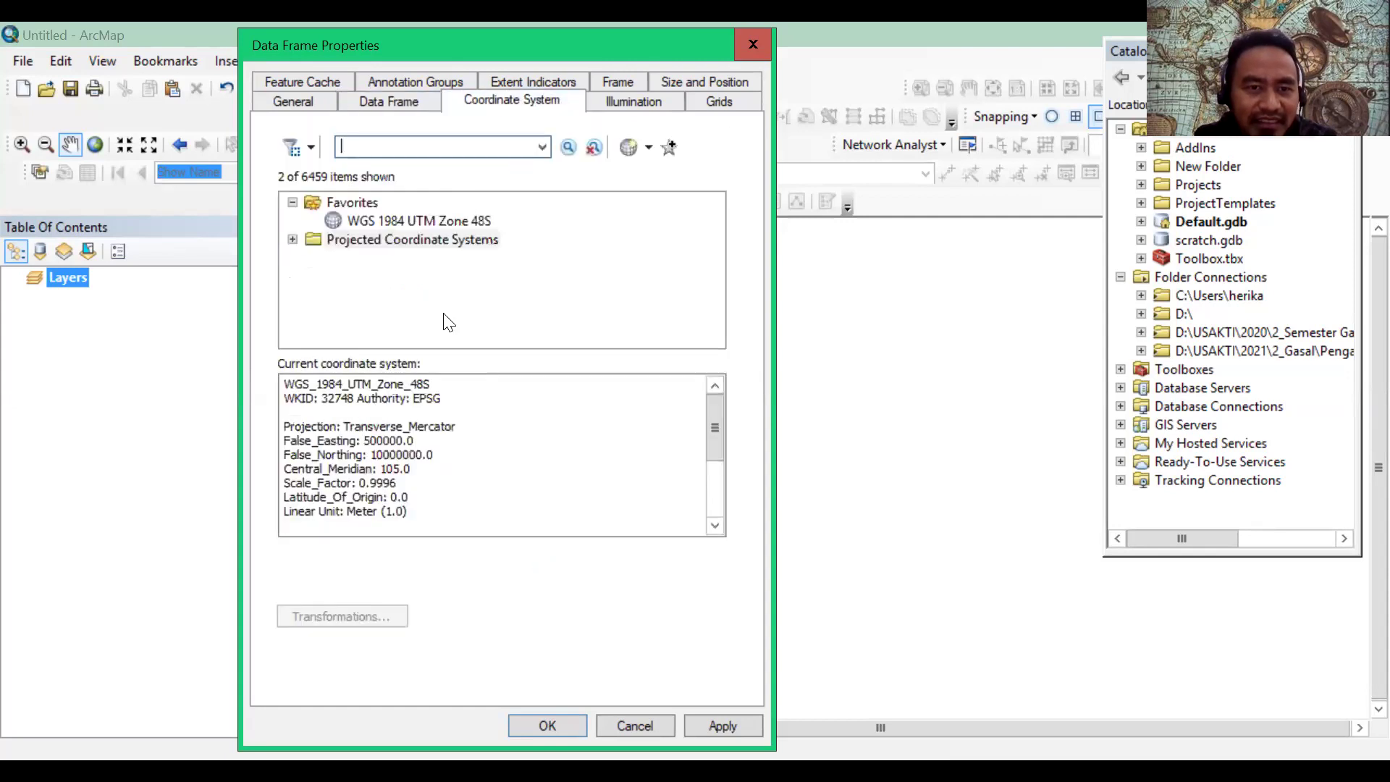
left_click(293, 240)
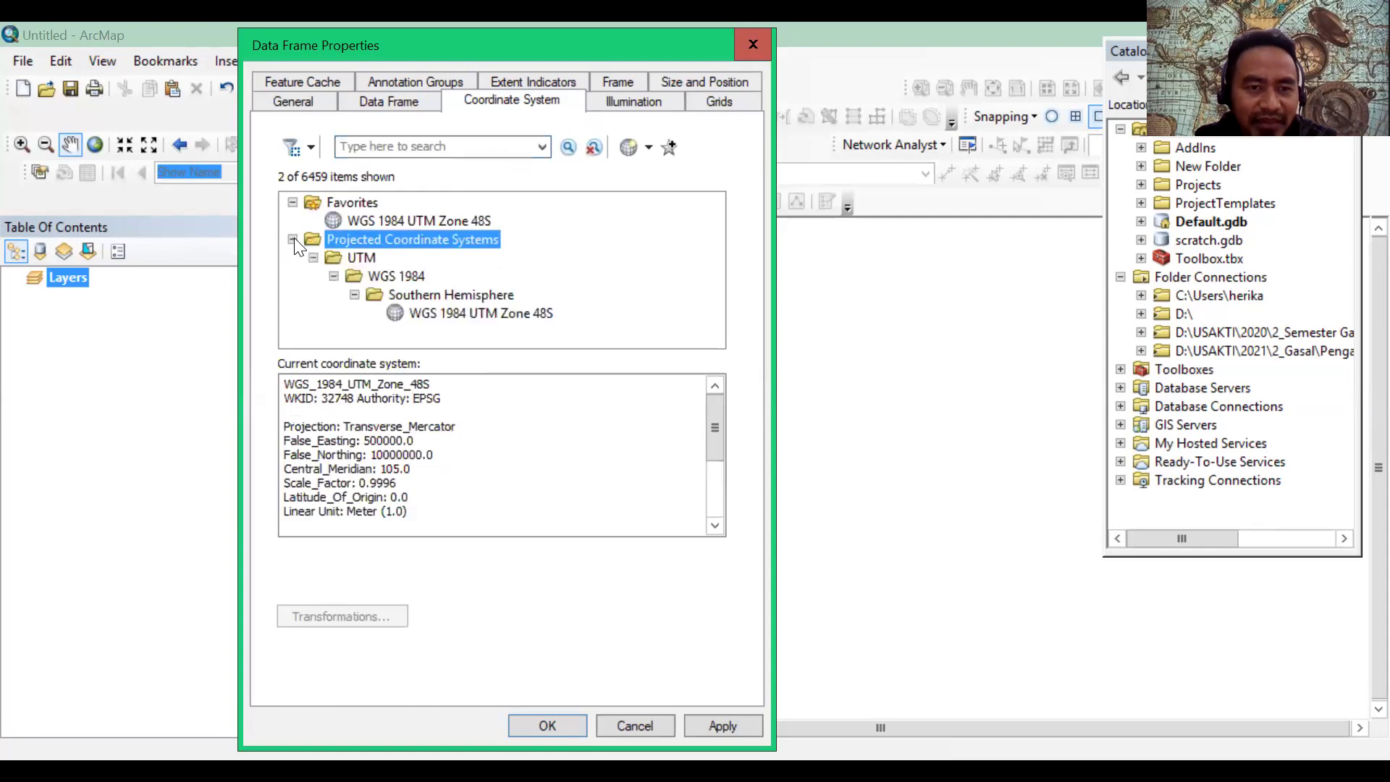
left_click(292, 240)
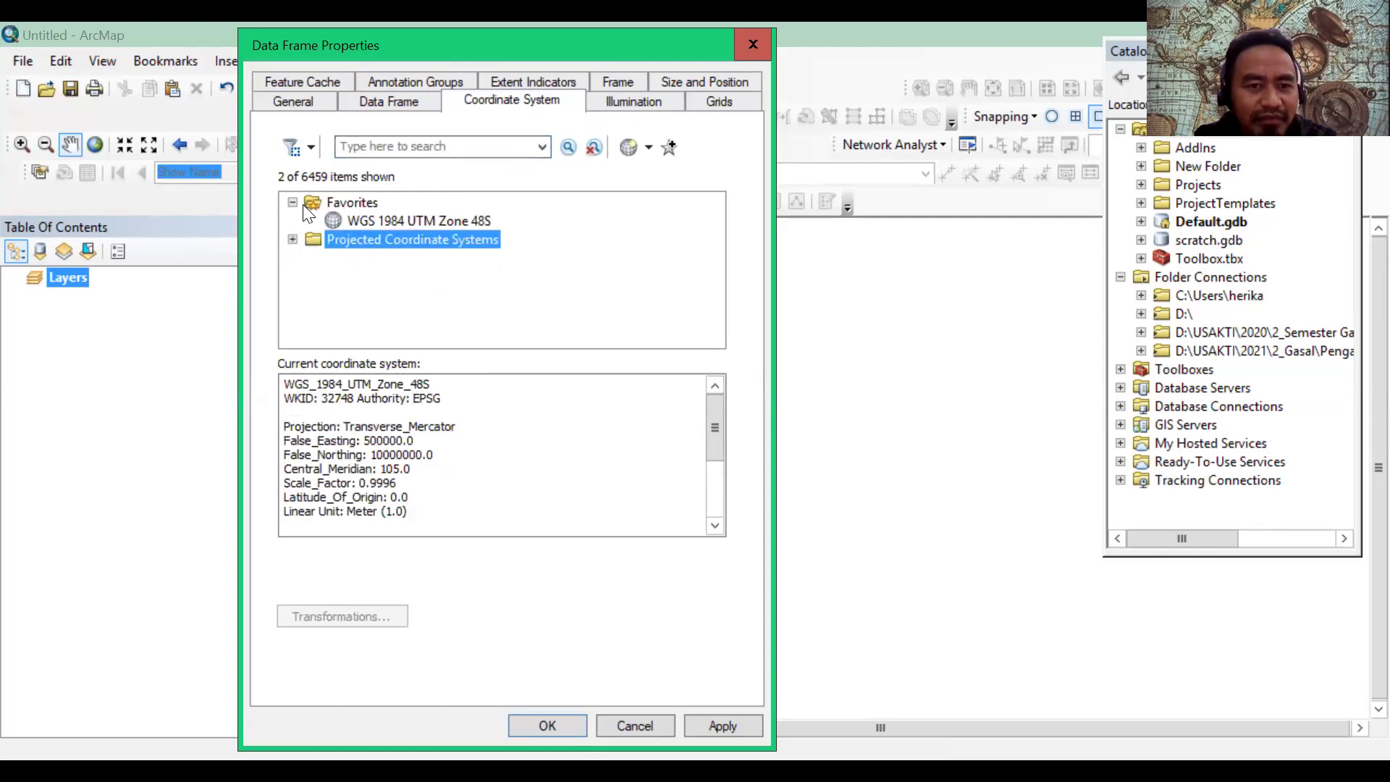
left_click(292, 202)
left_click(293, 203)
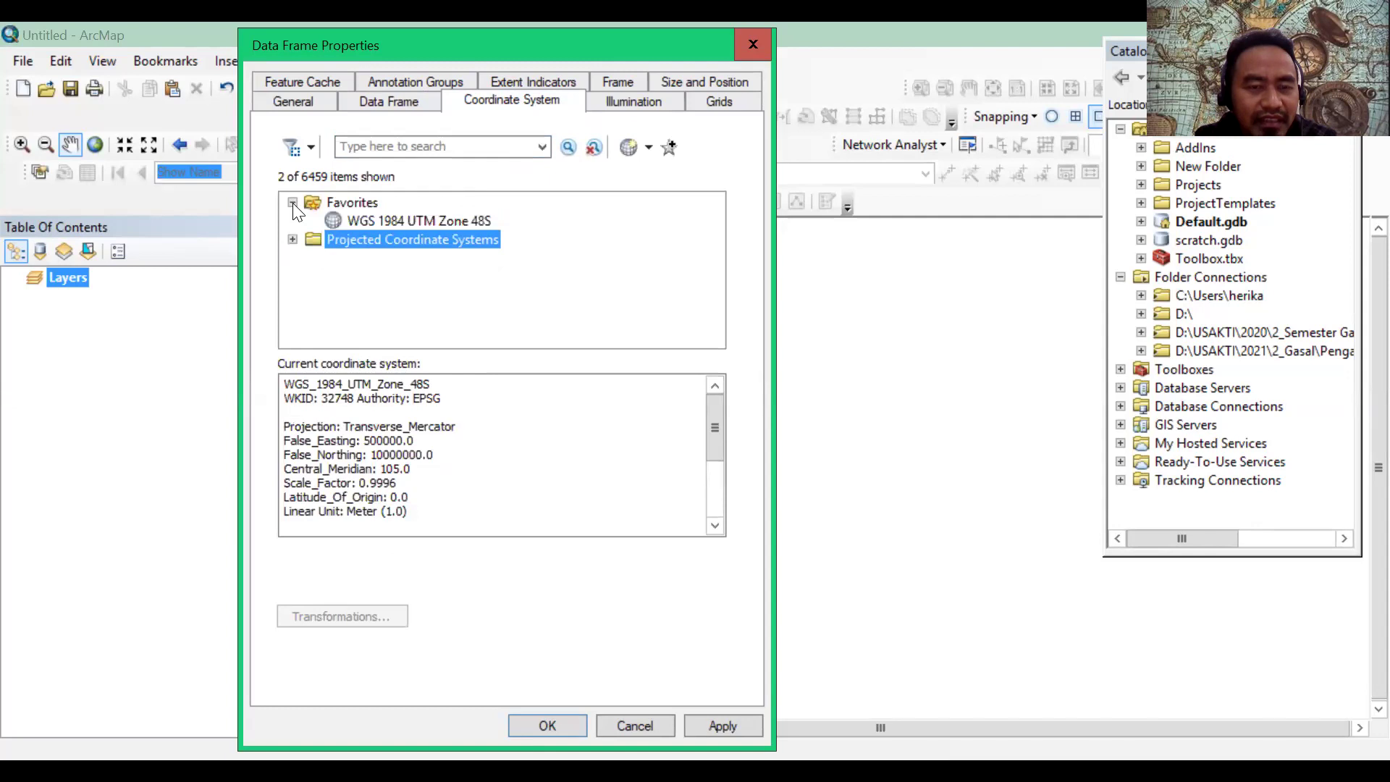
Step: Collapse the Favorites group, close the data frame properties and reopen them for the Layers data frame
left_click(293, 203)
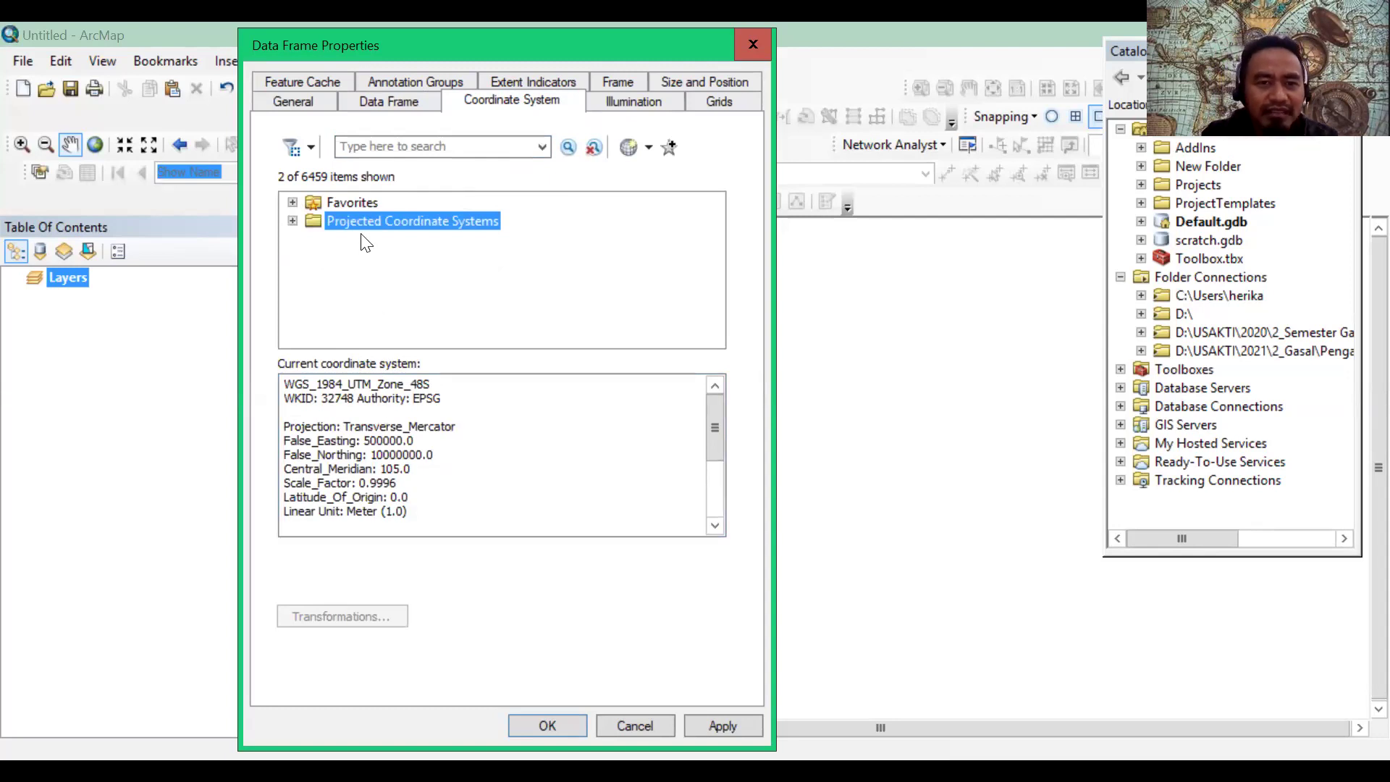
left_click(751, 45)
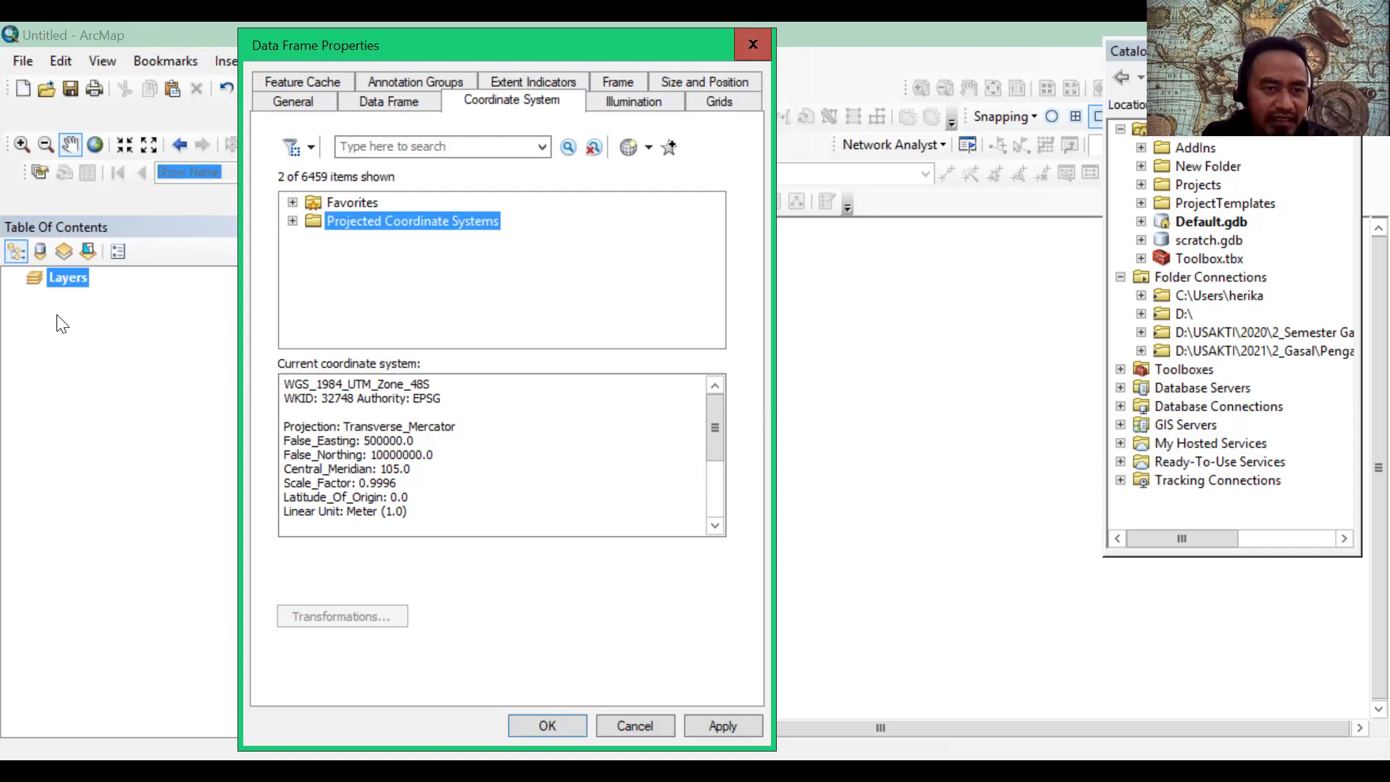
right_click(70, 284)
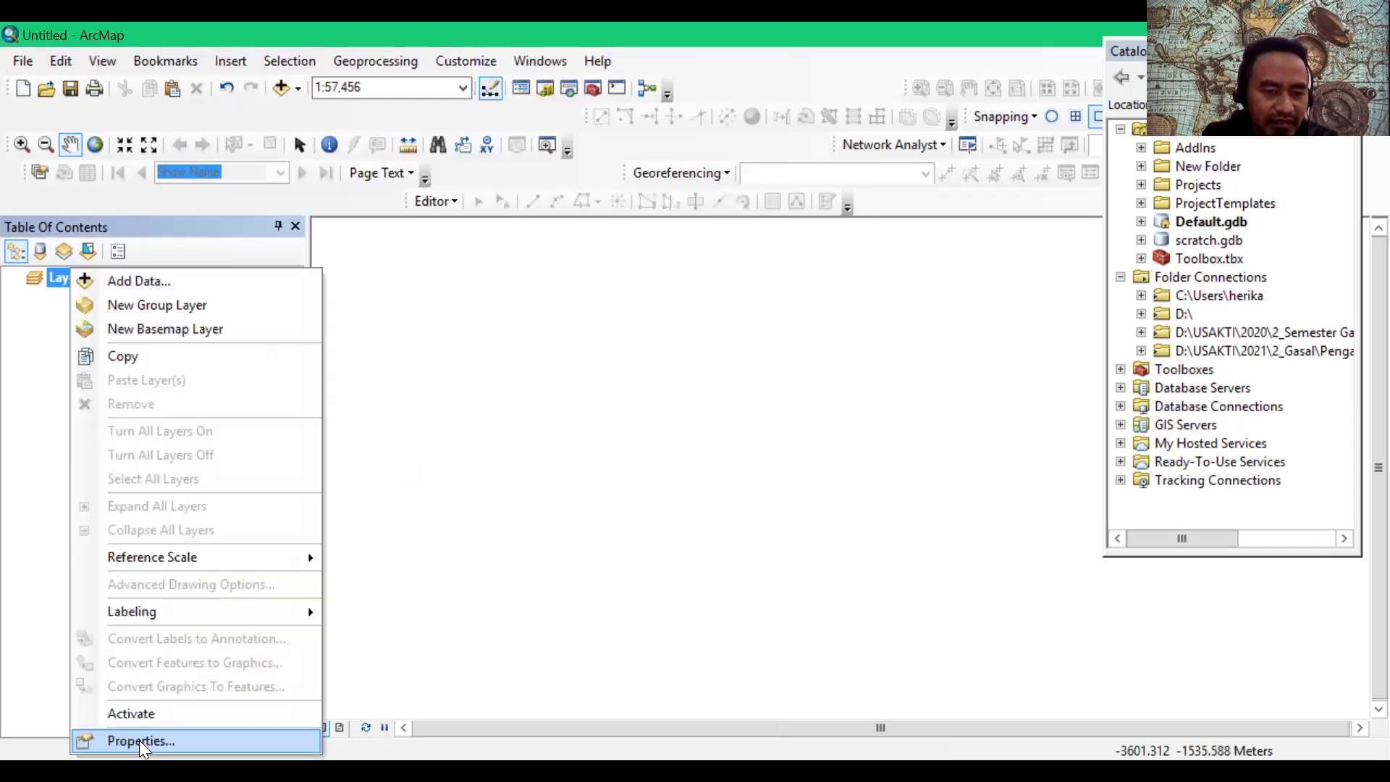
key("Return")
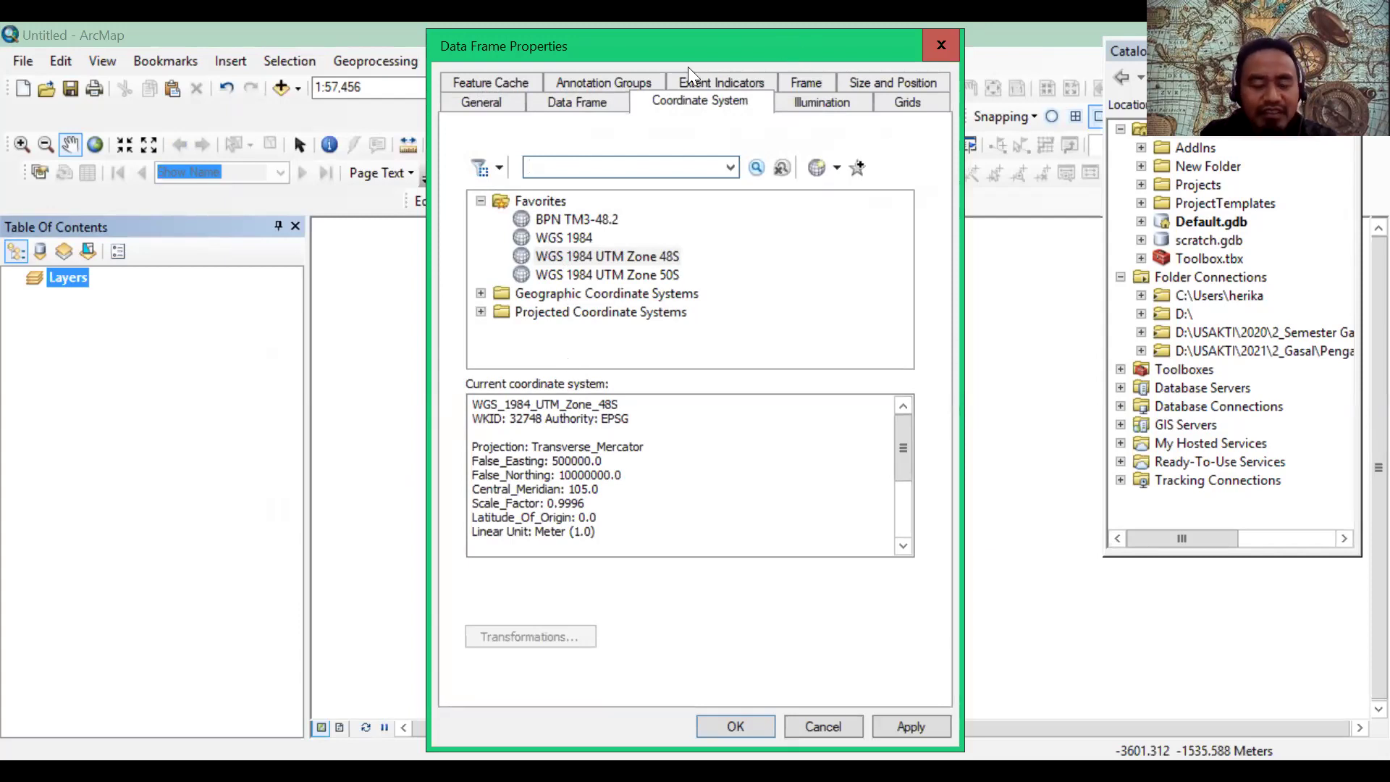
left_click_drag(688, 61, 584, 87)
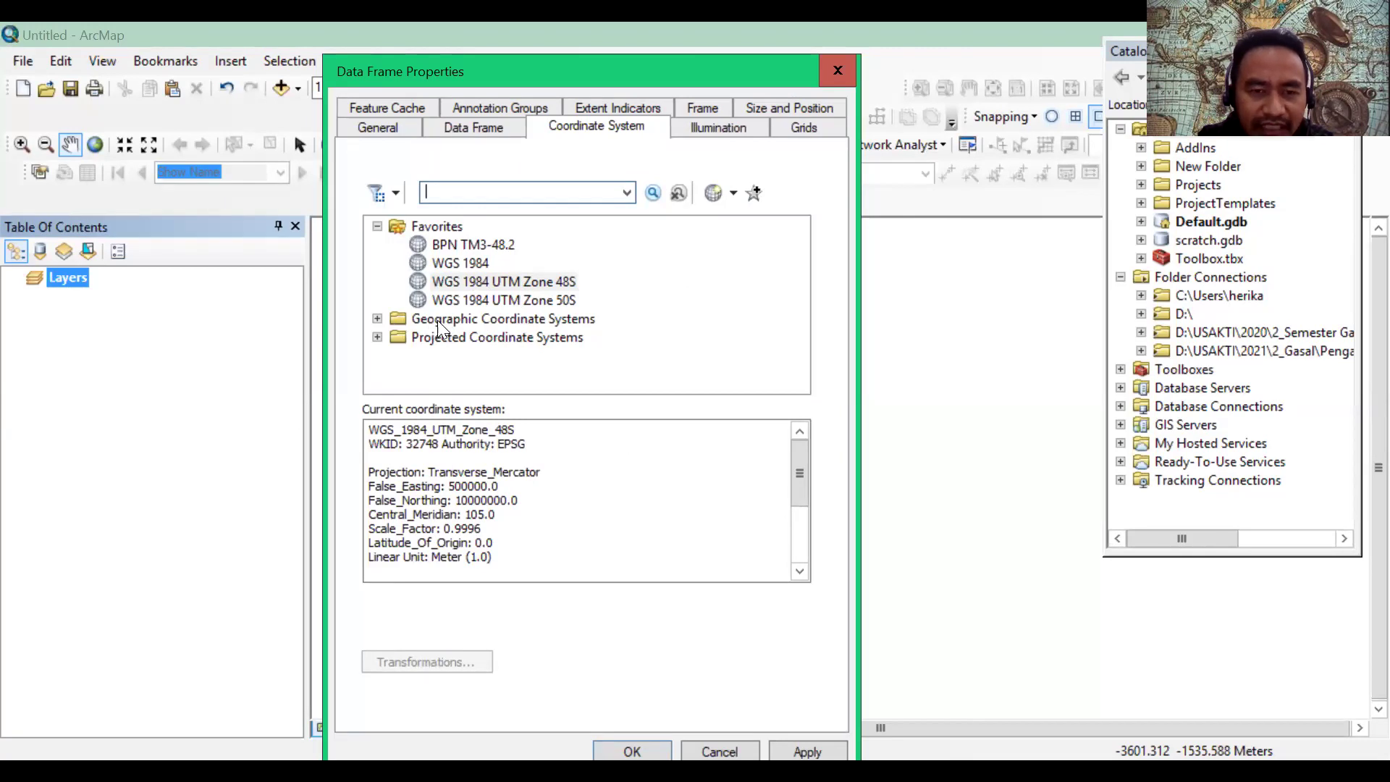
Step: Look through the World group of the Geographic Coordinate Systems for WGS 1984 and close the data frame properties
left_click(377, 319)
scroll(435, 313, "down", 3)
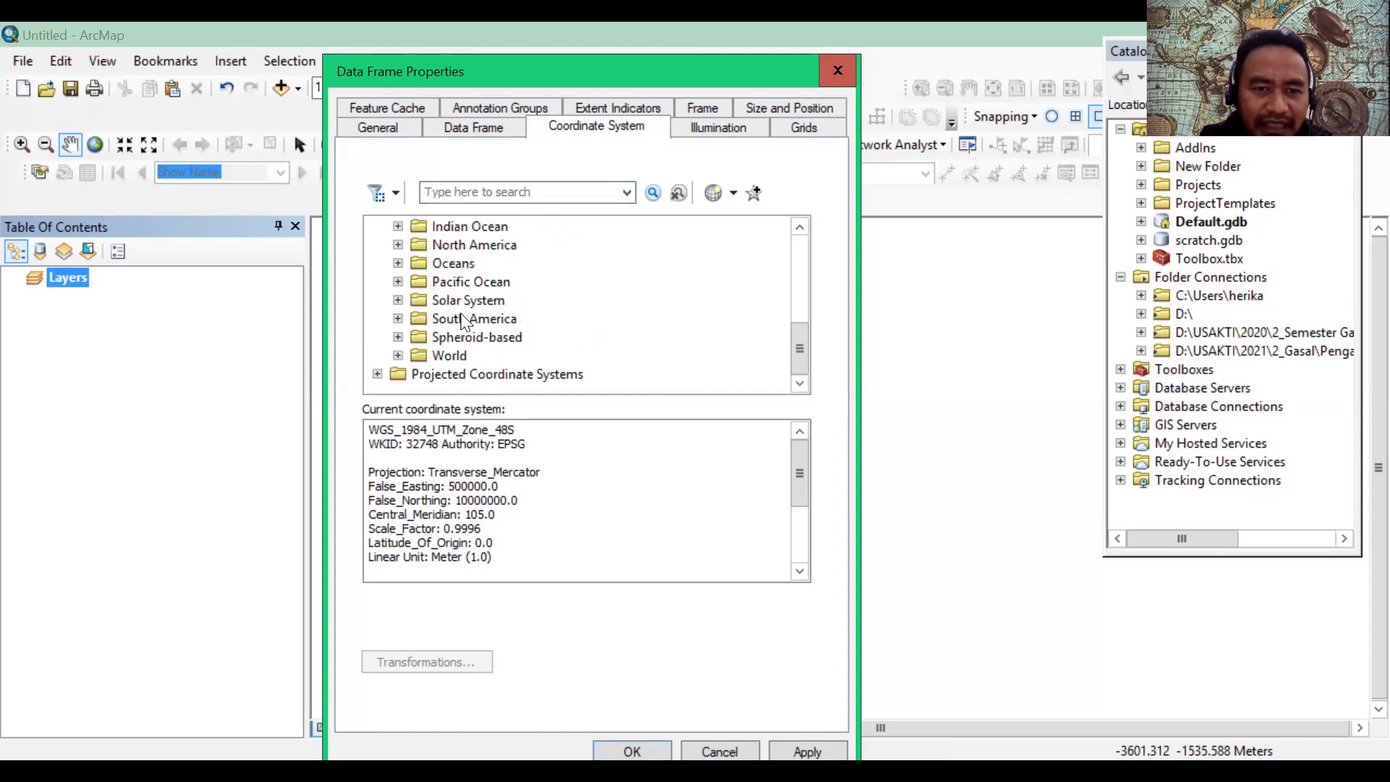
left_click(397, 352)
scroll(449, 340, "down", 8)
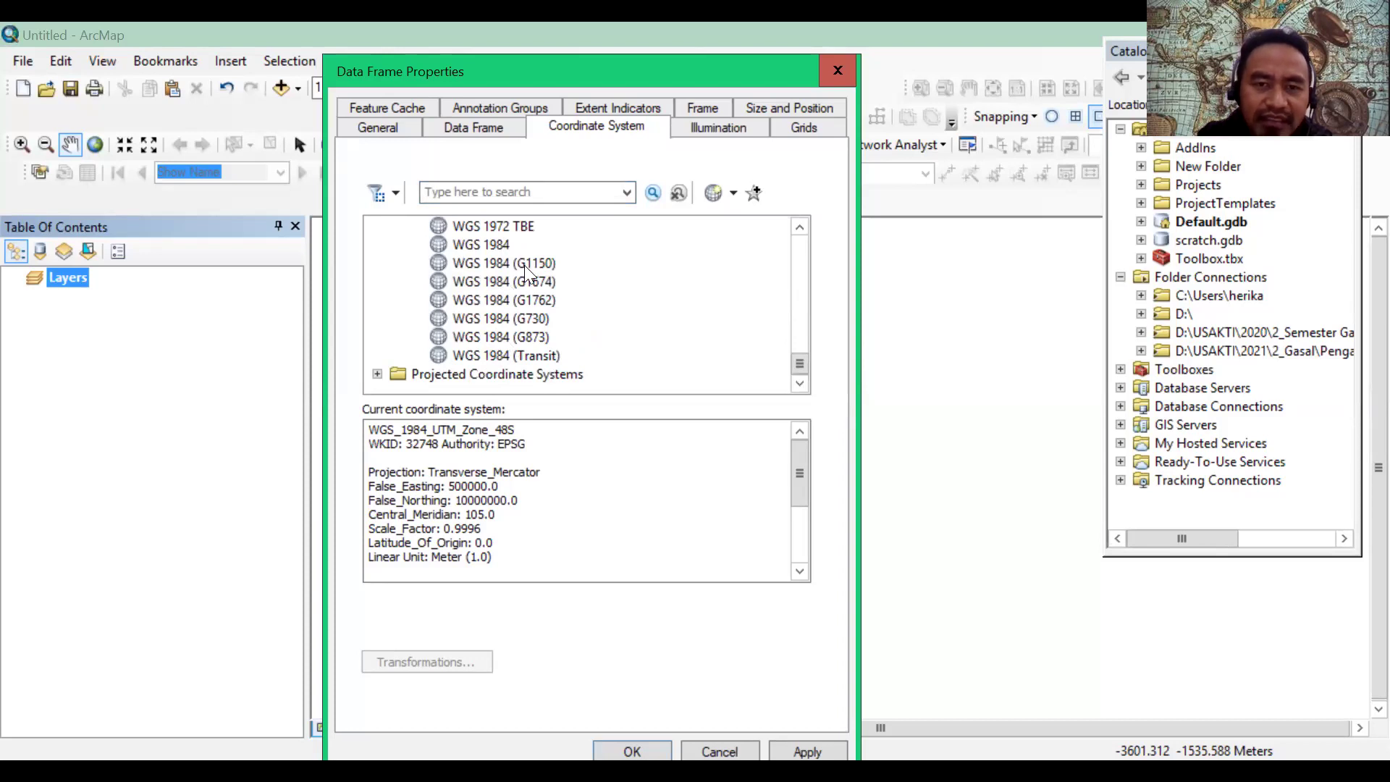
scroll(524, 265, "up", 12)
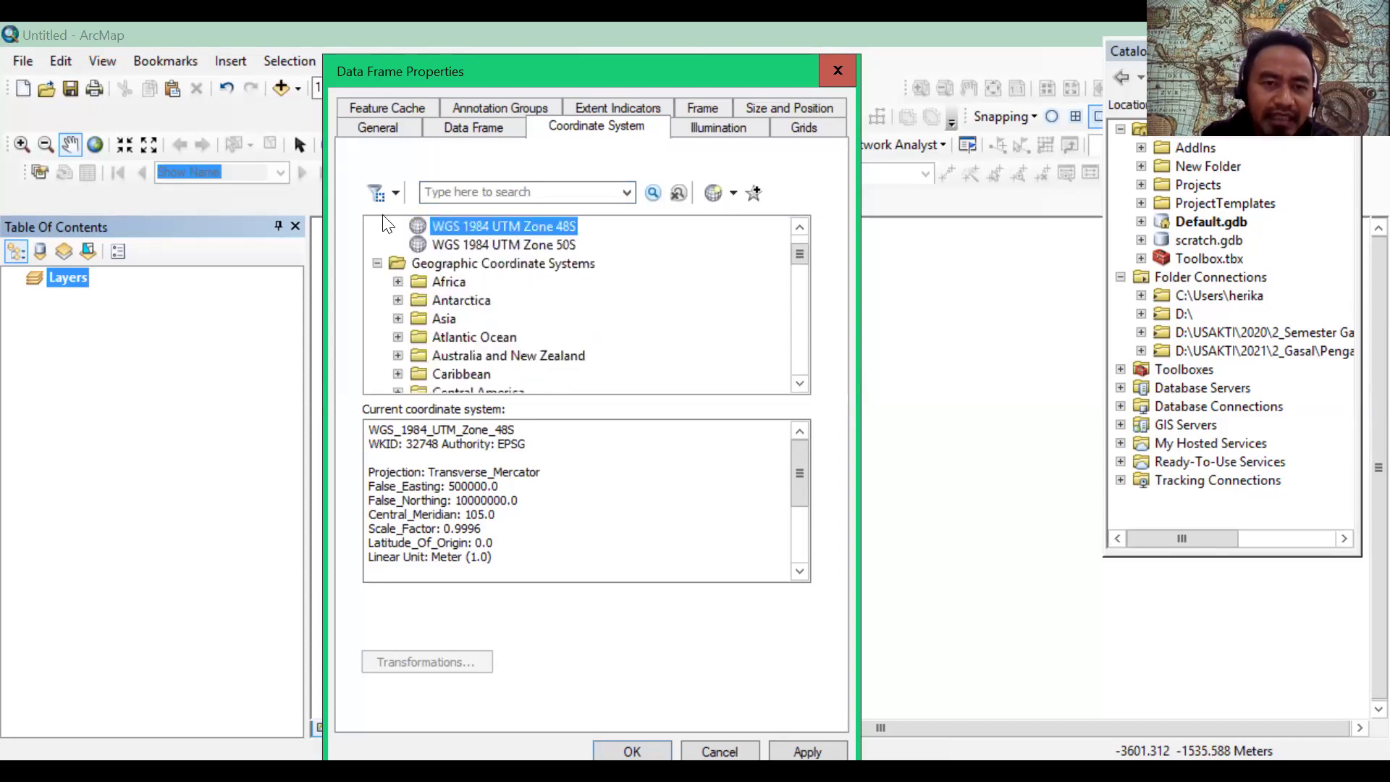
left_click(378, 264)
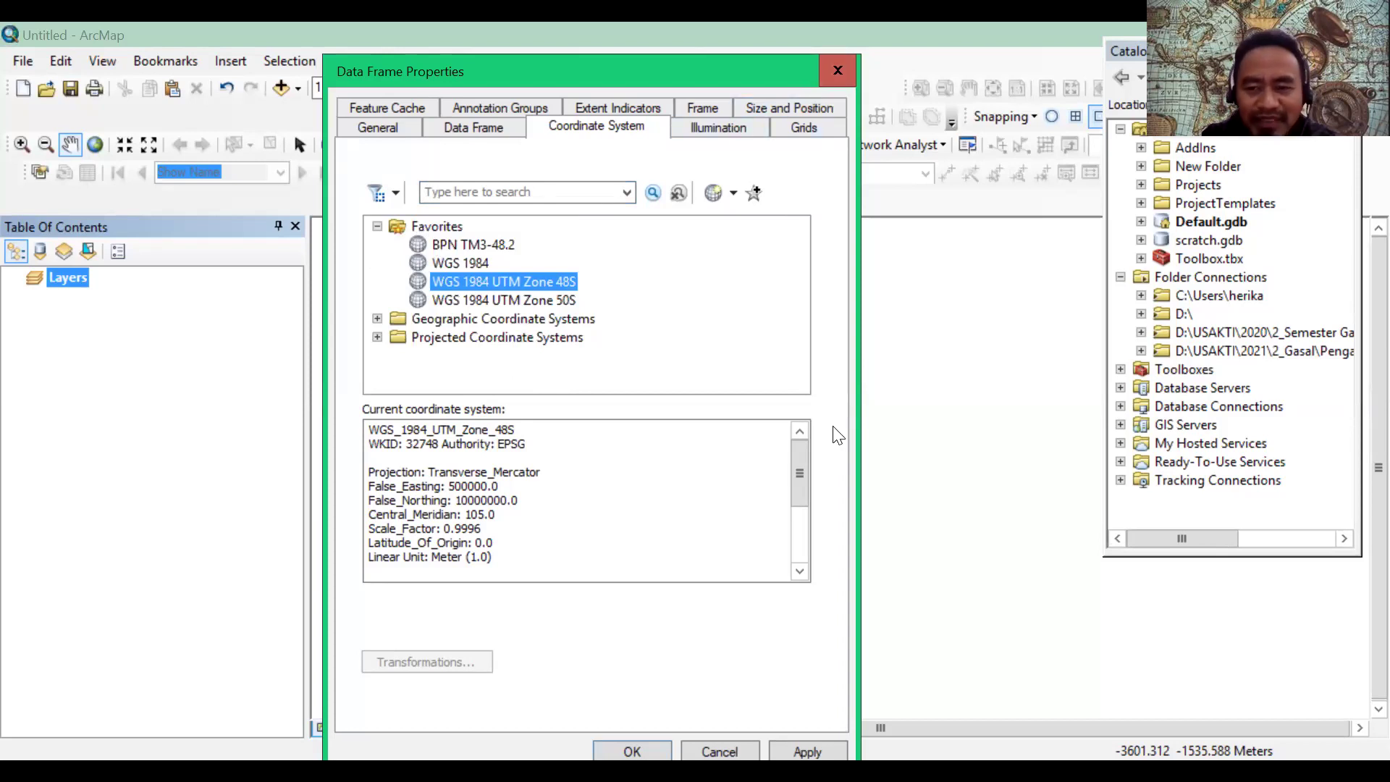
left_click(832, 73)
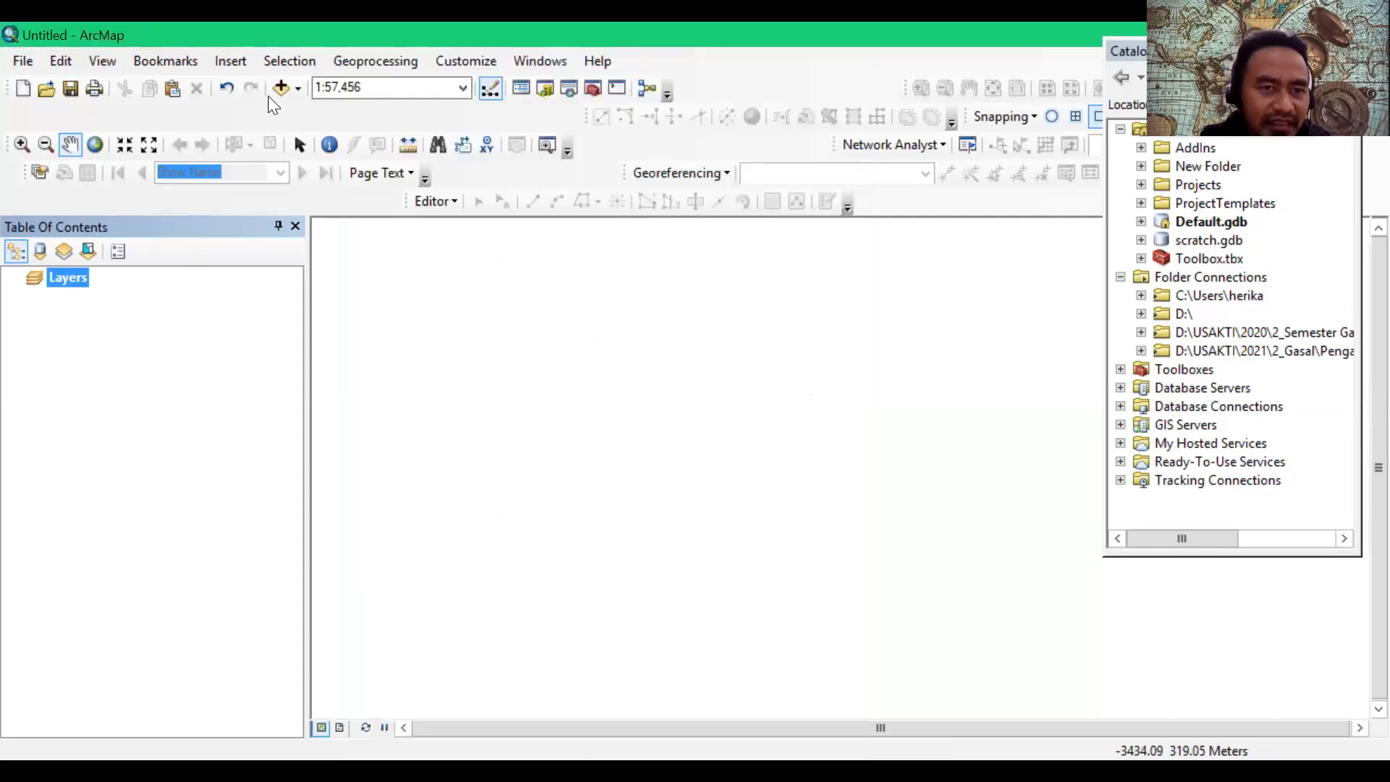
Step: Add 1209-1416.jpg from the 5_Digitasi_A folder to the map and accept its unknown spatial reference
left_click(300, 87)
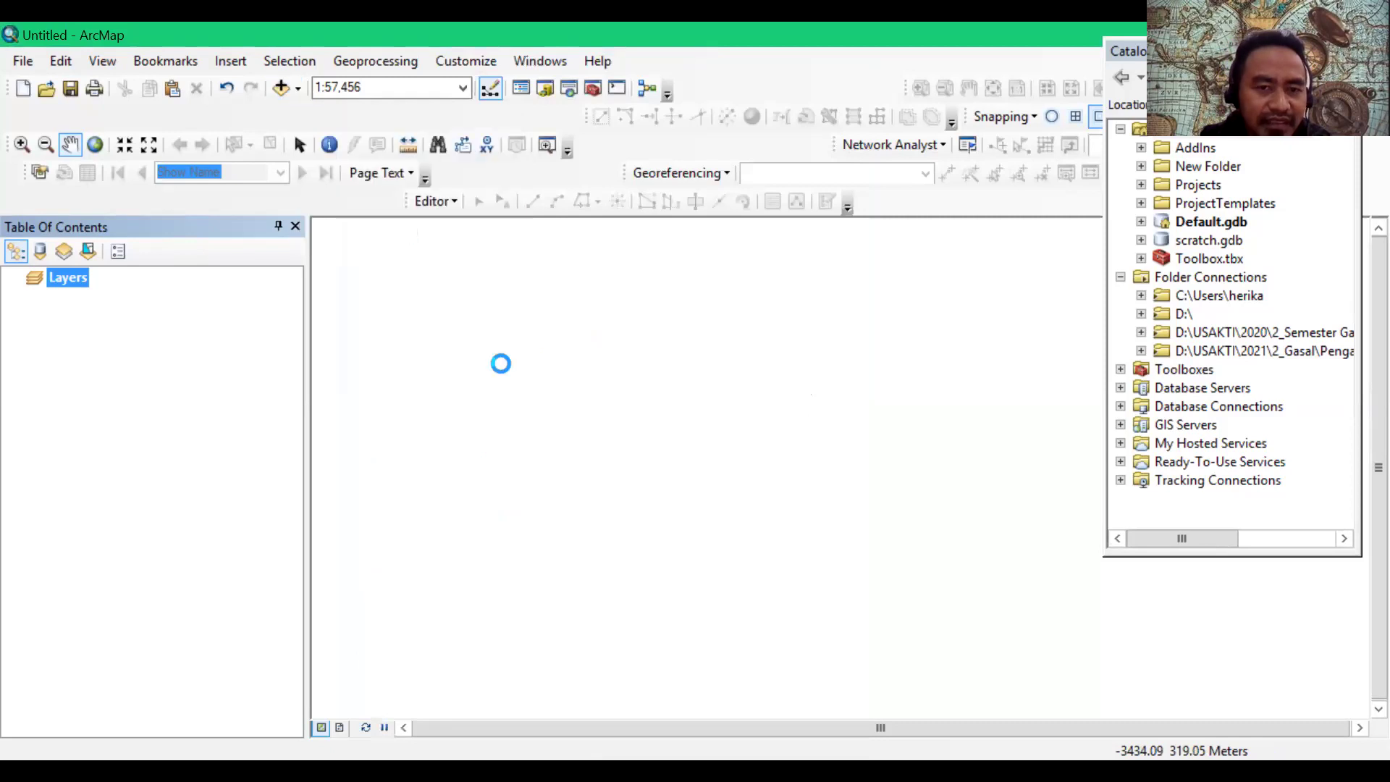
left_click(500, 290)
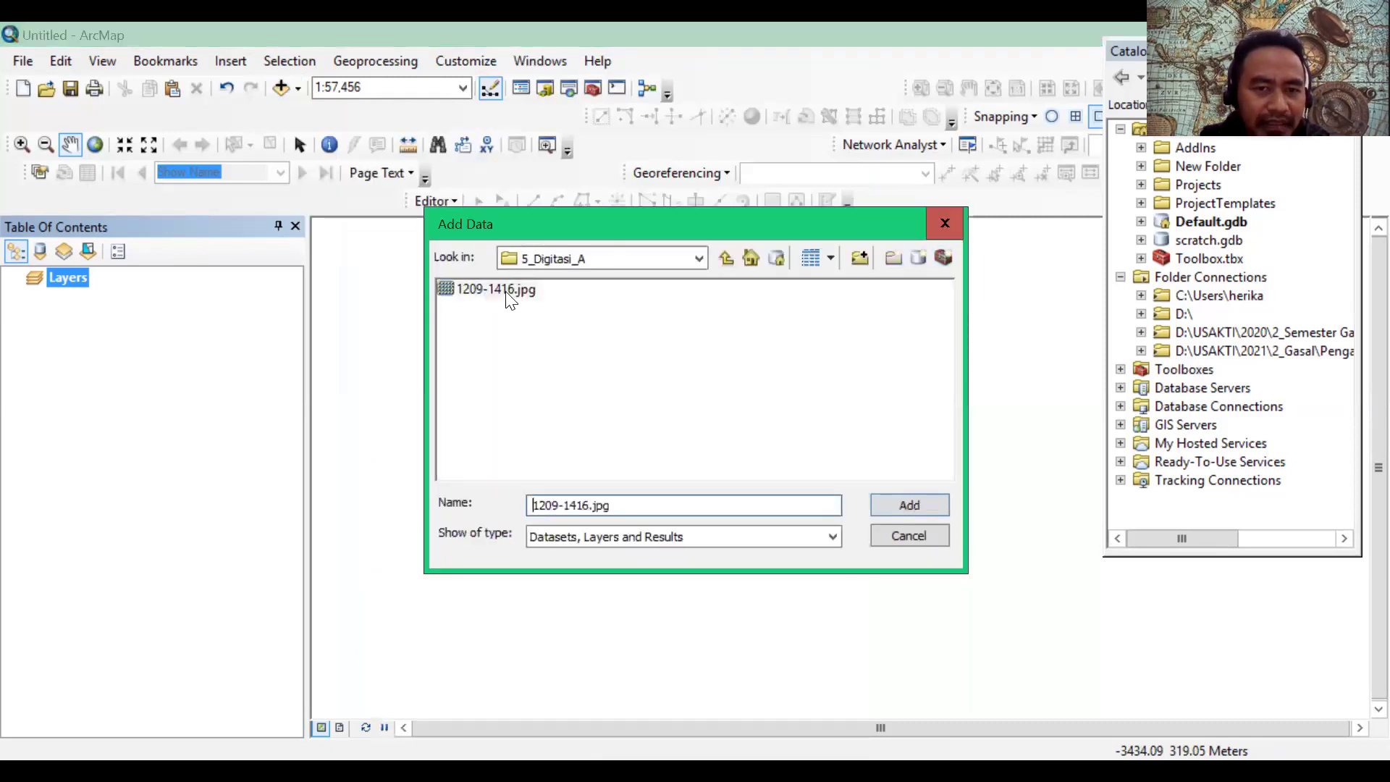
left_click(917, 505)
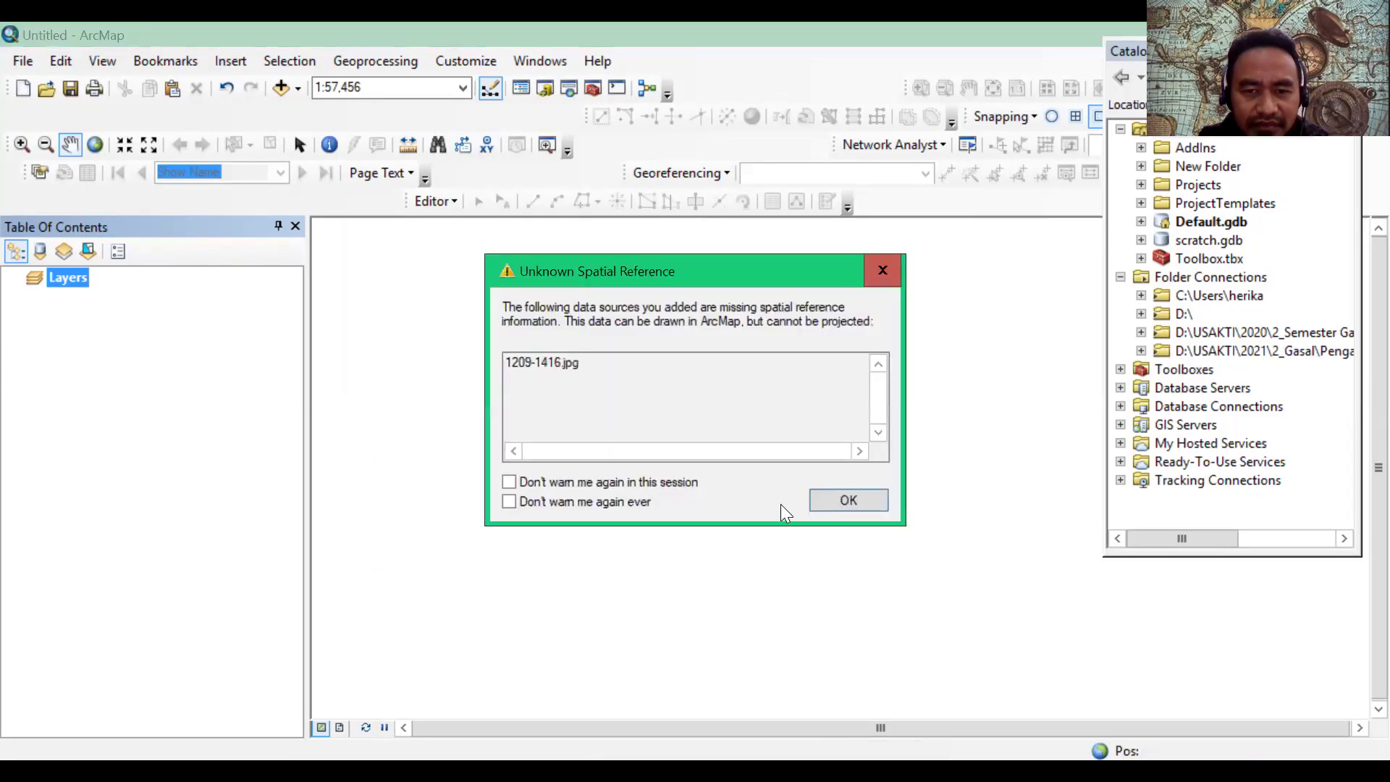
left_click(844, 505)
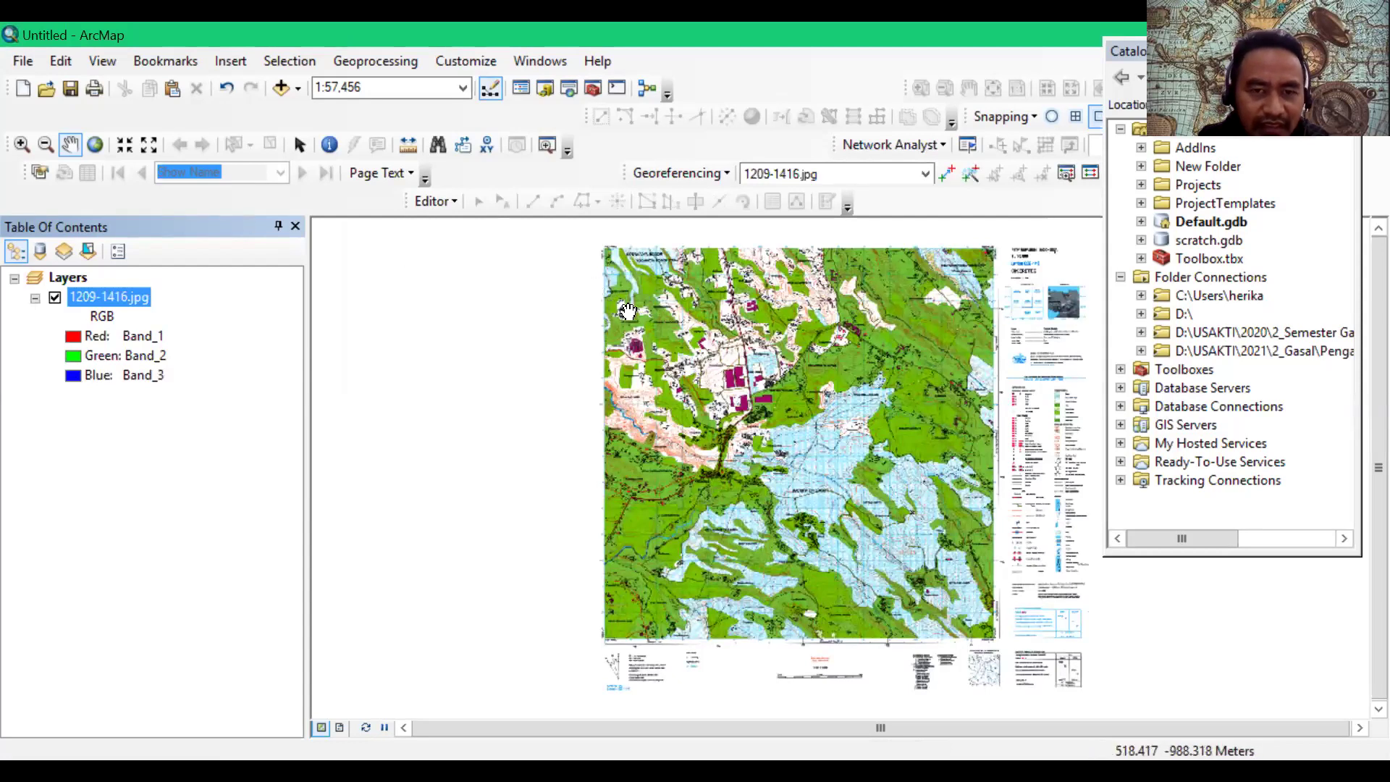
Step: Examine the UTM and geographic coordinate labels at the upper-left corner of the 1209-1416.jpg map sheet
scroll(628, 318, "up", 2)
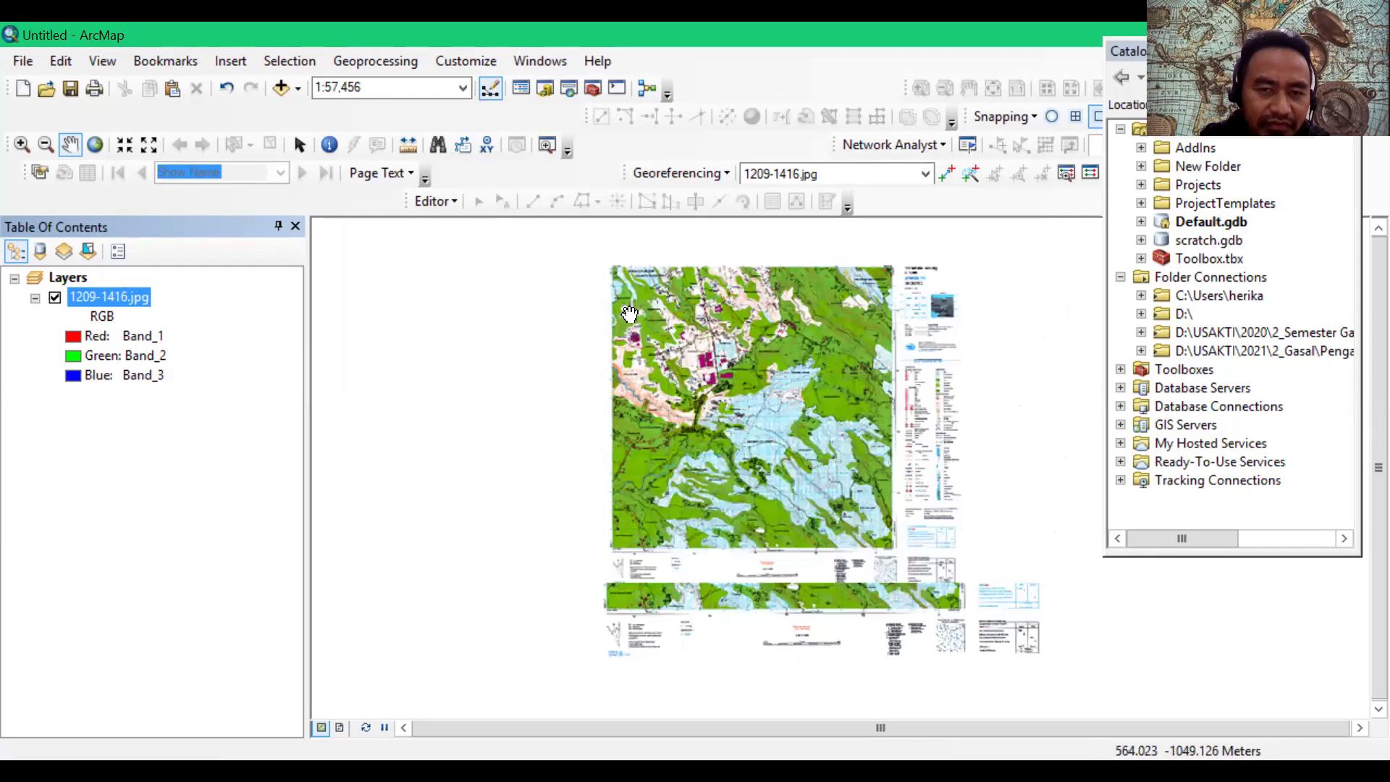
scroll(628, 326, "down", 5)
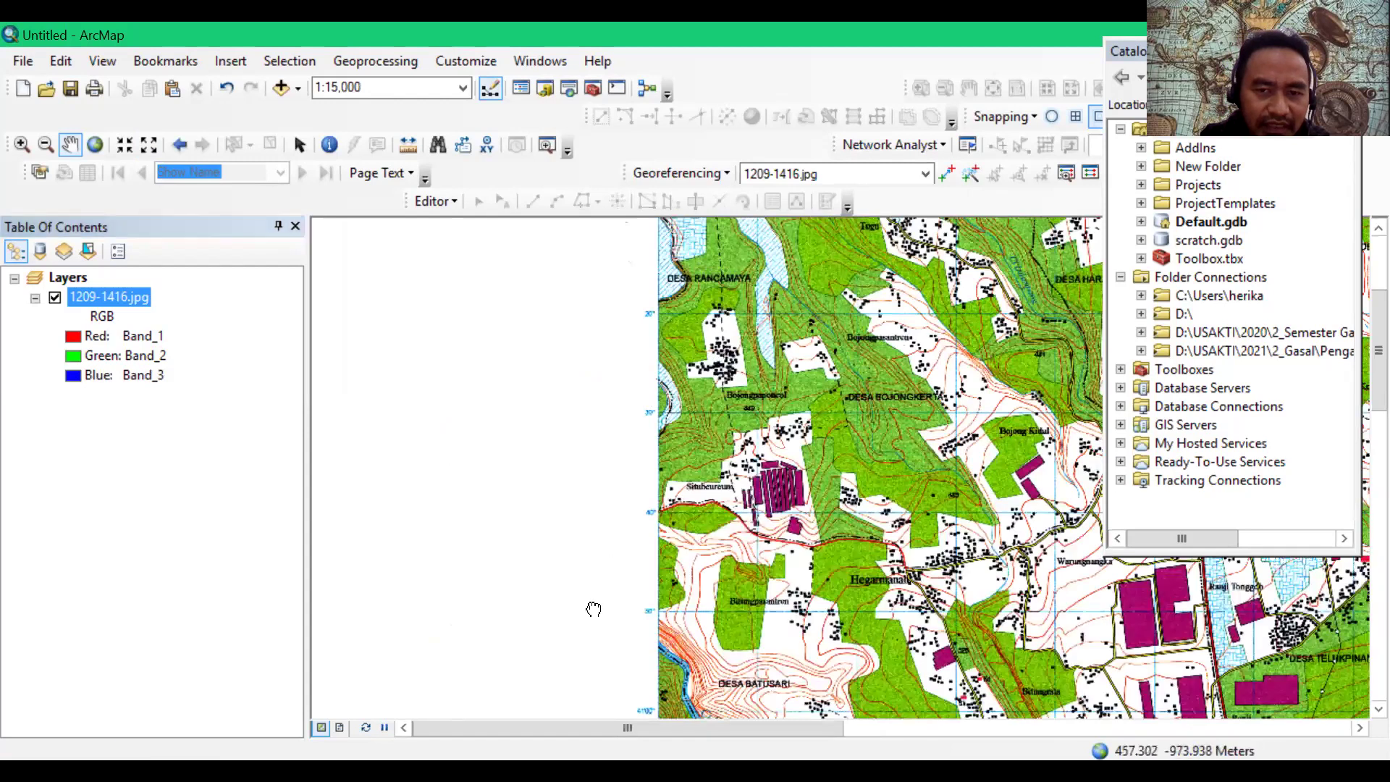
left_click_drag(697, 248, 552, 563)
scroll(652, 612, "down", 4)
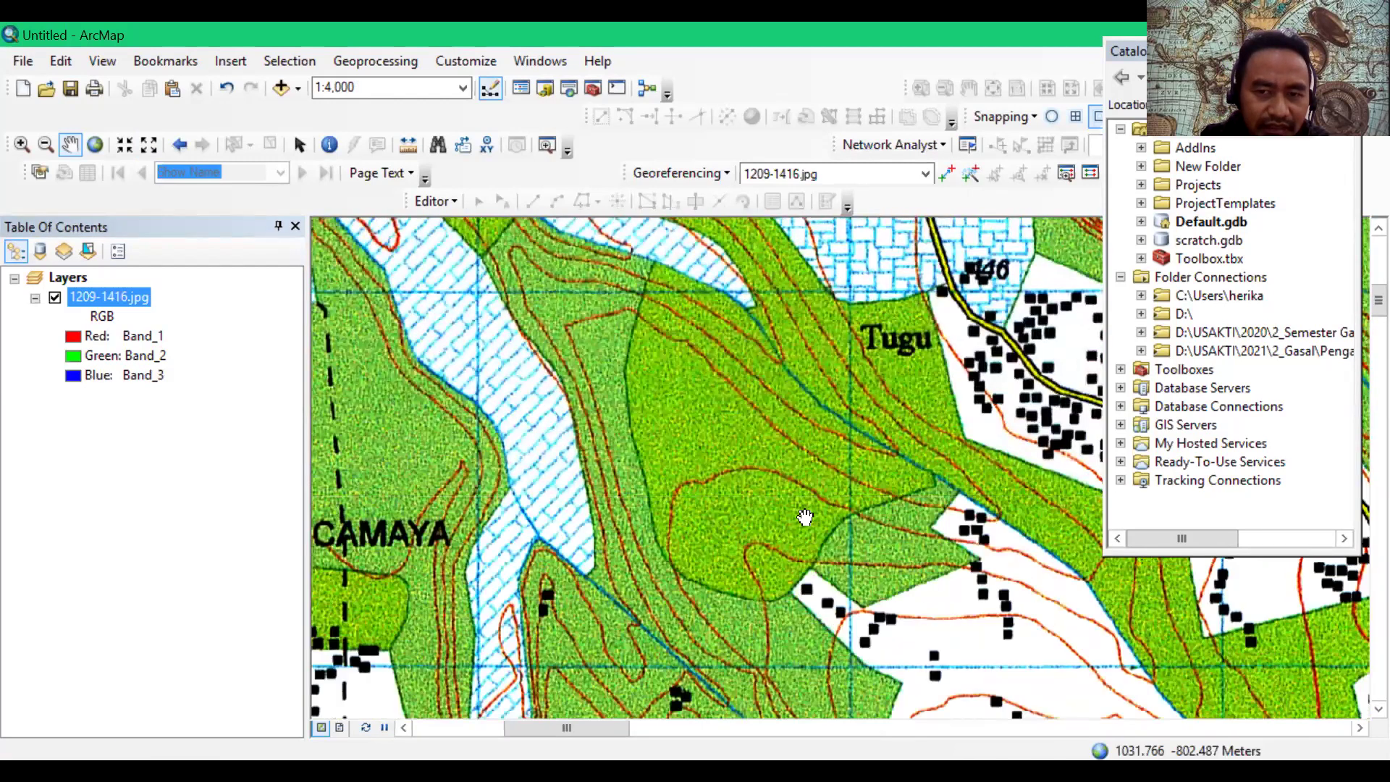
left_click_drag(667, 423, 987, 616)
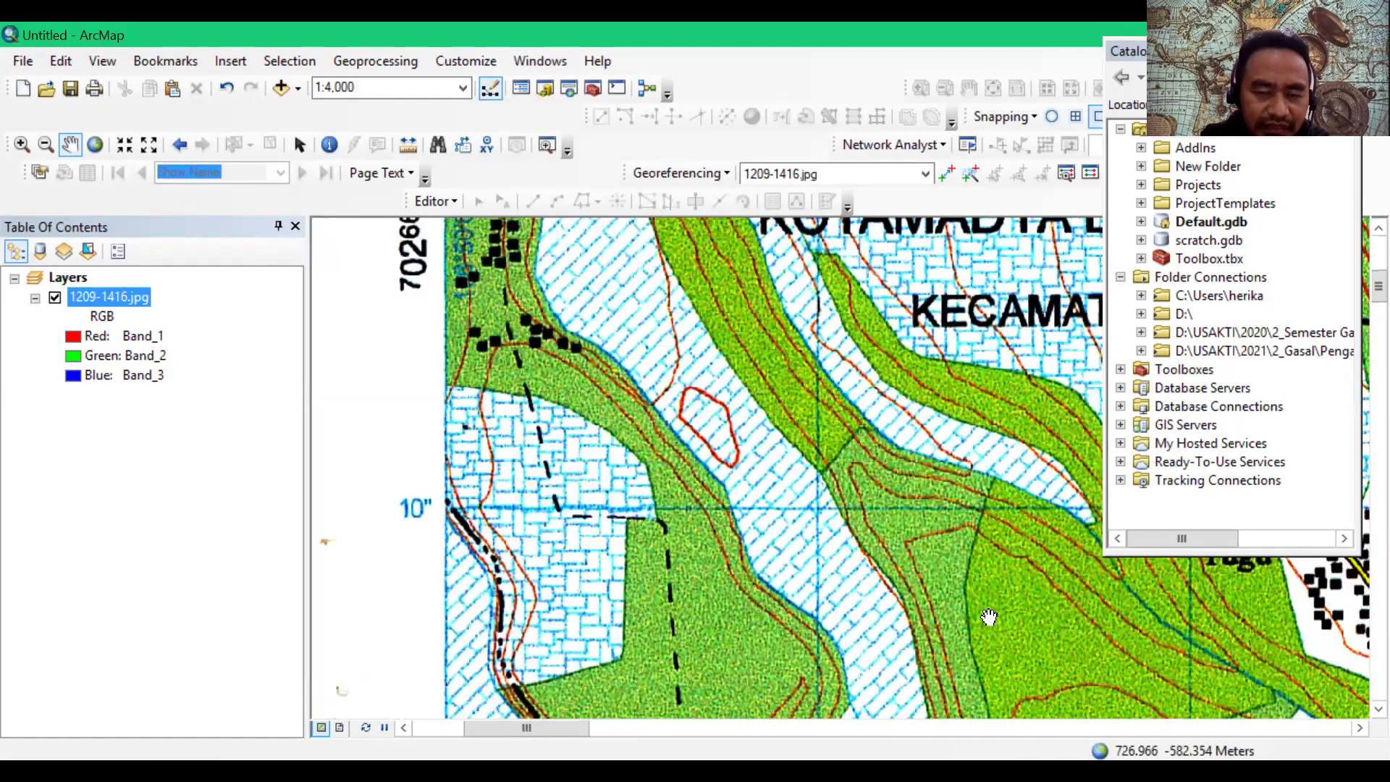
left_click_drag(631, 342, 688, 643)
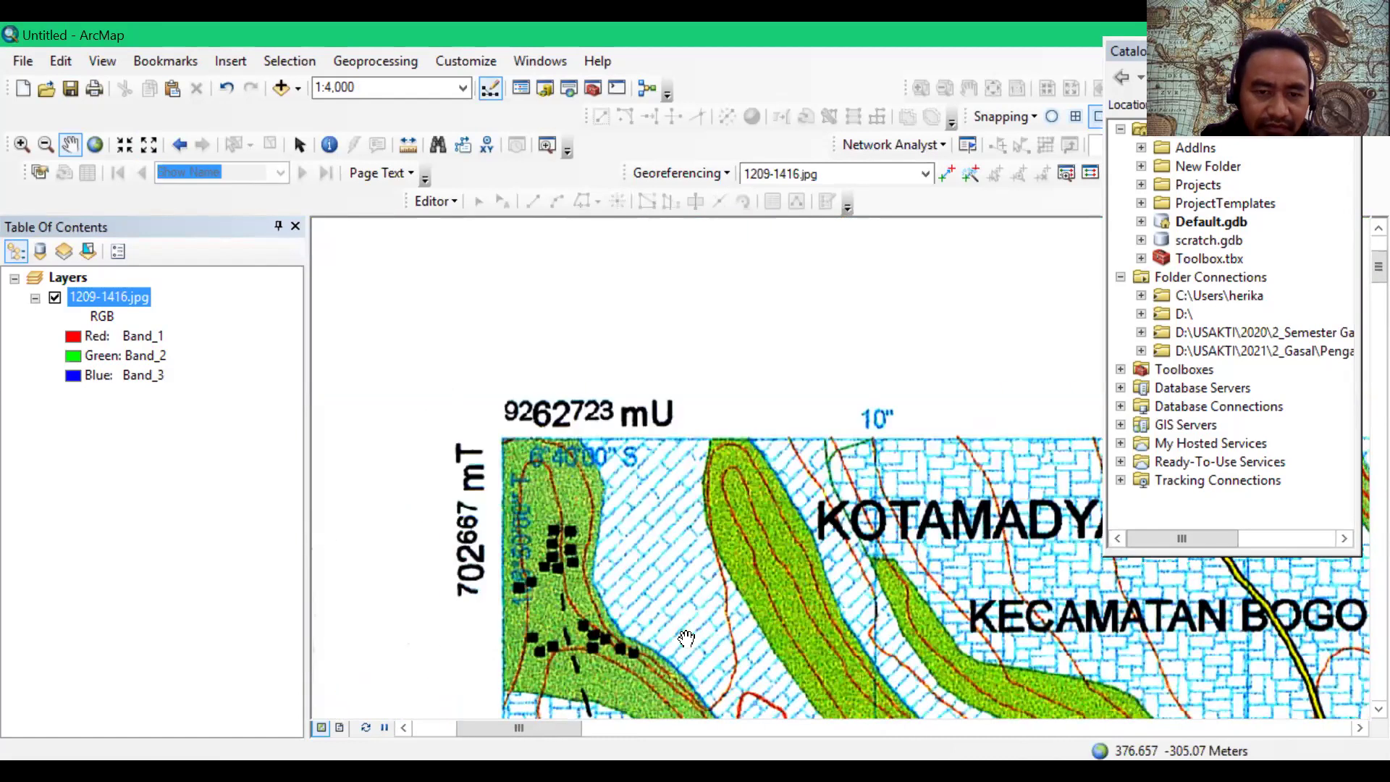
scroll(660, 543, "up", 2)
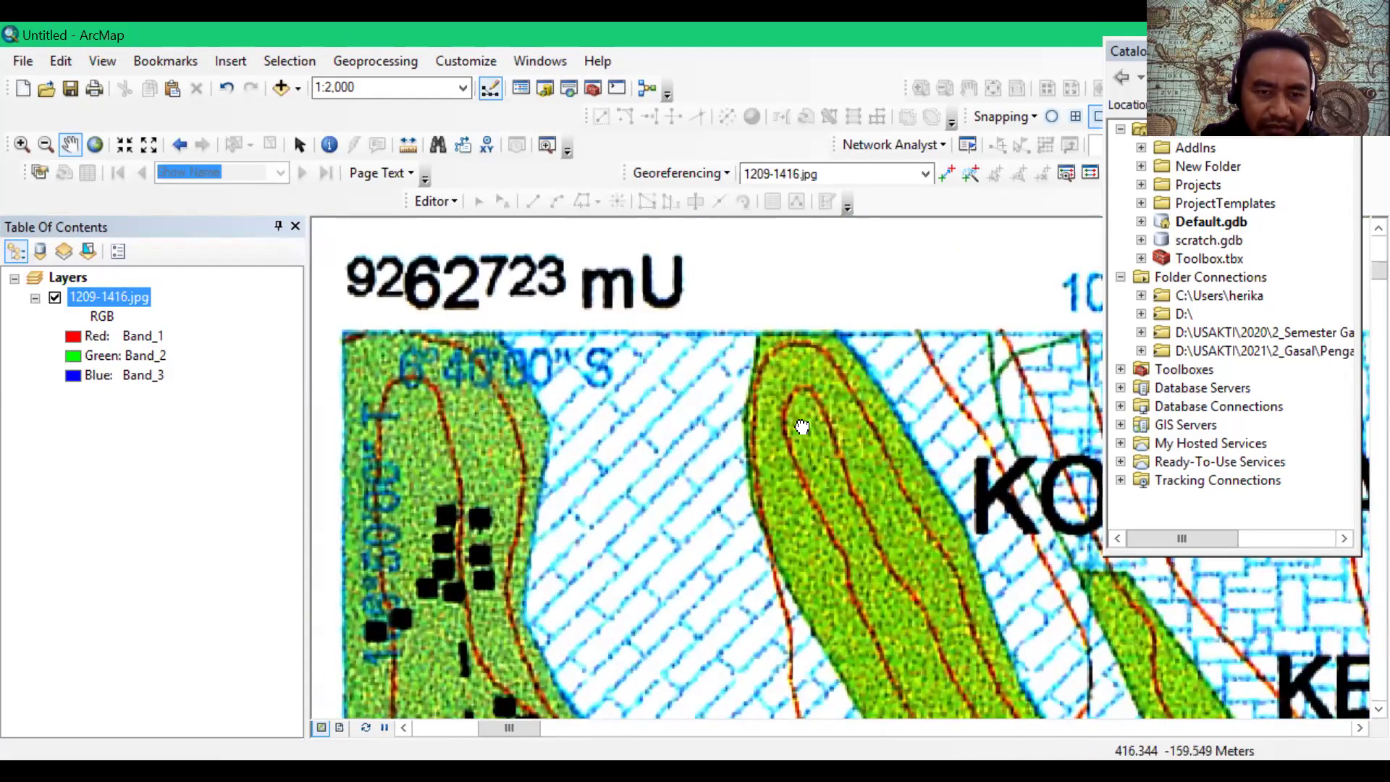
left_click_drag(637, 515, 731, 478)
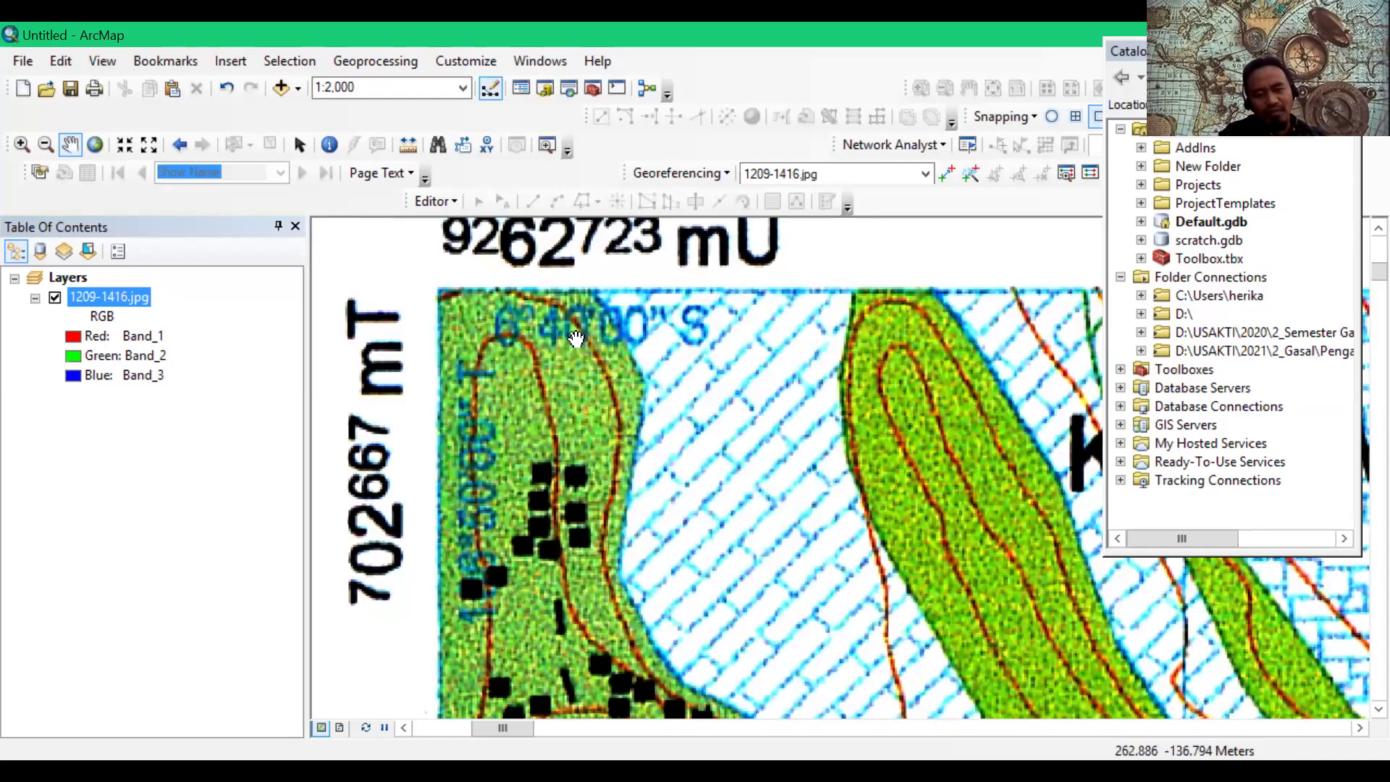
left_click_drag(723, 260, 746, 347)
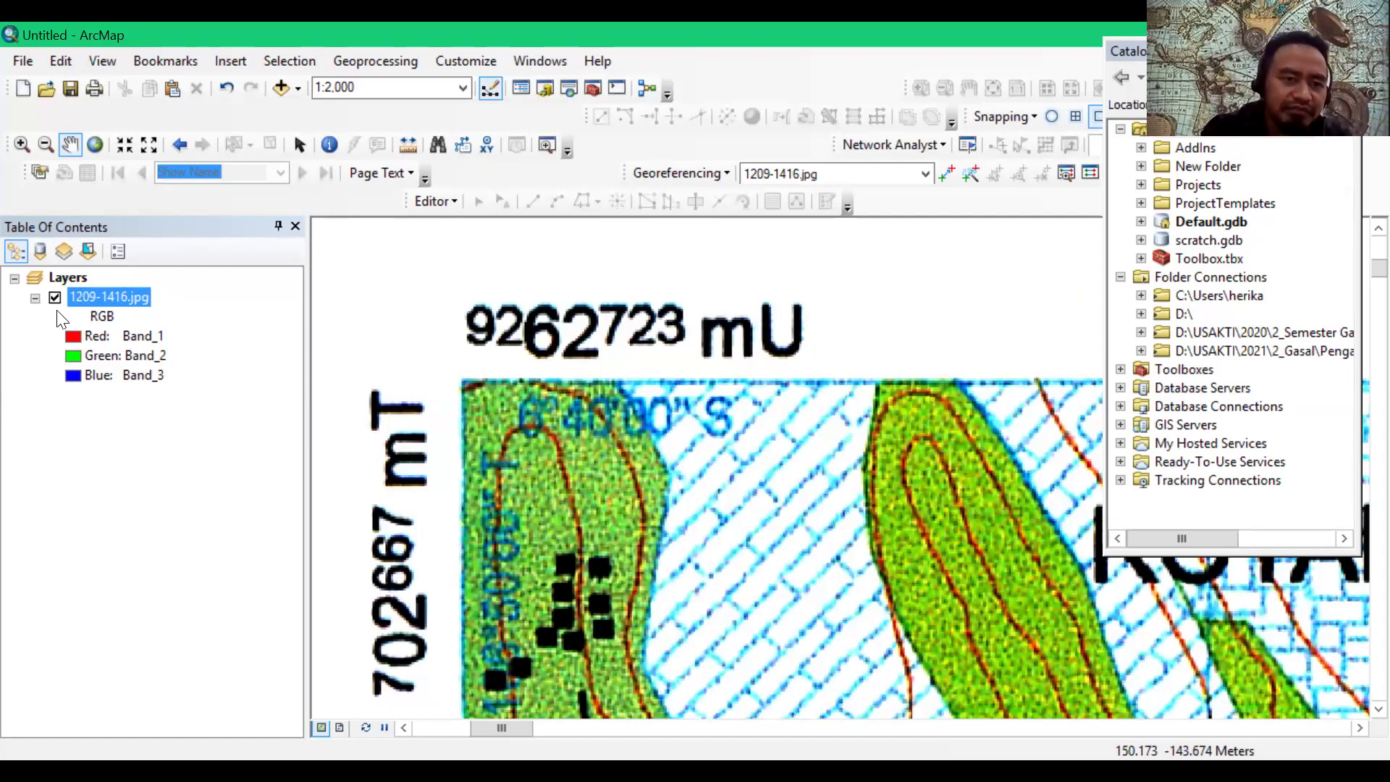
Step: Check the current coordinate system in the Layers data frame properties and close them
right_click(78, 301)
left_click(71, 276)
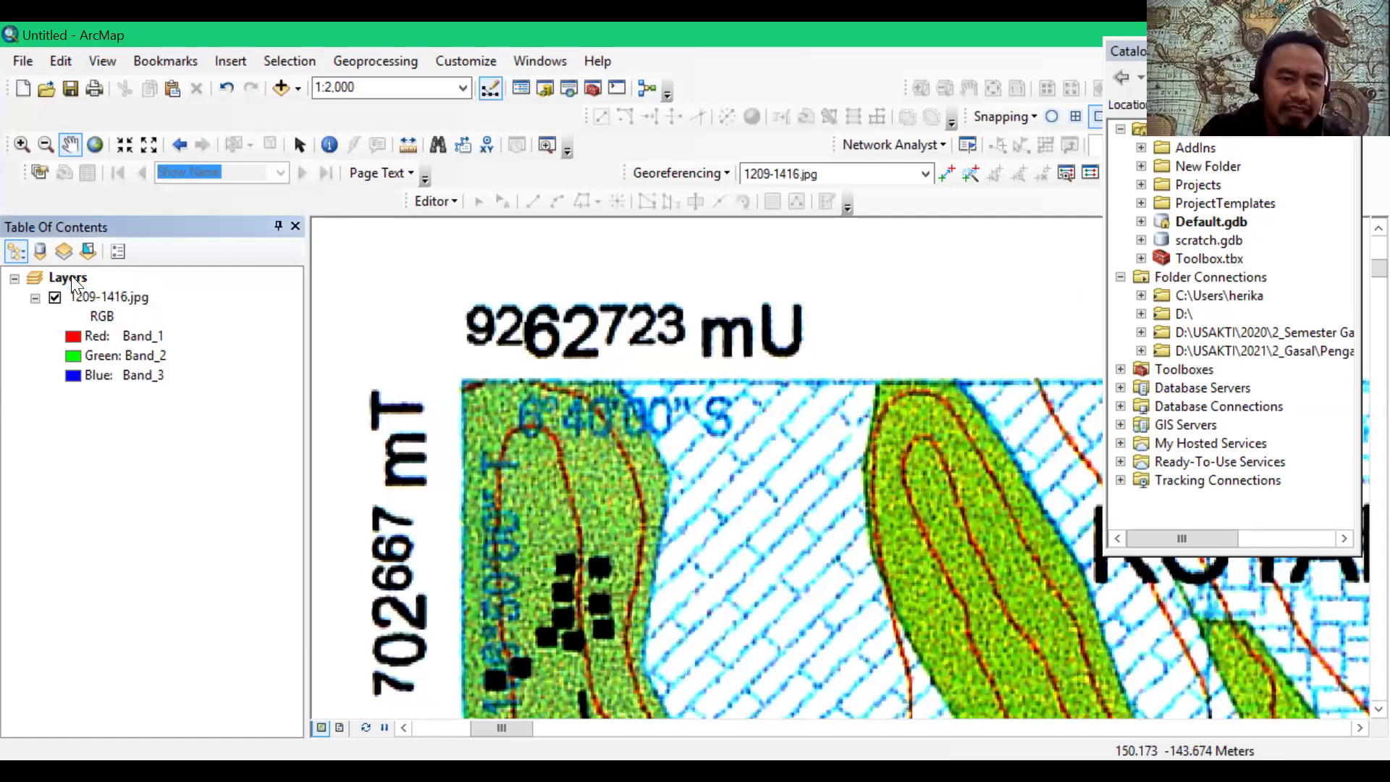
right_click(71, 277)
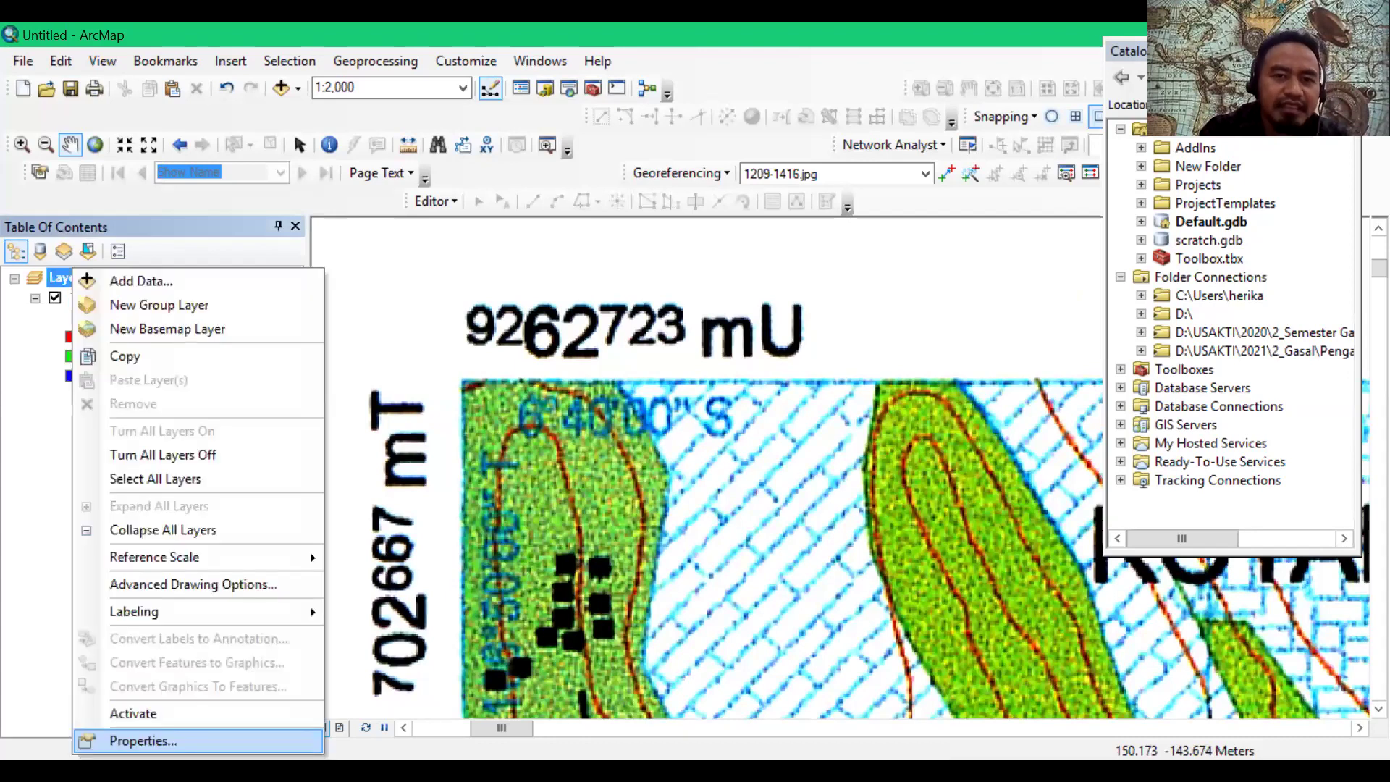
key("Return")
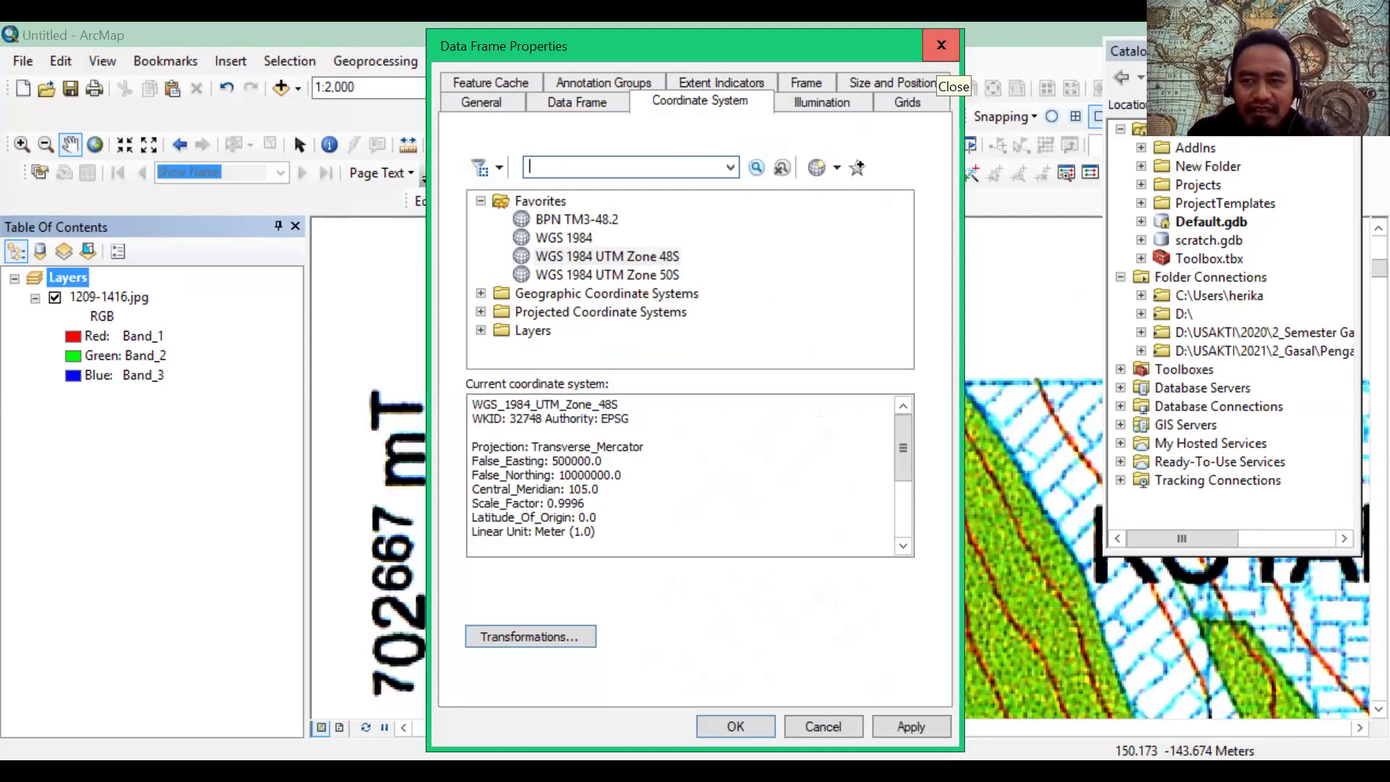
key("Return")
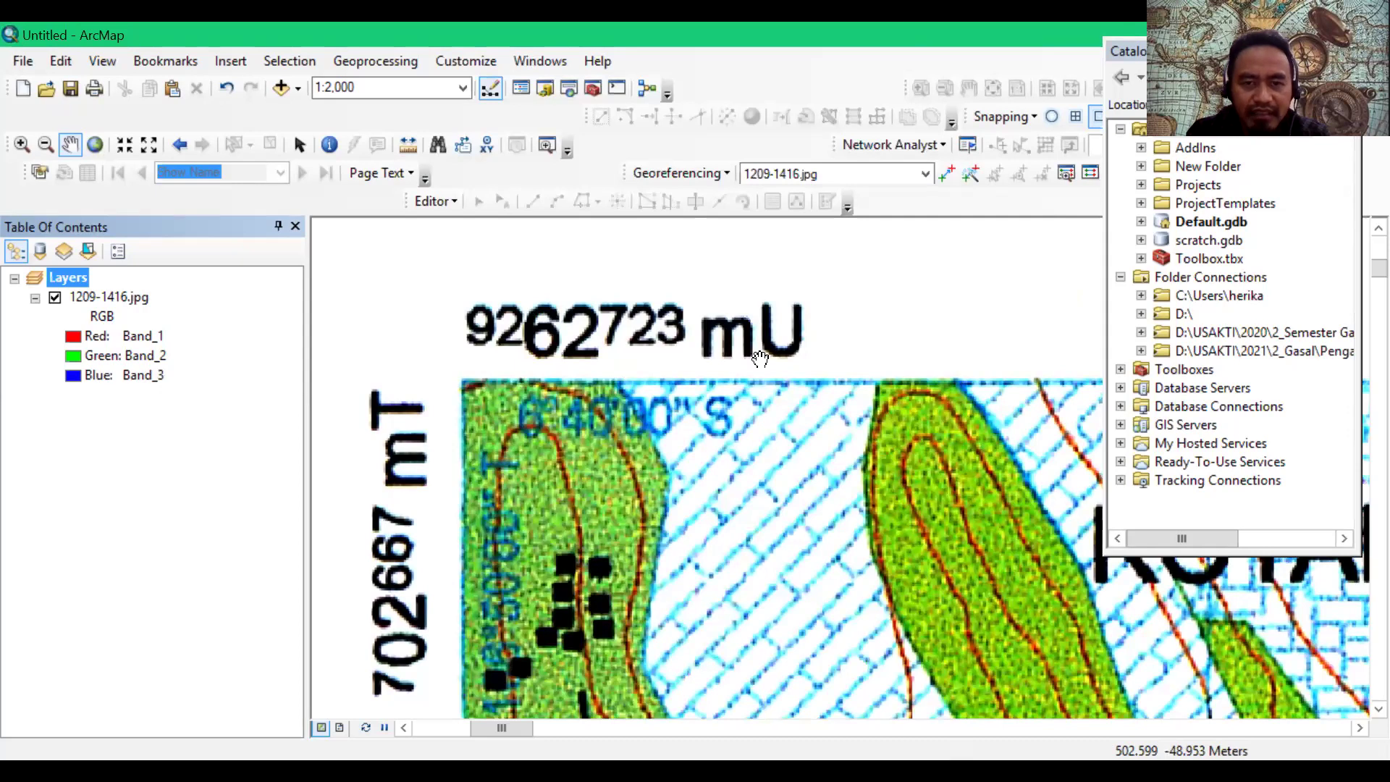
Step: Examine the legend beside the 1209-1416.jpg map, including its building, relief, administrative boundary, road and water symbols
scroll(963, 456, "down", 10)
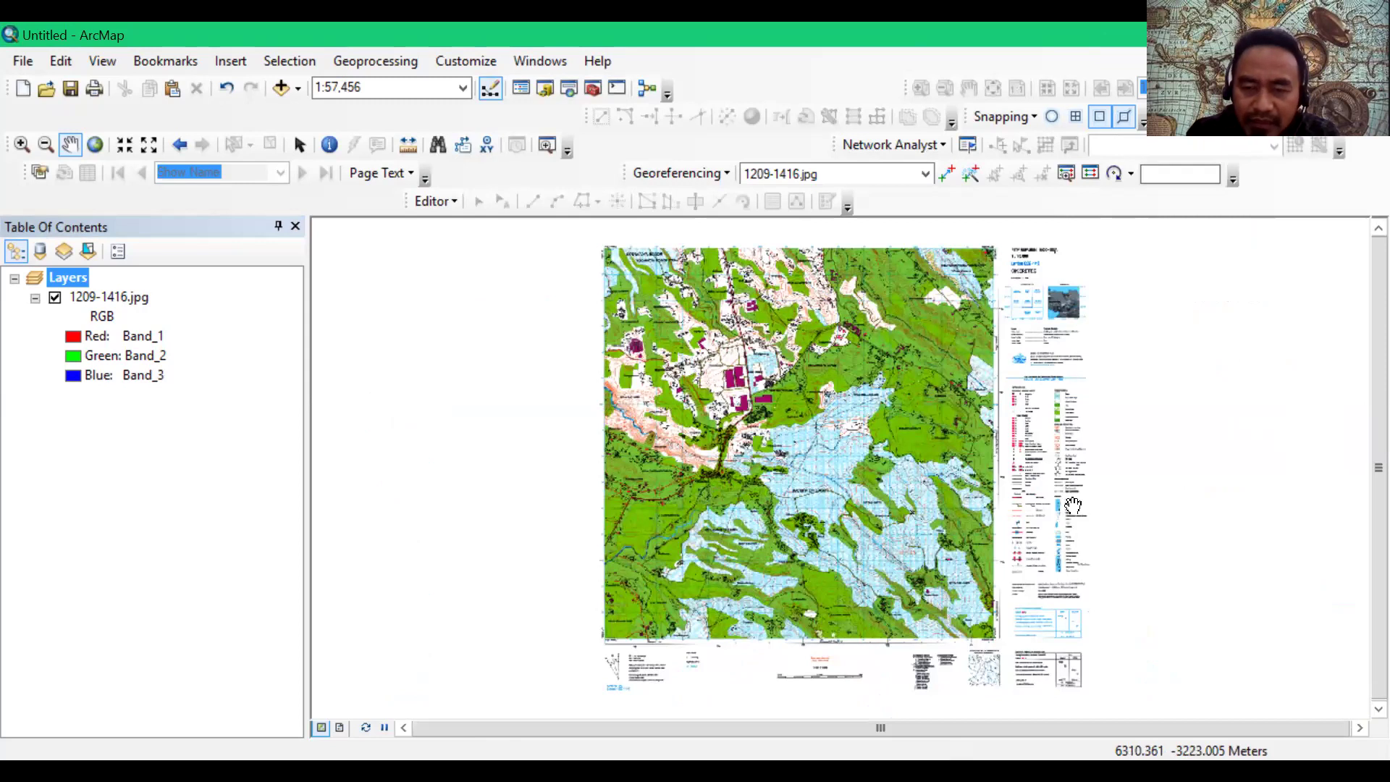
scroll(1073, 505, "down", 1)
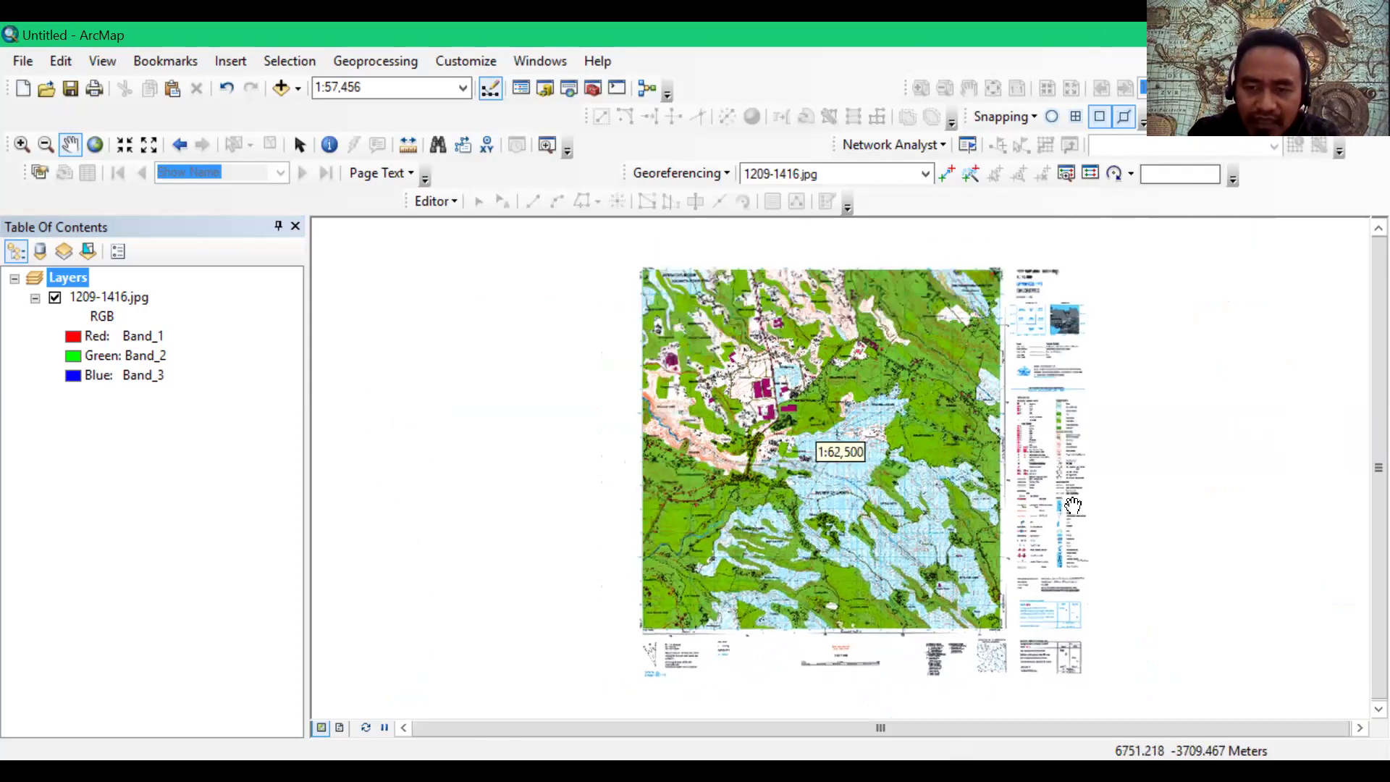
scroll(1073, 505, "up", 10)
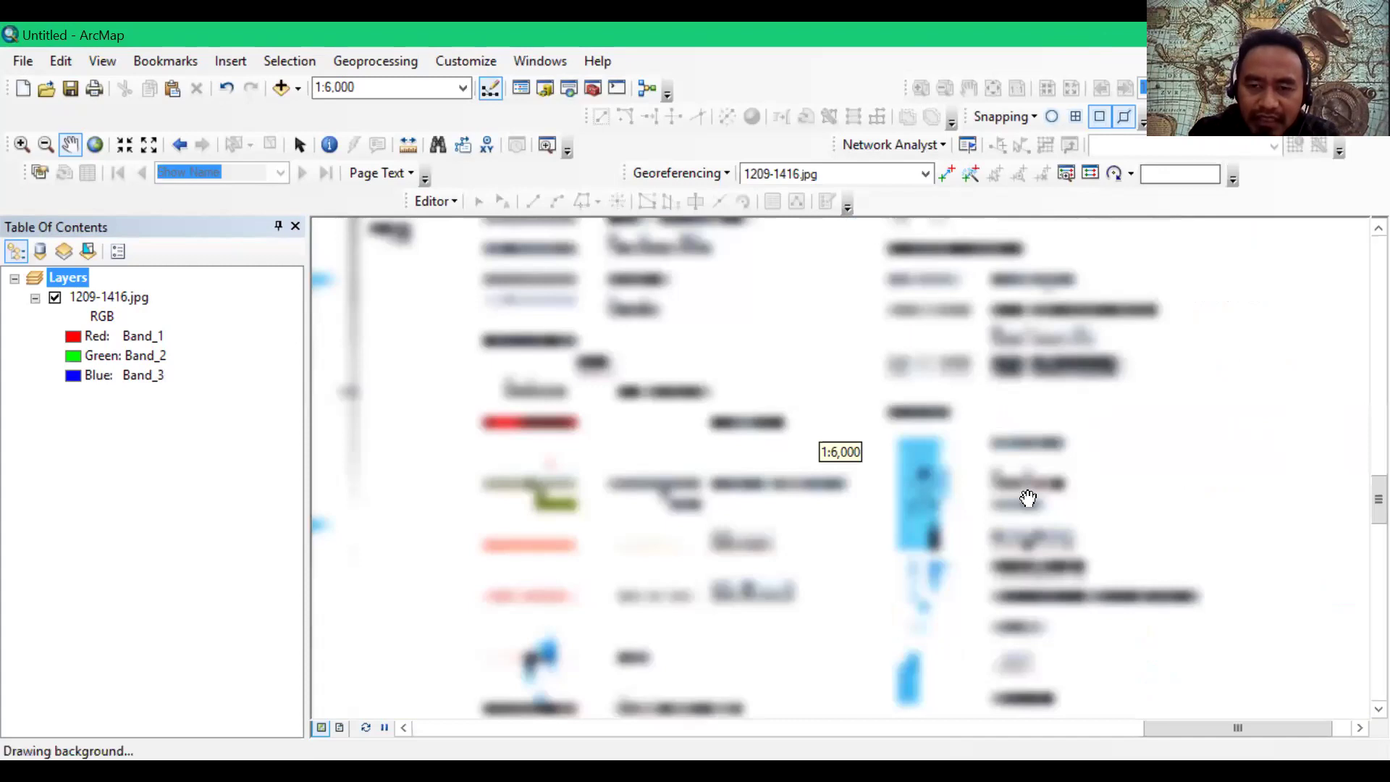
left_click_drag(821, 339, 1063, 591)
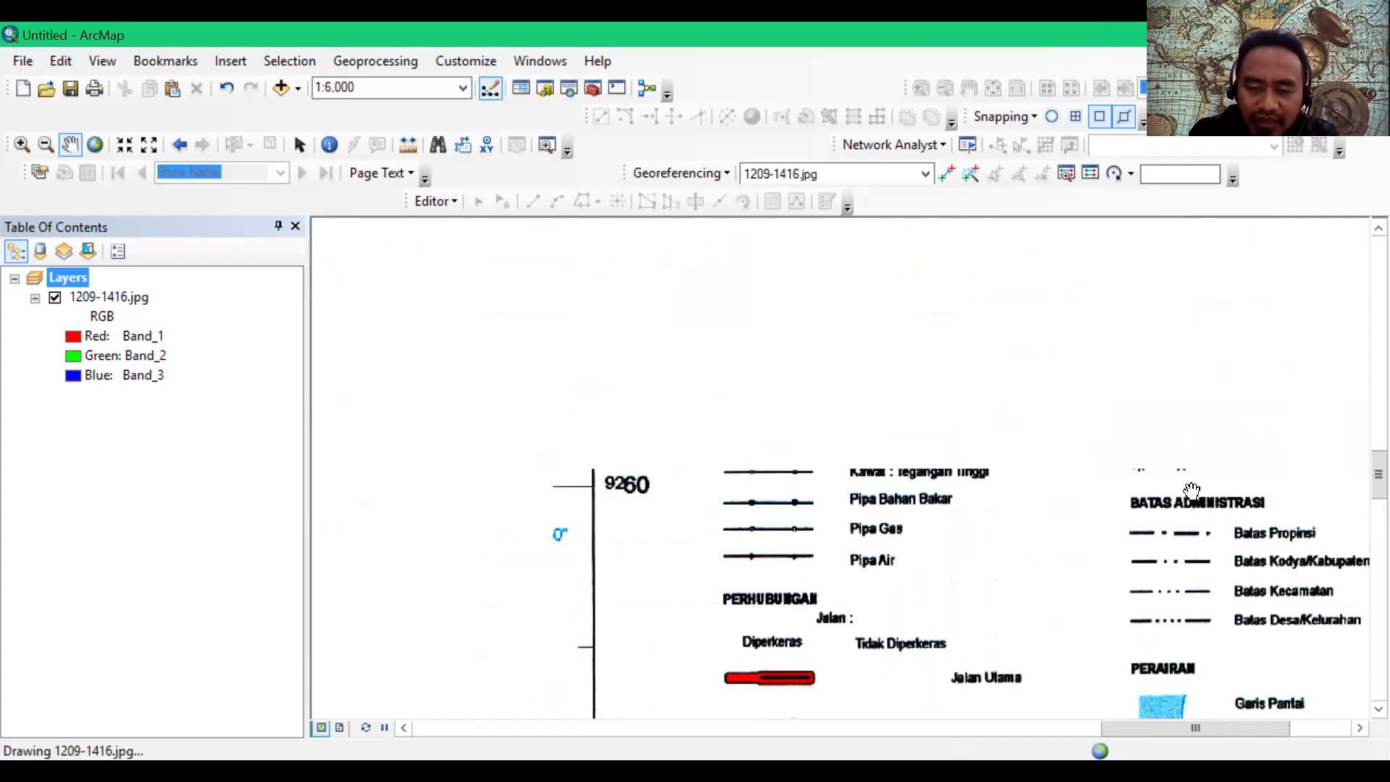
left_click_drag(980, 574, 807, 760)
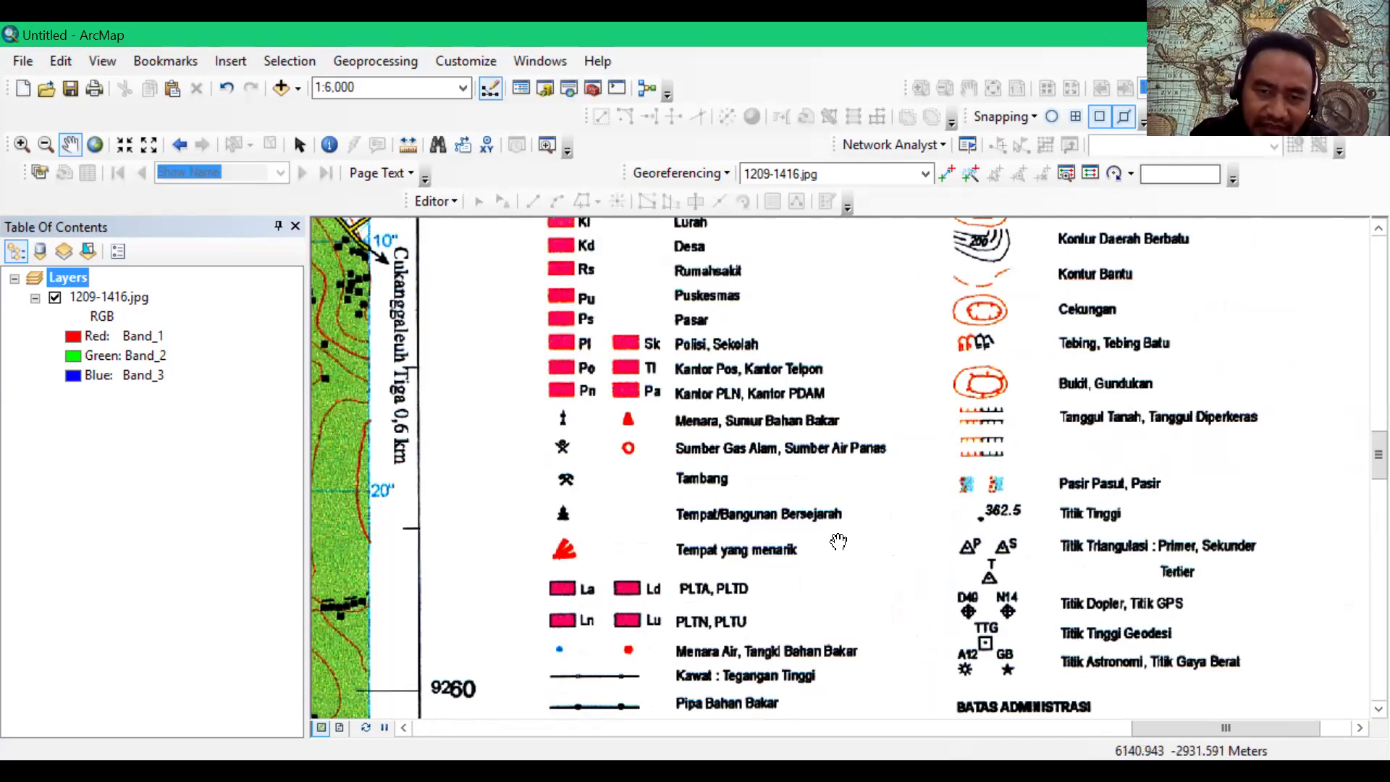
left_click_drag(658, 450, 837, 538)
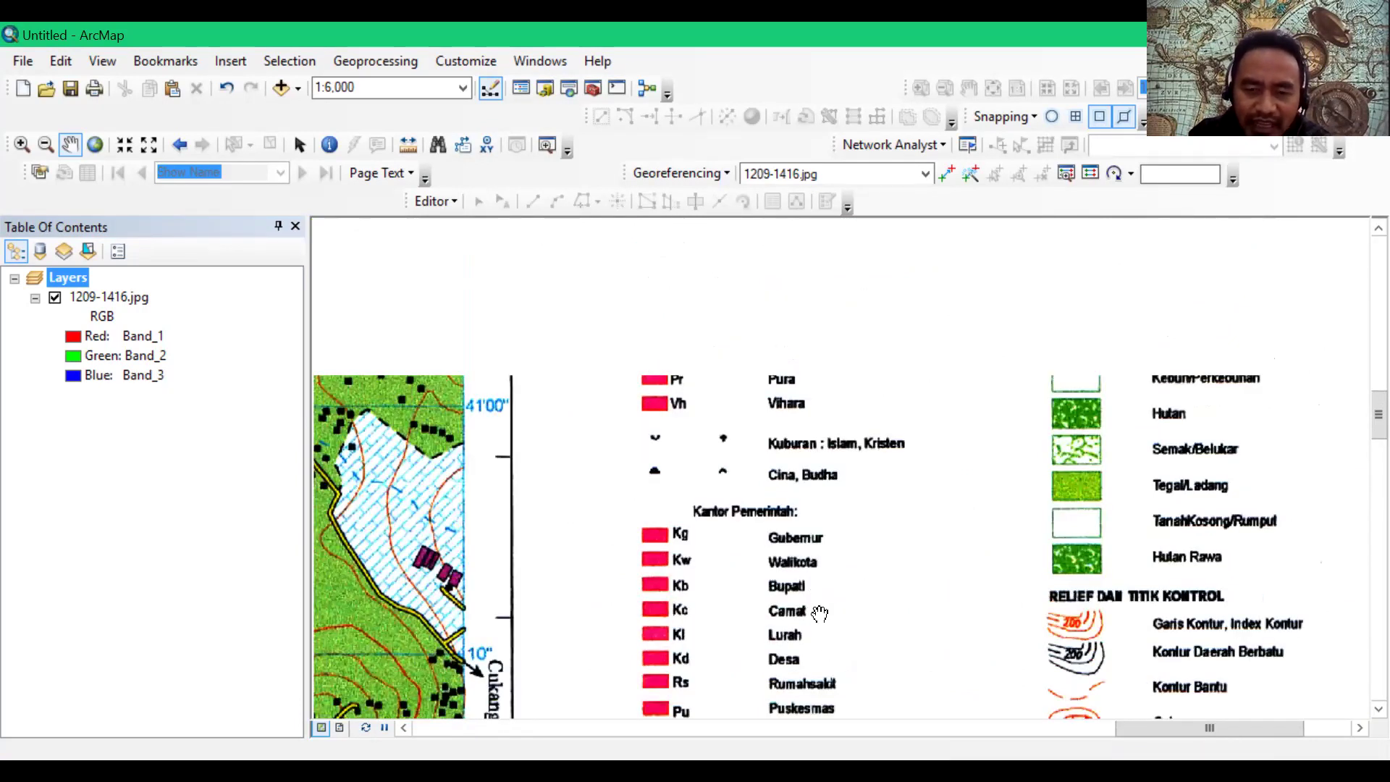
left_click_drag(897, 608, 930, 447)
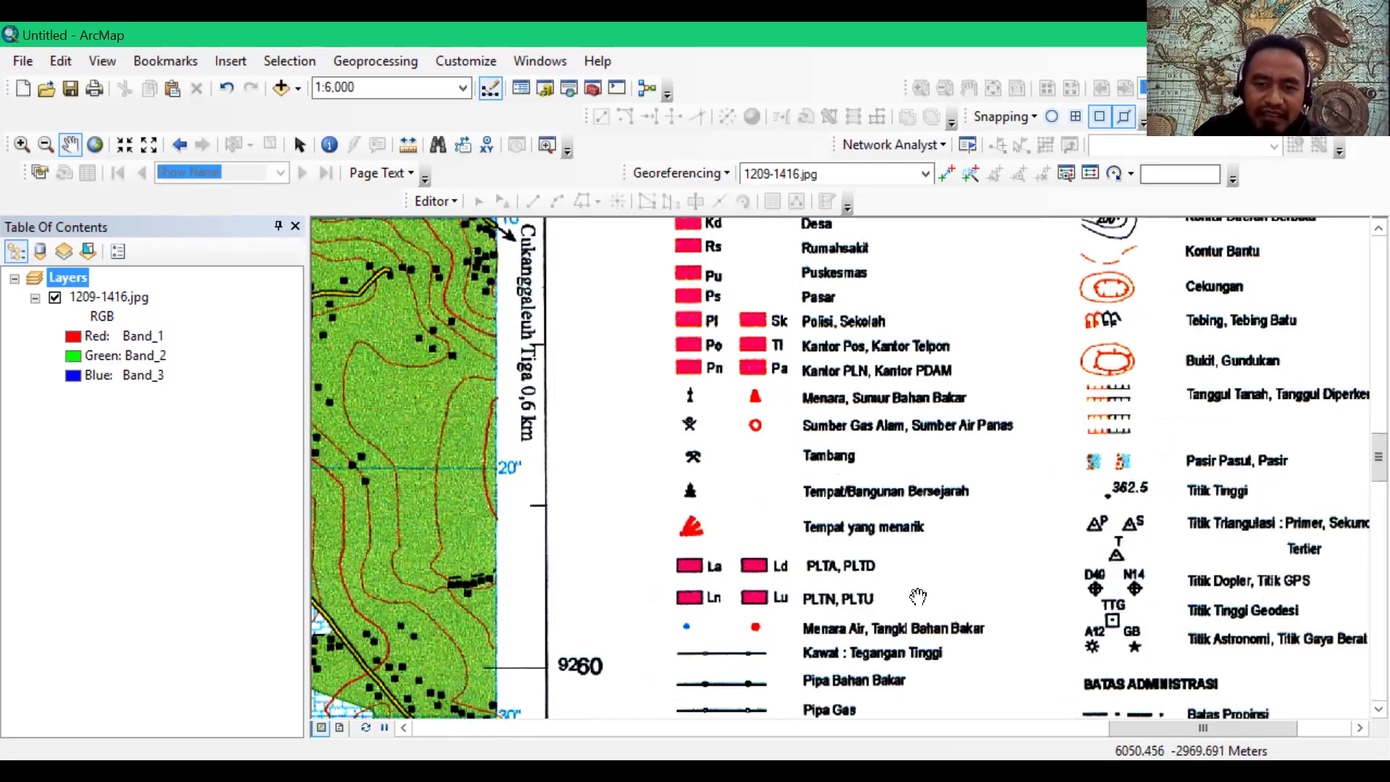
scroll(977, 473, "down", 3)
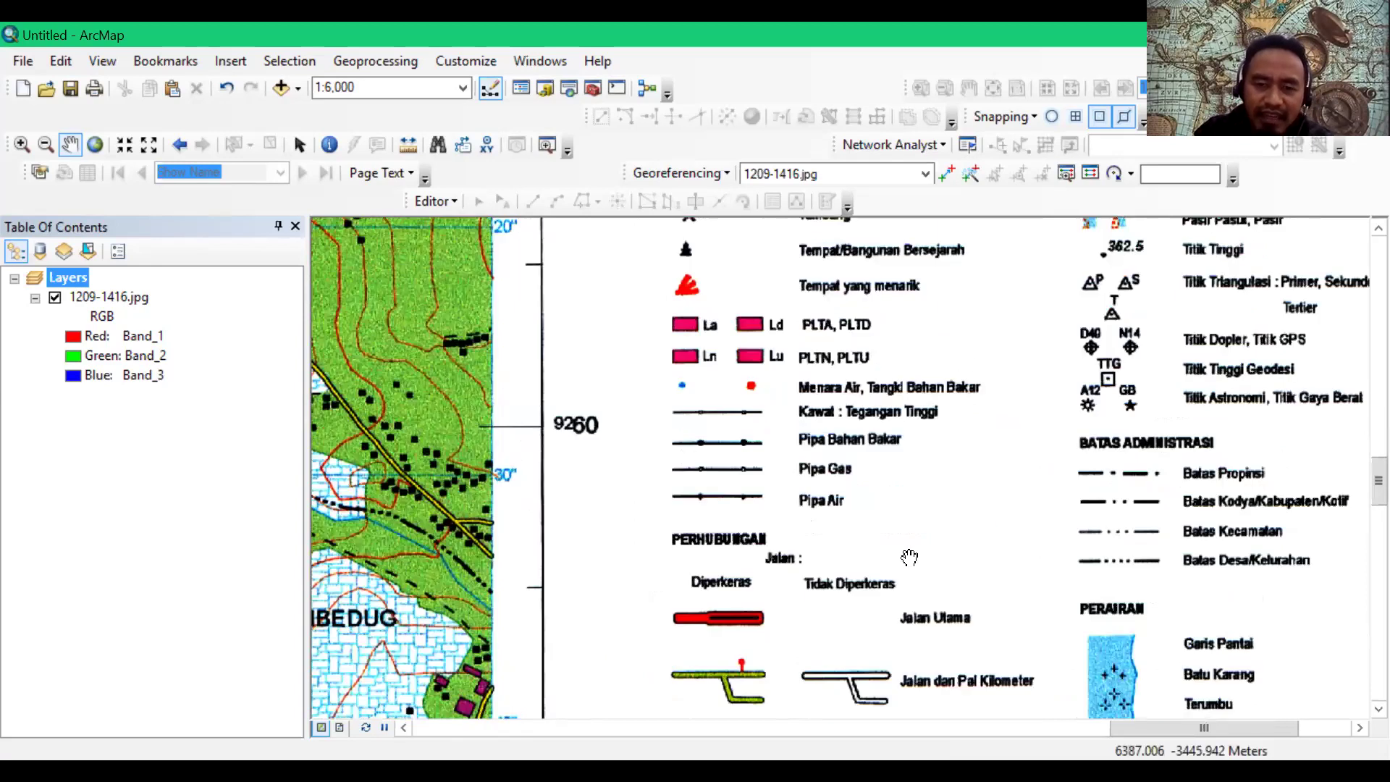
scroll(963, 515, "down", 2)
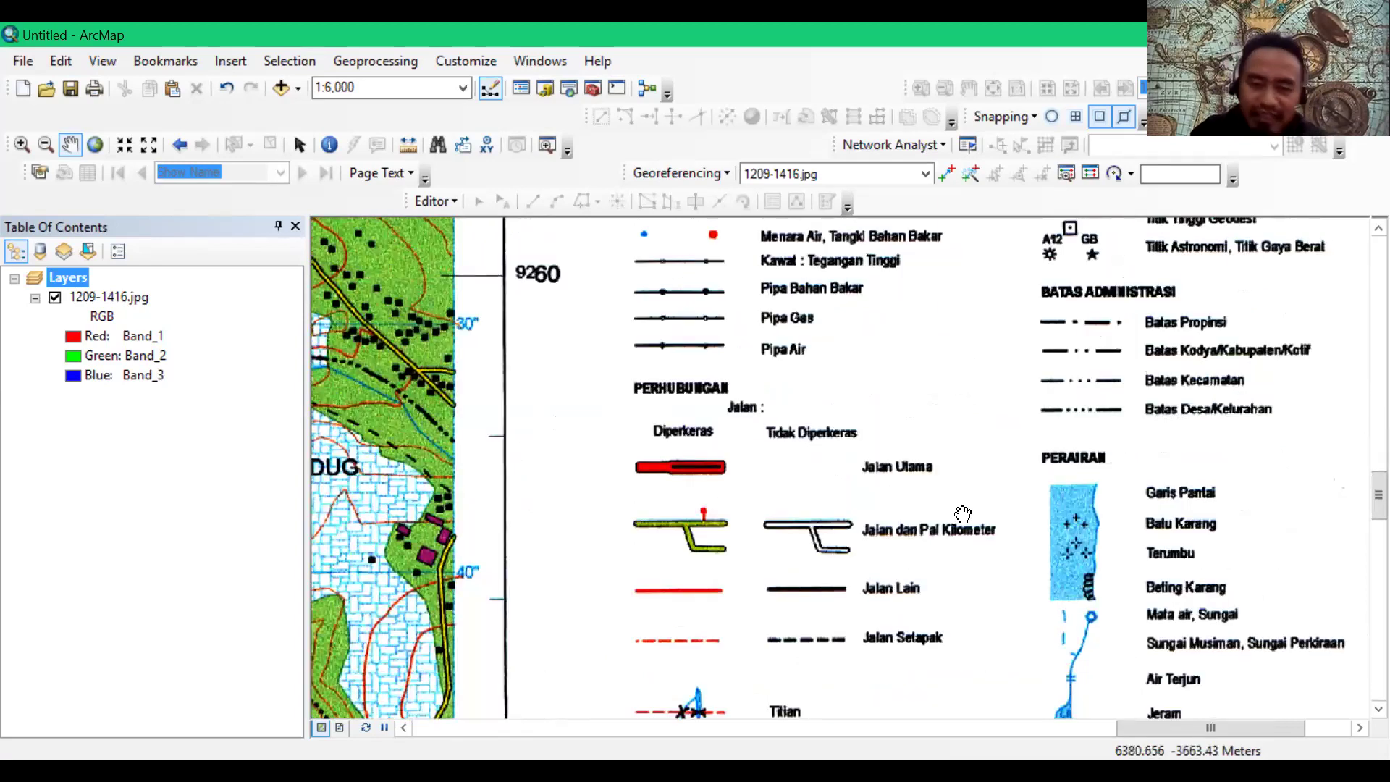
Step: Examine the remaining road, railway and water symbols in the map legend, down to the geographic coordinate reading guide
scroll(930, 550, "down", 4)
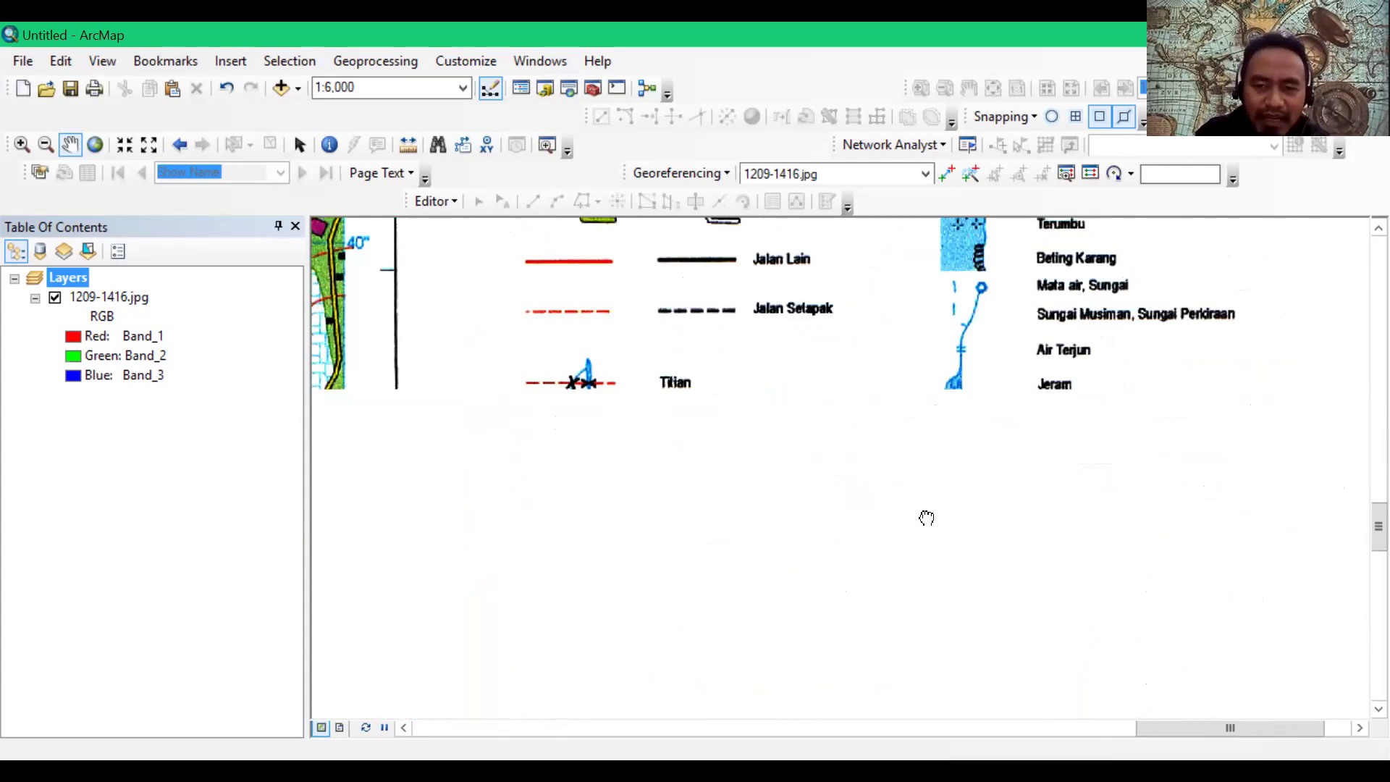
scroll(889, 504, "down", 3)
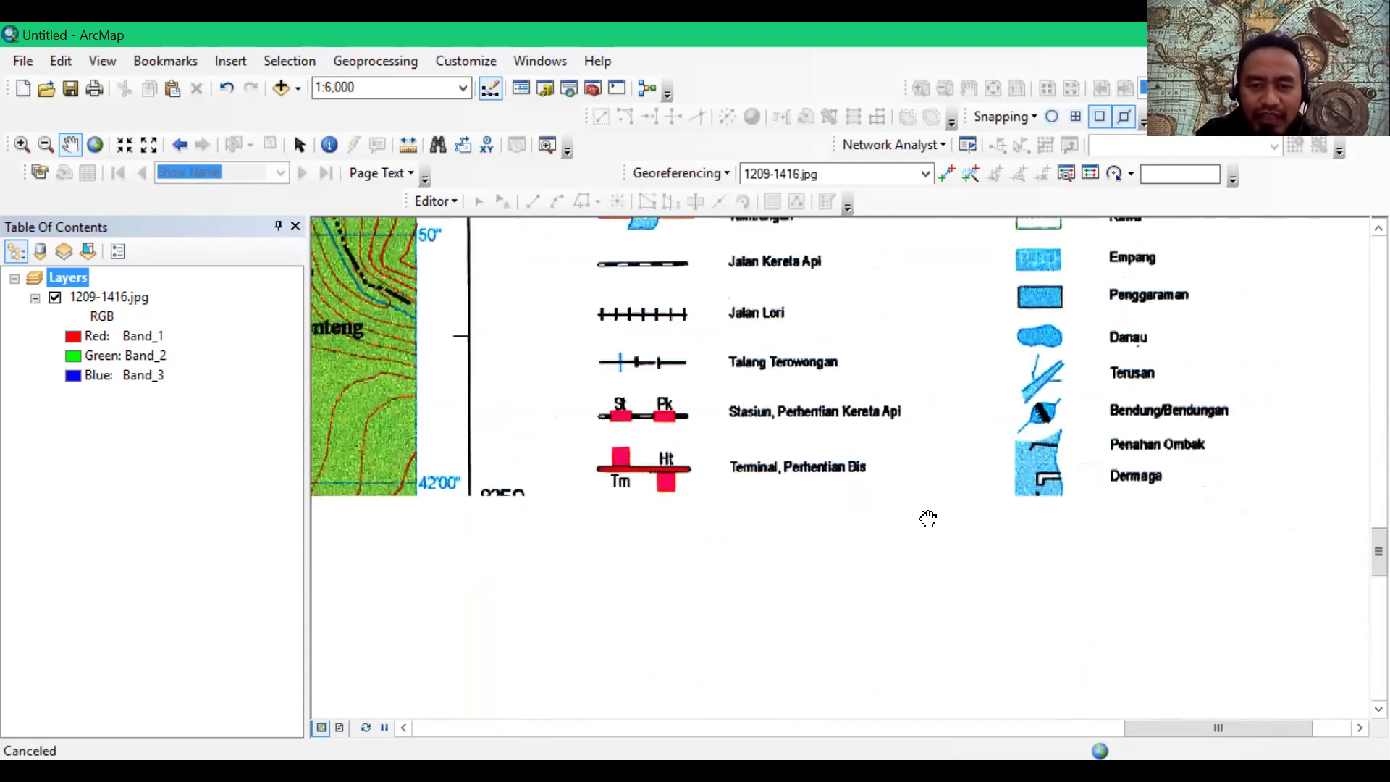
scroll(928, 518, "down", 3)
scroll(630, 416, "down", 3)
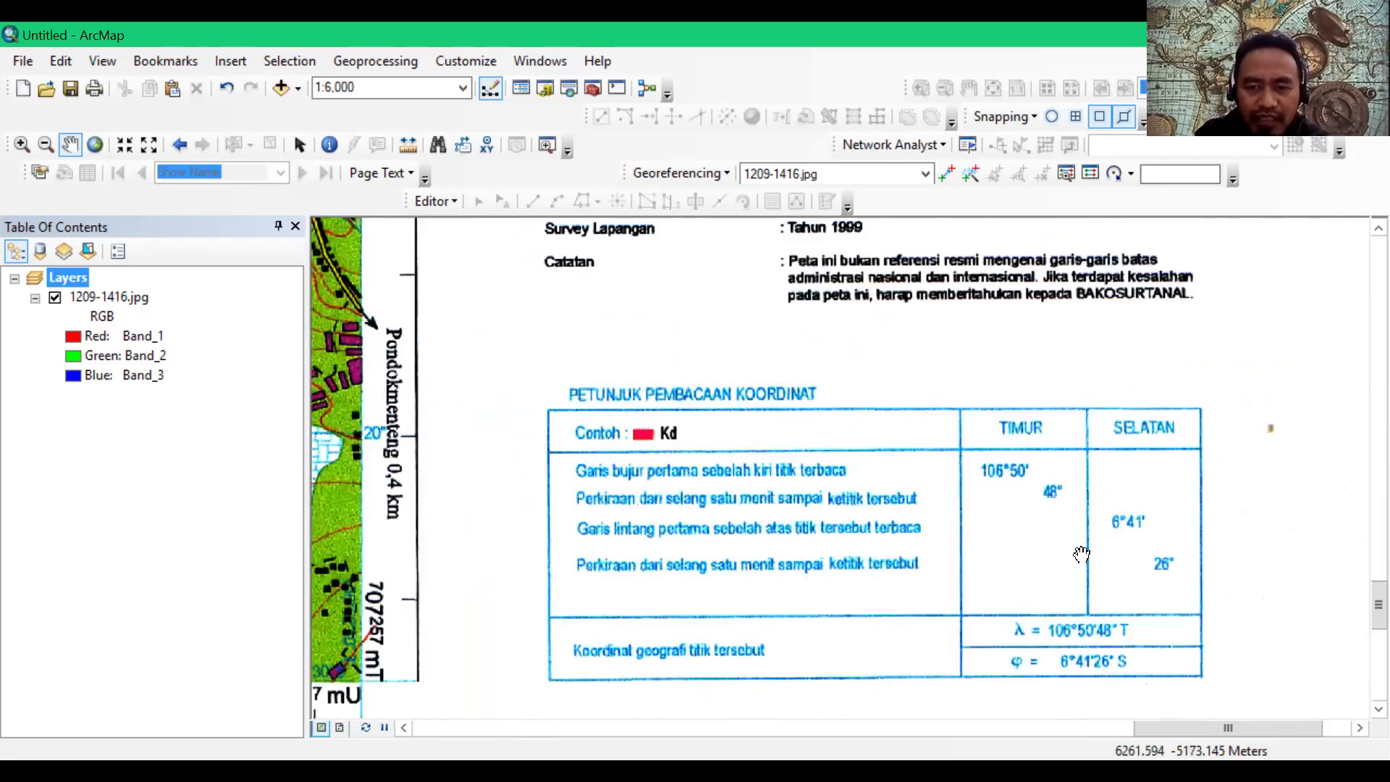
scroll(613, 547, "down", 3)
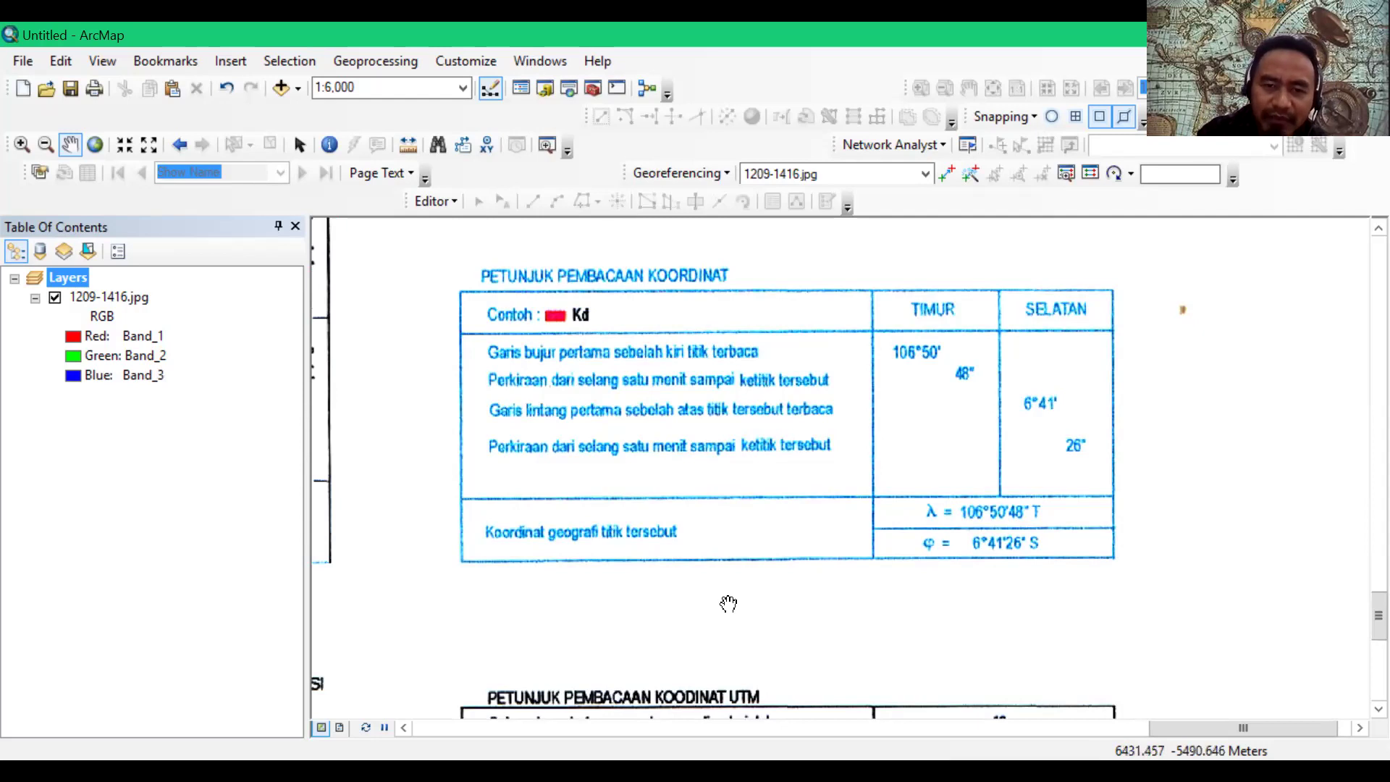
Step: Examine the UTM coordinate reading guide in the map margin, especially its UTM zone entry and example coordinates
scroll(854, 416, "down", 5)
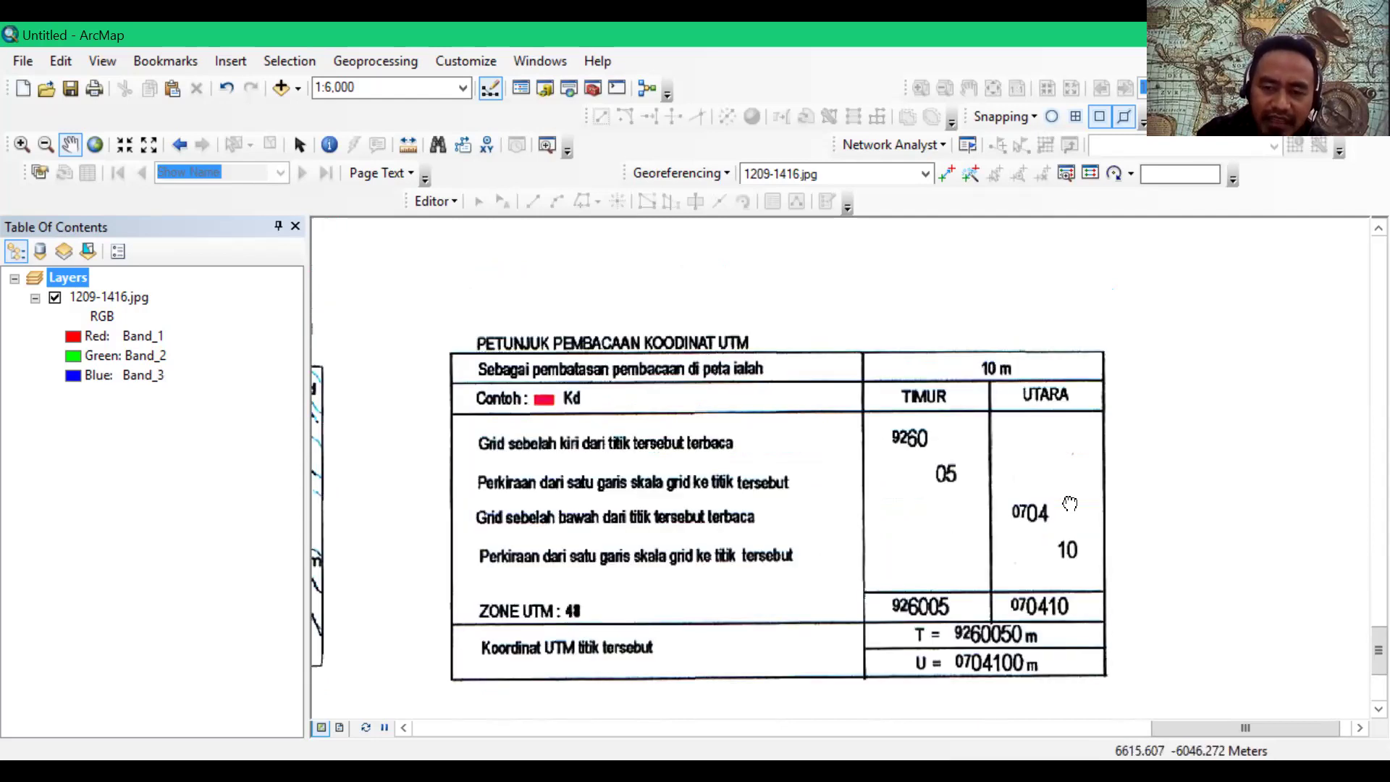
left_click_drag(600, 375, 640, 319)
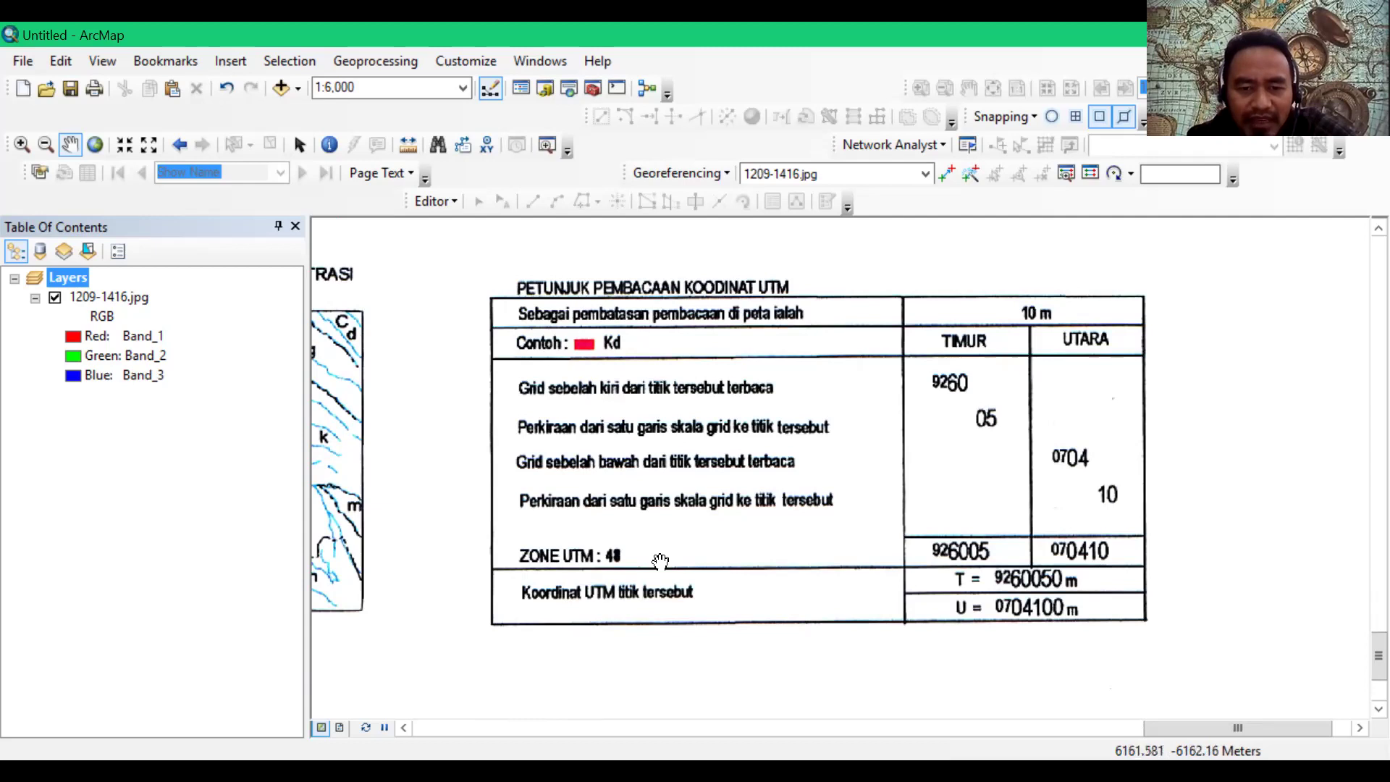
scroll(621, 556, "down", 4)
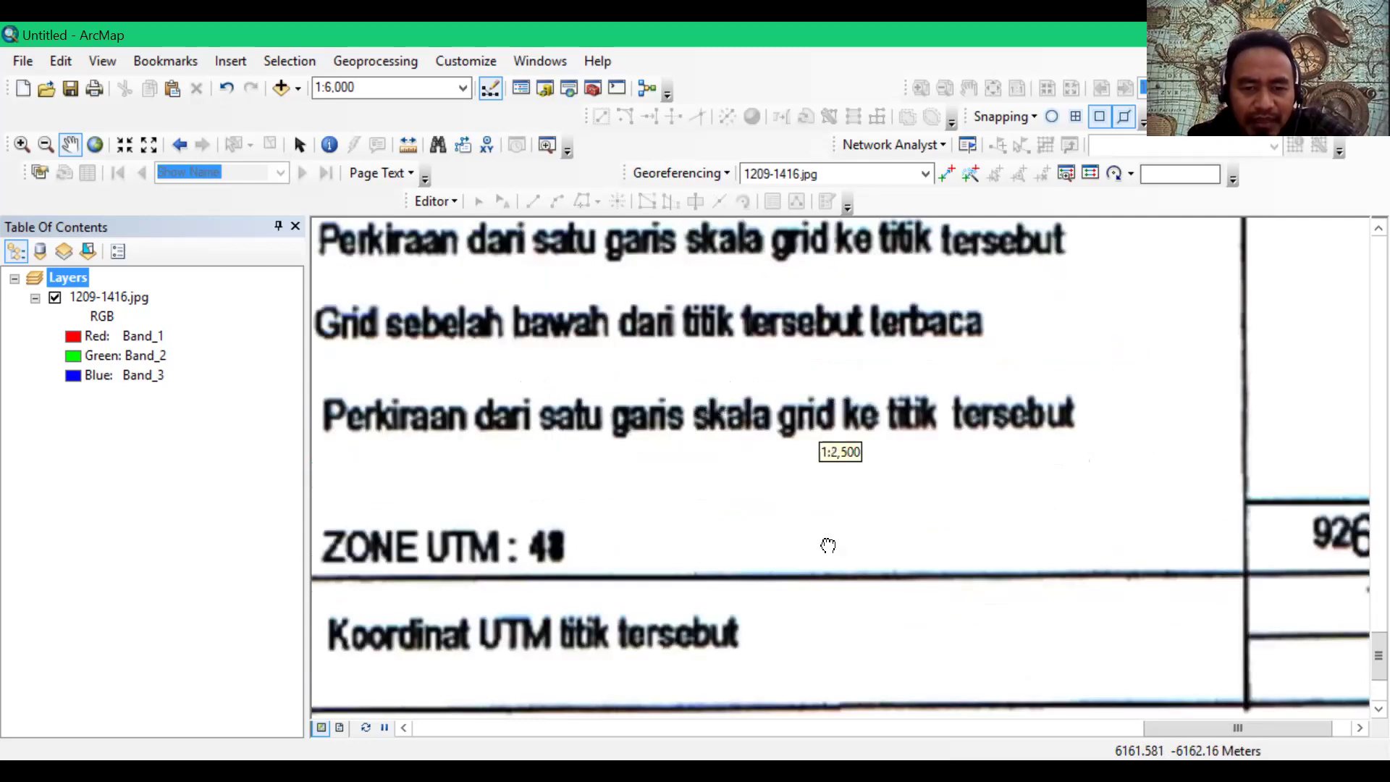
scroll(769, 518, "down", 2)
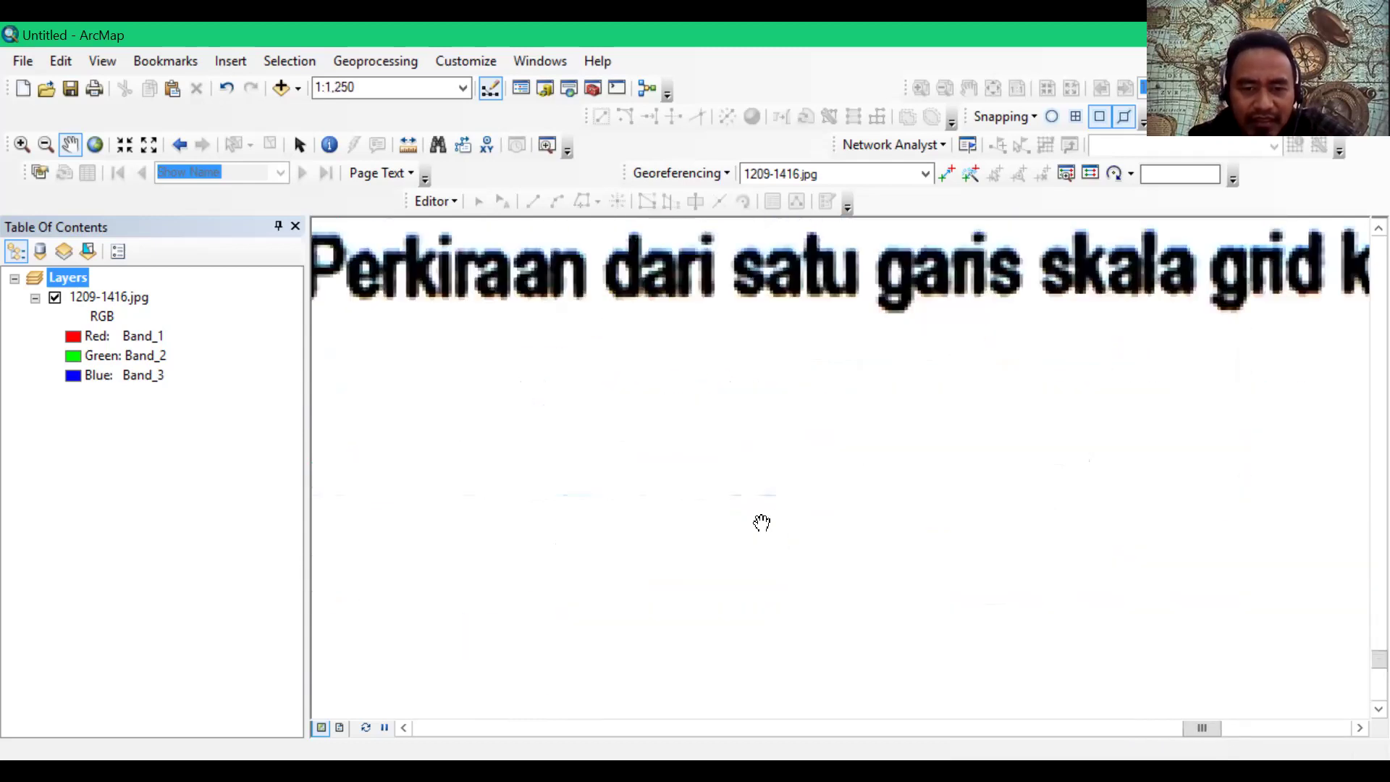
scroll(762, 522, "down", 1)
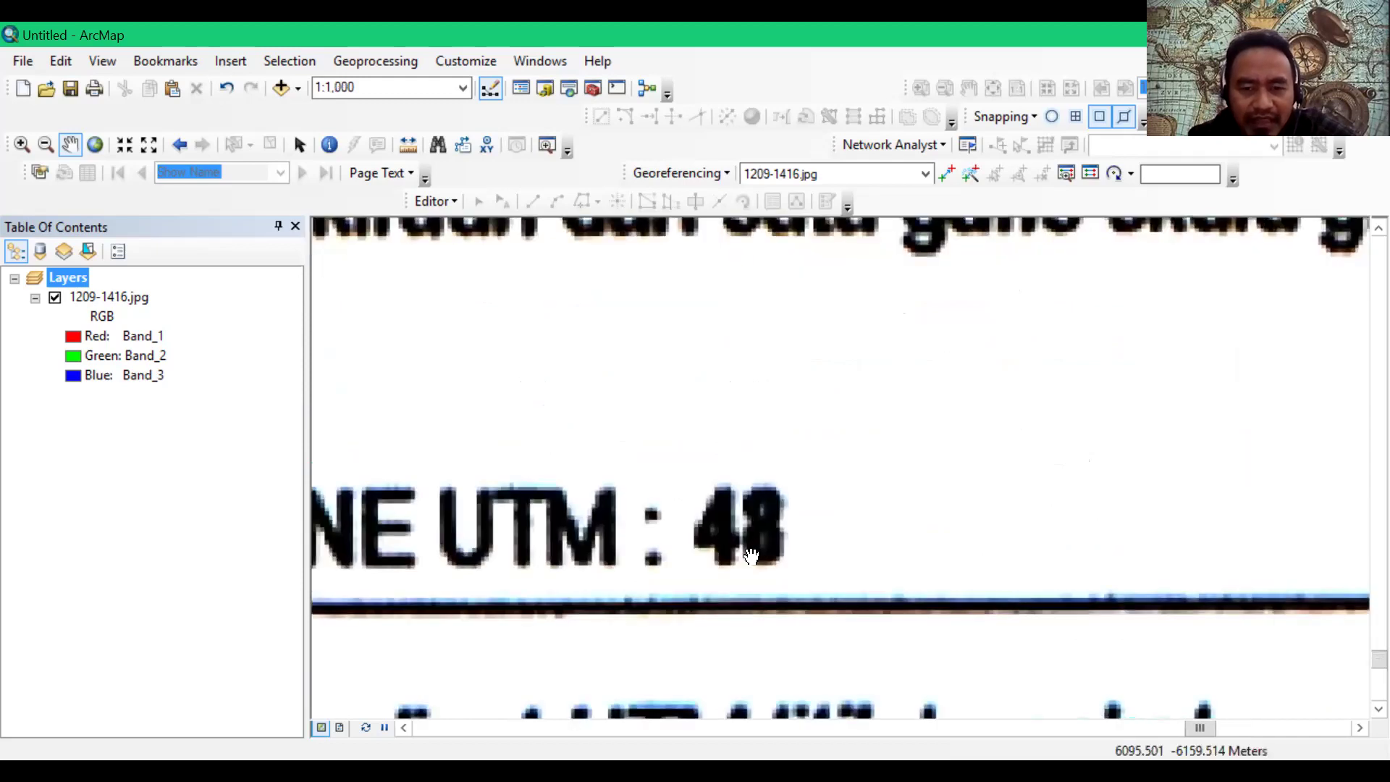
scroll(751, 556, "up", 1)
scroll(751, 556, "up", 2)
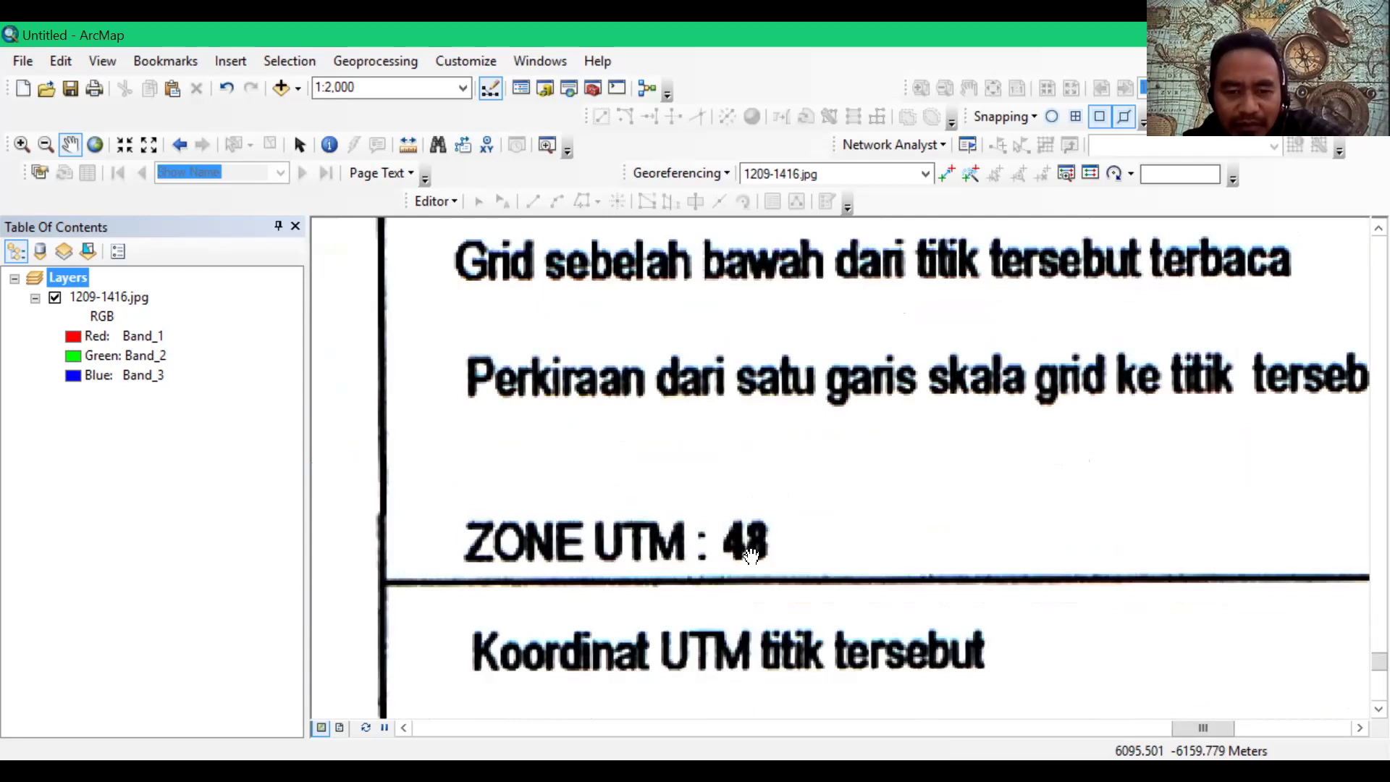
scroll(751, 556, "up", 2)
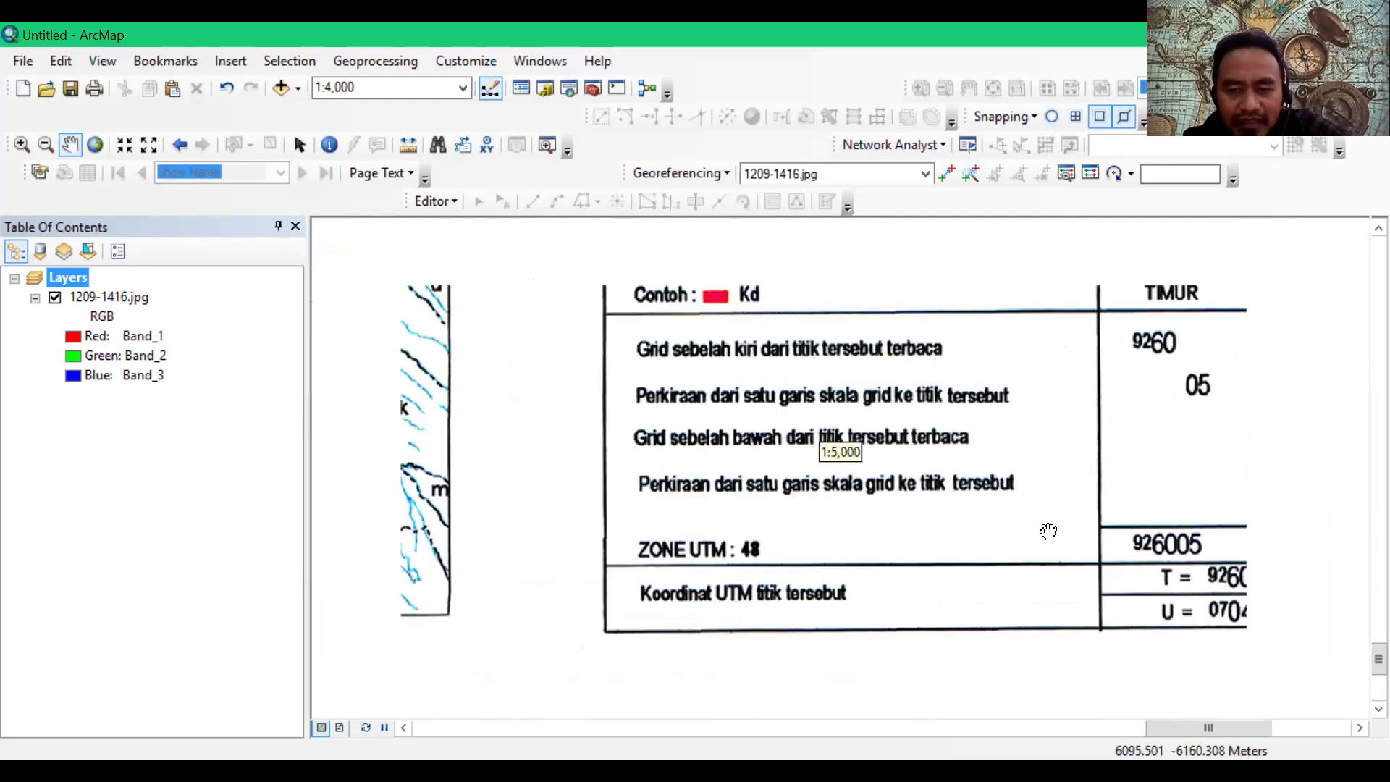
scroll(753, 553, "up", 1)
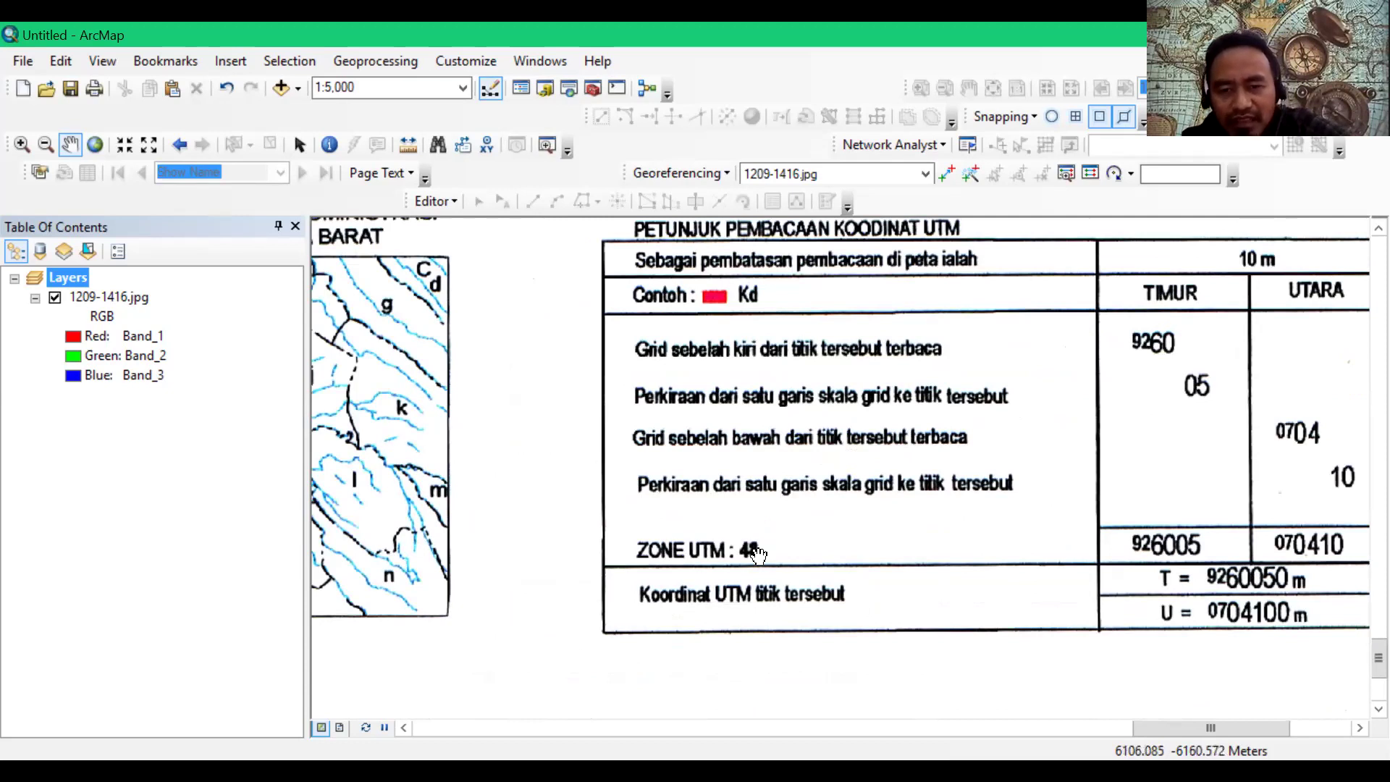
left_click_drag(878, 558, 661, 545)
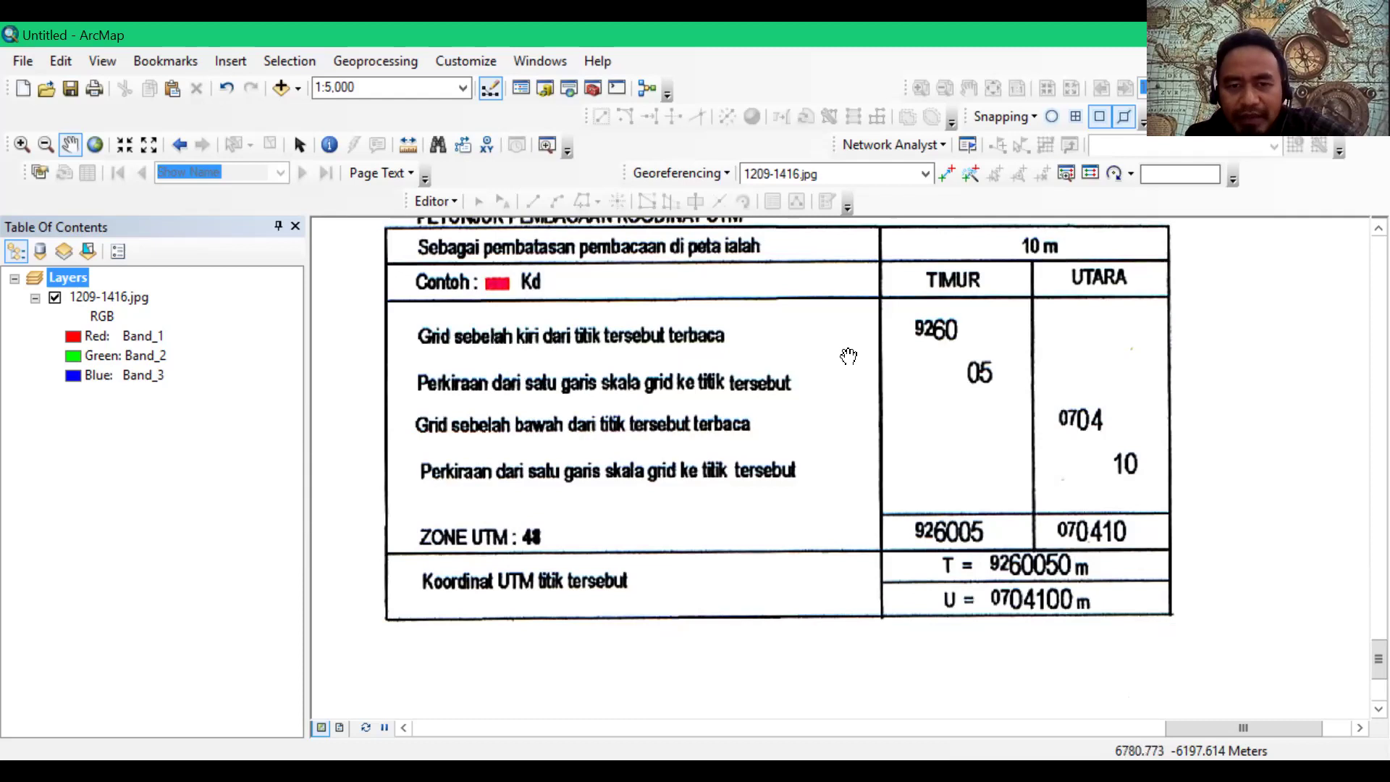
Step: Review the geographic coordinate reading guide above the UTM guide, including its example longitude and latitude
scroll(1095, 592, "up", 2)
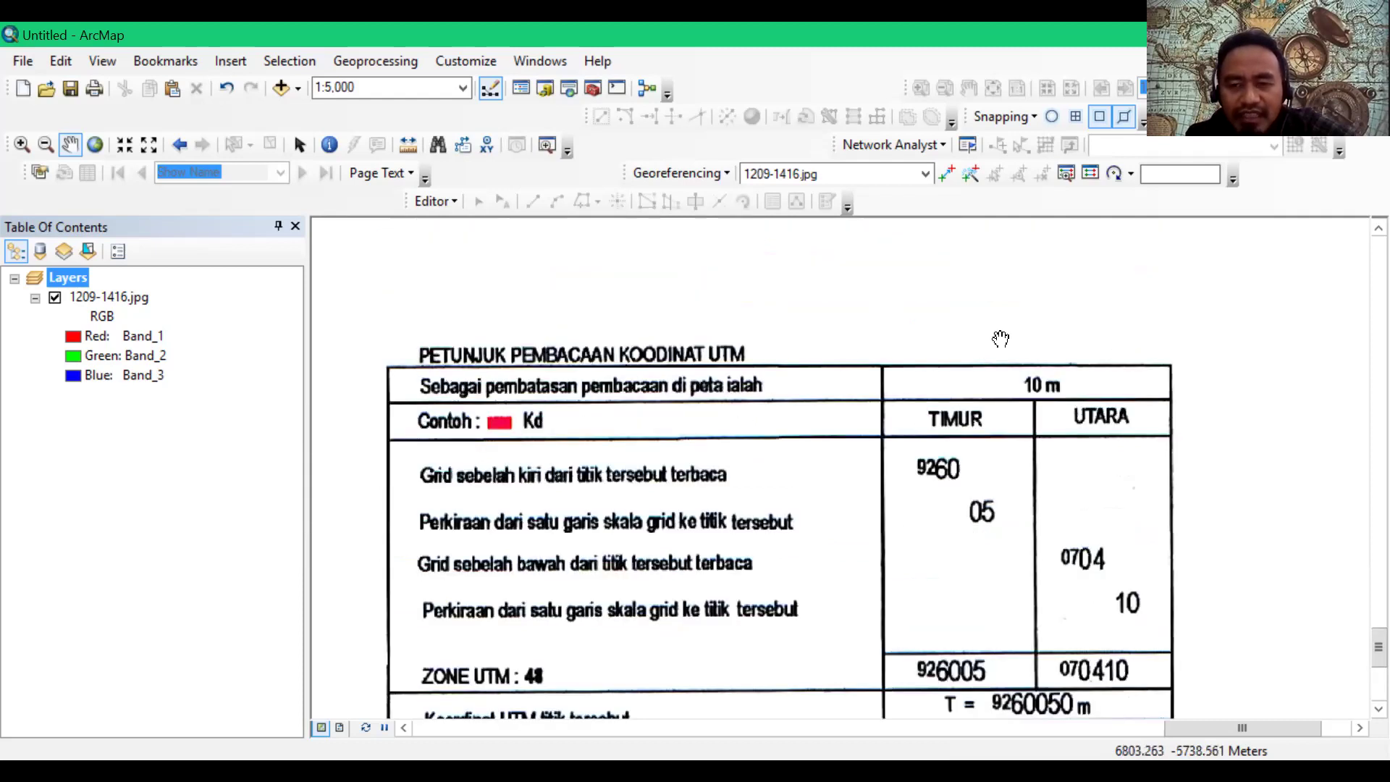
scroll(1039, 583, "up", 4)
scroll(1014, 550, "down", 2)
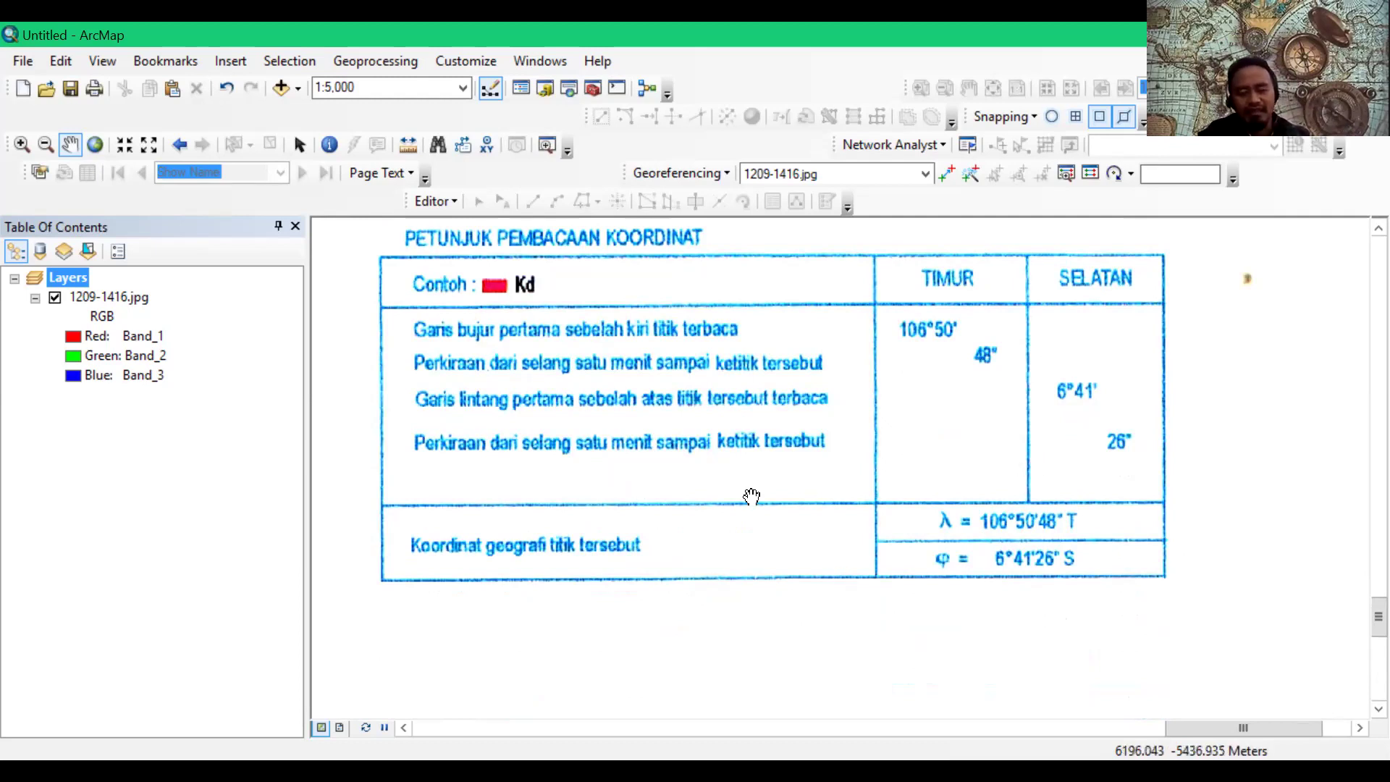
scroll(751, 496, "up", 1)
scroll(753, 503, "up", 4)
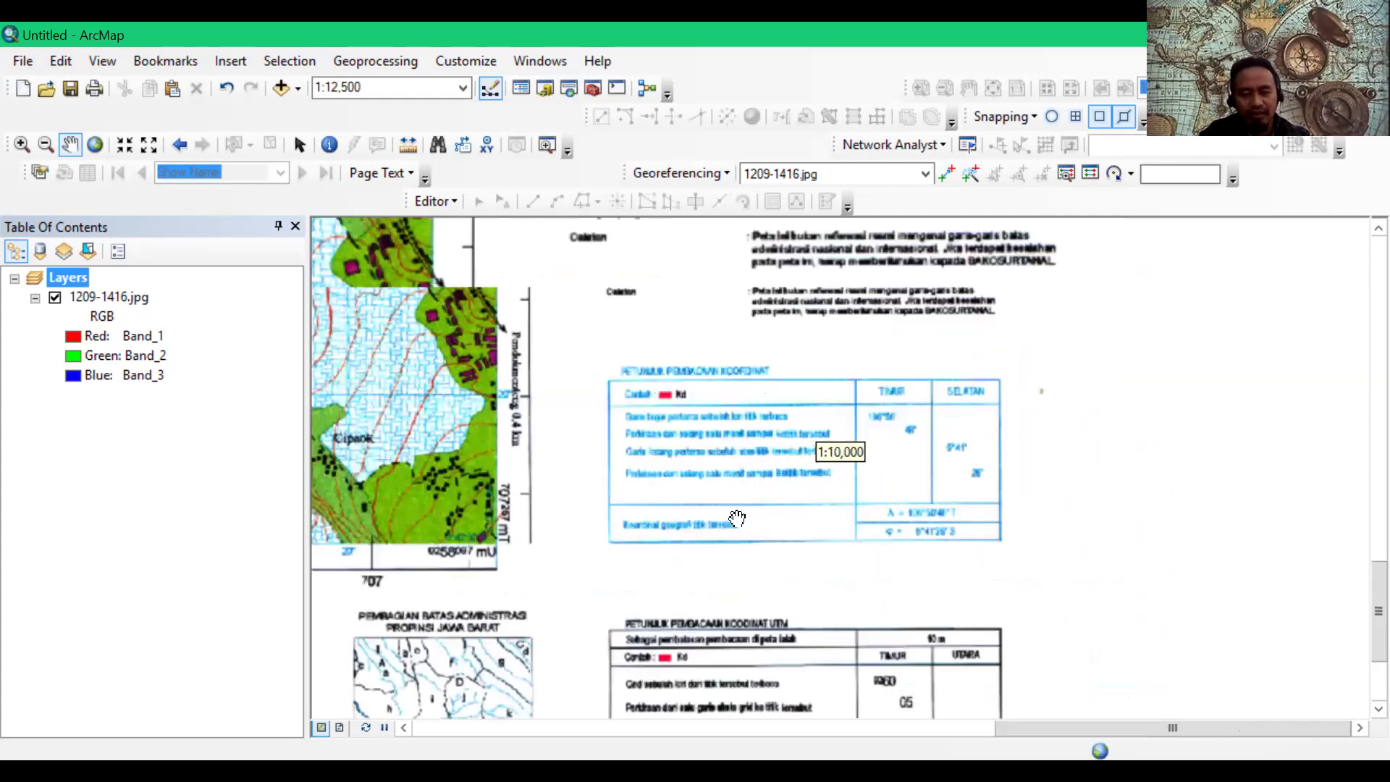
scroll(652, 503, "down", 2)
left_click_drag(635, 494, 677, 527)
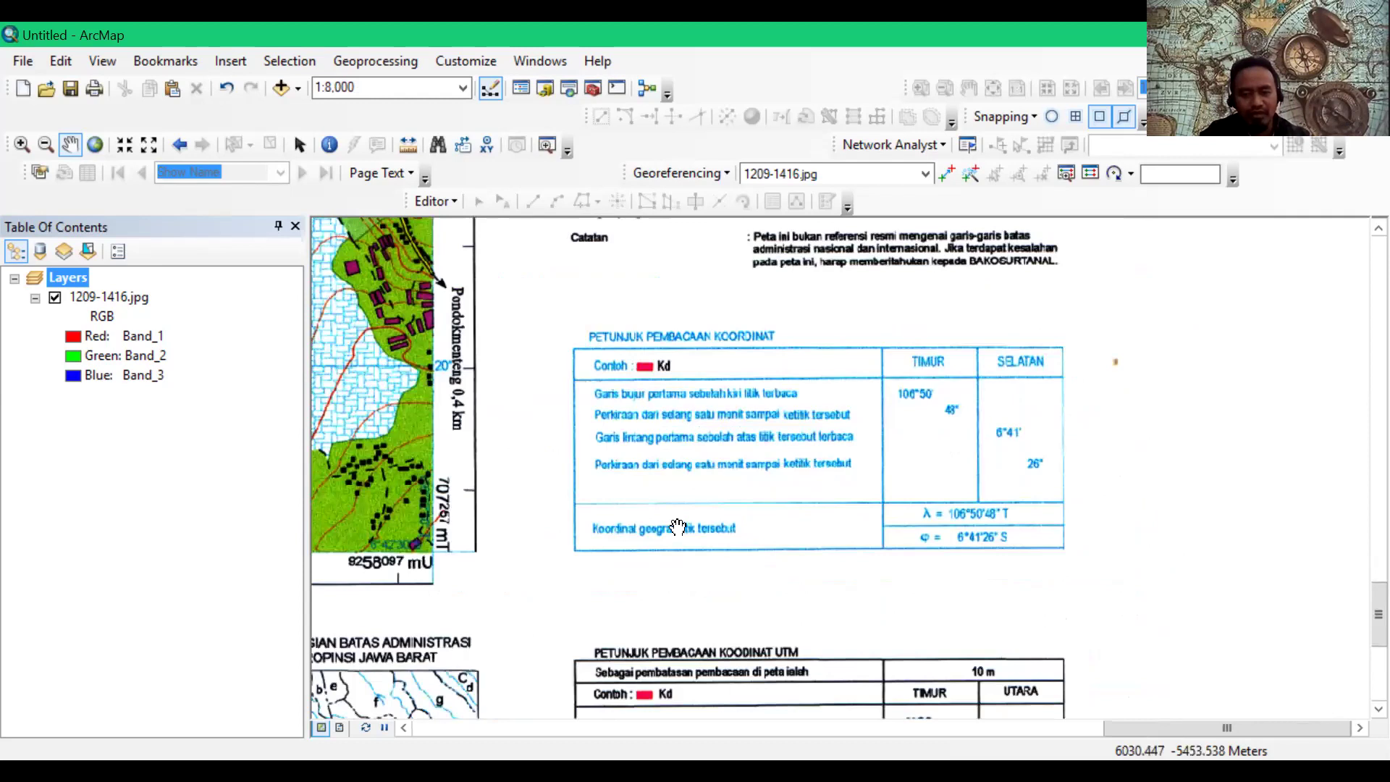
scroll(678, 527, "down", 1)
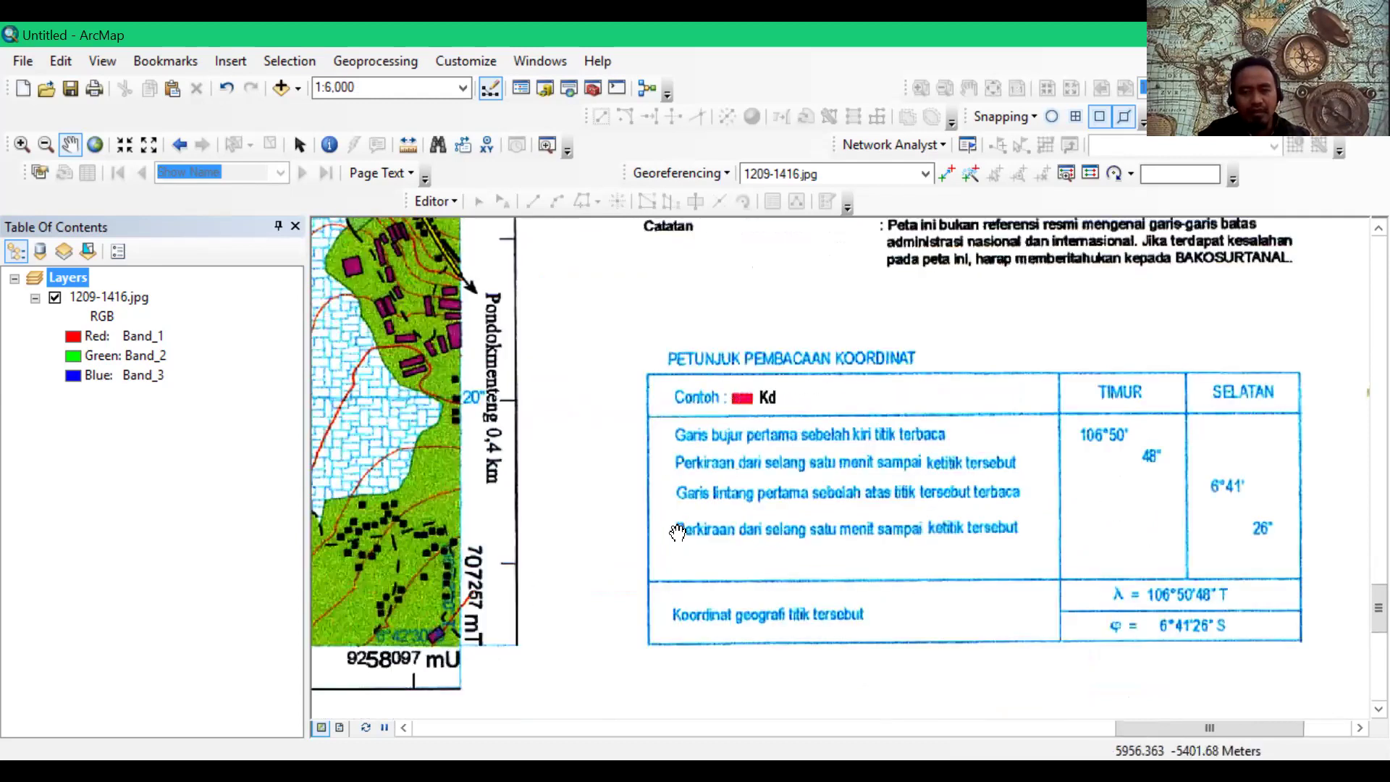
scroll(678, 532, "up", 2)
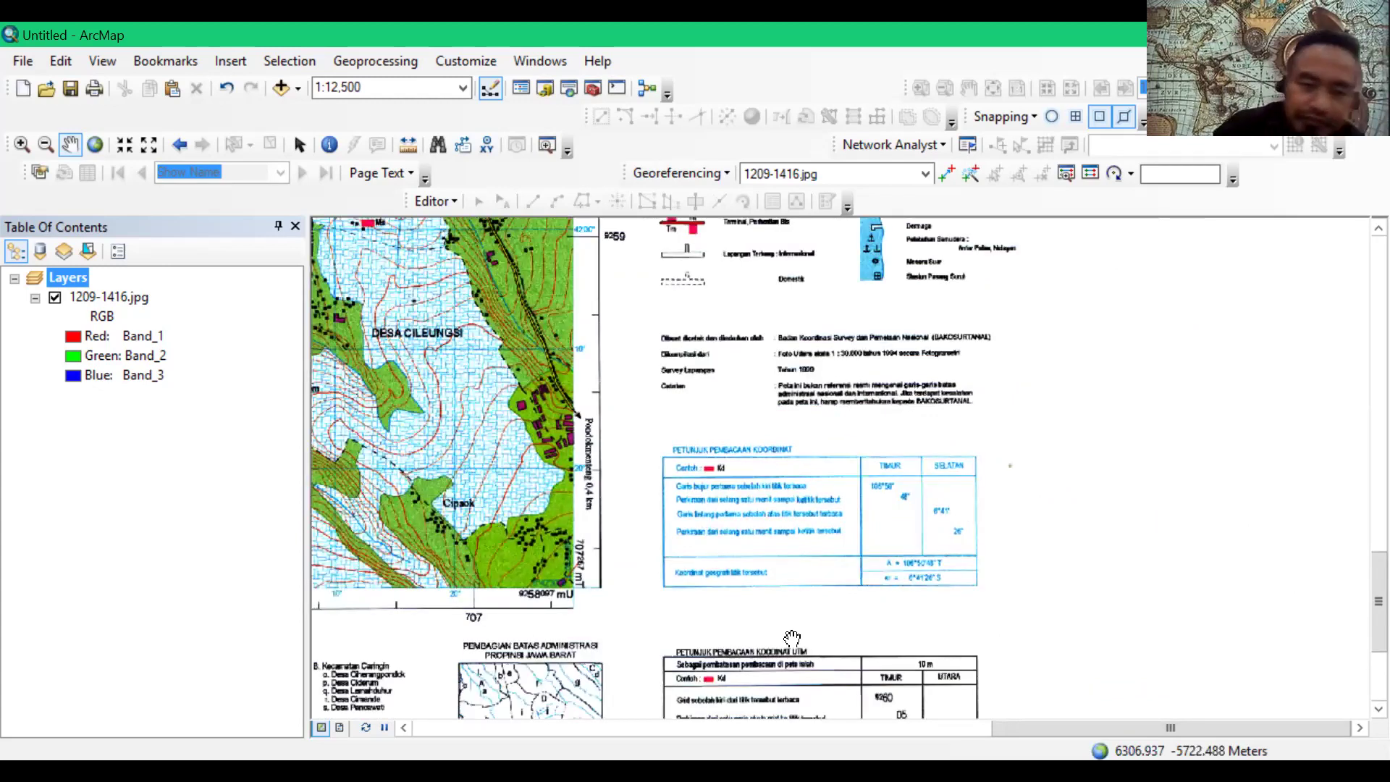
scroll(792, 638, "up", 1)
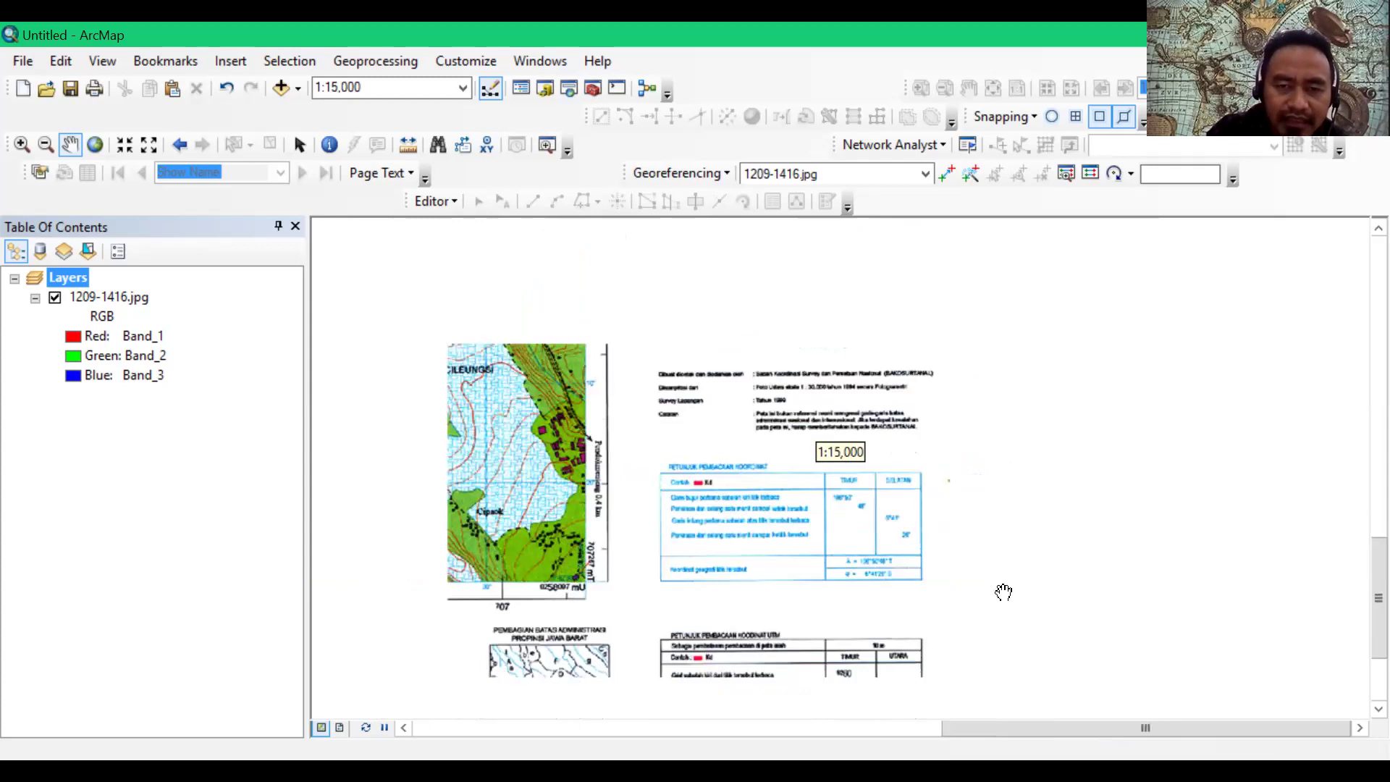
Step: Show the full map sheet and apply WGS 1984 UTM Zone 48S as the Layers data frame's coordinate system
left_click(98, 149)
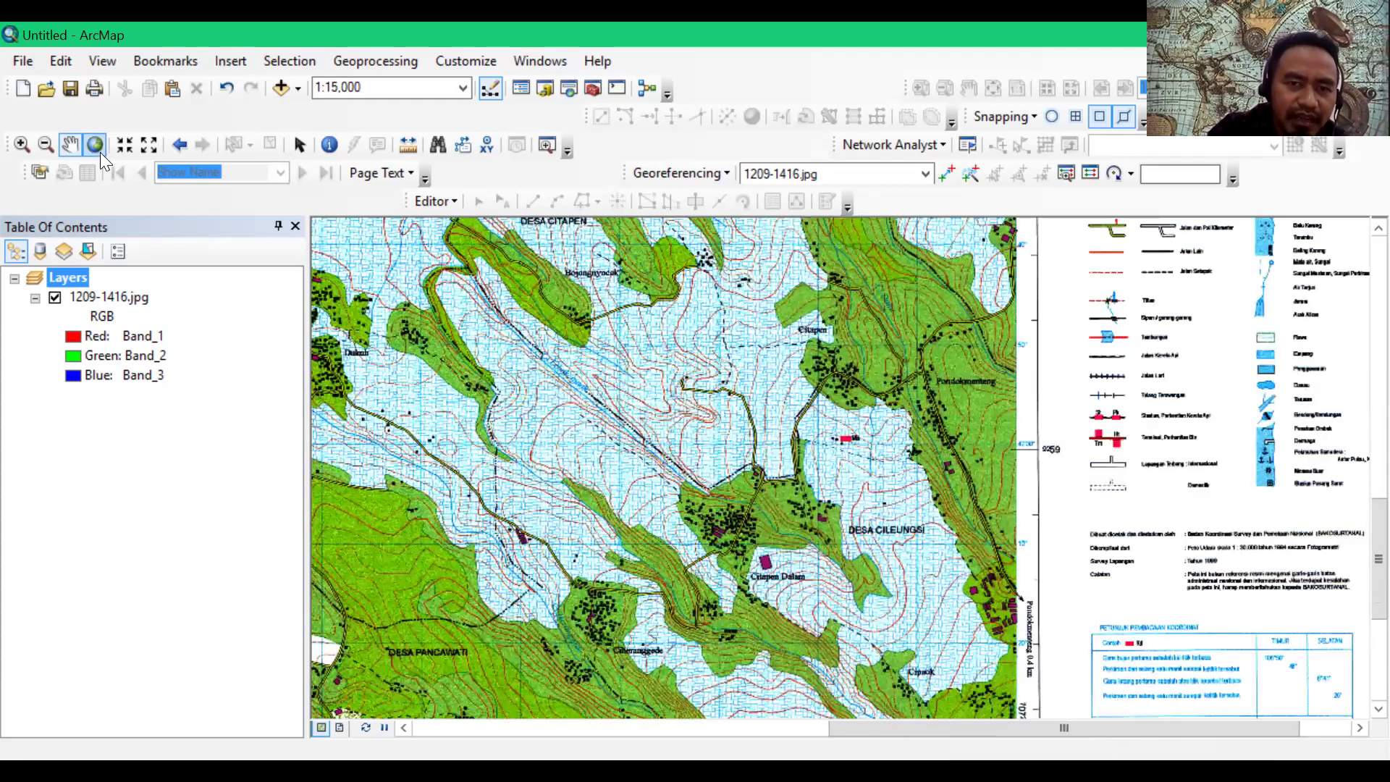
left_click(100, 152)
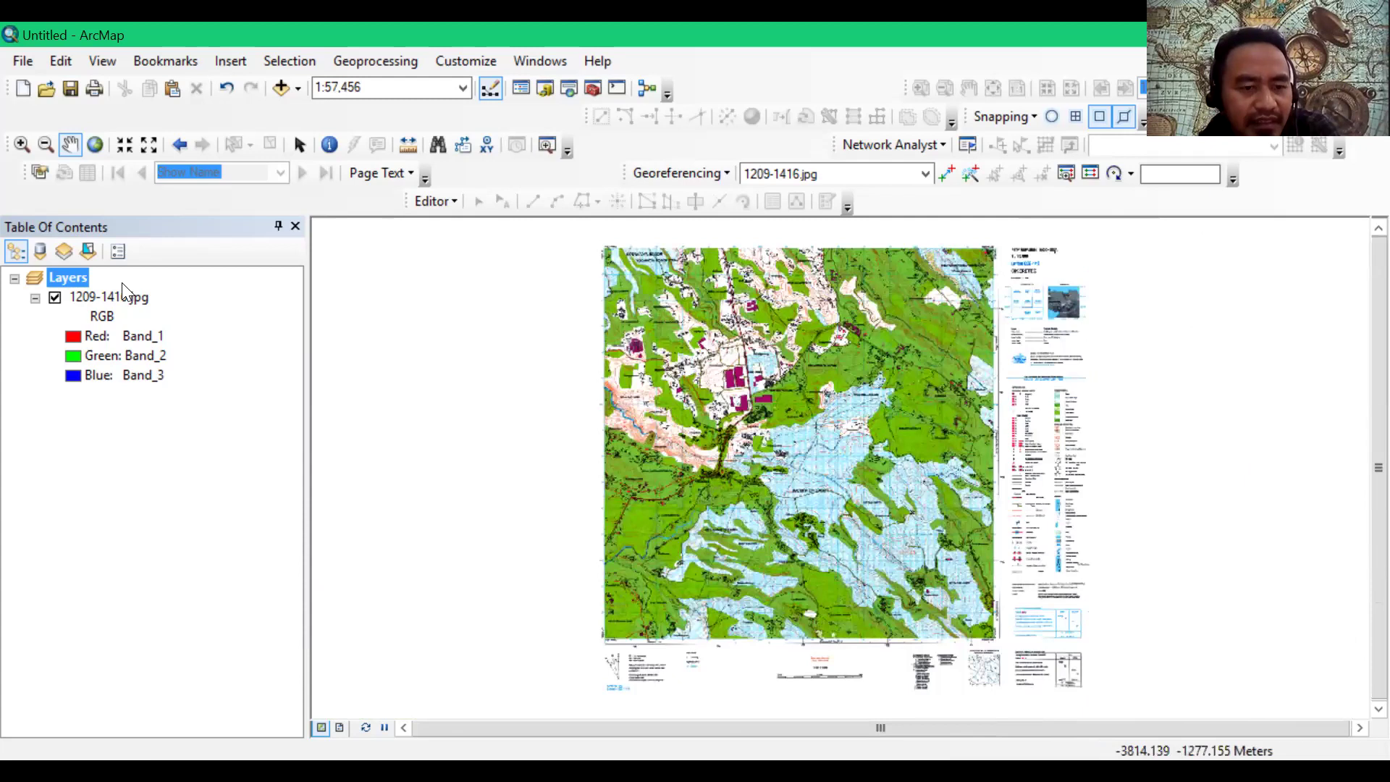
right_click(66, 278)
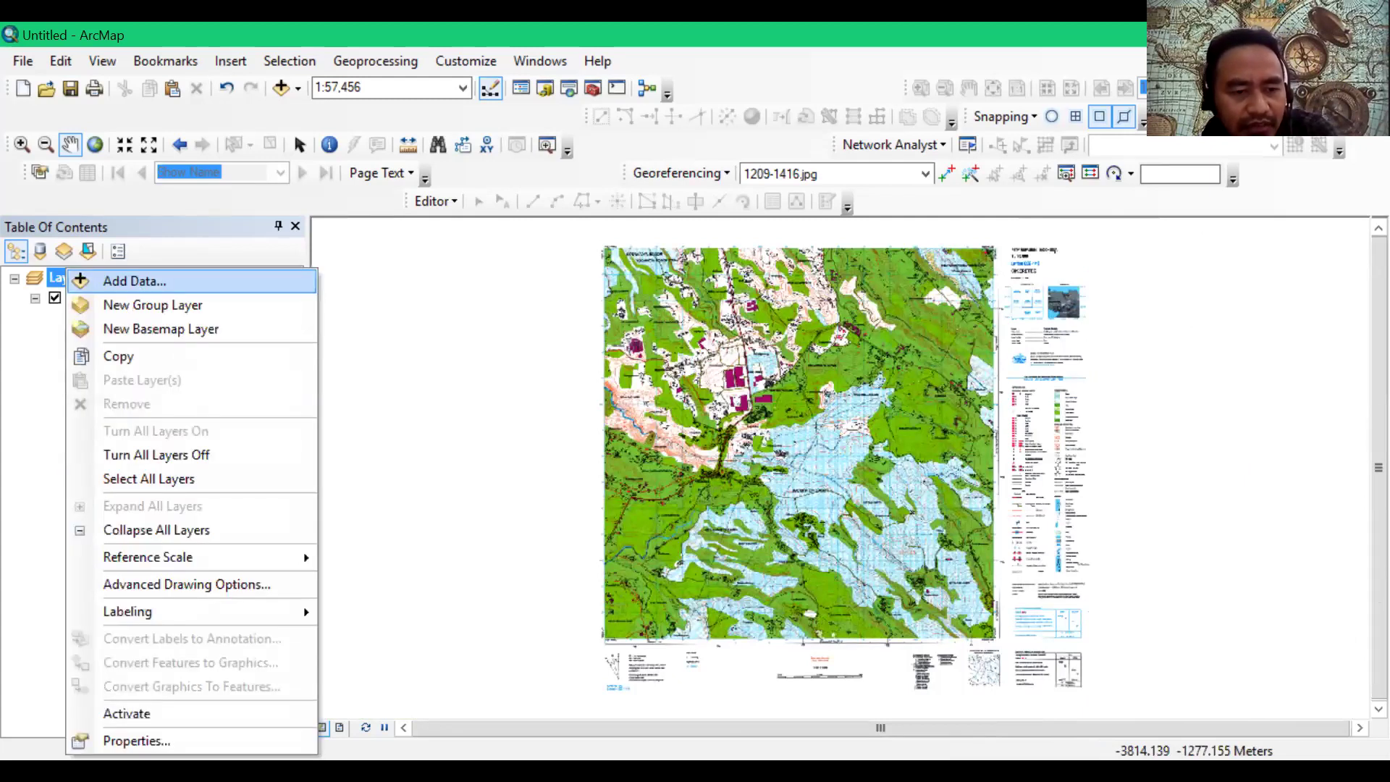
left_click(165, 744)
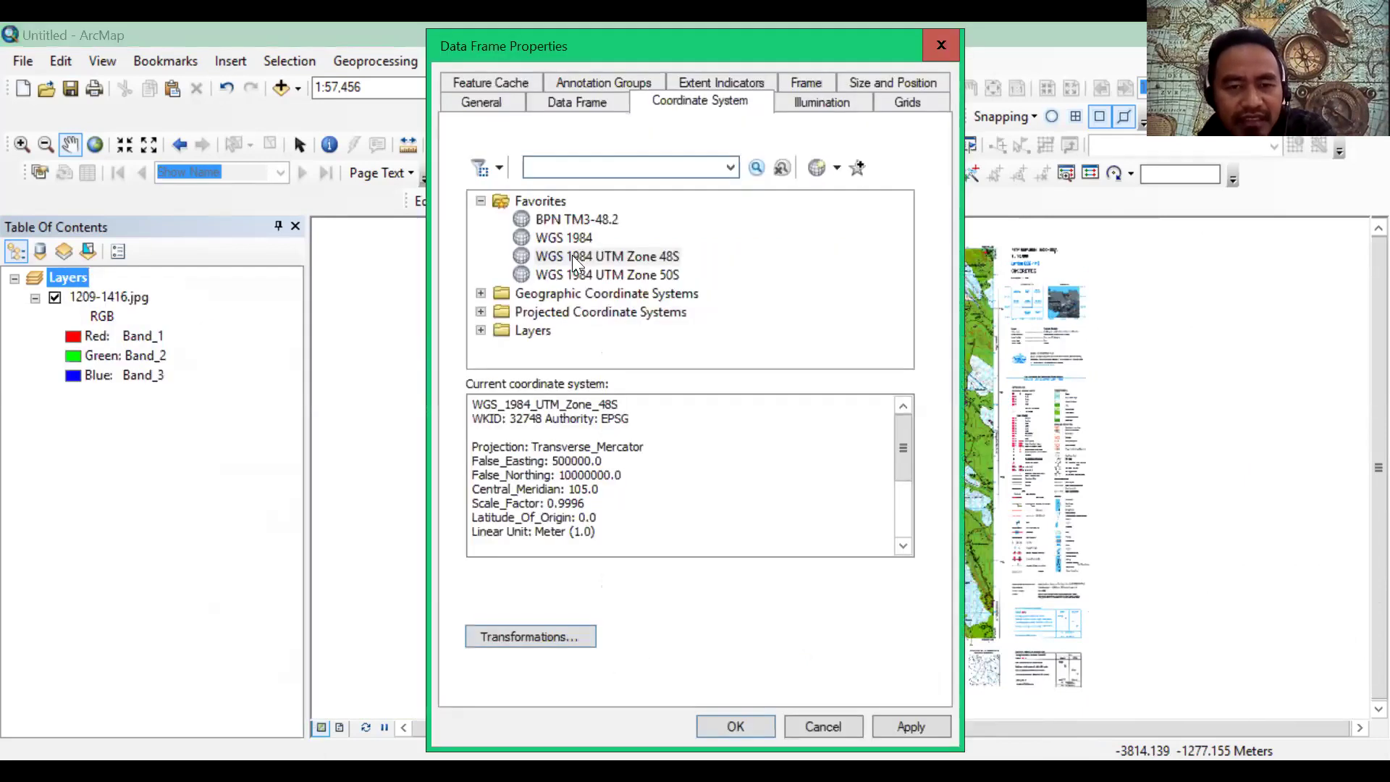
left_click(574, 258)
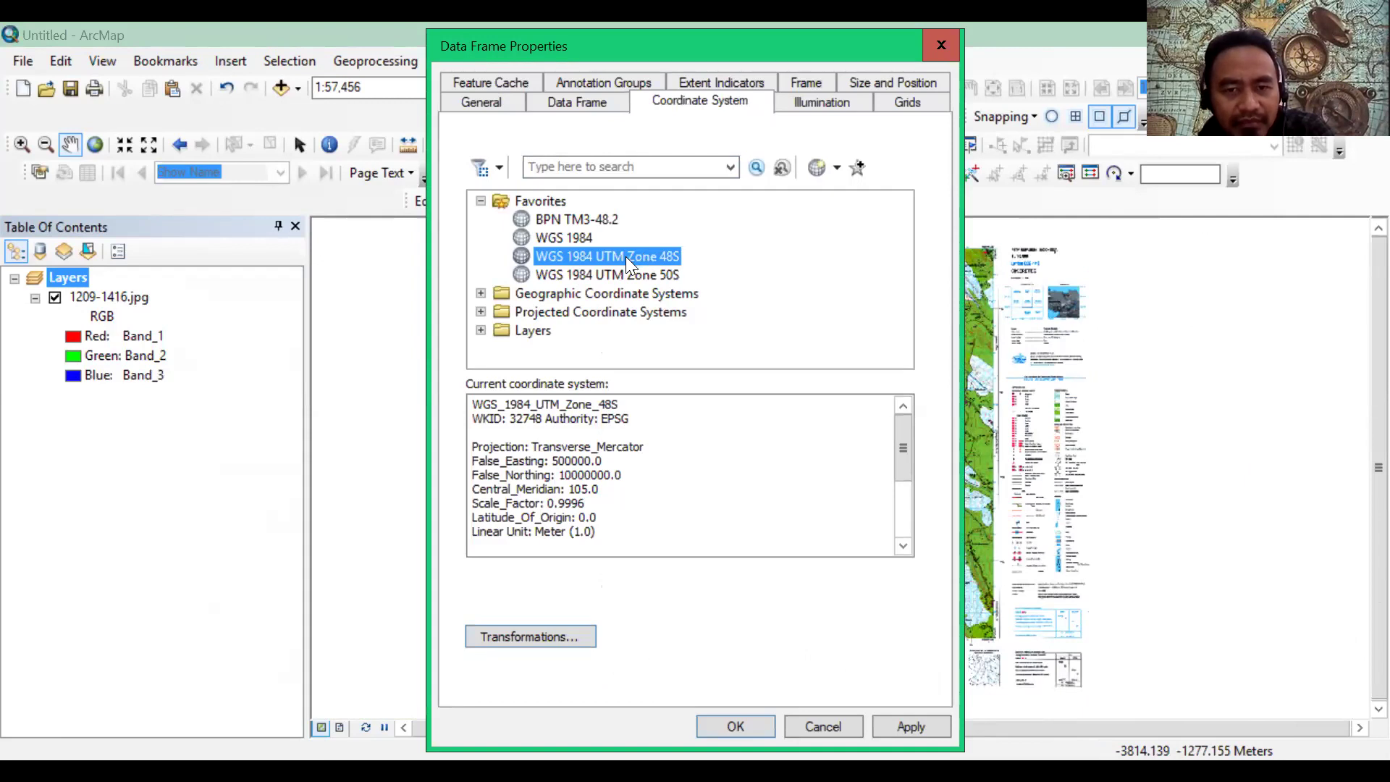
left_click(885, 724)
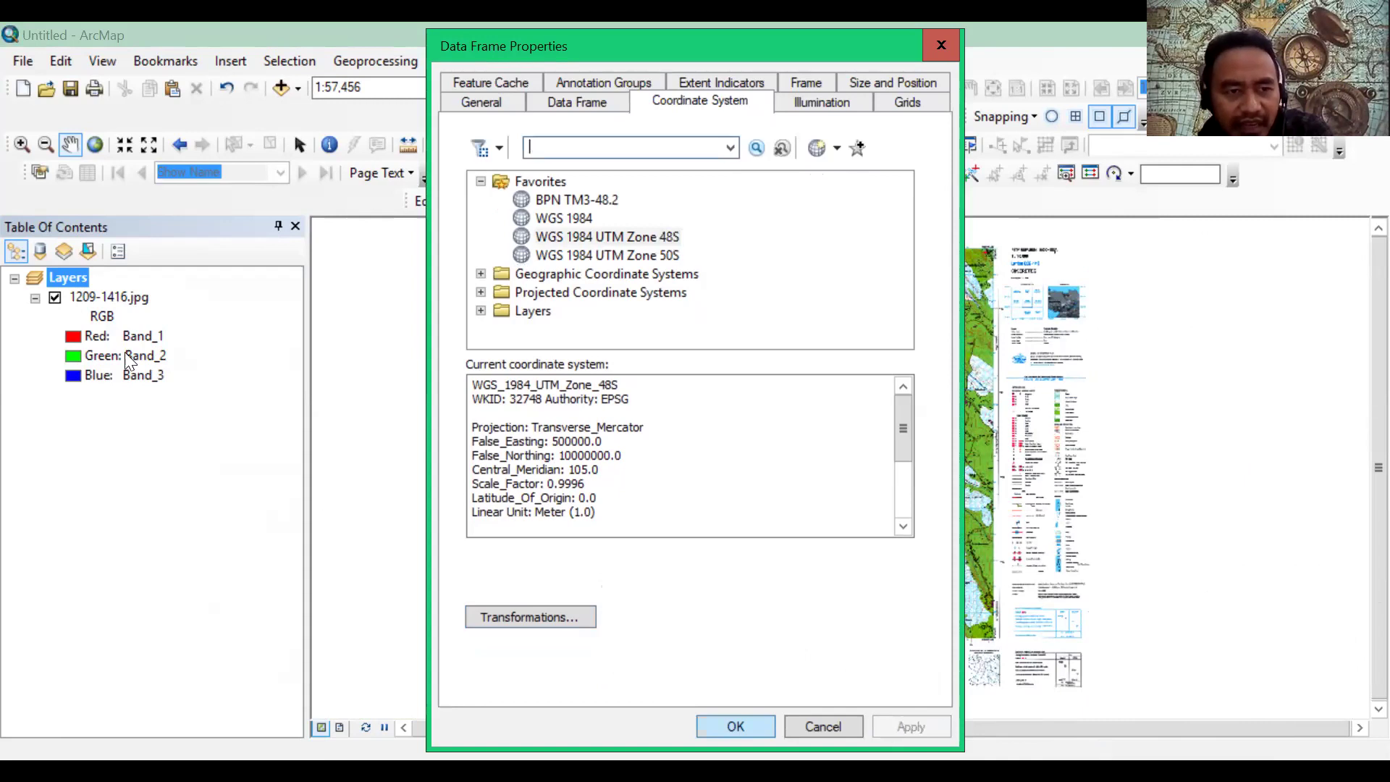
key("Return")
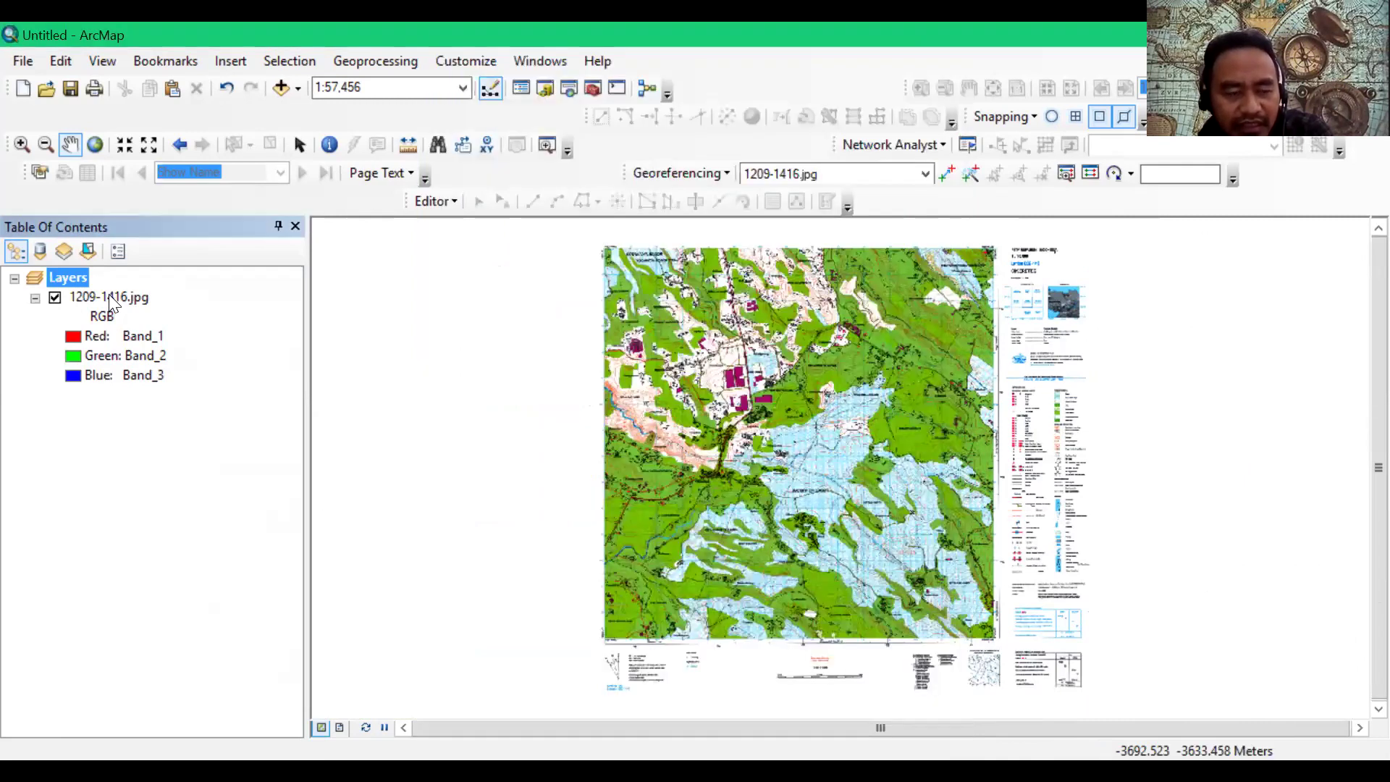
Step: Review the source properties of the 1209-1416.jpg layer down to its Spatial Reference entry
left_click(109, 295)
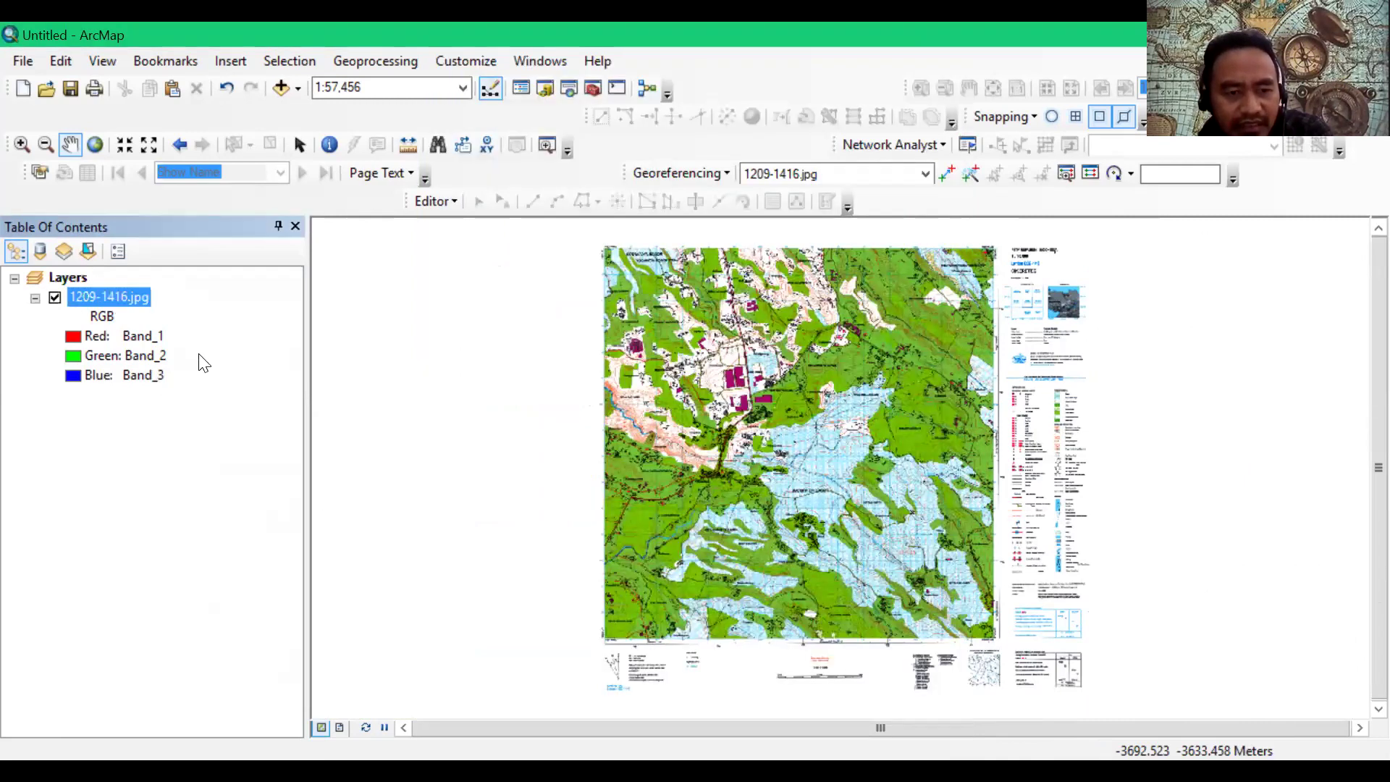
key("shift+F10")
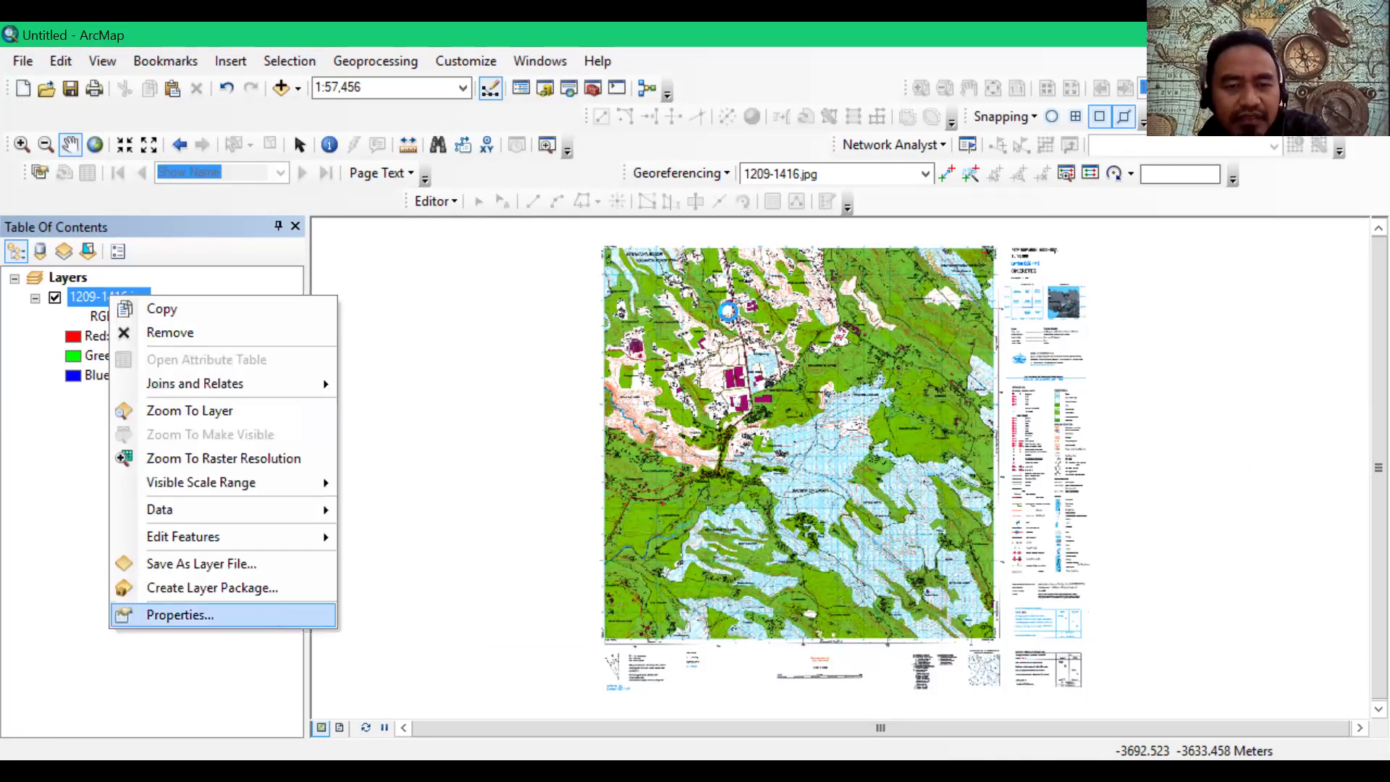
left_click(273, 616)
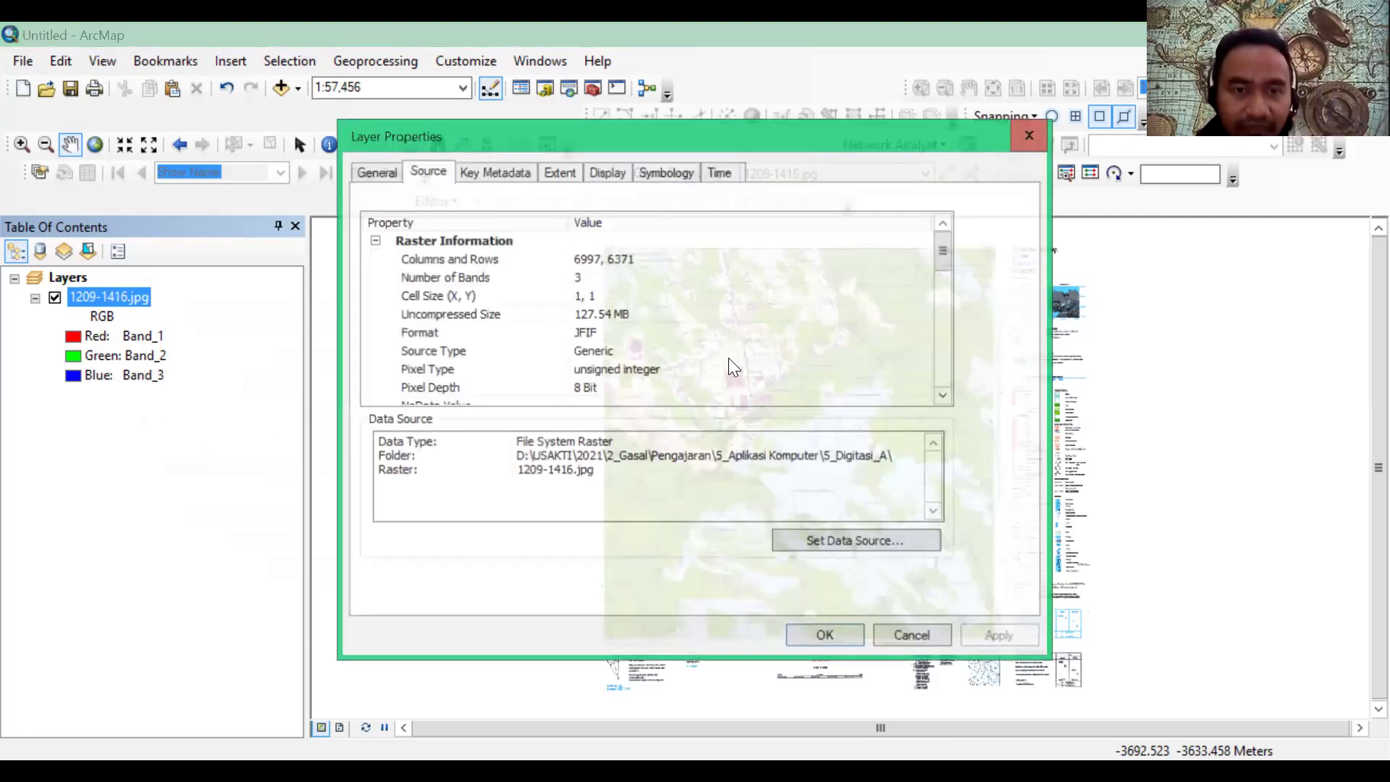
left_click(490, 171)
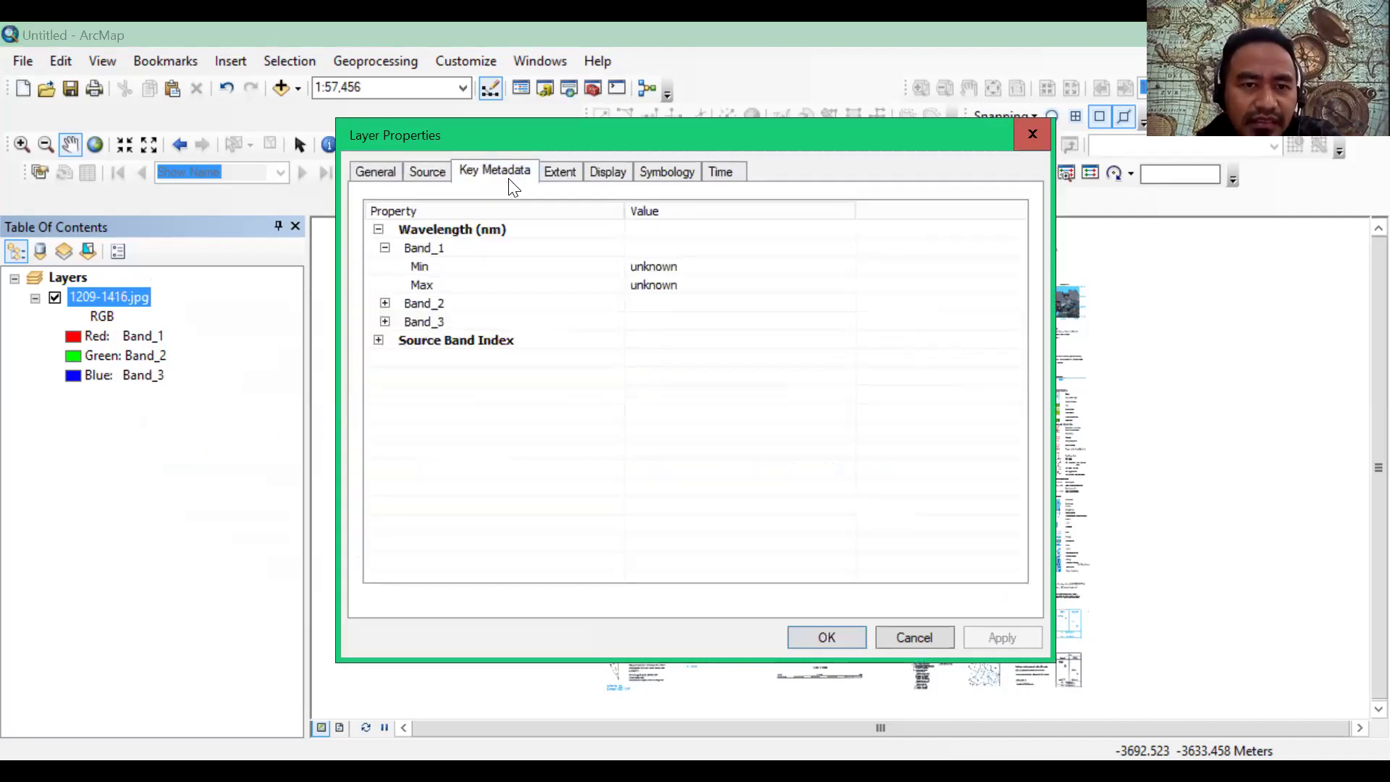
left_click(436, 177)
scroll(575, 319, "down", 2)
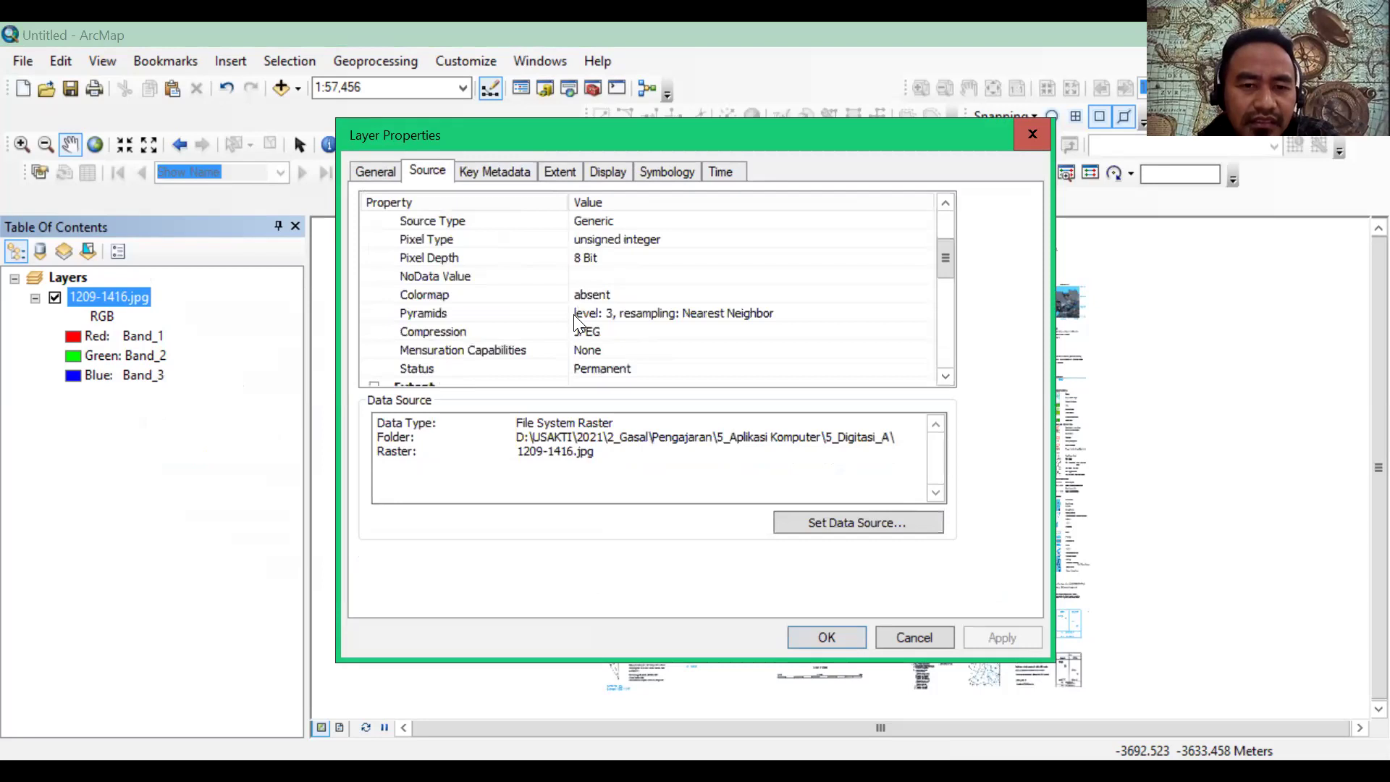
scroll(575, 318, "down", 3)
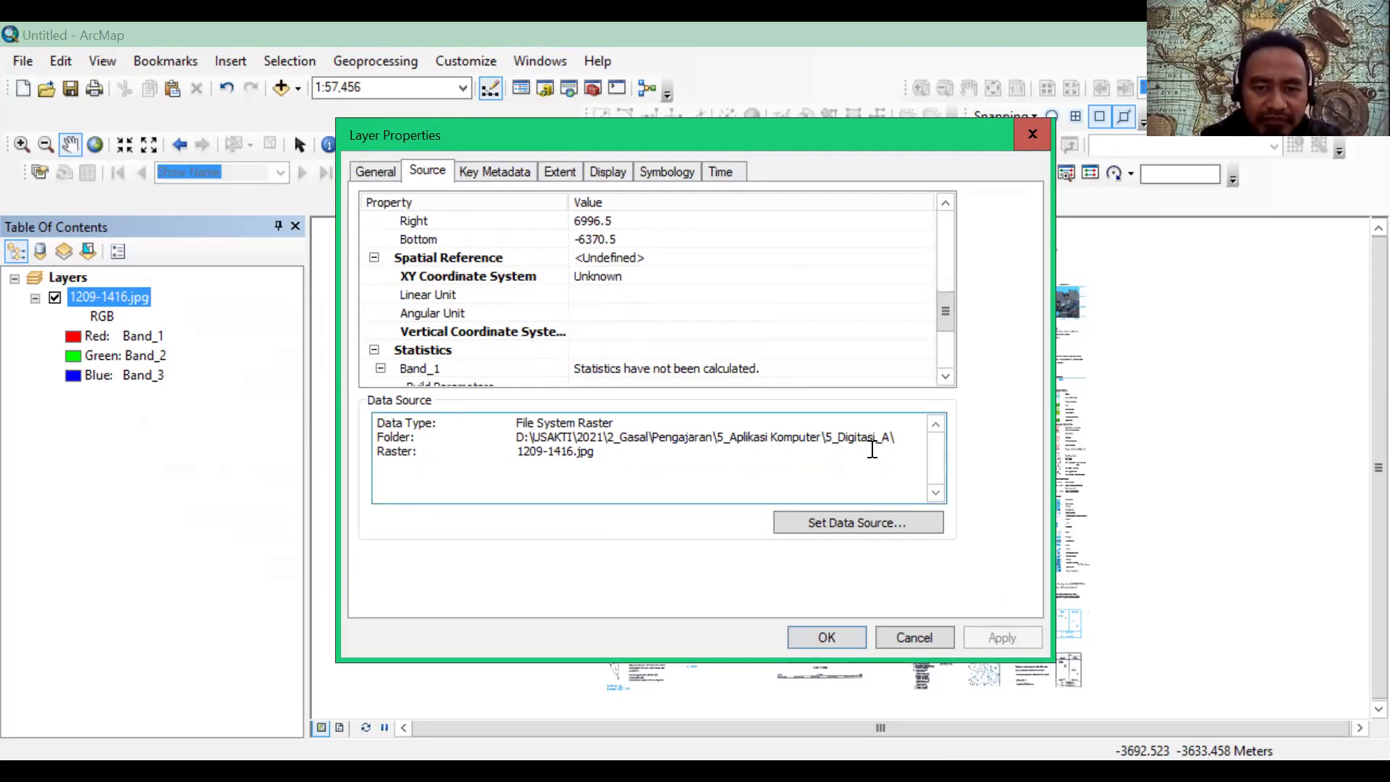
left_click(566, 259)
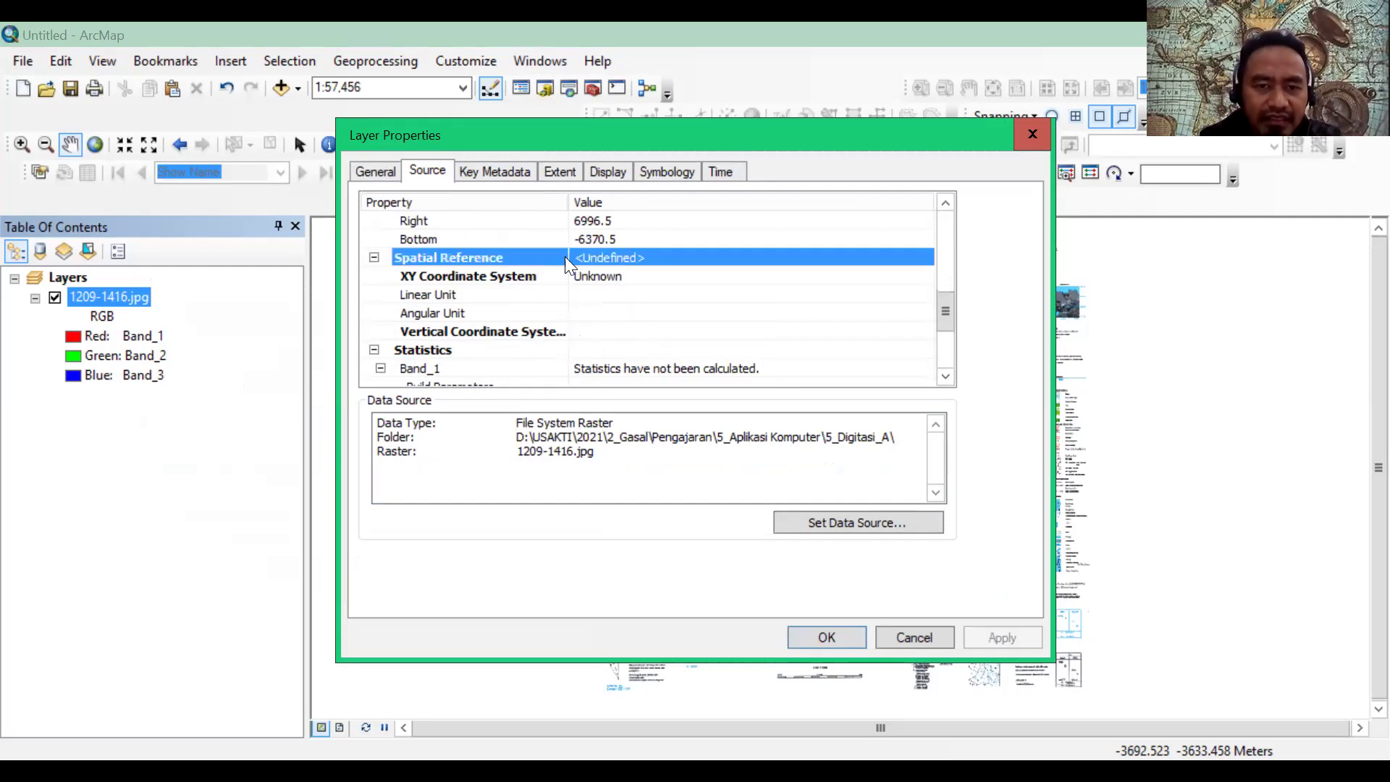
left_click(801, 529)
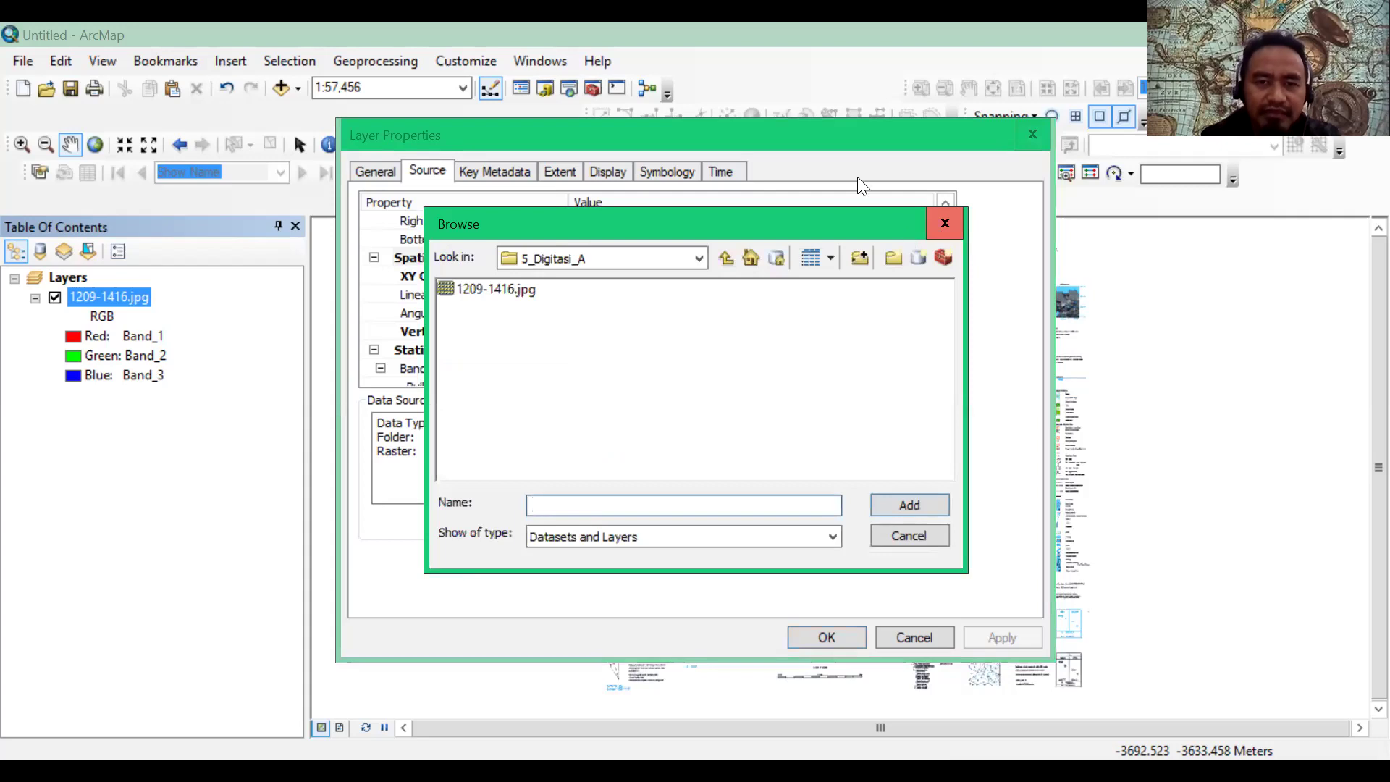
key("Escape")
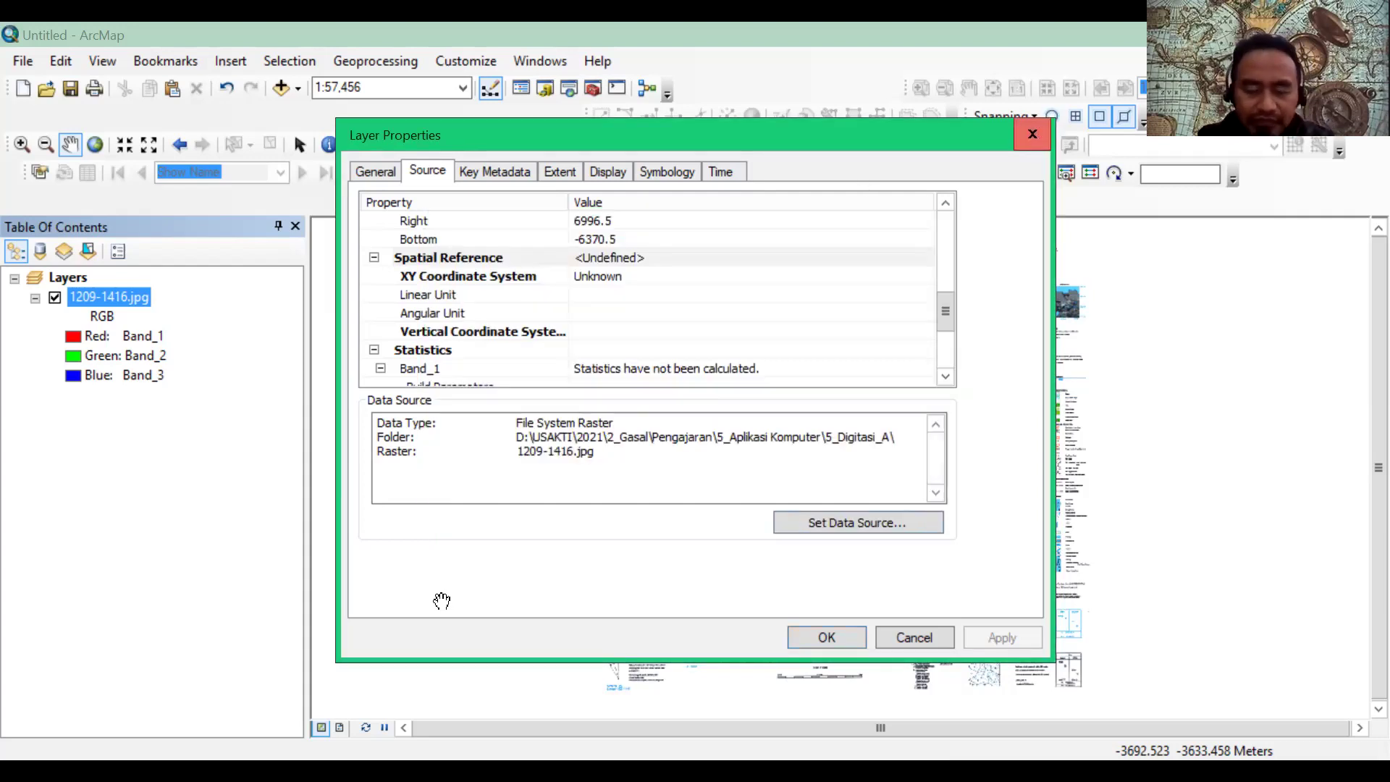
key("Escape")
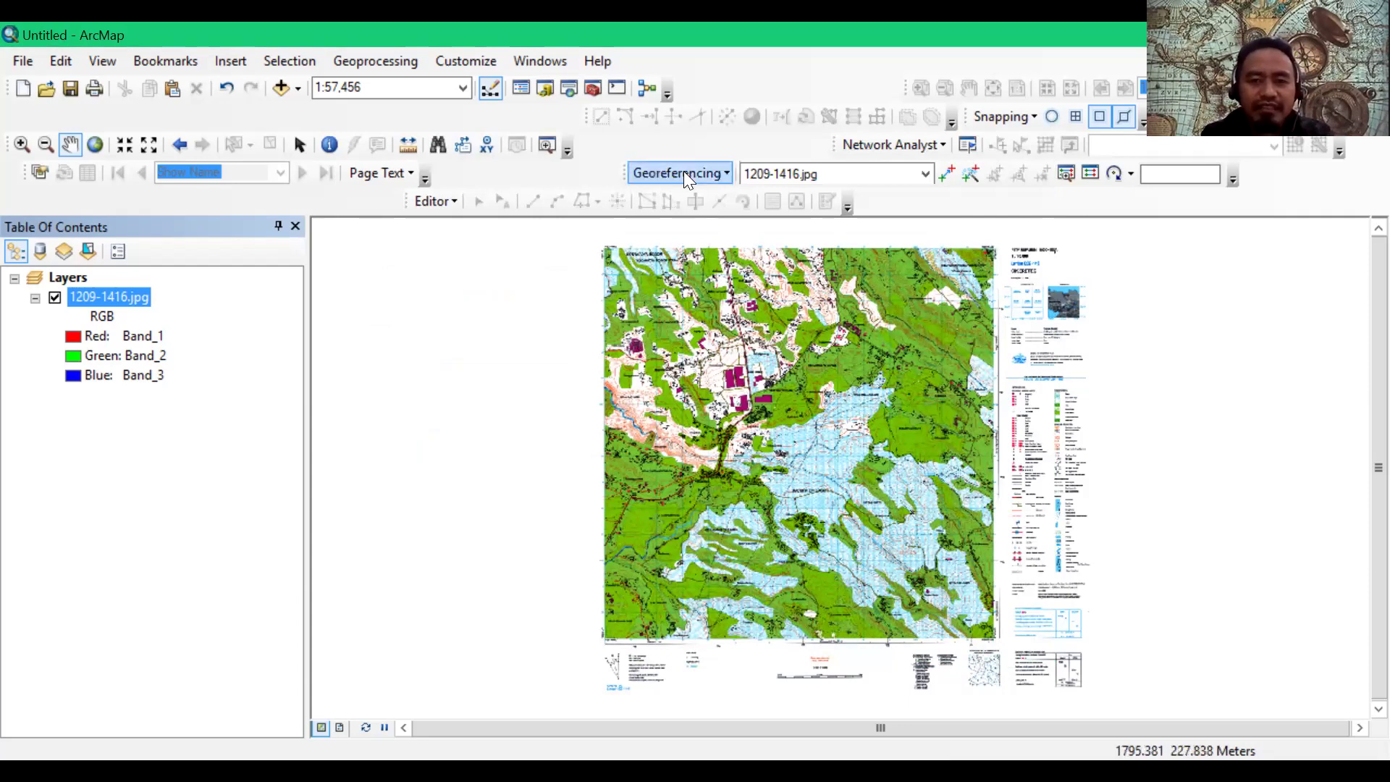
Step: Hide the Georeferencing toolbar, show it again, and look over its available commands
right_click(1109, 52)
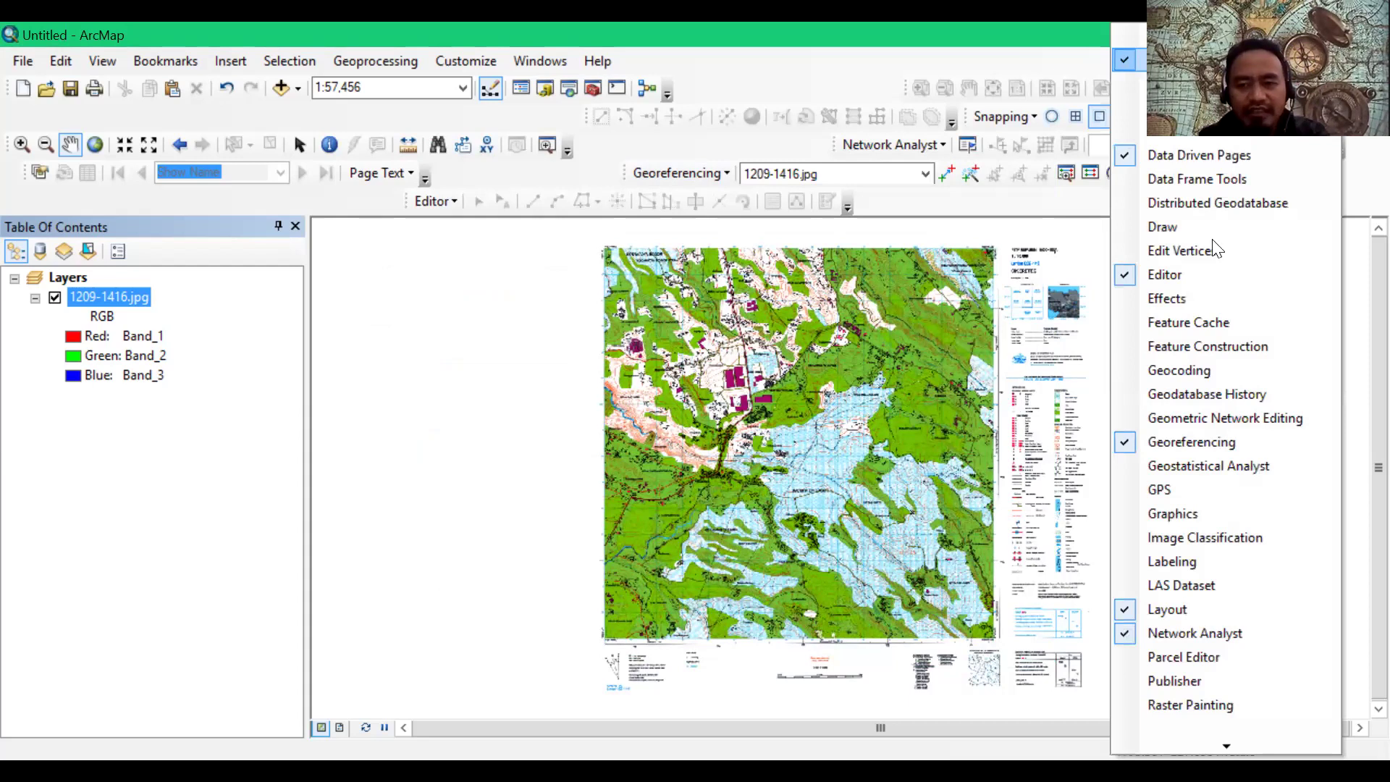
left_click(1161, 443)
right_click(1103, 58)
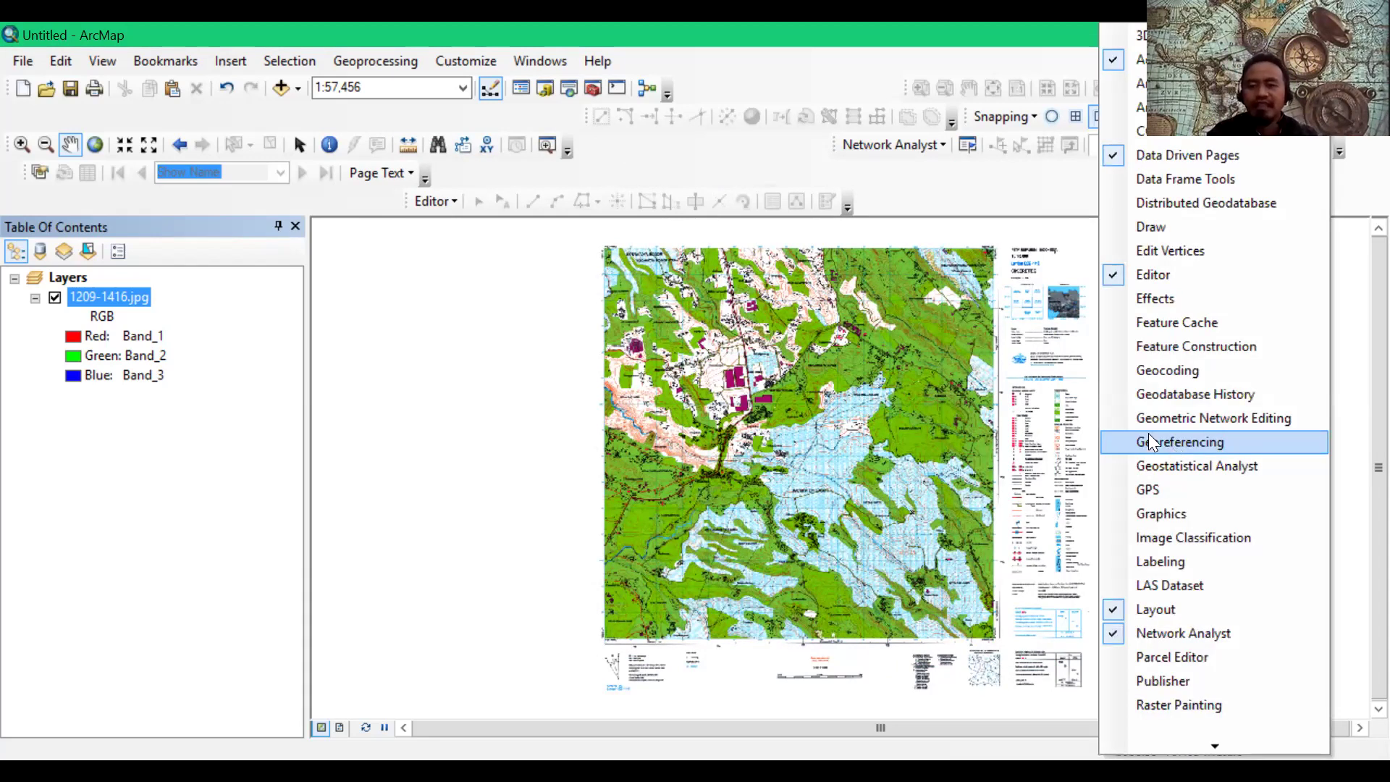
left_click(1118, 442)
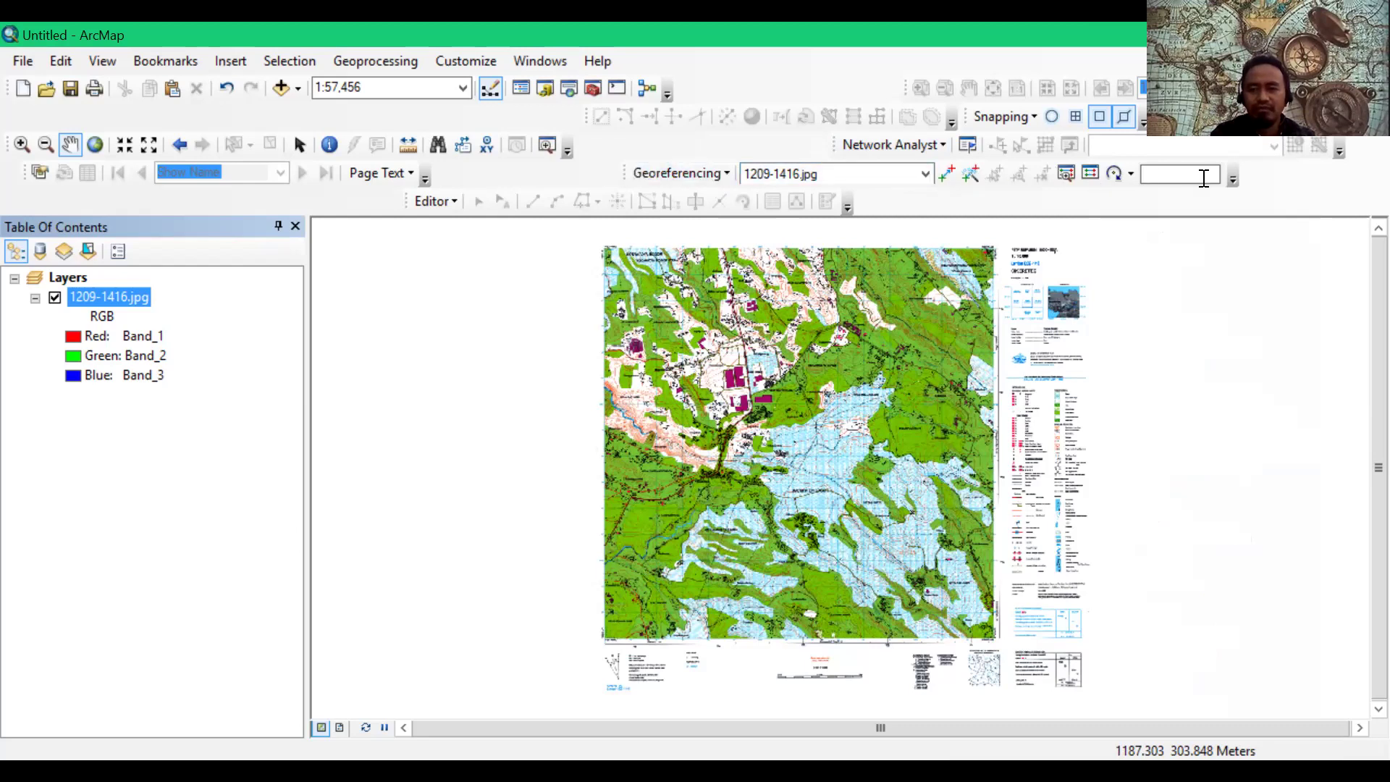
left_click(726, 172)
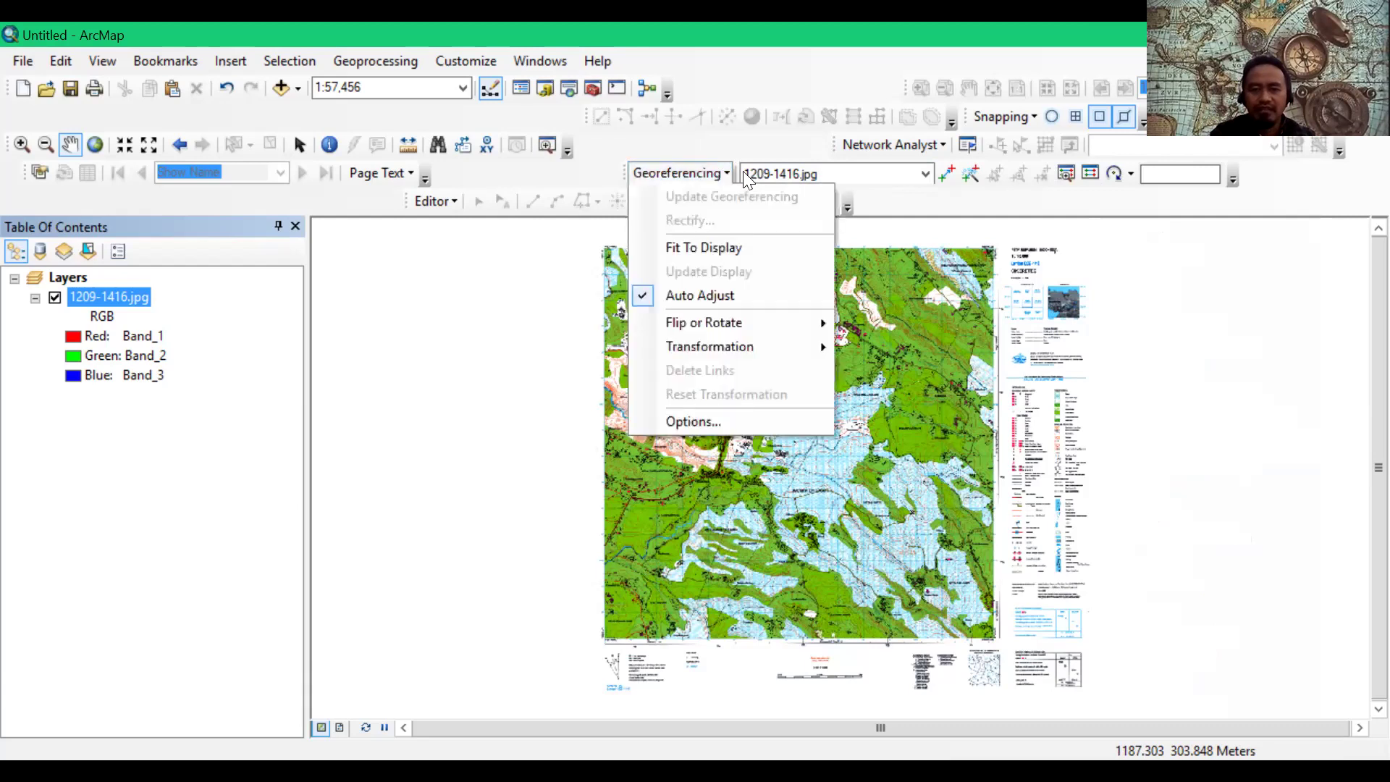
left_click(744, 174)
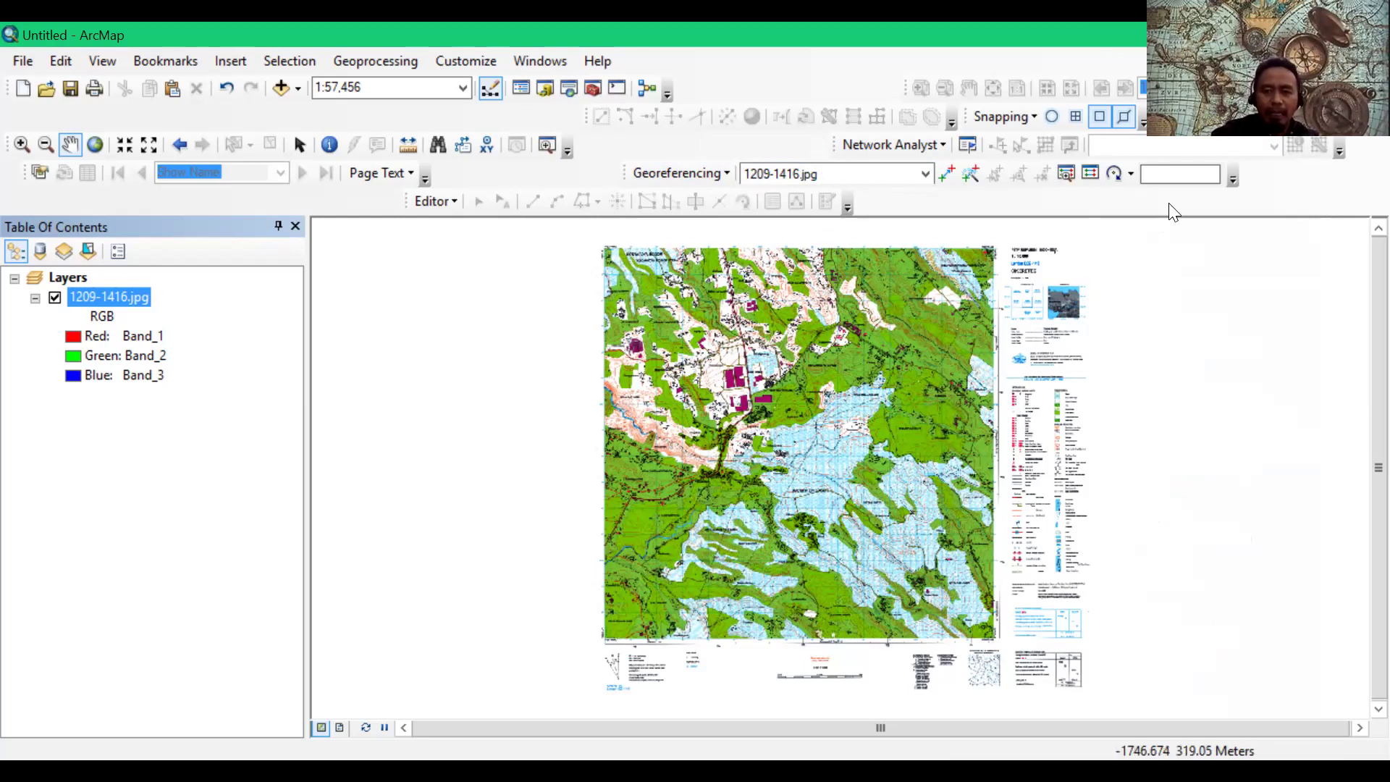
Step: Hide the Editor toolbar and show it again
right_click(1107, 68)
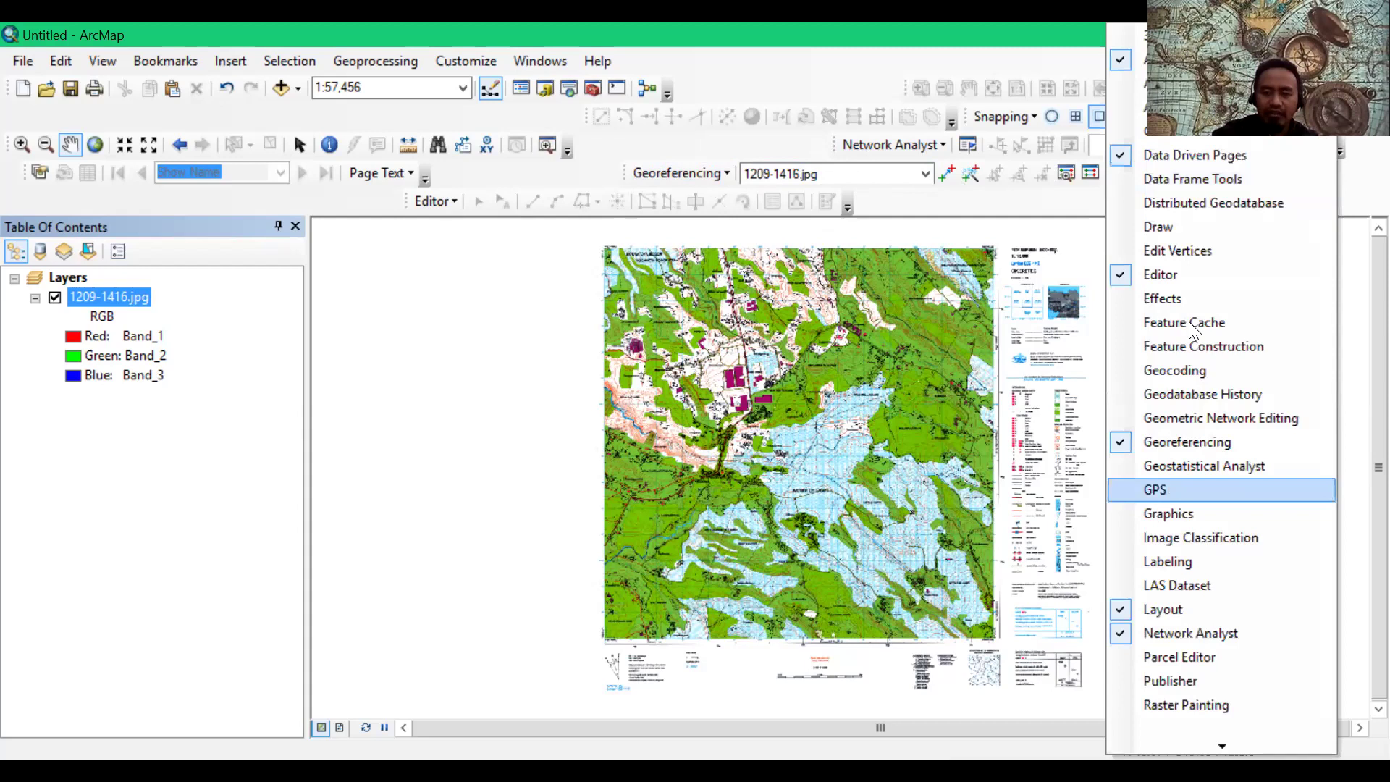
left_click(1182, 278)
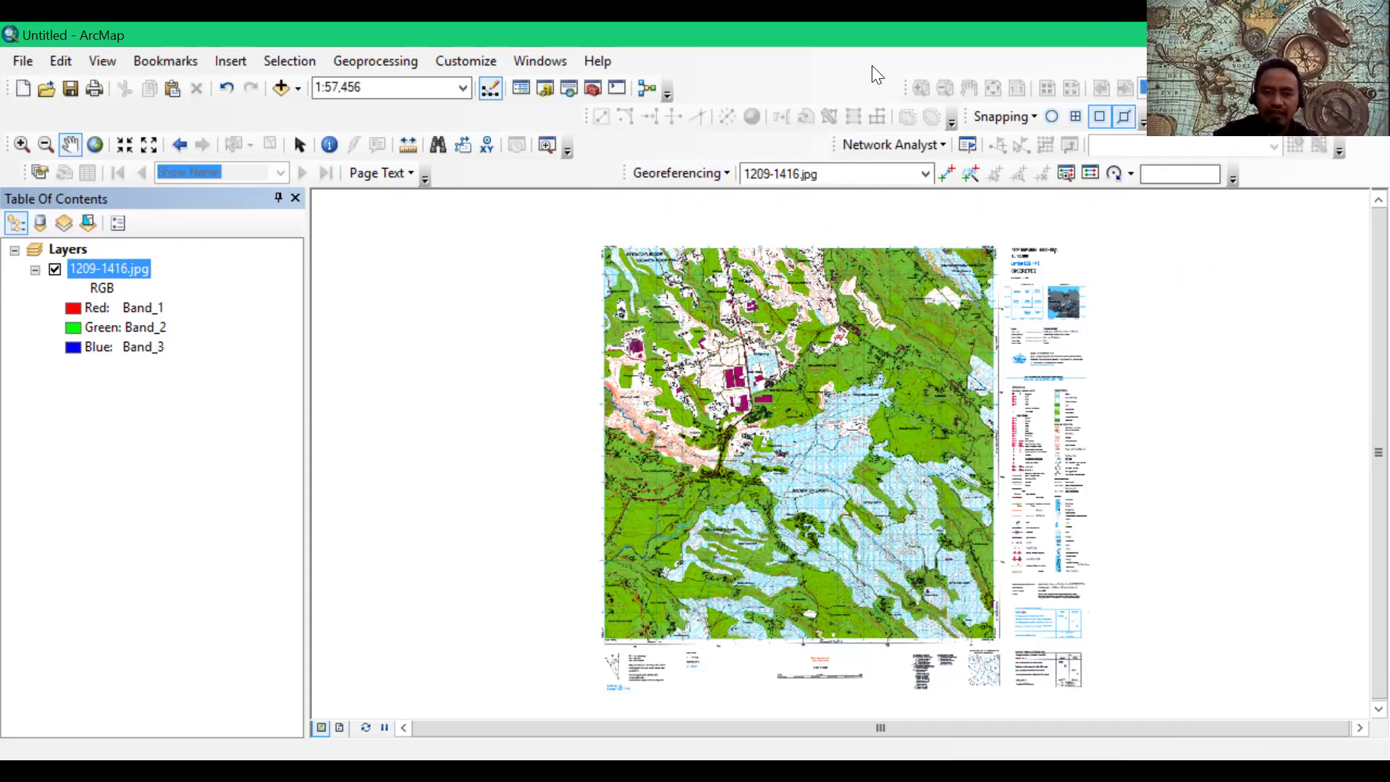
left_click(976, 275)
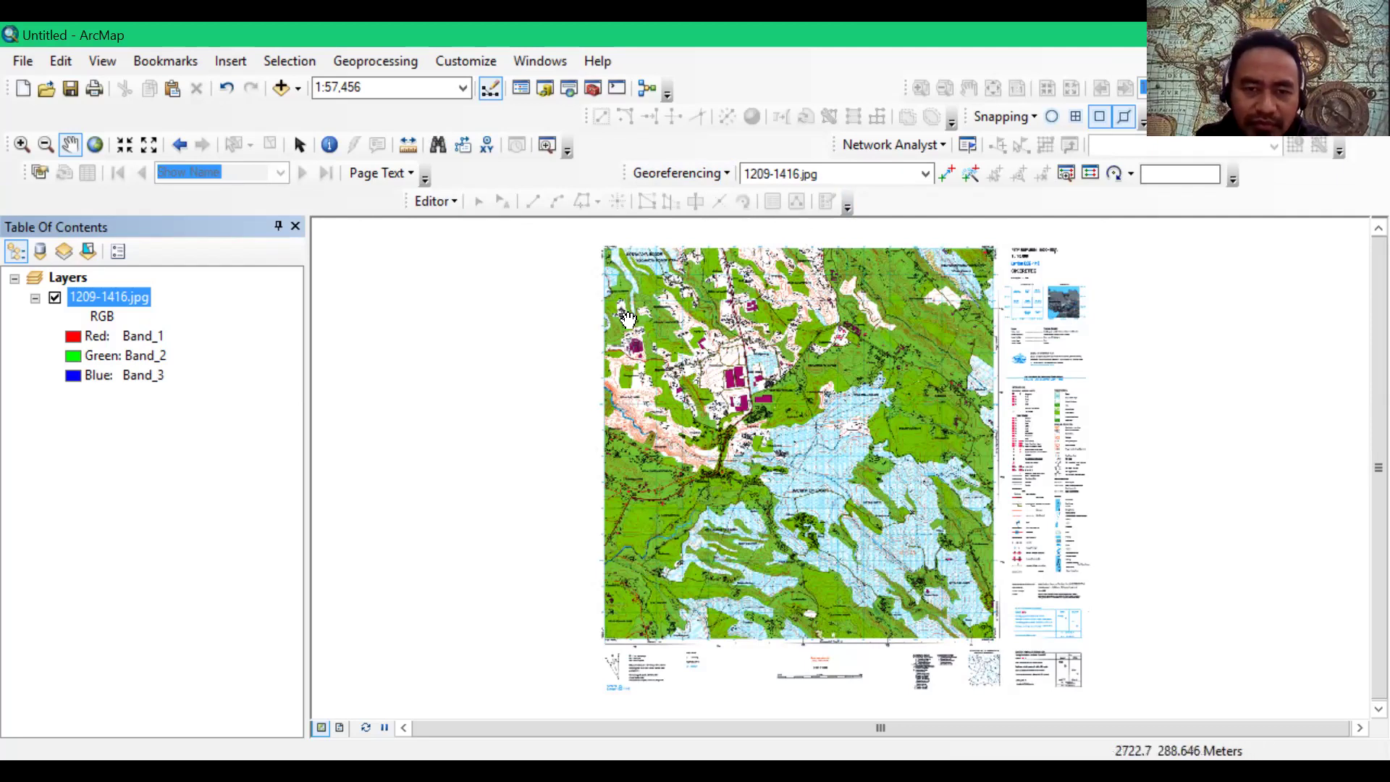
Step: Examine the northwest corner of the map sheet at 1:2,500, with its printed UTM and geographic coordinates
scroll(626, 312, "up", 1)
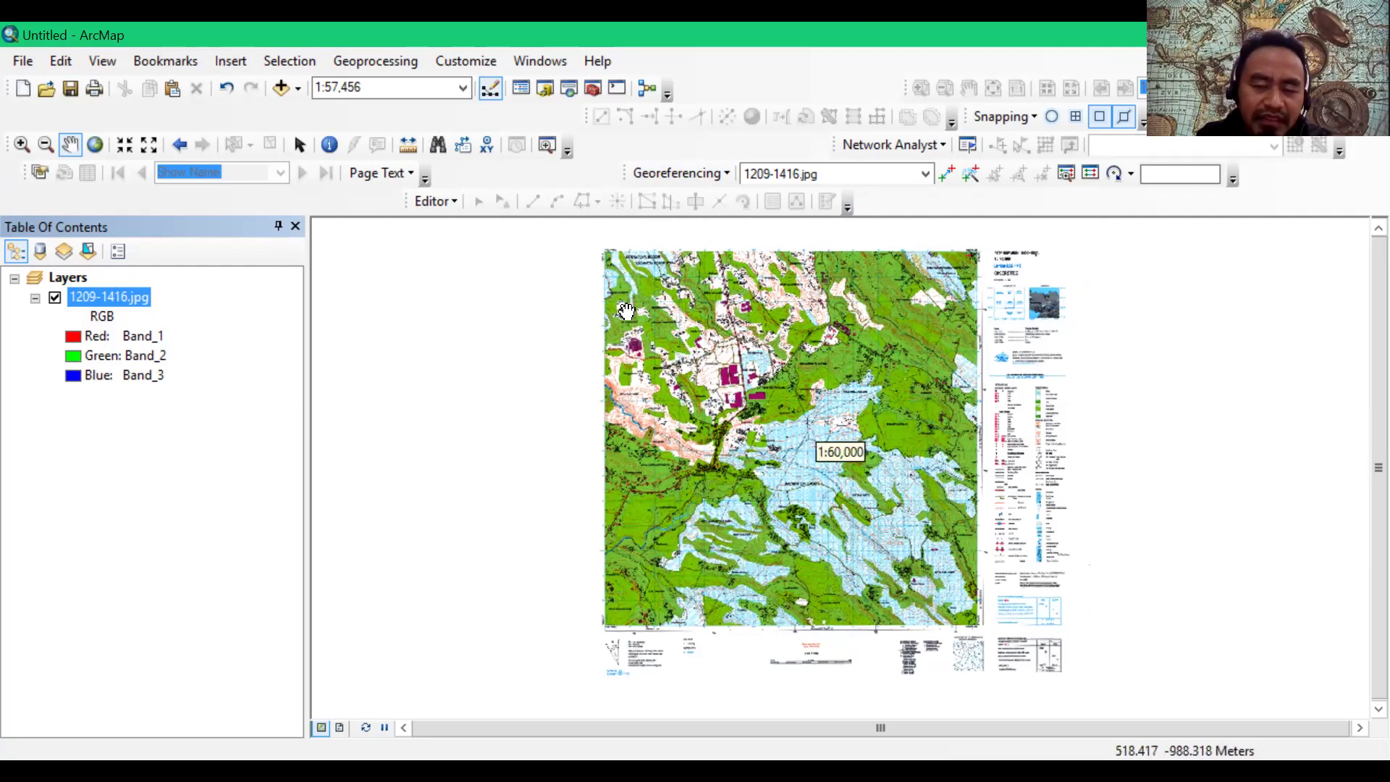
scroll(626, 312, "up", 1)
scroll(627, 311, "down", 1)
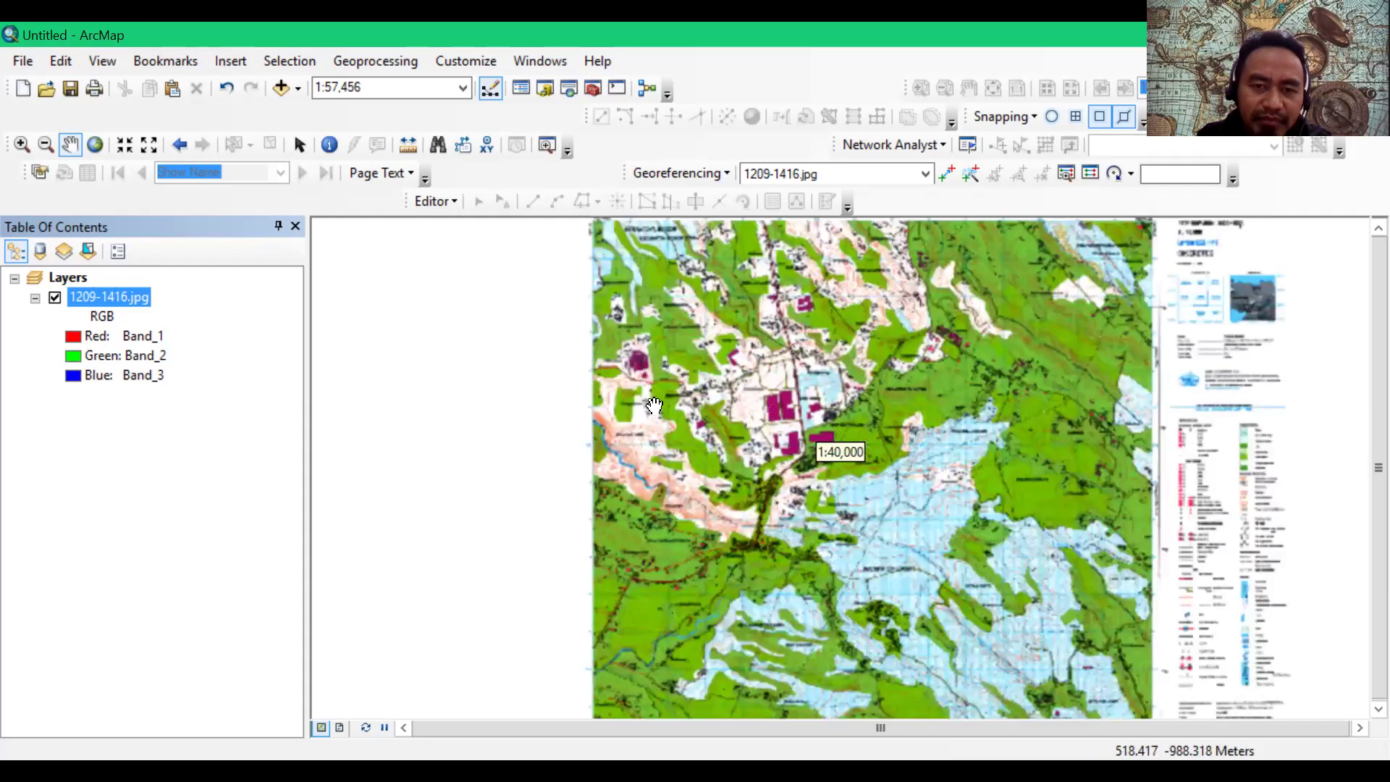
scroll(731, 398, "down", 1)
scroll(746, 400, "down", 2)
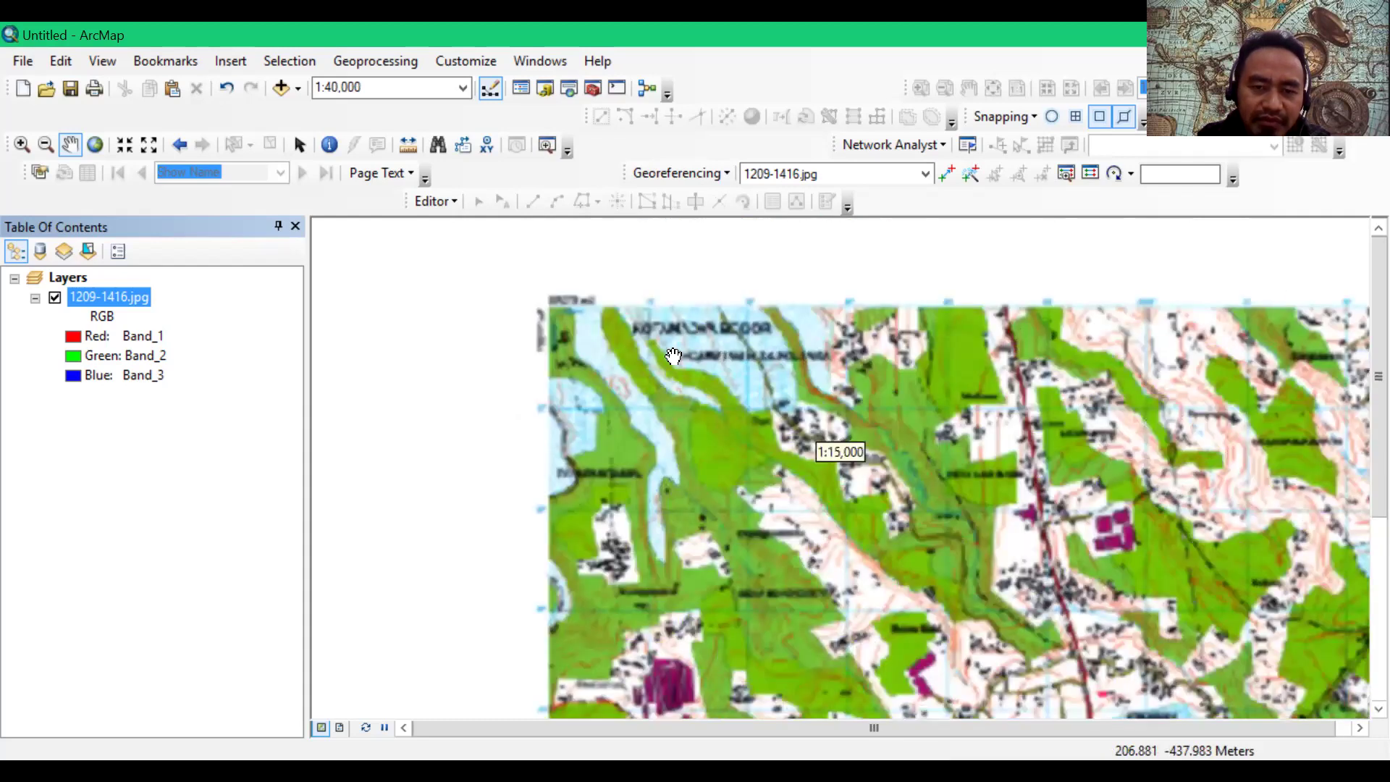
scroll(673, 357, "down", 2)
scroll(605, 364, "up", 2)
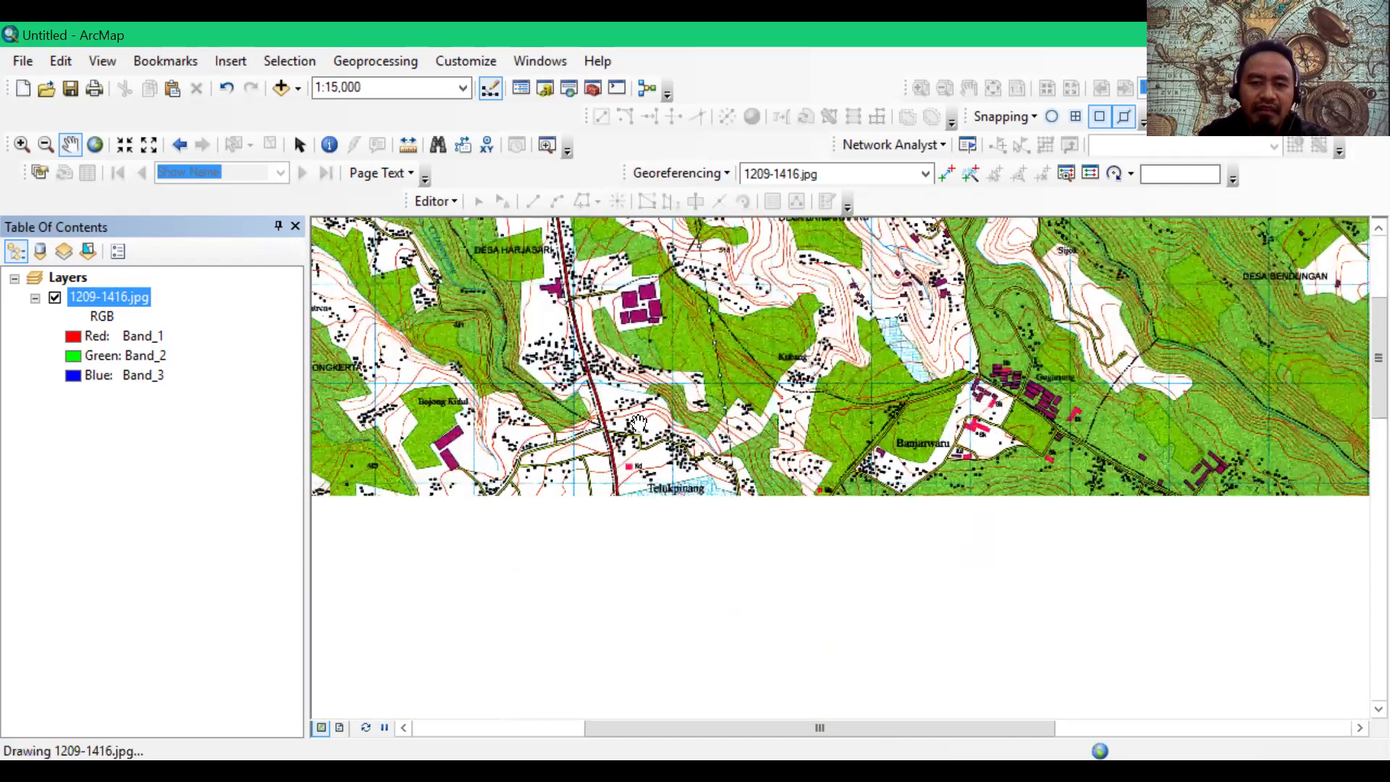
left_click_drag(458, 313, 791, 500)
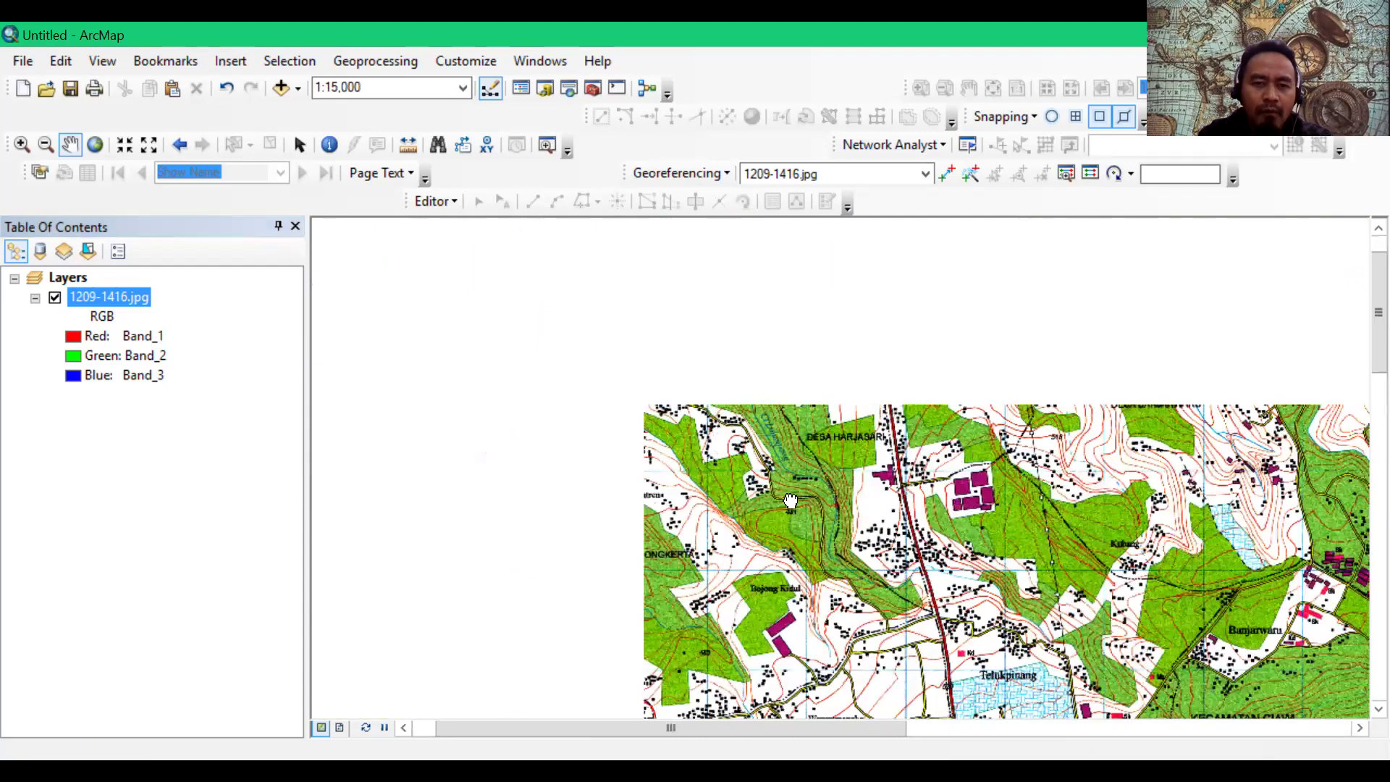
scroll(702, 474, "up", 2)
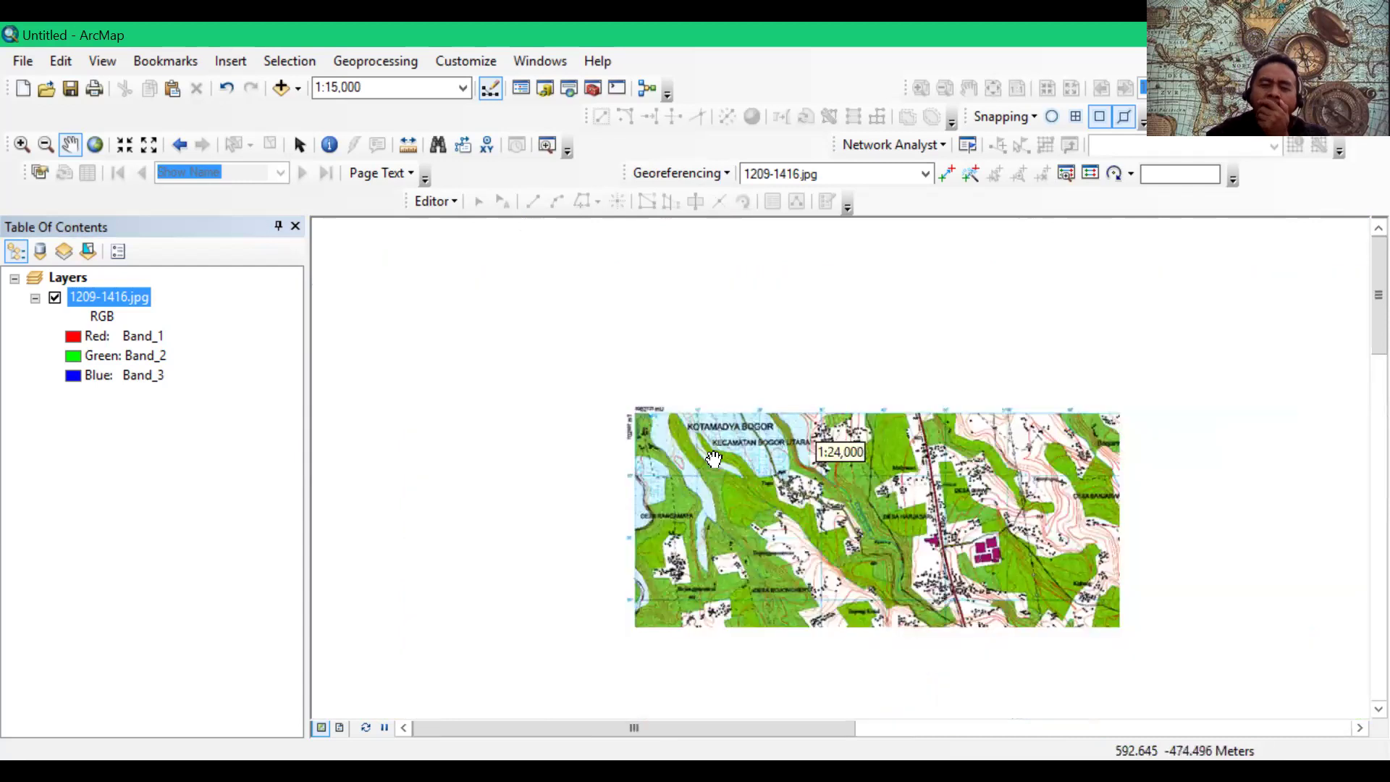
scroll(716, 455, "down", 2)
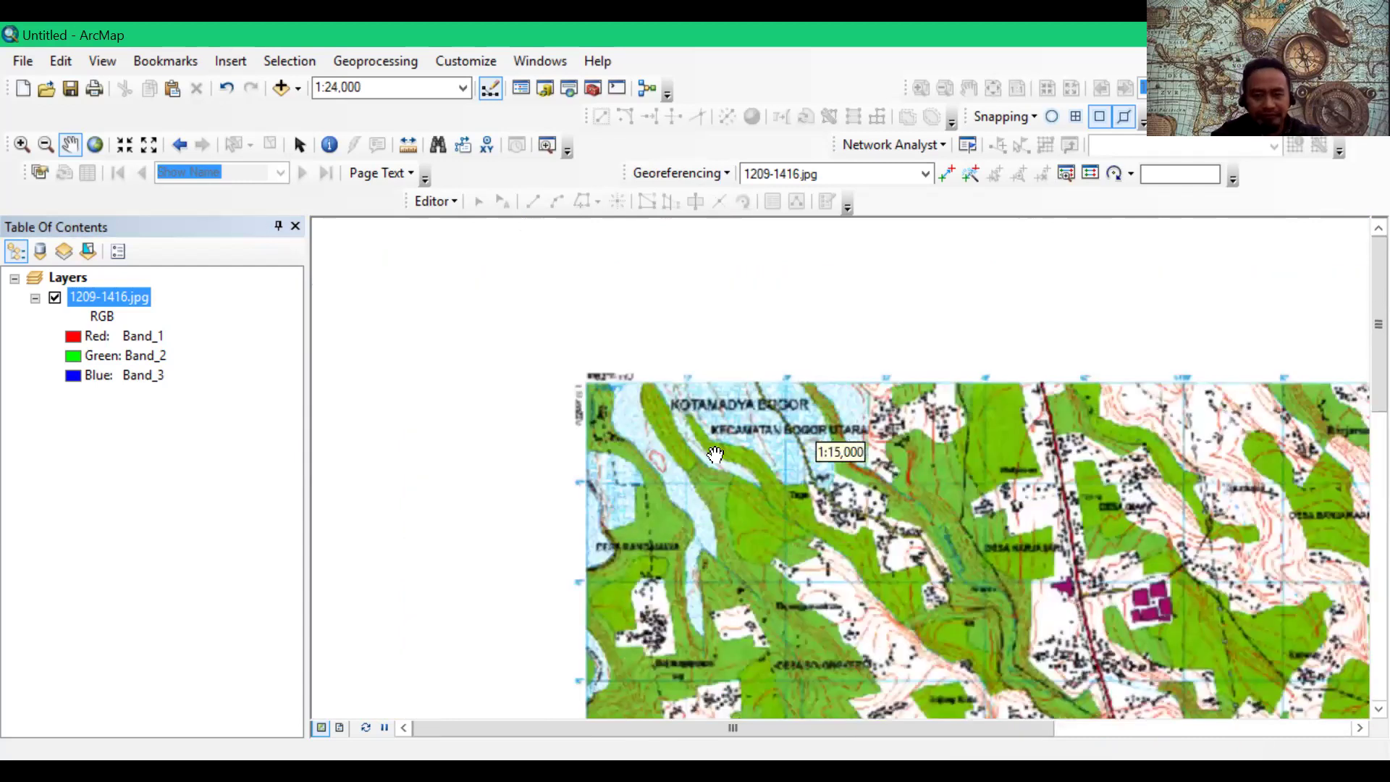
scroll(716, 455, "down", 1)
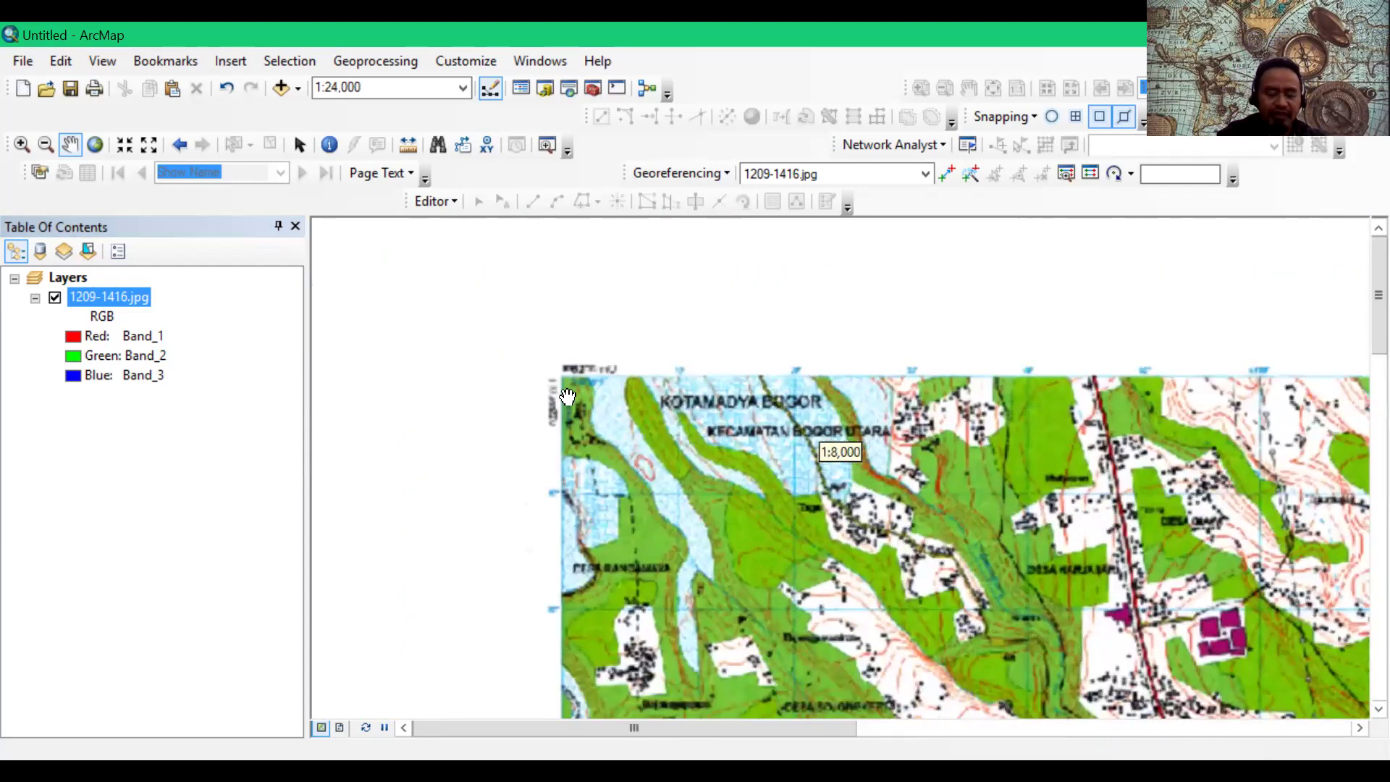
scroll(568, 396, "down", 3)
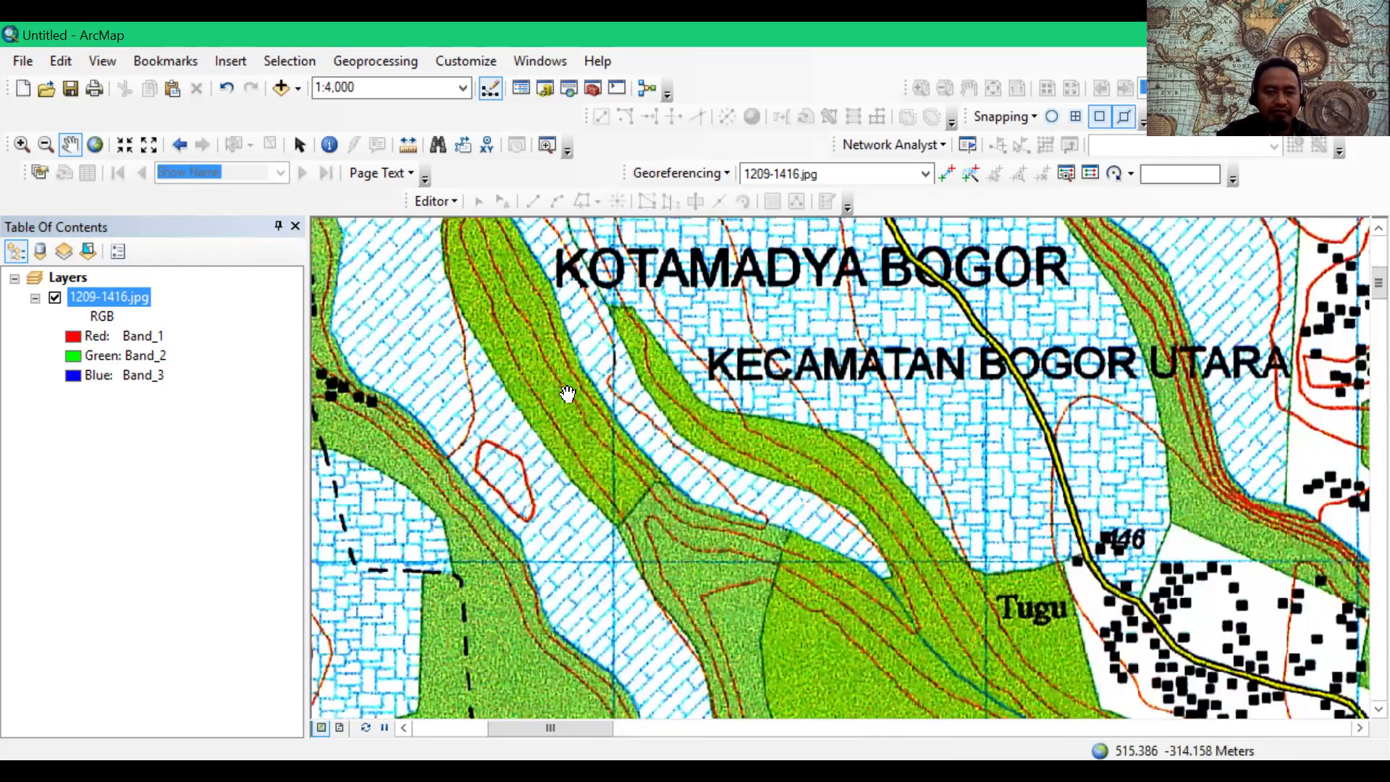
left_click_drag(567, 397, 921, 509)
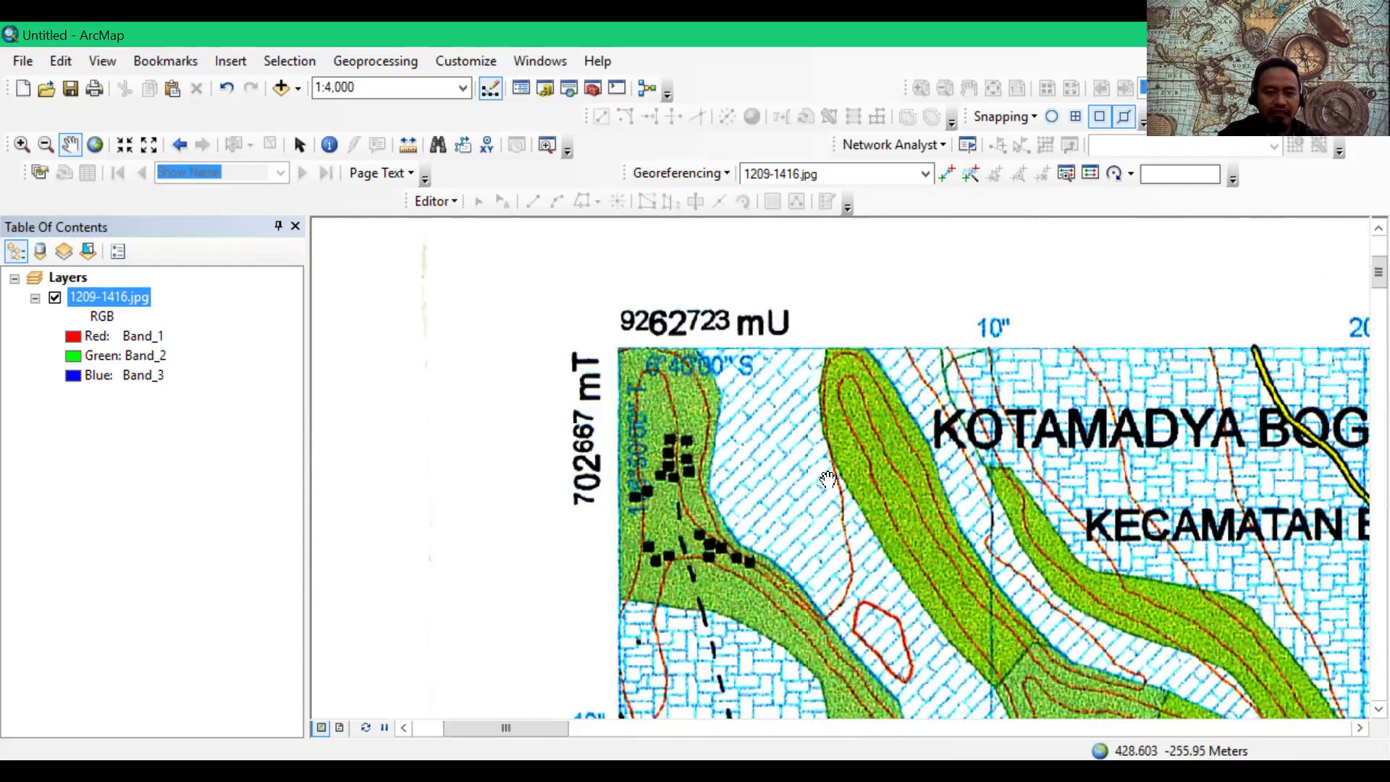
scroll(839, 486, "down", 1)
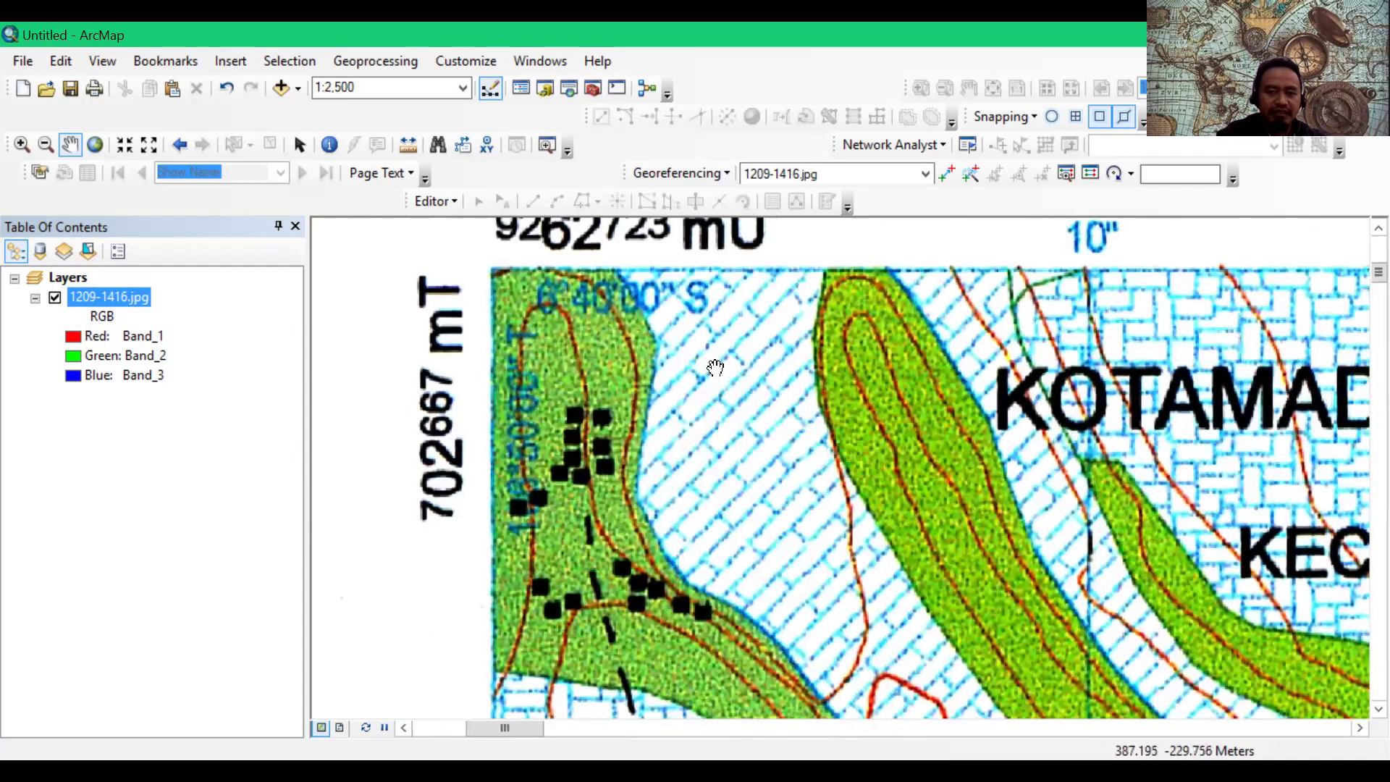
left_click_drag(753, 405, 783, 434)
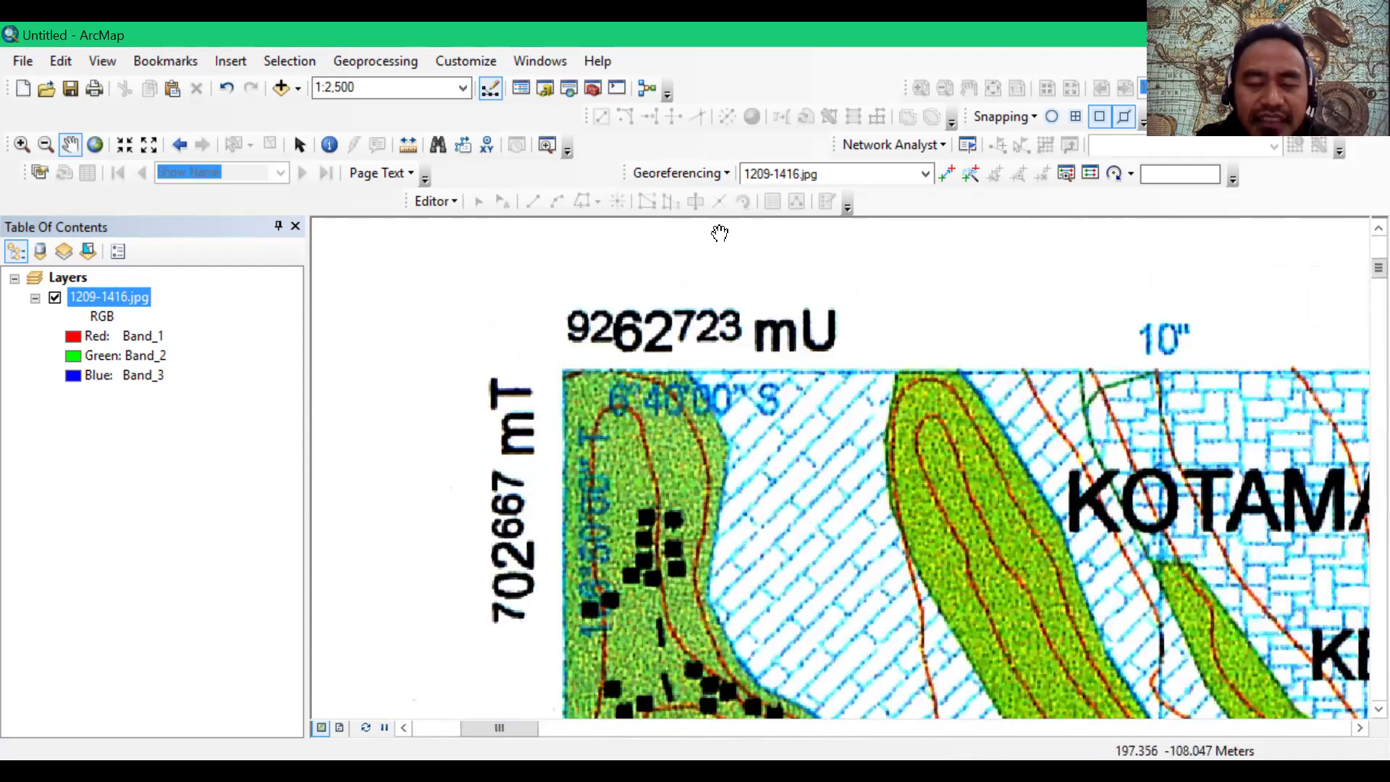
Step: Place the first georeferencing control point on the northwest corner of the map frame
left_click(727, 174)
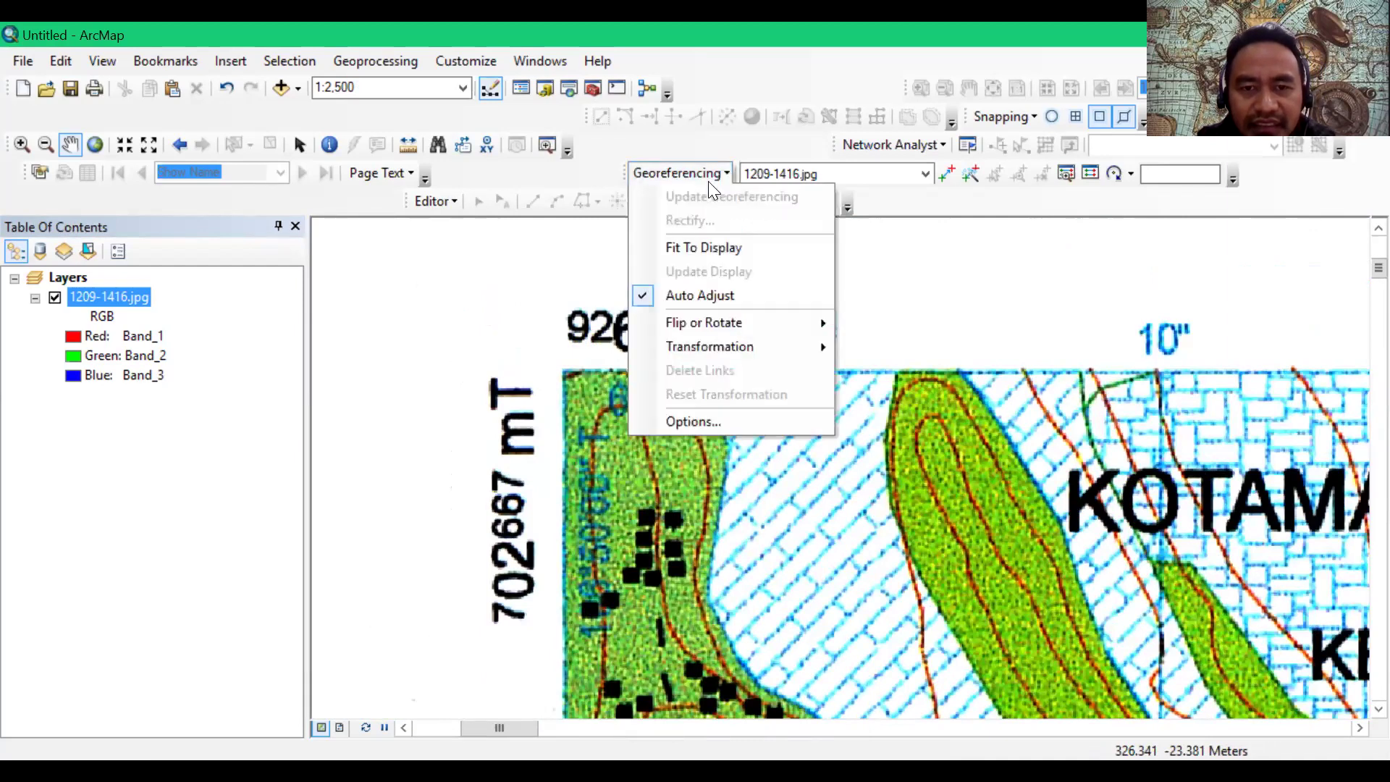
left_click(921, 176)
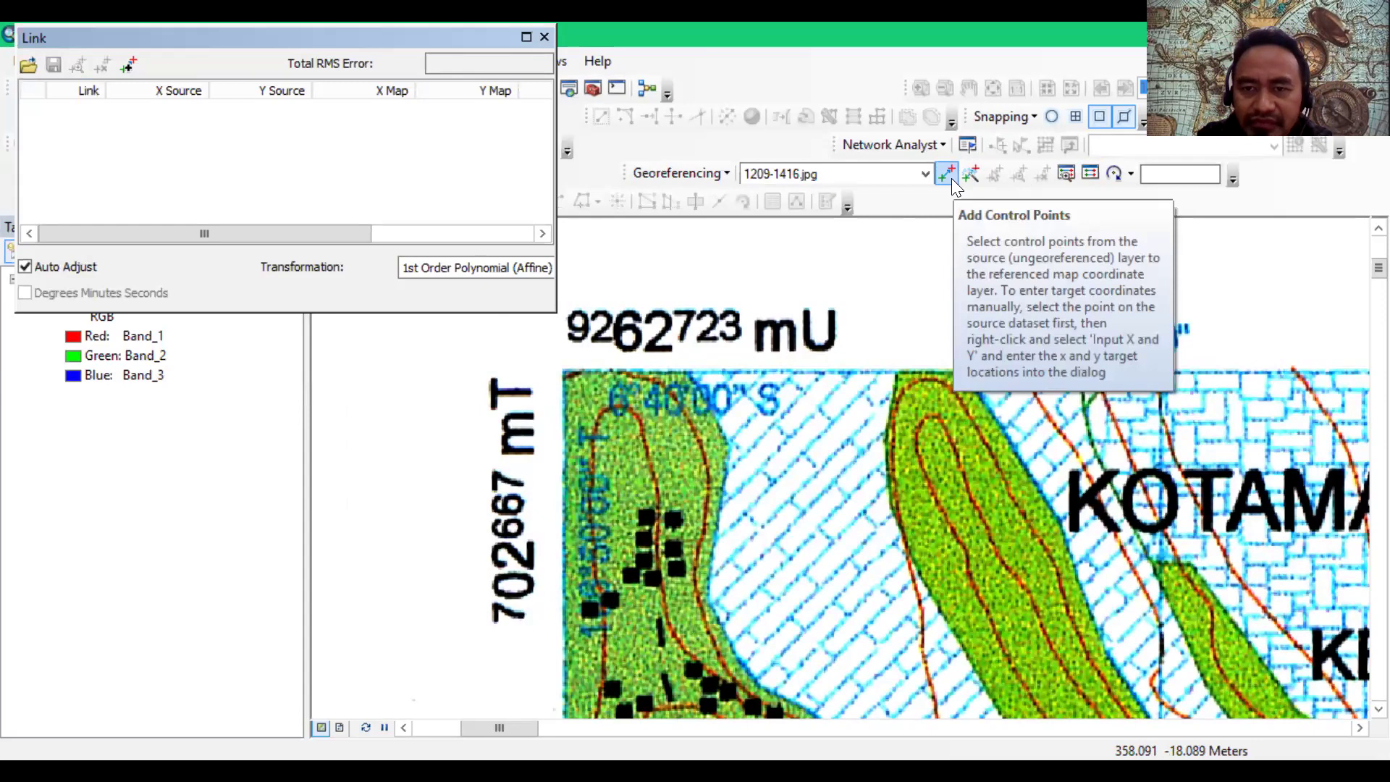
left_click(952, 180)
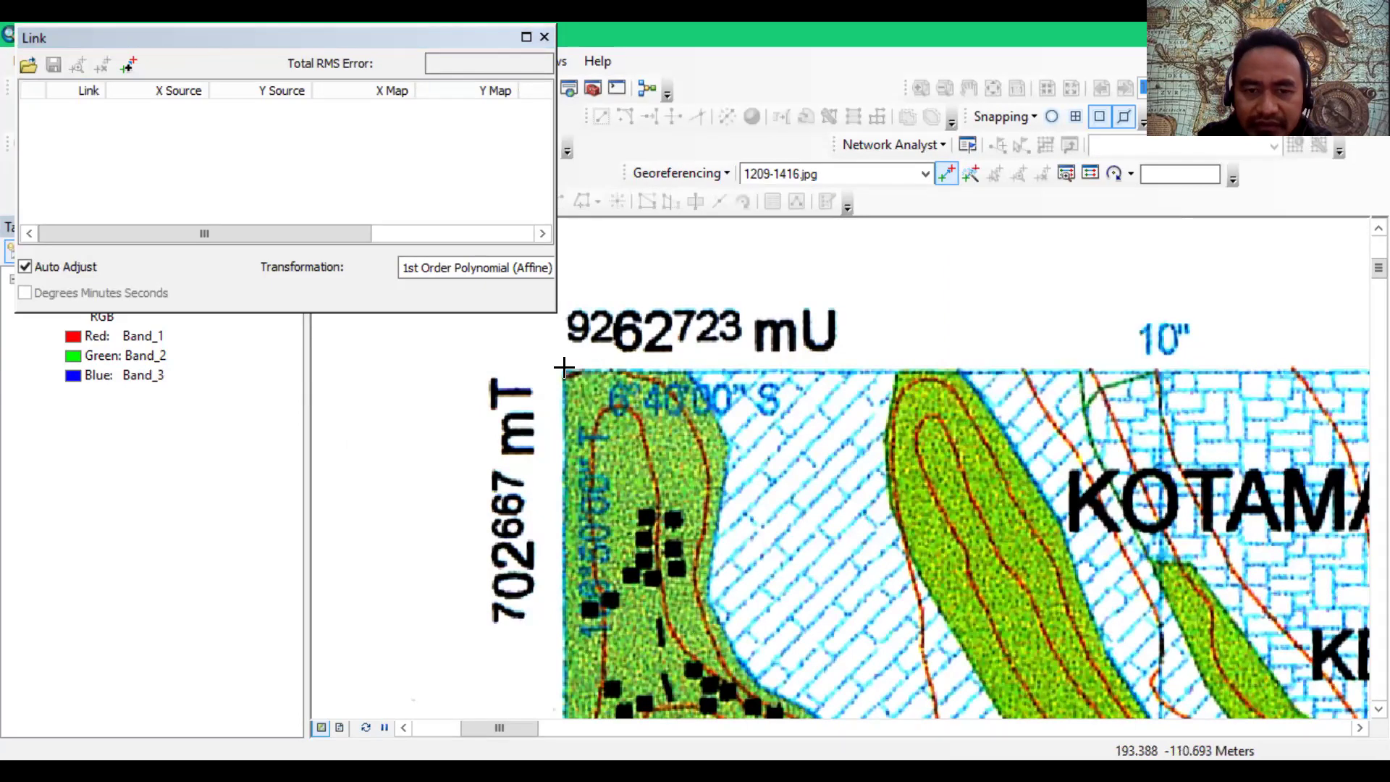
left_click(563, 370)
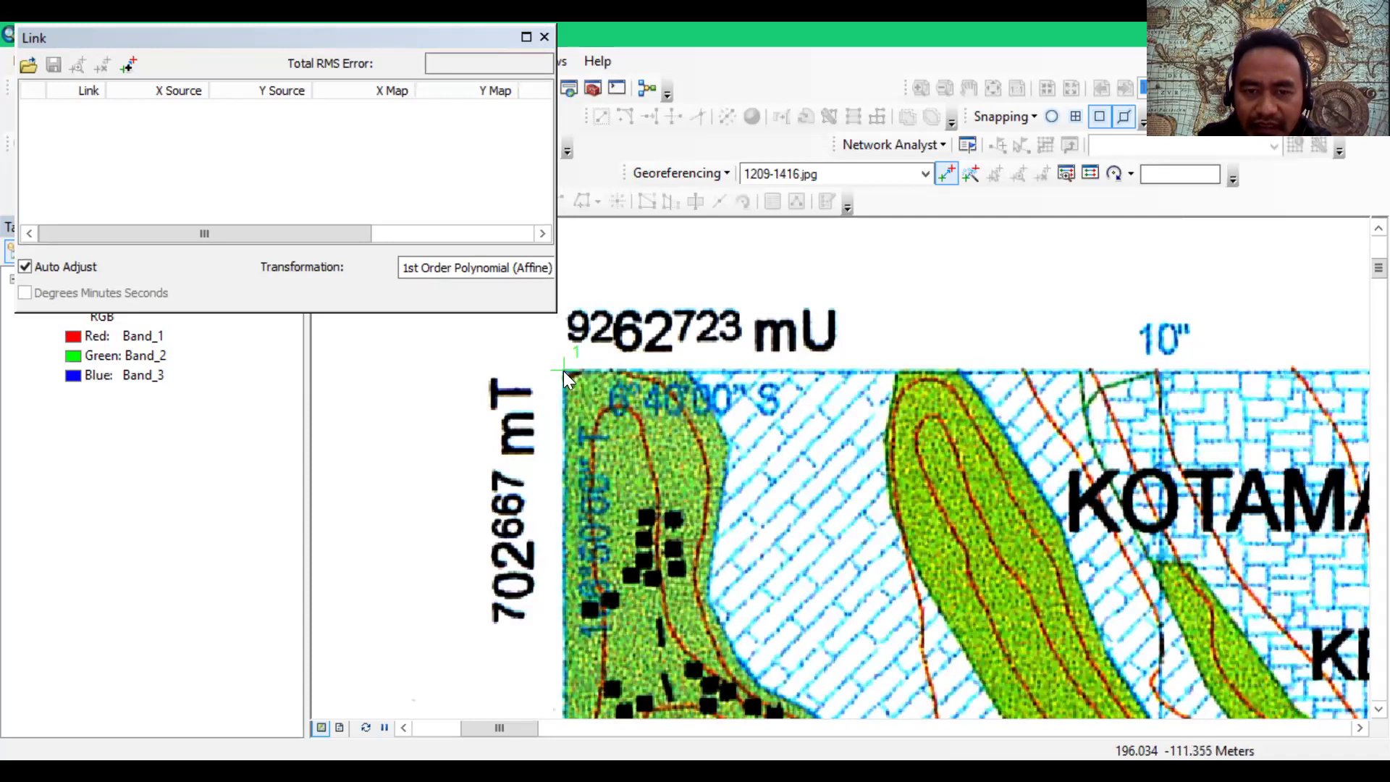
Step: Assign the northwest corner control point the map coordinates X 702667 and Y 9262723
right_click(568, 371)
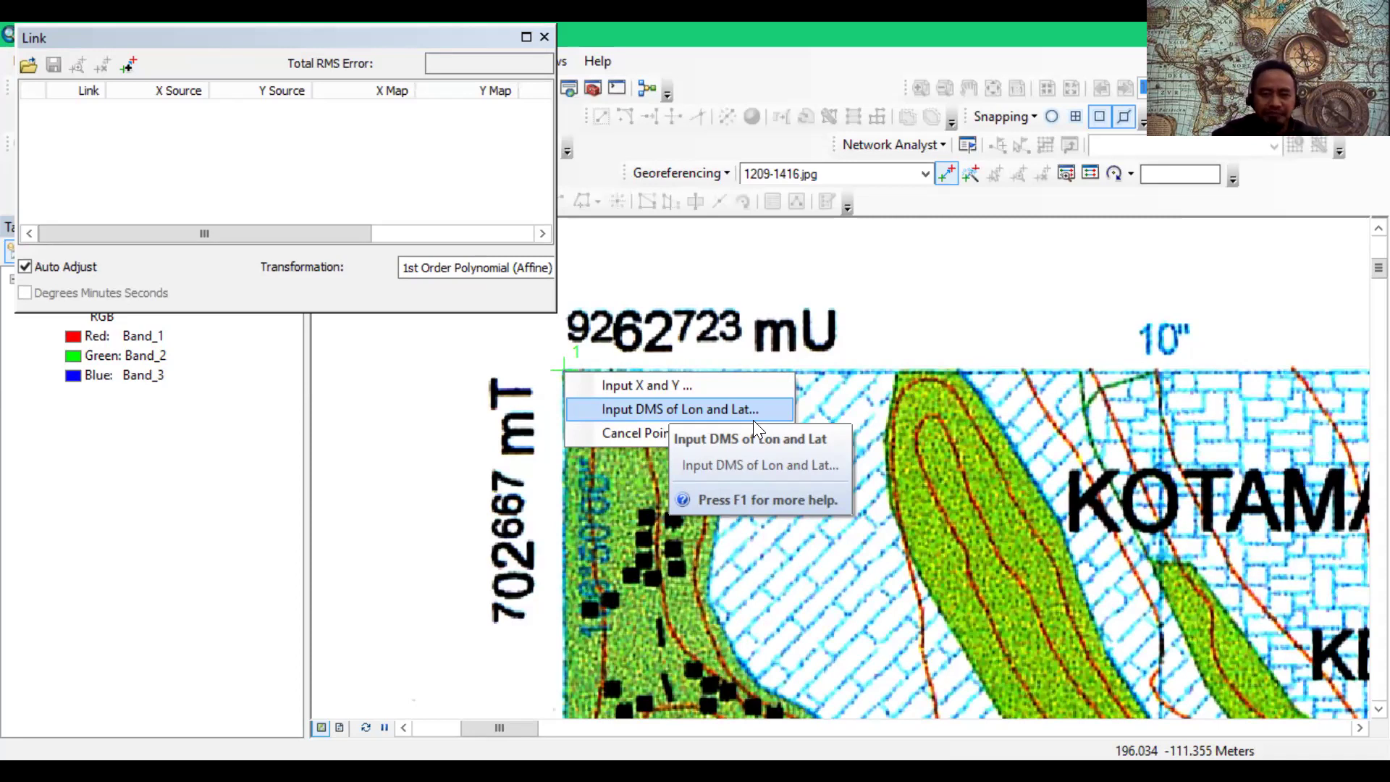
key("Down")
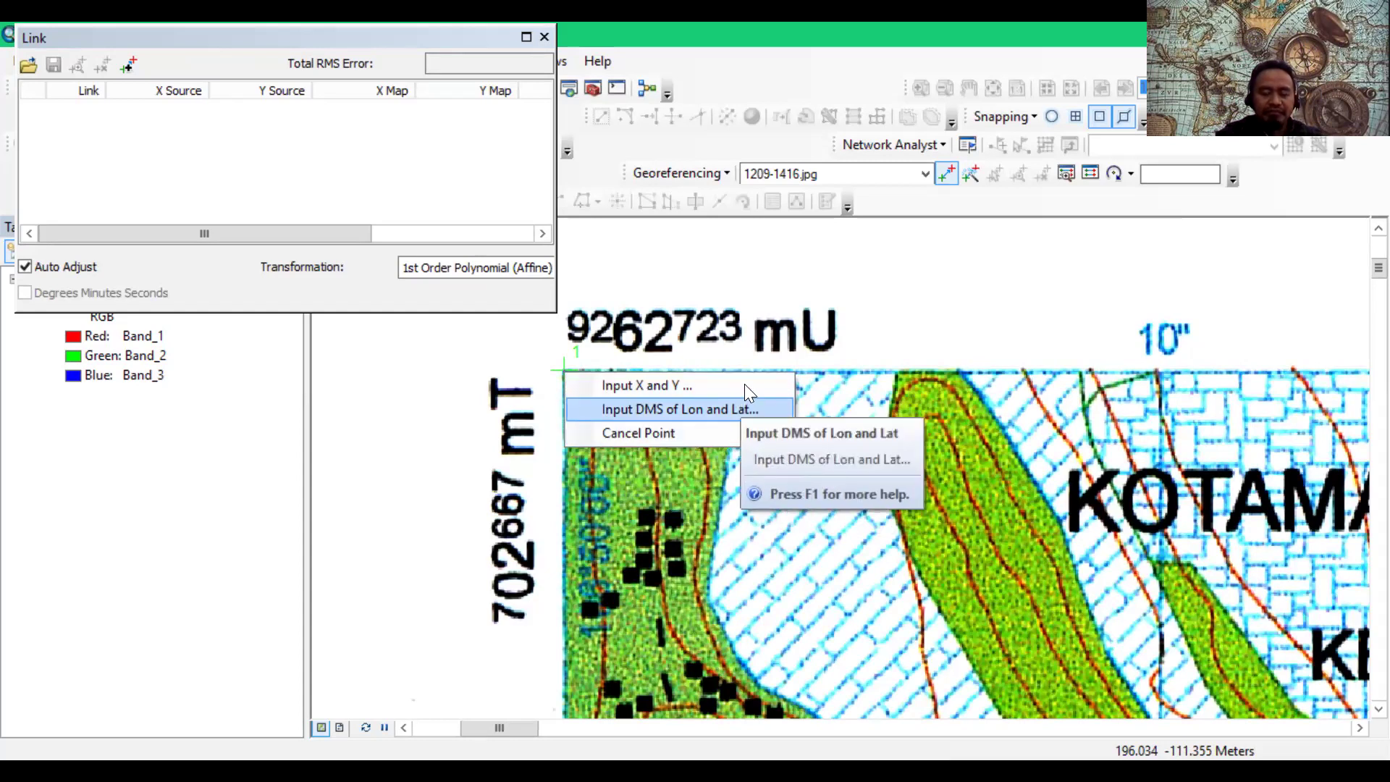
key("Up")
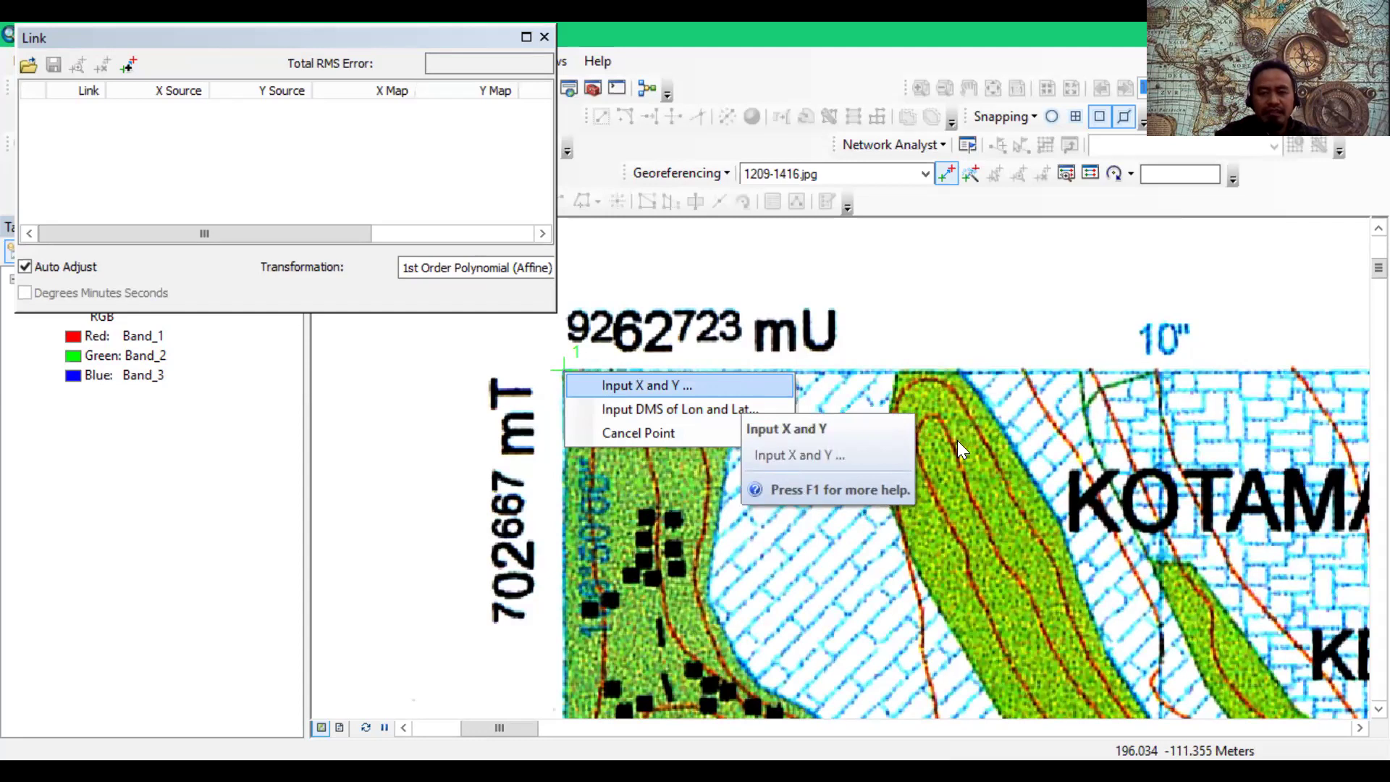
key("Return")
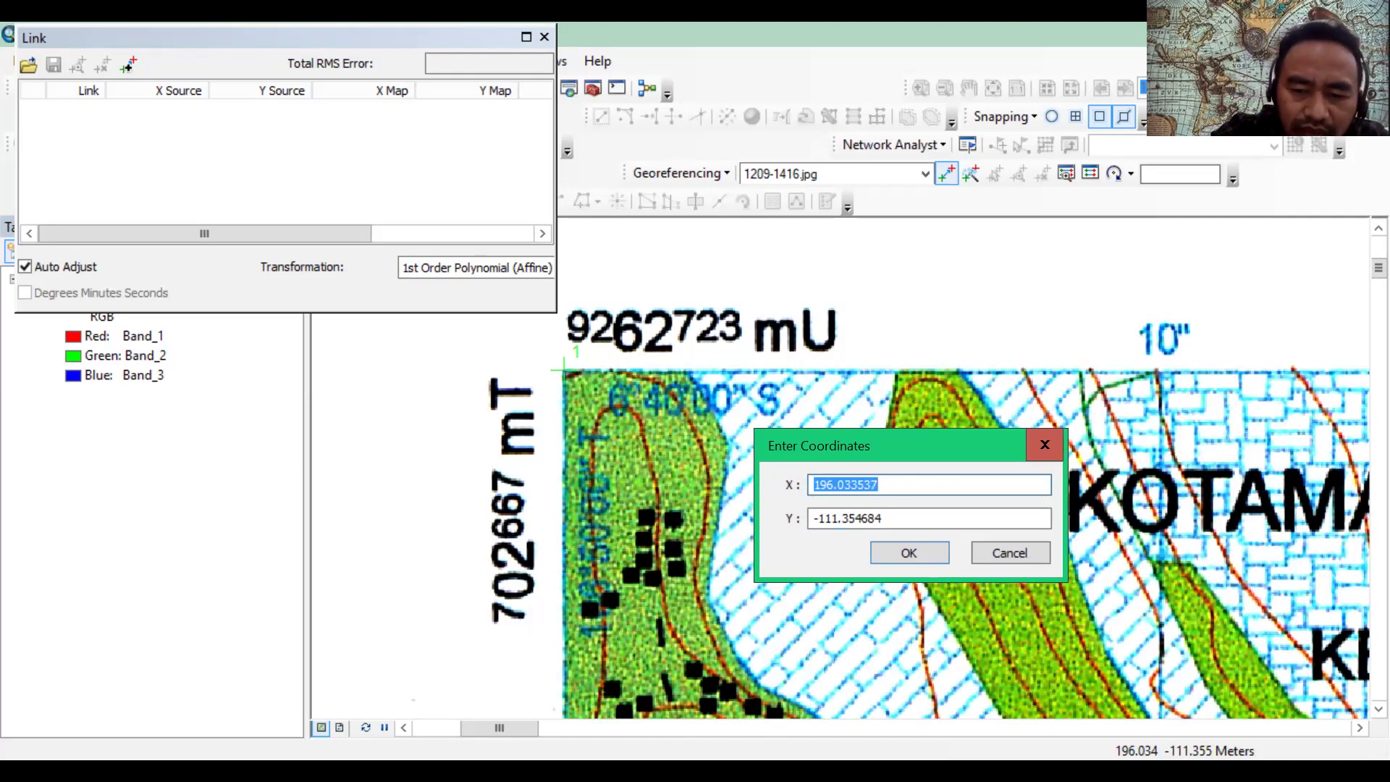
type("702")
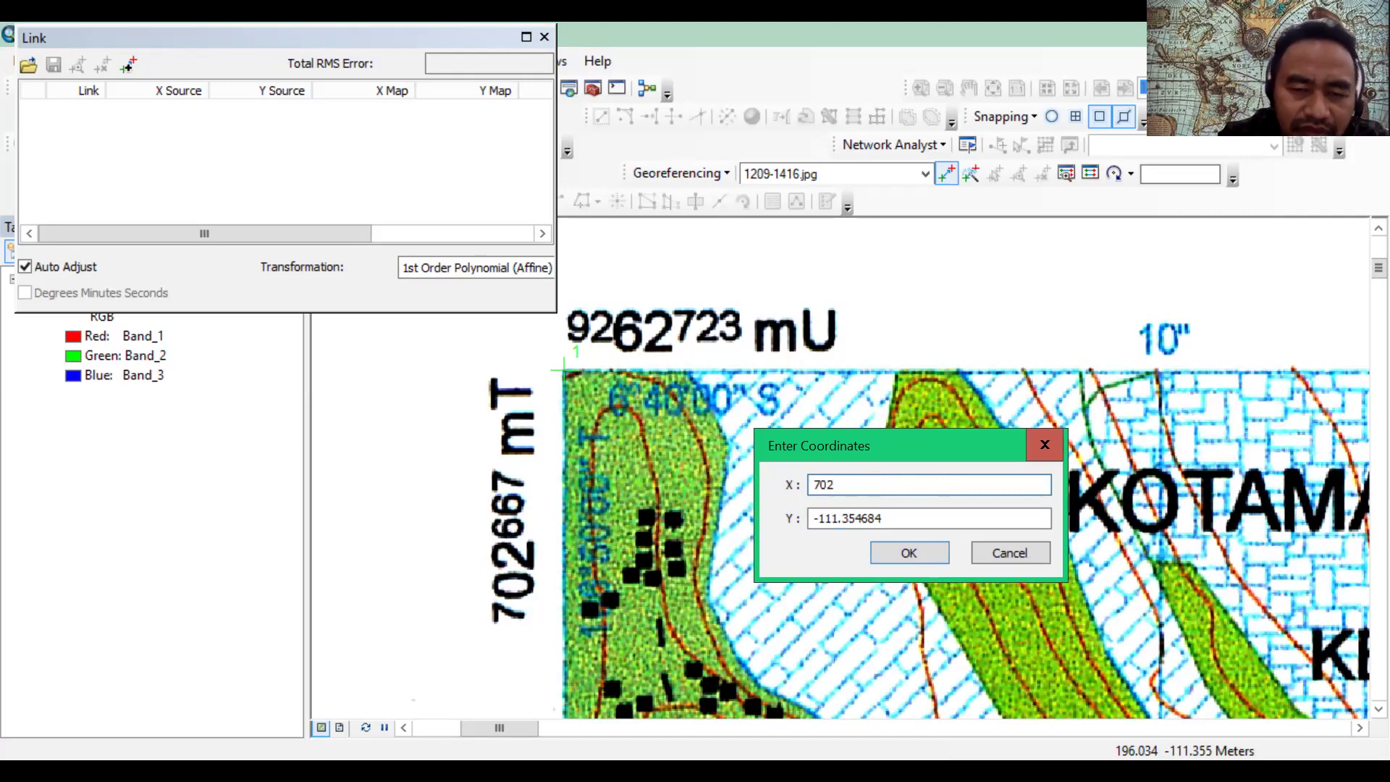
type("667")
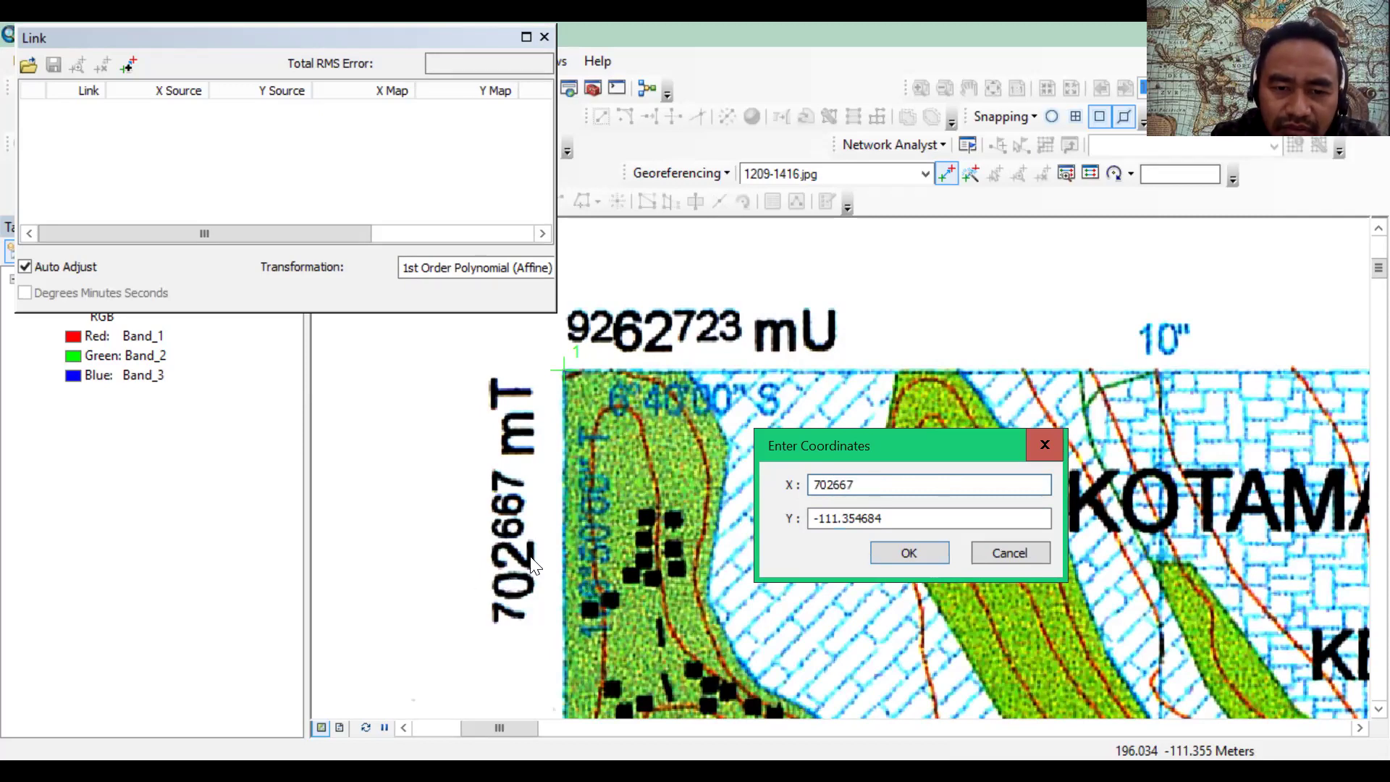
left_click_drag(926, 521, 783, 522)
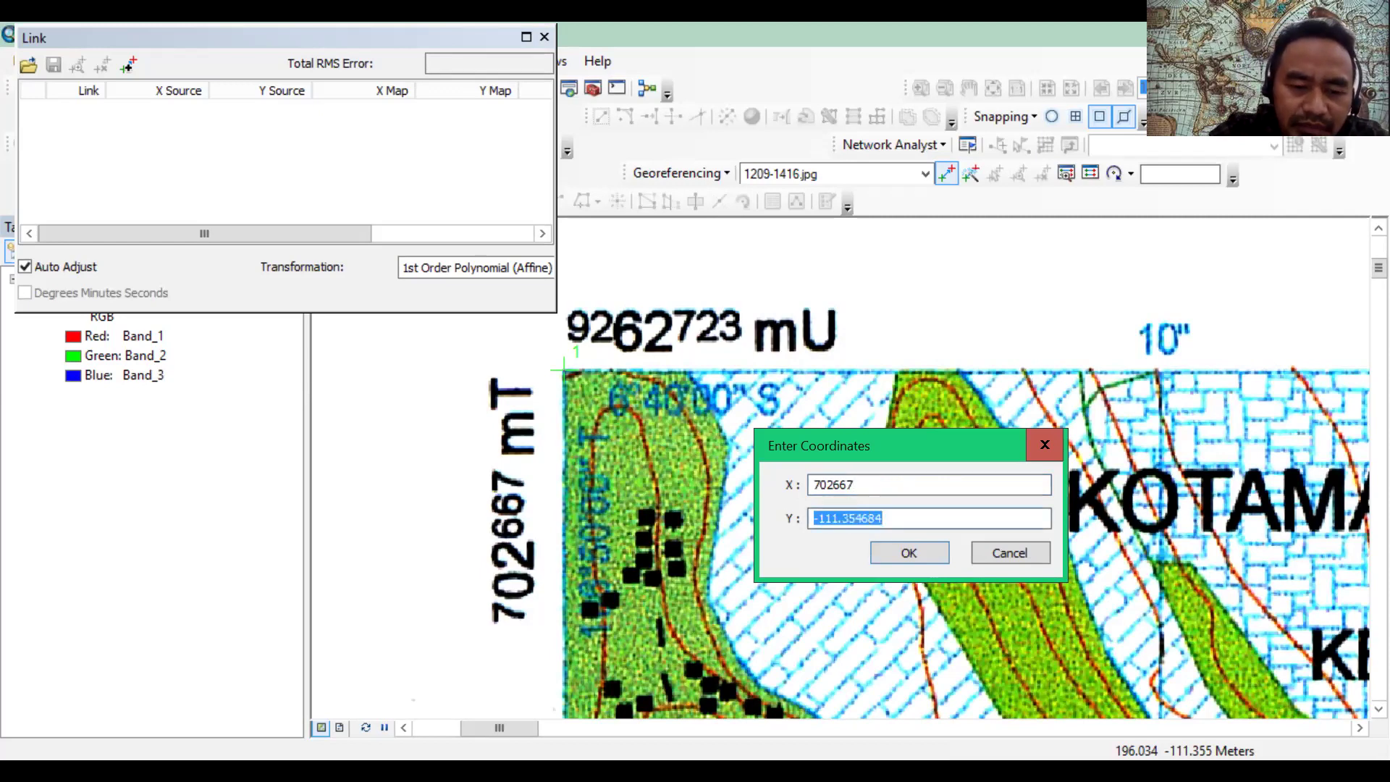
type("9262723")
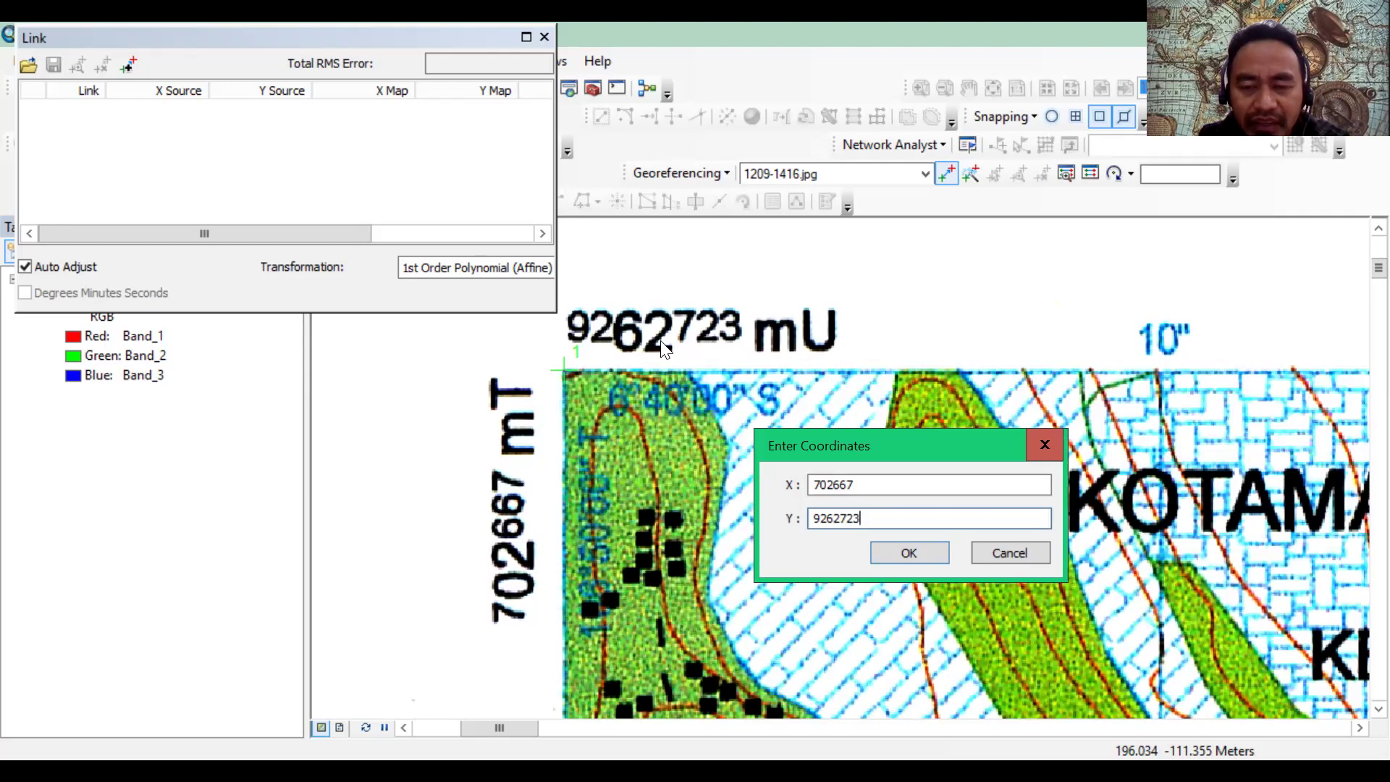
left_click(934, 561)
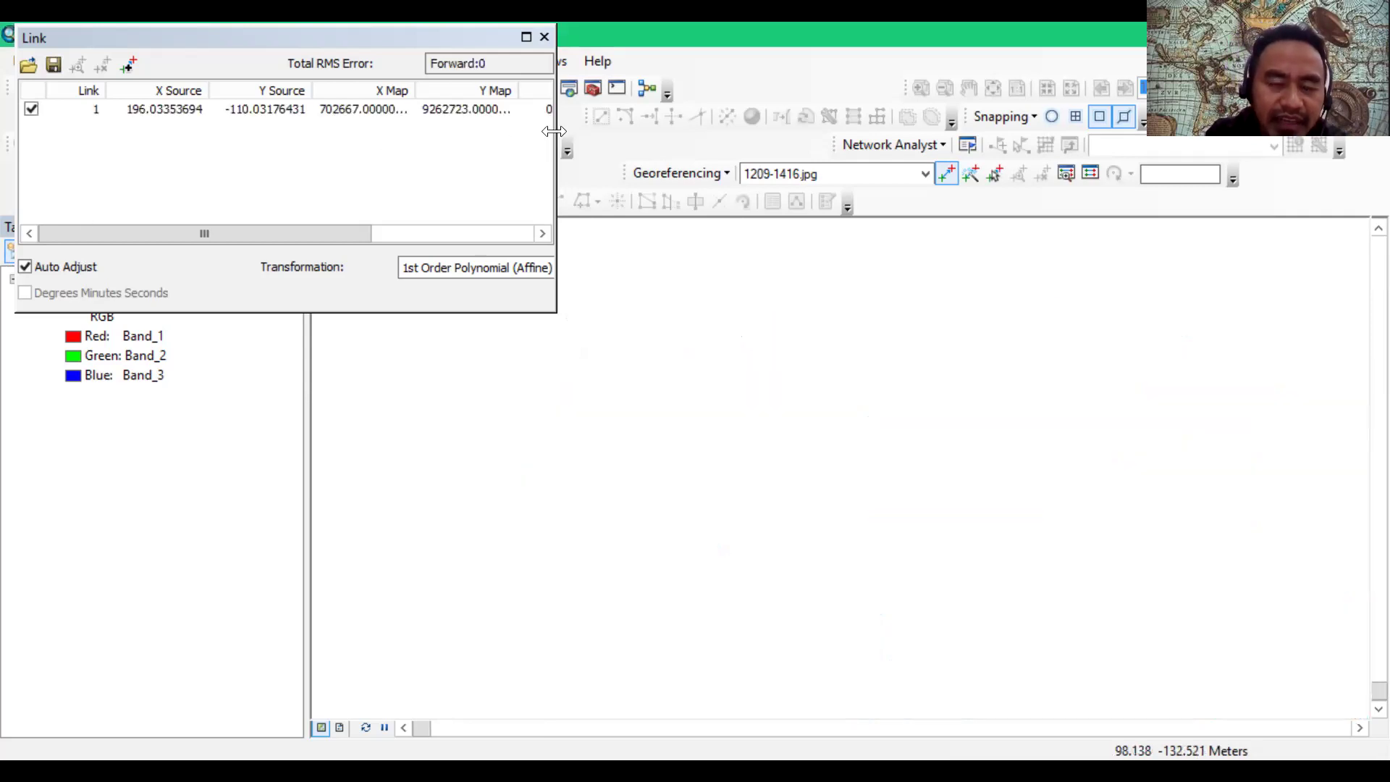
Step: Widen the Link table to show all residual columns, move it off the toolbars, and bring the whole map into view
left_click_drag(554, 132, 979, 131)
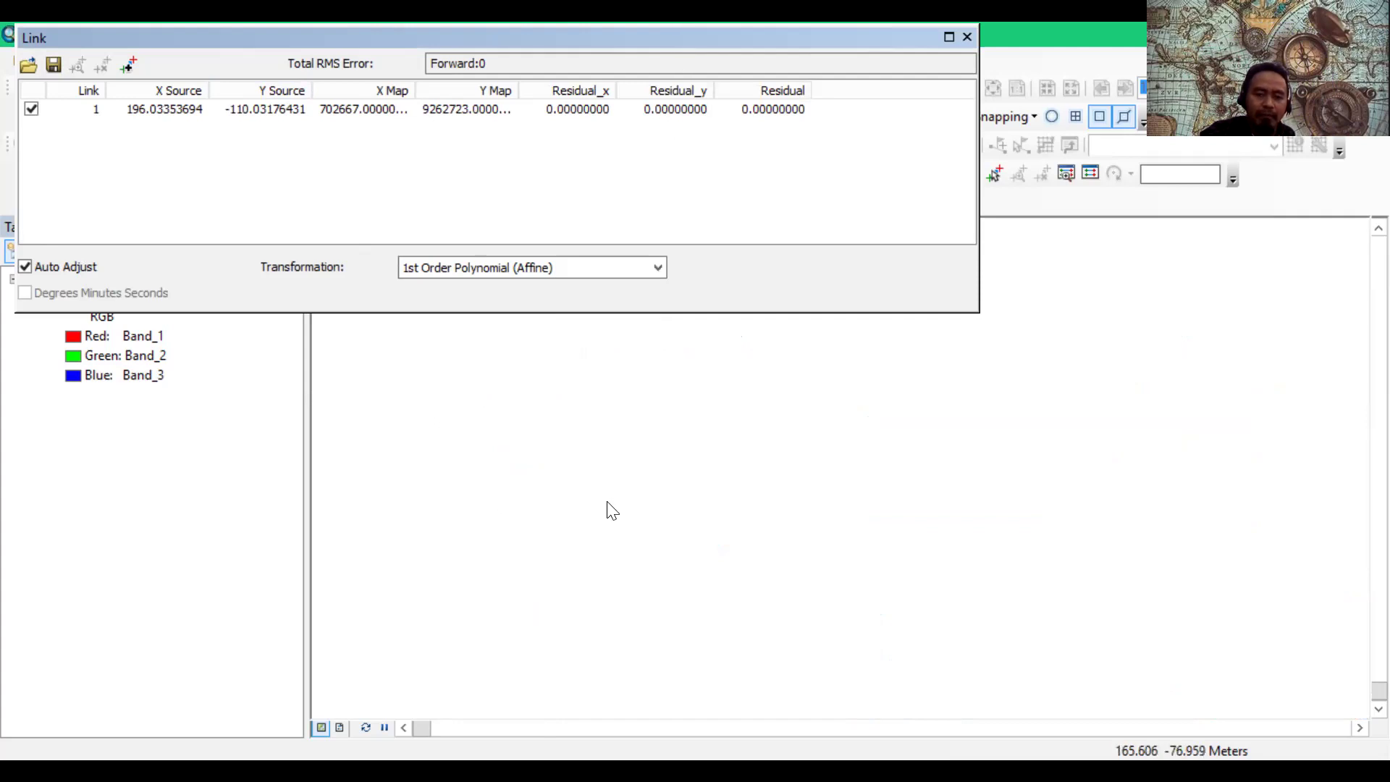
left_click_drag(730, 37, 655, 507)
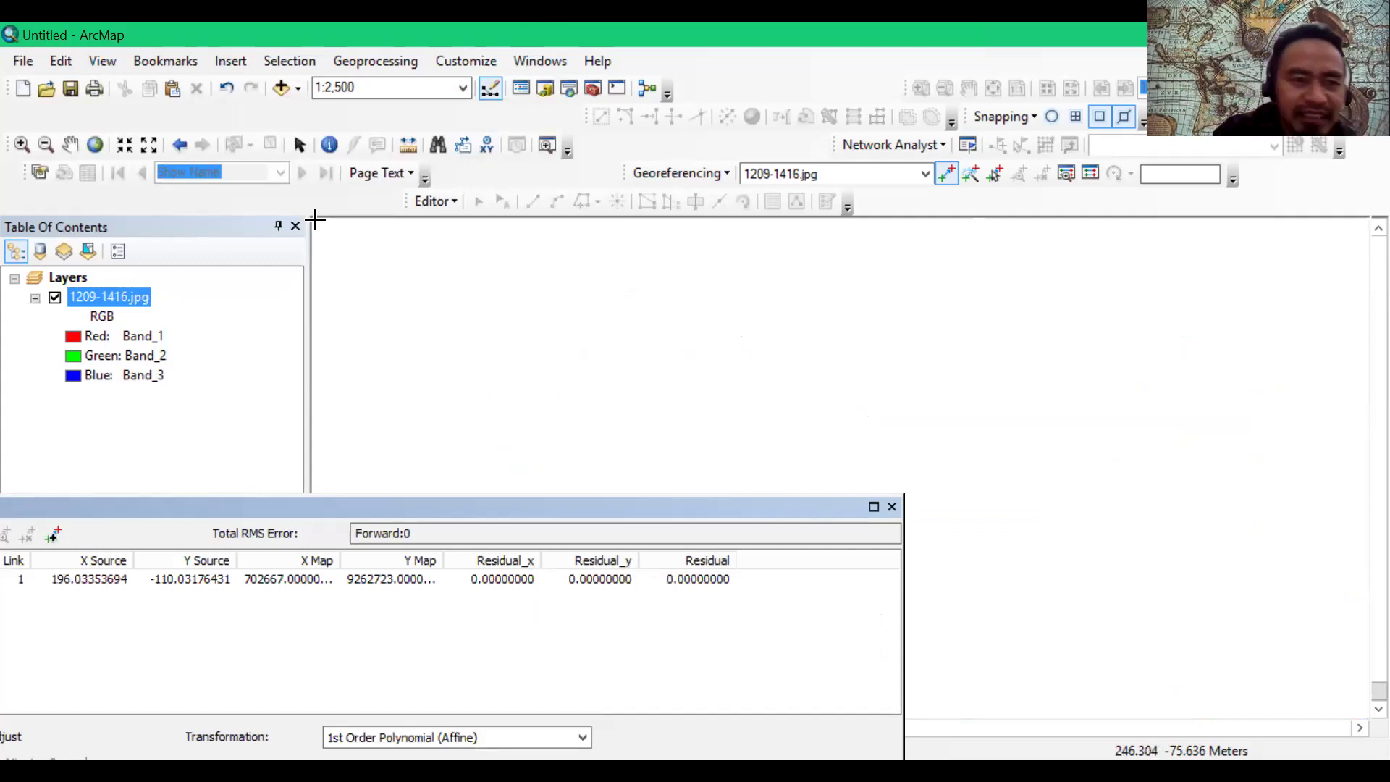
left_click(95, 145)
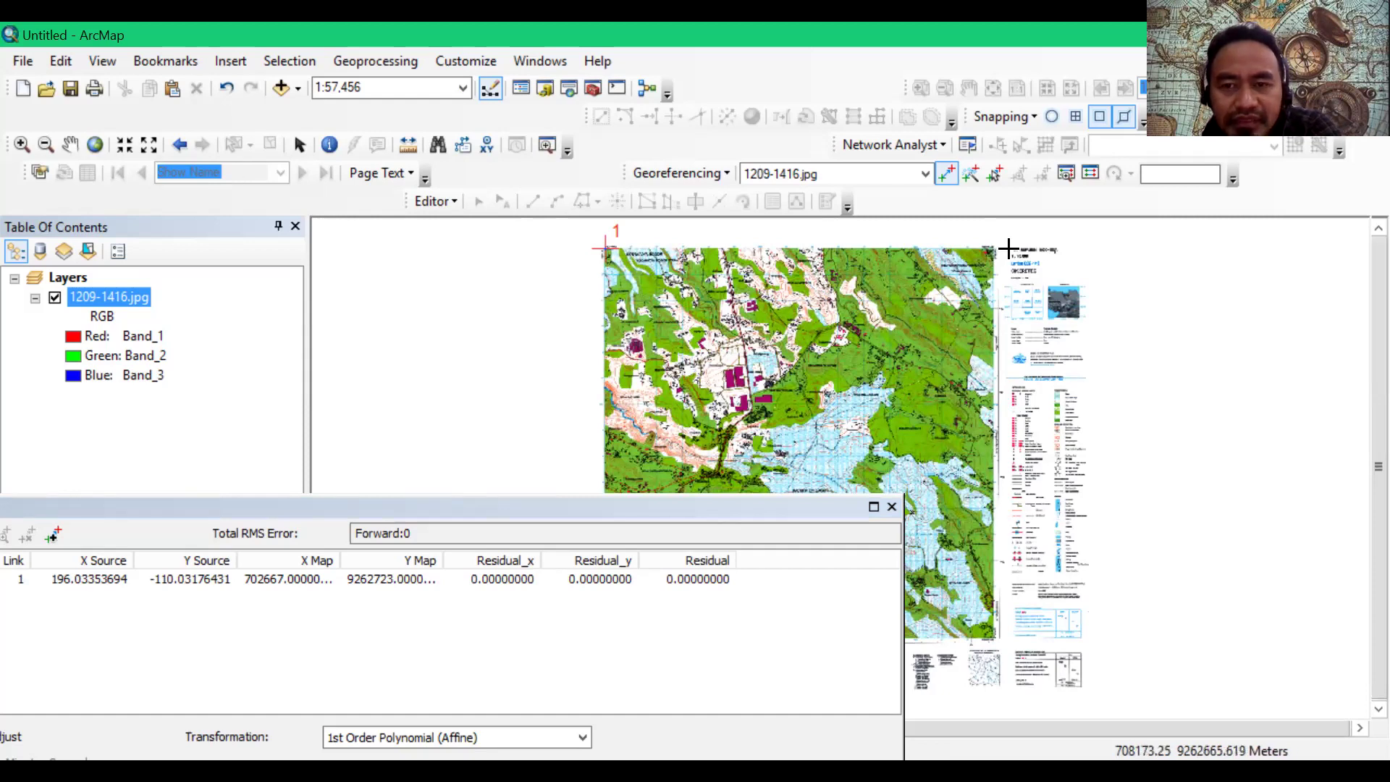
Step: Place the second control point on the northeast corner of the map frame
scroll(1008, 249, "up", 1)
scroll(1008, 249, "up", 3)
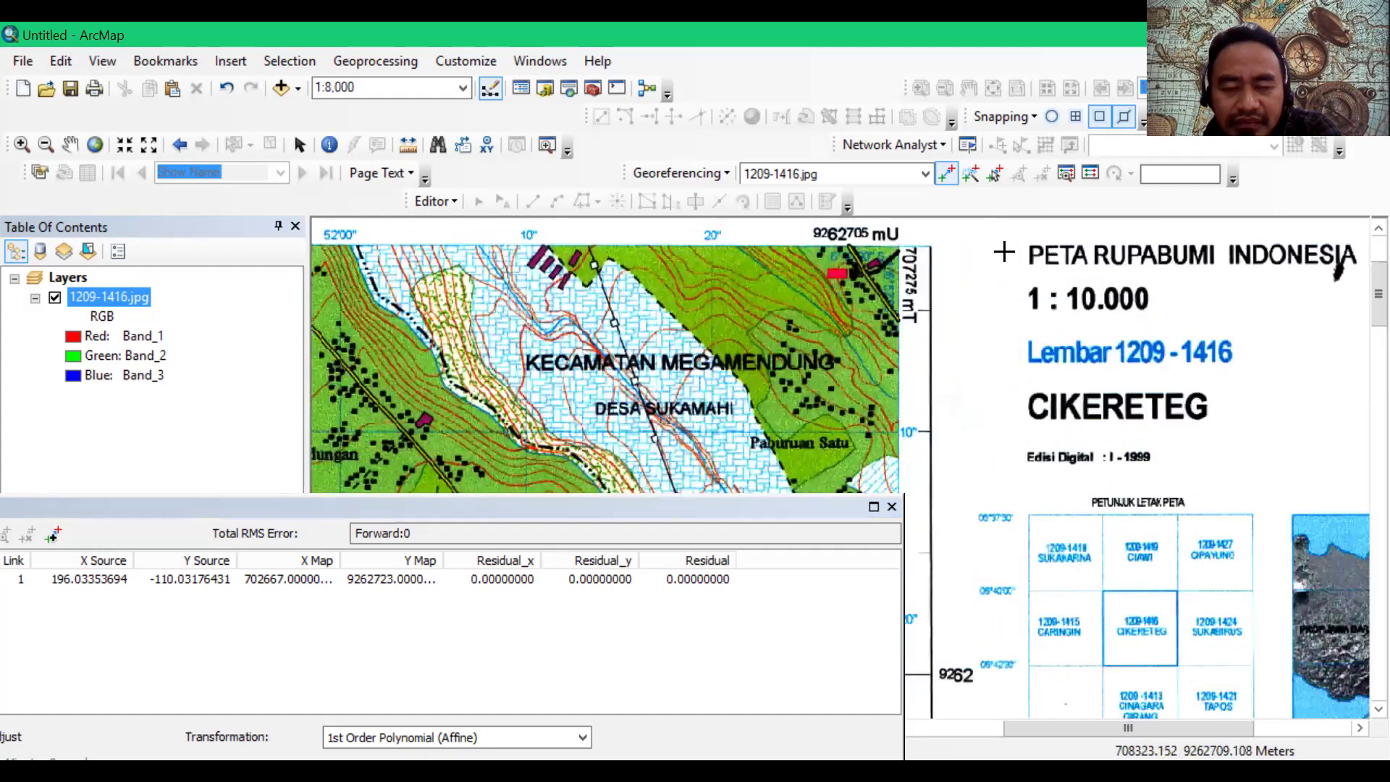
scroll(988, 253, "up", 2)
scroll(988, 252, "up", 1)
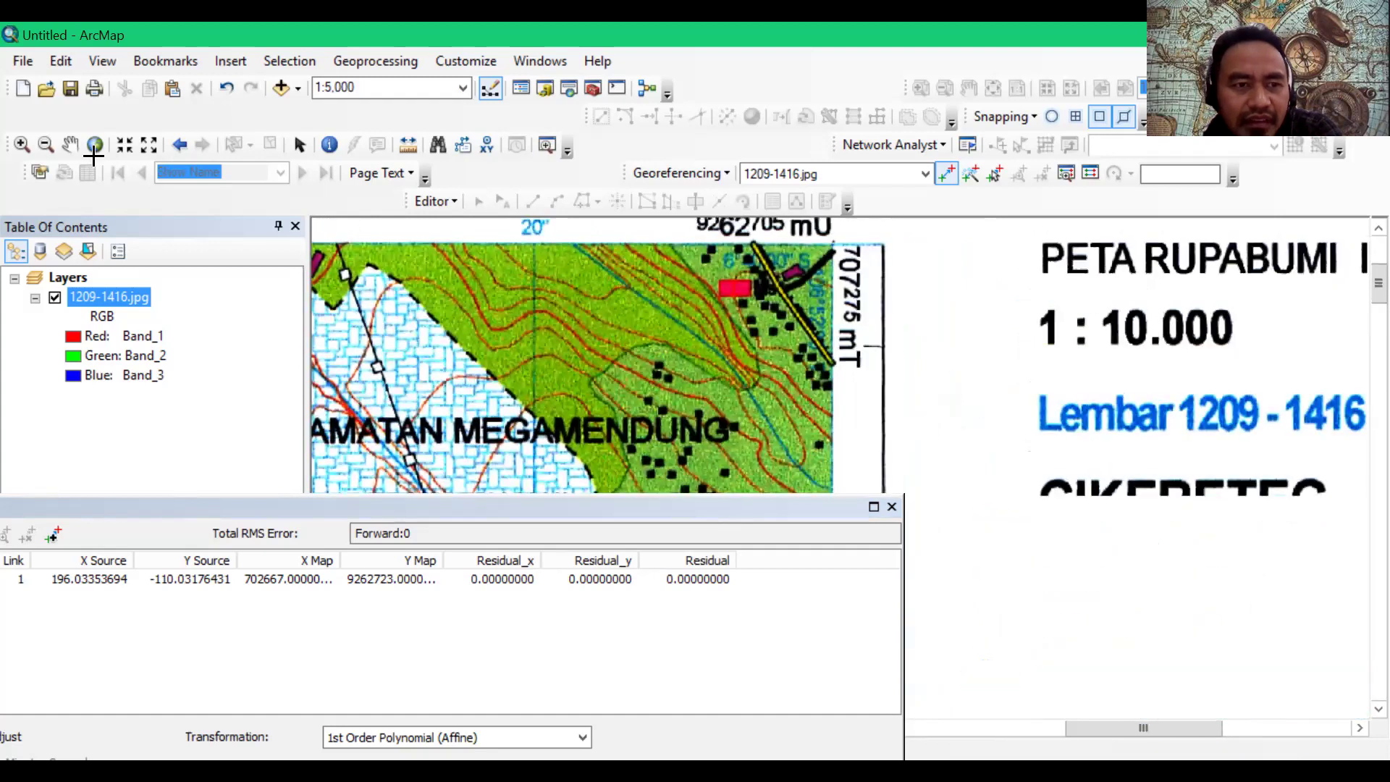
left_click(69, 145)
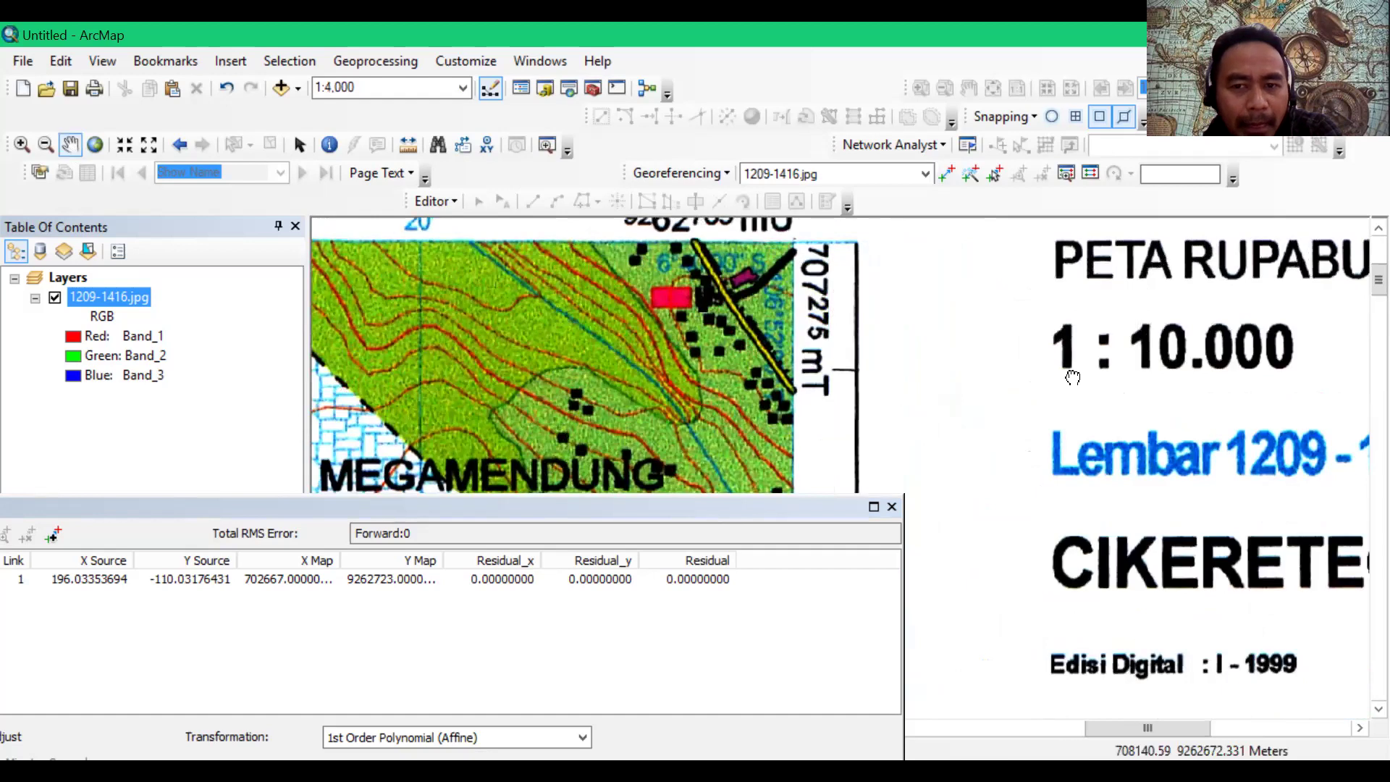
left_click_drag(823, 285, 1058, 422)
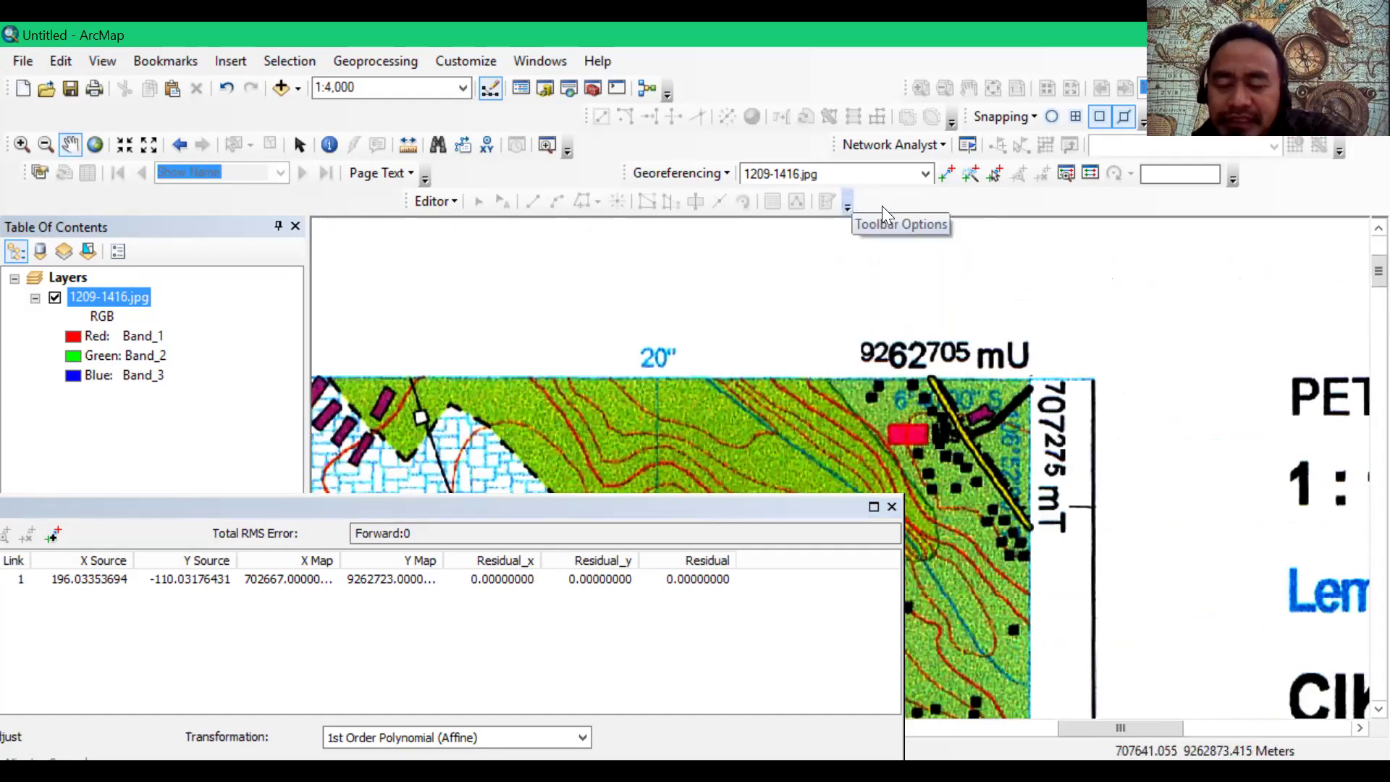
left_click(947, 174)
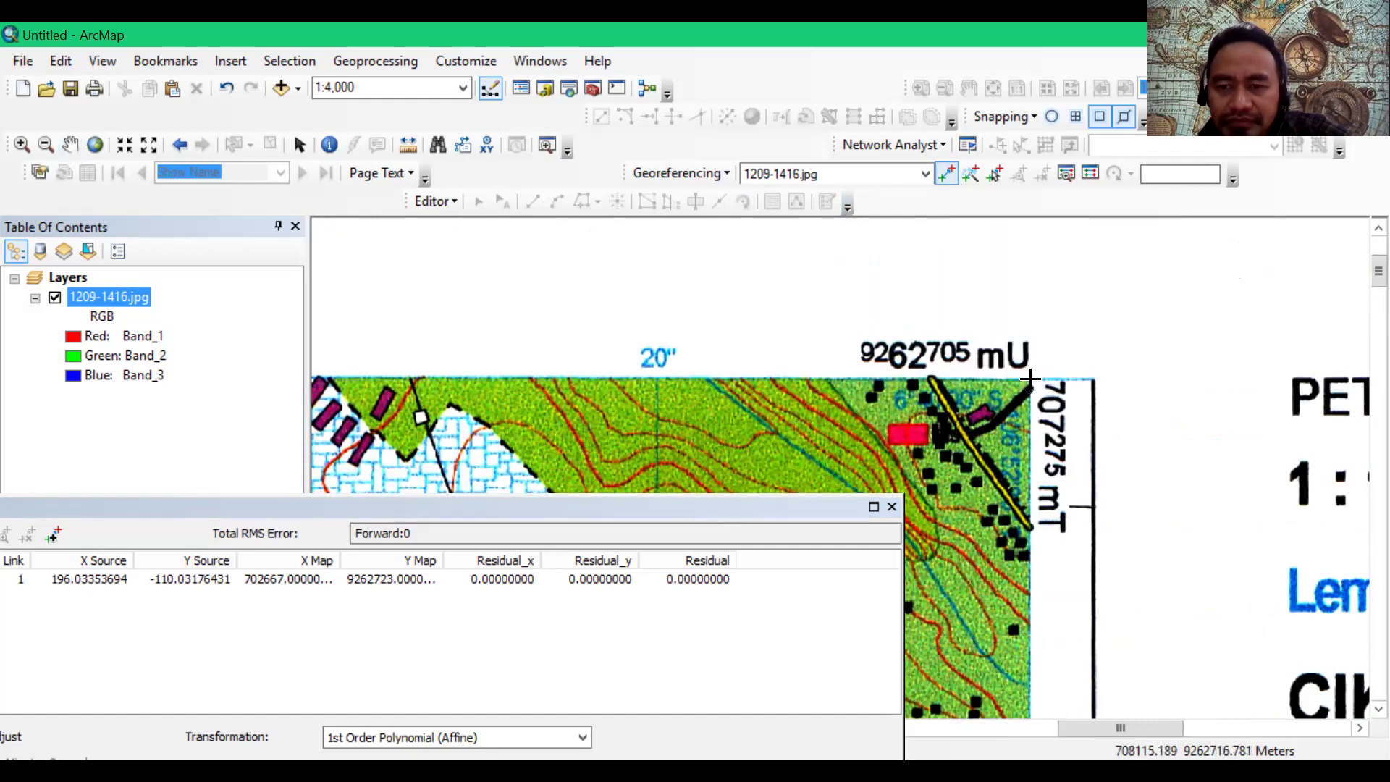
left_click(1029, 376)
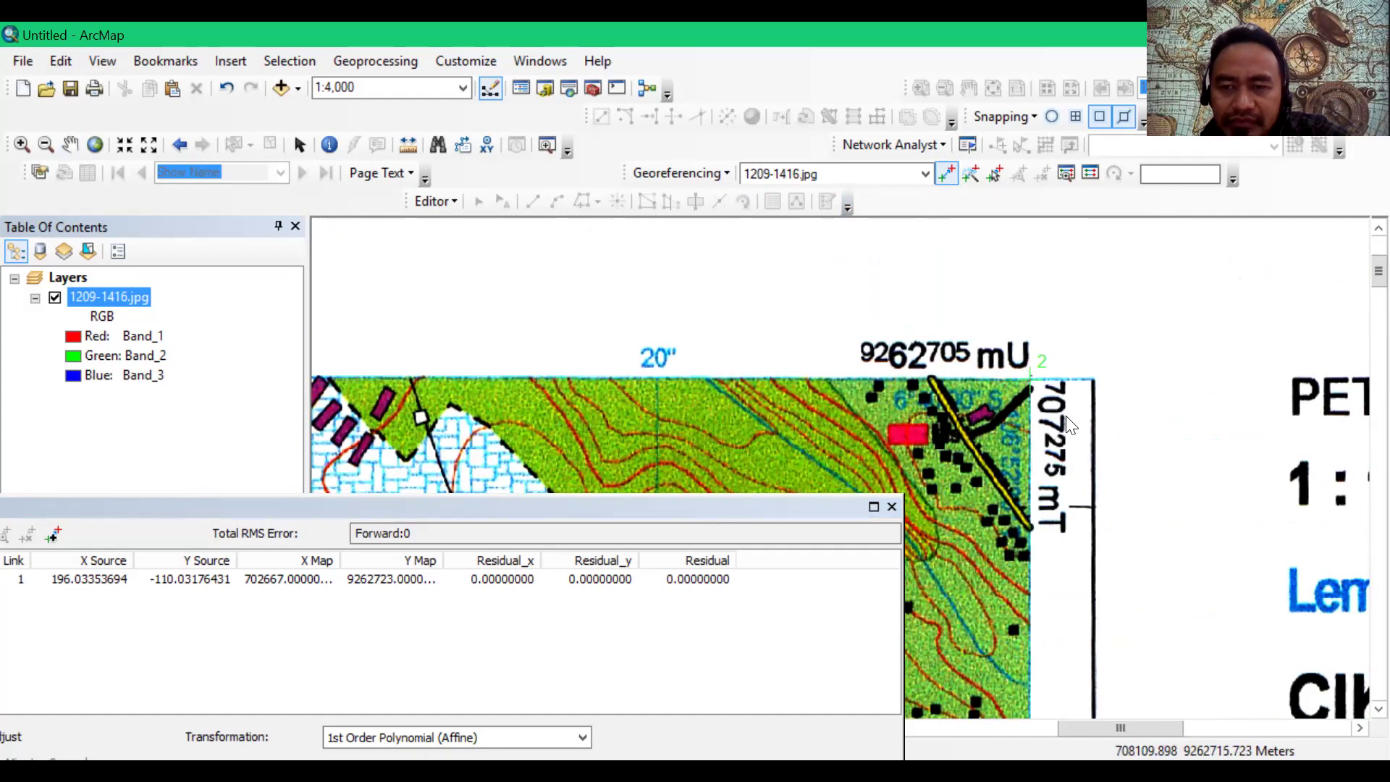
Step: Assign the northeast corner control point the map coordinates X 707275 and Y 9262705
right_click(1031, 381)
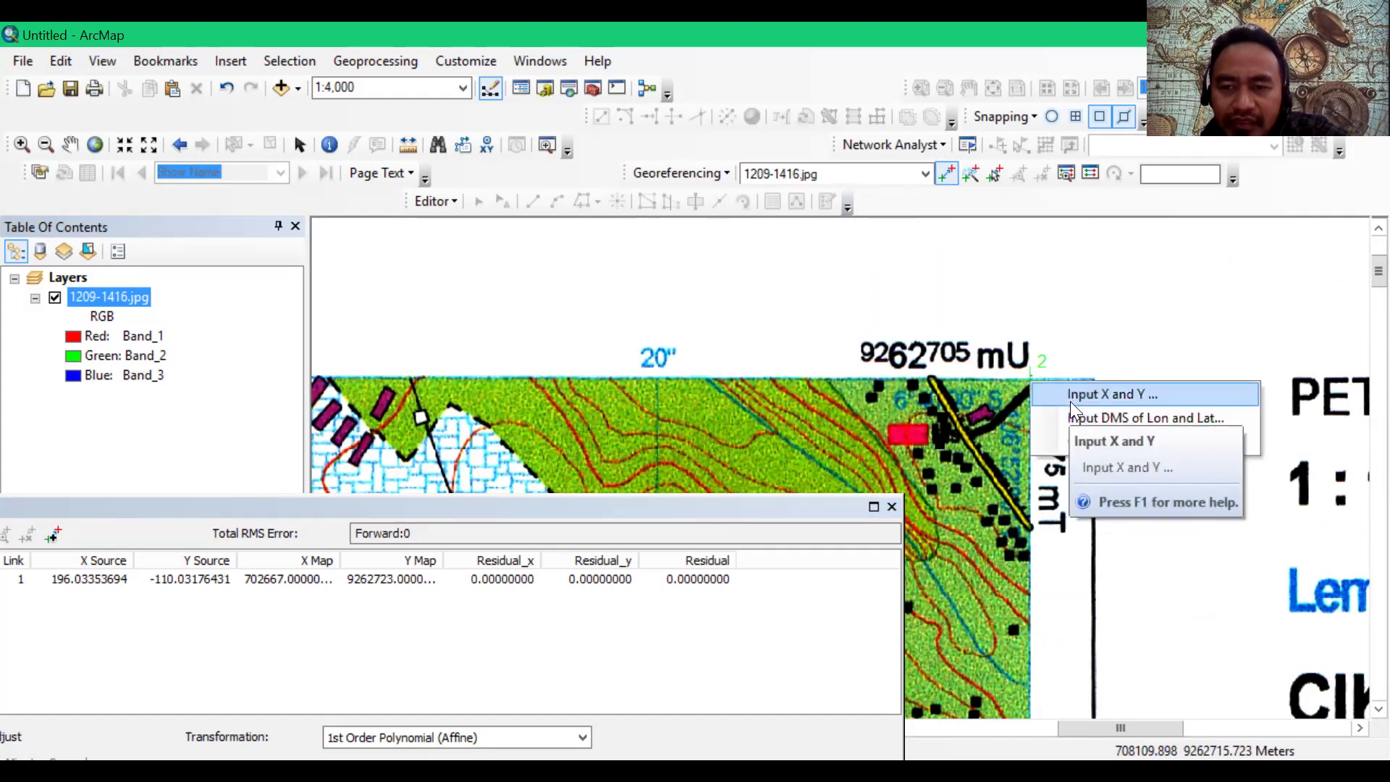
left_click(1075, 406)
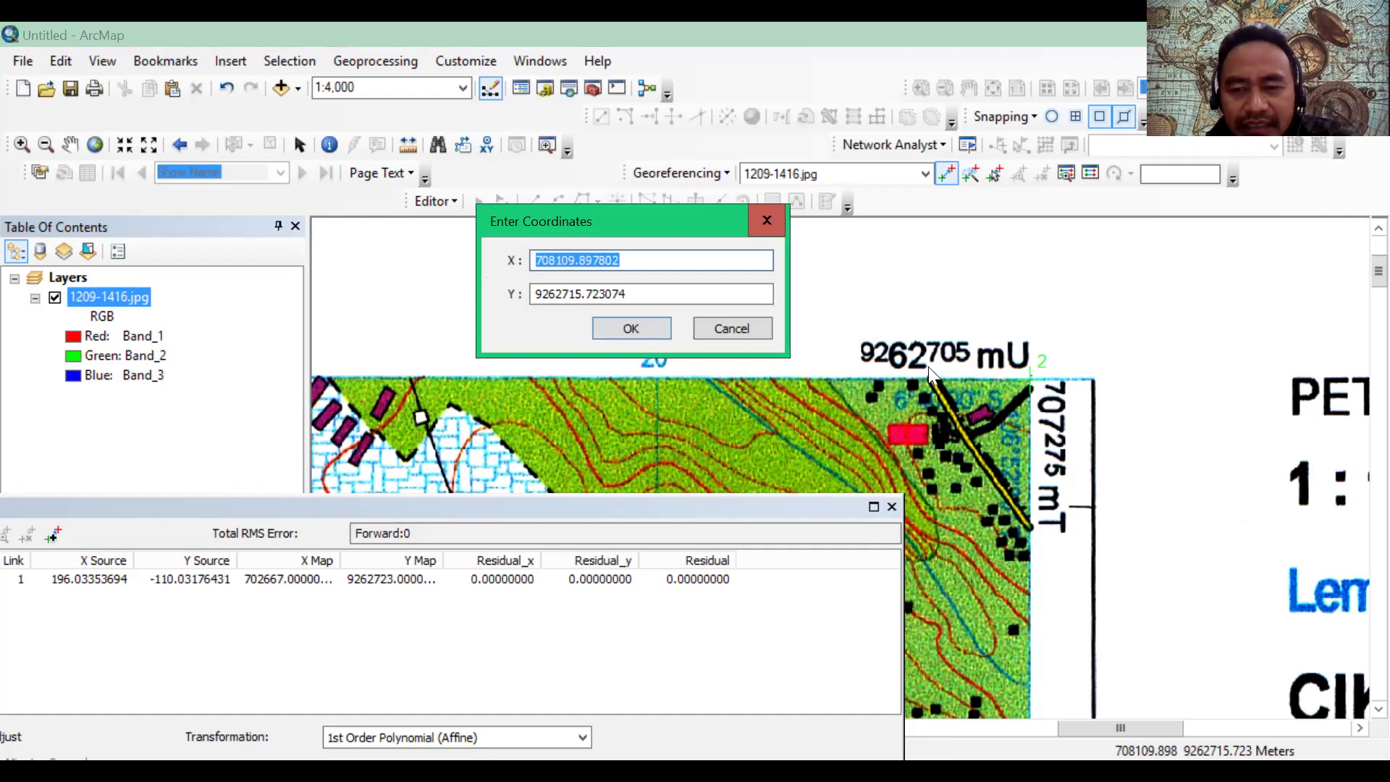
left_click(642, 262)
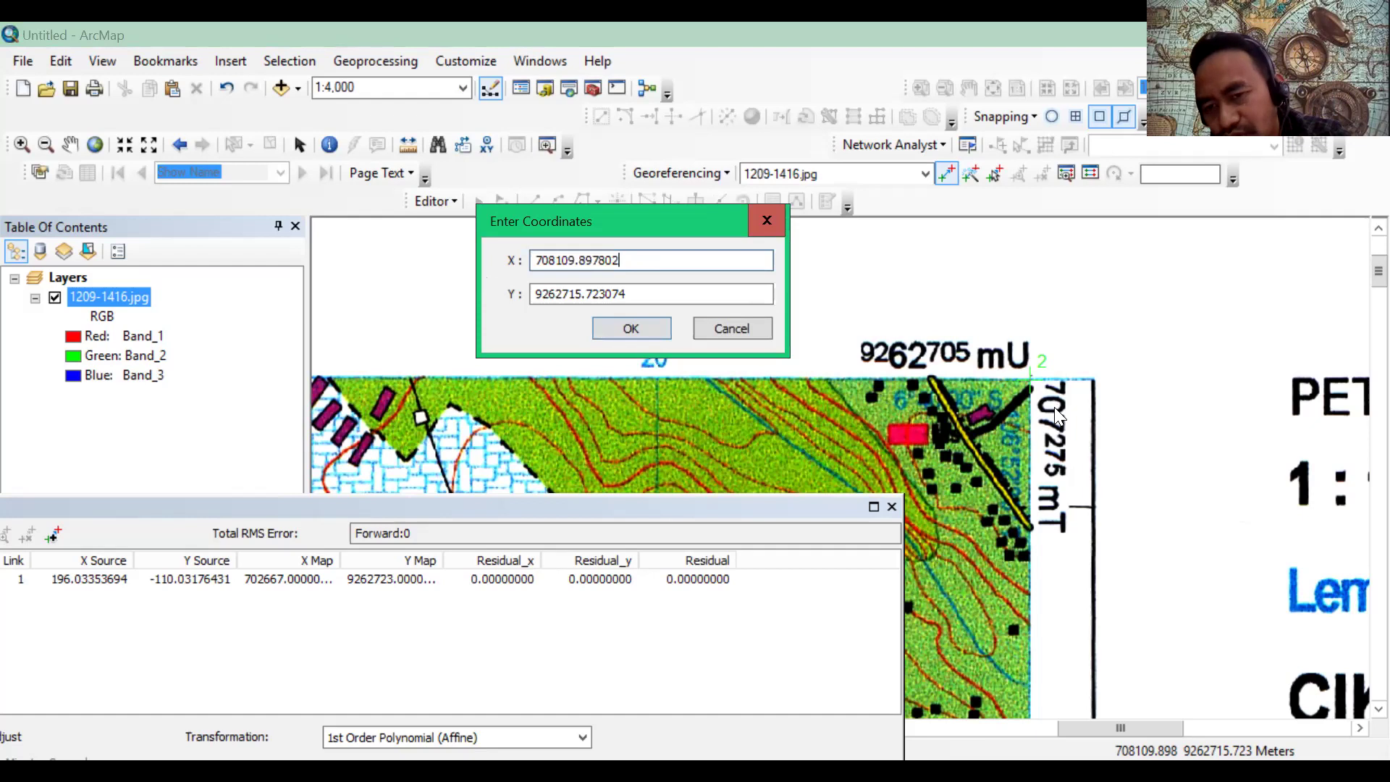
left_click_drag(623, 261, 548, 259)
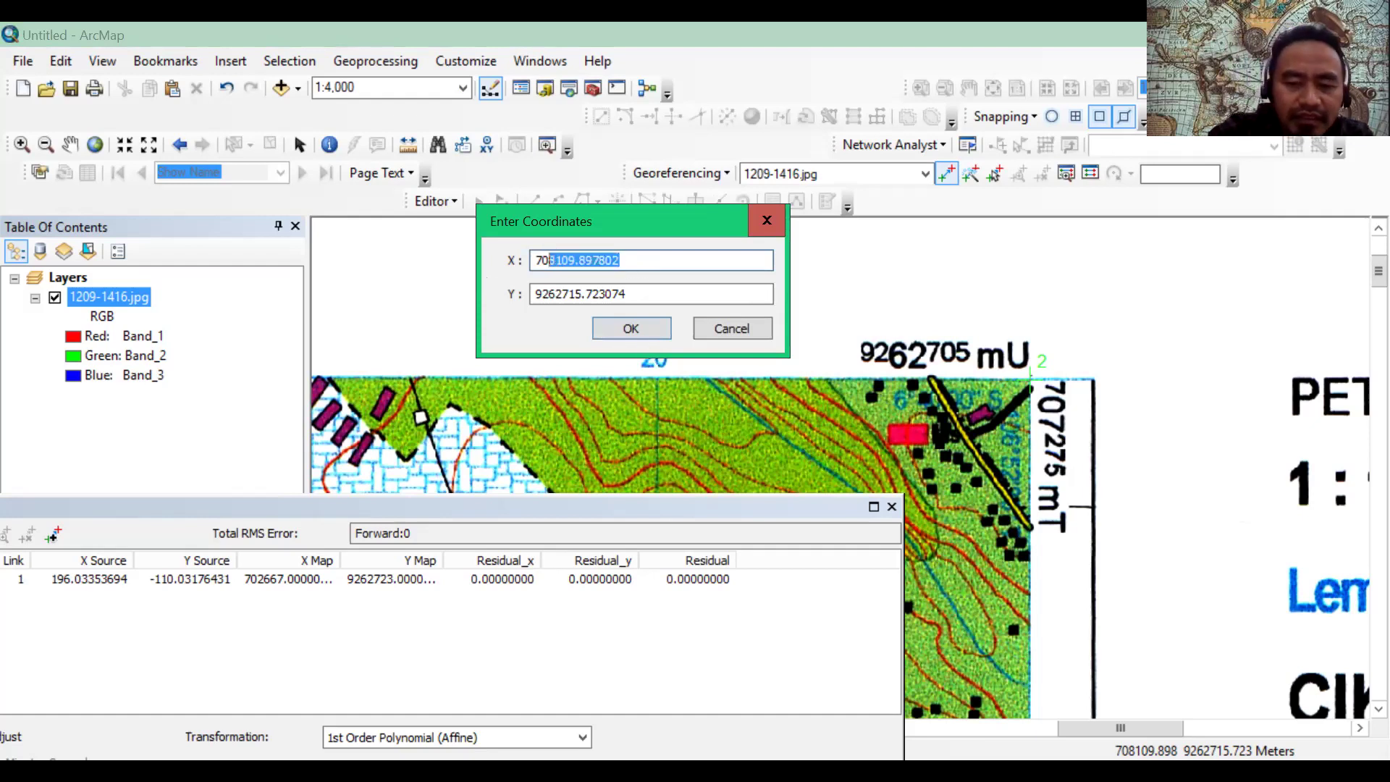
type("707")
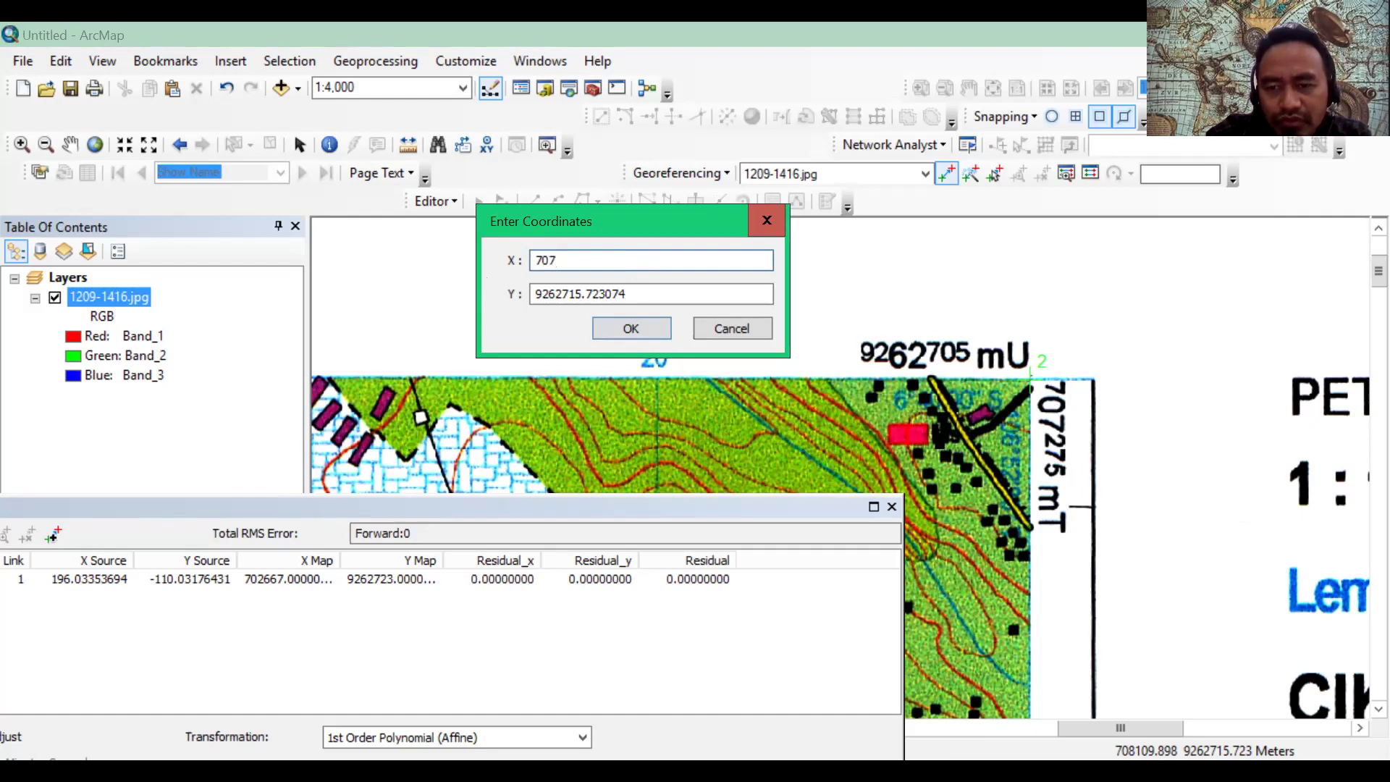
type("27")
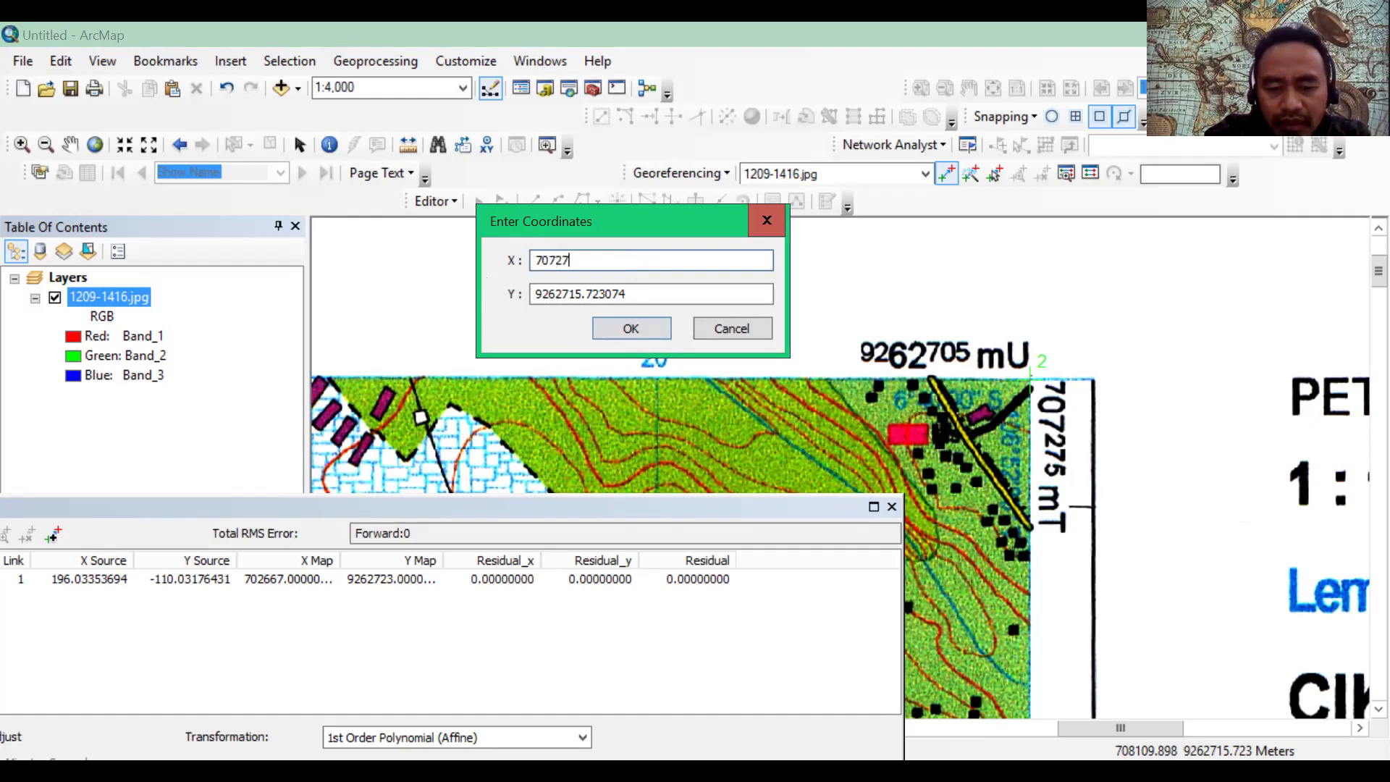
type("5")
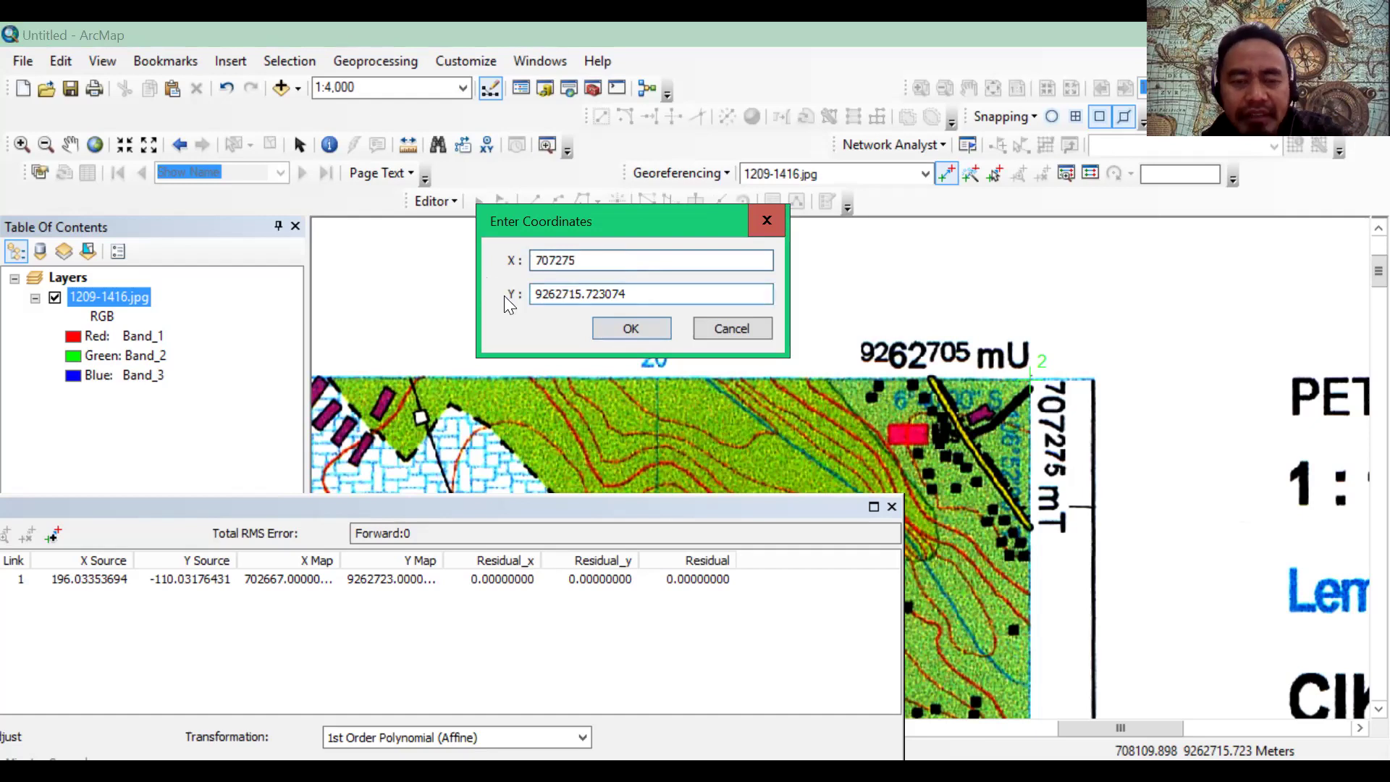
key("Tab")
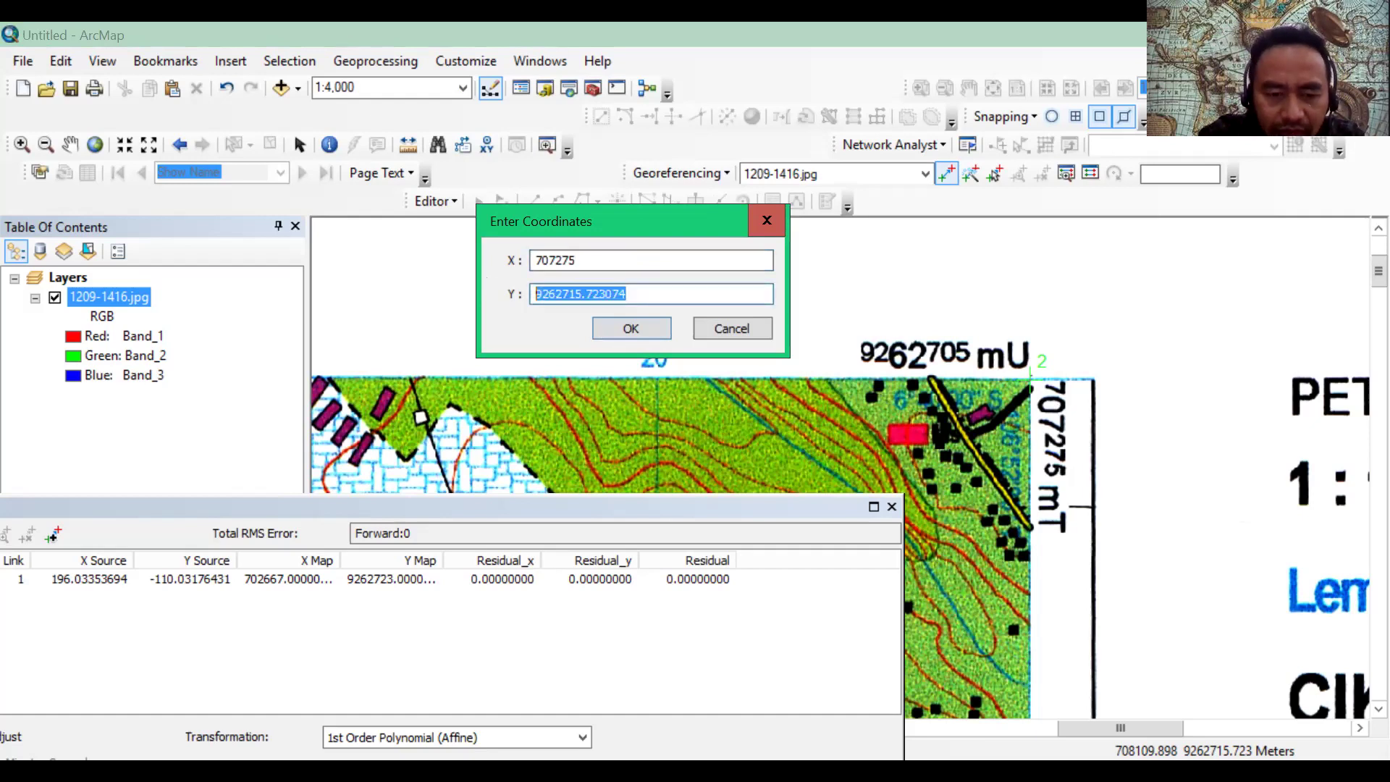
type("9262")
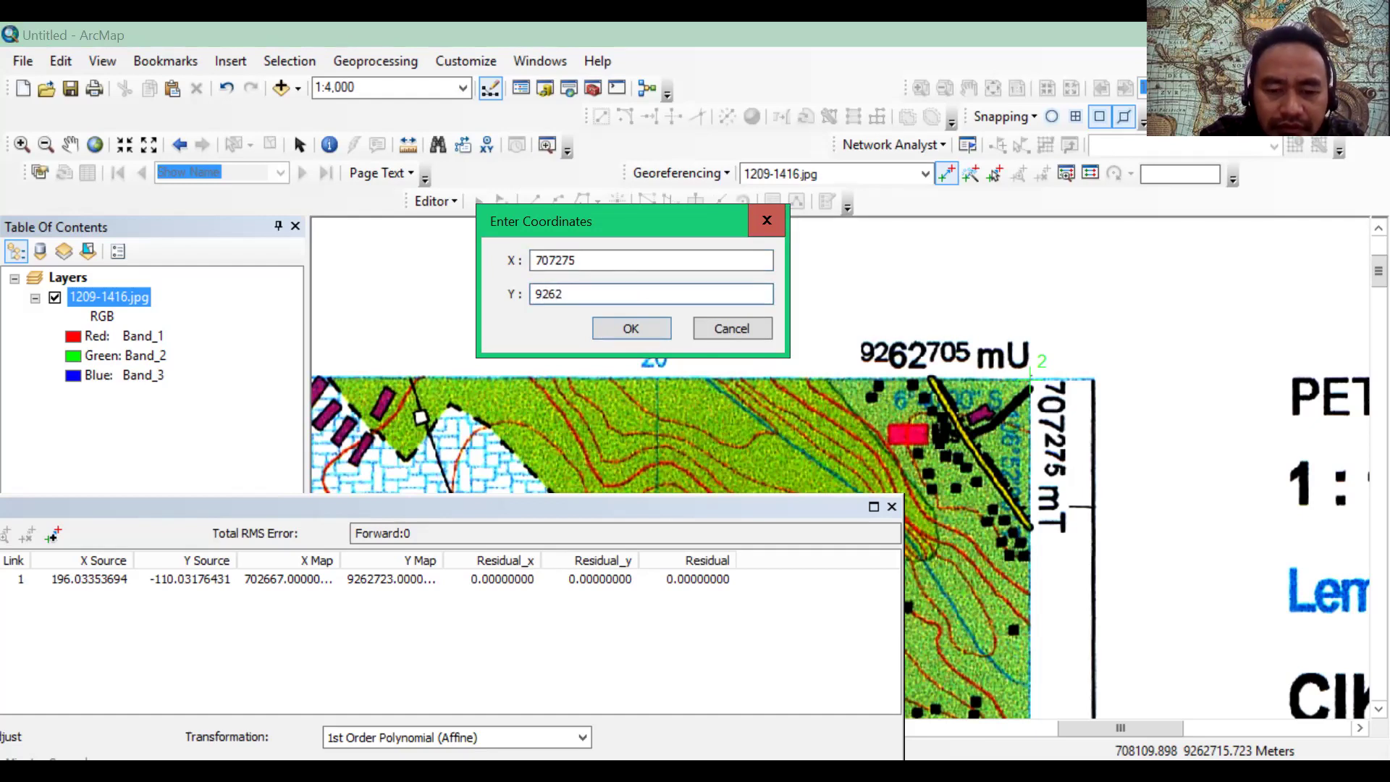
type("705")
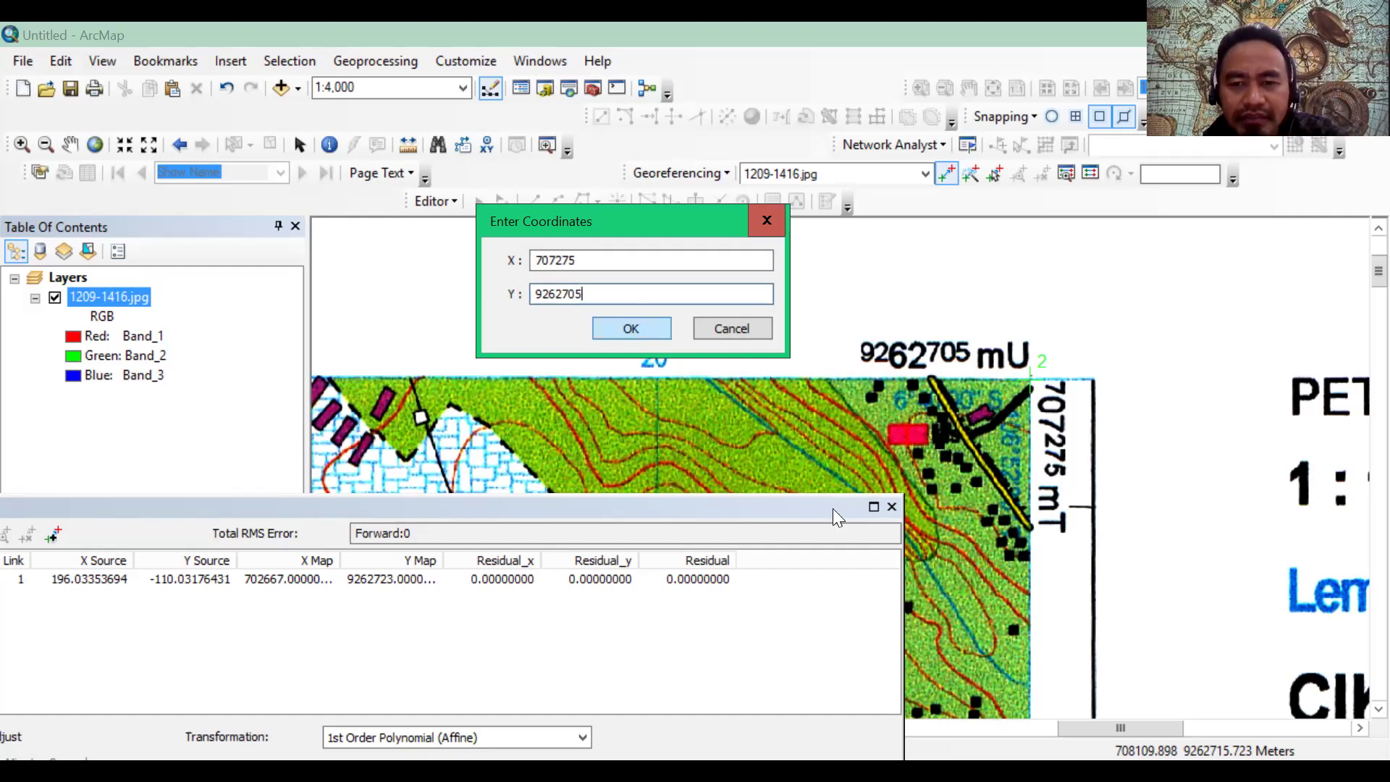
key("Return")
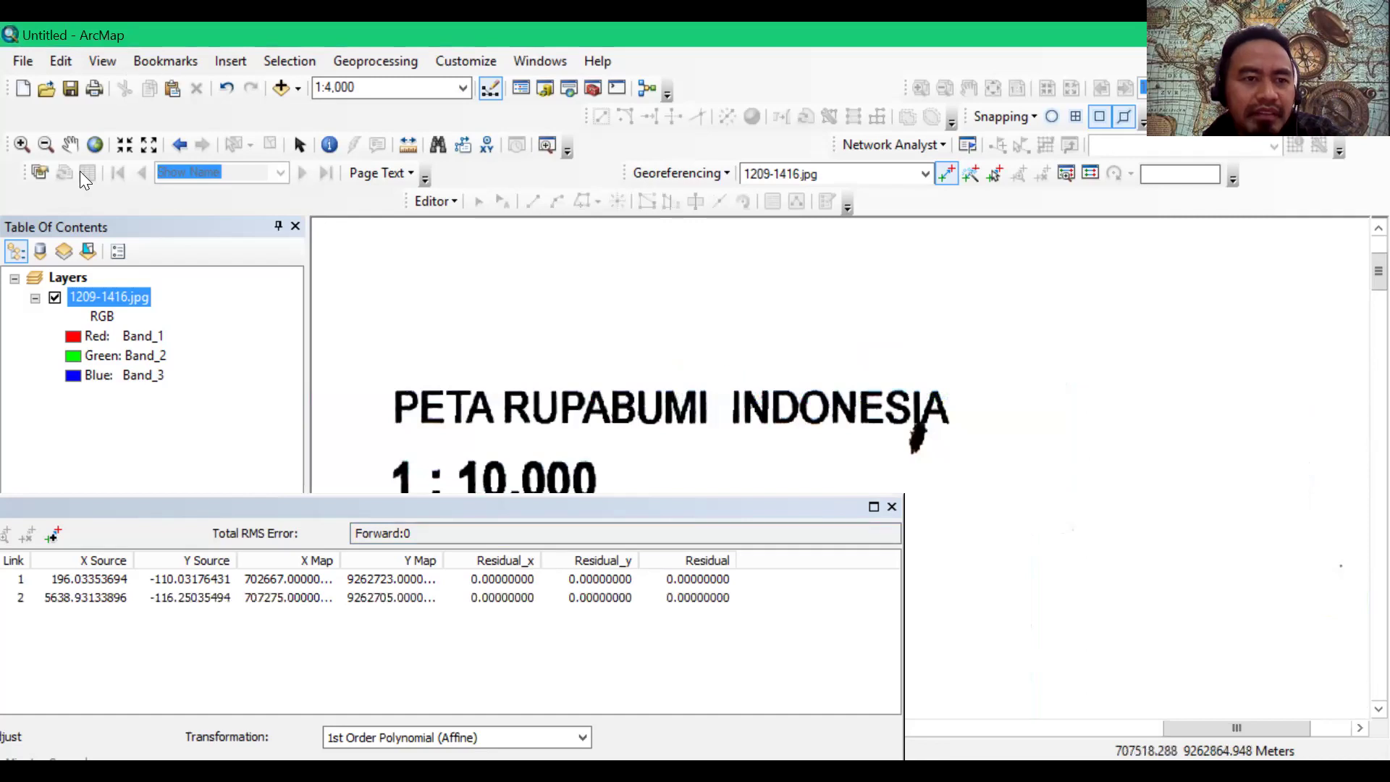
Step: Place the third control point on the southeast corner of the map frame
left_click(95, 145)
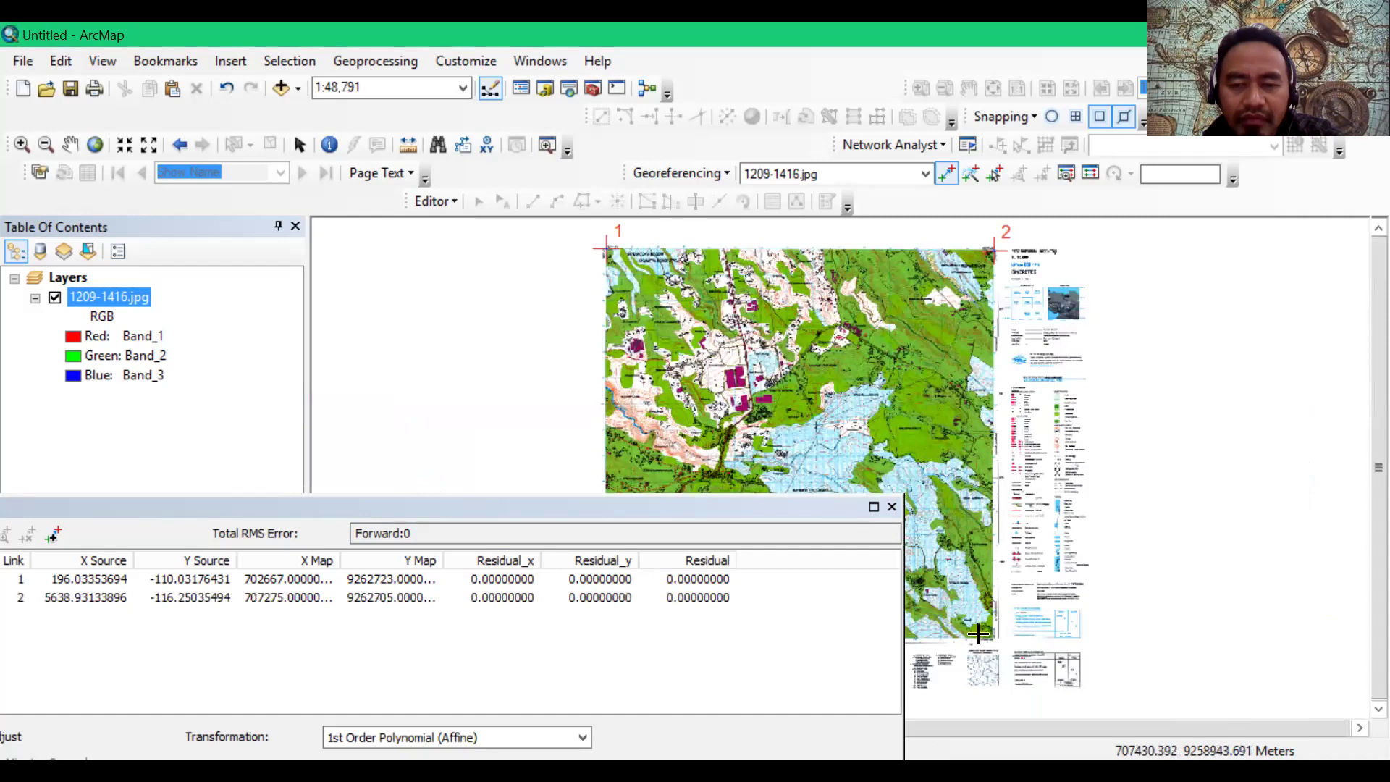
left_click(71, 145)
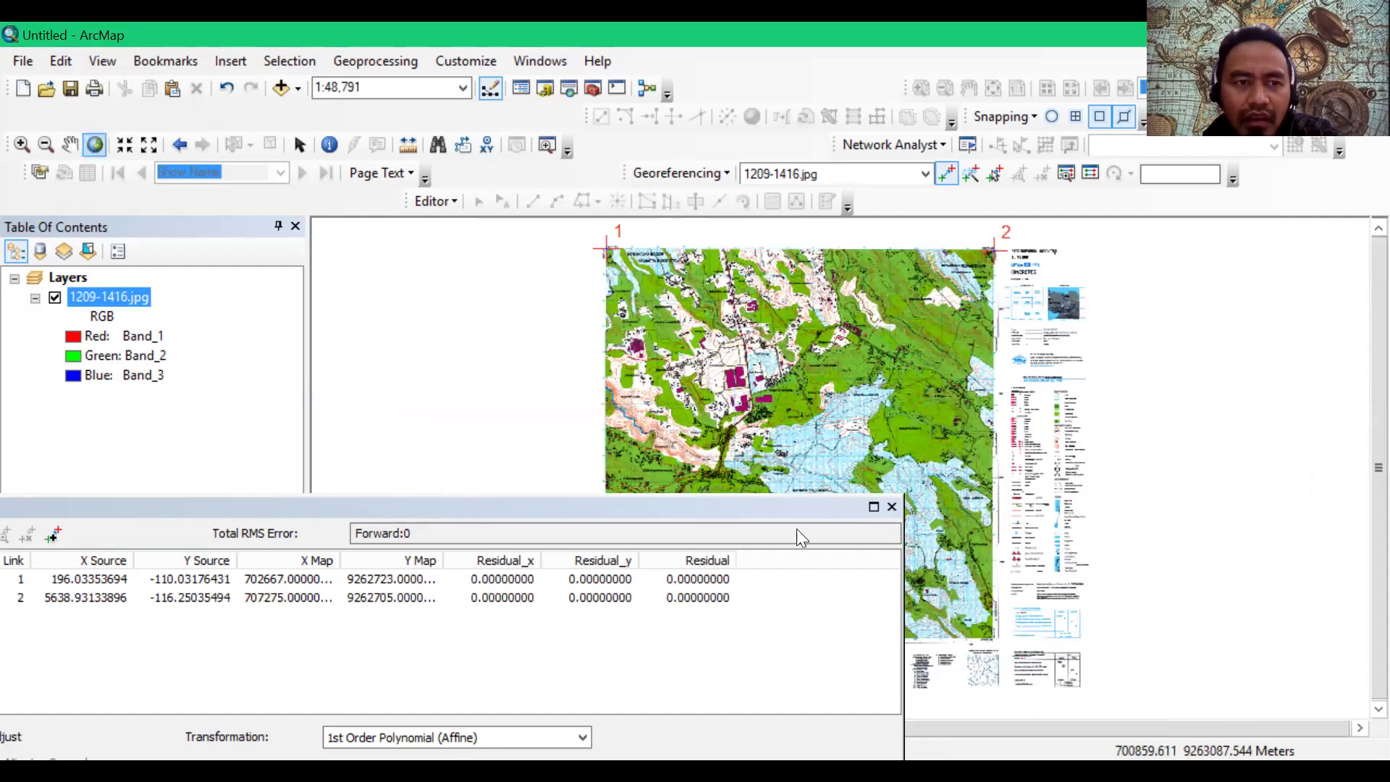
left_click_drag(974, 613, 1096, 423)
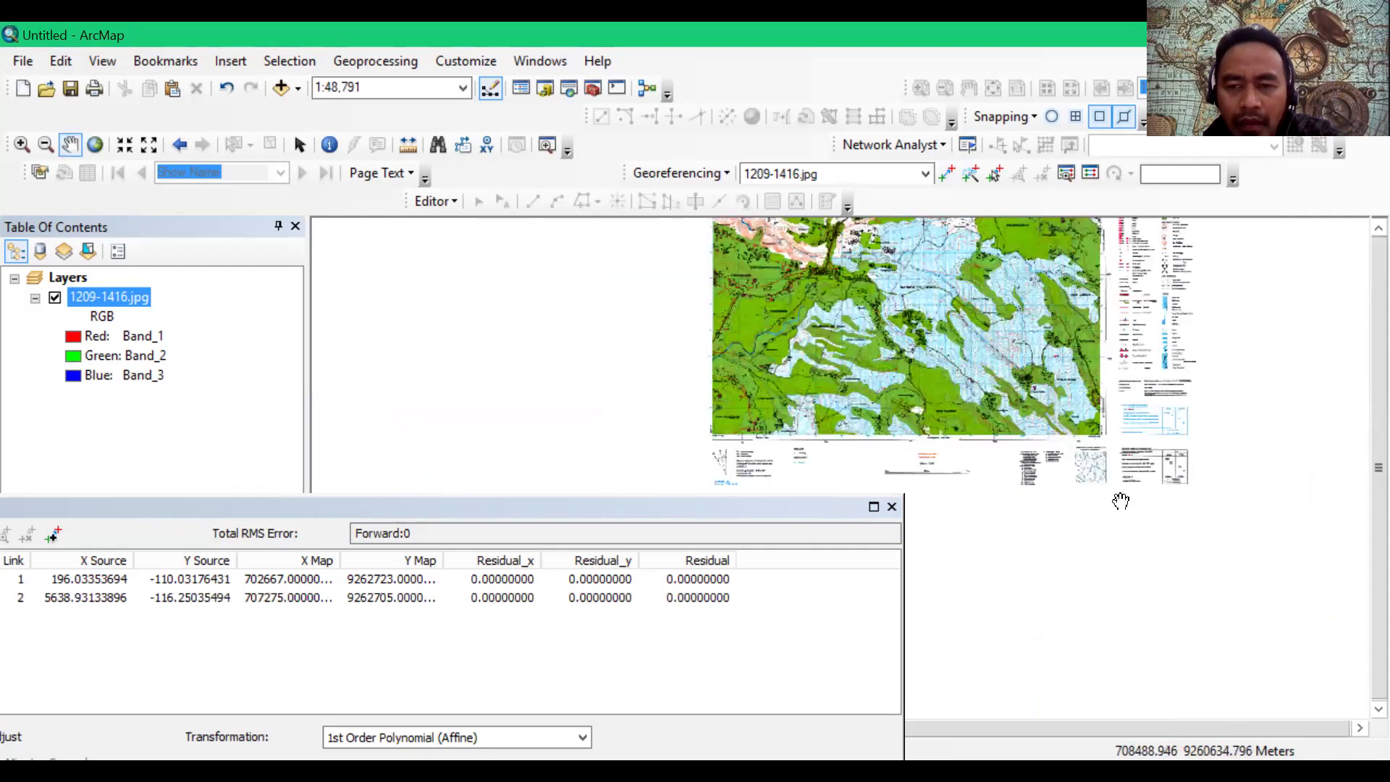
scroll(1120, 500, "down", 2)
scroll(1119, 500, "down", 1)
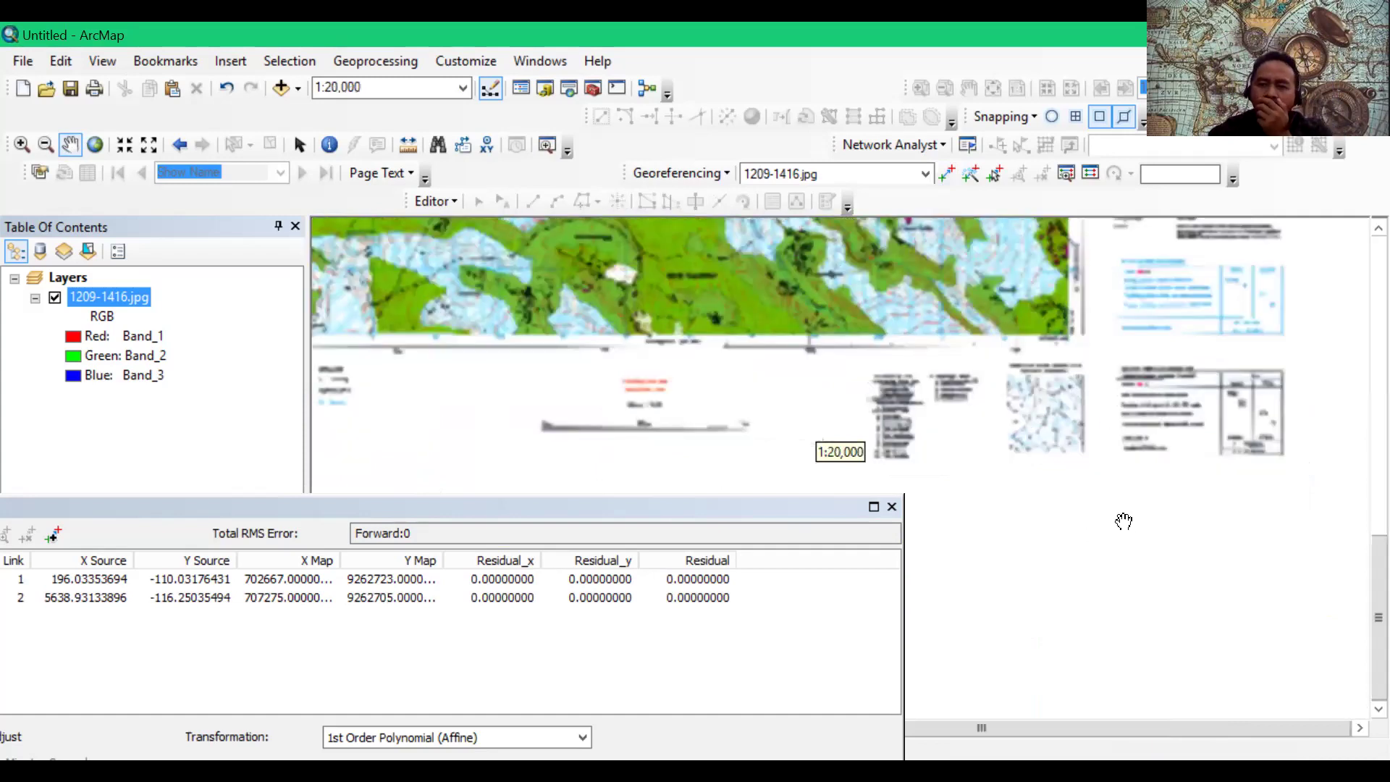
scroll(1102, 507, "down", 1)
scroll(1100, 507, "up", 2)
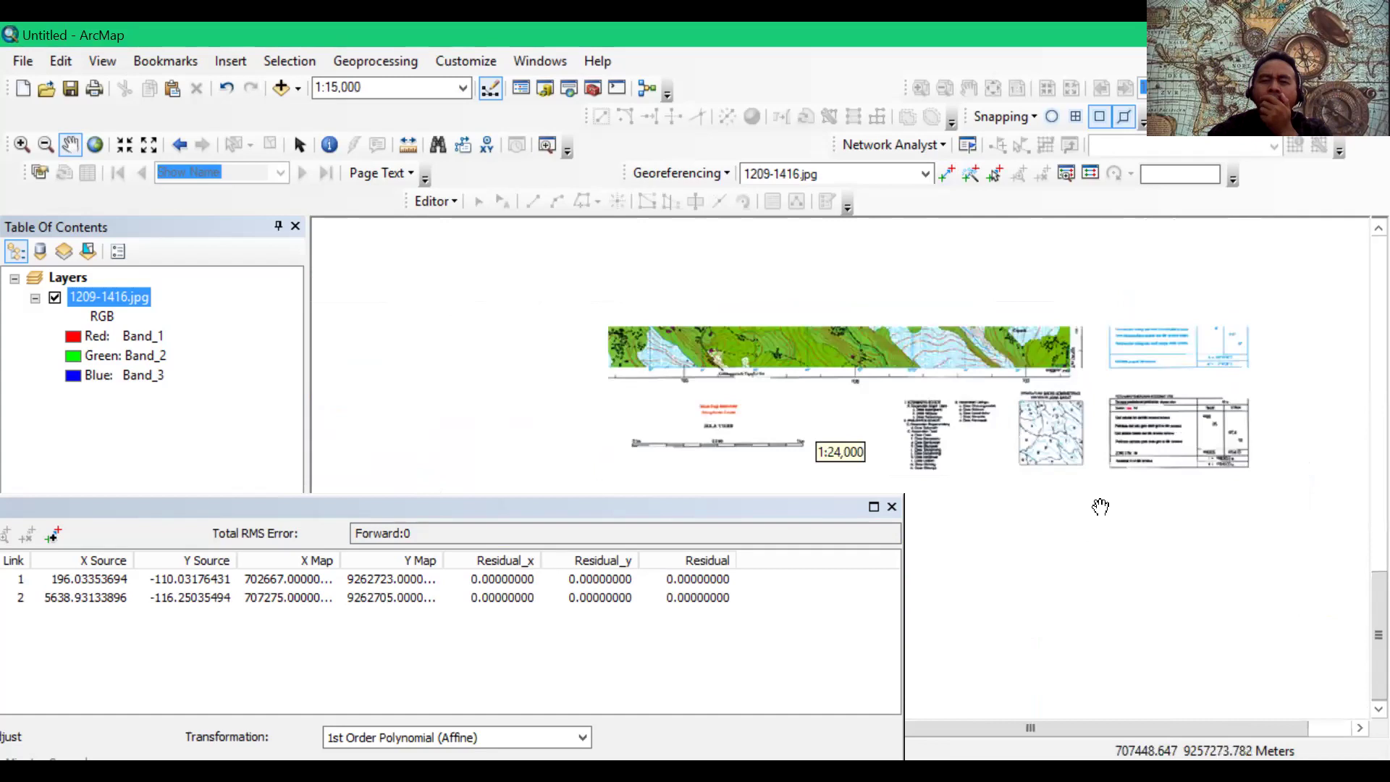
scroll(1055, 412, "down", 2)
scroll(1105, 646, "down", 3)
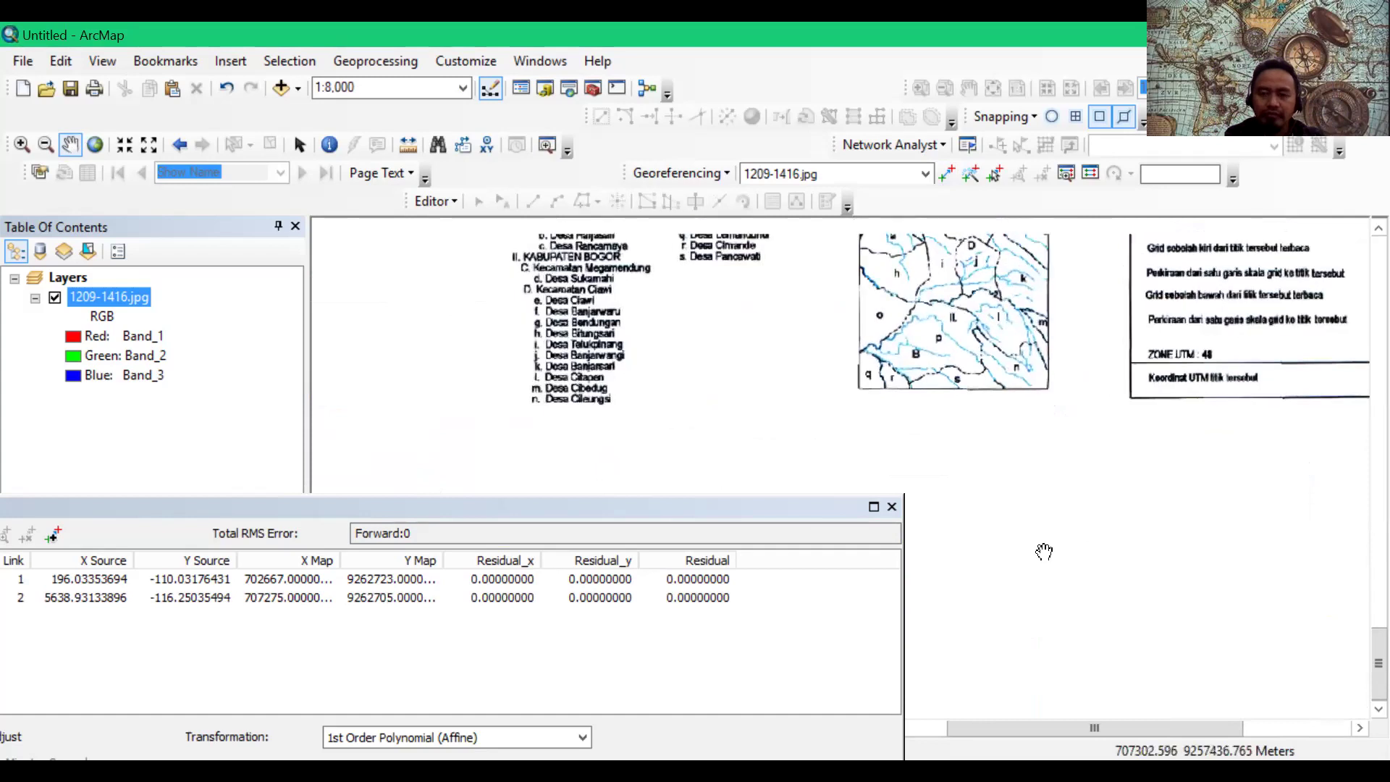
scroll(1050, 507, "down", 2)
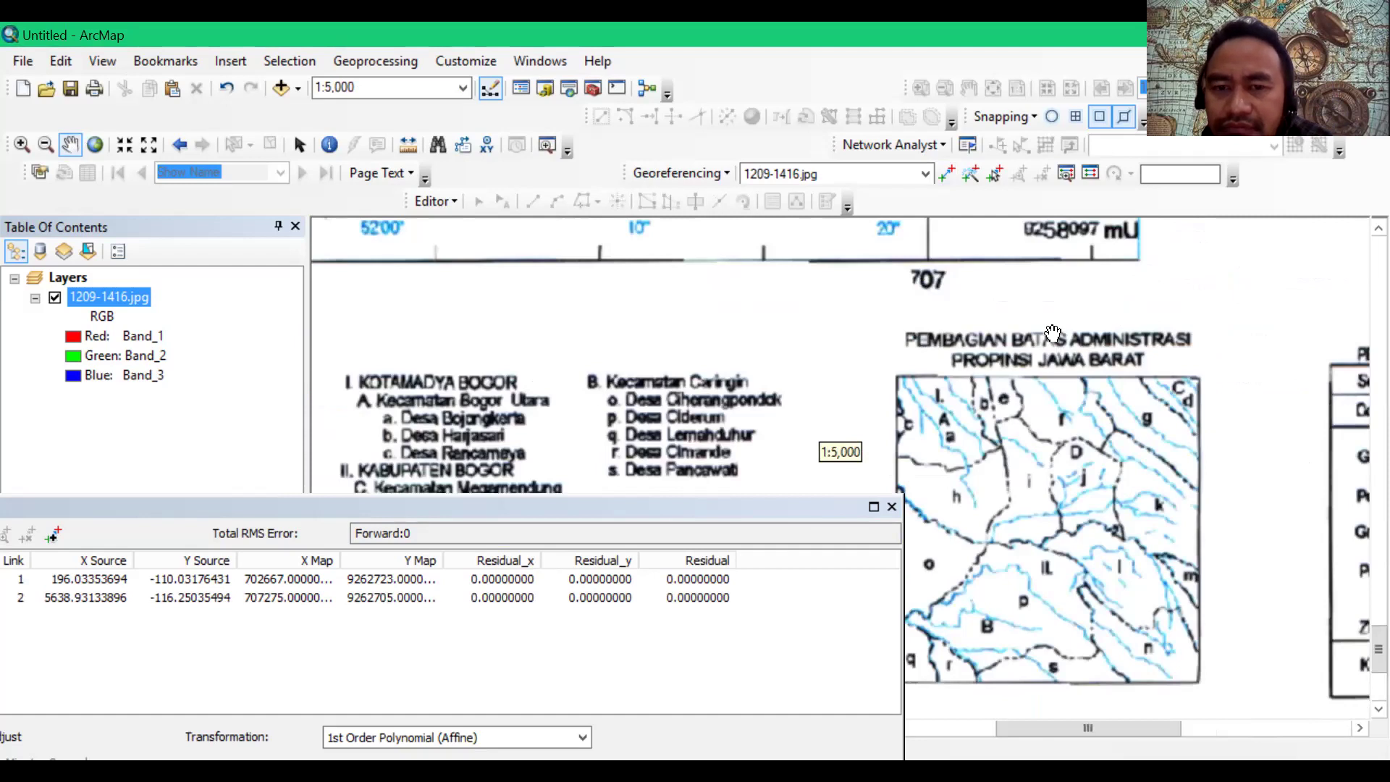
left_click_drag(1043, 336, 1220, 444)
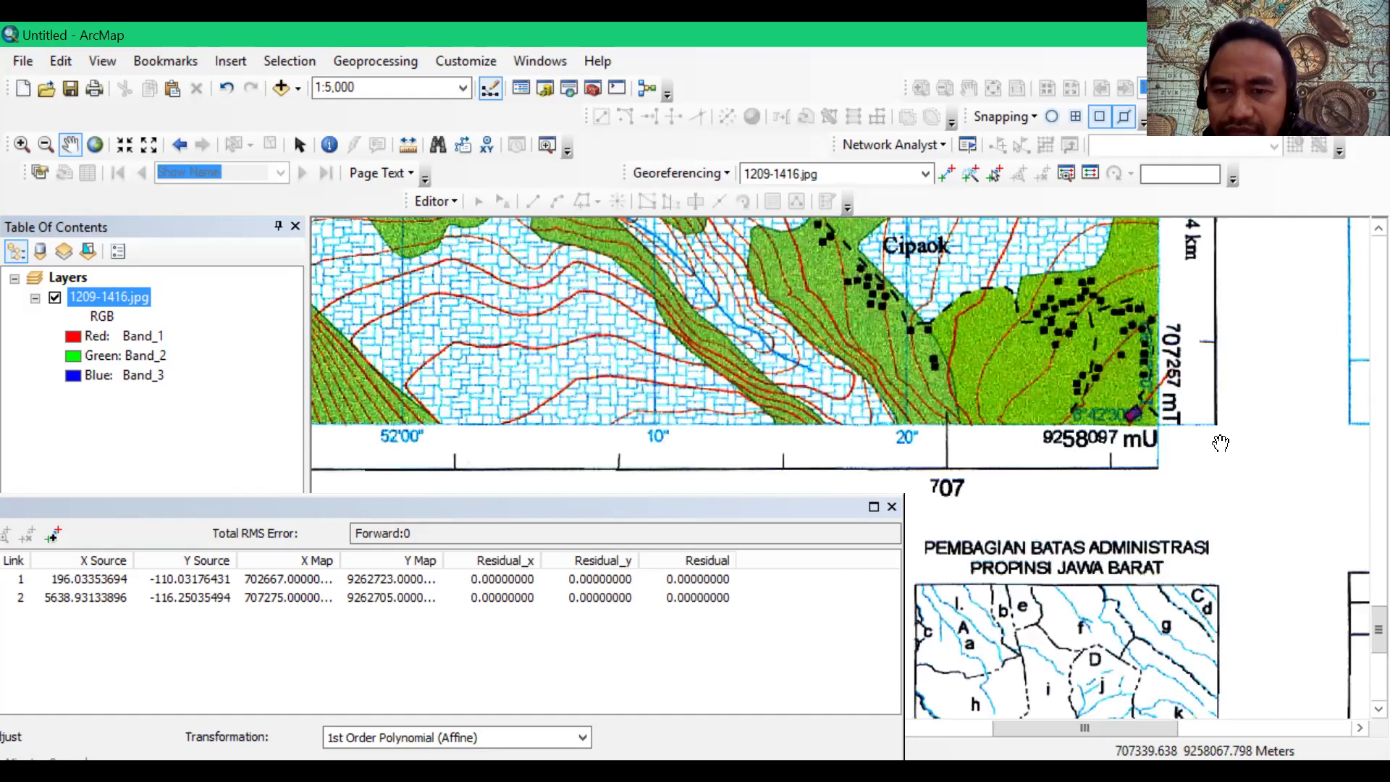
left_click(947, 174)
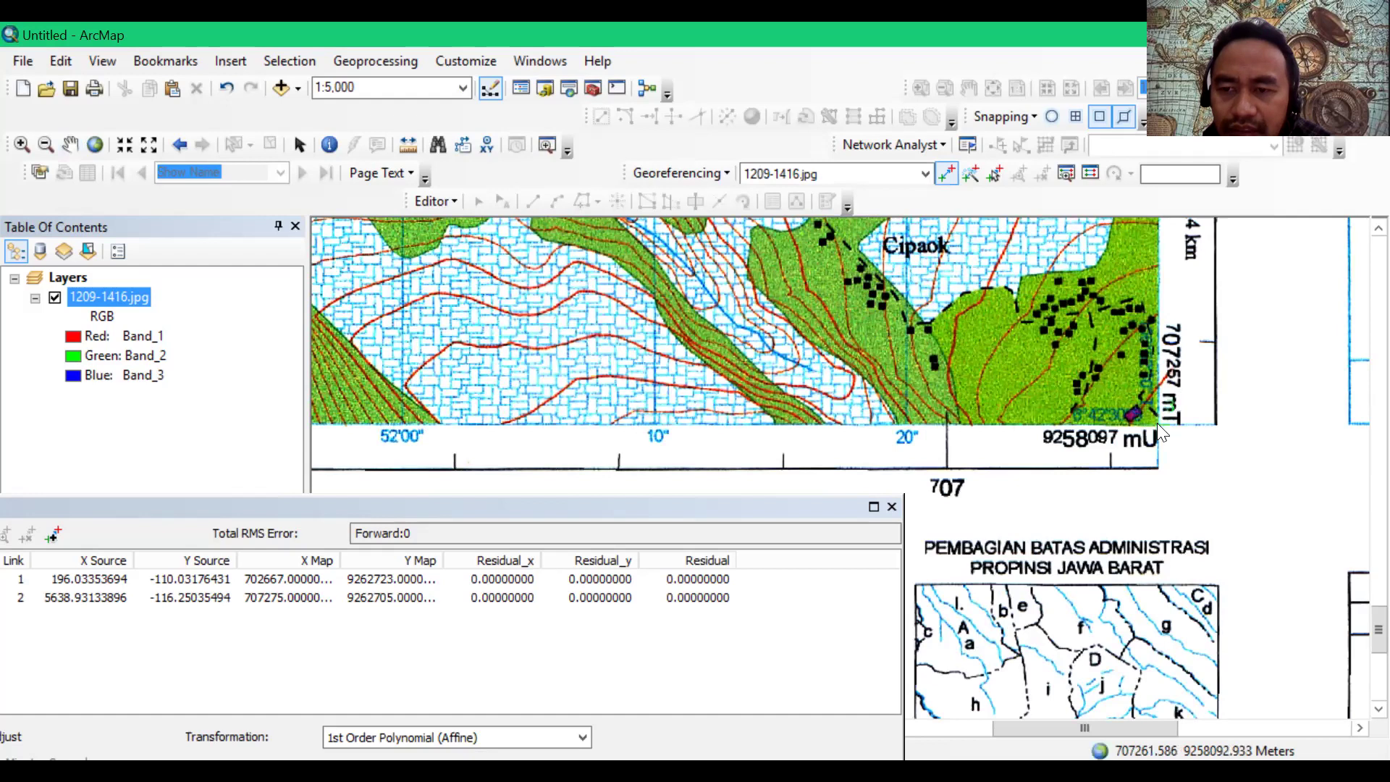
key("ctrl+x")
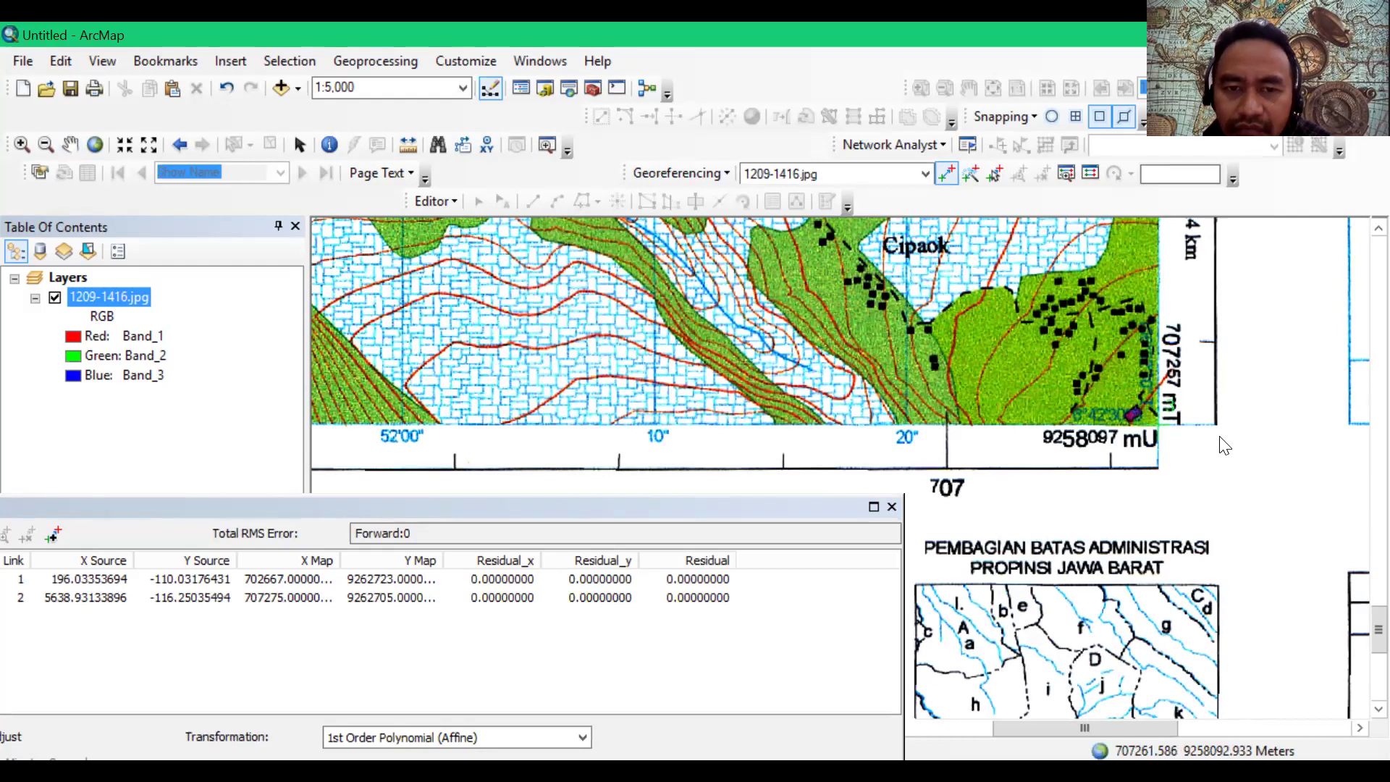
Step: Assign the southeast corner control point the map coordinates X 707257 and Y 9258097
left_click(611, 372)
key("shift+End")
left_click_drag(610, 371, 631, 371)
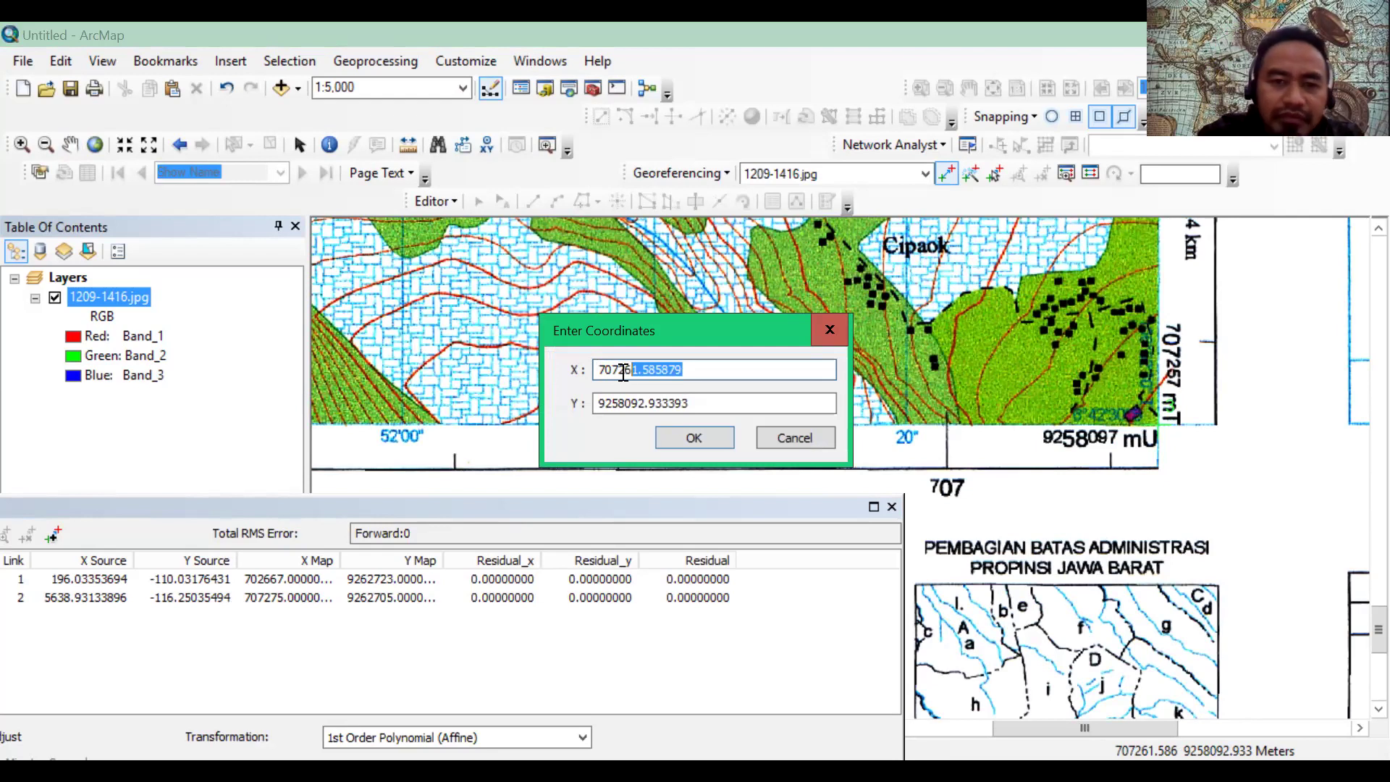
key("BackSpace")
key("BackSpace")
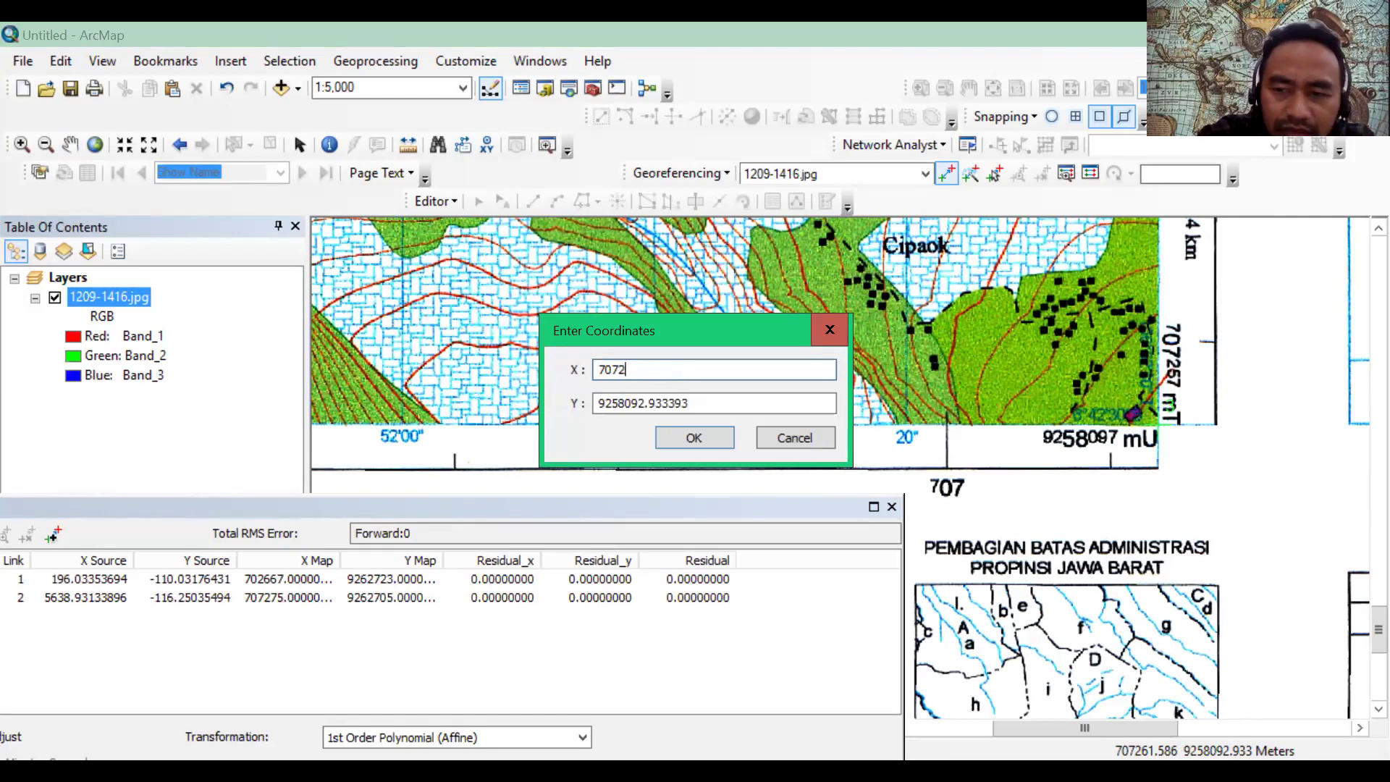
type("57")
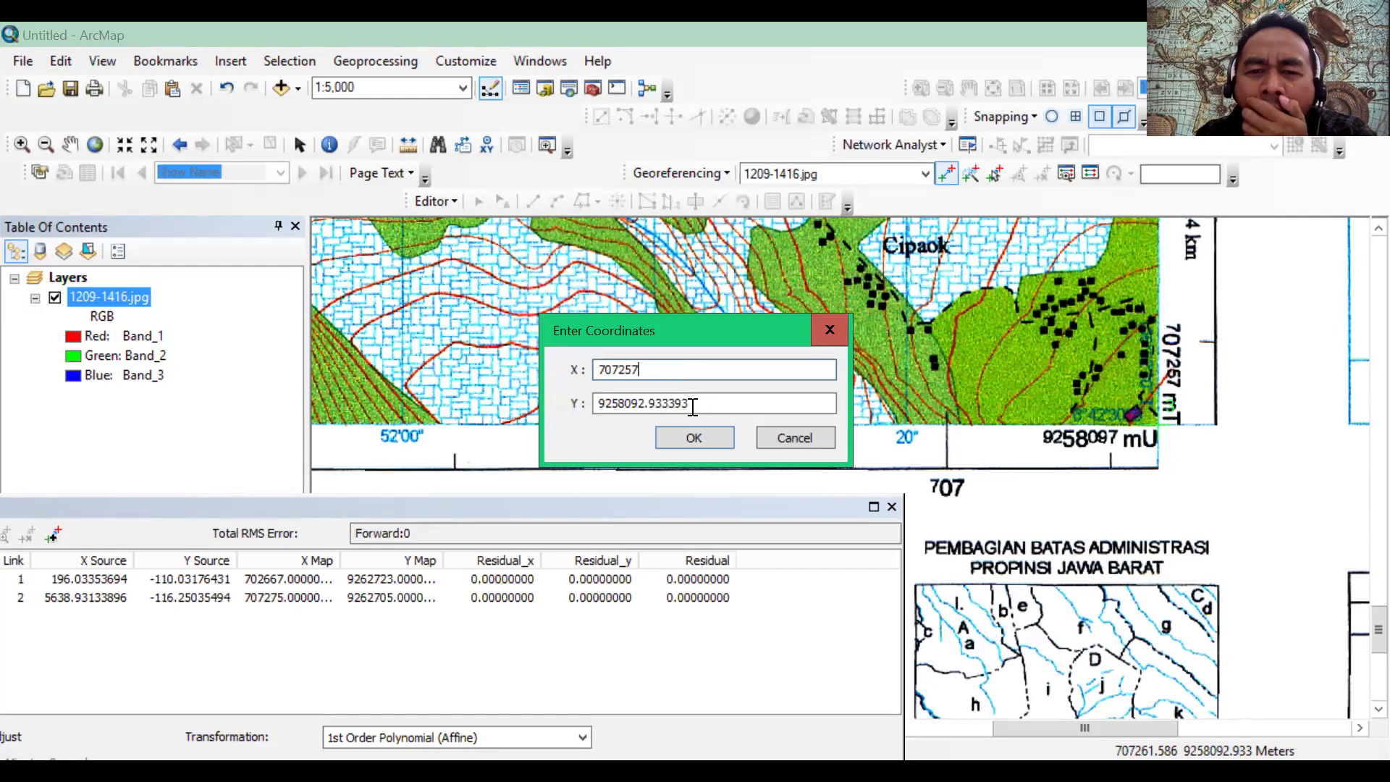
key("Tab")
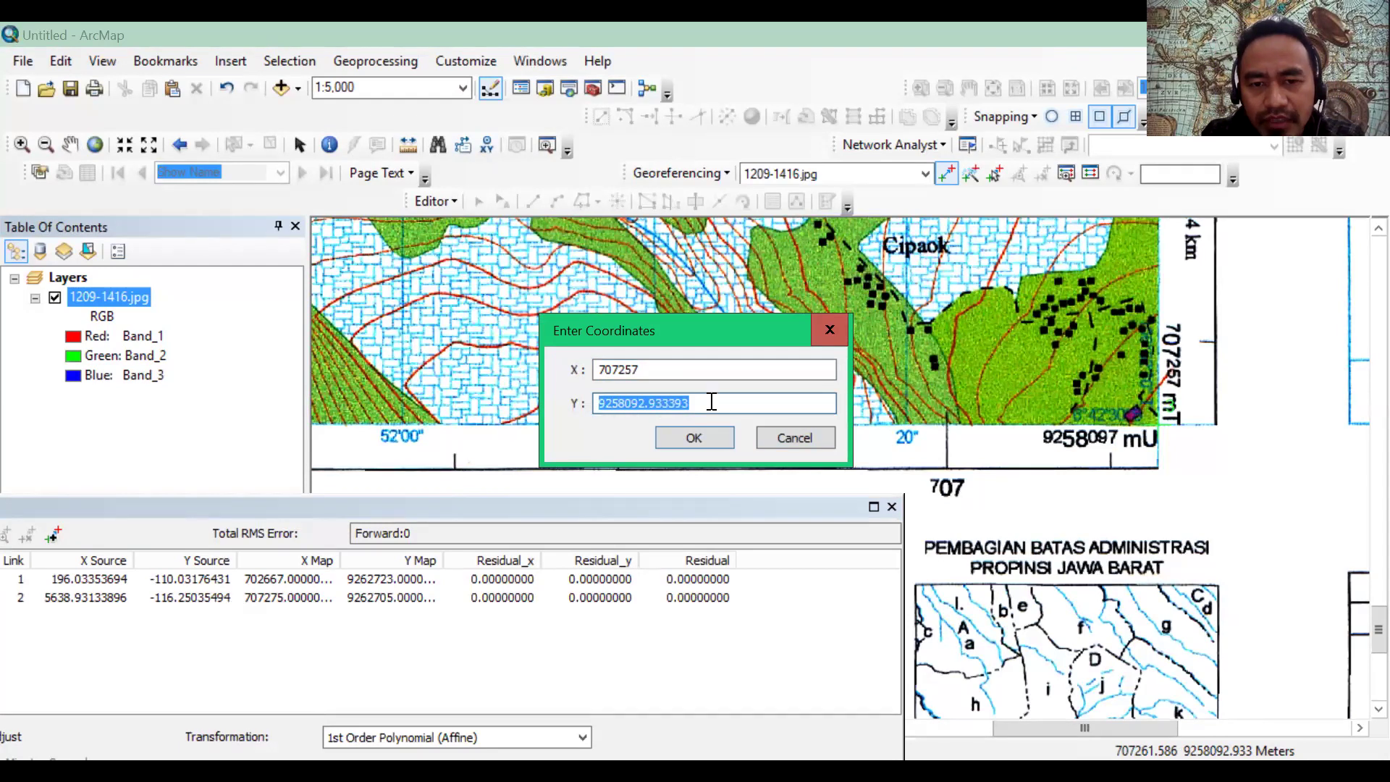
double_click(651, 400)
key("BackSpace")
key("BackSpace")
key("BackSpace")
type("7")
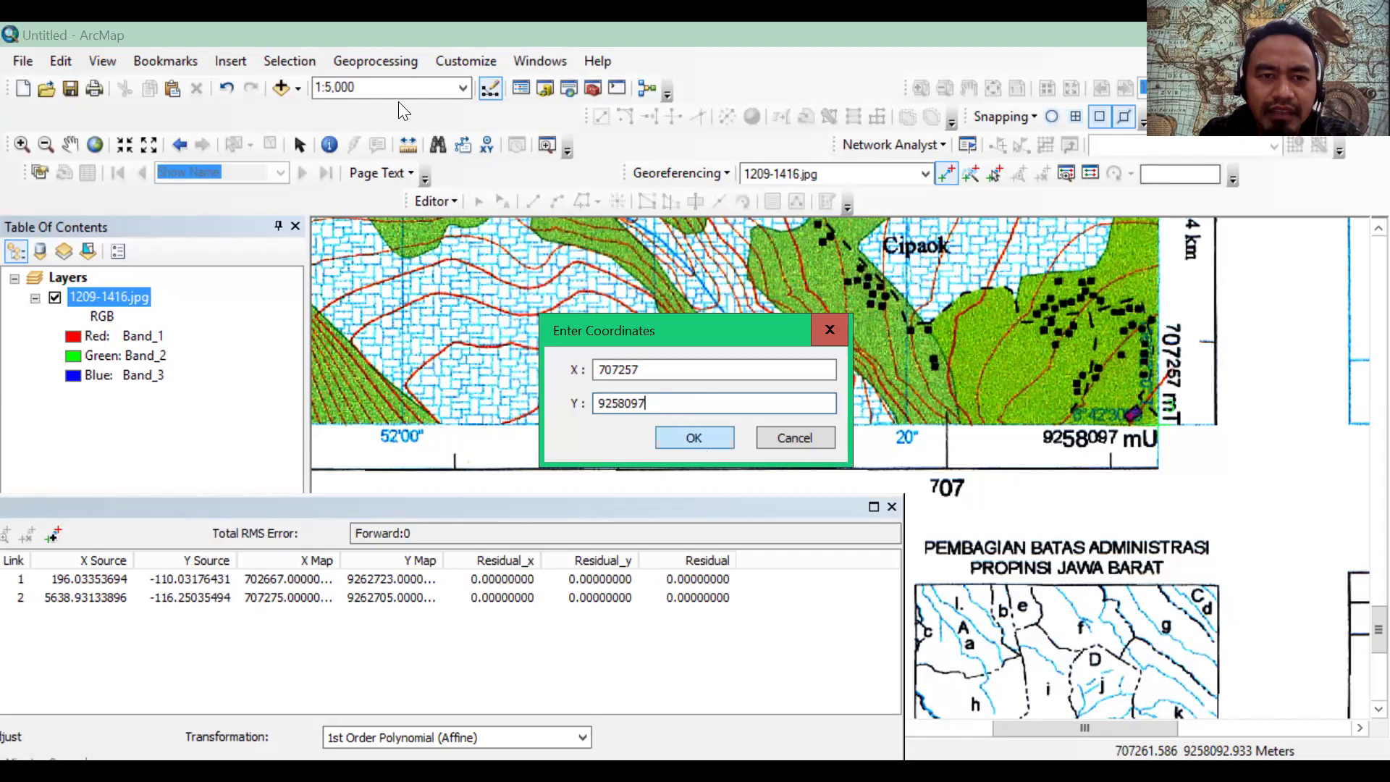
key("Return")
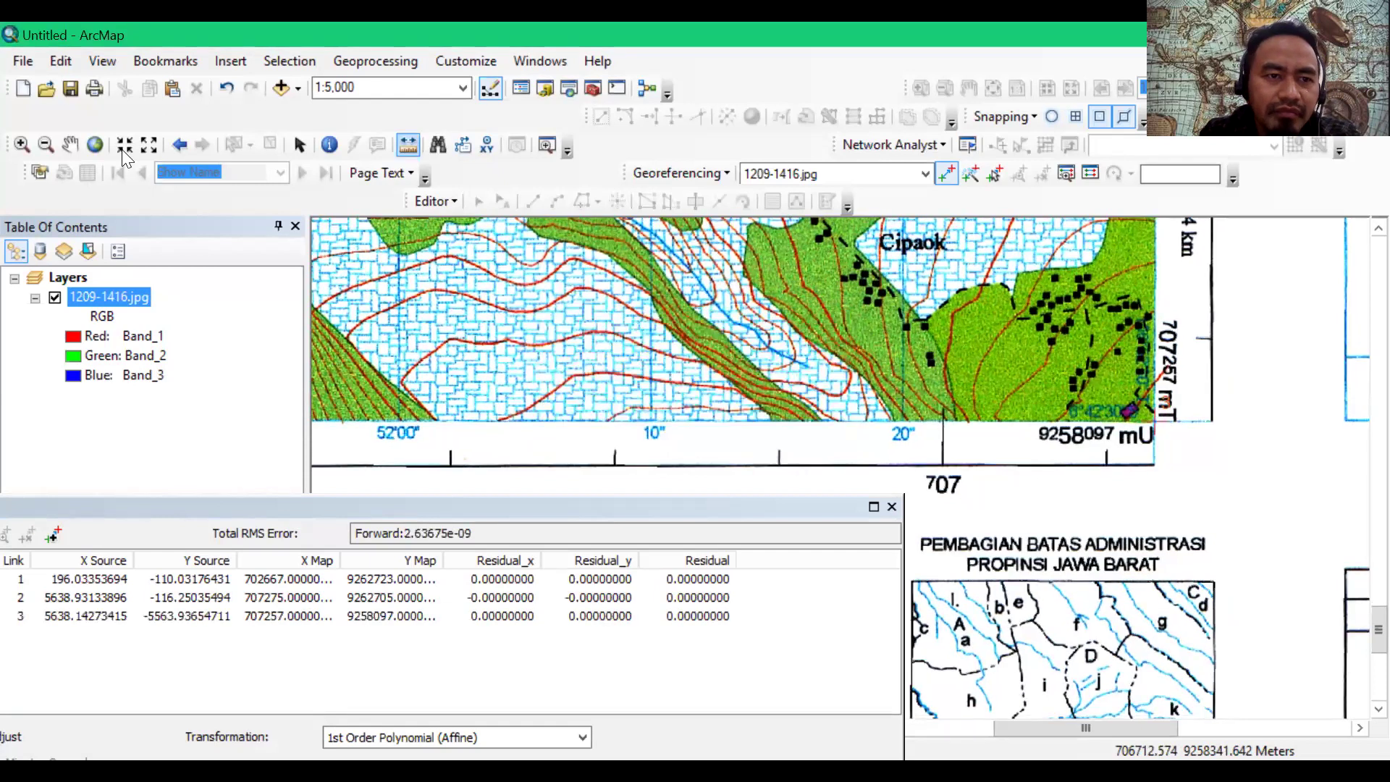
Step: Place the fourth control point on the southwest corner of the map frame, moving the Link table out of the way
left_click(94, 145)
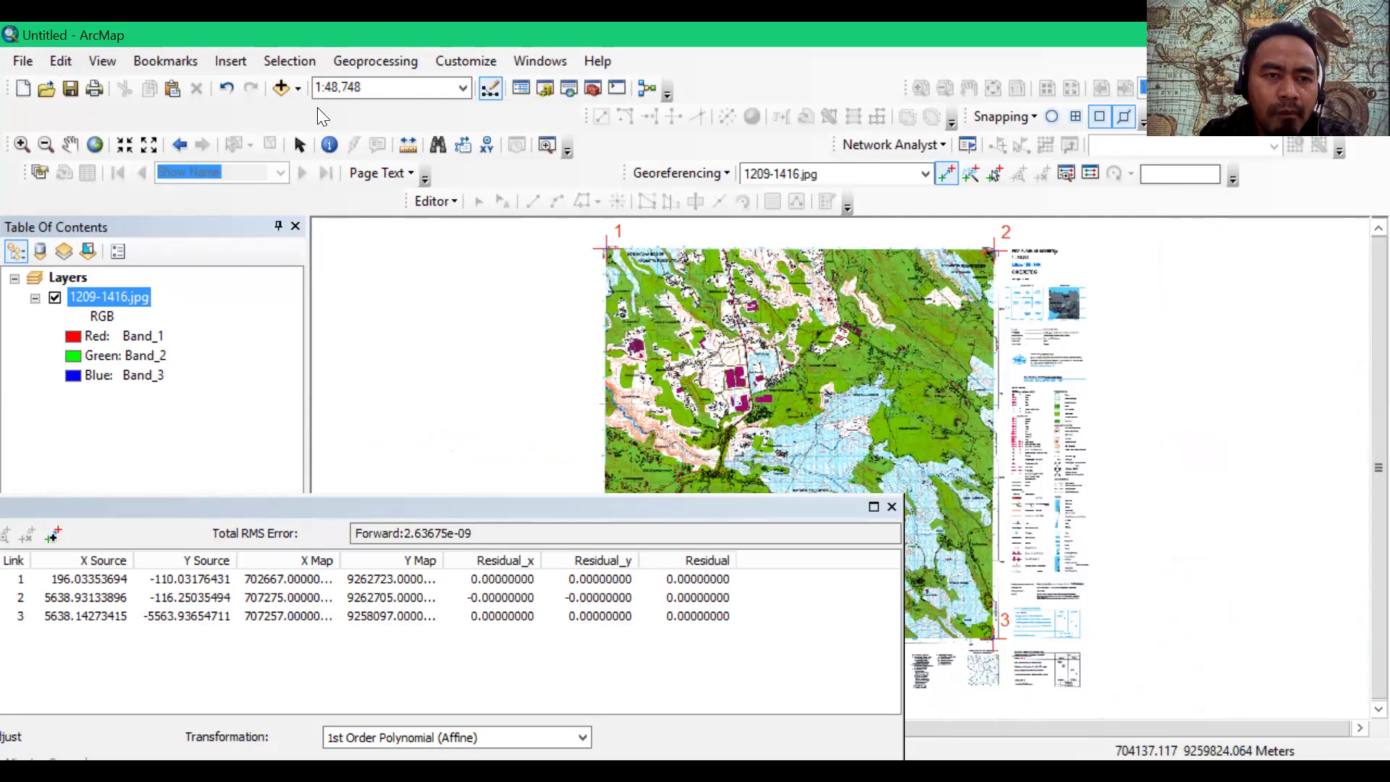
left_click(70, 144)
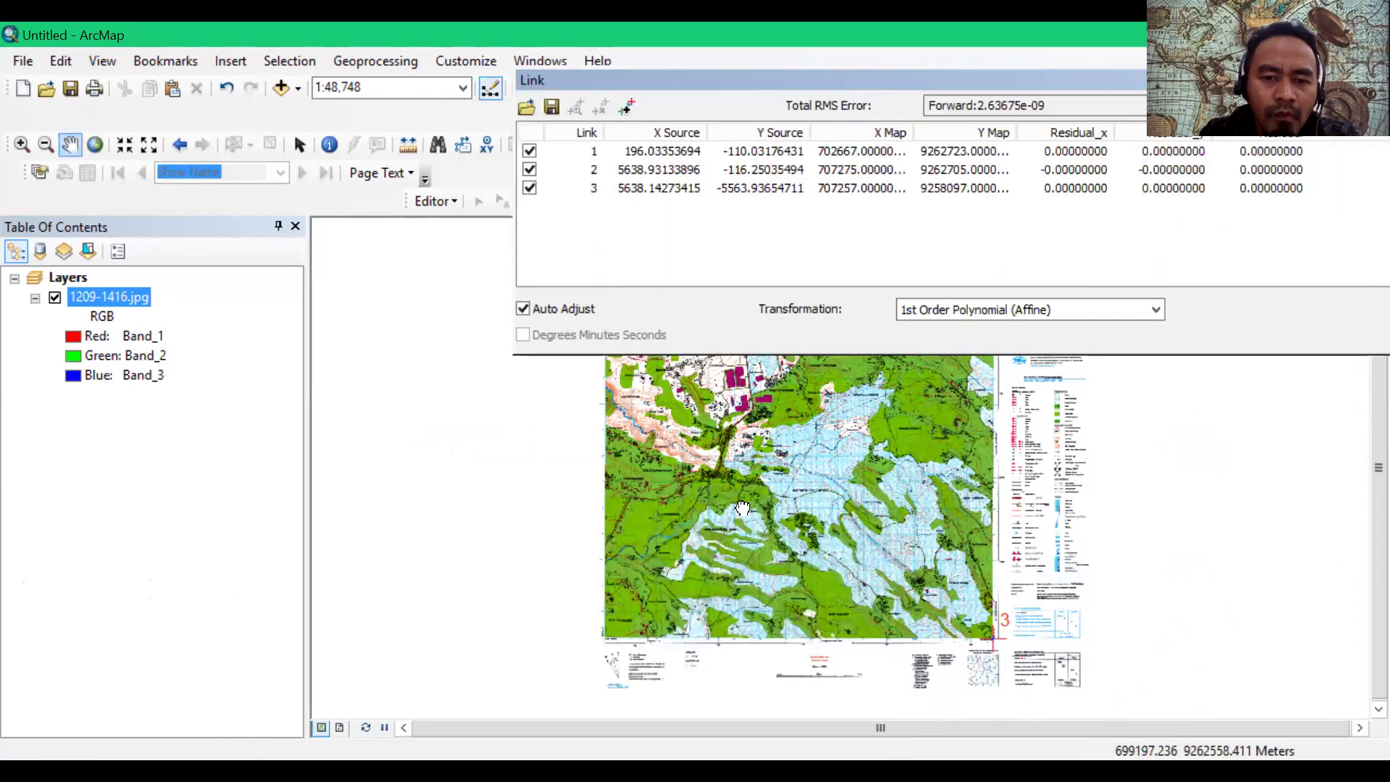
scroll(670, 548, "up", 1)
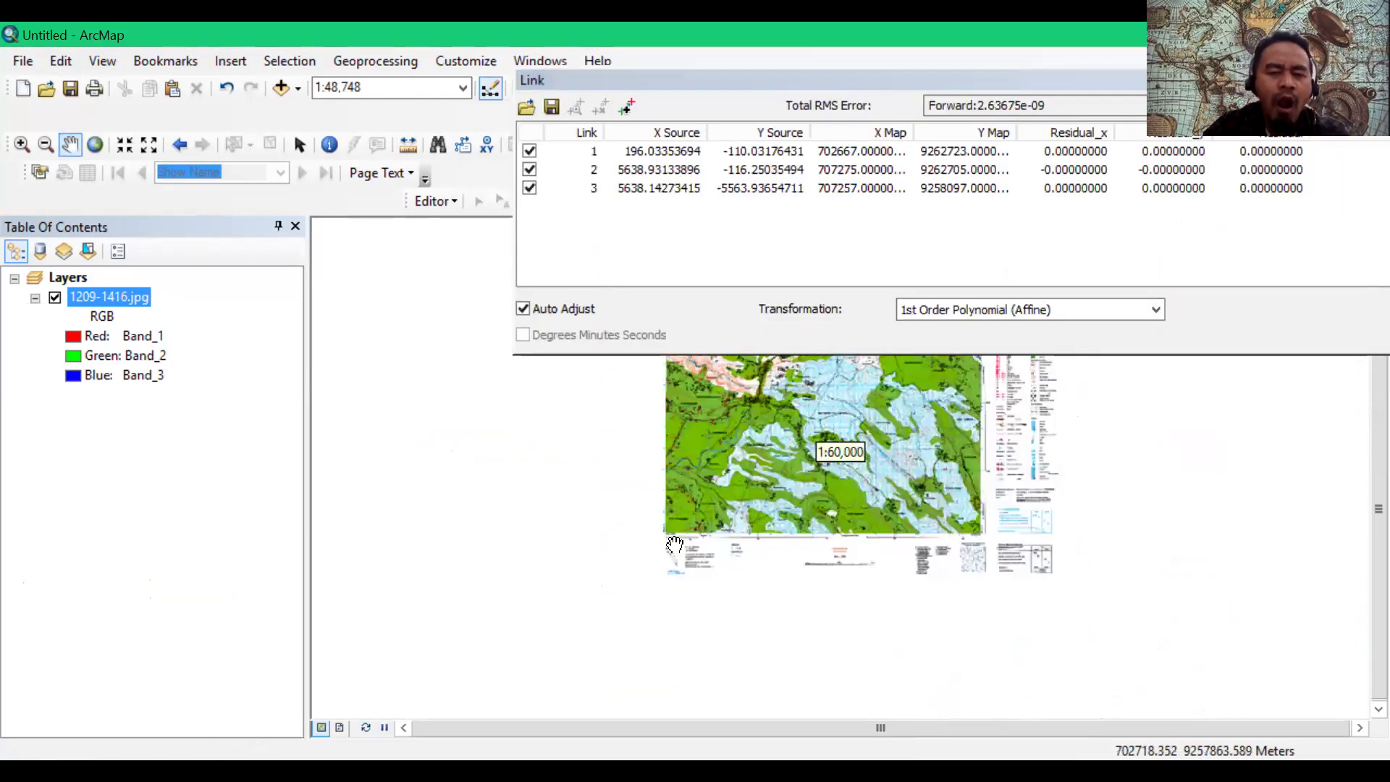
scroll(674, 544, "down", 4)
scroll(674, 545, "down", 3)
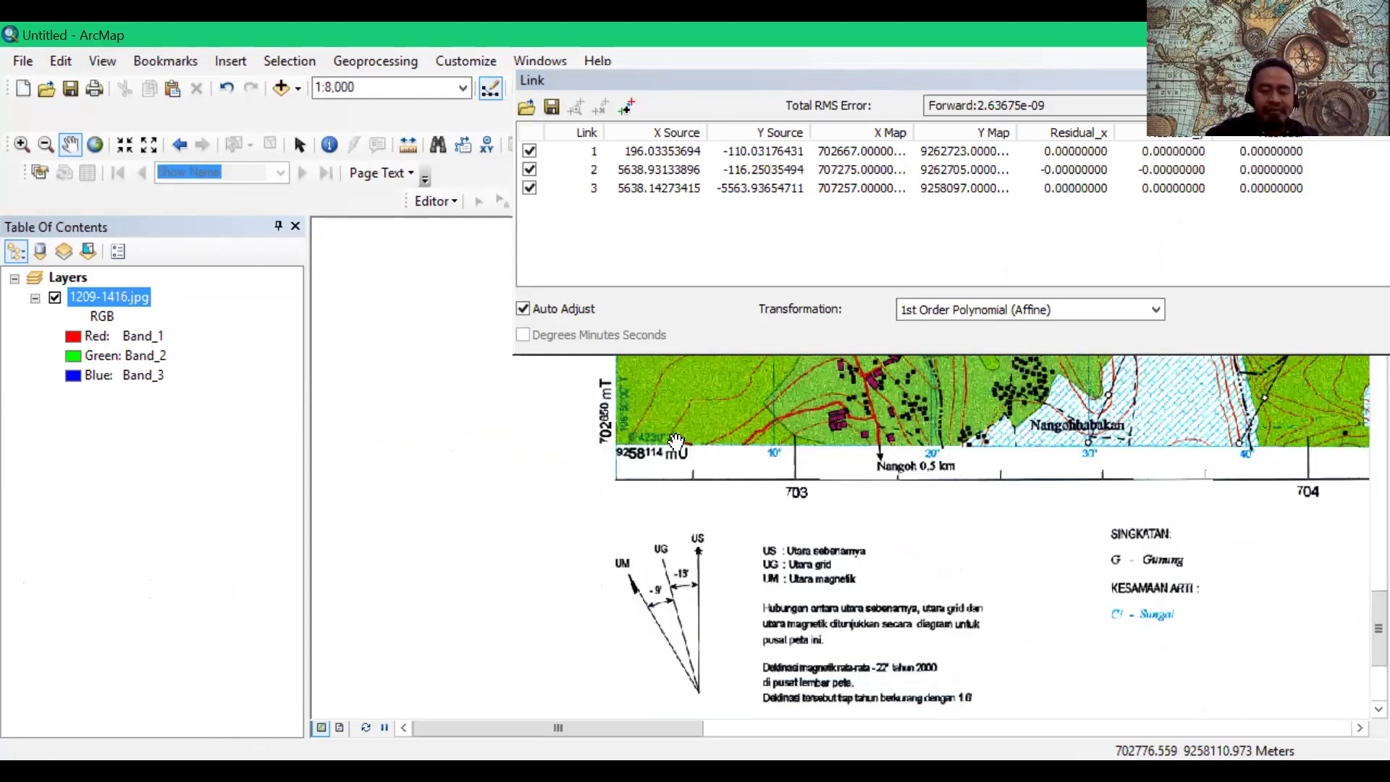
scroll(649, 545, "down", 1)
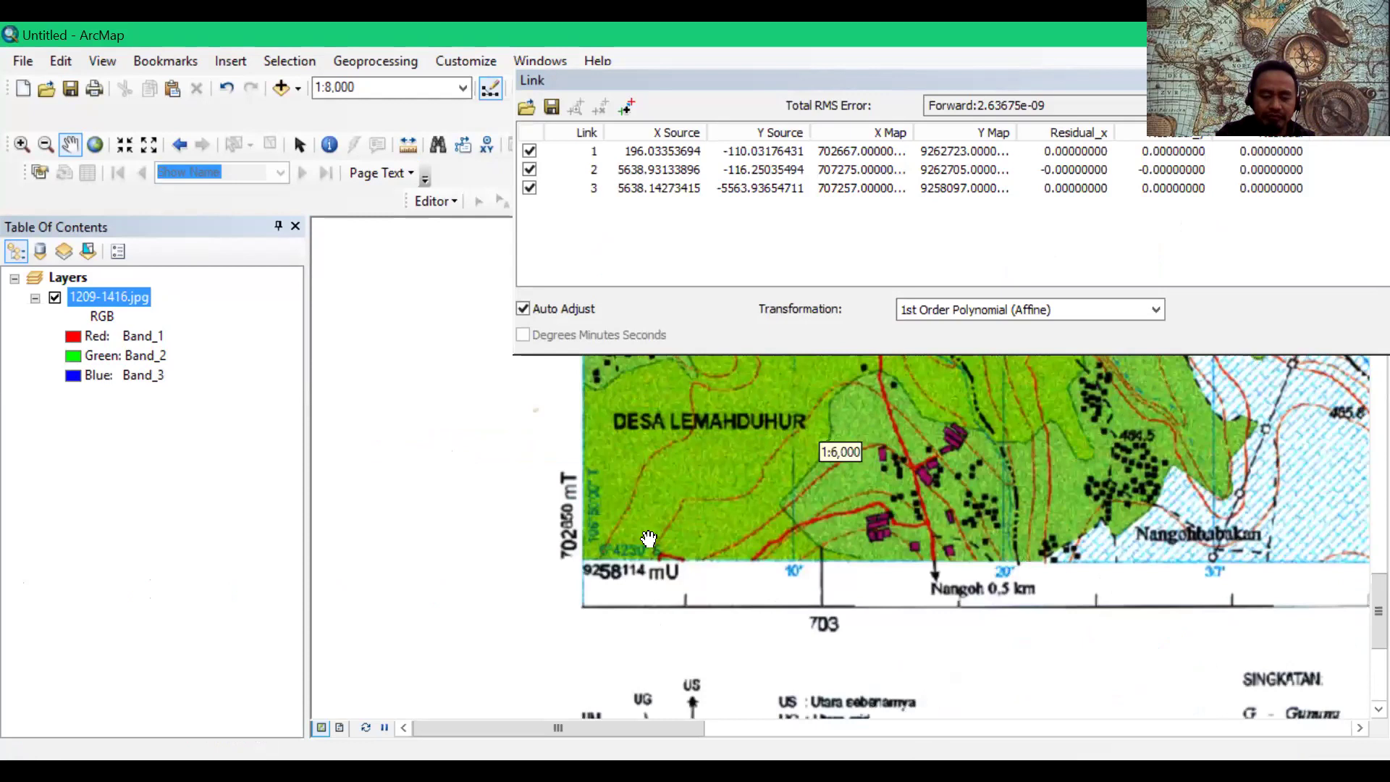
scroll(651, 533, "down", 1)
scroll(651, 529, "down", 2)
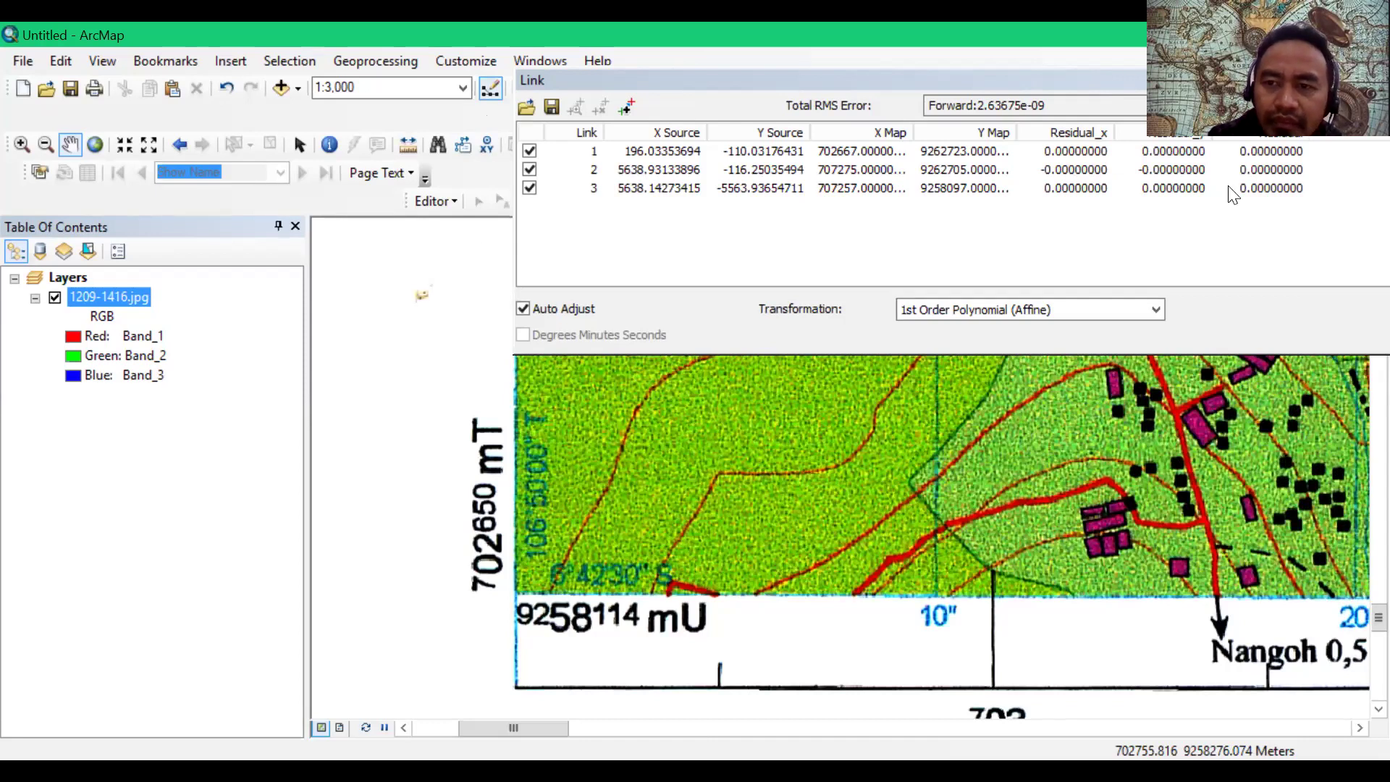
left_click(946, 174)
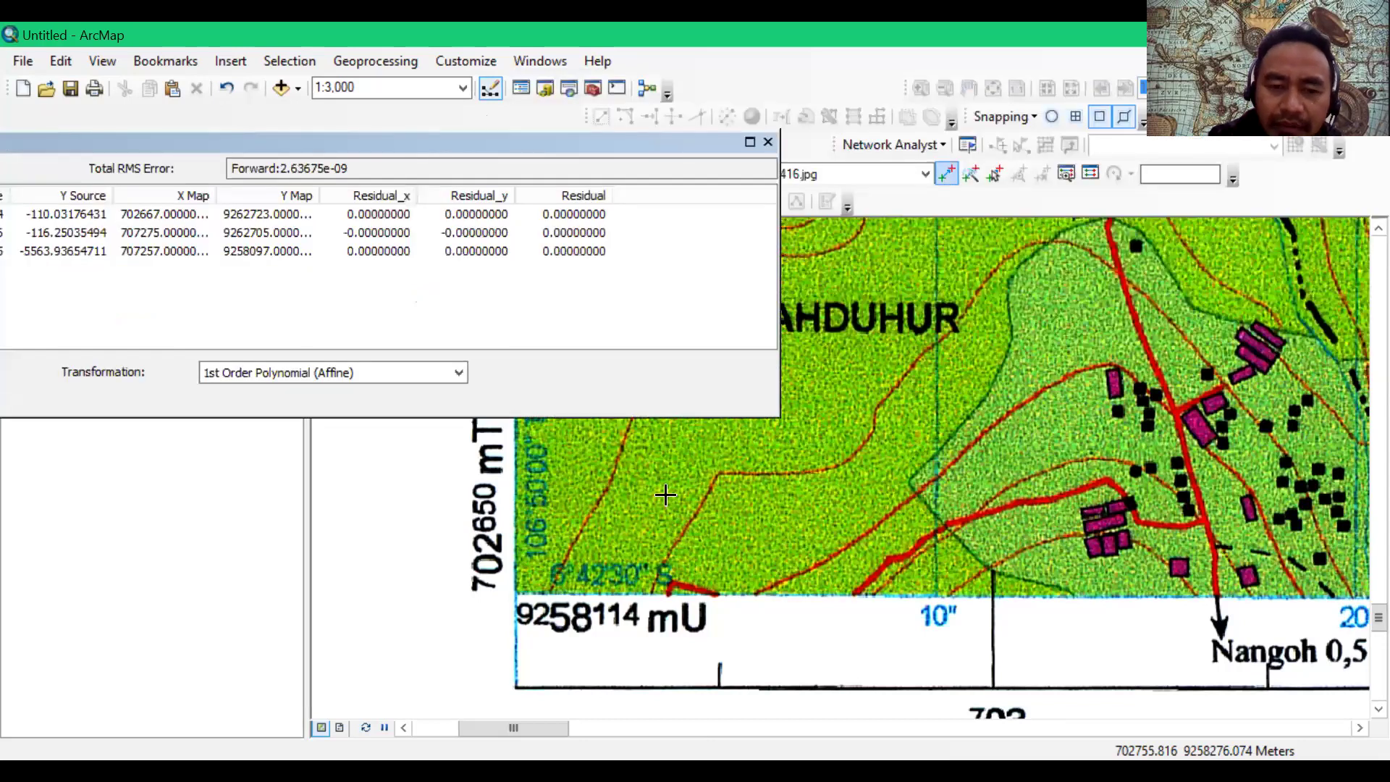
left_click(520, 603)
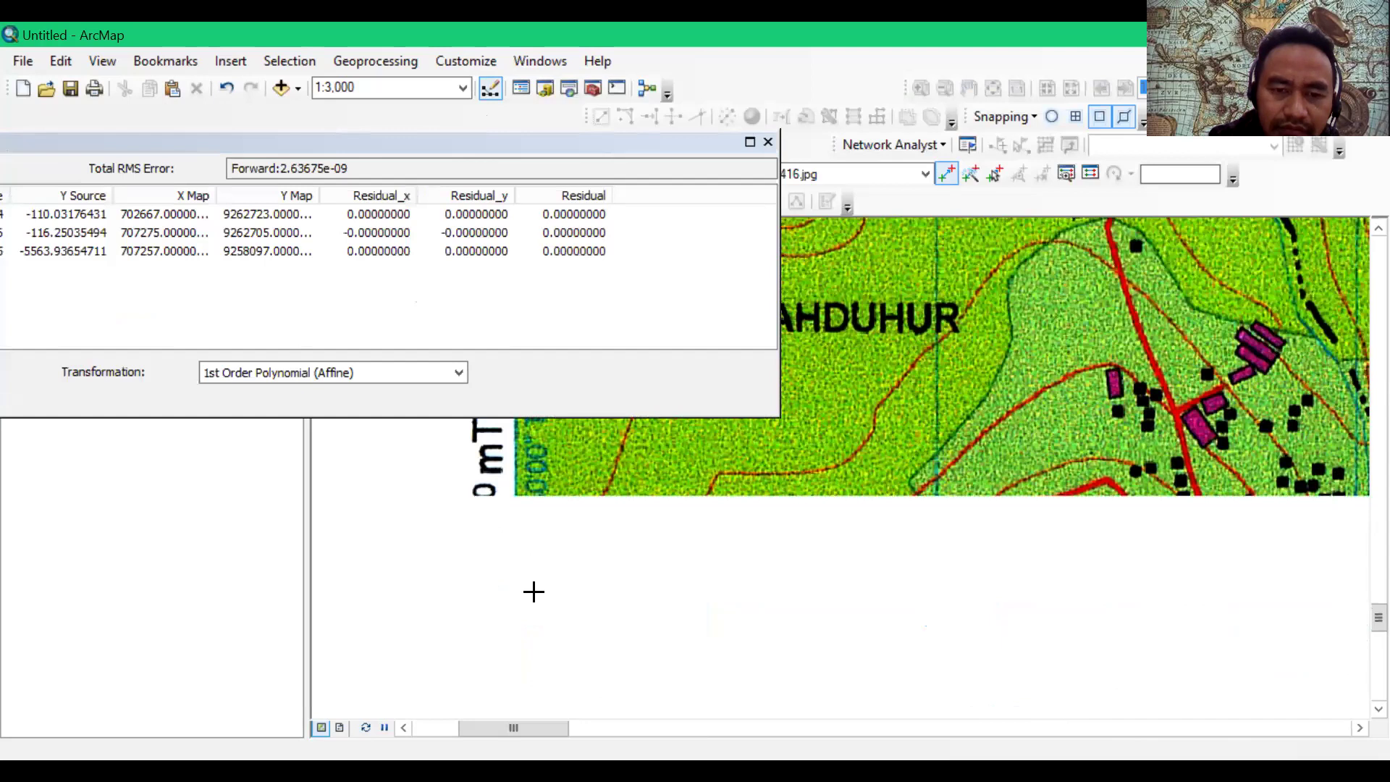
right_click(534, 595)
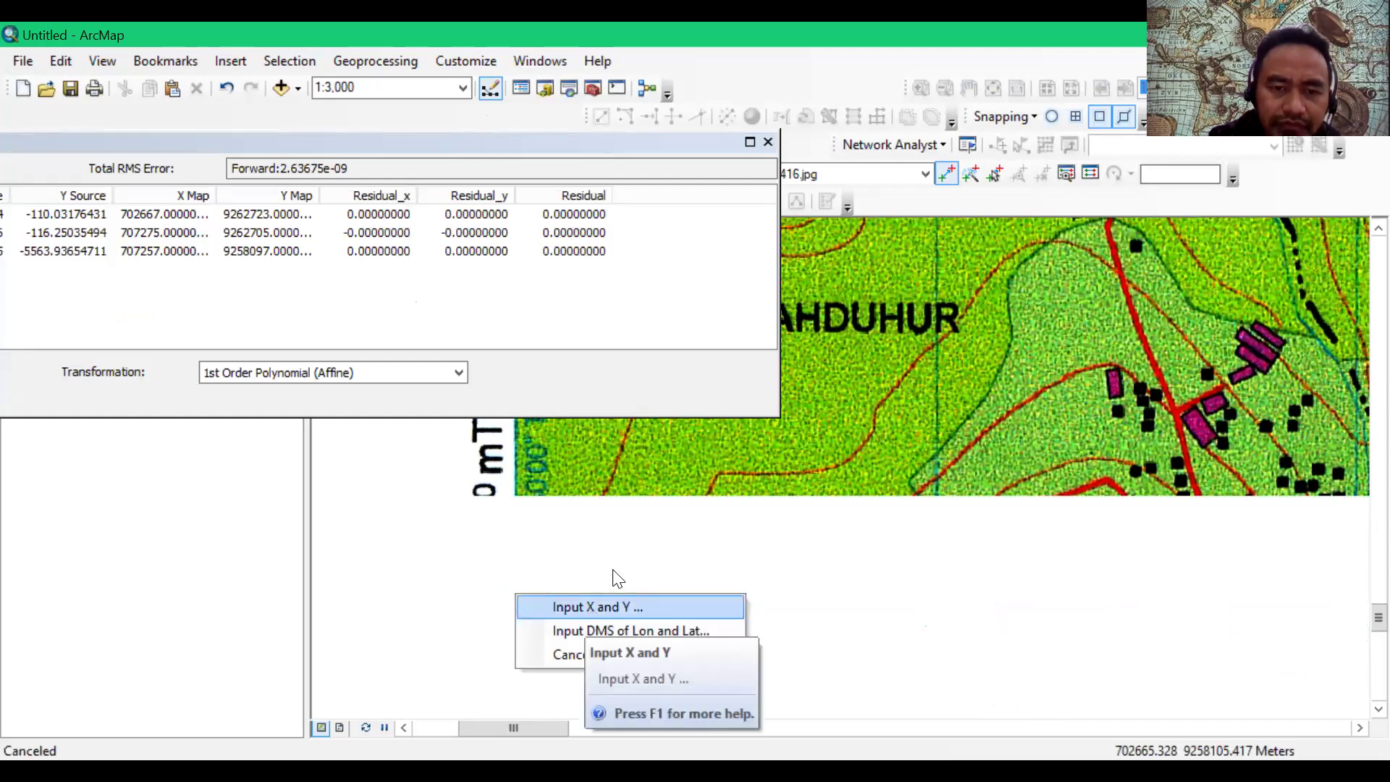
key("Return")
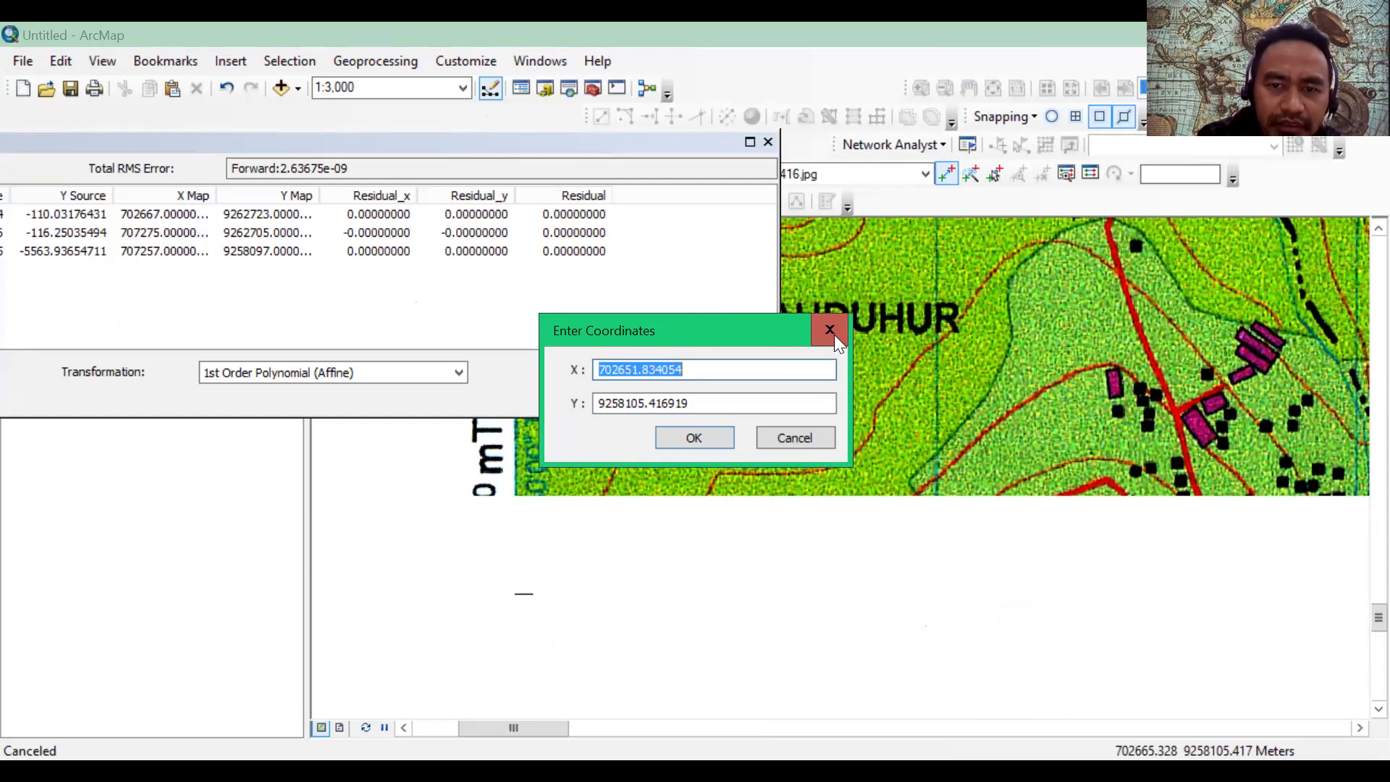
key("Escape")
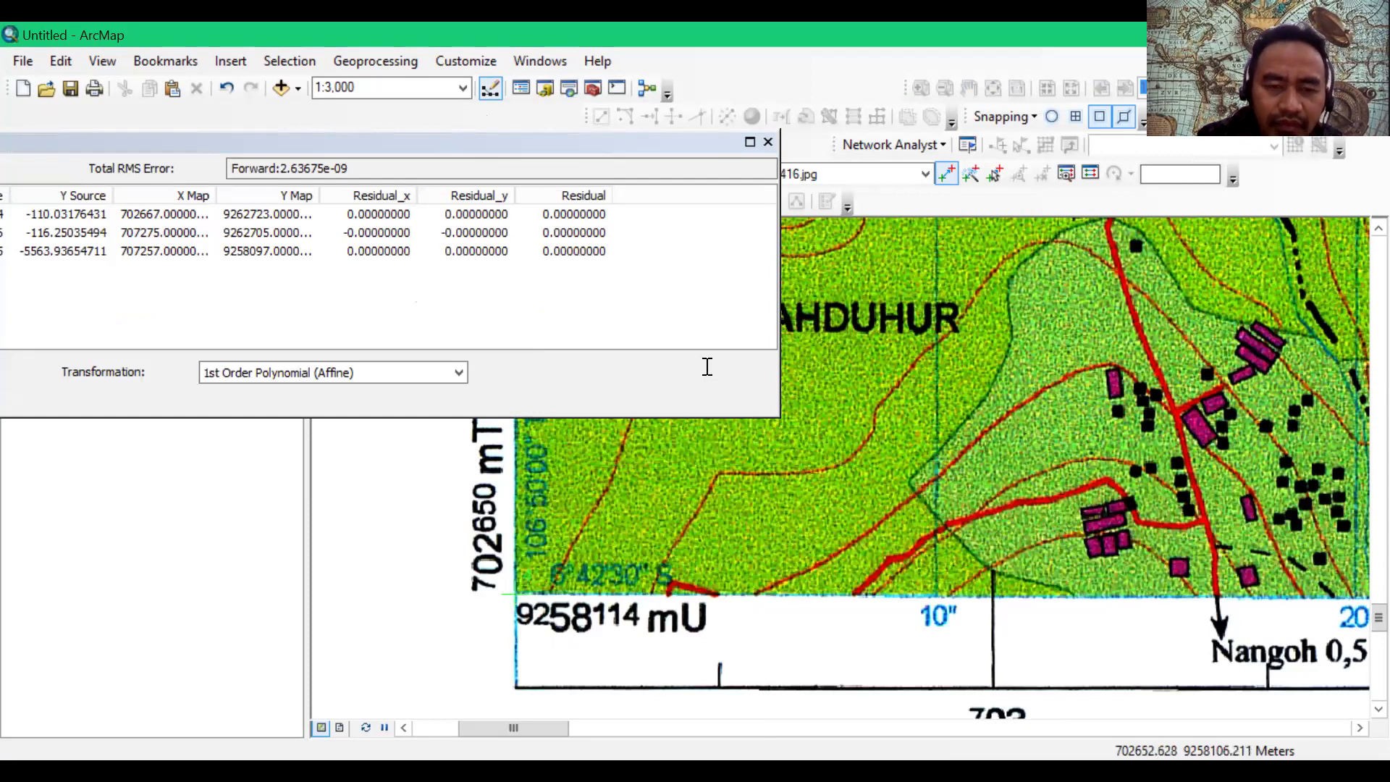
Step: Assign the southwest corner control point the map coordinates X 702650 and Y 9258114
left_click(503, 533)
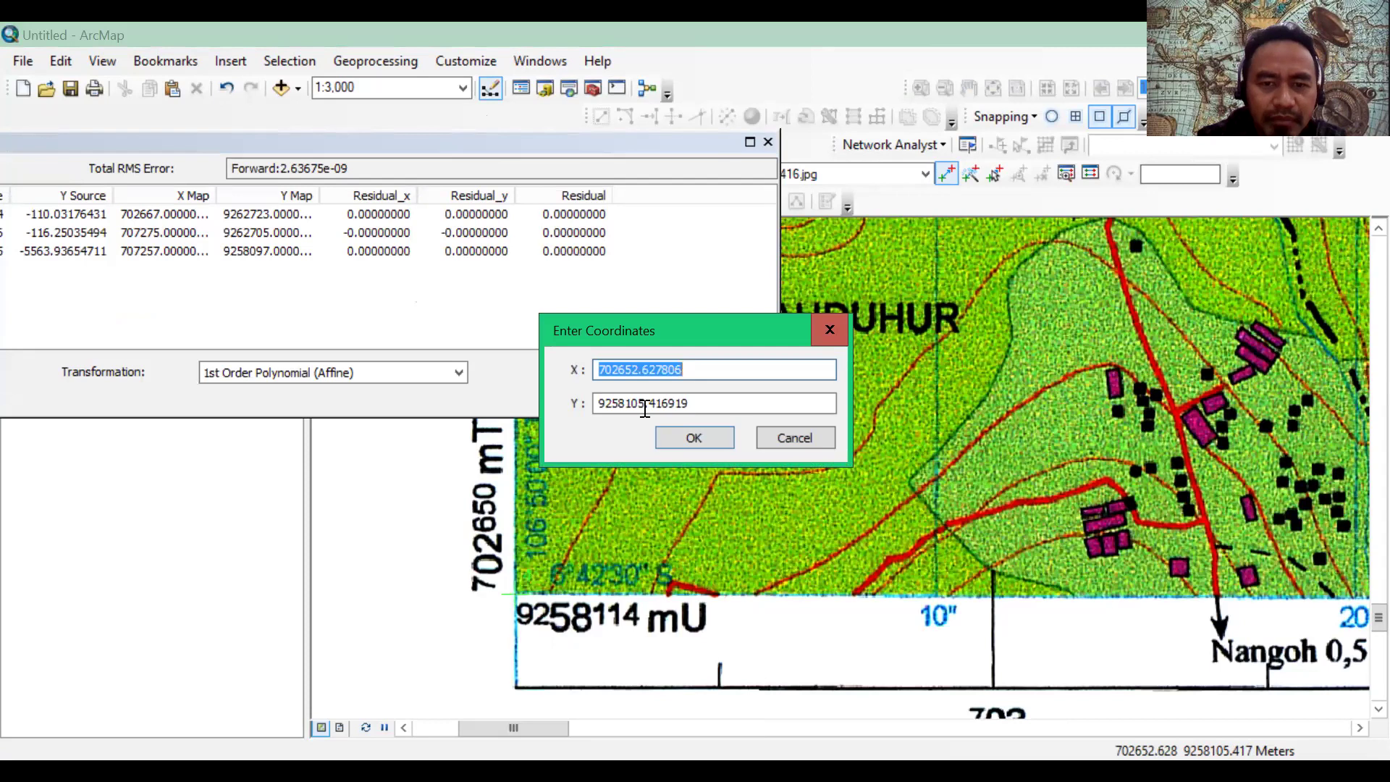
double_click(641, 371)
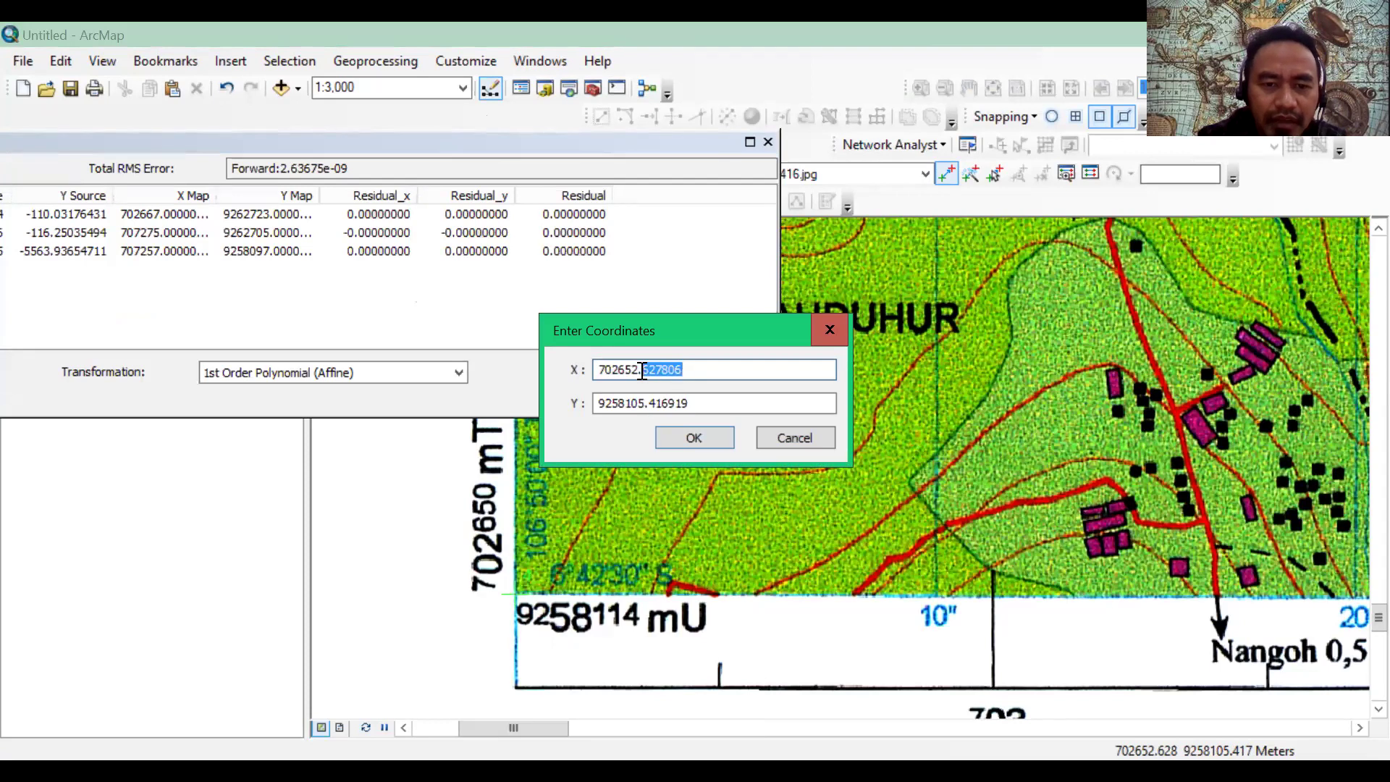
left_click_drag(642, 371, 634, 370)
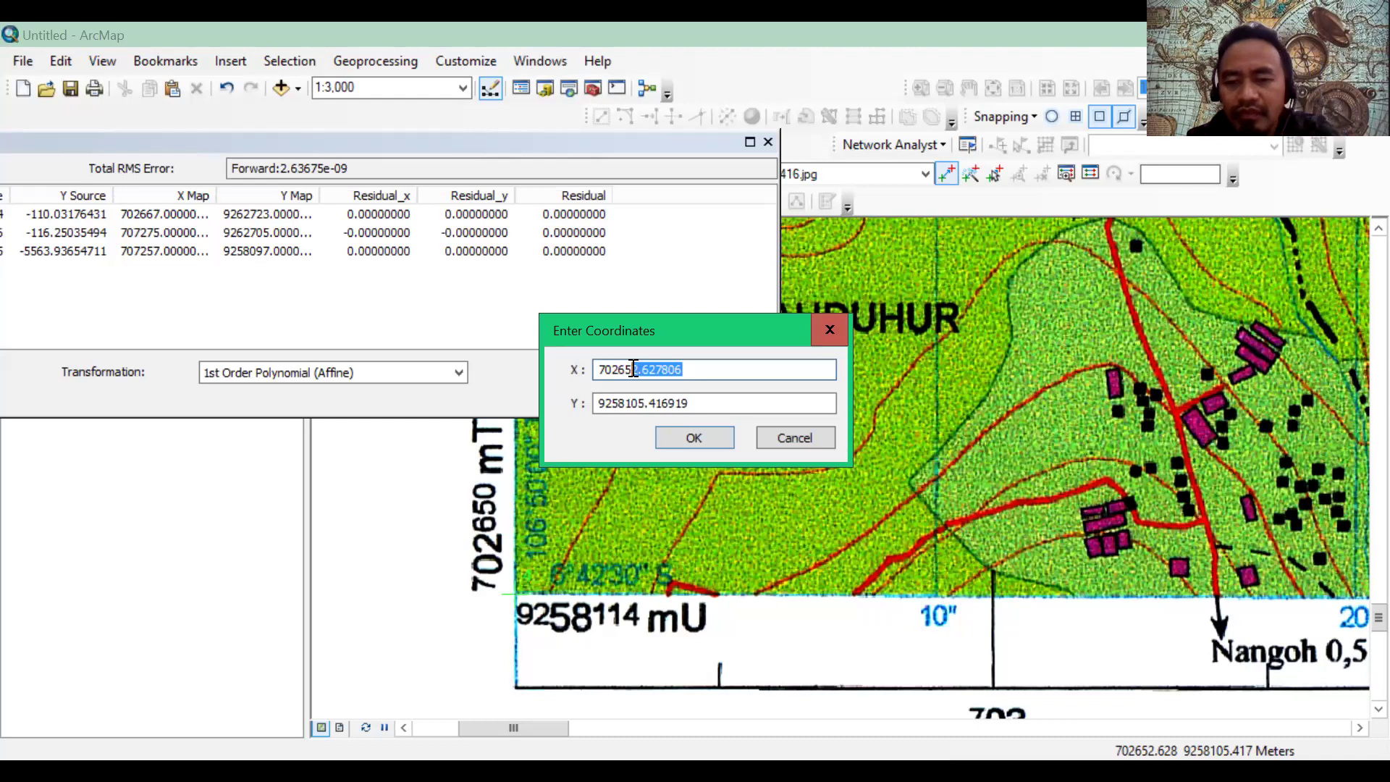
type("02650")
left_click(694, 410)
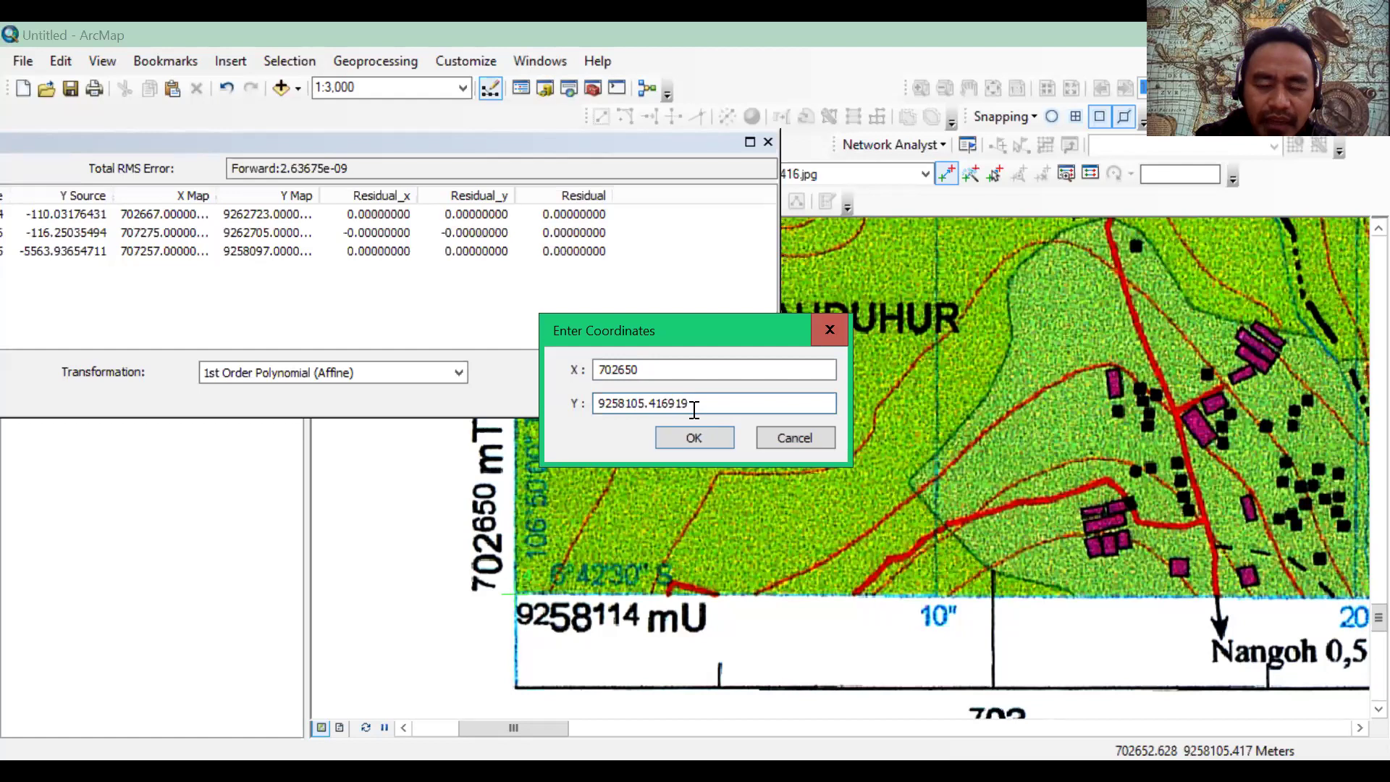
left_click(635, 404, "shift")
left_click(632, 403, "shift")
type("14")
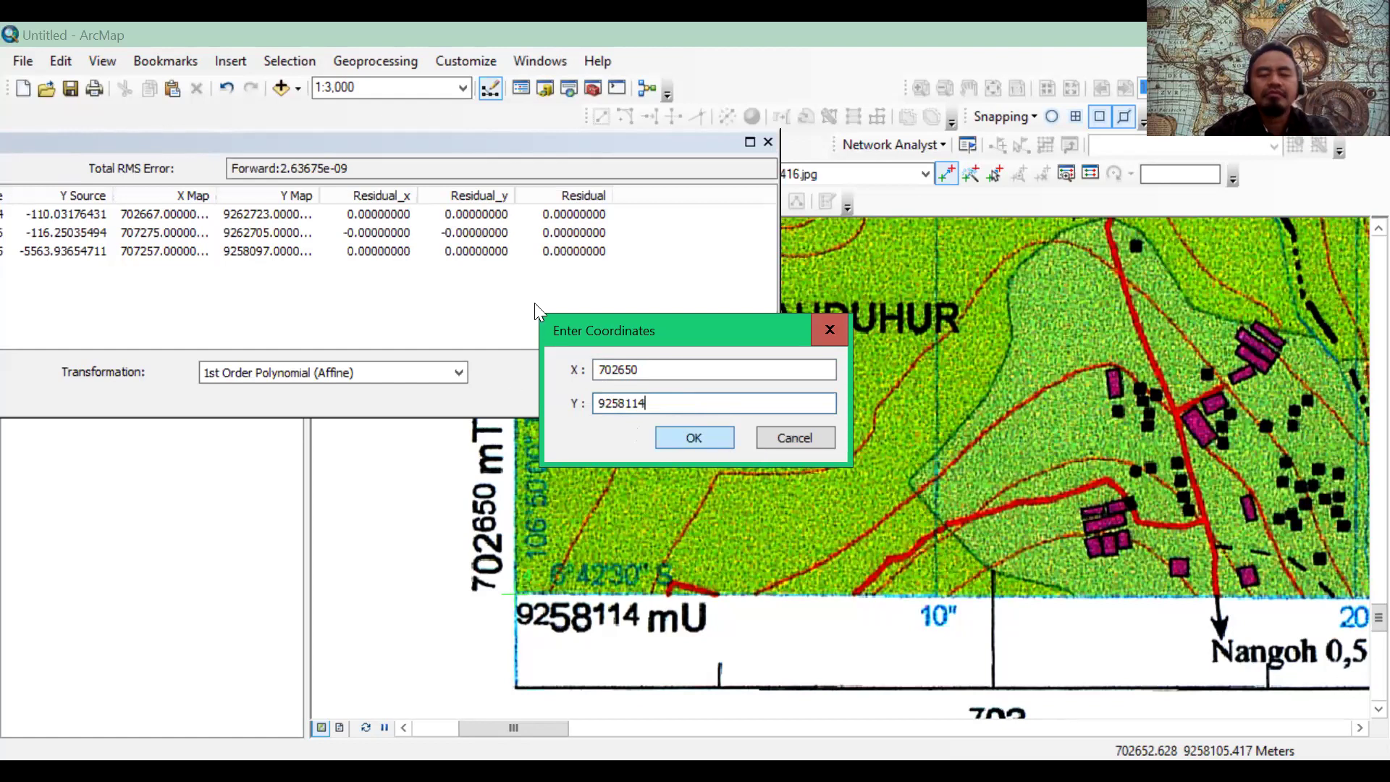
key("Return")
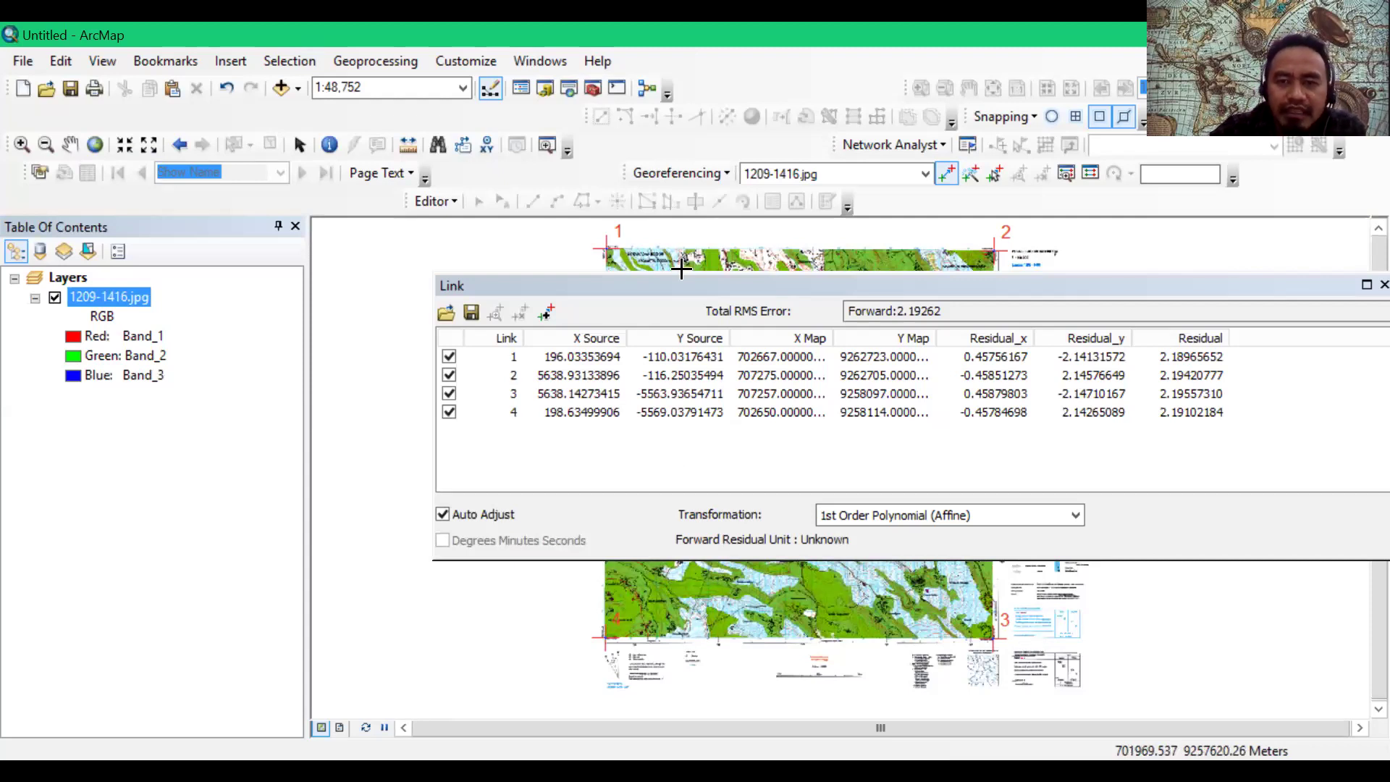
Step: Start rectifying the georeferenced map and browse for the output location to Pengajaran\5_Aplikasi Komputer\5_Digitasi_A
left_click(727, 185)
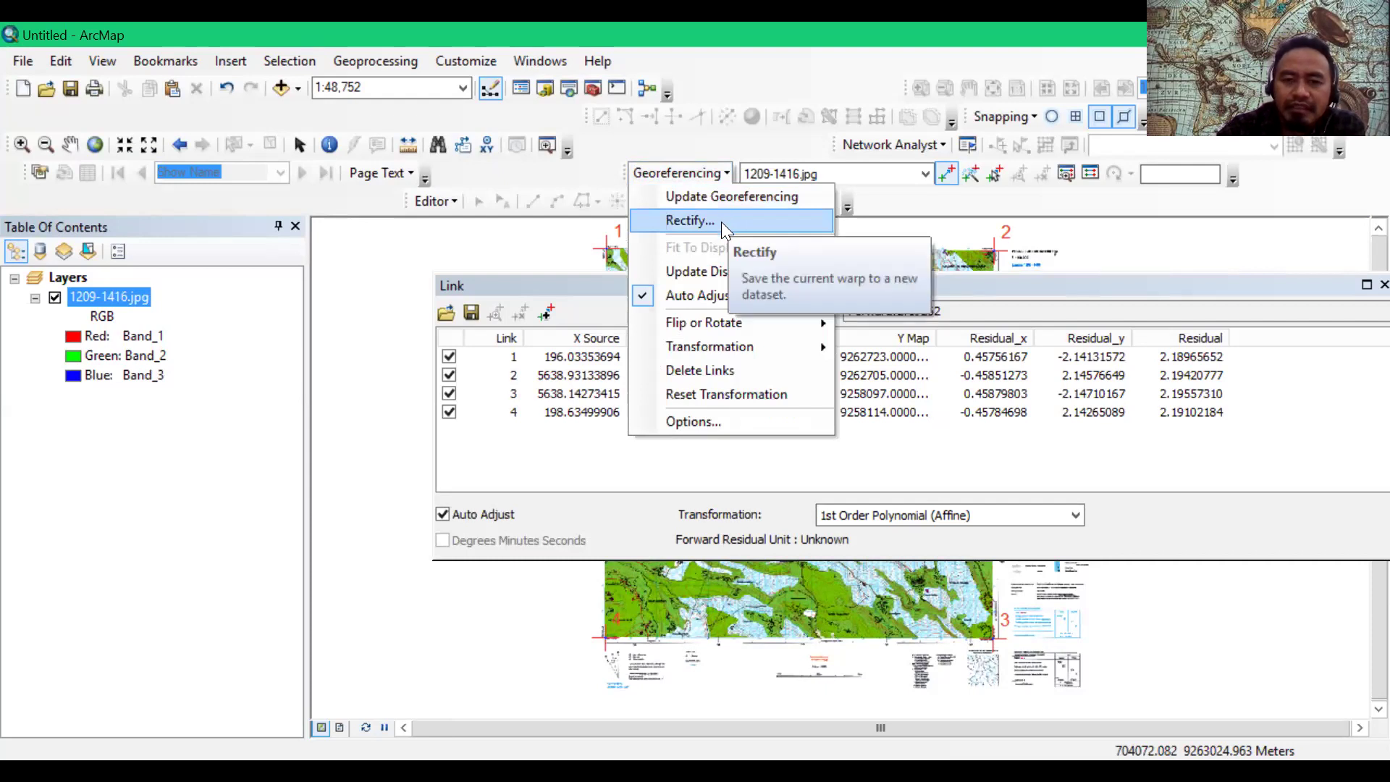
left_click(722, 223)
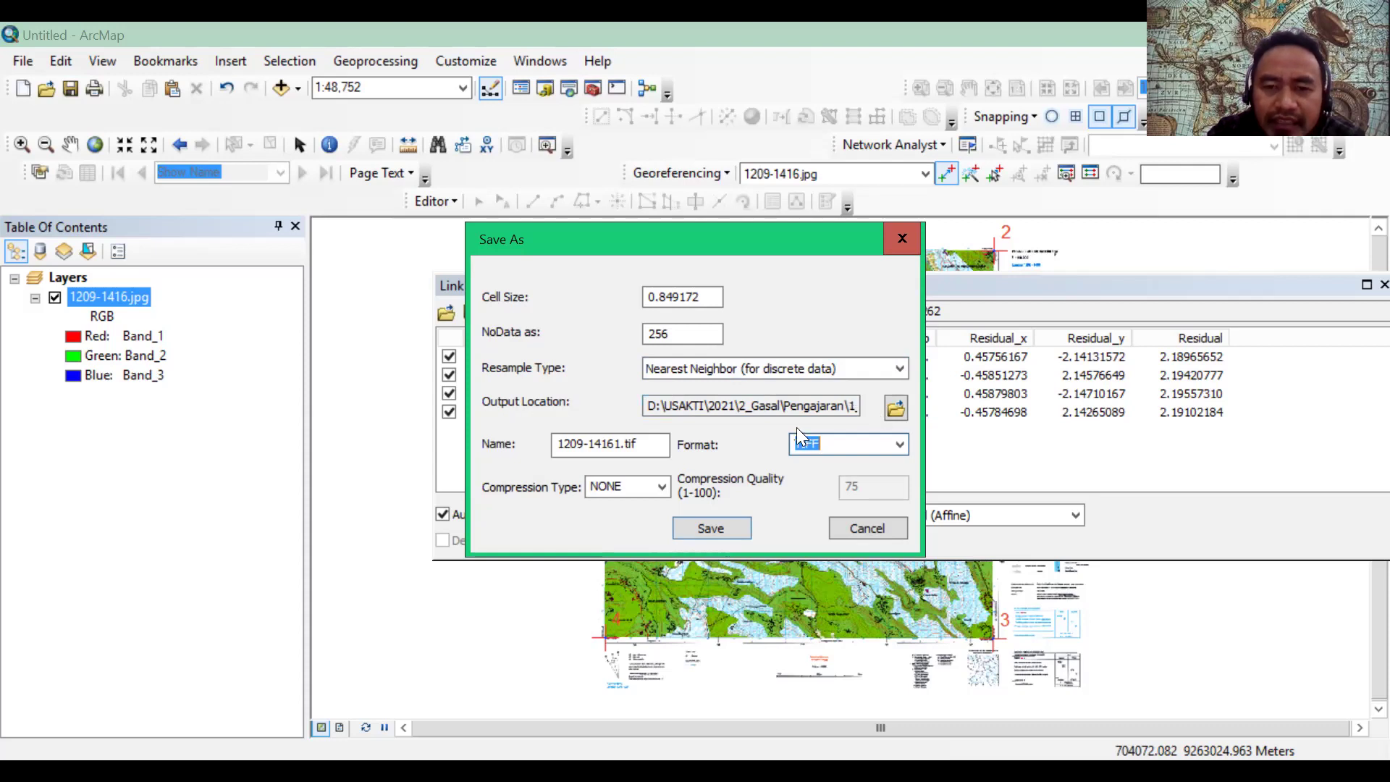
left_click(898, 408)
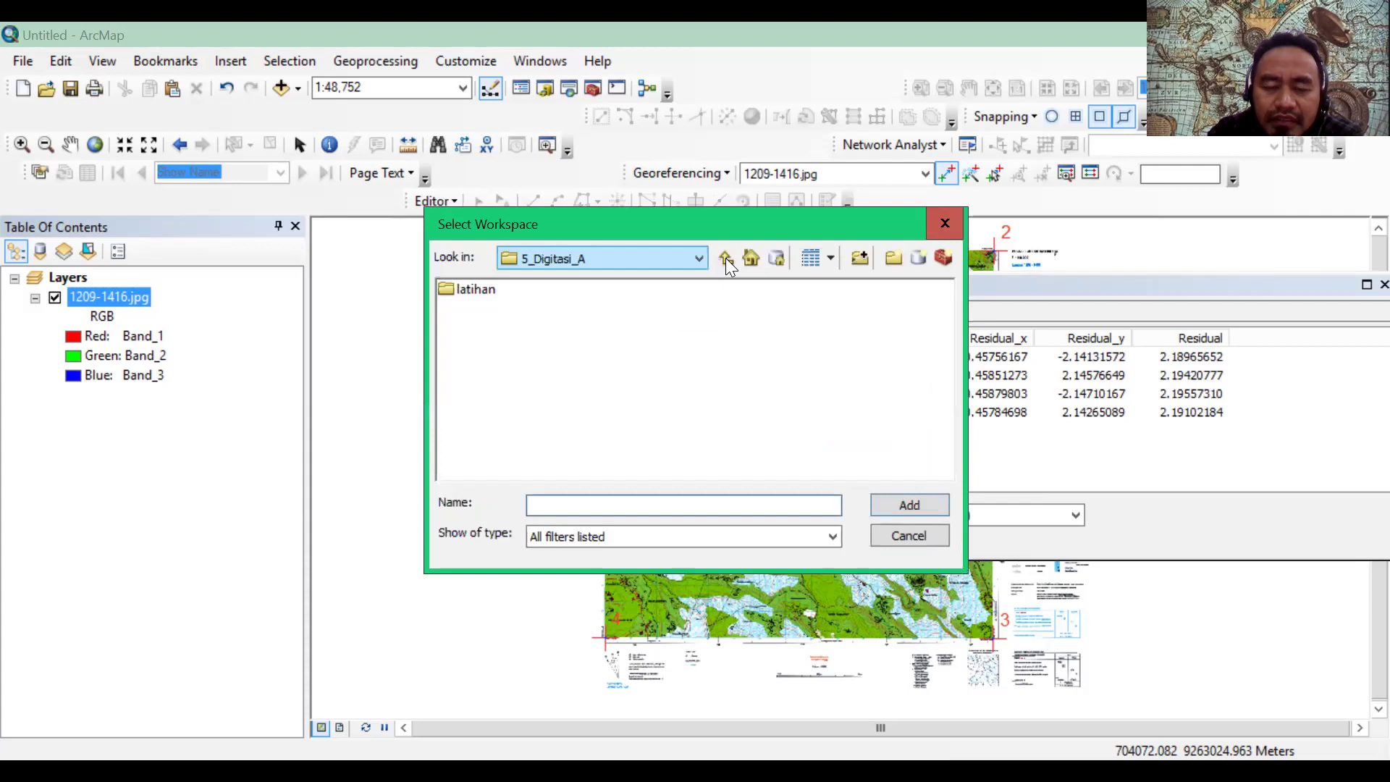
left_click(724, 257)
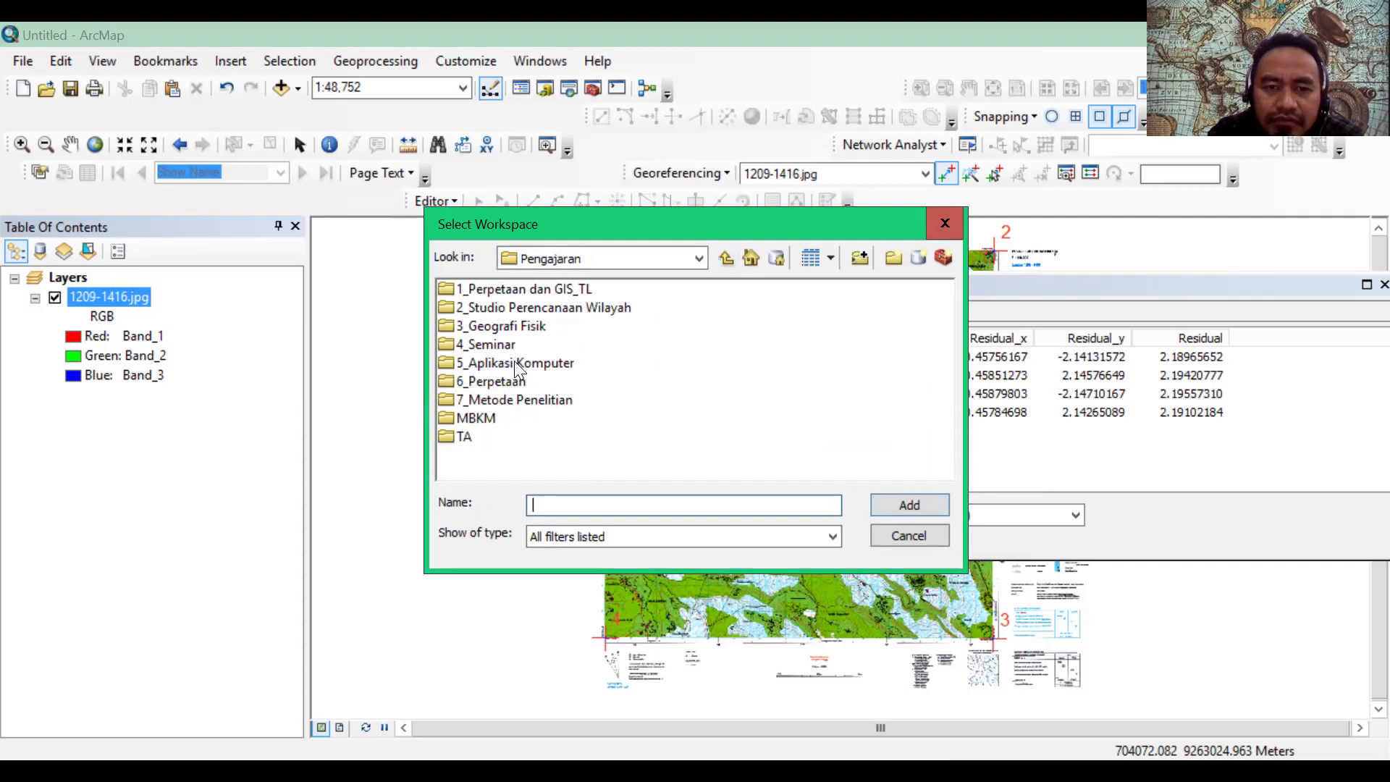
double_click(518, 364)
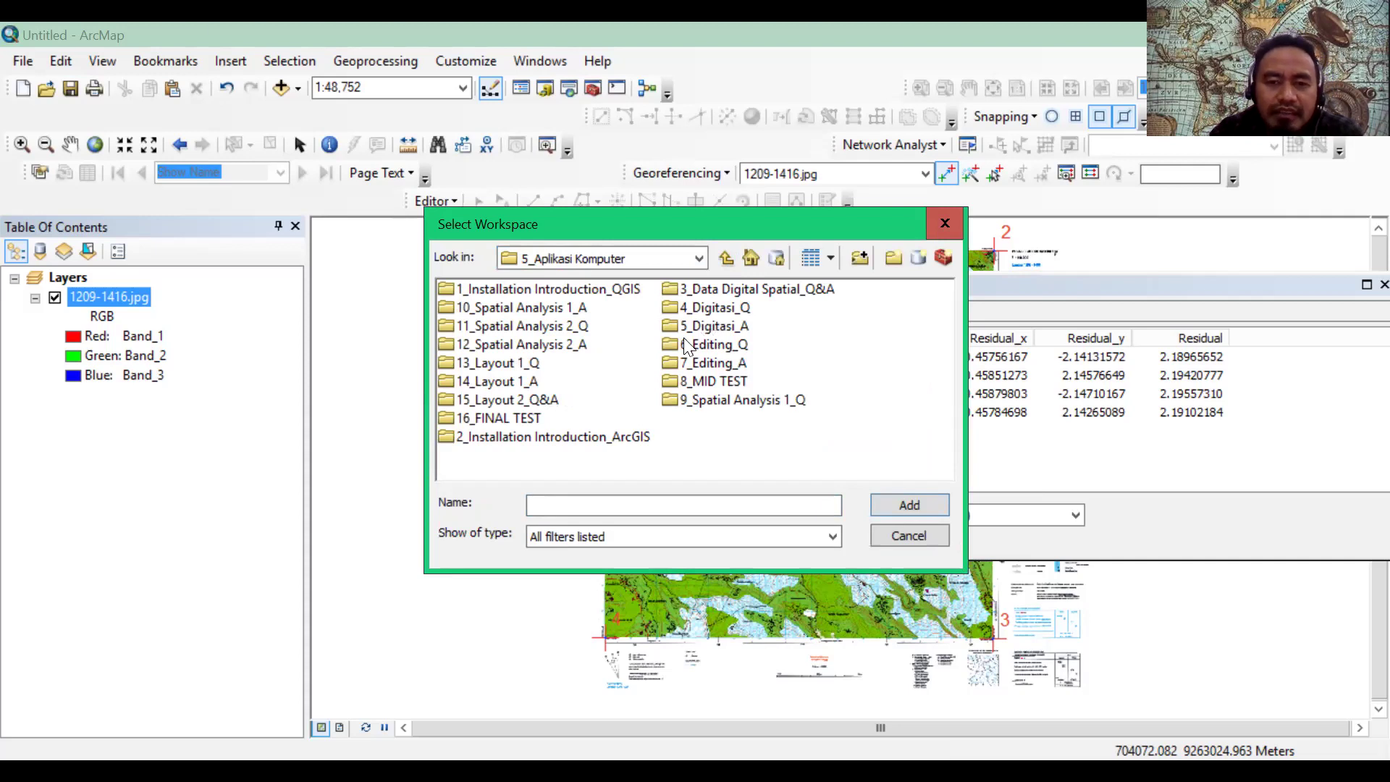
double_click(713, 325)
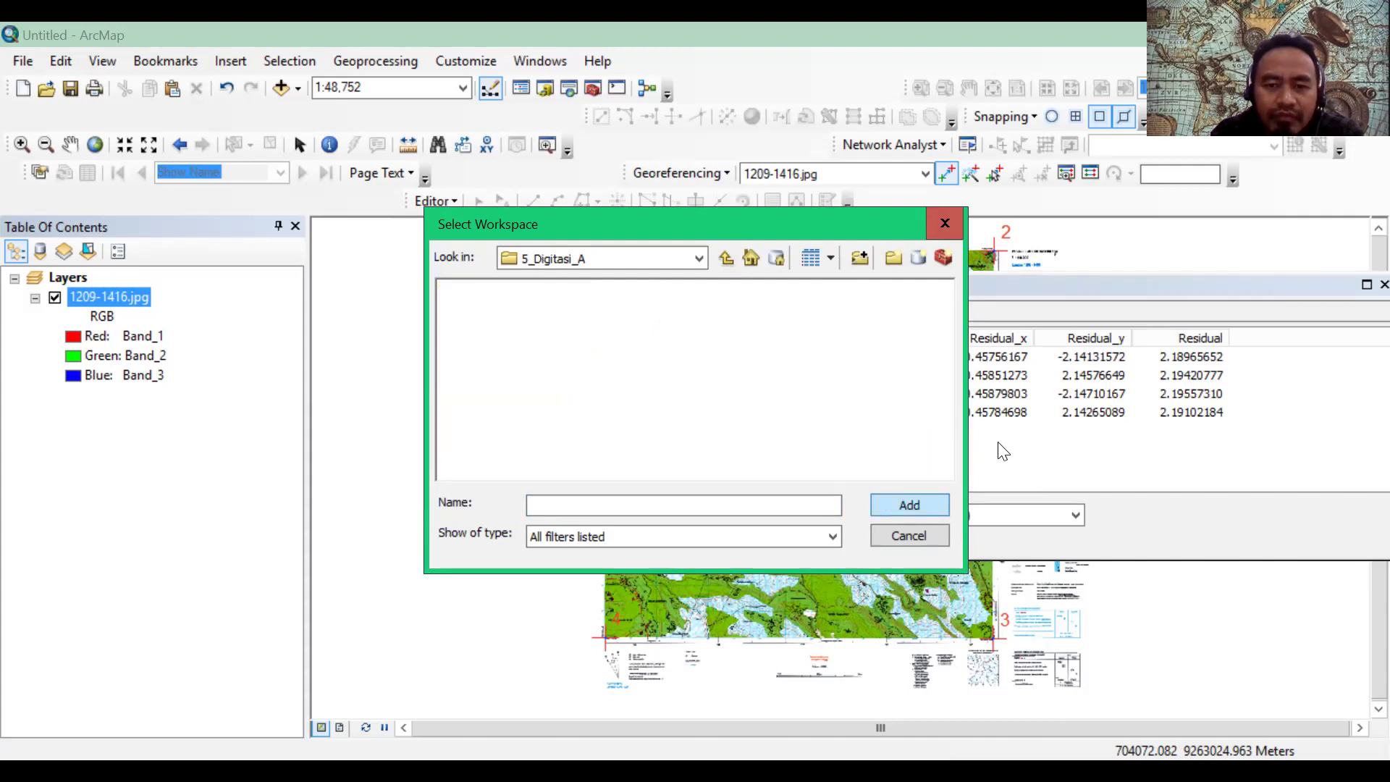
Step: Try to confirm the opened 5_Digitasi_A folder as the output workspace and check the end of the output path
left_click(646, 265)
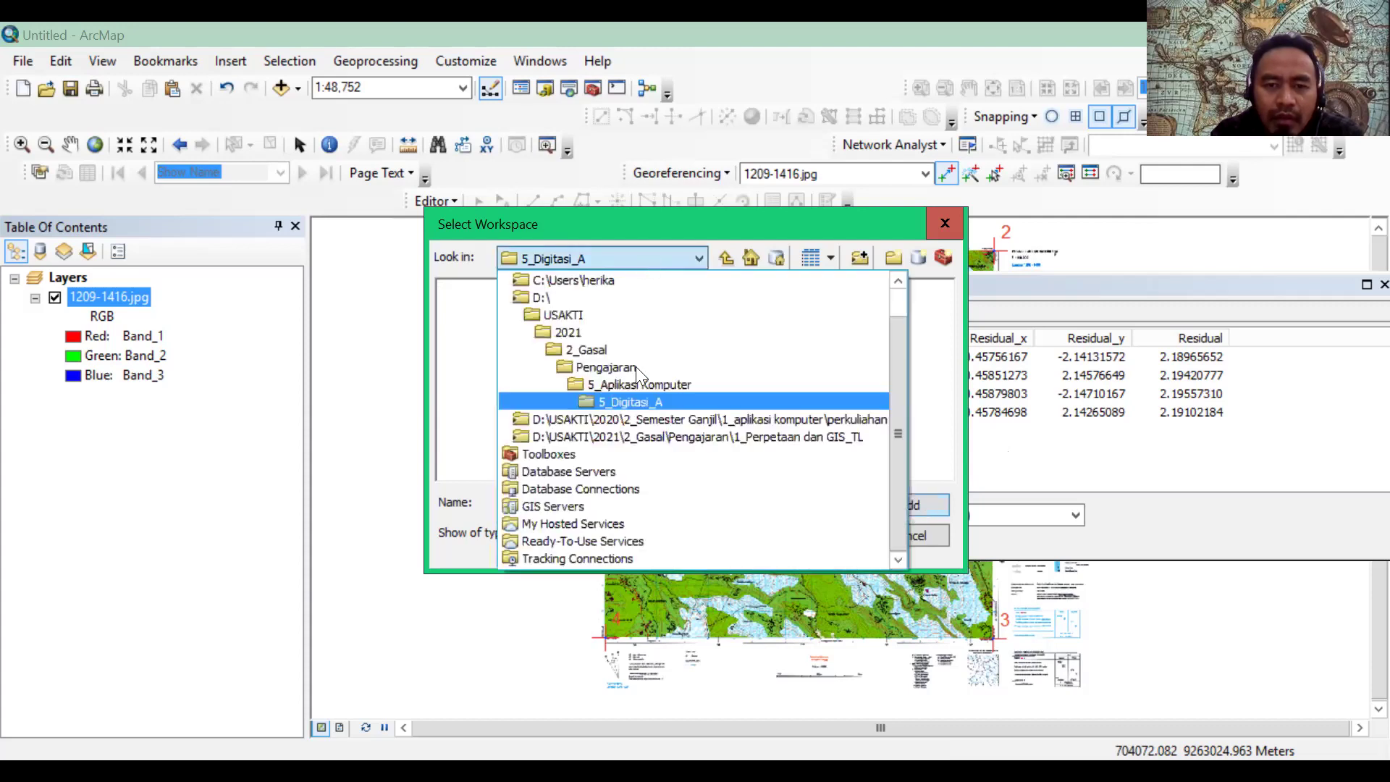
left_click(632, 409)
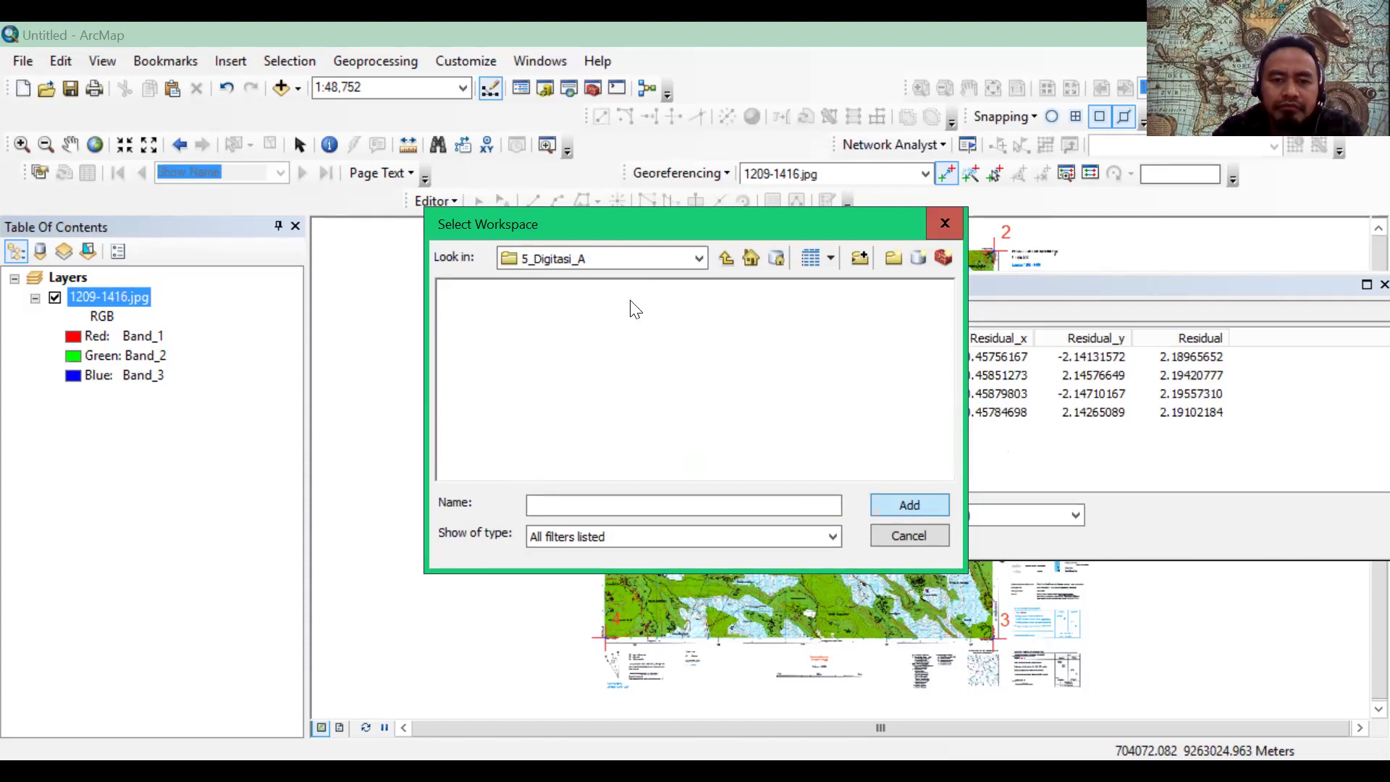
left_click(698, 264)
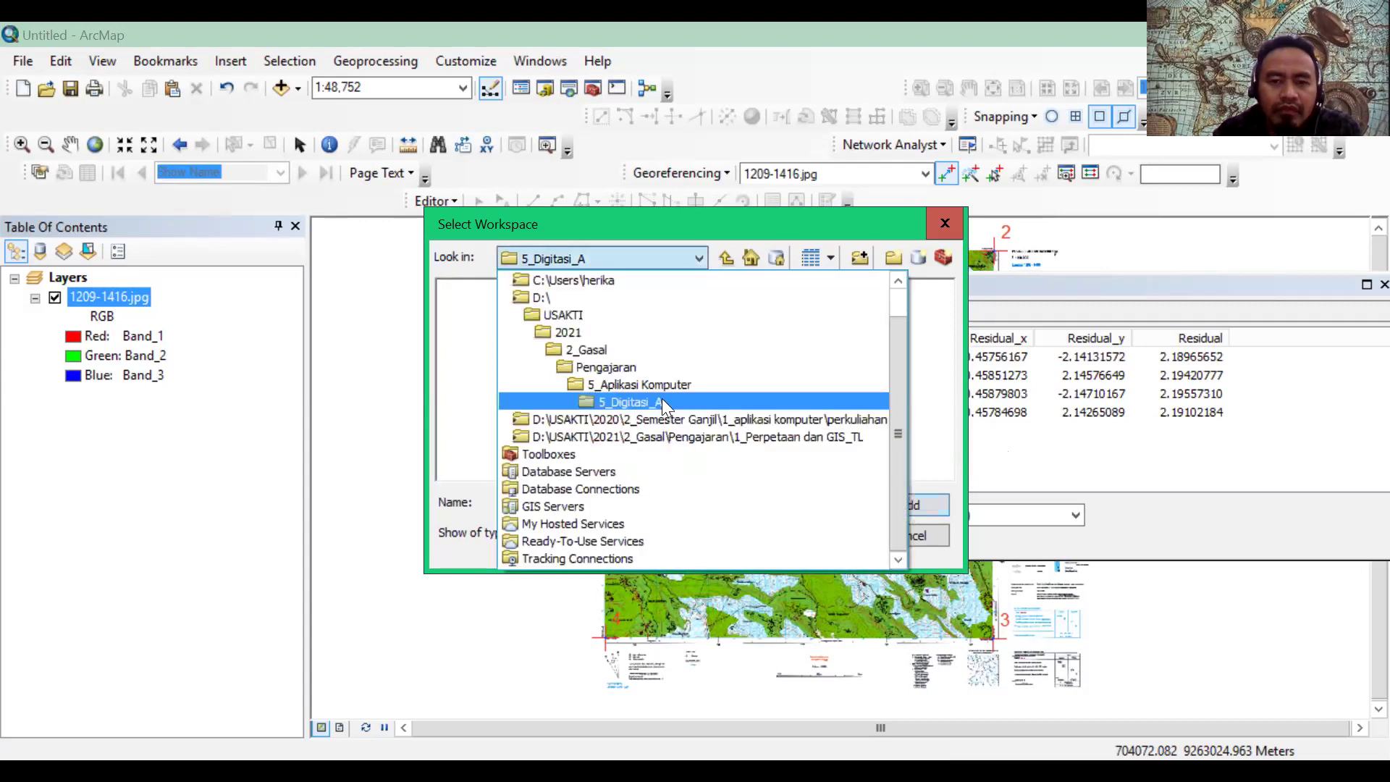
left_click(662, 401)
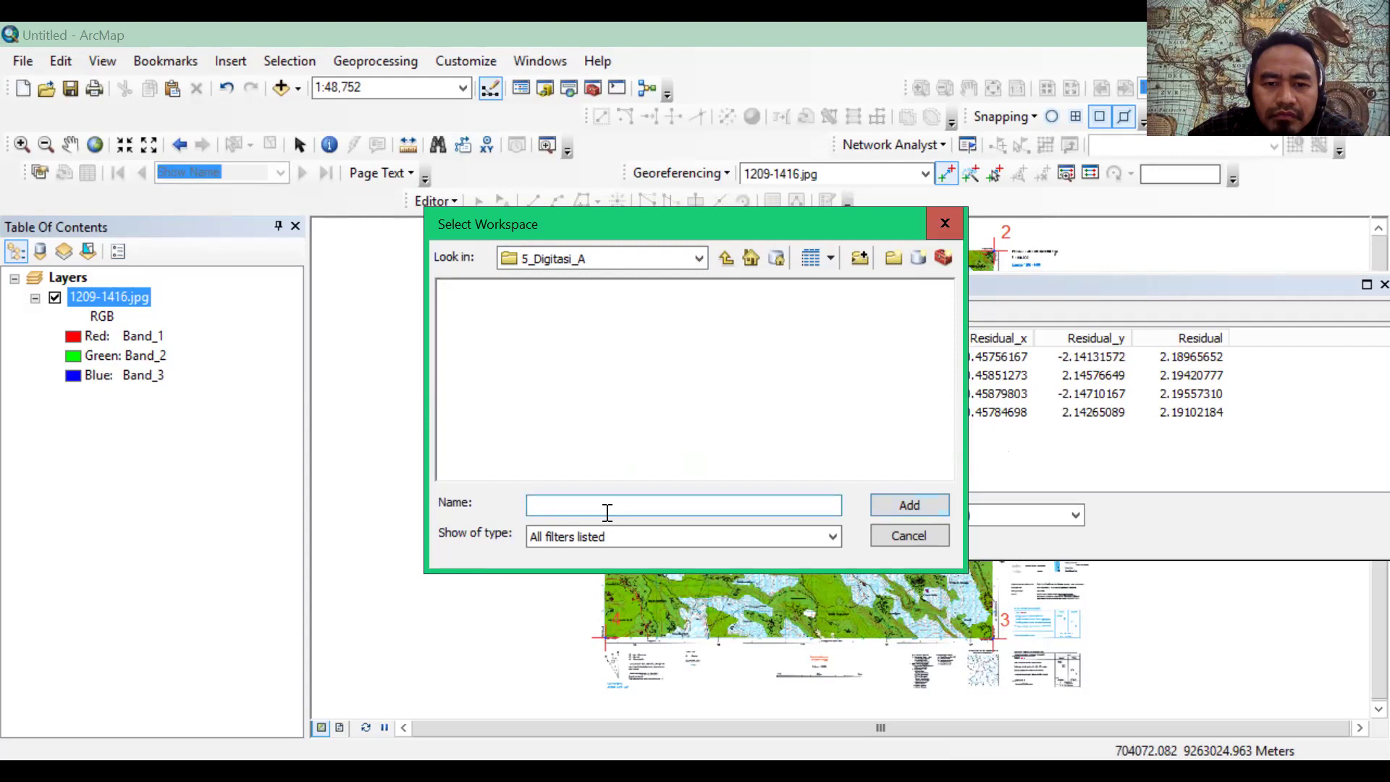
left_click(696, 261)
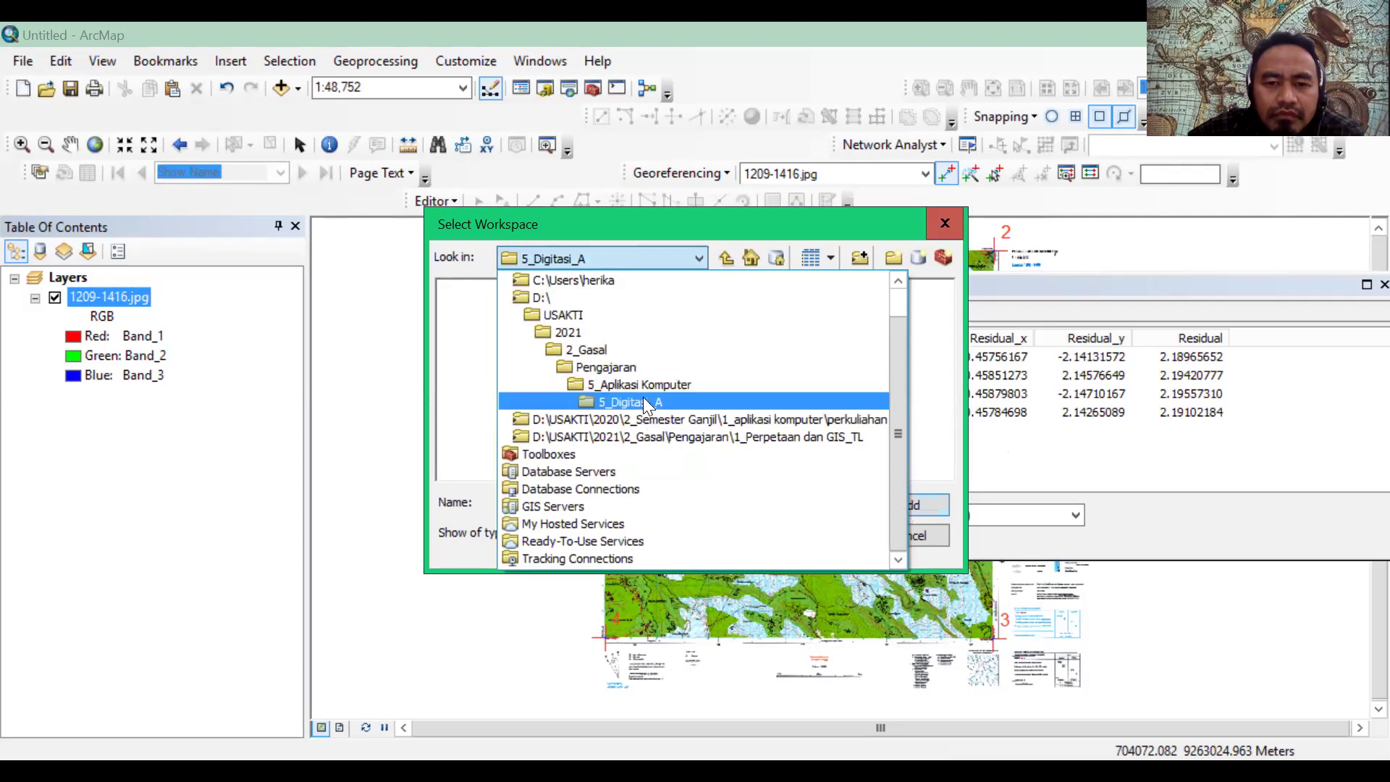
left_click(919, 507)
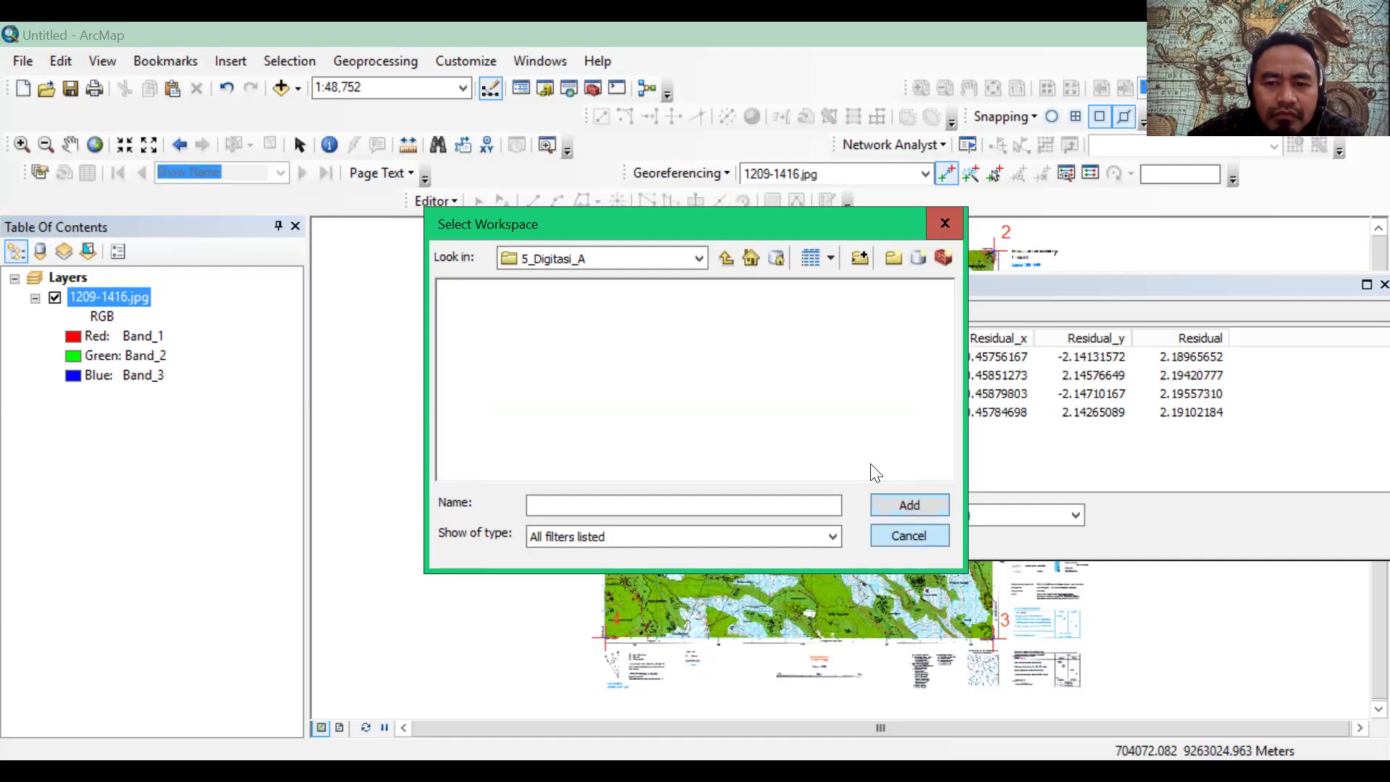
key("Return")
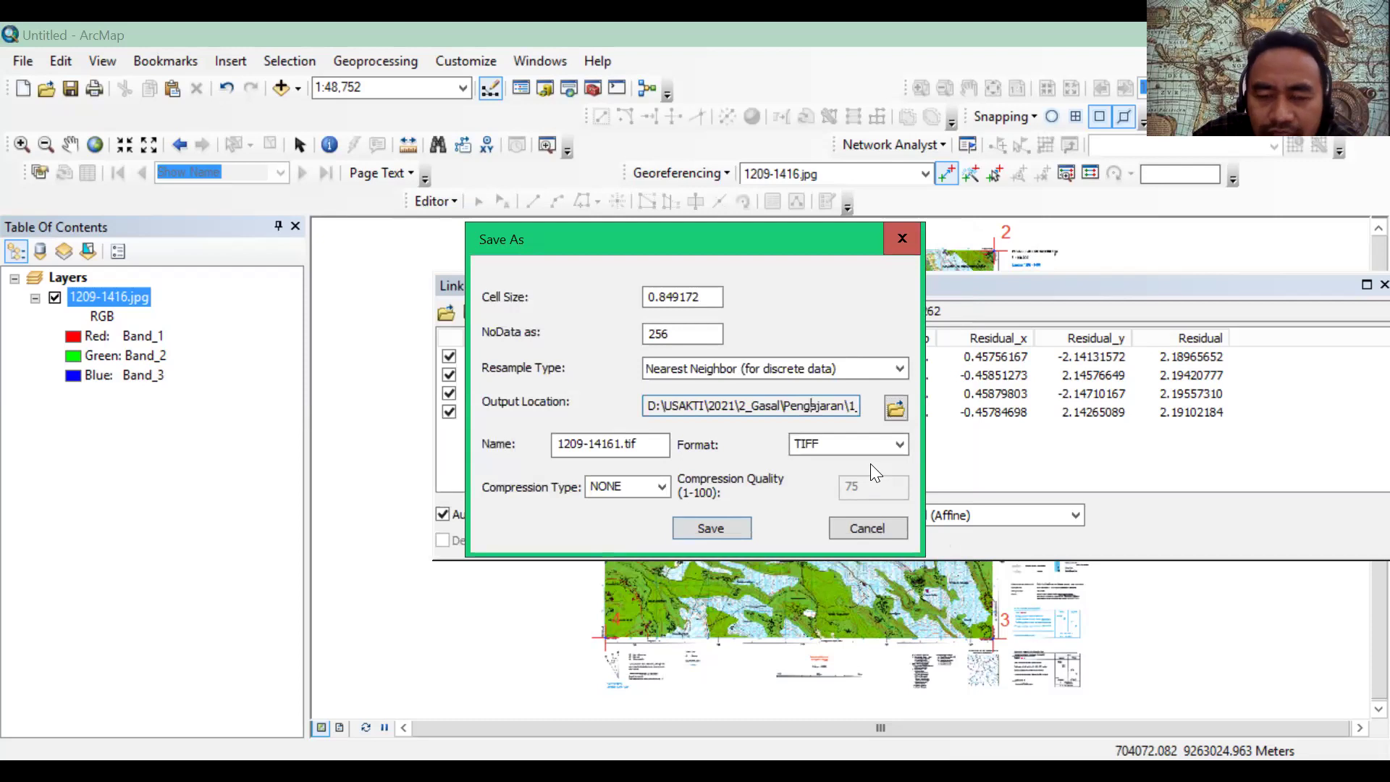
key("ctrl+Right")
key("End")
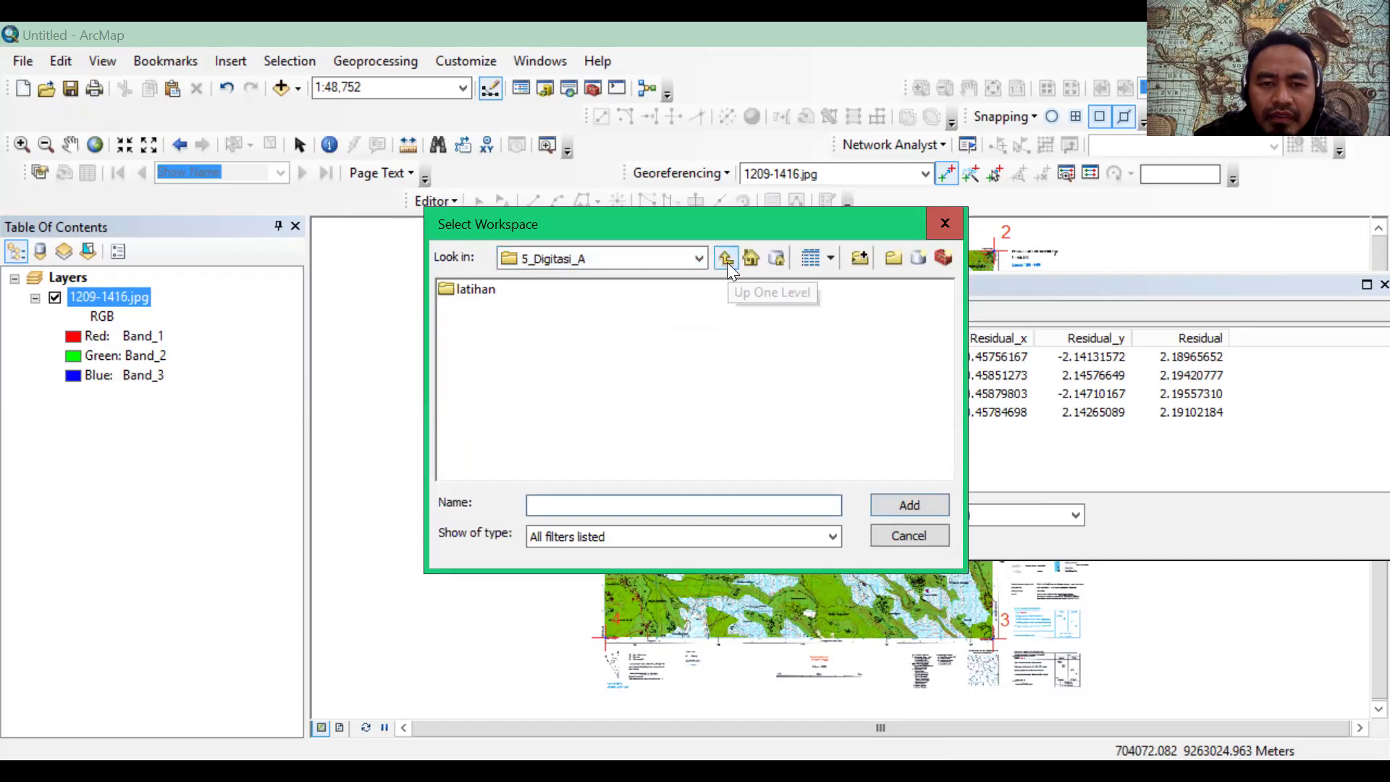
Step: Set the output location to the 5_Digitasi_A folder inside Pengajaran\5_Aplikasi Komputer and inspect the full output path
left_click(726, 259)
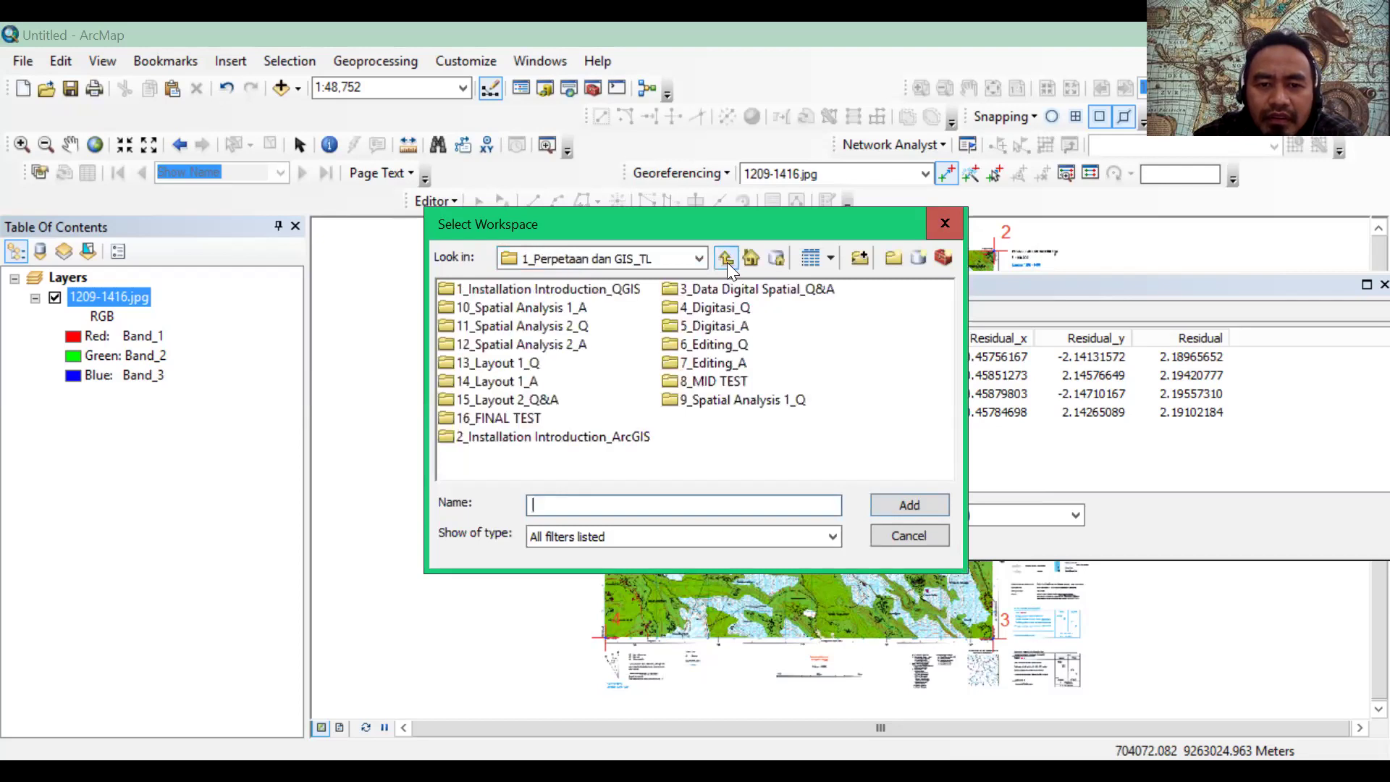
left_click(726, 260)
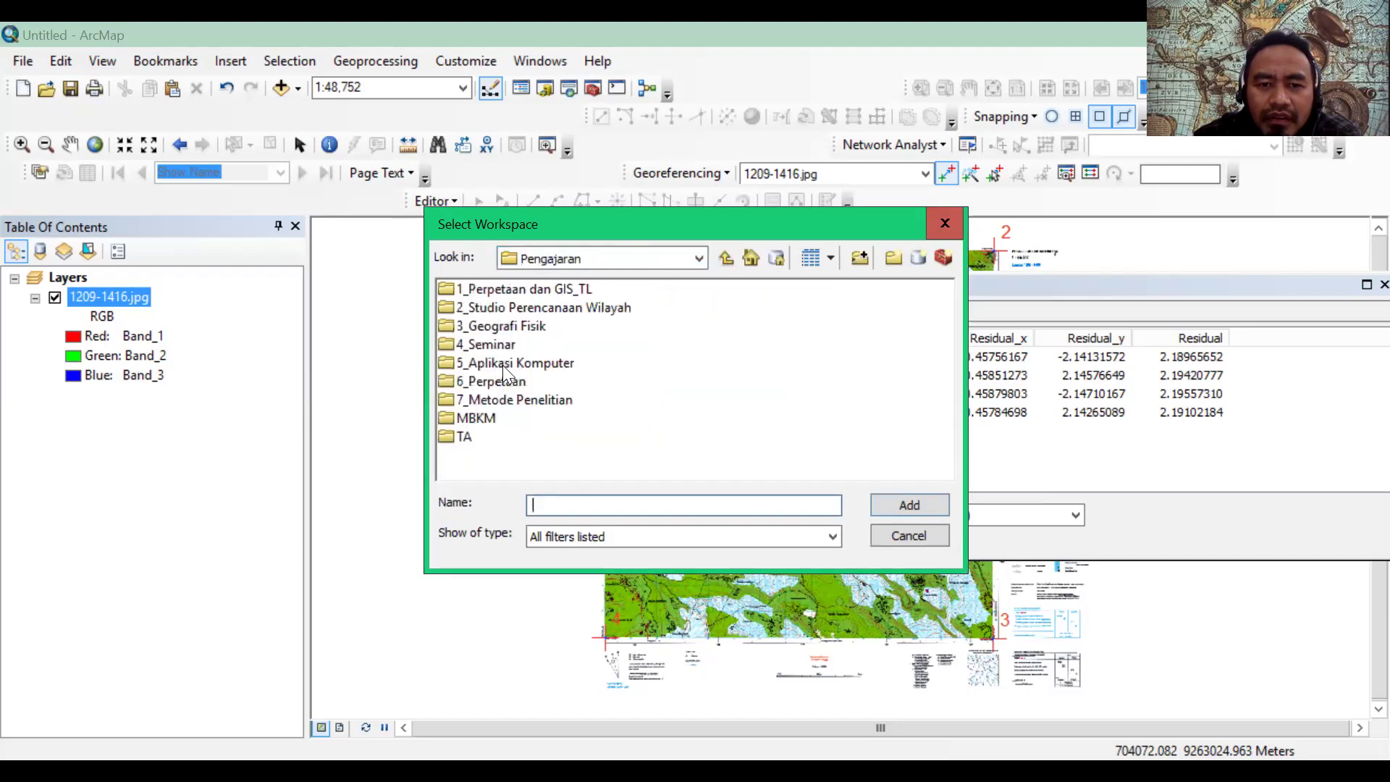
double_click(503, 363)
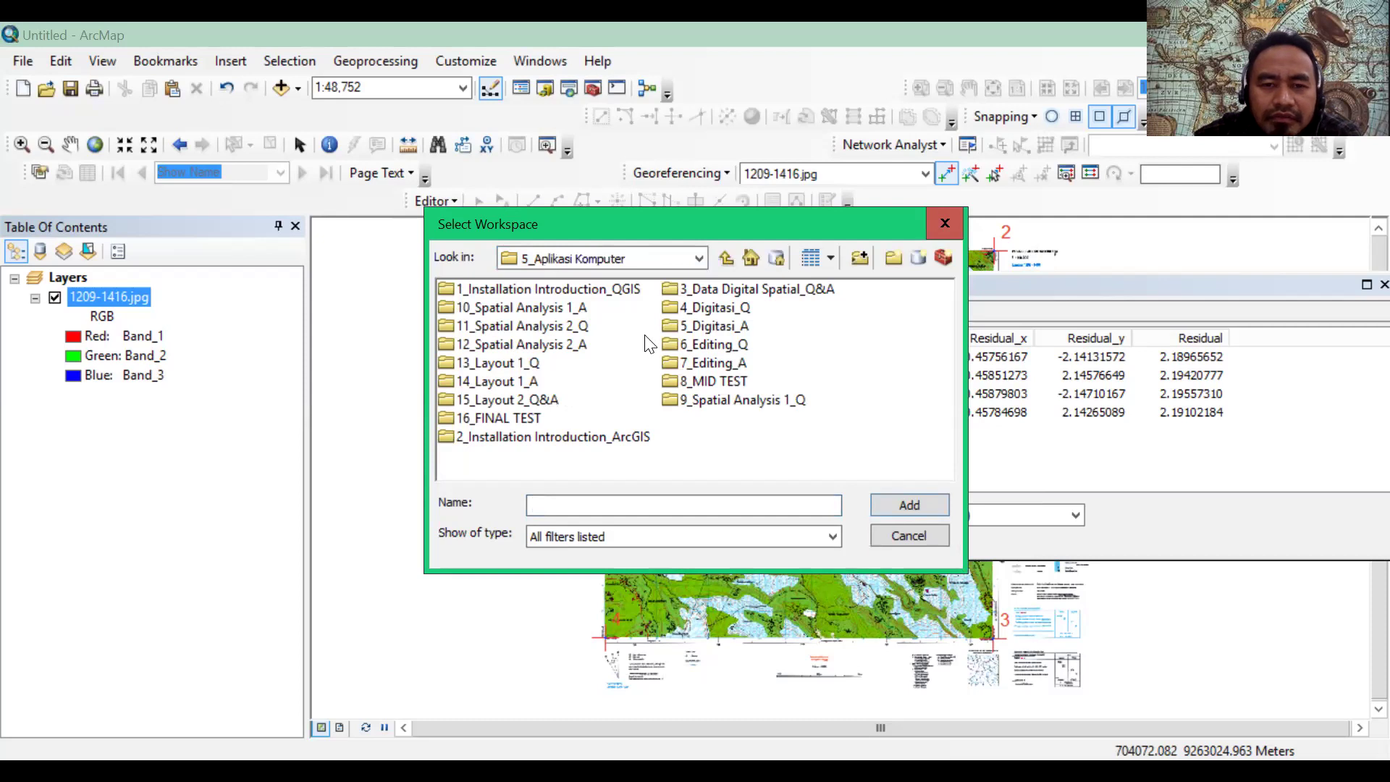
left_click(695, 327)
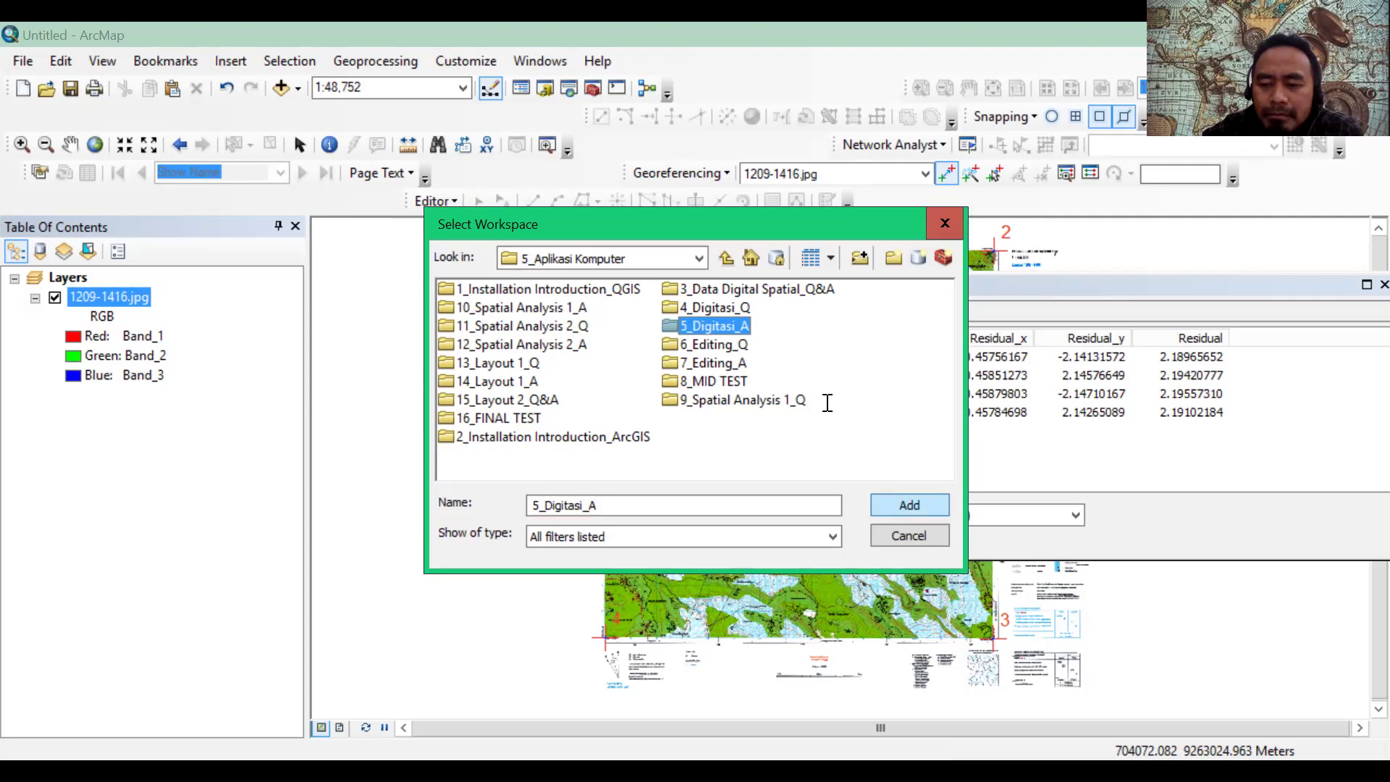
key("Return")
key("End")
key("Right")
key("Right")
key("Right")
key("Right")
key("Right")
key("Right")
key("Right")
key("Right")
key("Right")
key("Right")
key("Right")
key("Right")
key("Right")
key("Right")
key("Right")
key("Right")
key("Right")
key("Right")
key("Right")
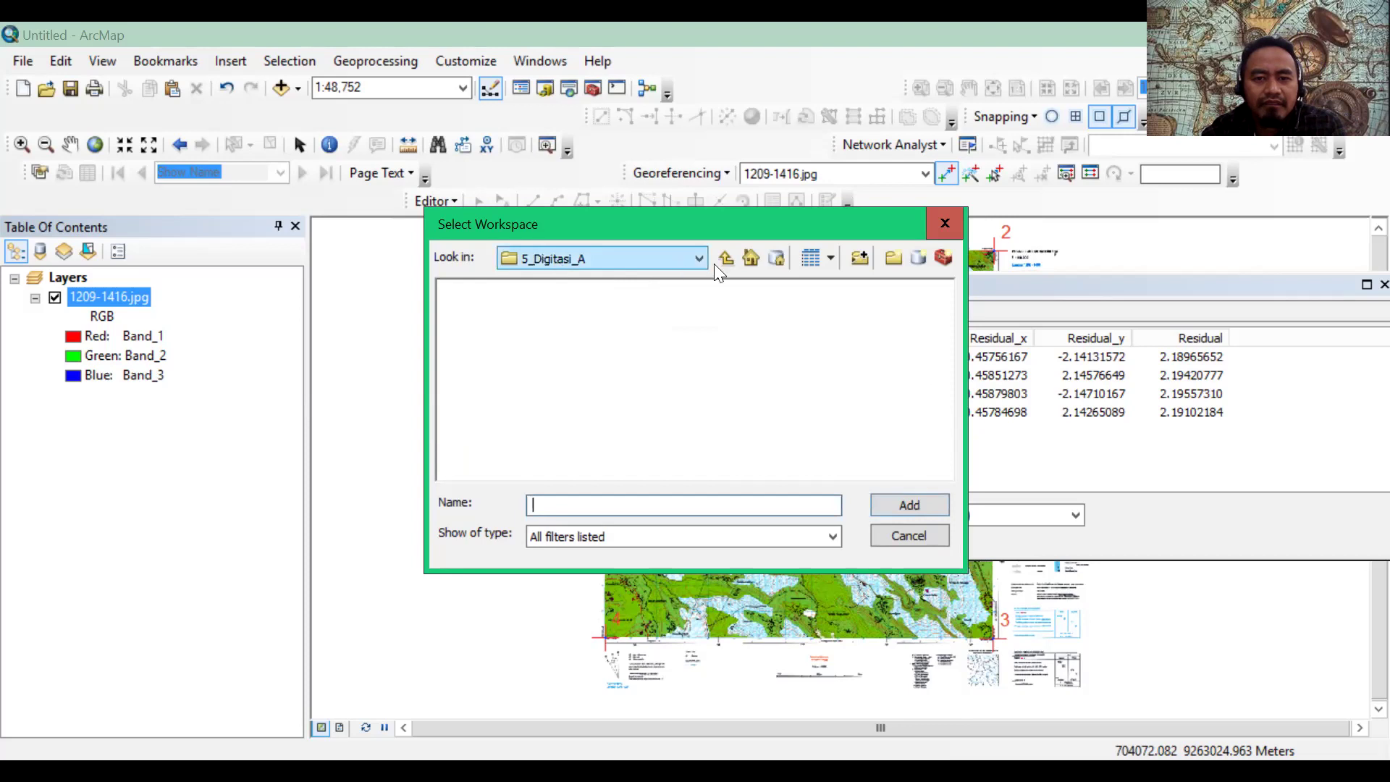
Step: Recheck the 5_Aplikasi Komputer\5_Digitasi_A output folder and save the rectified raster there as 1209-14161.tif in TIFF format
key("BackSpace")
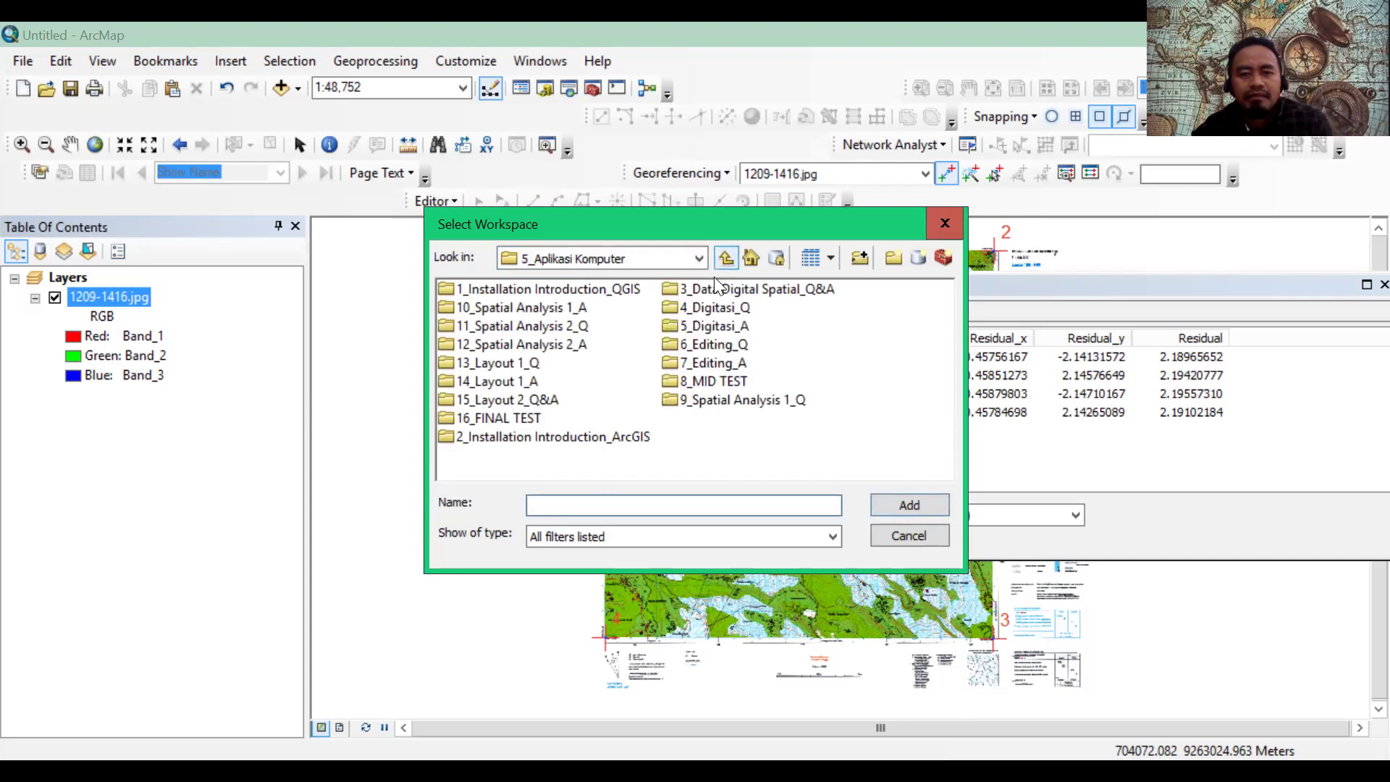
double_click(724, 325)
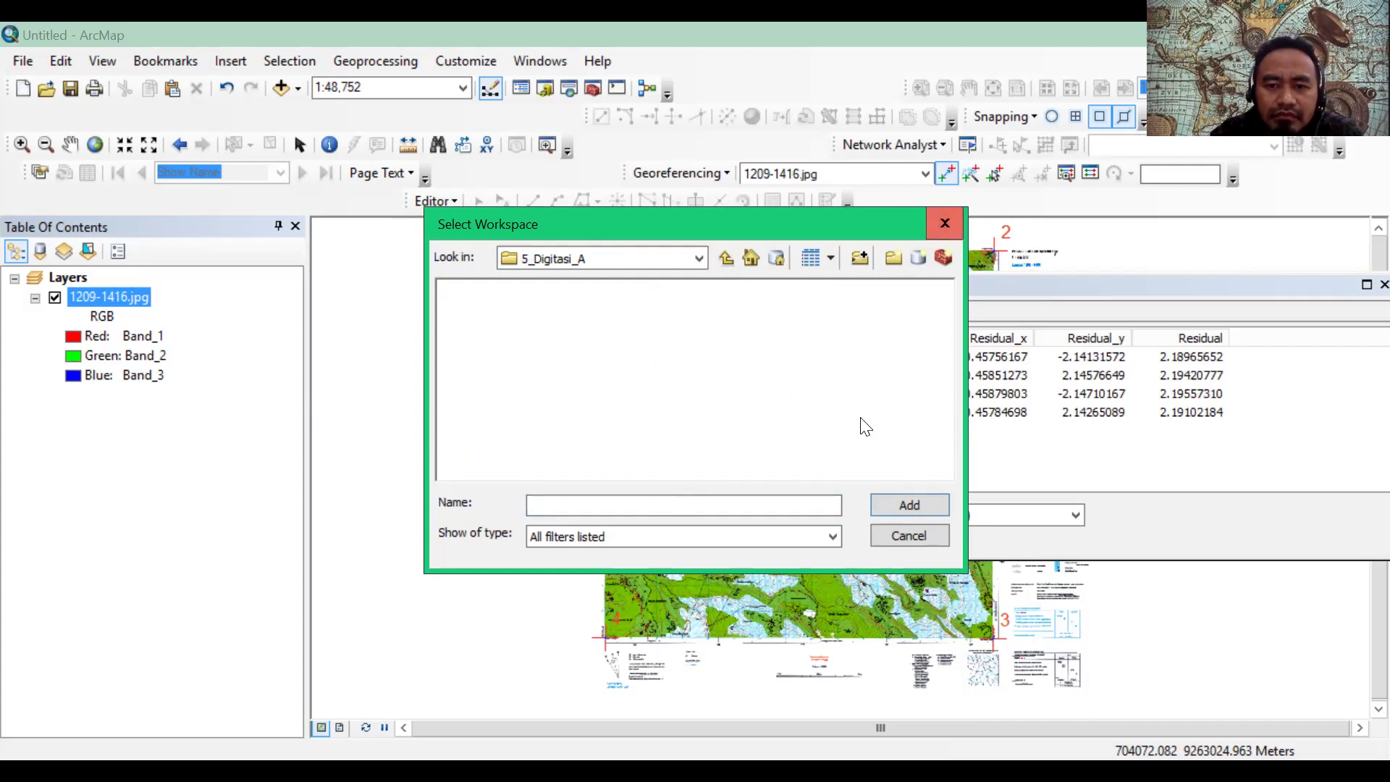
key("Return")
left_click(825, 406)
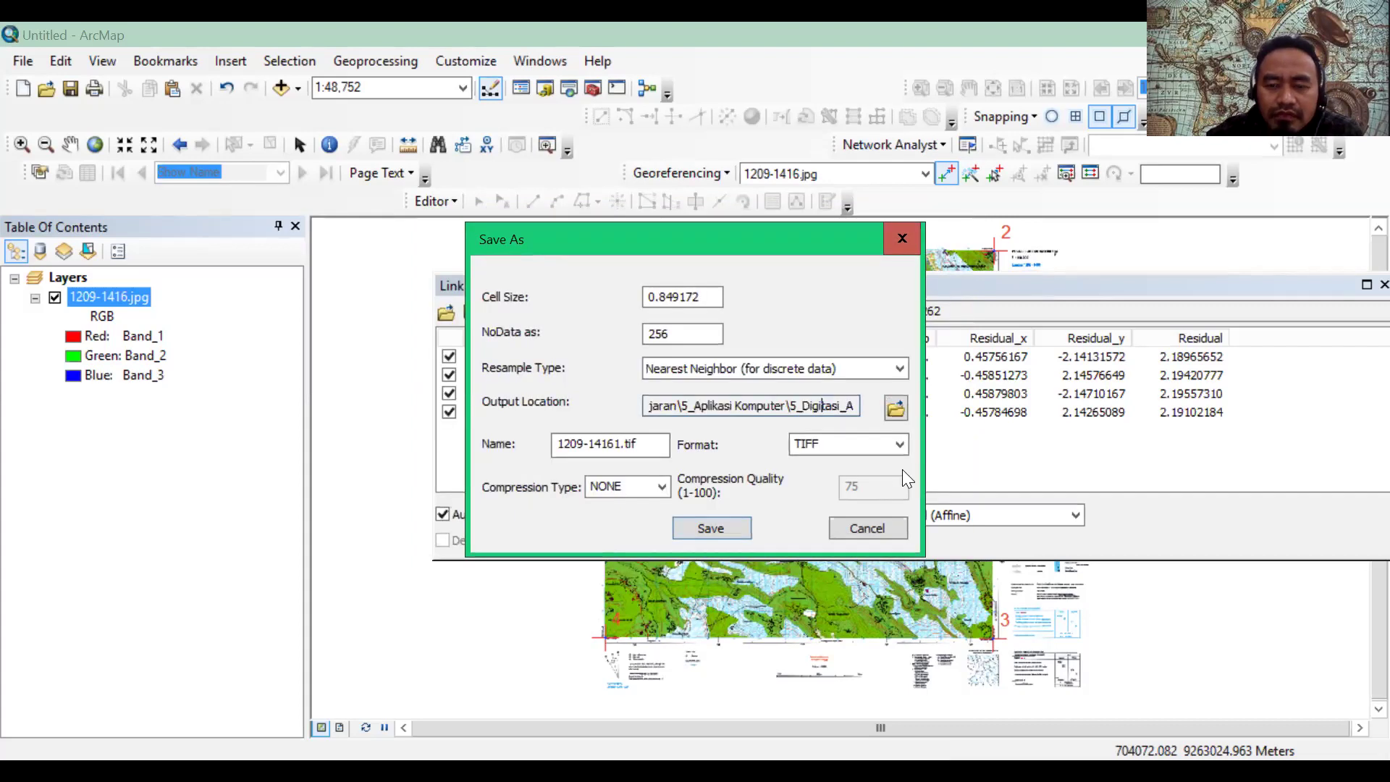
key("End")
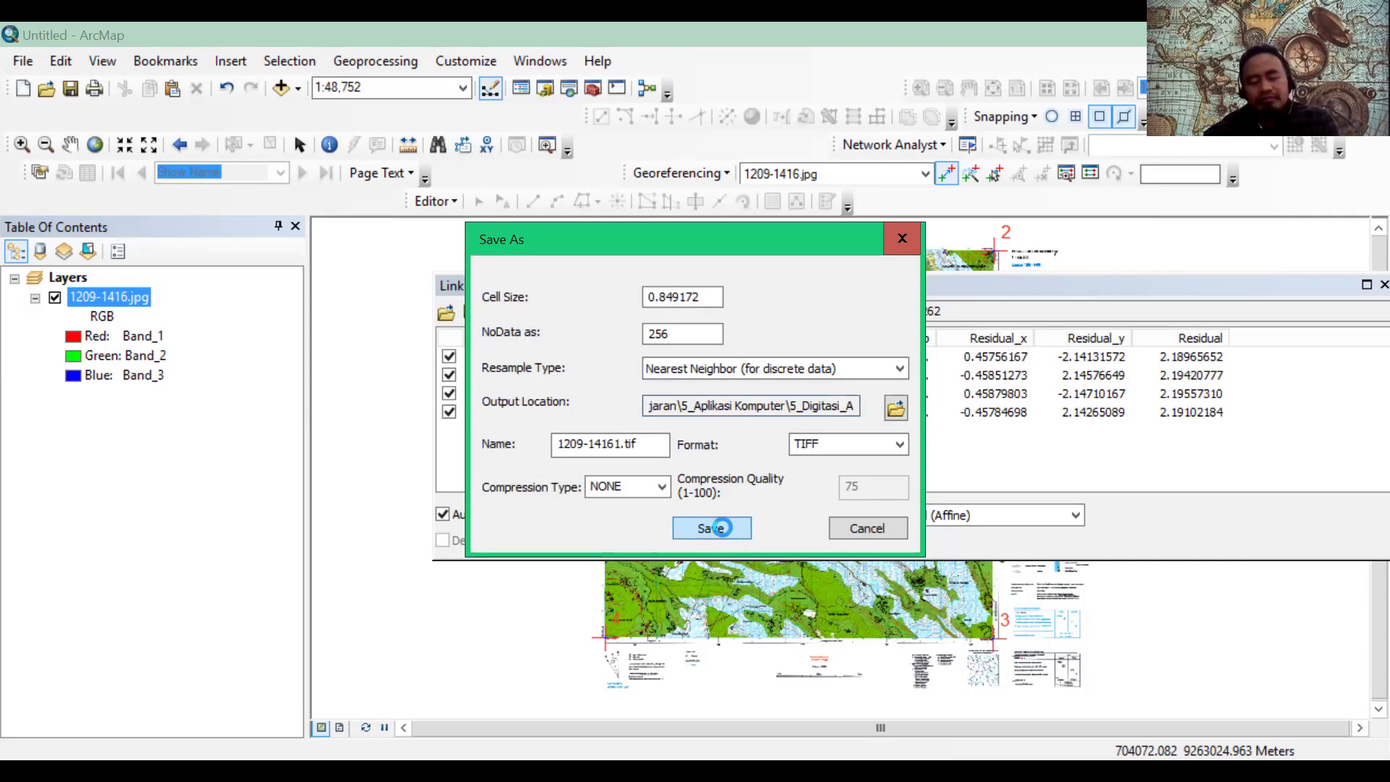
left_click(712, 527)
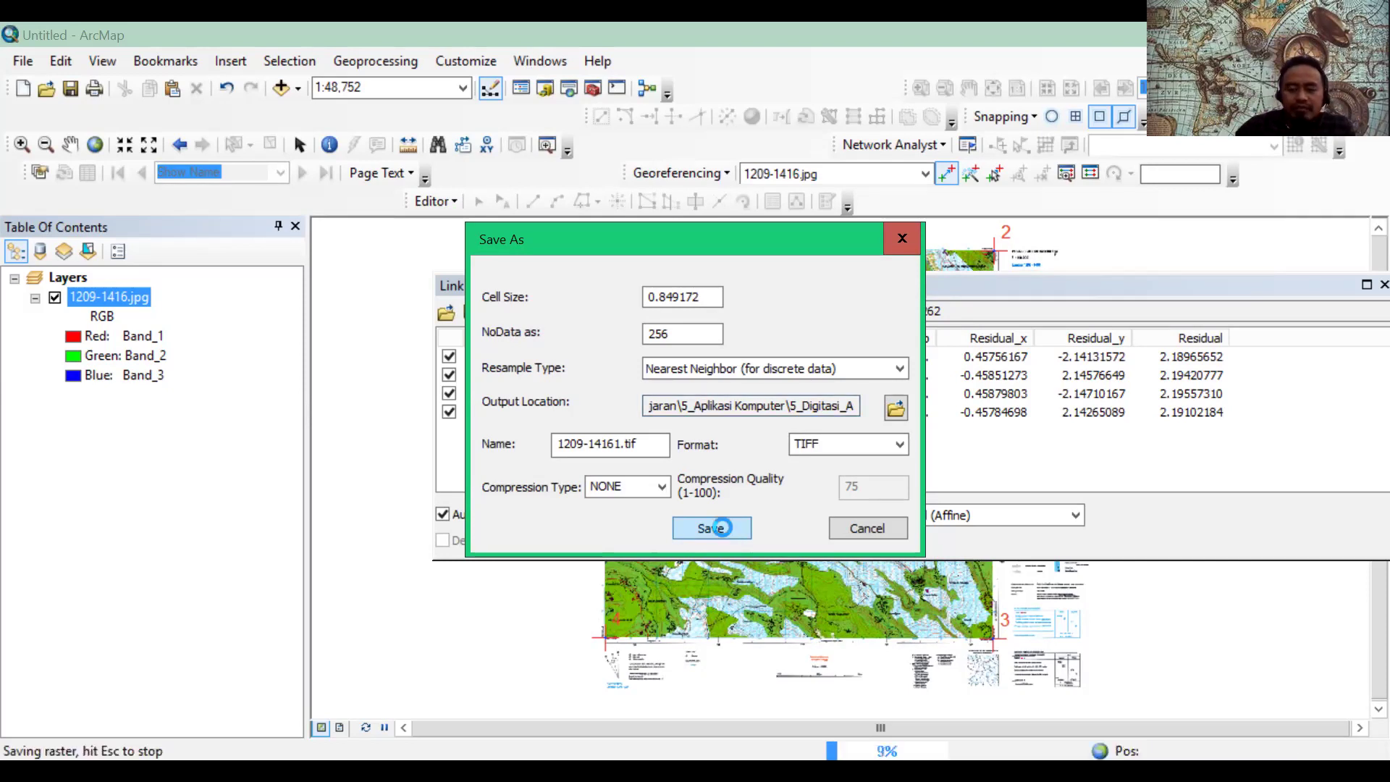
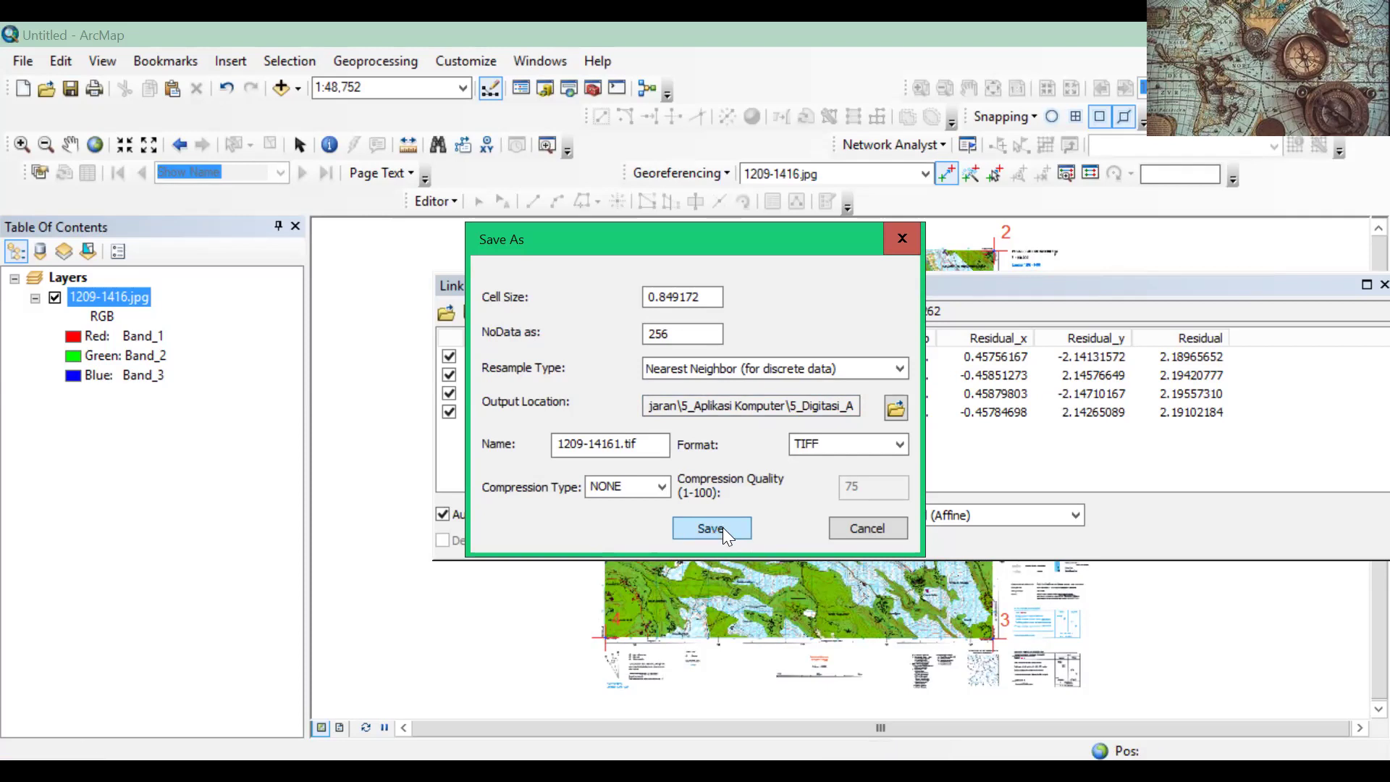
left_click(723, 529)
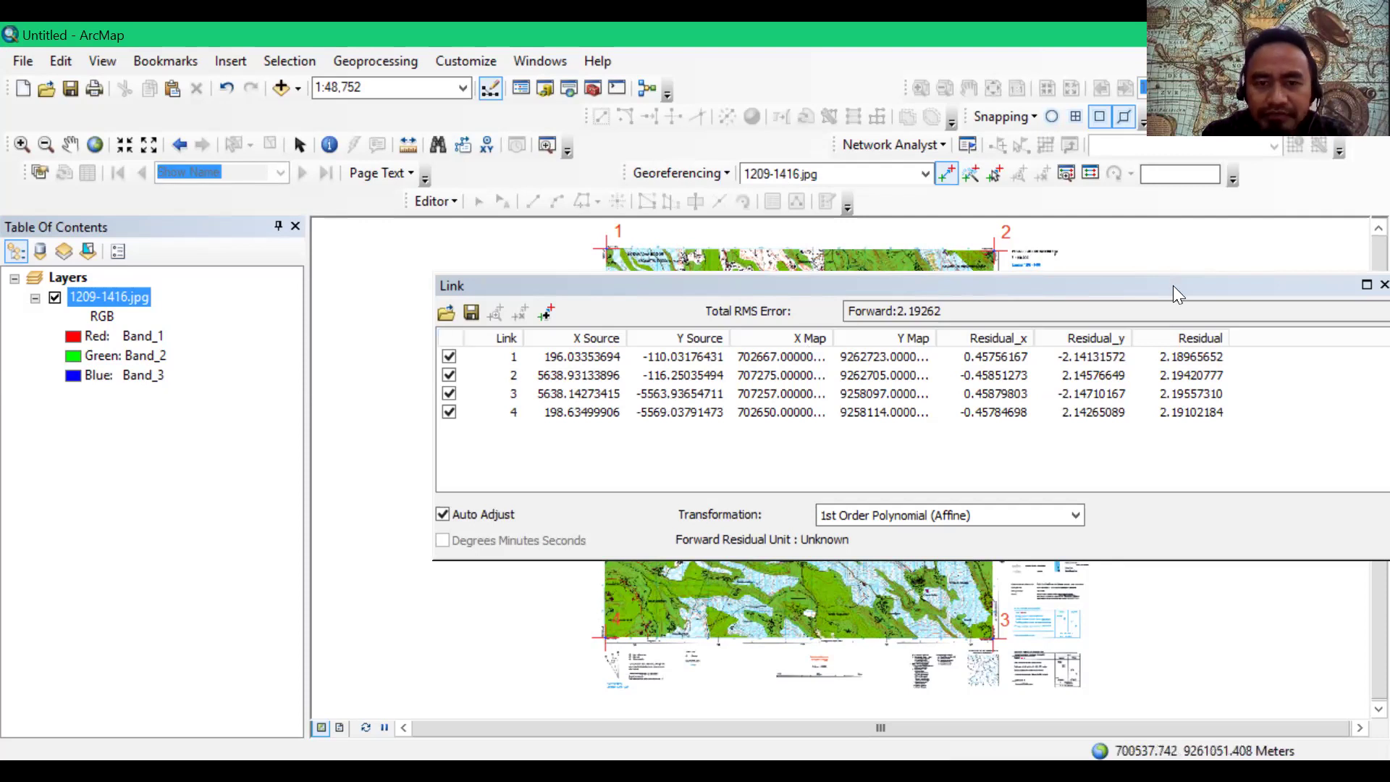
Step: Add the rectified raster 1209-14161.tif from the 5_Digitasi_A folder to the map
left_click(297, 89)
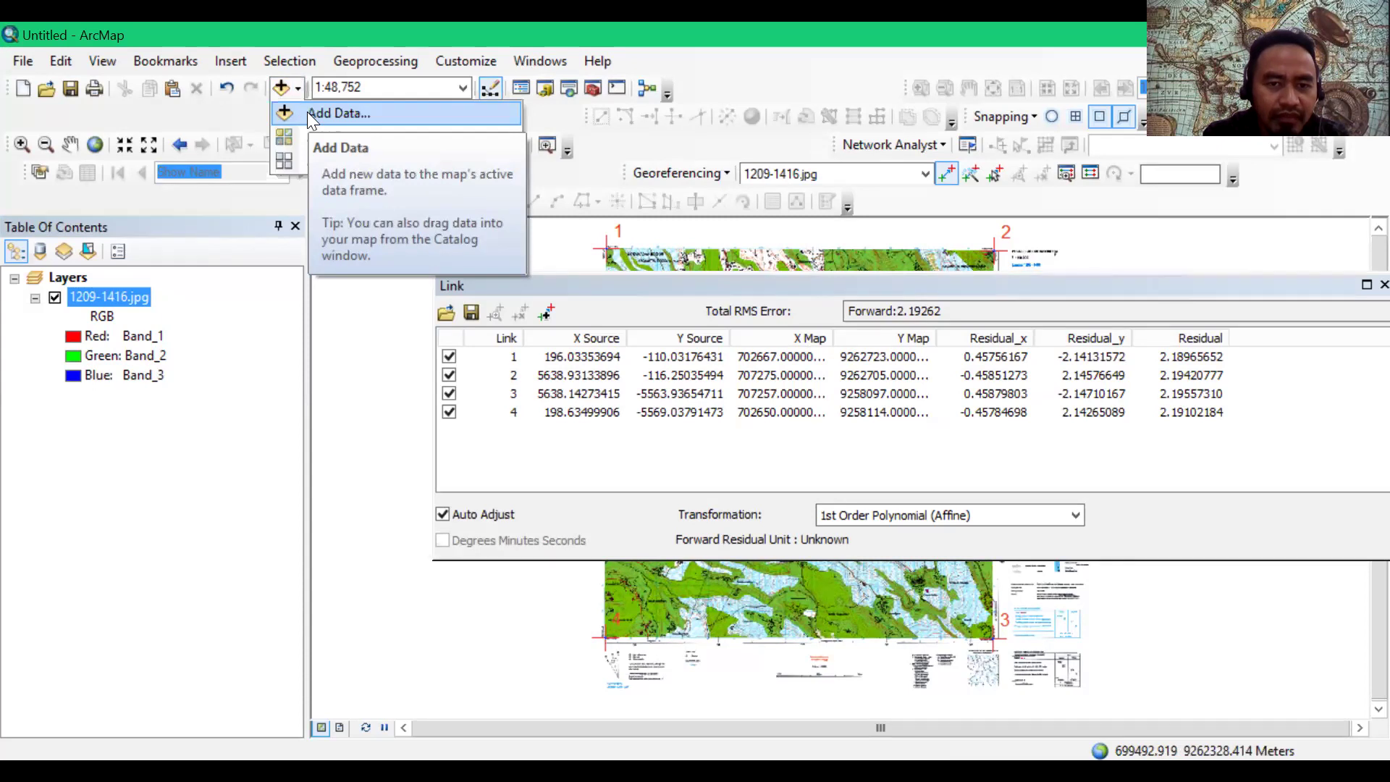
left_click(309, 113)
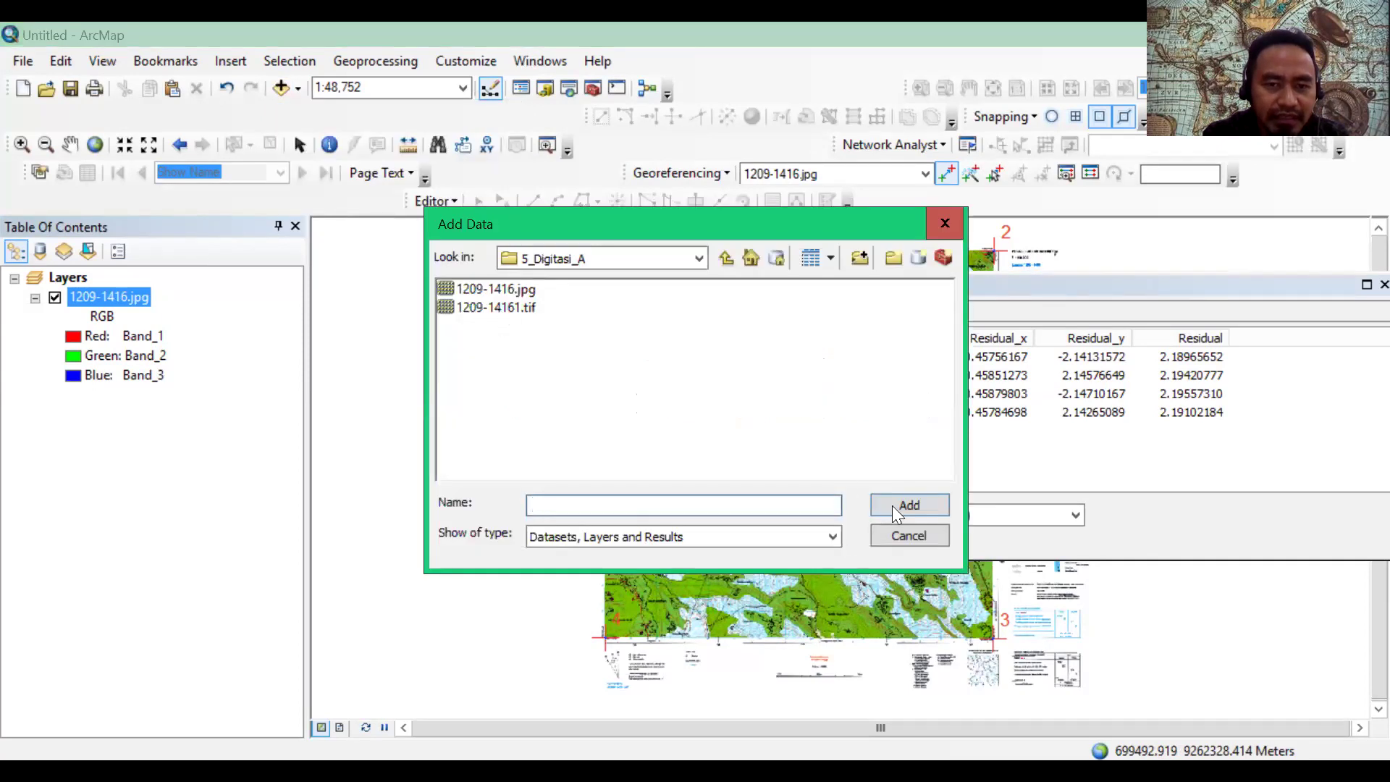
key("Down")
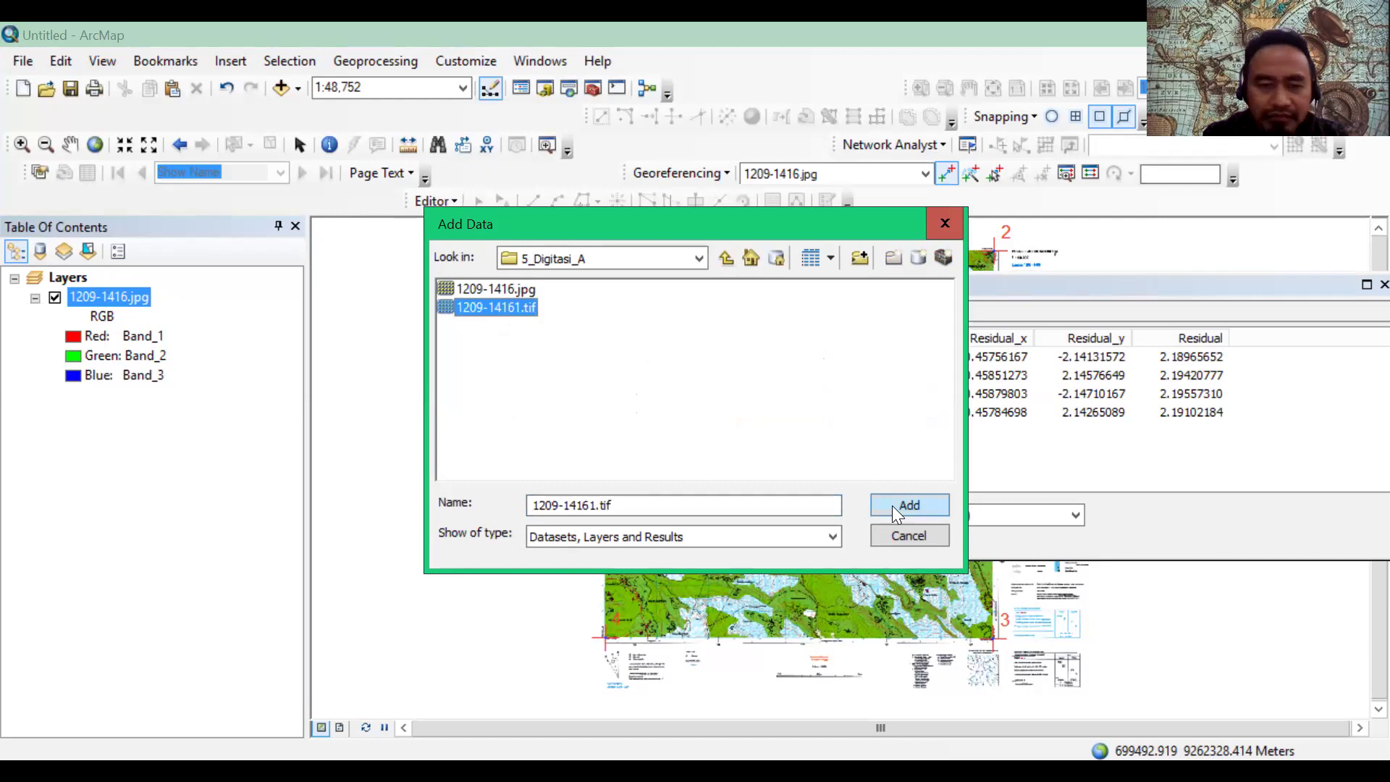
key("Return")
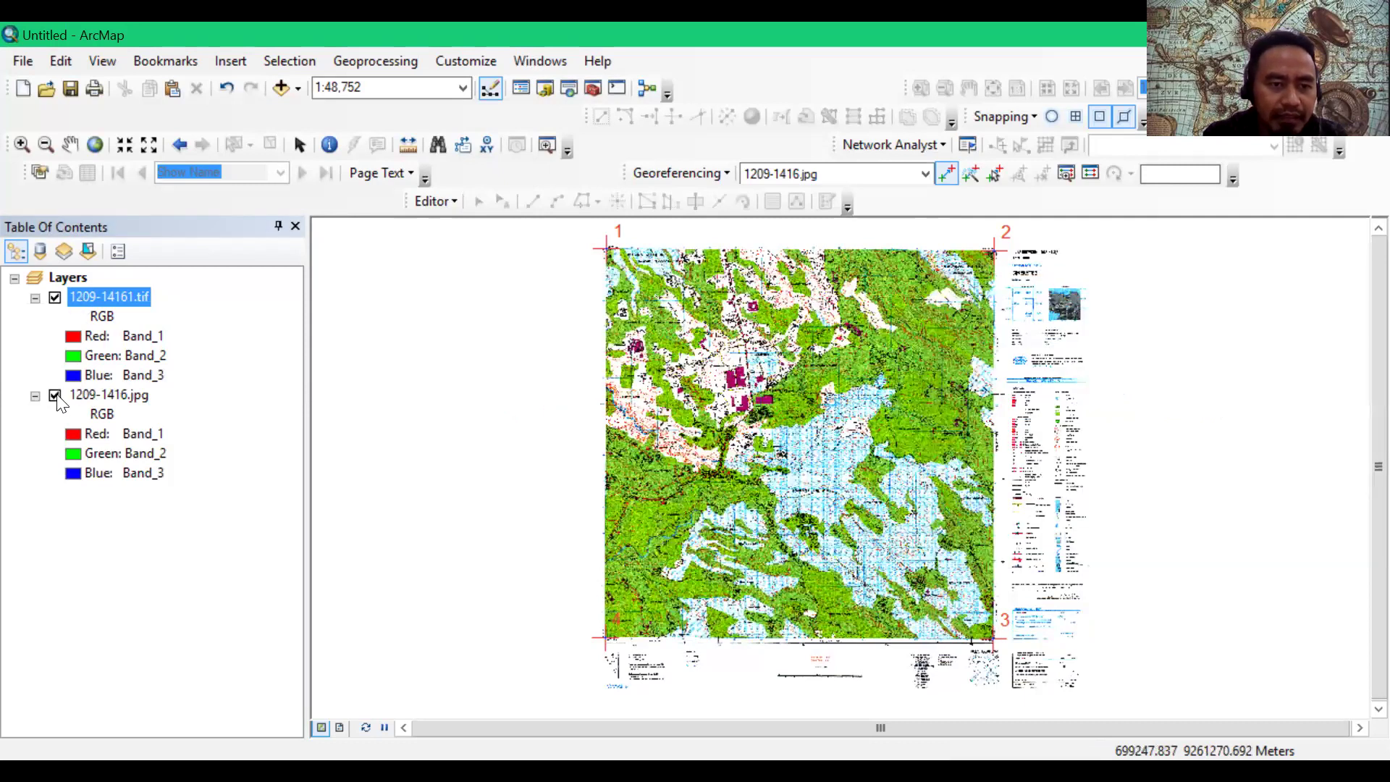
Step: Toggle the visibility of the original 1209-1416.jpg layer to compare it with the rectified raster and remove it from the map
left_click(55, 396)
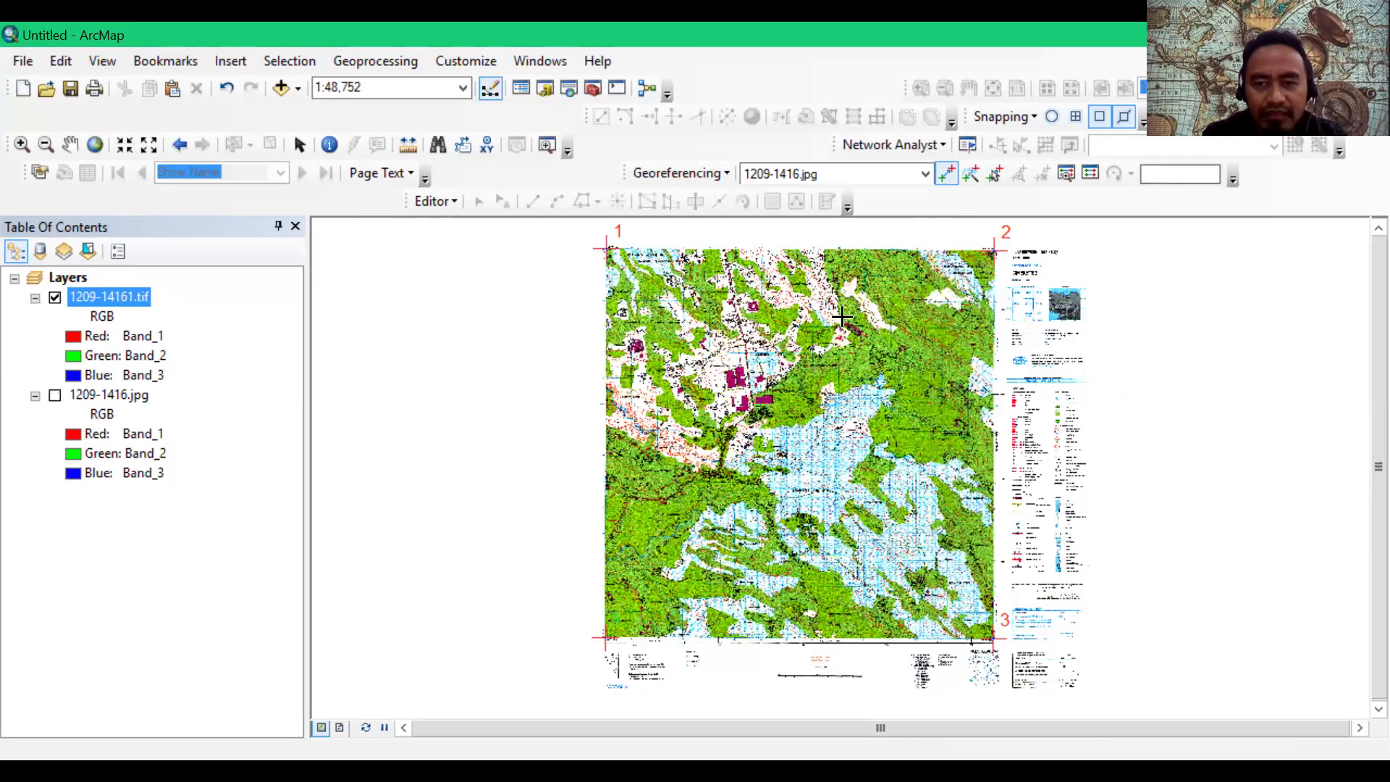
left_click(55, 397)
left_click(55, 395)
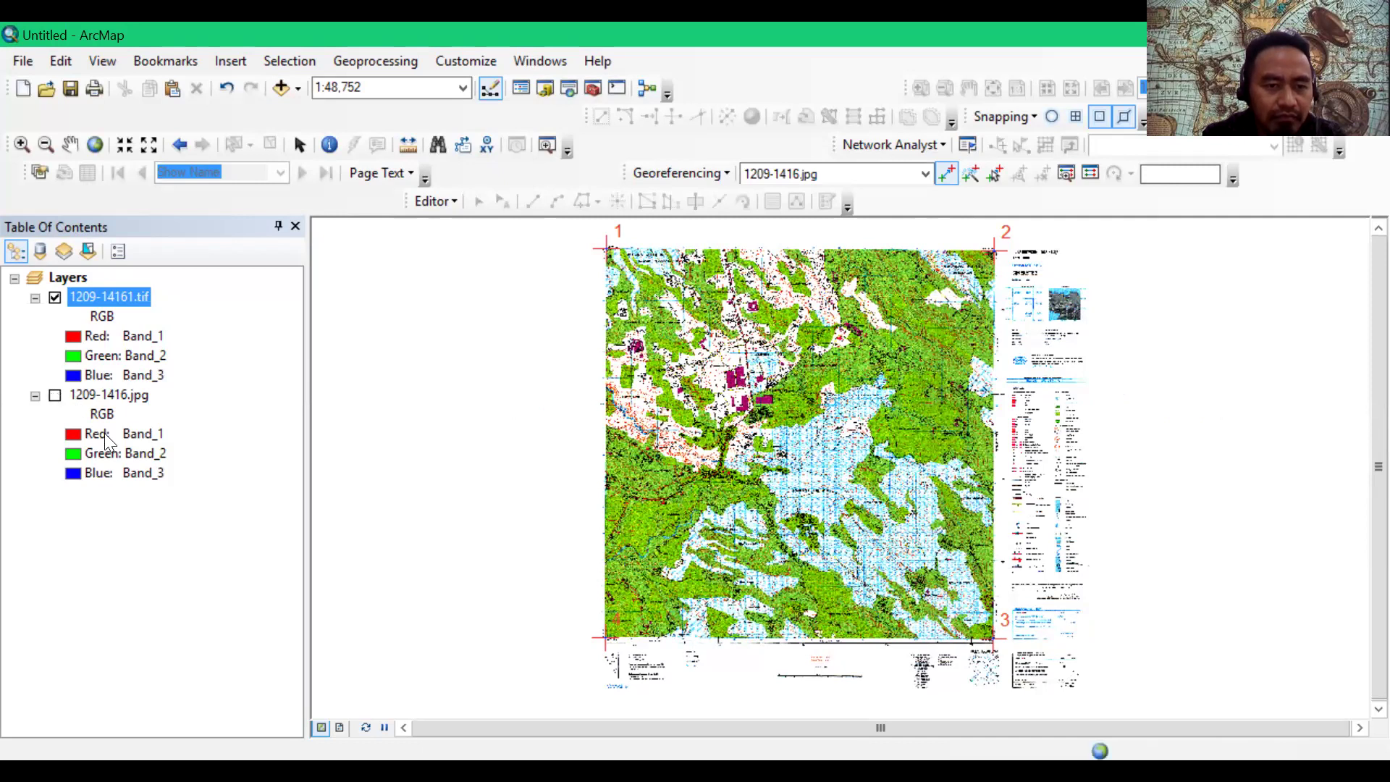
right_click(73, 395)
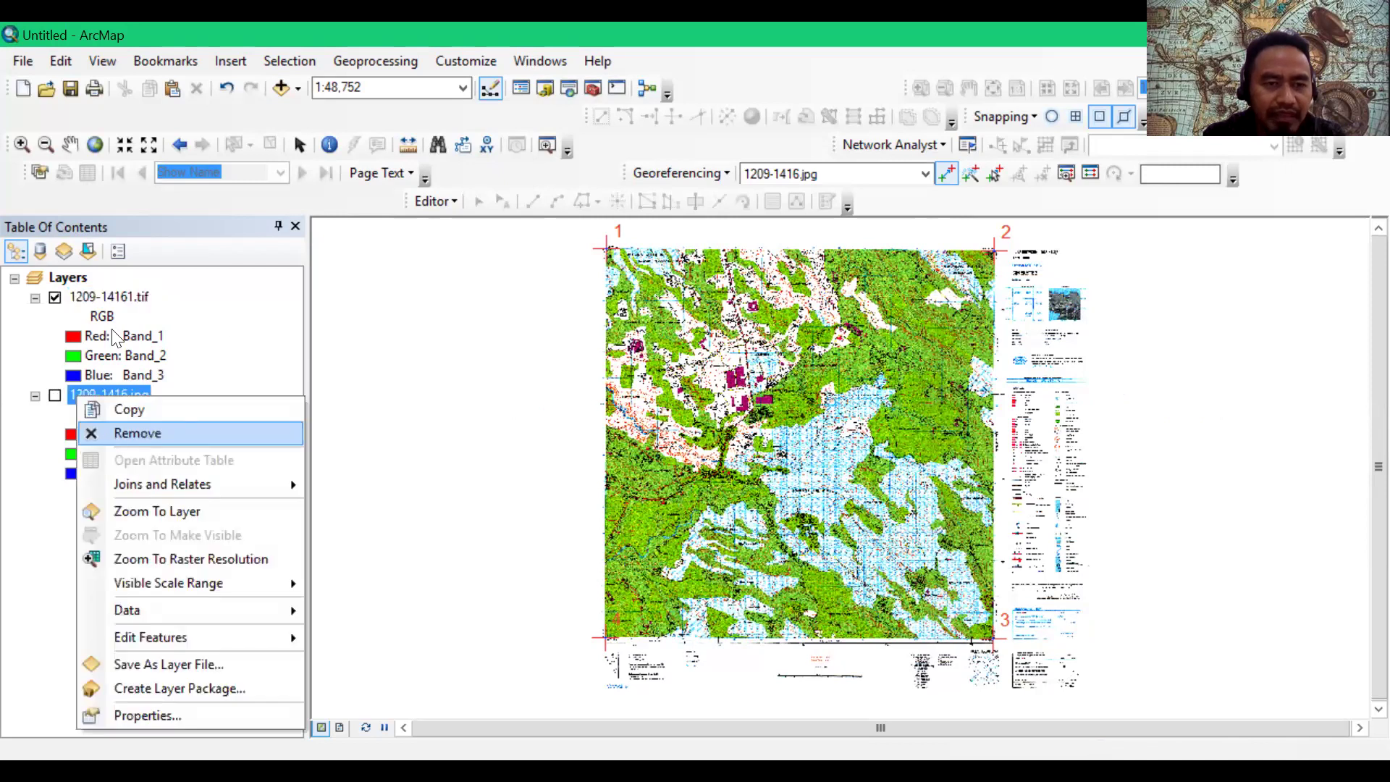
left_click(106, 432)
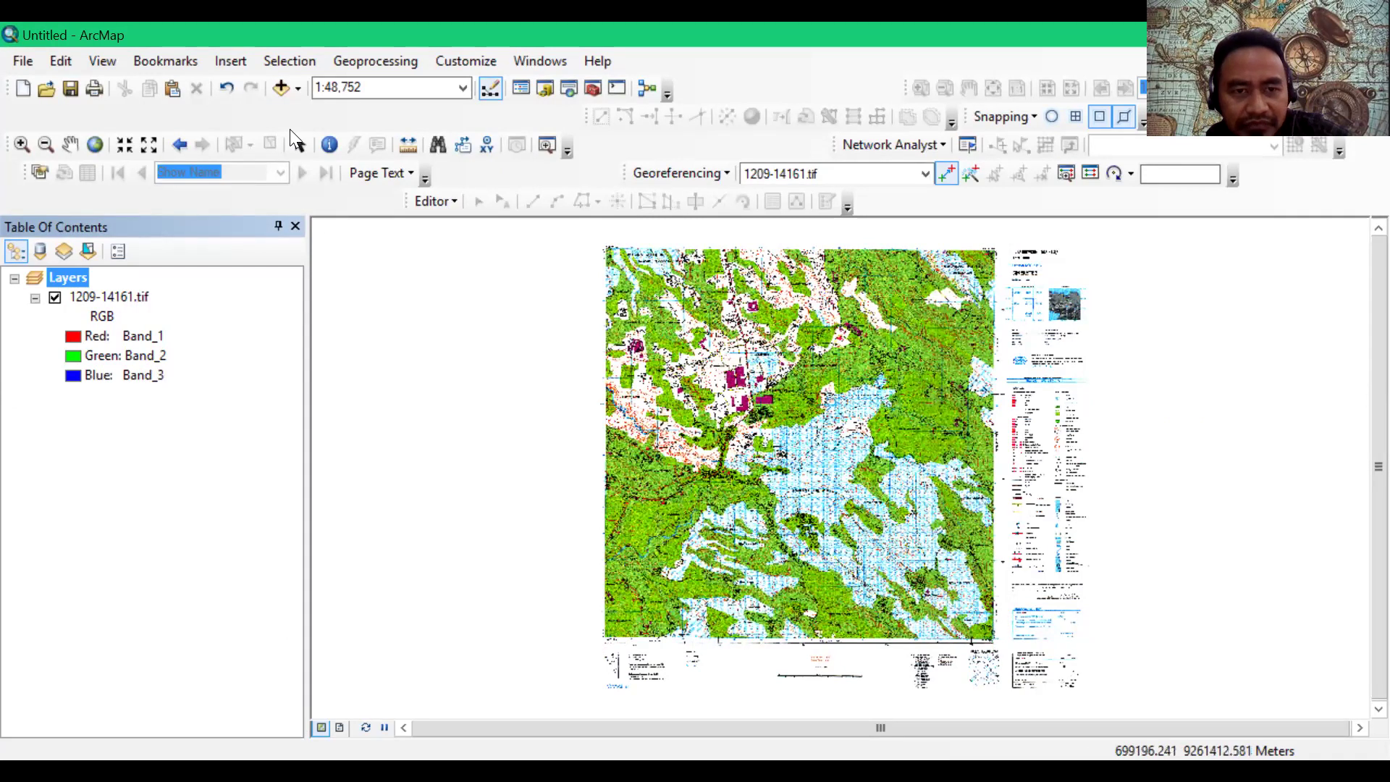
Step: Add the Imagery basemap beneath the rectified raster 1209-14161.tif
left_click(299, 90)
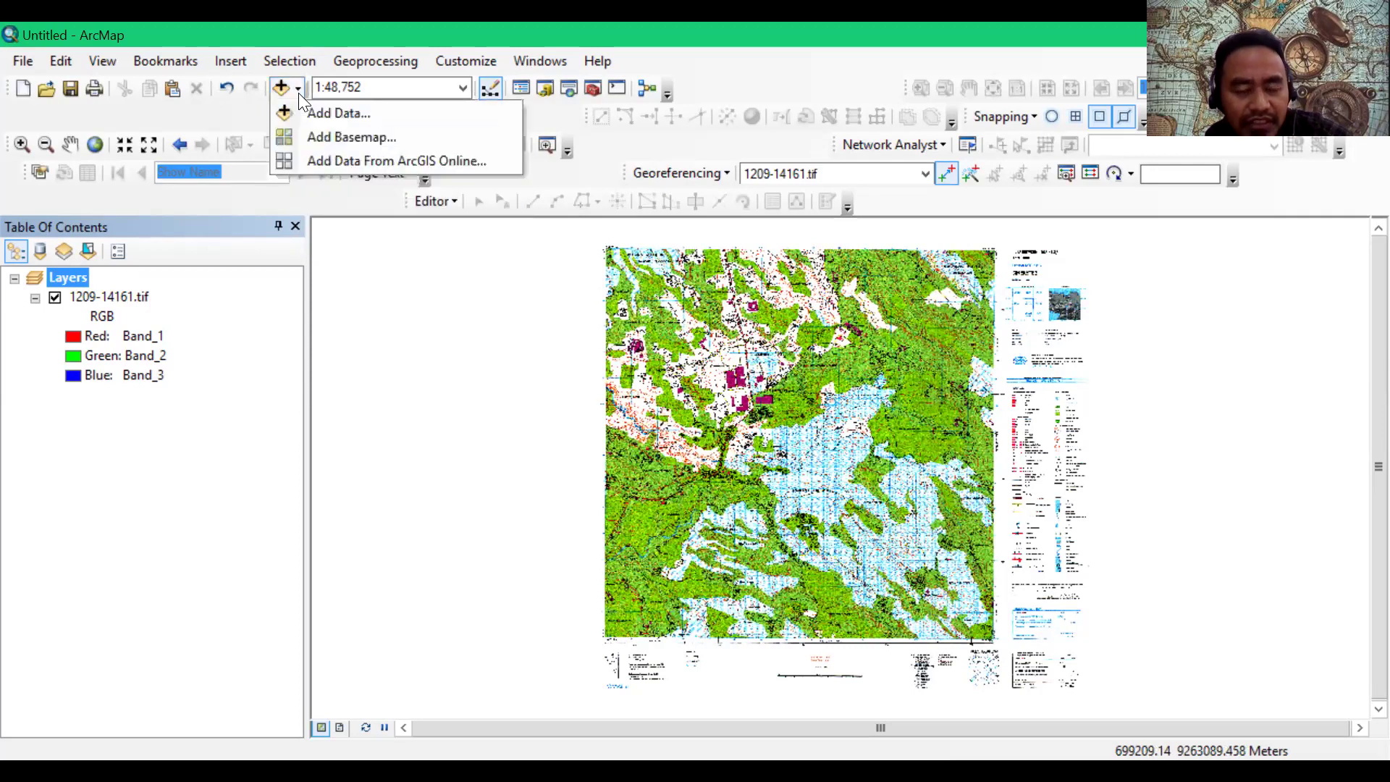
left_click(344, 135)
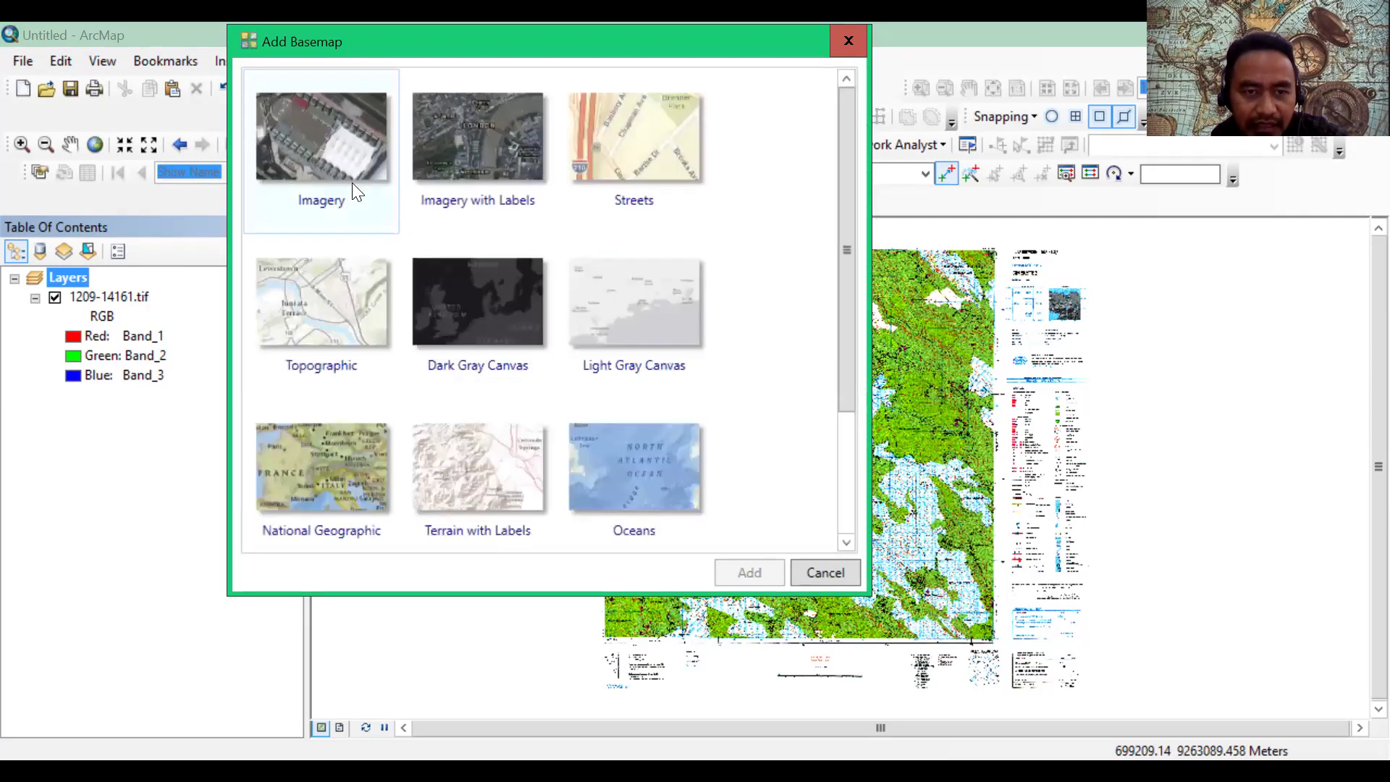
left_click(355, 192)
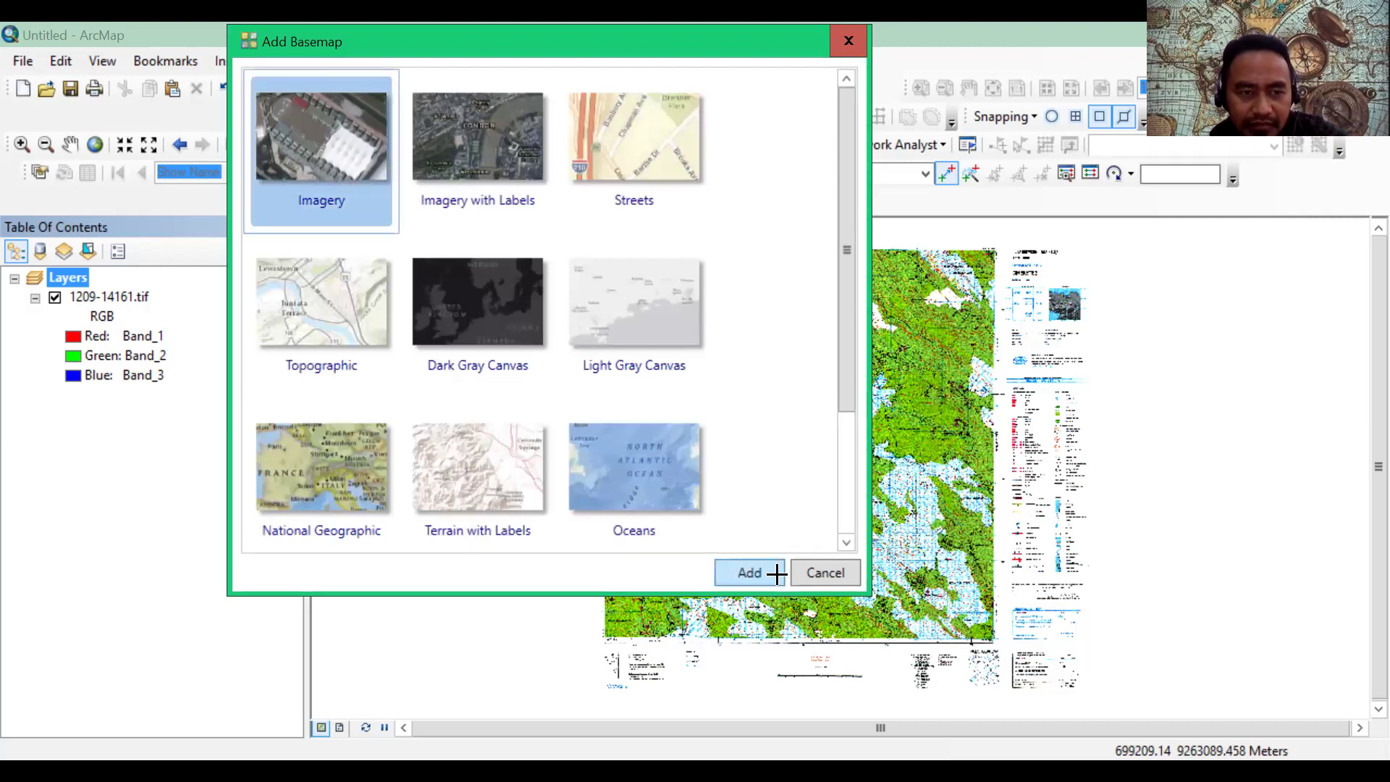
left_click(750, 573)
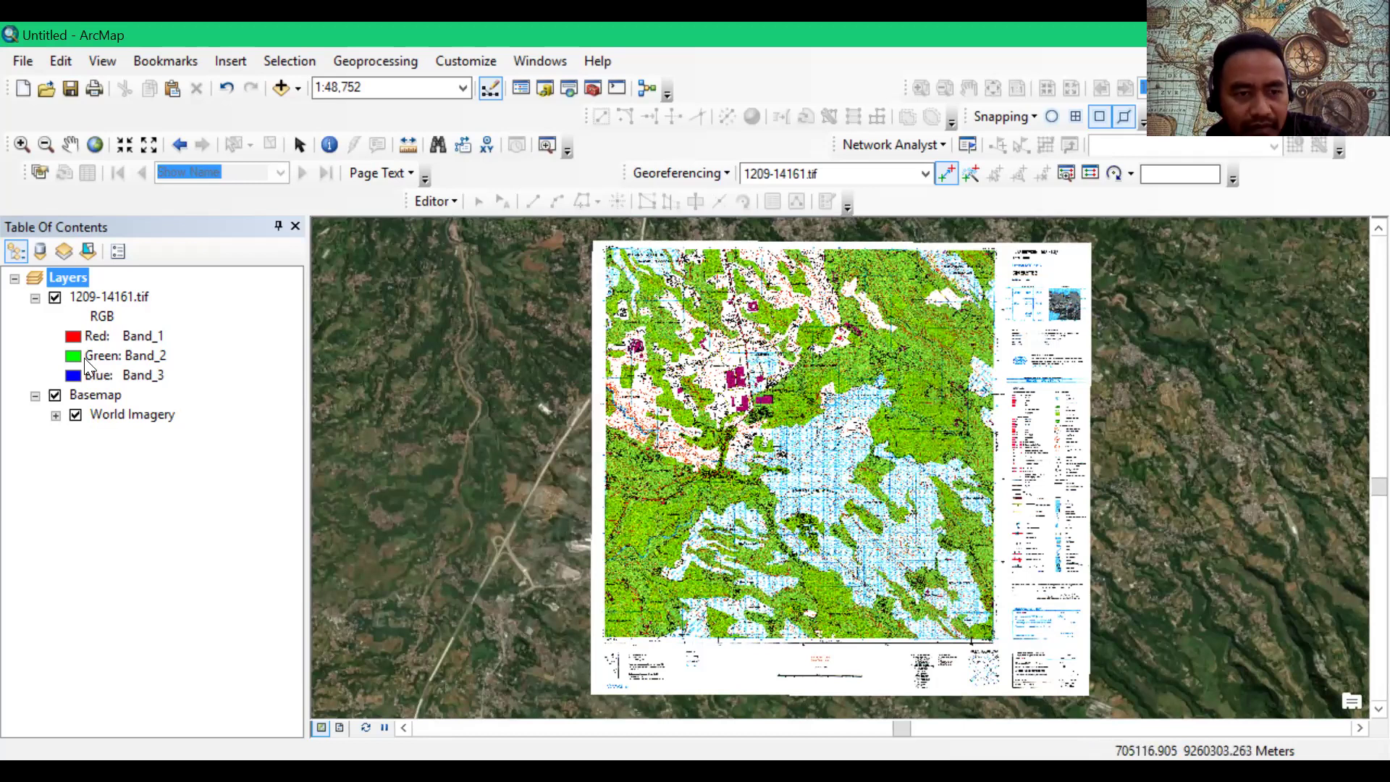
Step: Toggle the visibility of the 1209-14161.tif layer to compare the rectified map with the World Imagery basemap
left_click(57, 303)
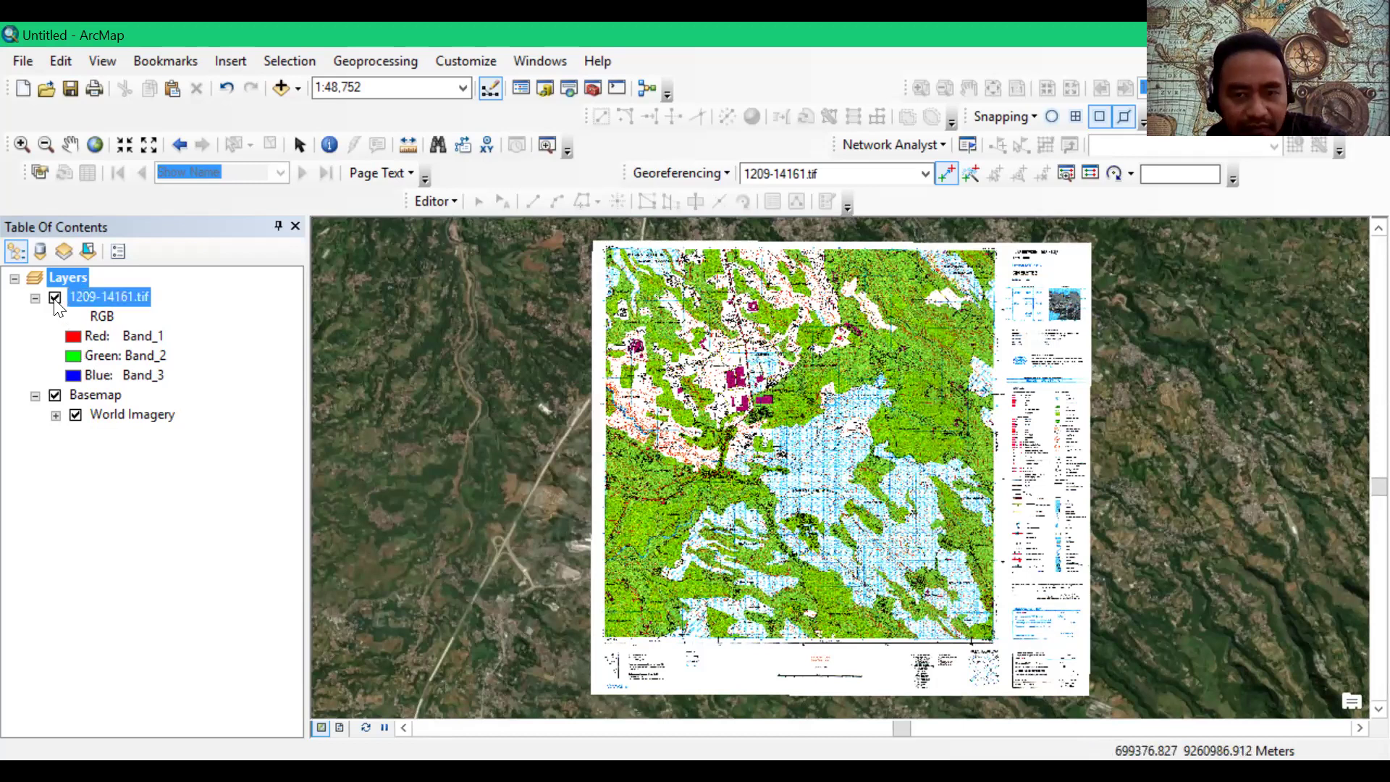
left_click(56, 299)
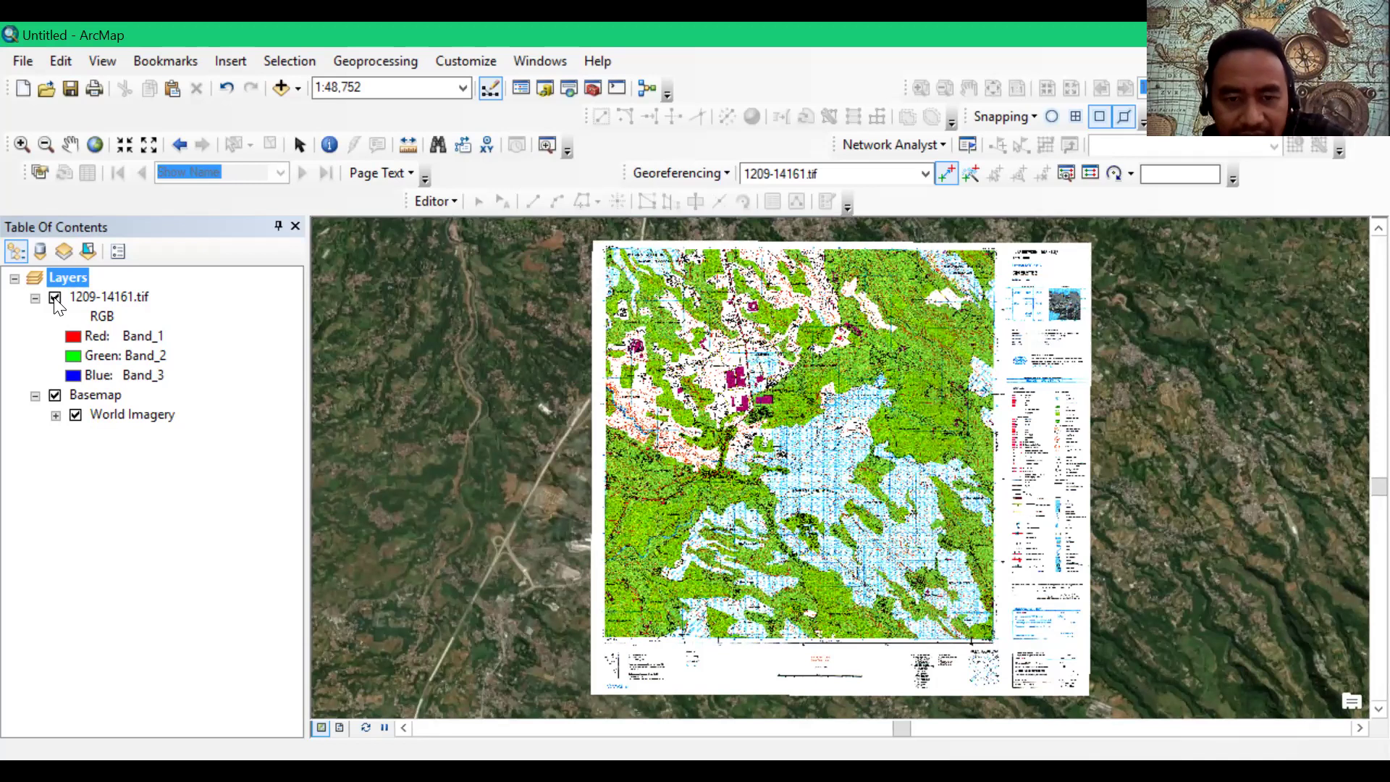
left_click(56, 299)
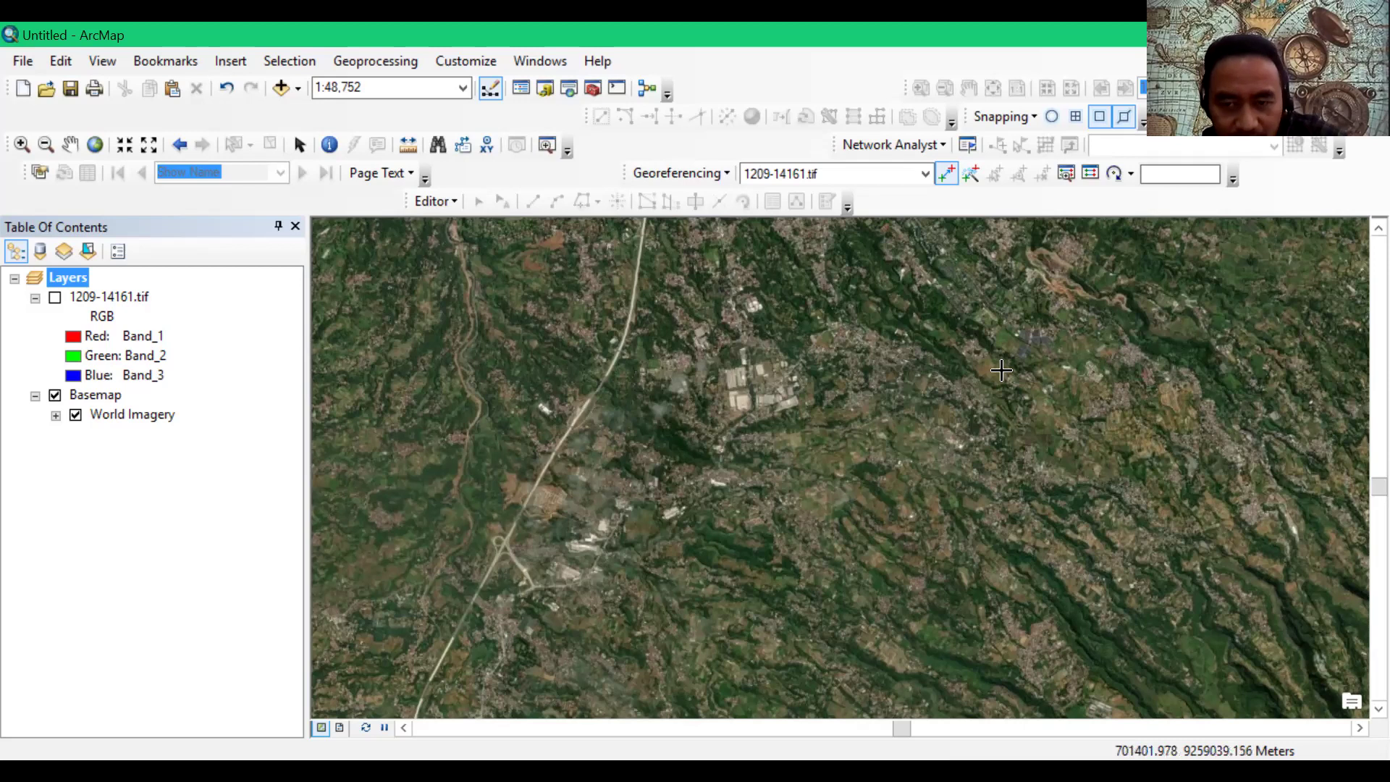
left_click(55, 303)
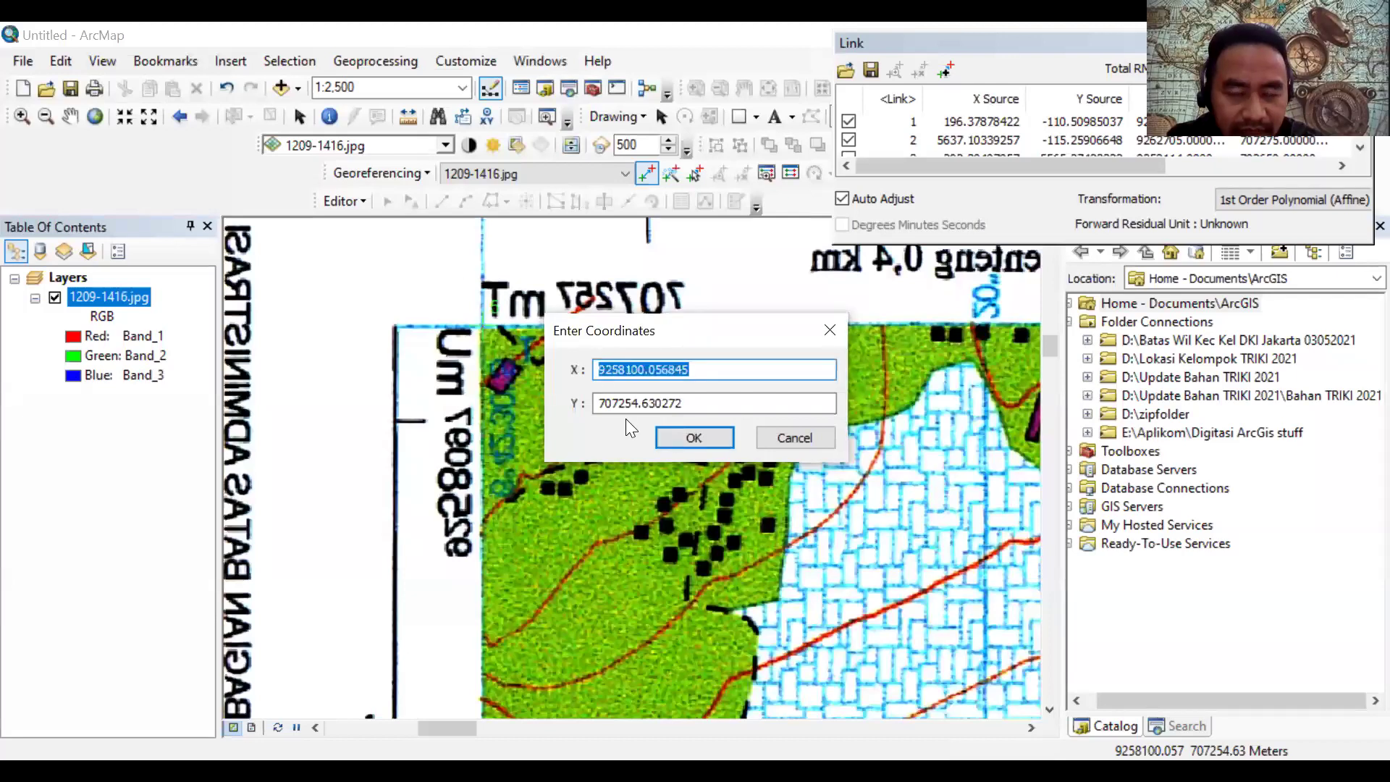
Step: Dismiss the coordinate entry for the control point at the map corner labelled 707257 mT and return to the whole map
key("Escape")
right_click(485, 331)
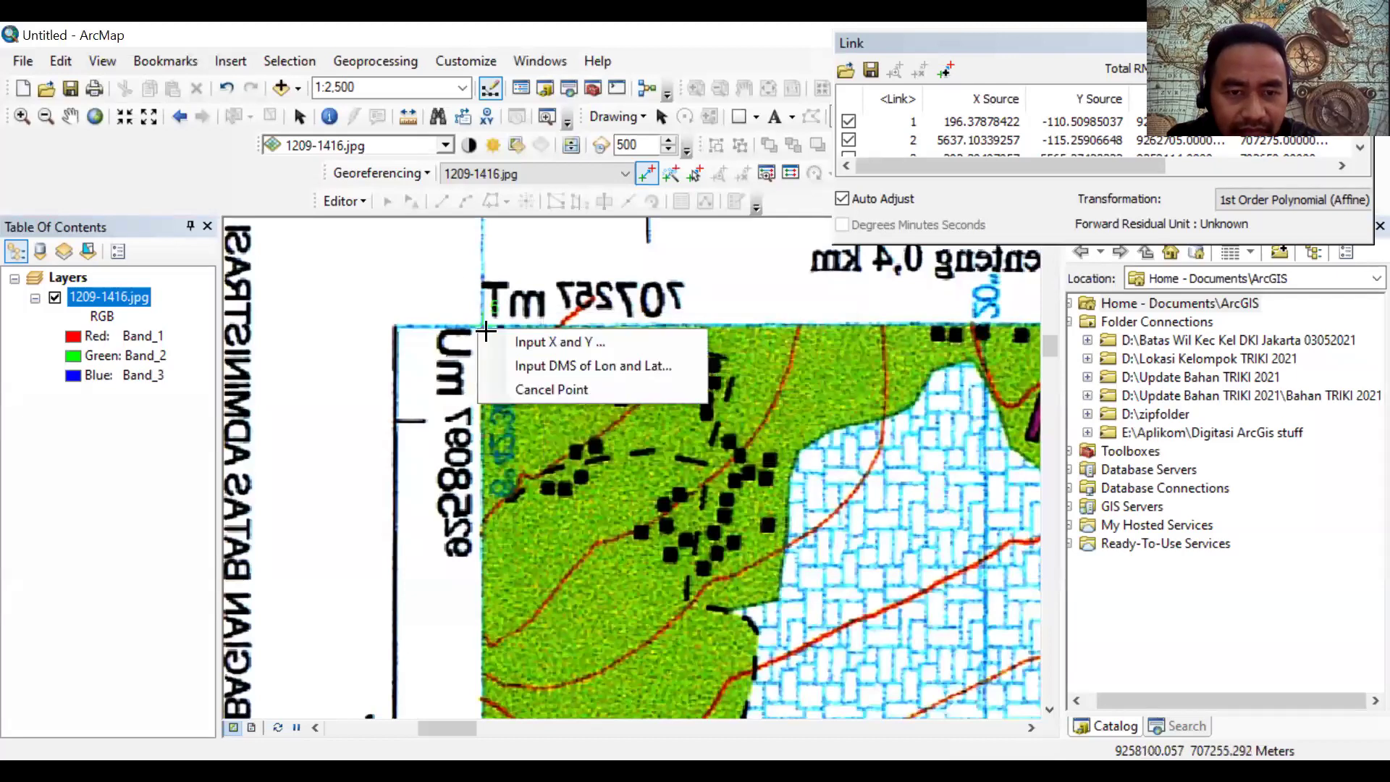
left_click(481, 326)
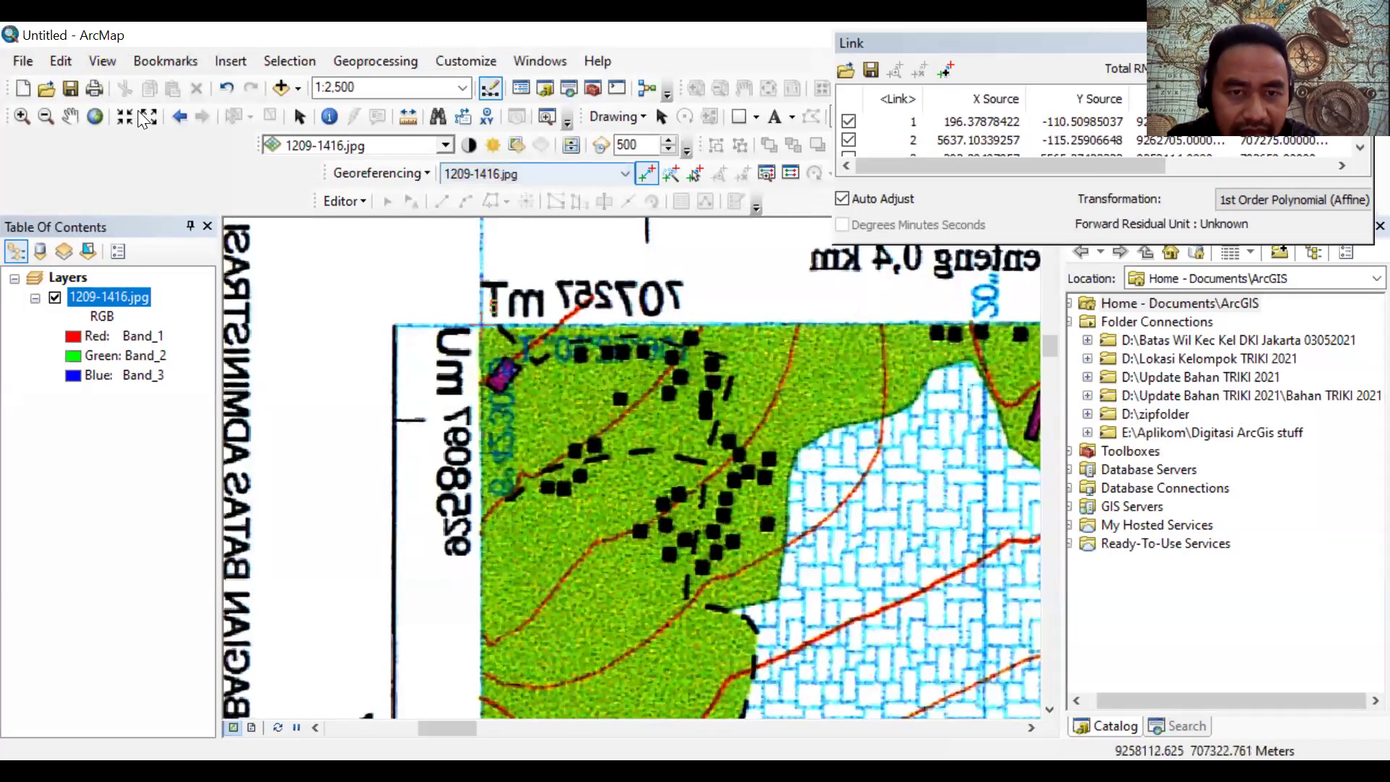
left_click(72, 112)
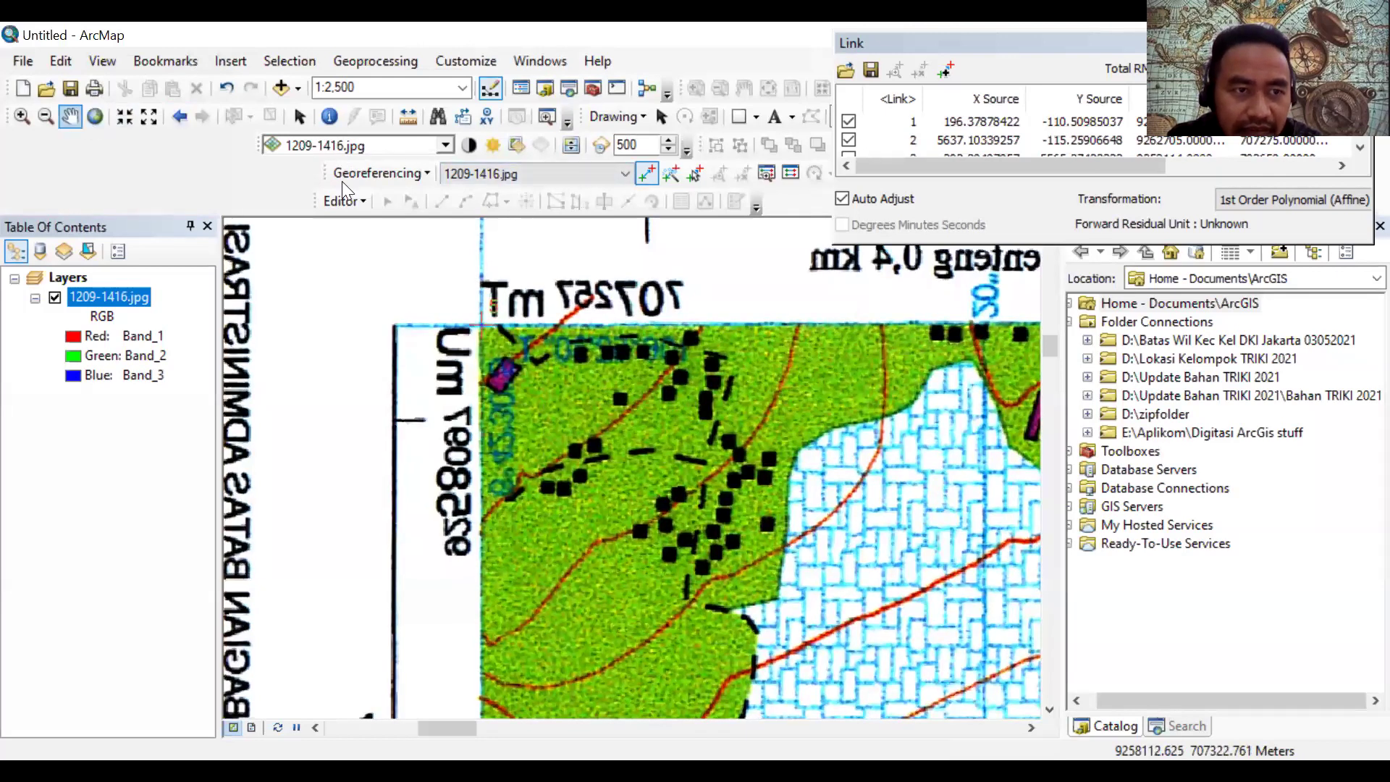
scroll(734, 420, "down", 10)
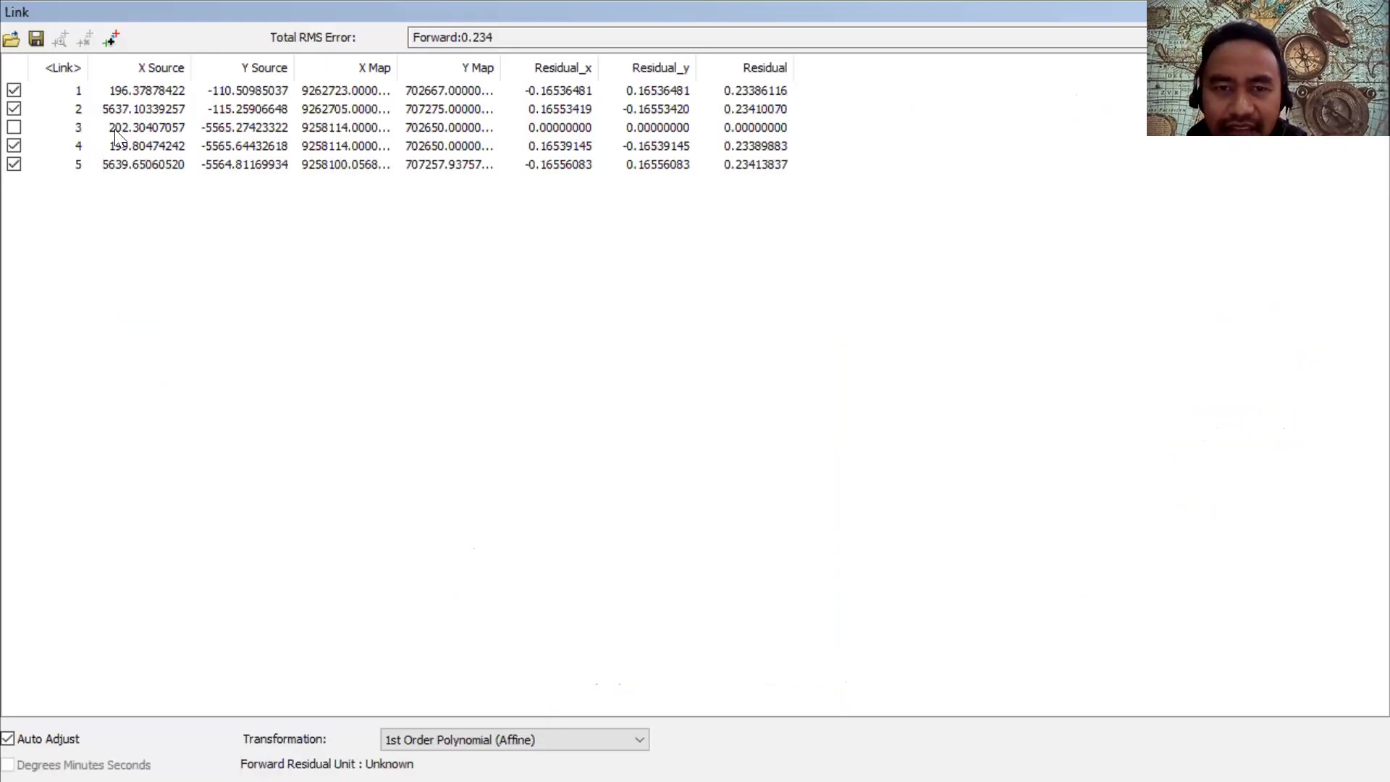
Step: Exclude links 4 and 5 from the georeferencing adjustment and inspect link 3's Y Source and X Map values
left_click(14, 165)
left_click(15, 147)
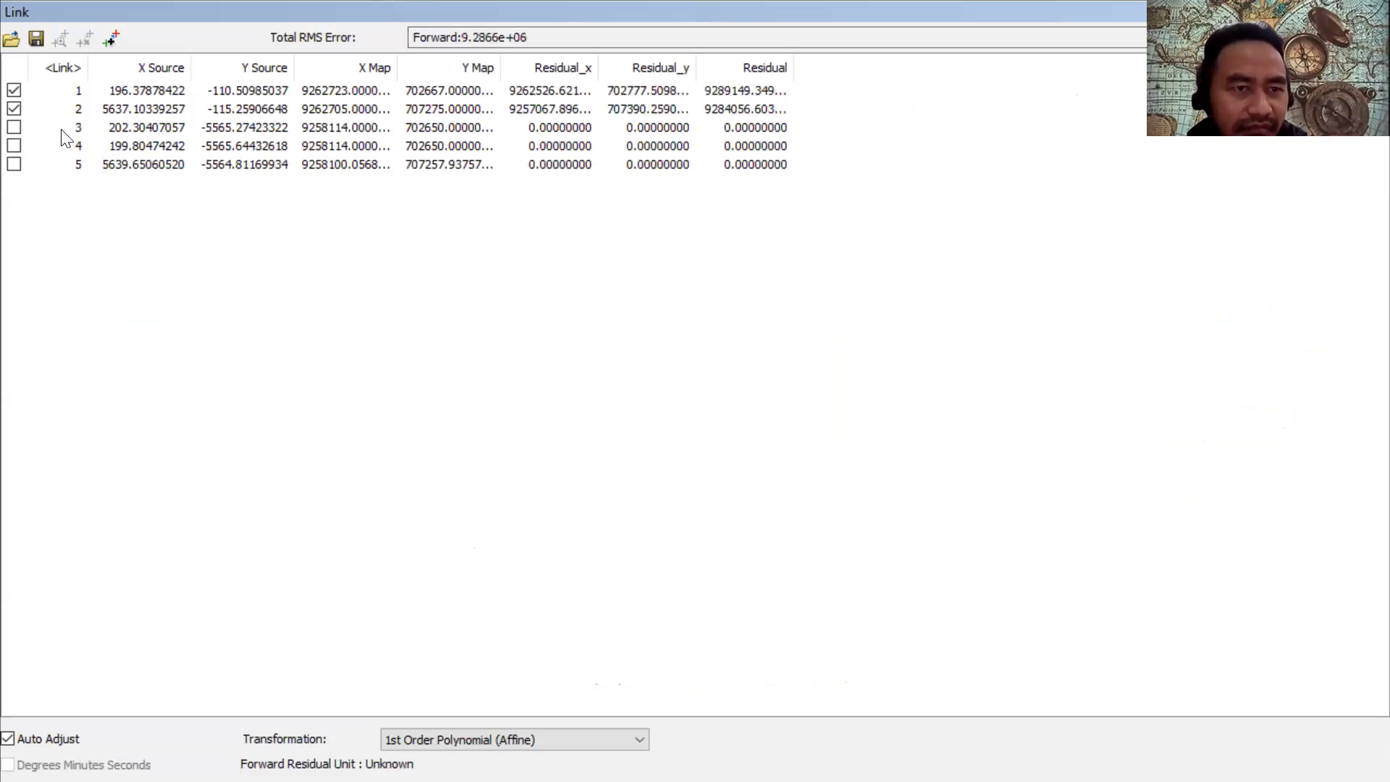
left_click(133, 128)
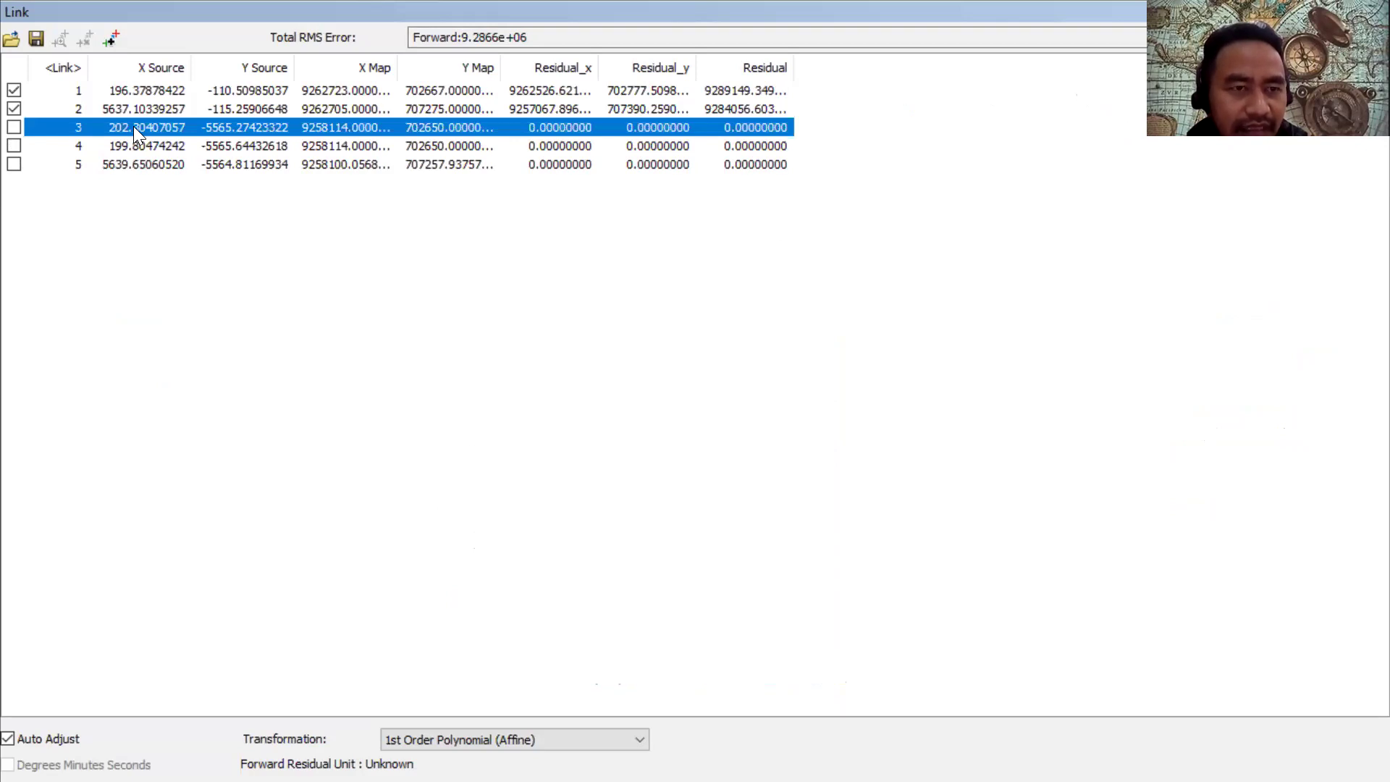
double_click(242, 128)
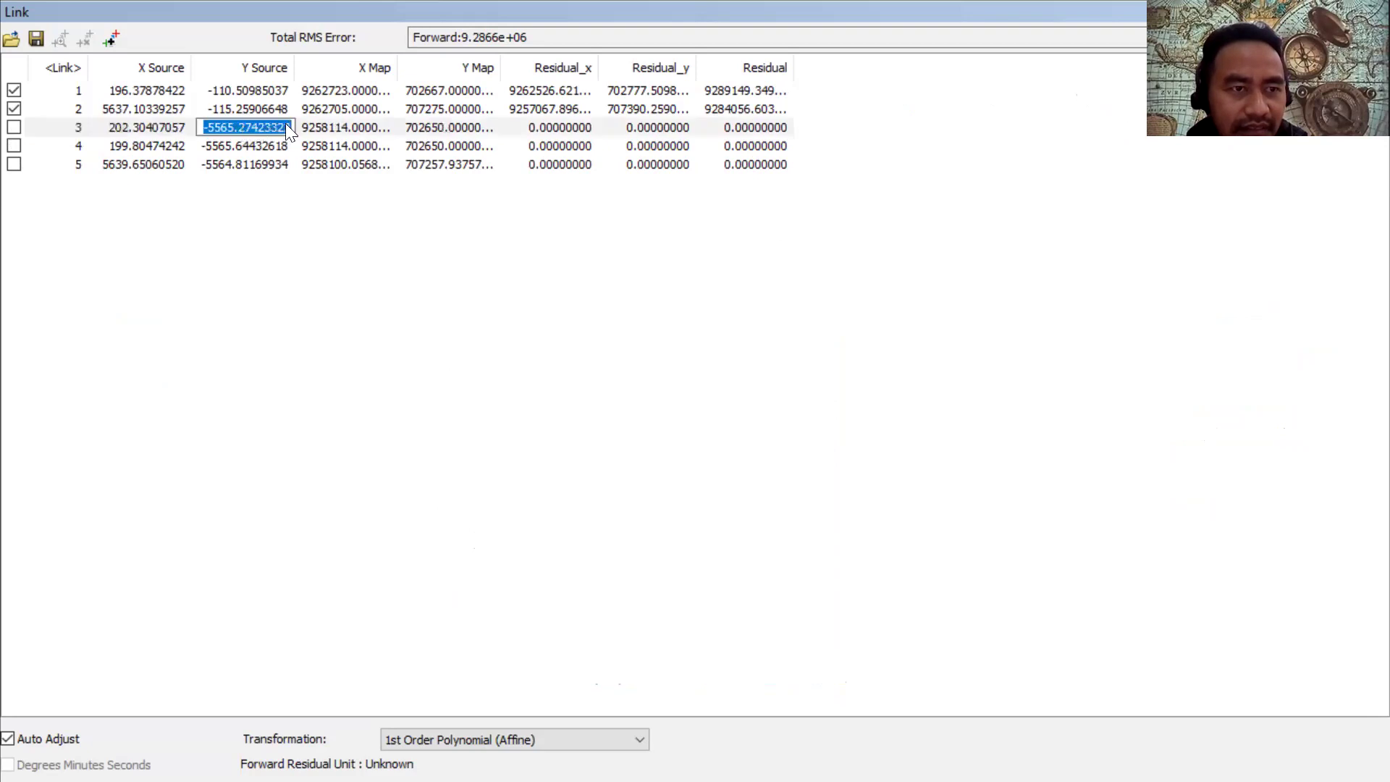
left_click(320, 124)
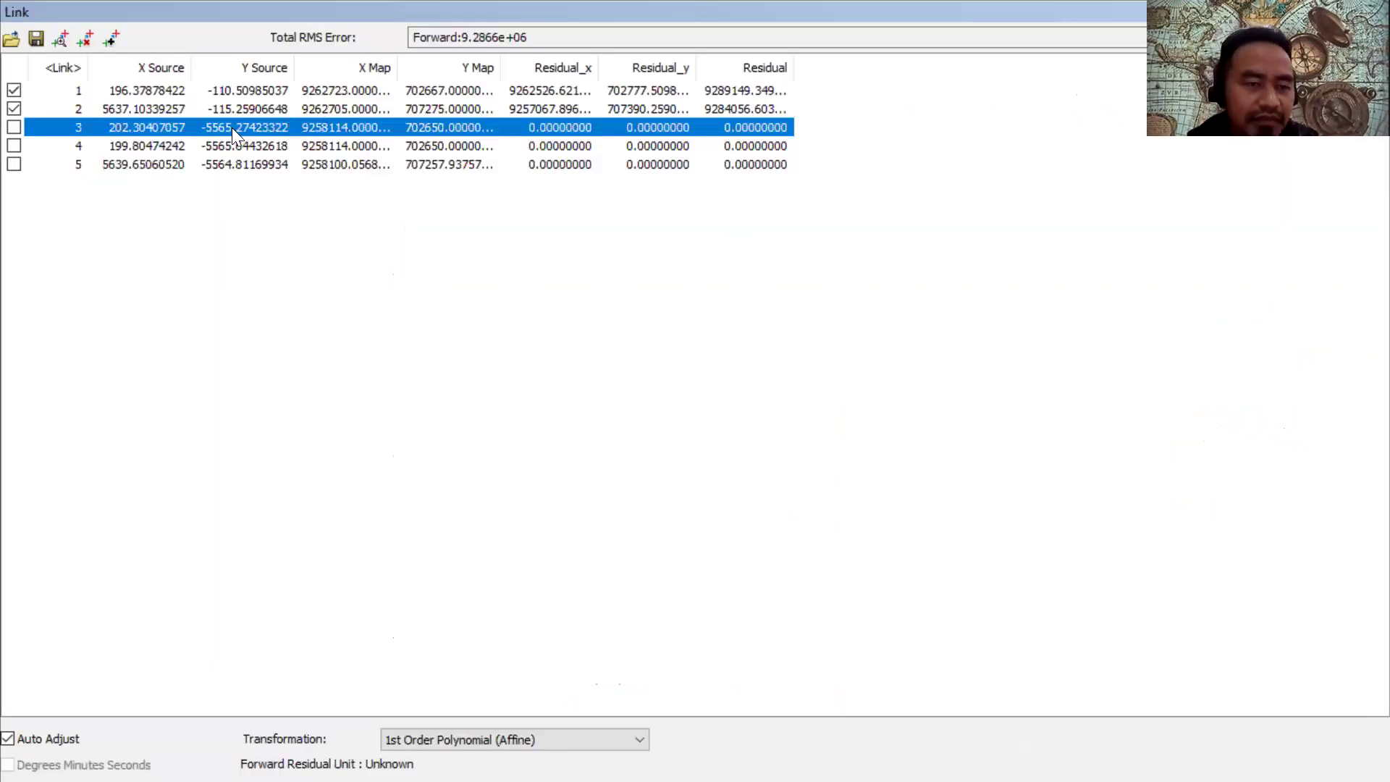
left_click(229, 126)
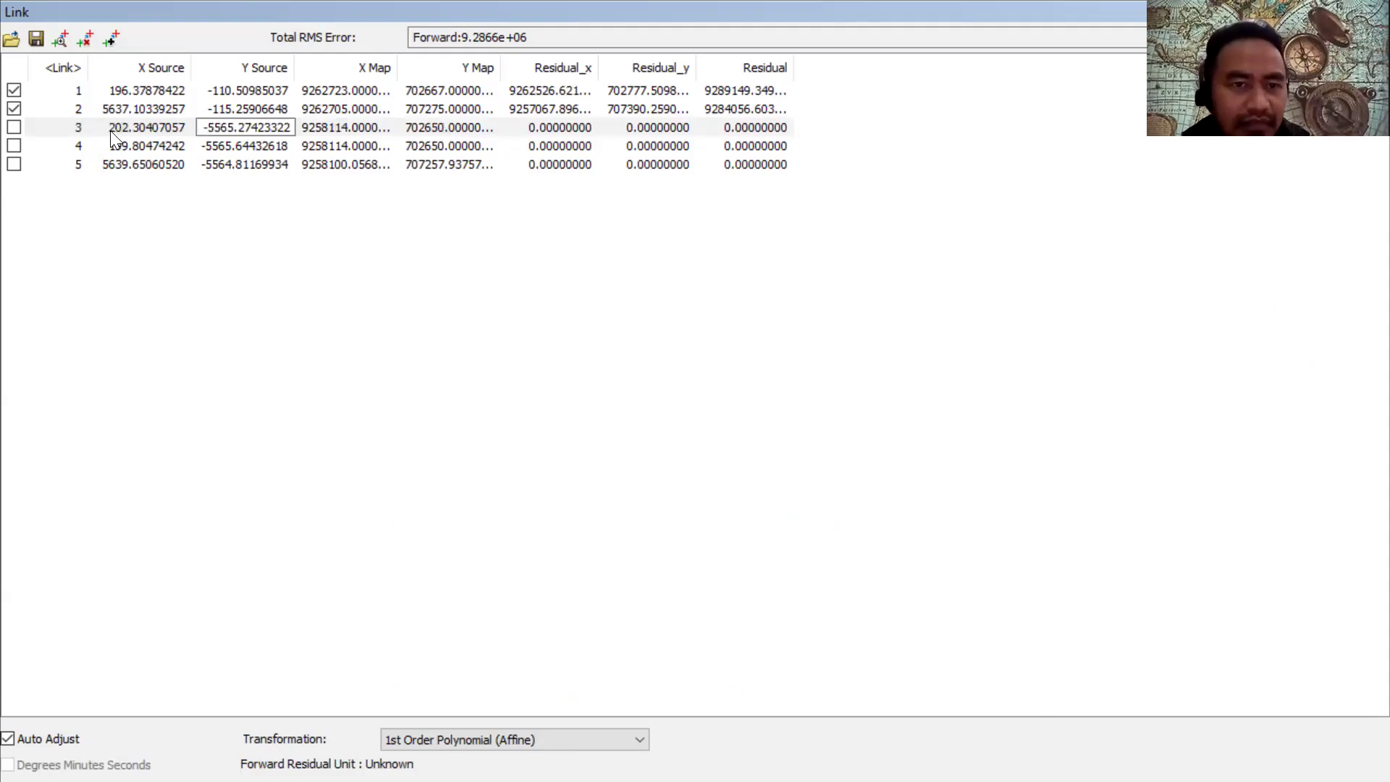
left_click(111, 131)
left_click(261, 123)
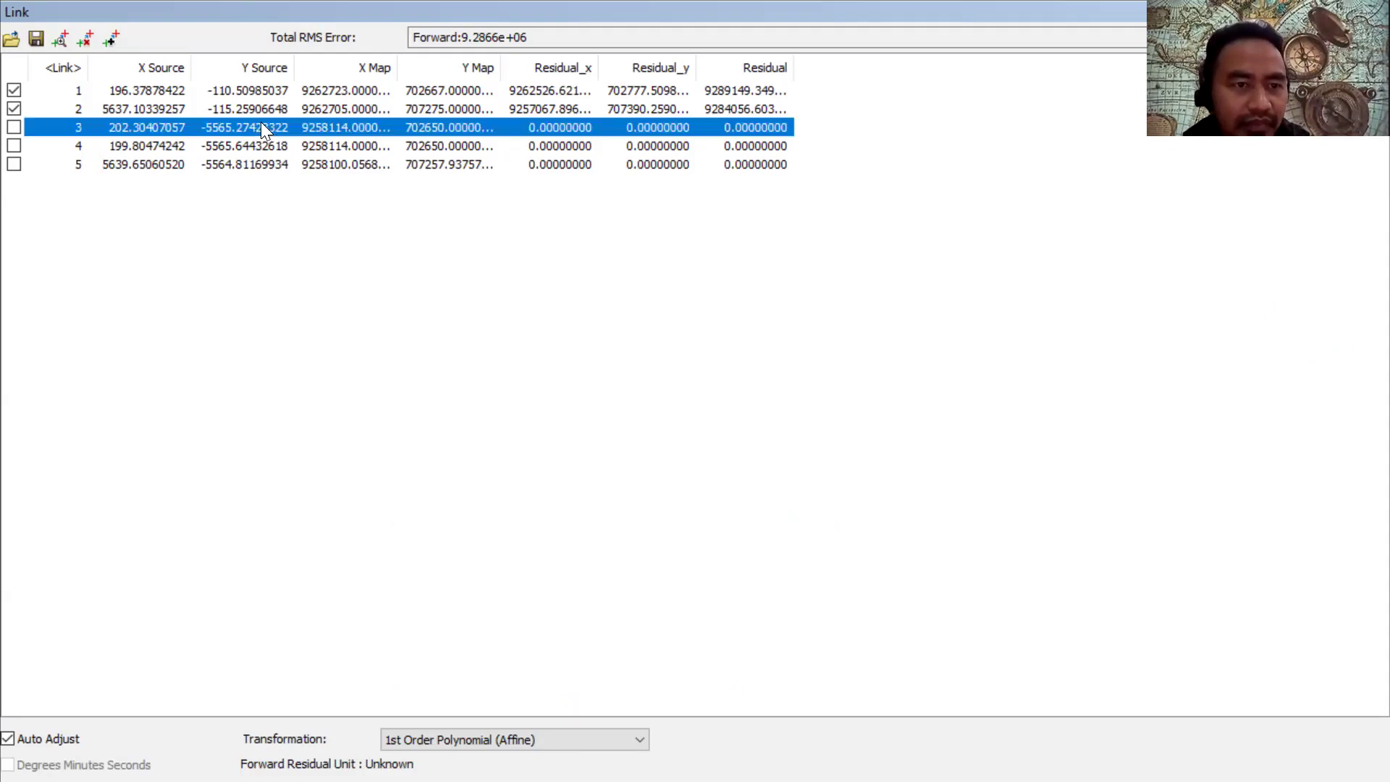
left_click(365, 126)
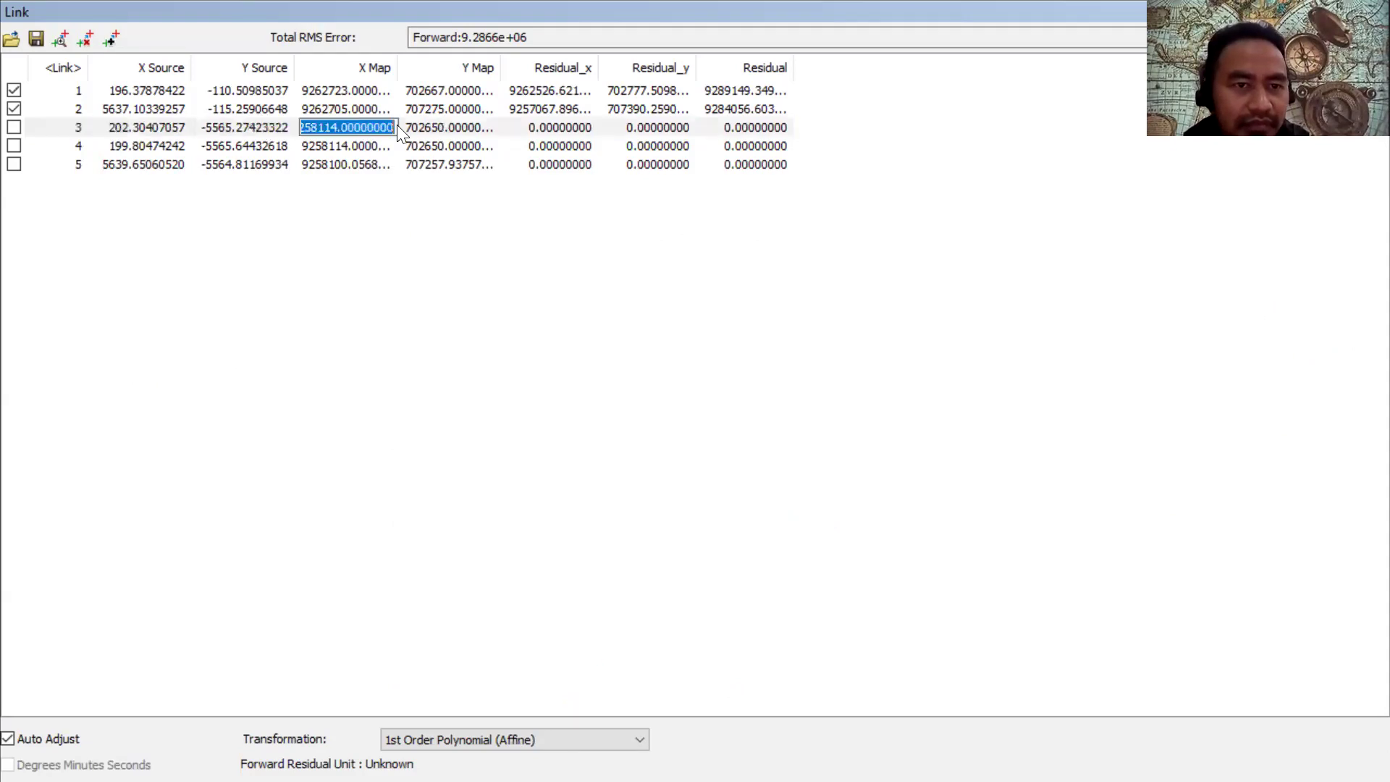
right_click(366, 127)
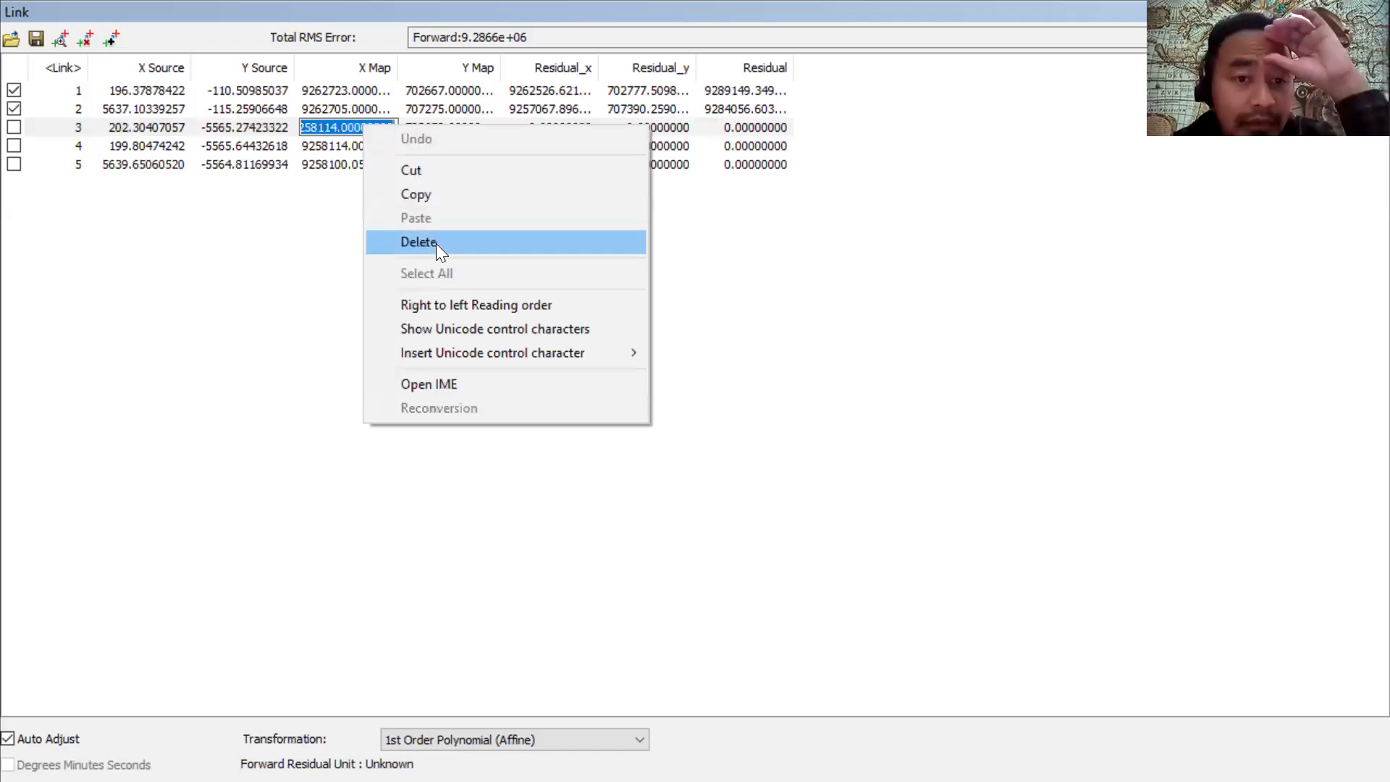
left_click(737, 236)
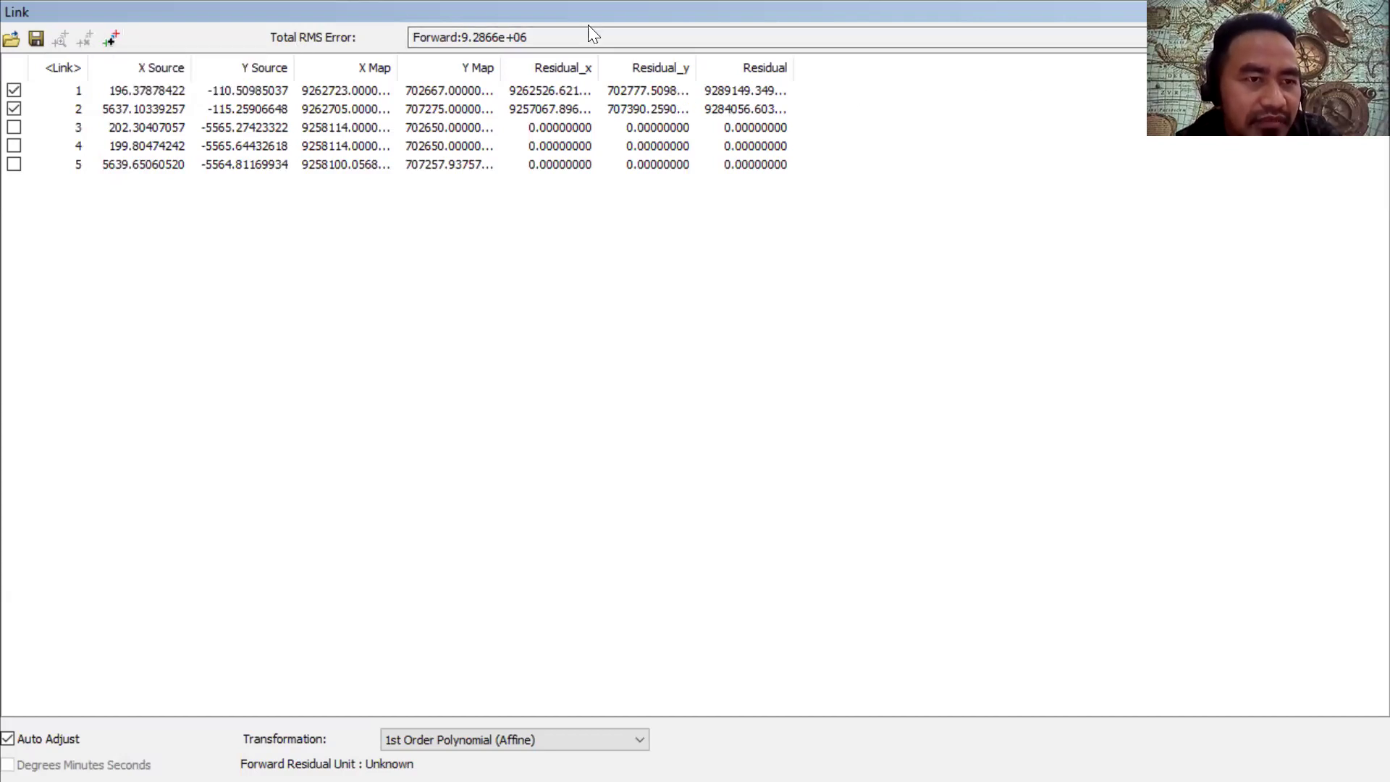
Step: Disable links 1 and 2, enable them again, and display the full map extent
left_click(13, 89)
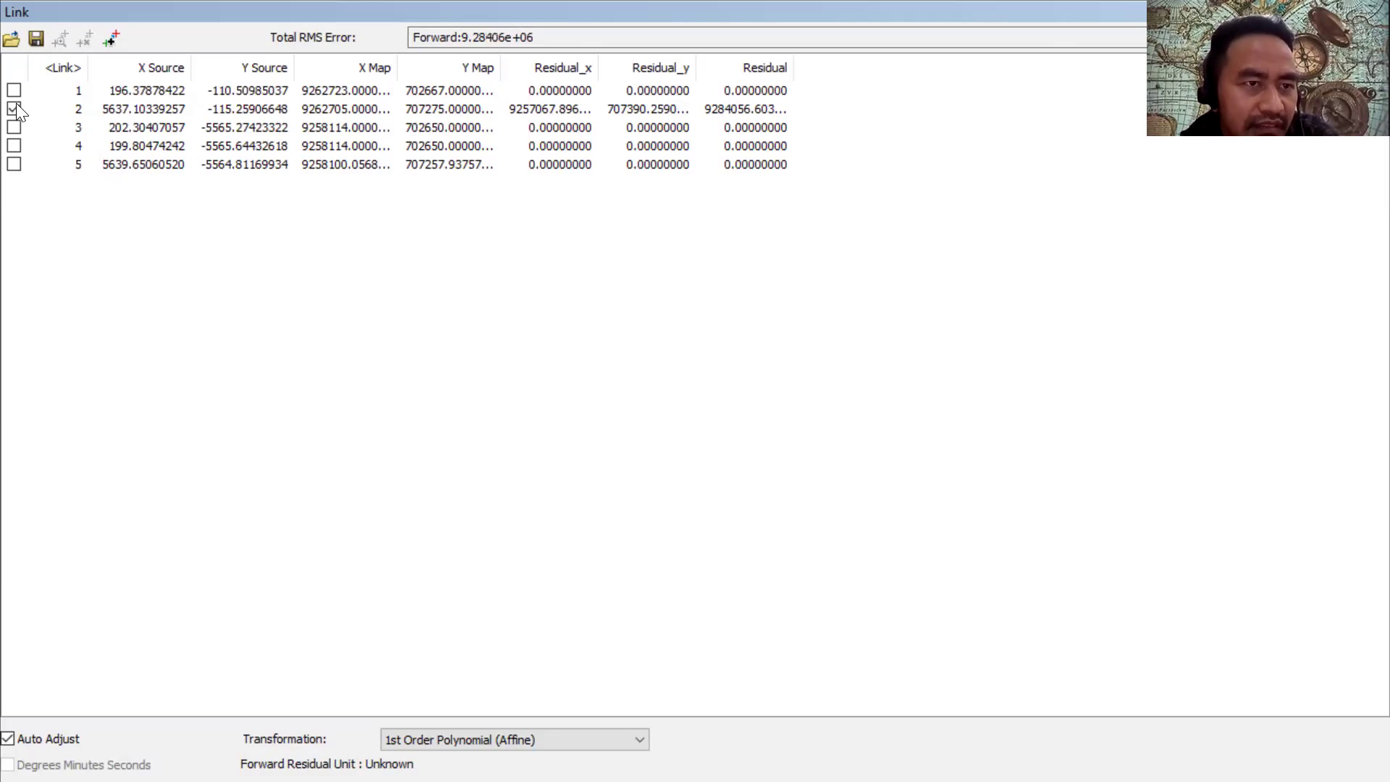
left_click(14, 108)
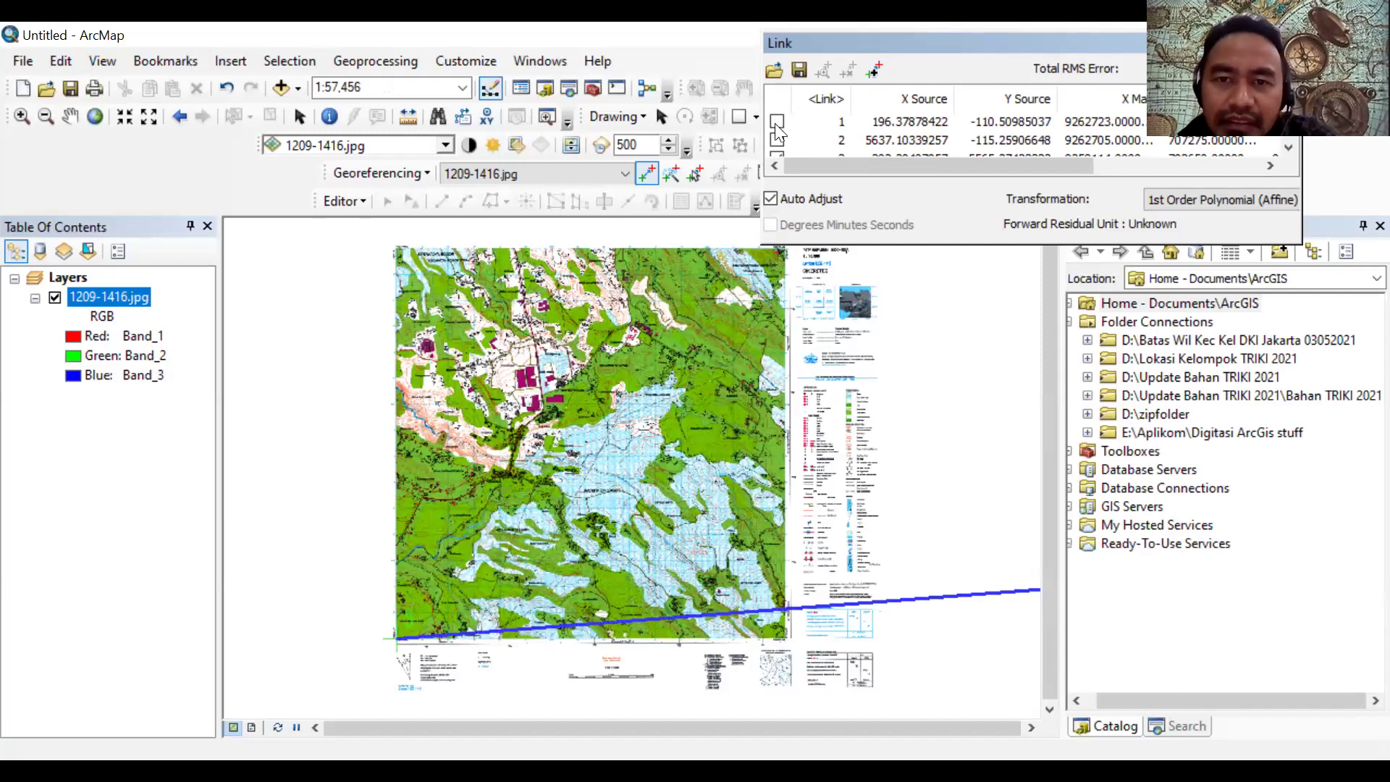
left_click(776, 121)
left_click(777, 140)
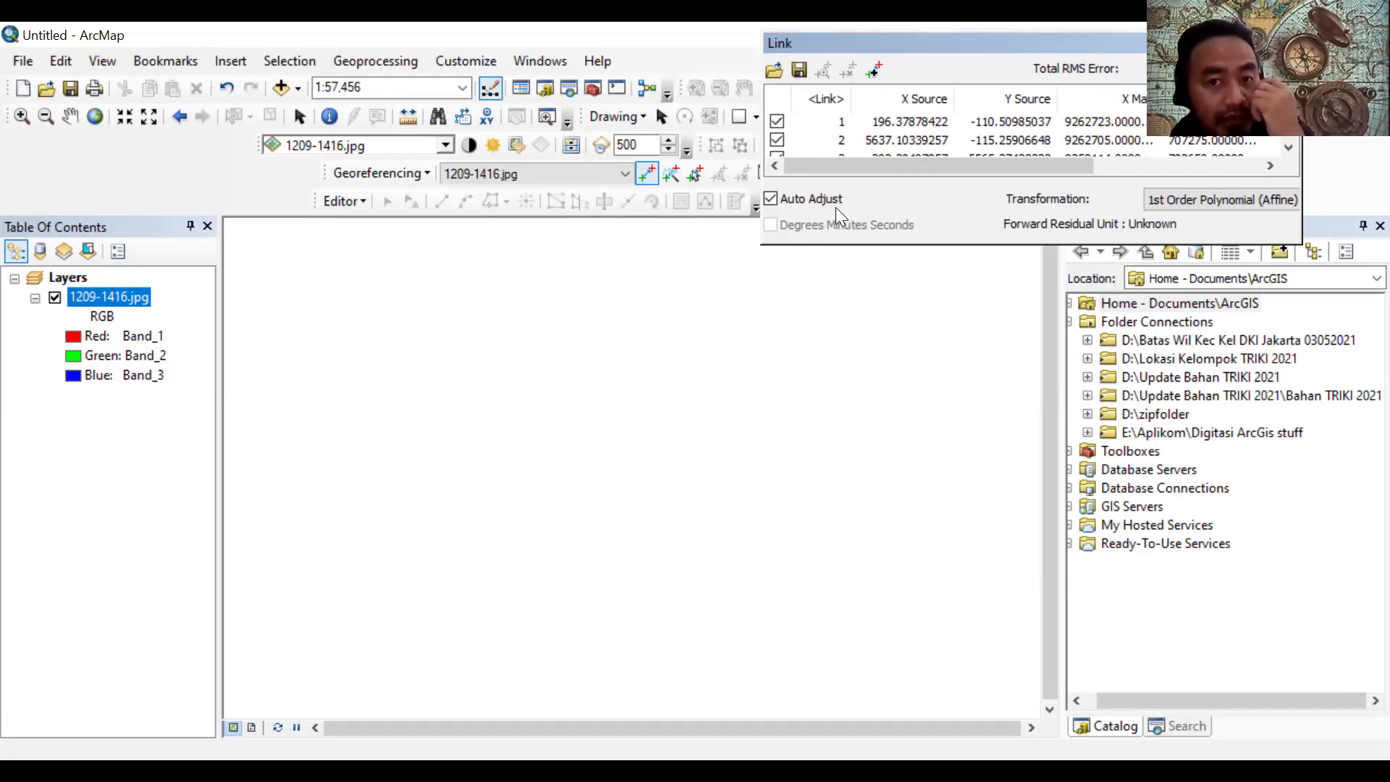
left_click(95, 116)
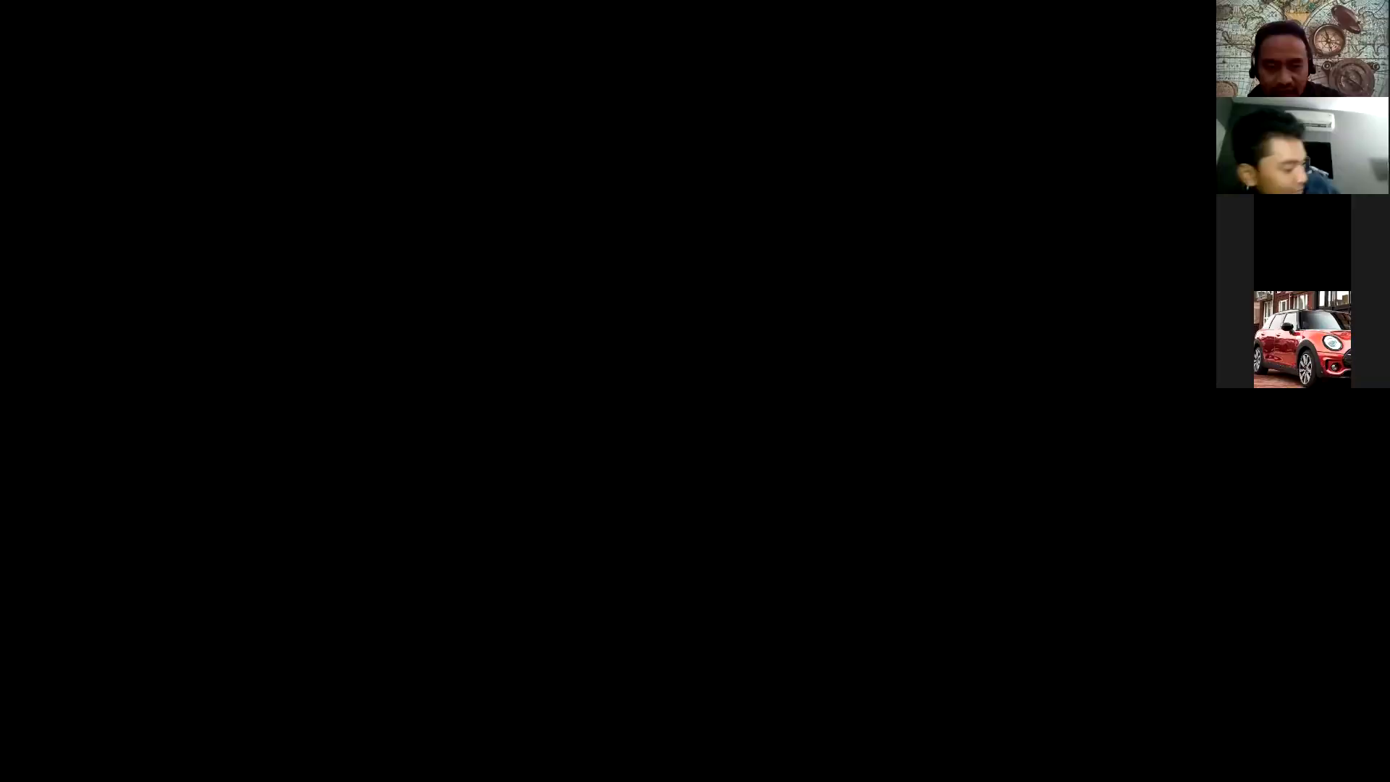
Step: Dismiss the Open dialog without opening a map document
key("alt+Tab")
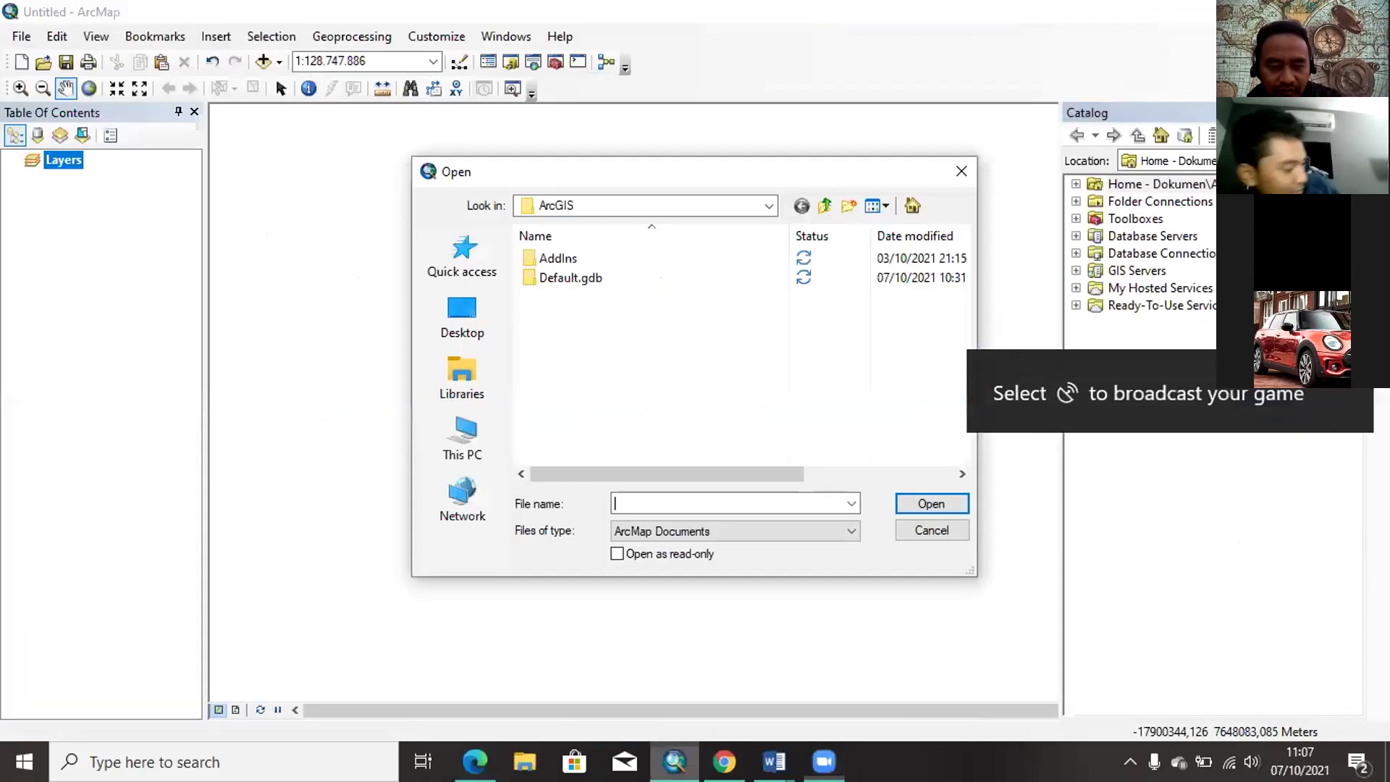
left_click(963, 171)
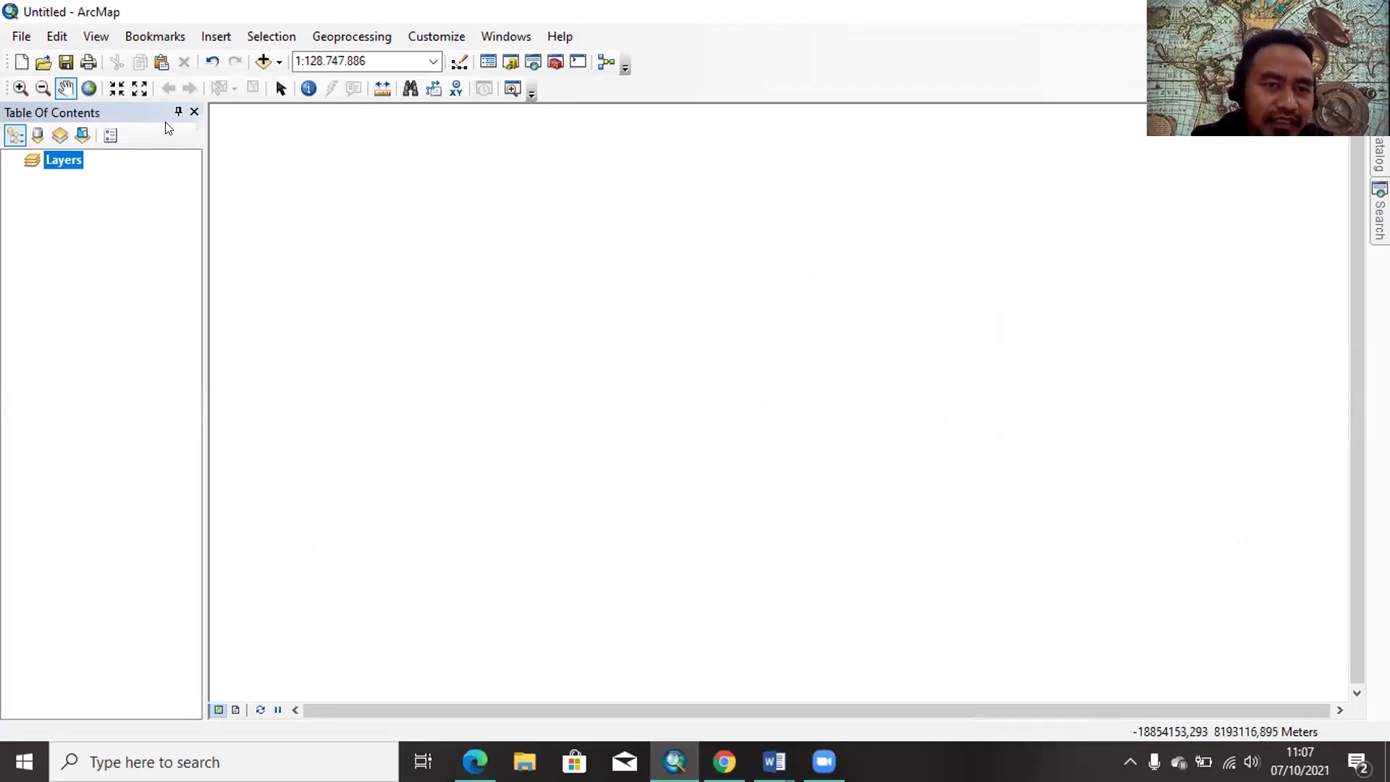
left_click(252, 41)
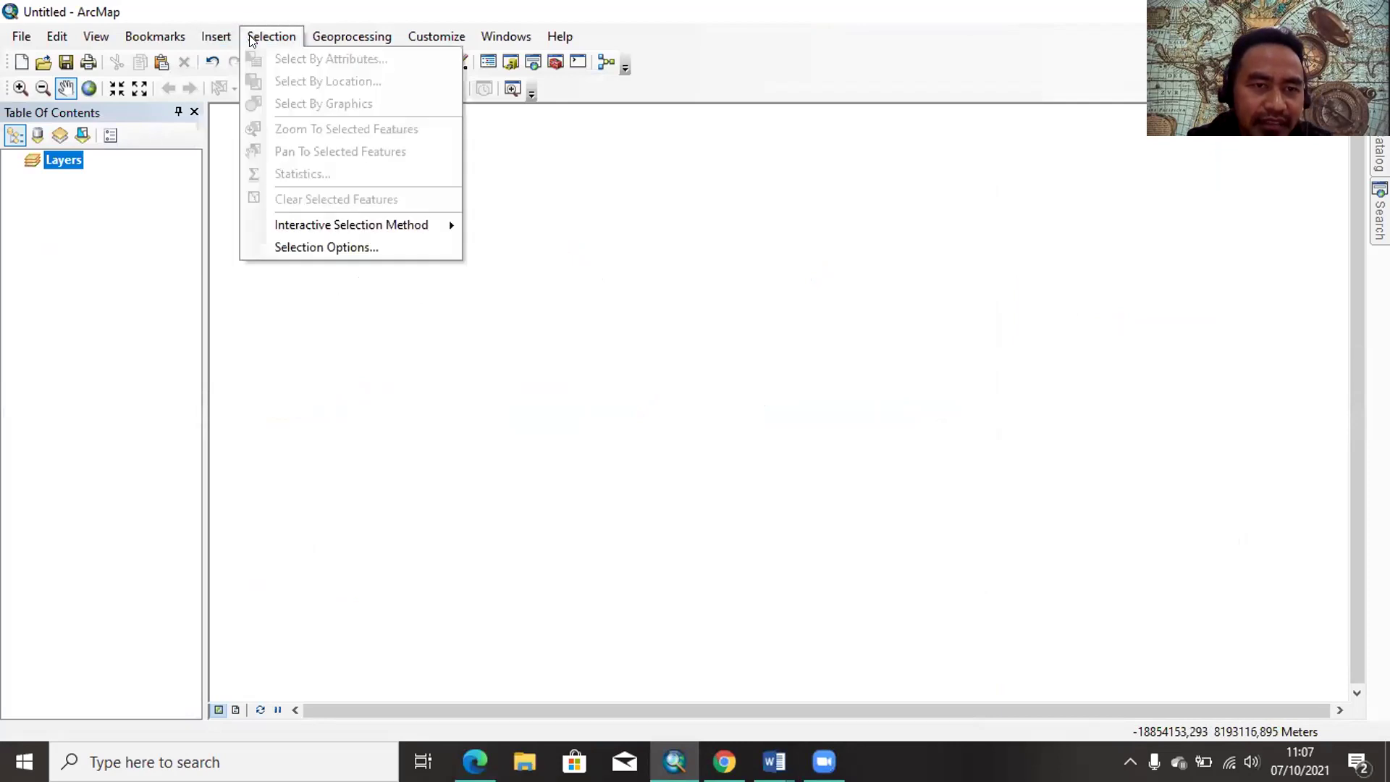
mouse_move(216, 36)
left_click(394, 112)
Step: Browse the Home - Dokumen\ArcGIS folder and the top-level catalog locations for data to add, without adding any
left_click(263, 61)
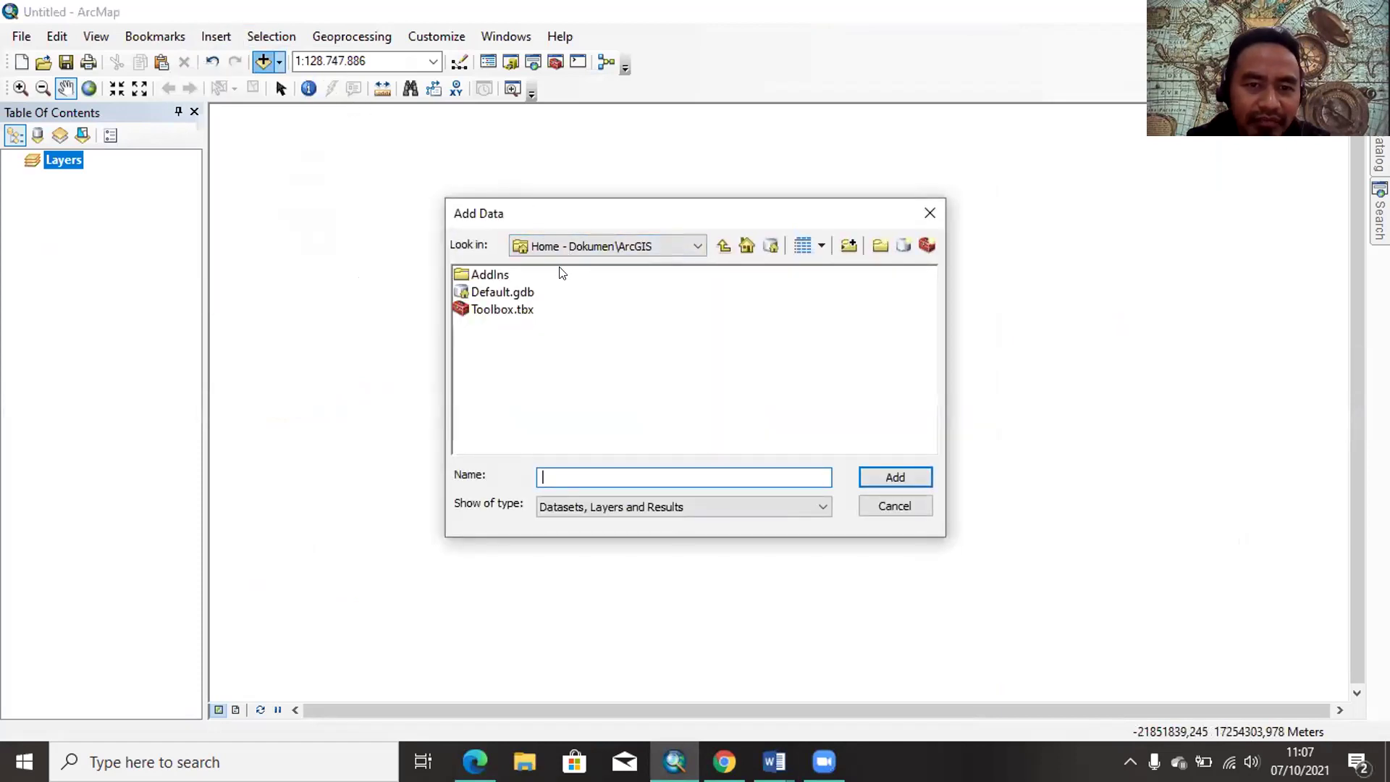
left_click(507, 275)
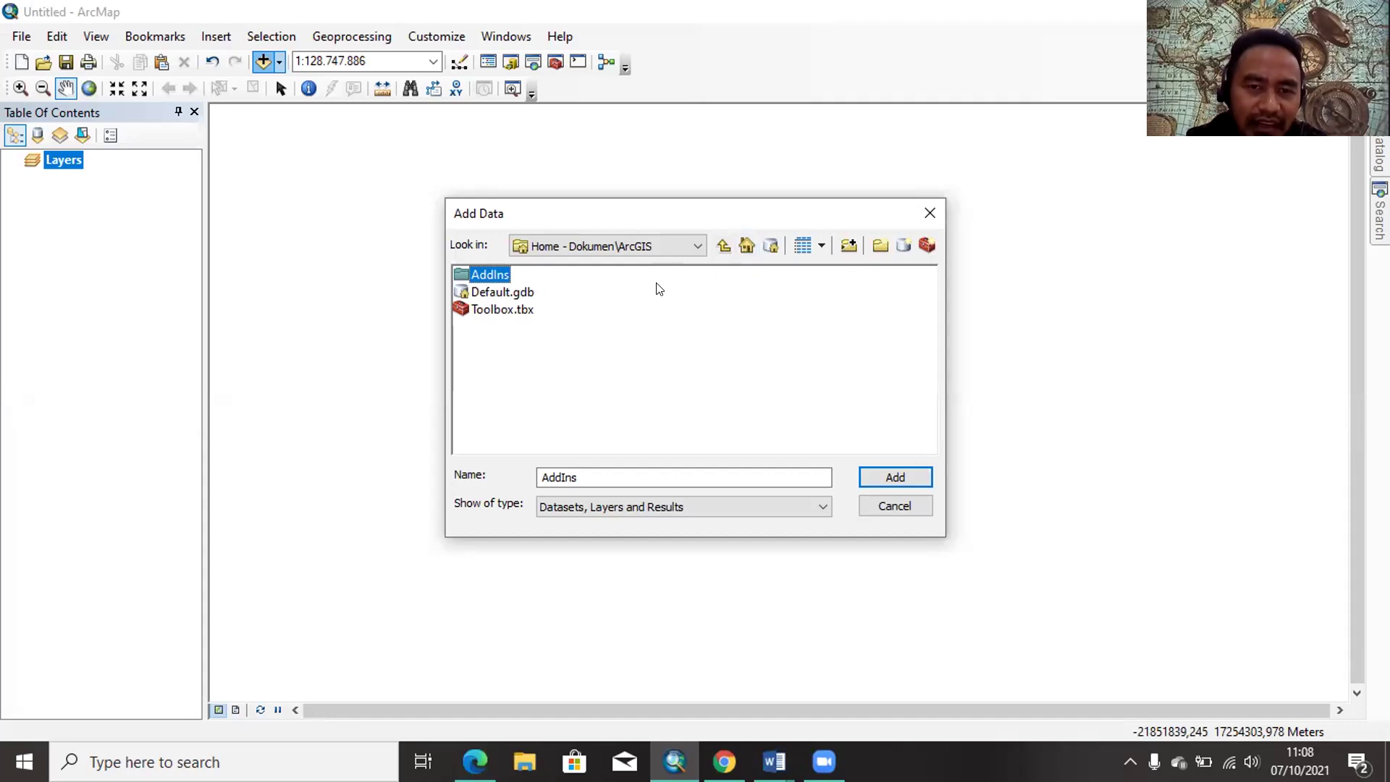
left_click(605, 249)
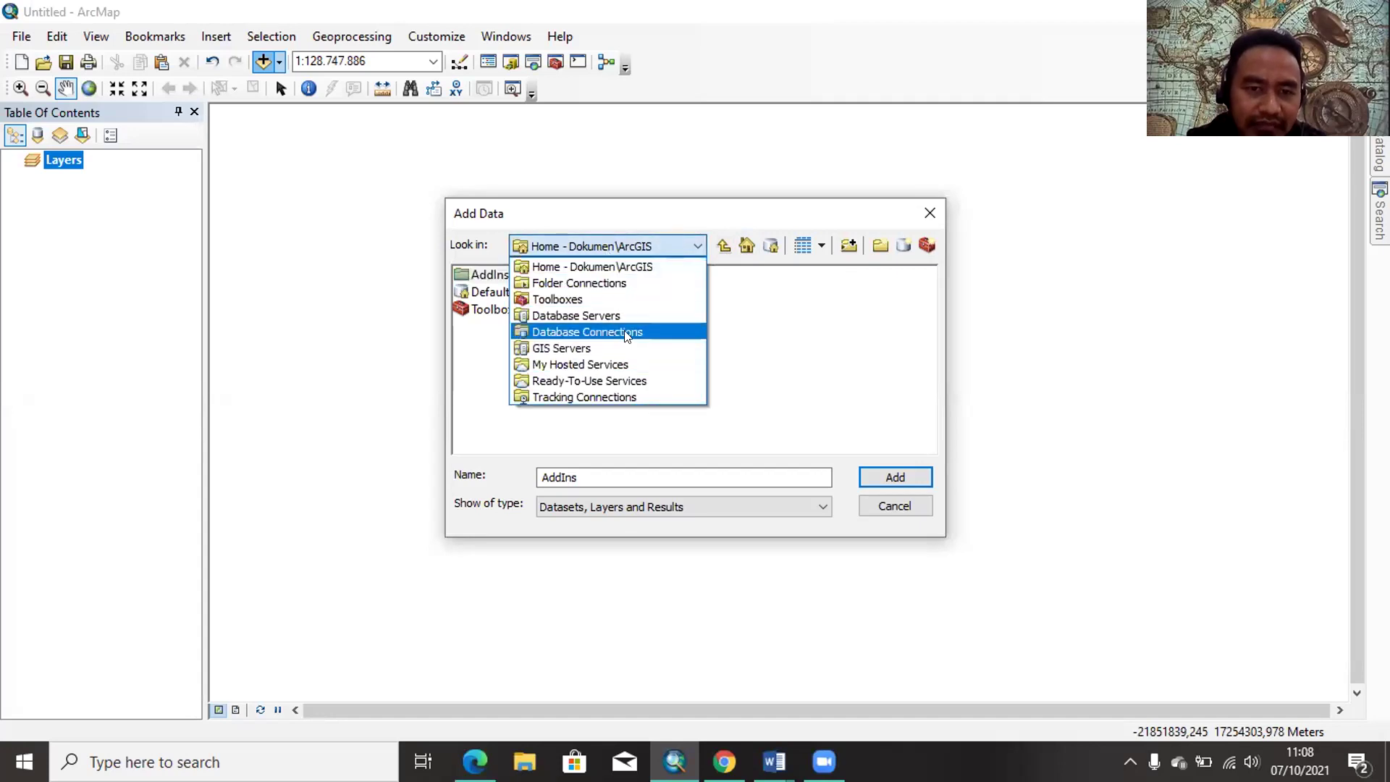
left_click(628, 271)
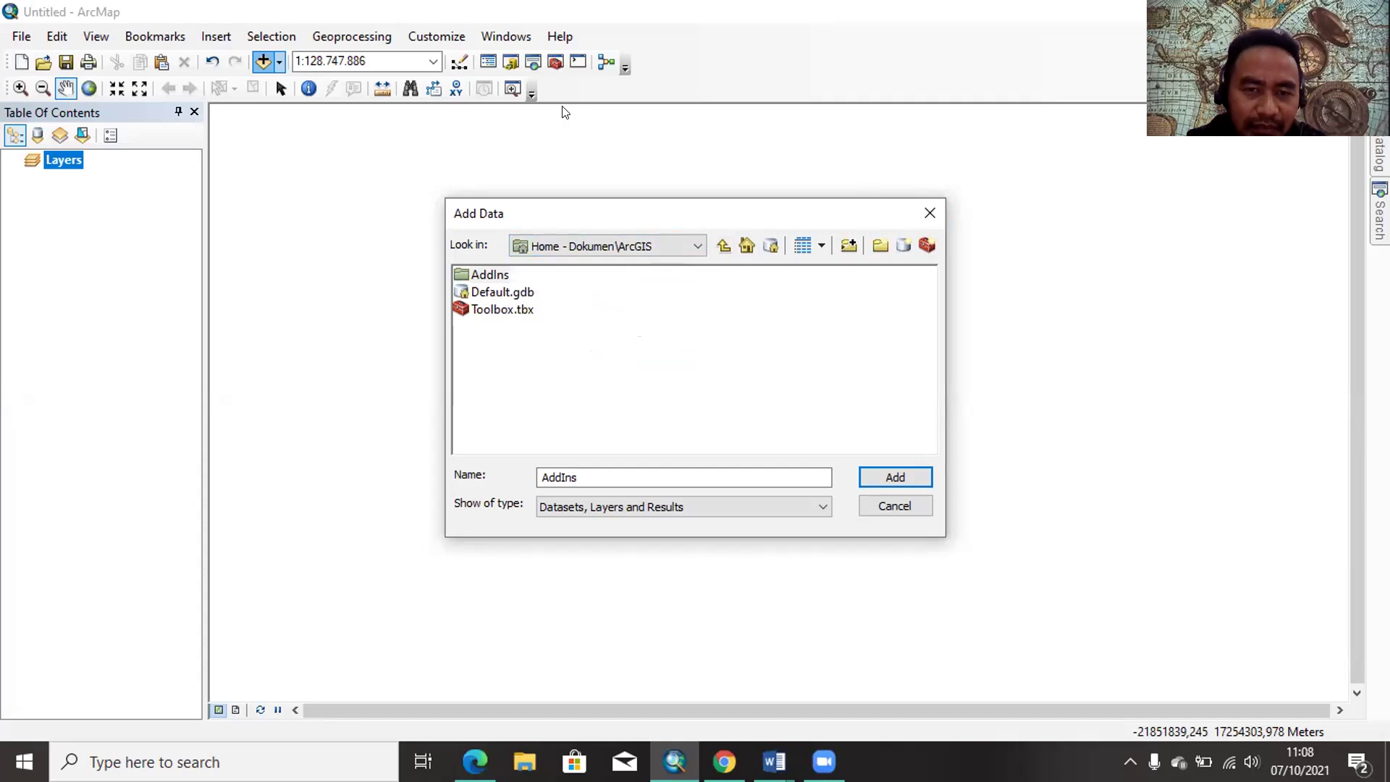
left_click(724, 244)
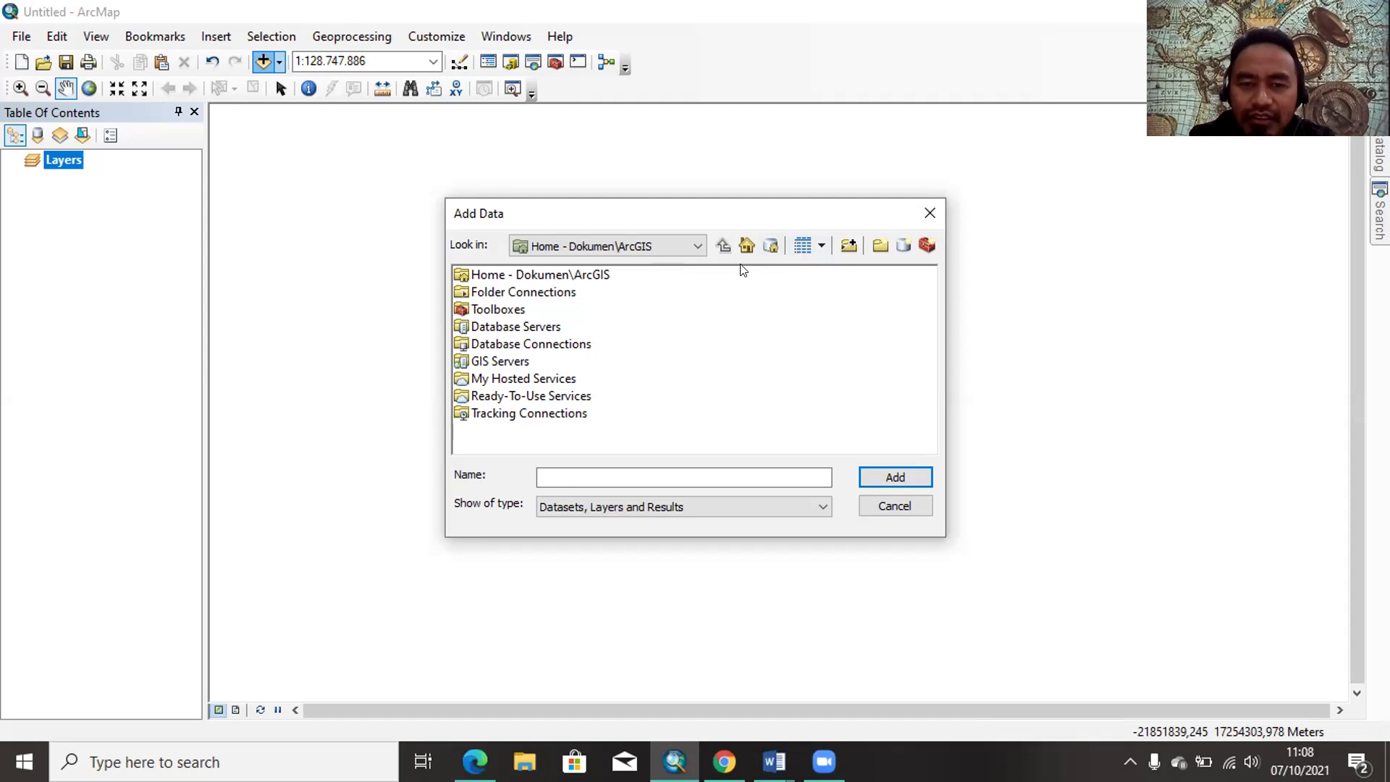
left_click(930, 212)
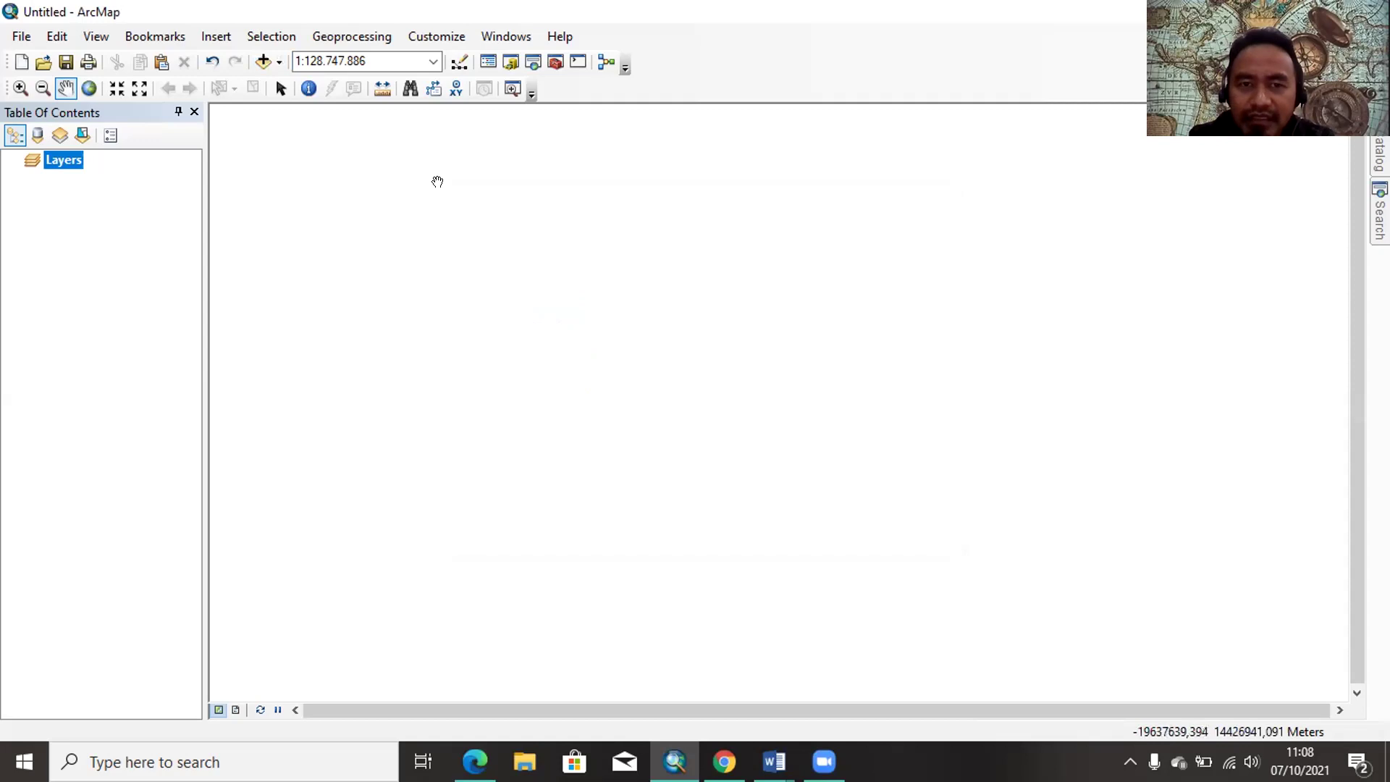
left_click(62, 273)
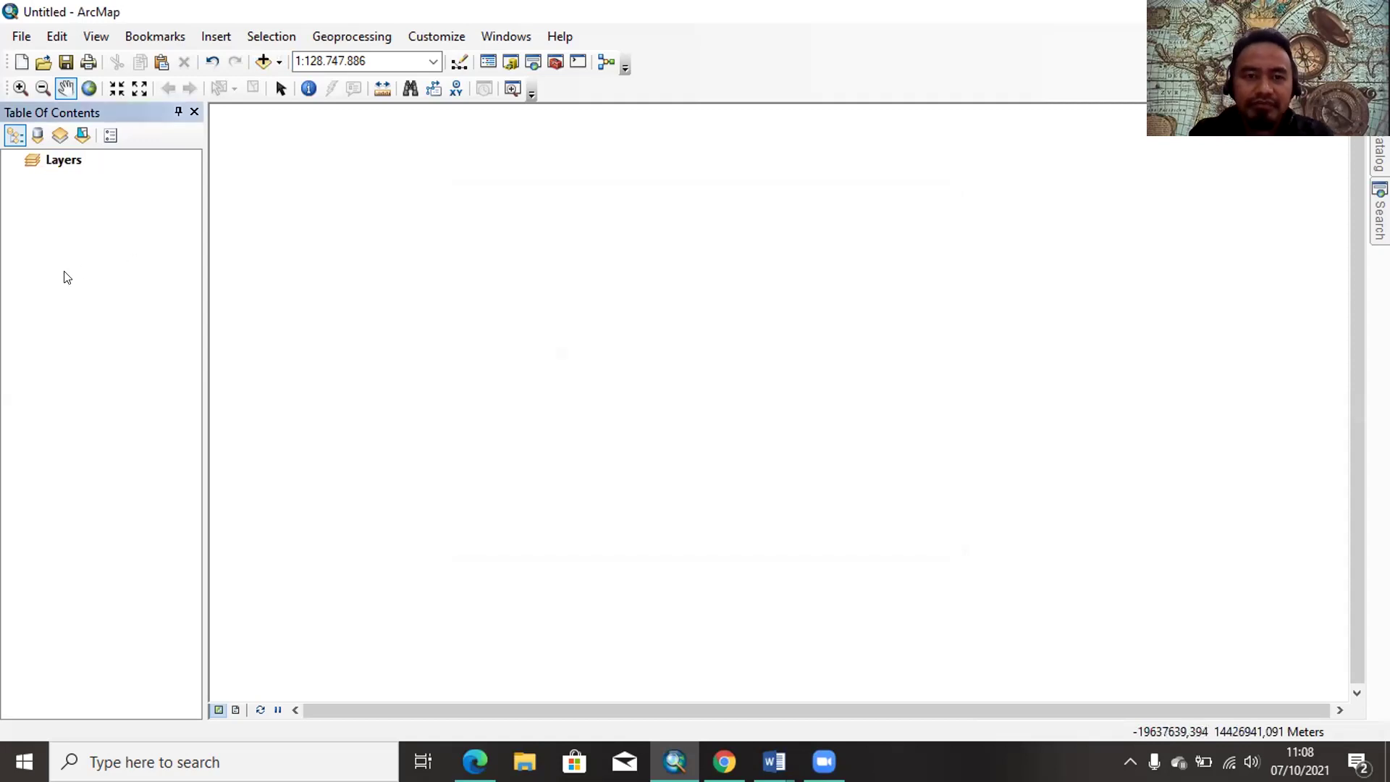
right_click(351, 254)
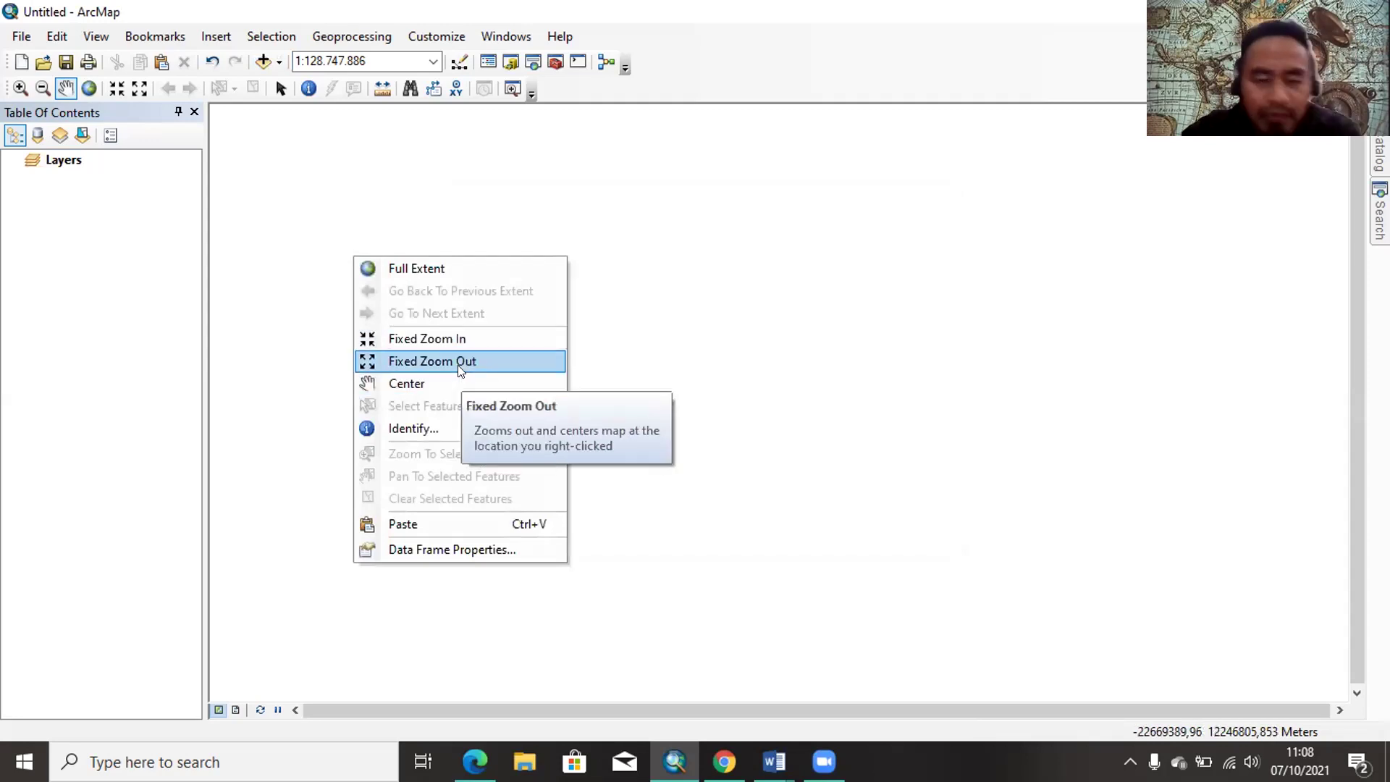
left_click(550, 212)
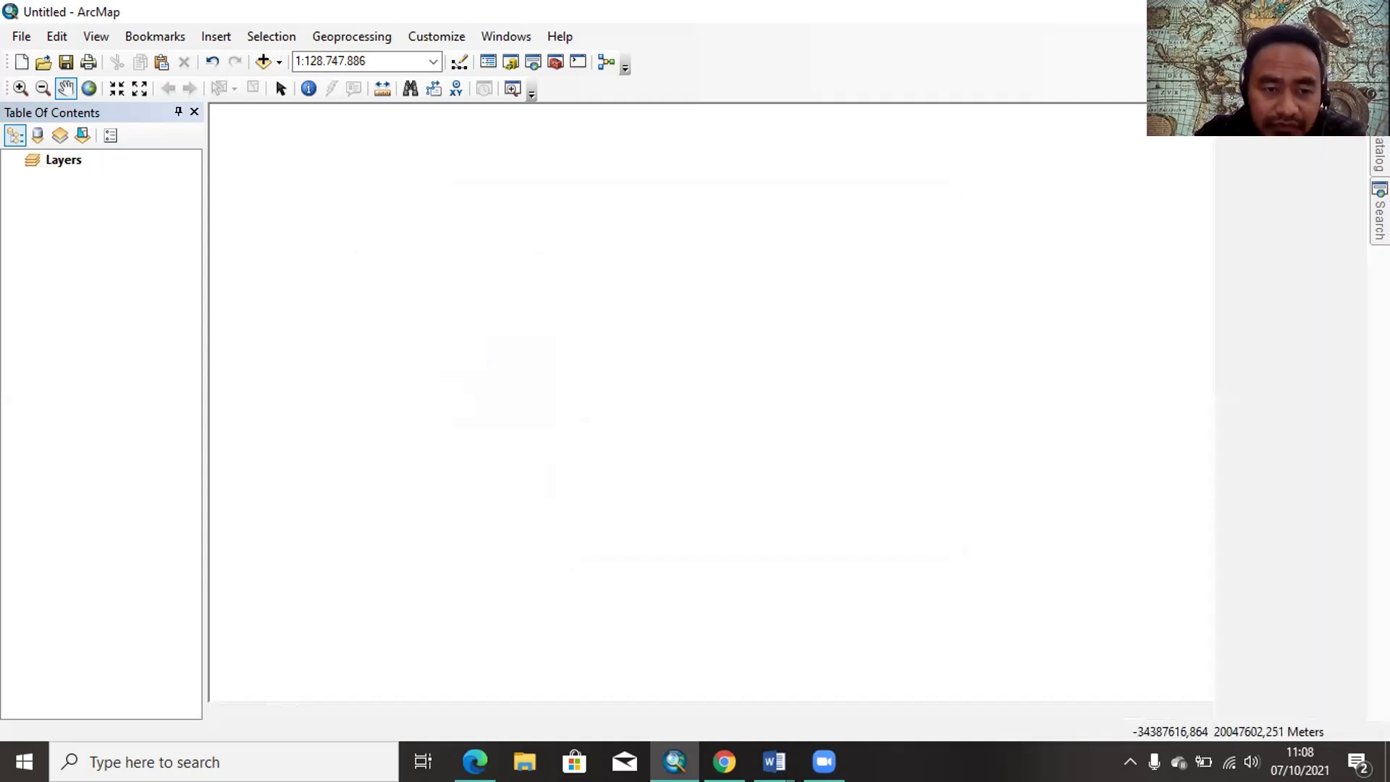
Step: Open the Catalog and examine the contents of the Home - Dokumen\ArcGIS folder and Folder Connections
left_click(1379, 156)
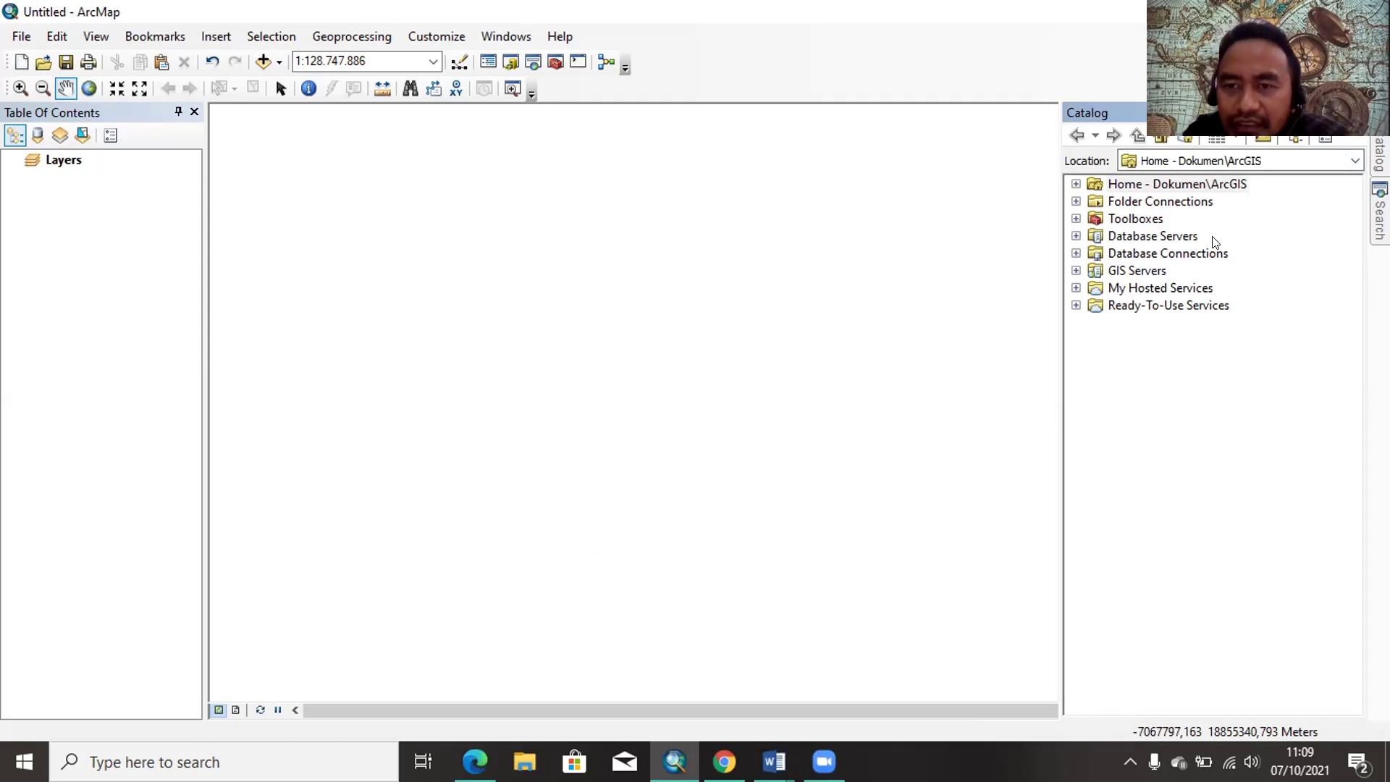
double_click(1167, 185)
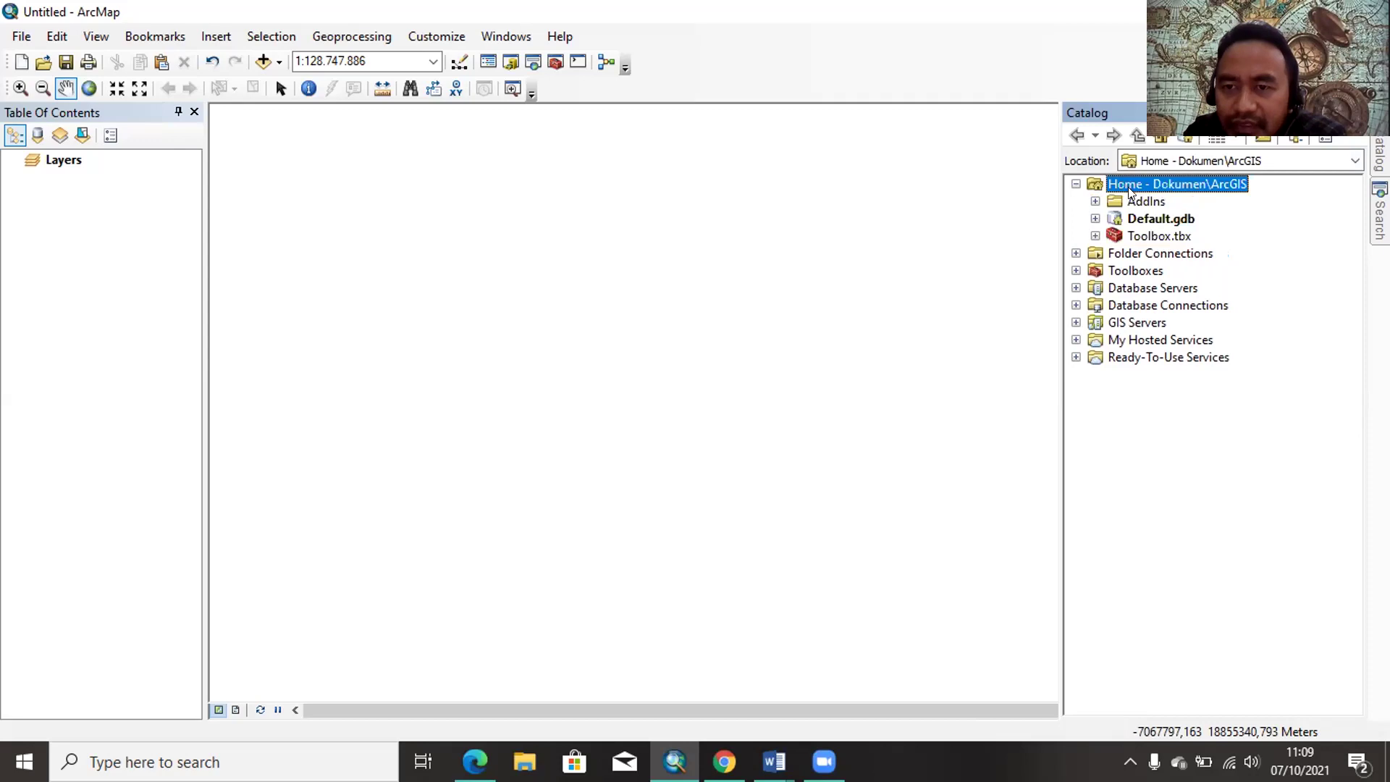
left_click(1076, 184)
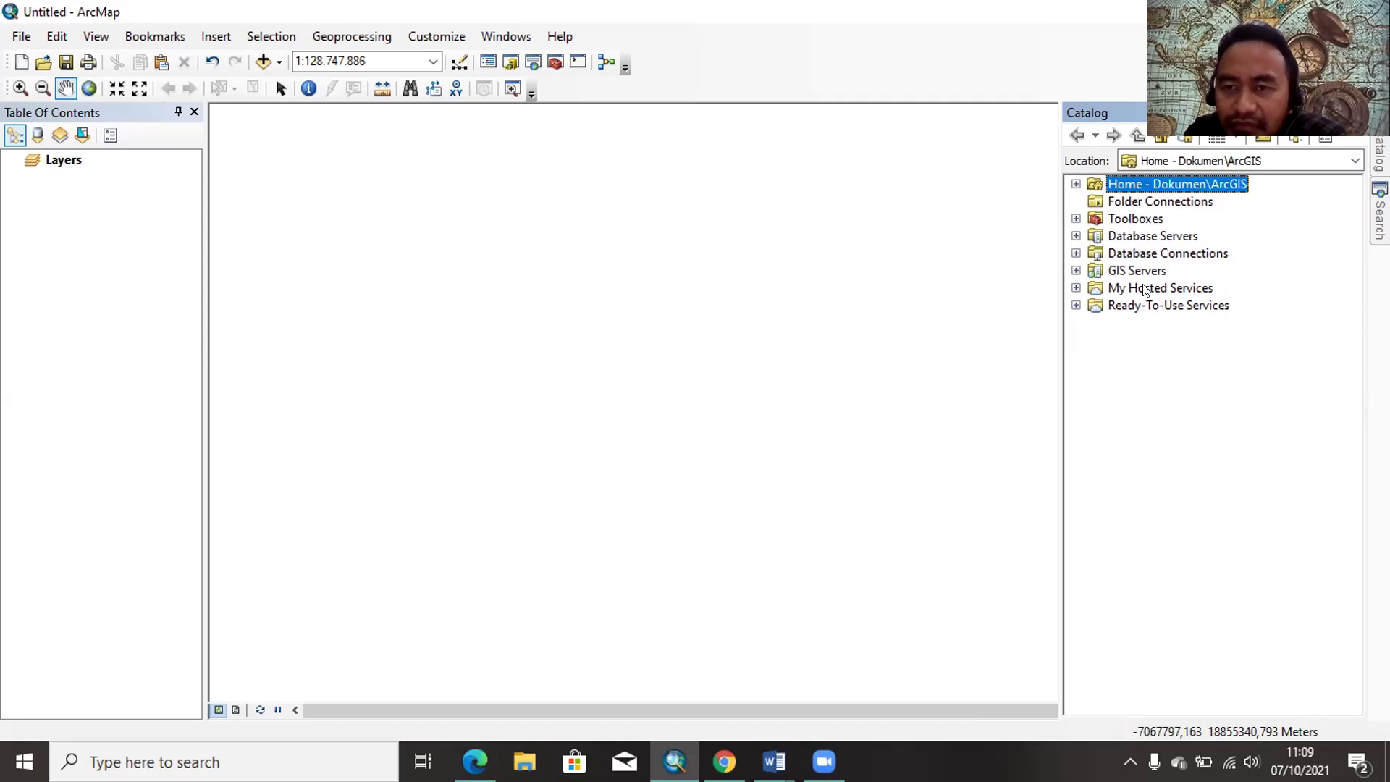
left_click(1075, 202)
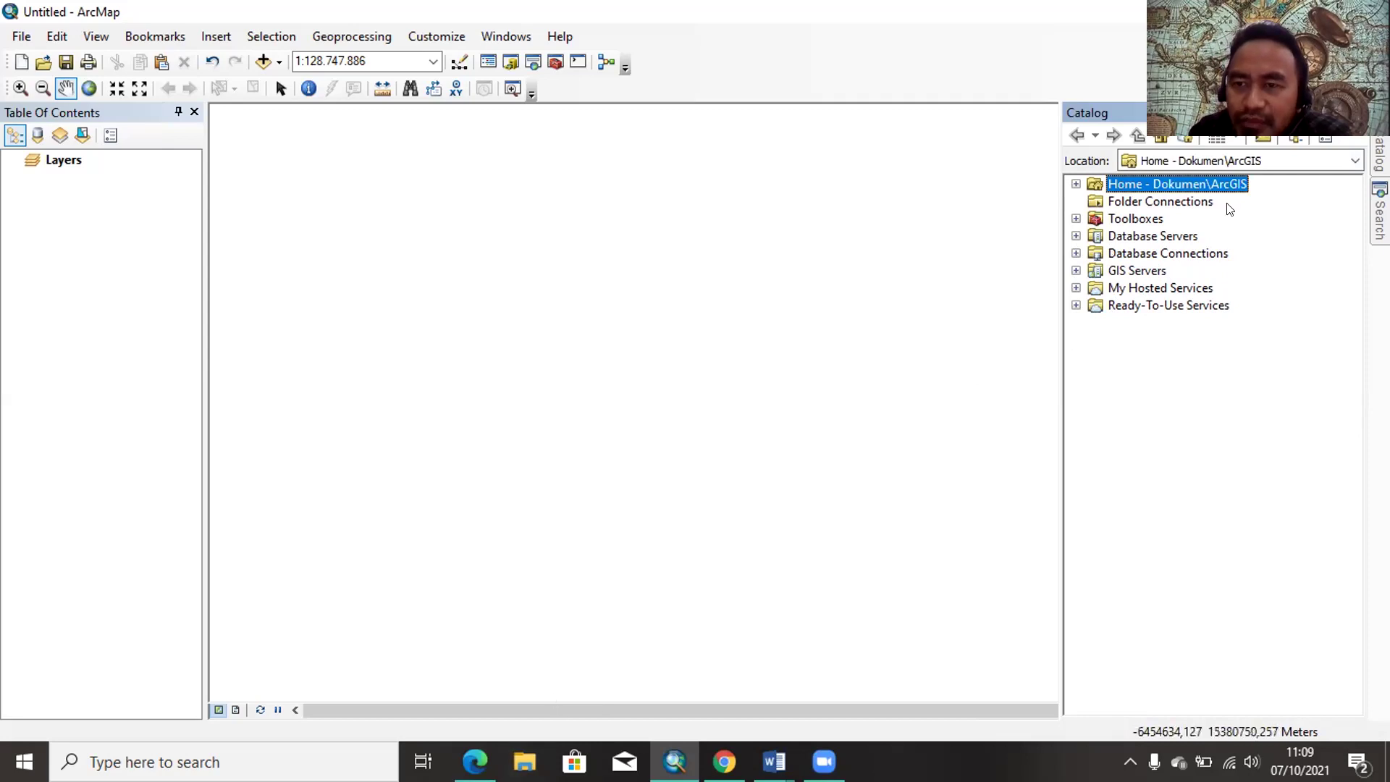
left_click(1014, 158)
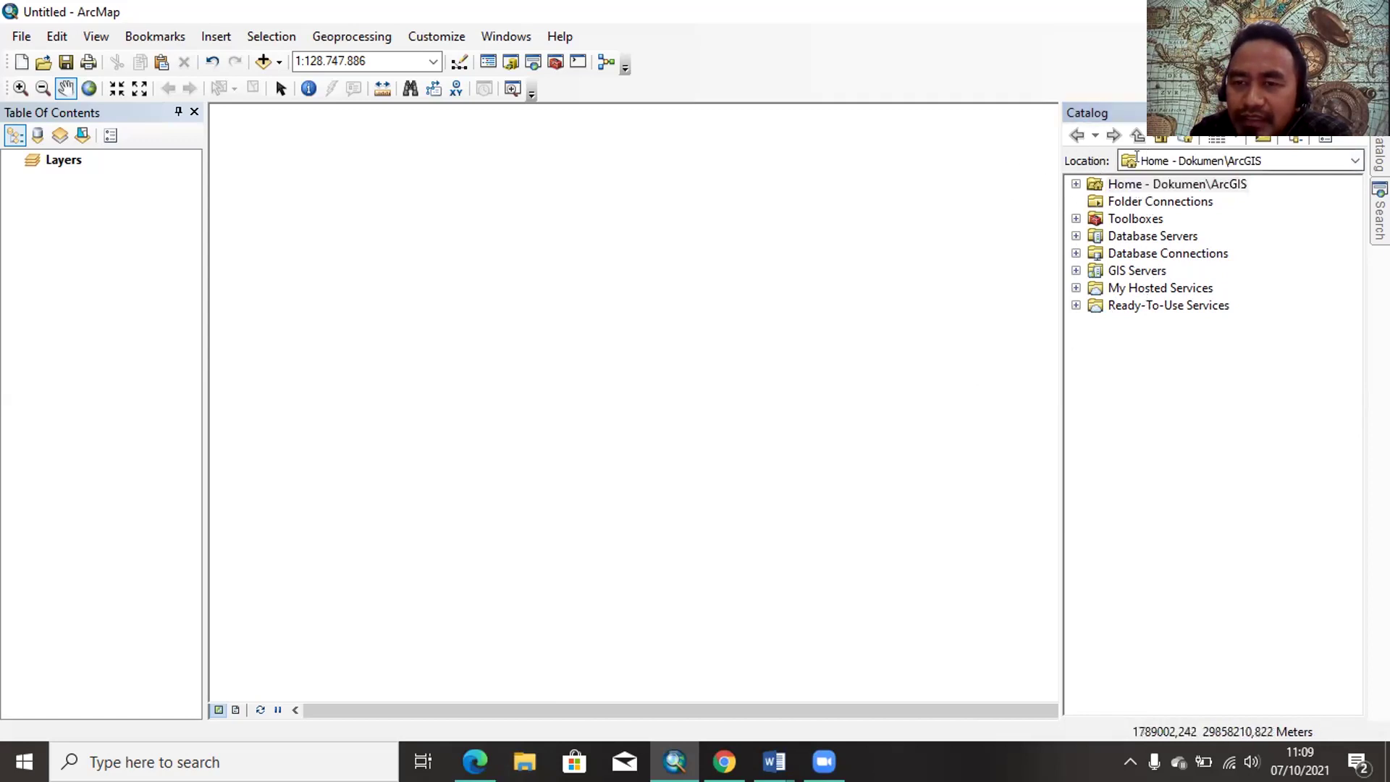
double_click(1148, 182)
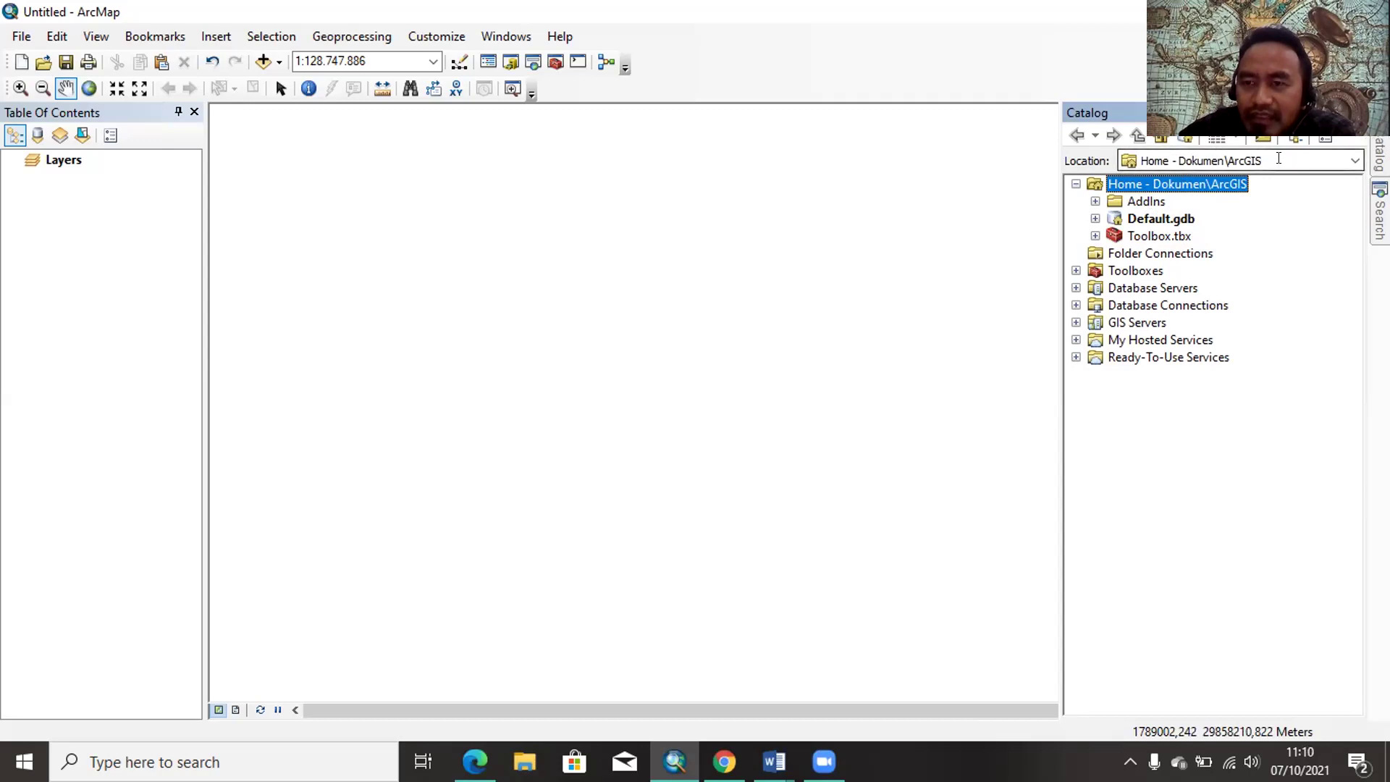
Step: Search all local items for "folder d"
key("ctrl+f")
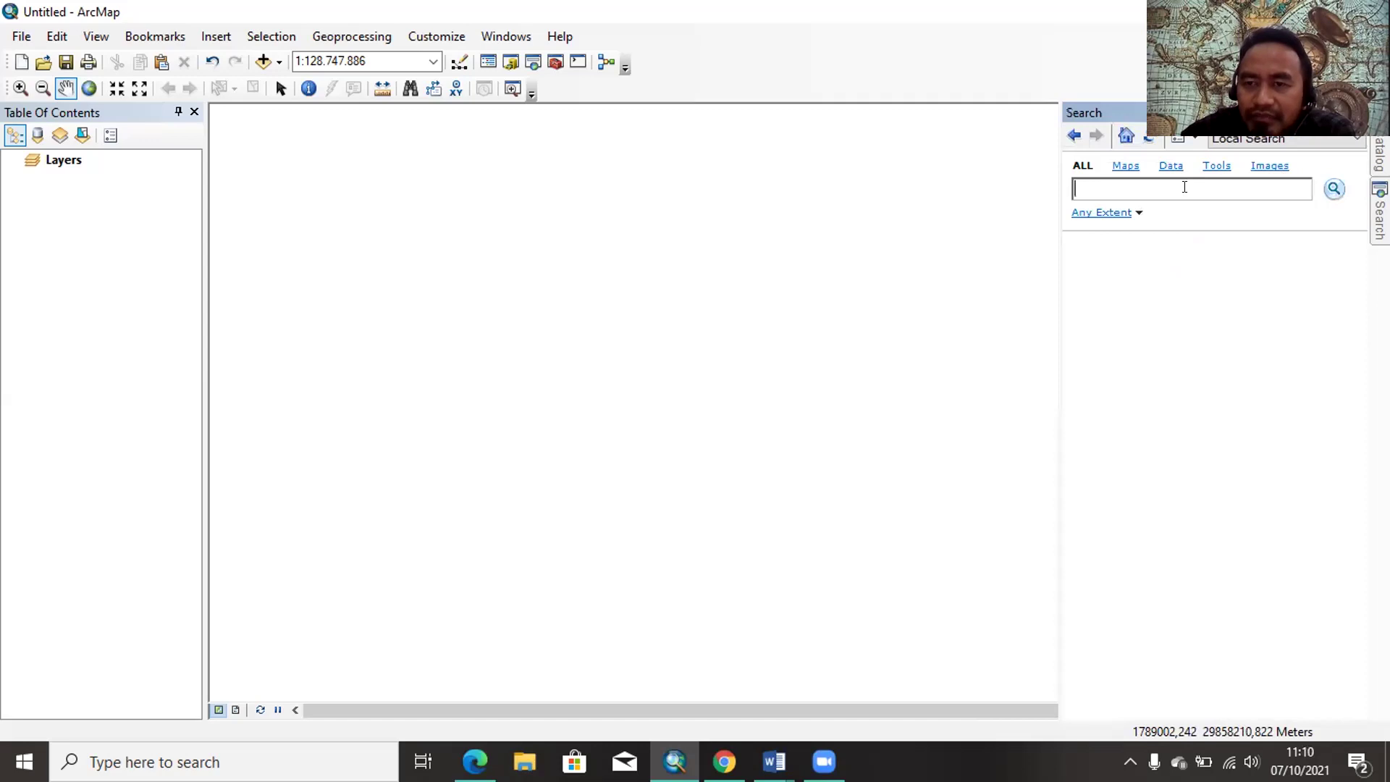
type("d")
key("BackSpace")
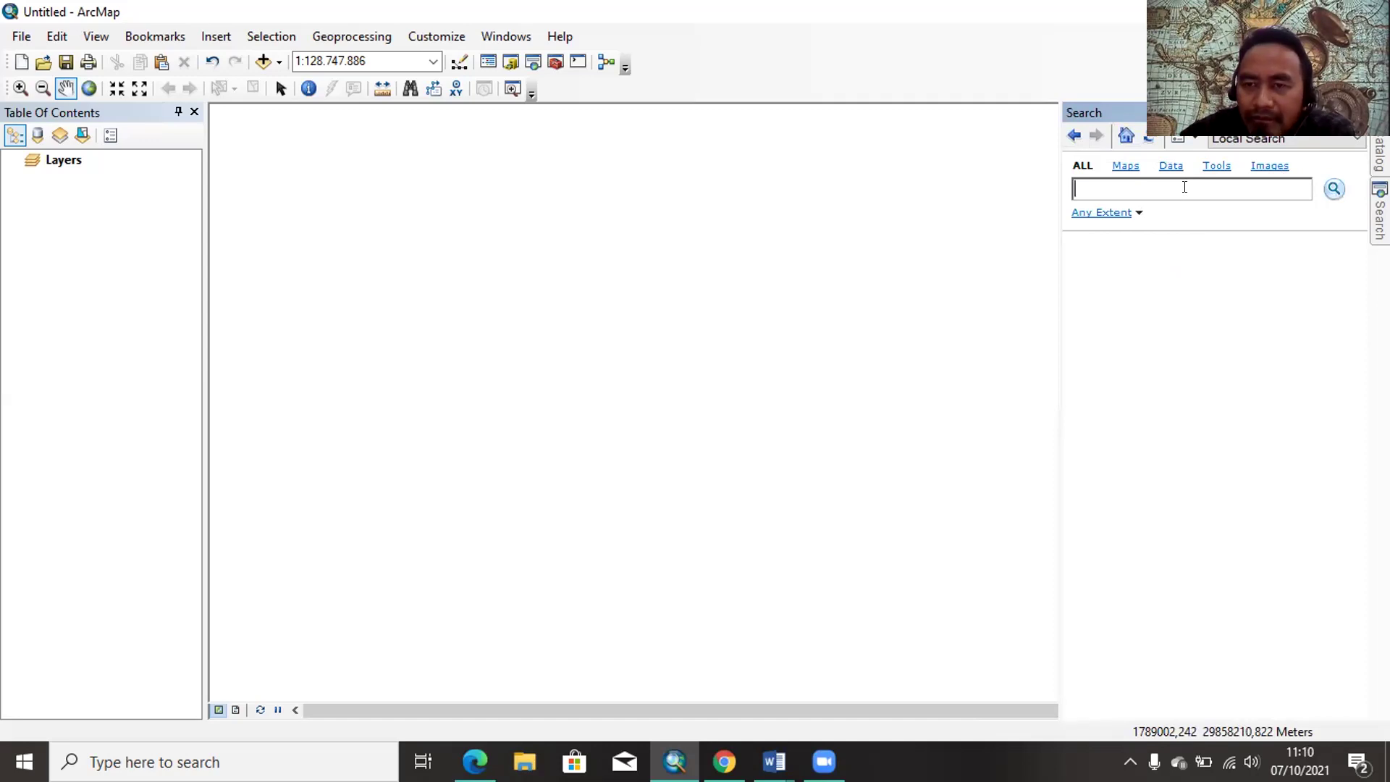
type("fo")
key("BackSpace")
key("BackSpace")
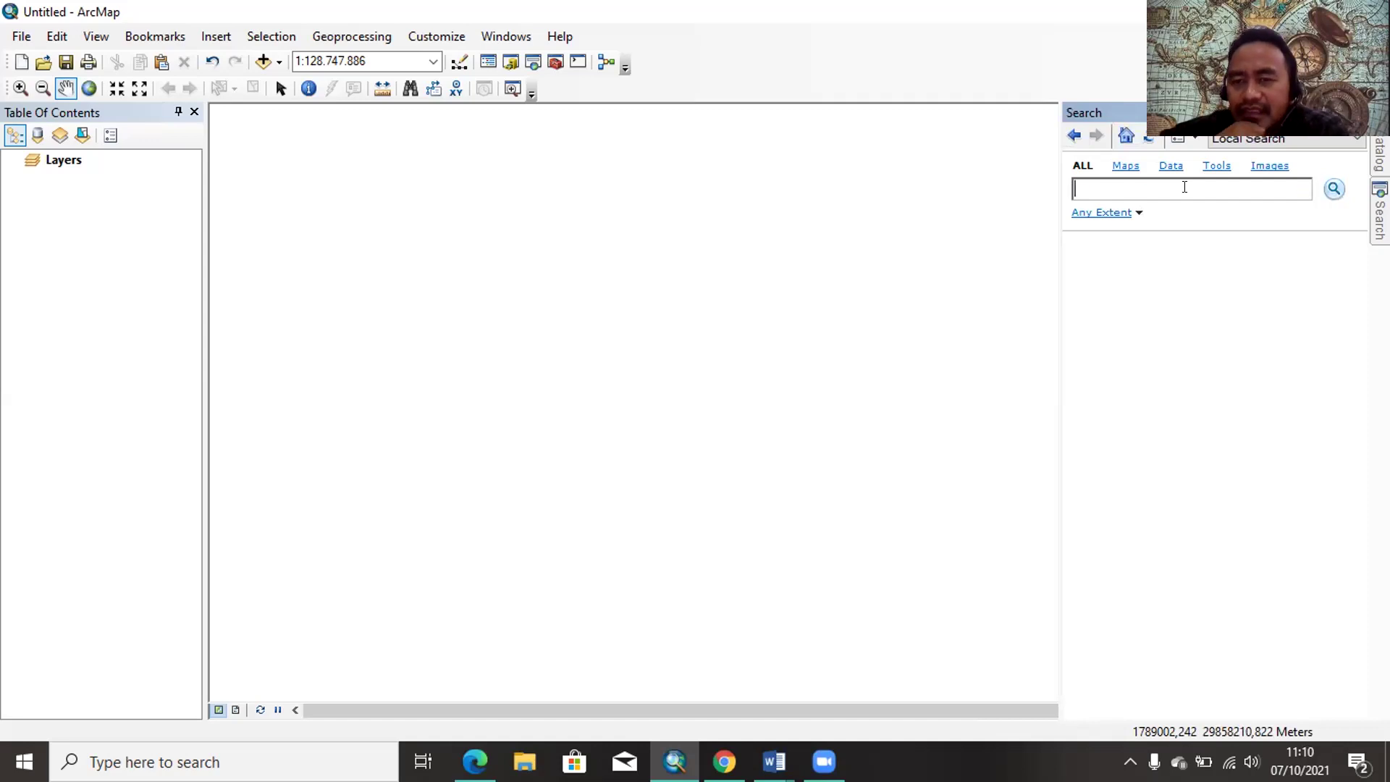
type("f")
key("BackSpace")
type("folder d")
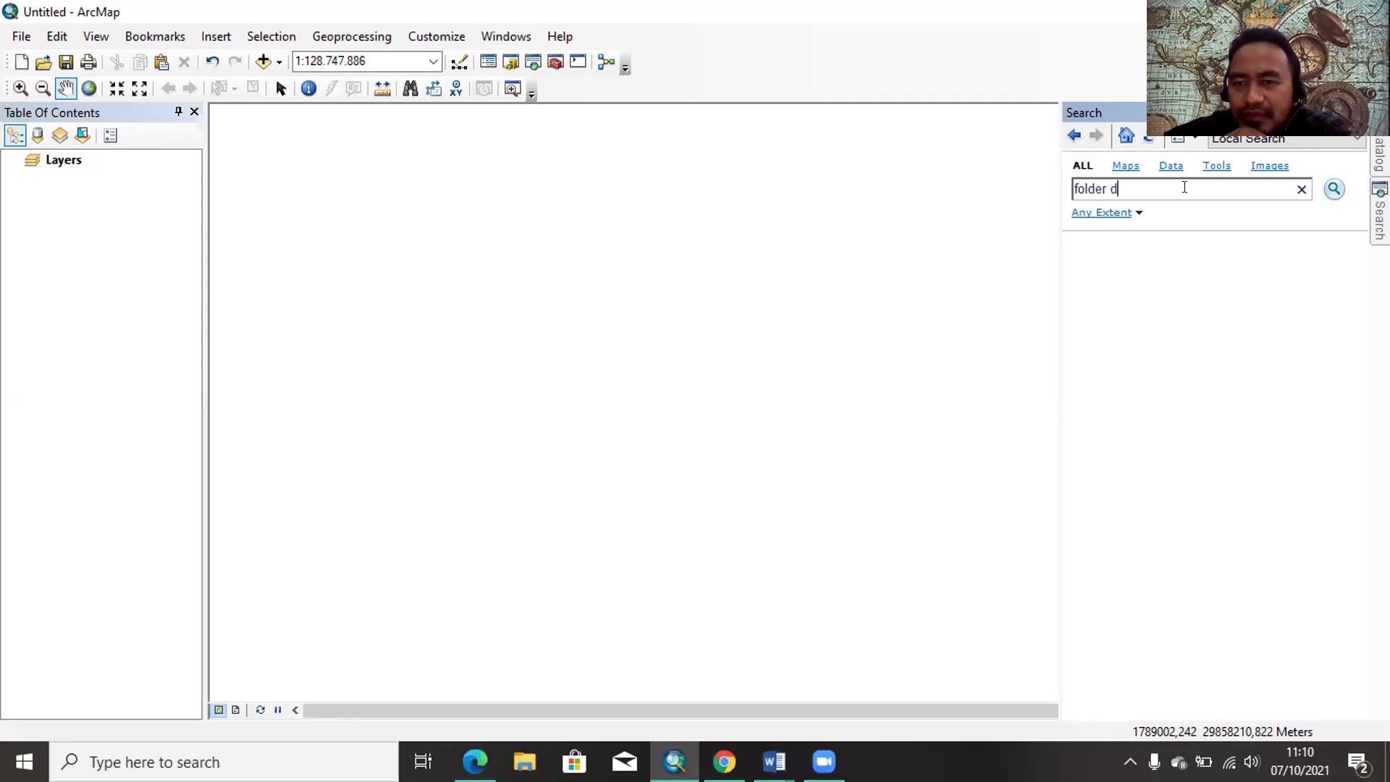
left_click(1335, 188)
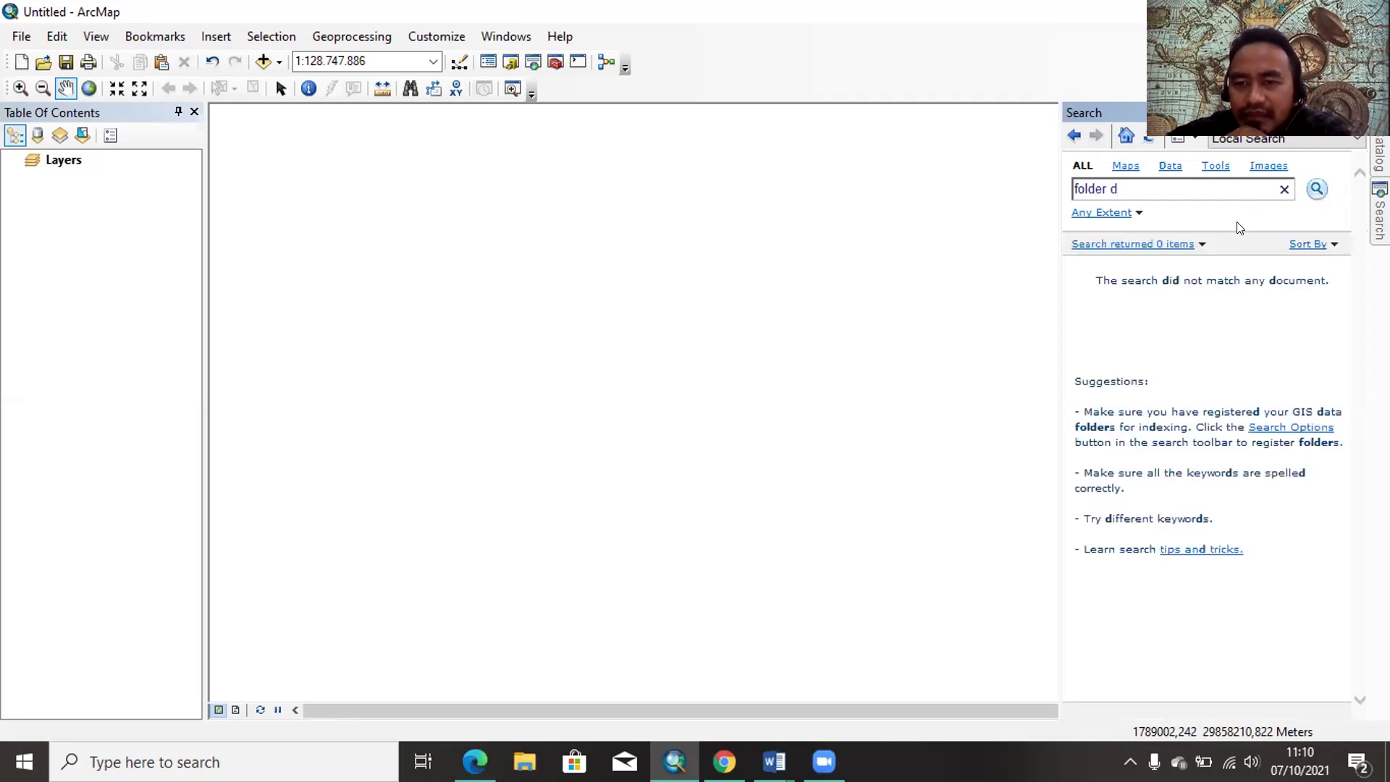
Step: Clear the search text and close the Search window
left_click(1212, 177)
key("BackSpace")
key("BackSpace")
key("BackSpace")
key("BackSpace")
key("BackSpace")
key("BackSpace")
key("BackSpace")
key("BackSpace")
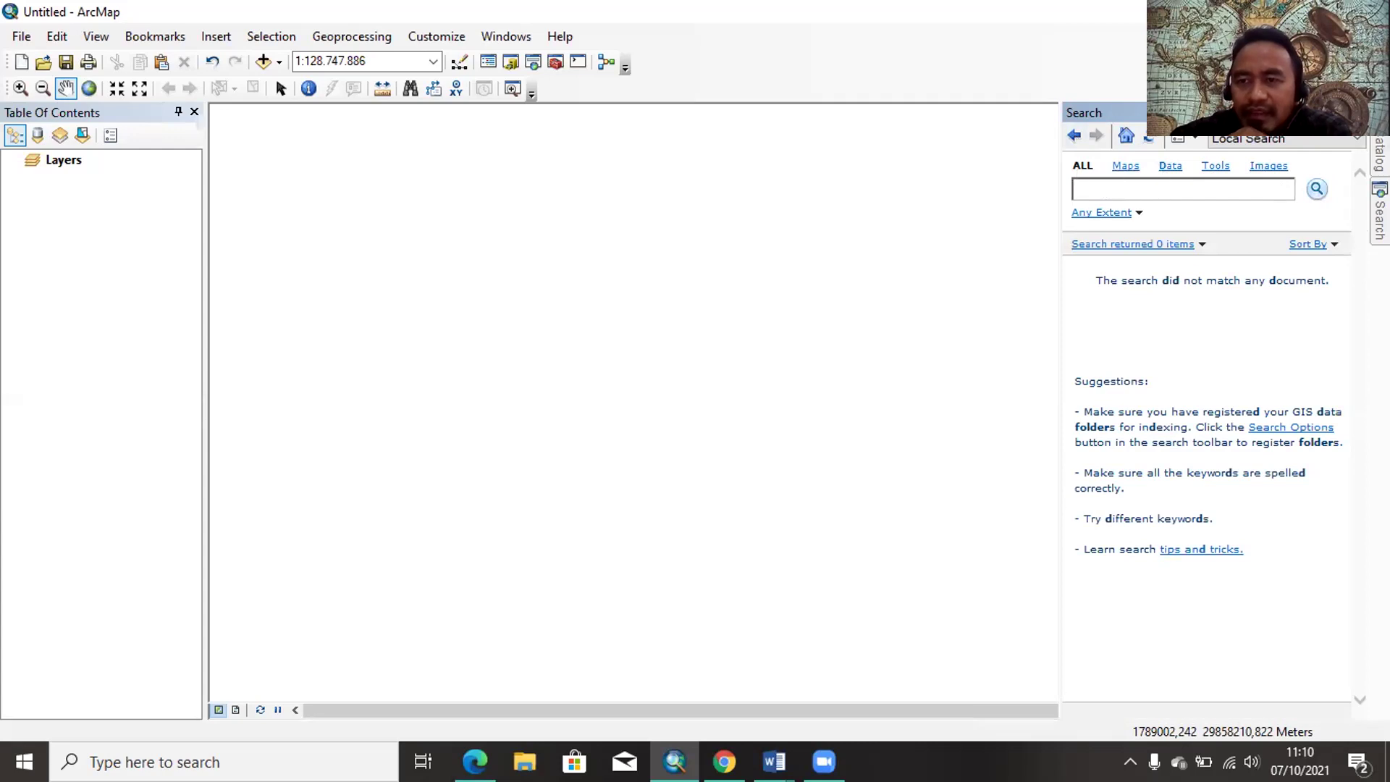
left_click(1358, 112)
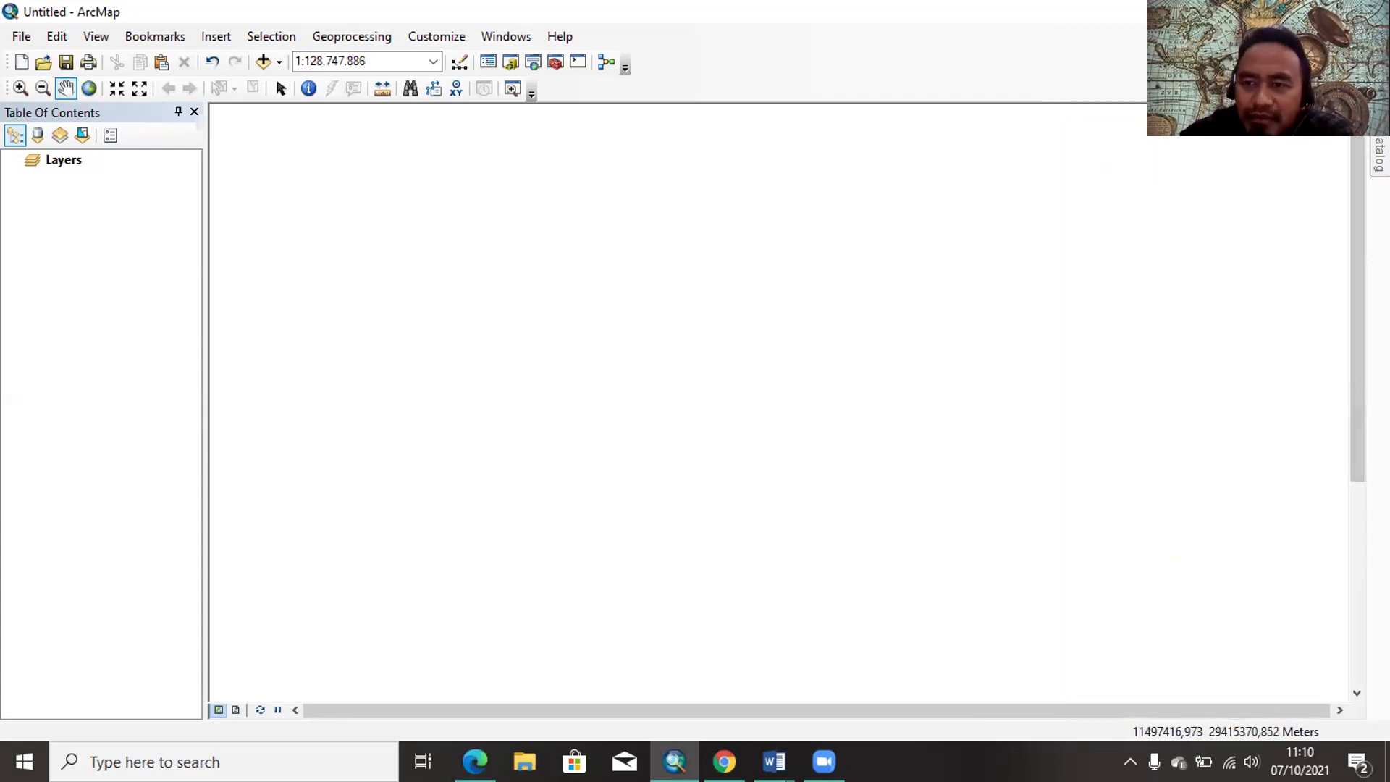
Step: Reopen the Catalog, collapse the Home folder and compare the Home and Folder Connections entries
left_click(1379, 154)
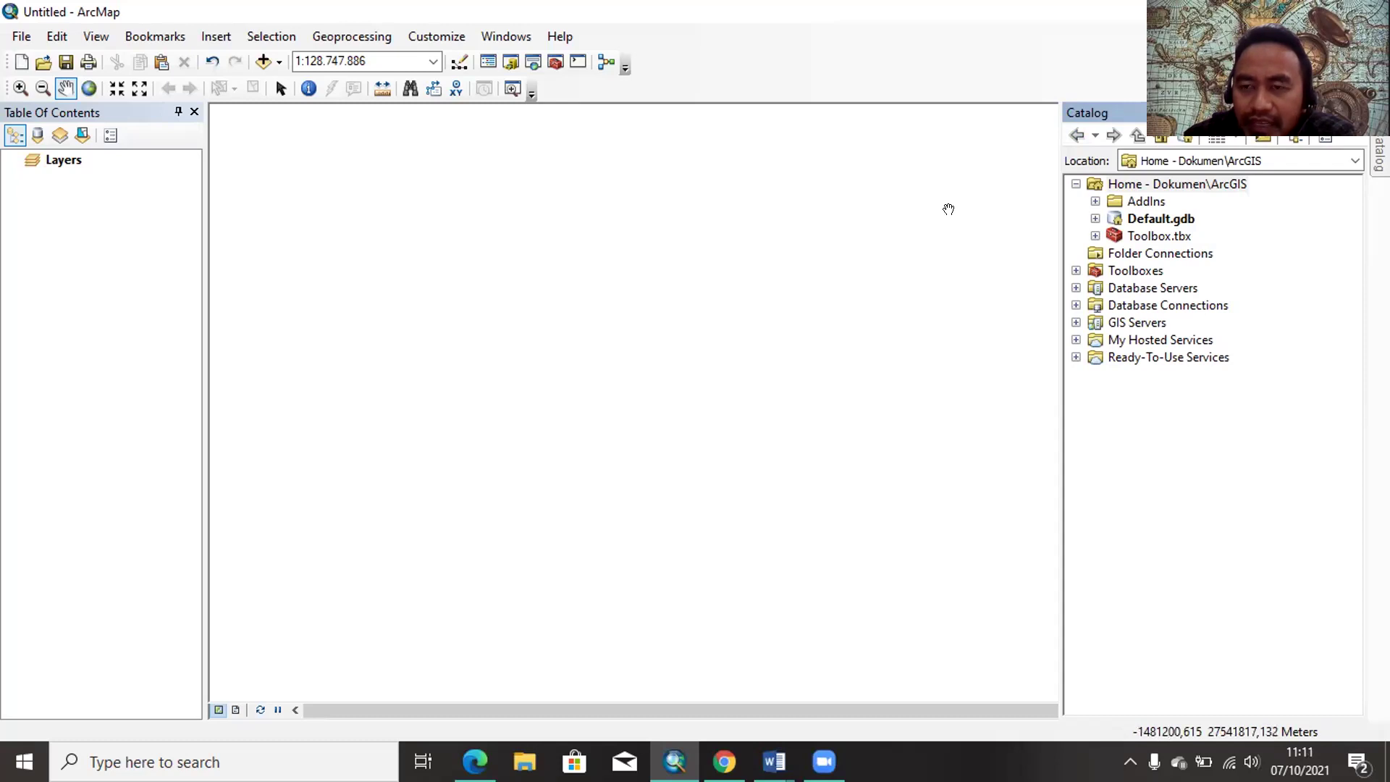
double_click(1173, 185)
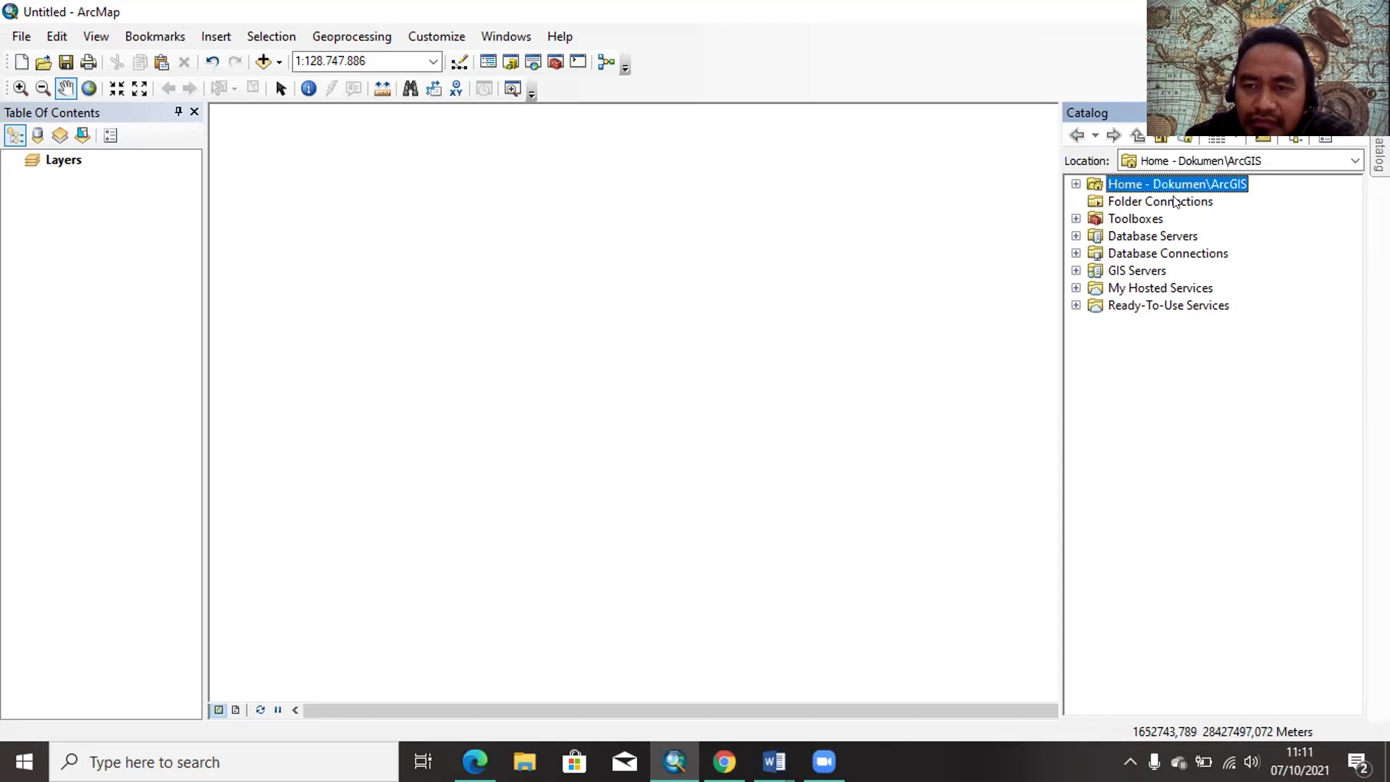
left_click(1174, 202)
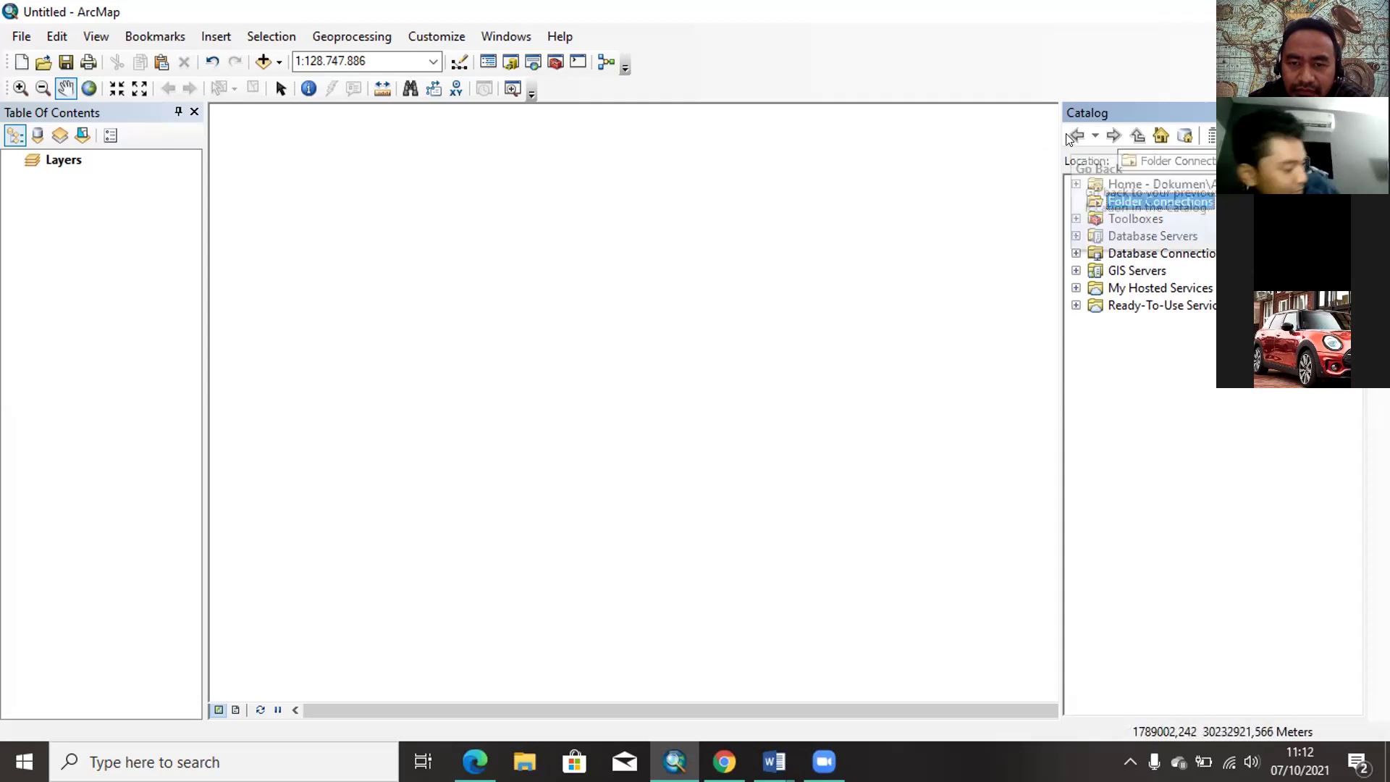
left_click(1167, 185)
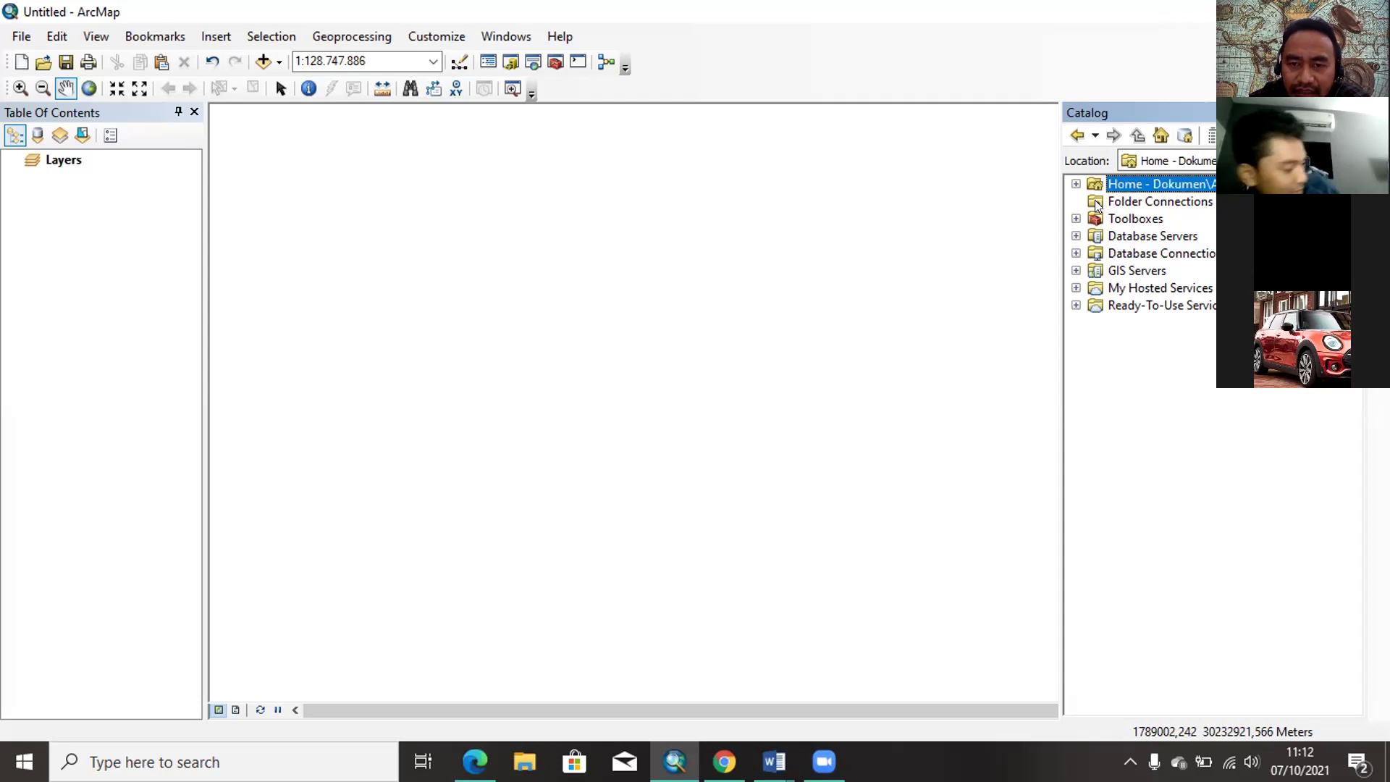
left_click(1097, 205)
left_click(1095, 185)
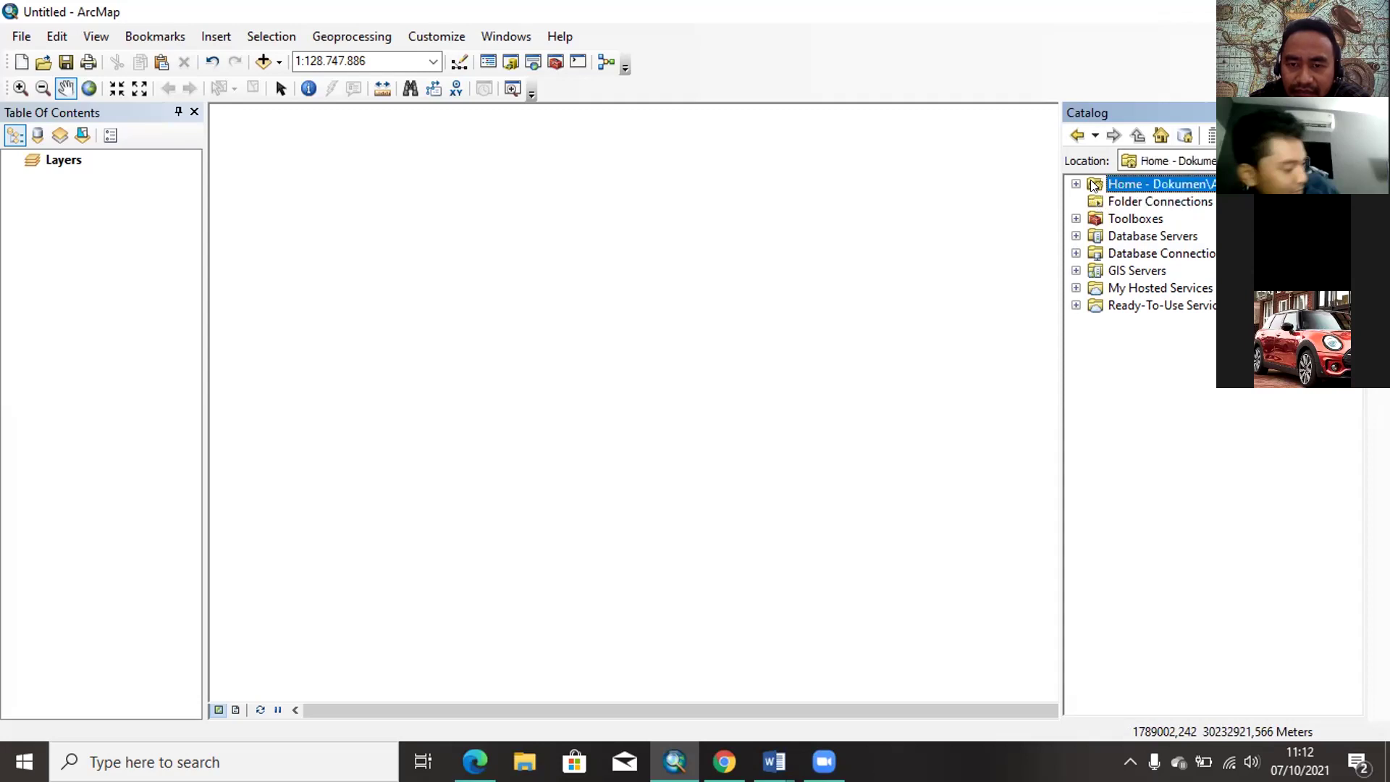
left_click(1076, 135)
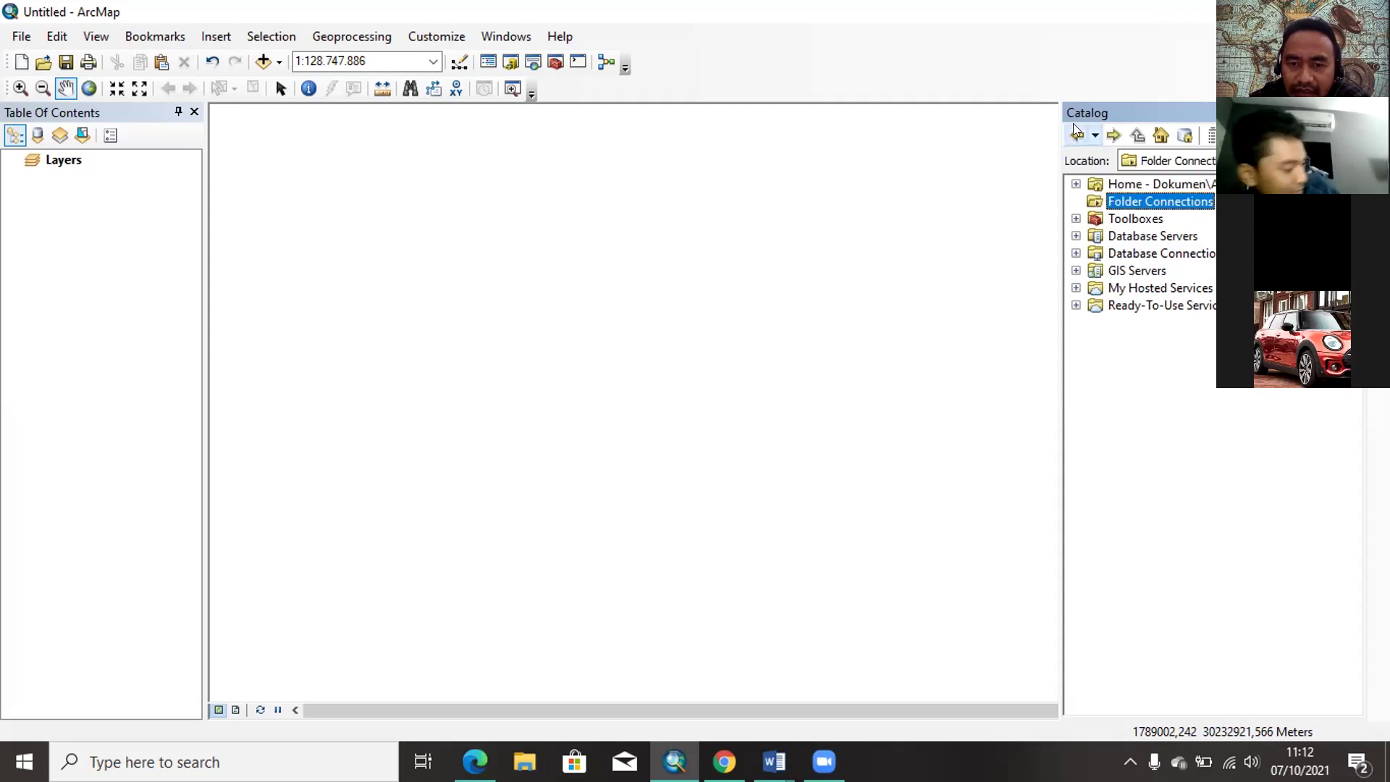
left_click(1099, 185)
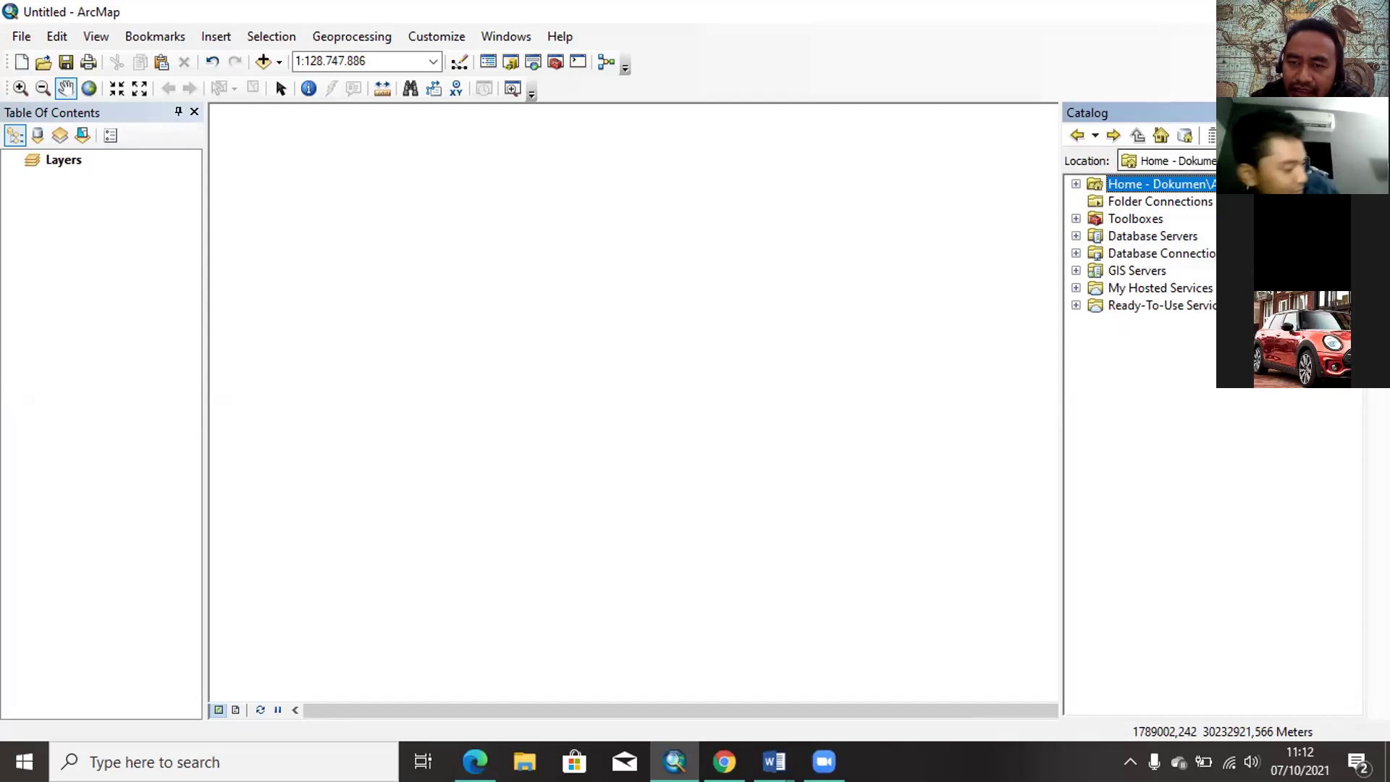
Step: Set the Catalog location to Folder Connections and expand Database Connections to check its contents
left_click(1343, 161)
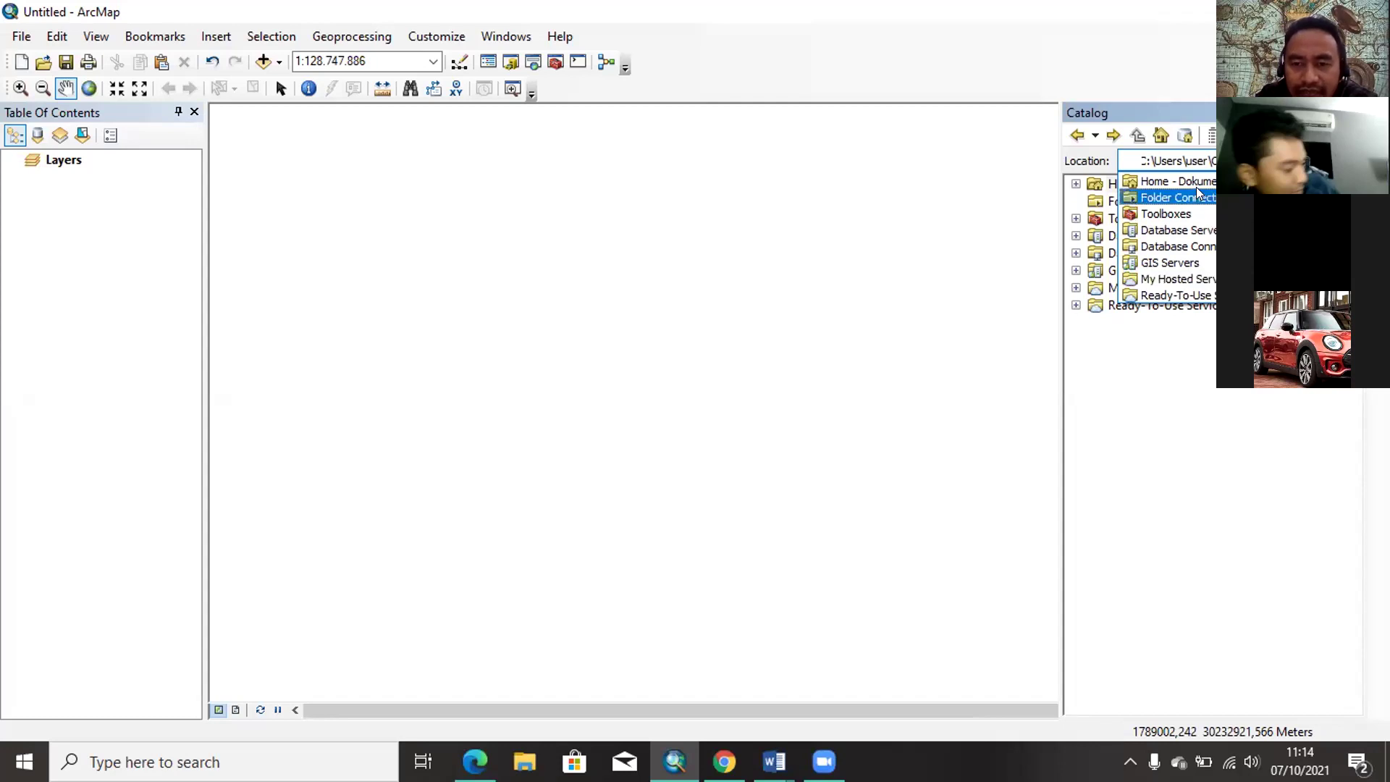
left_click(1181, 198)
left_click(1178, 202)
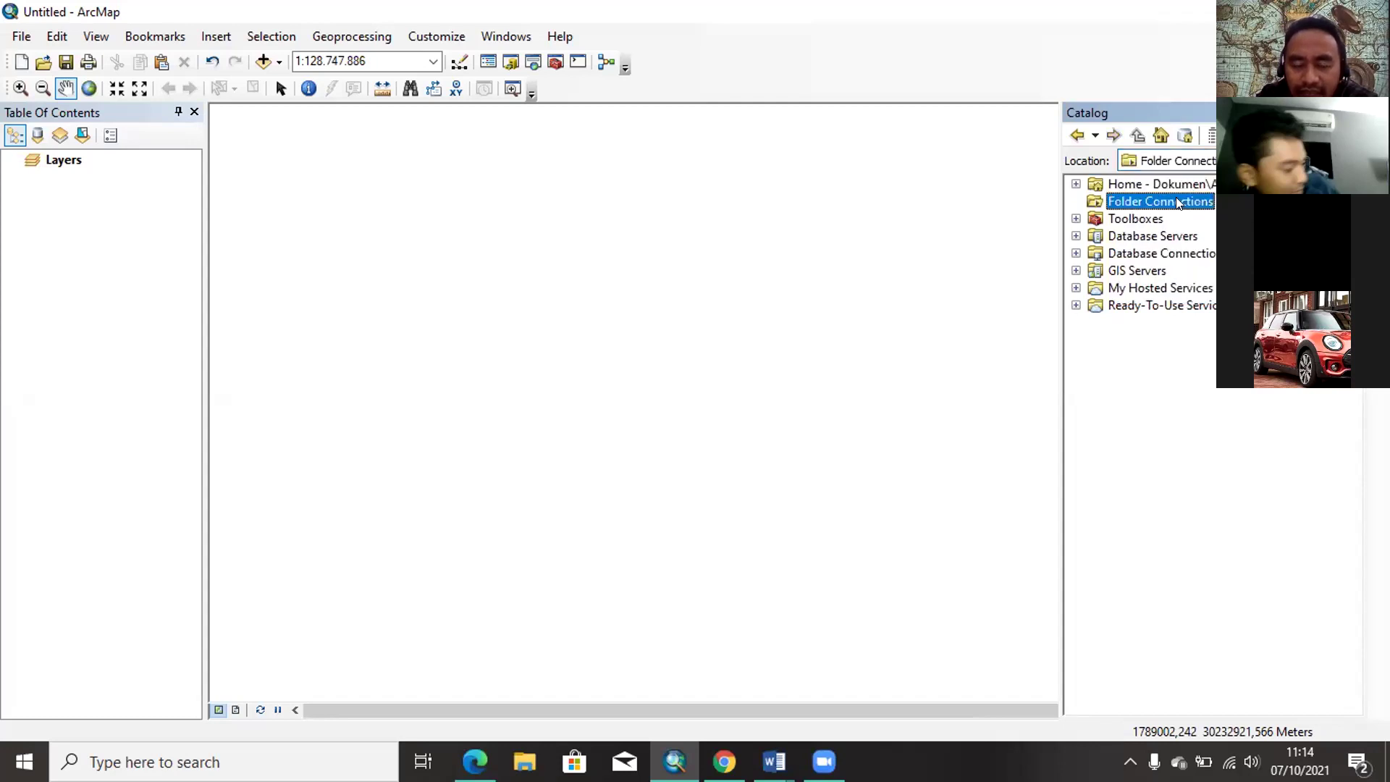
double_click(1095, 204)
key("alt+Down")
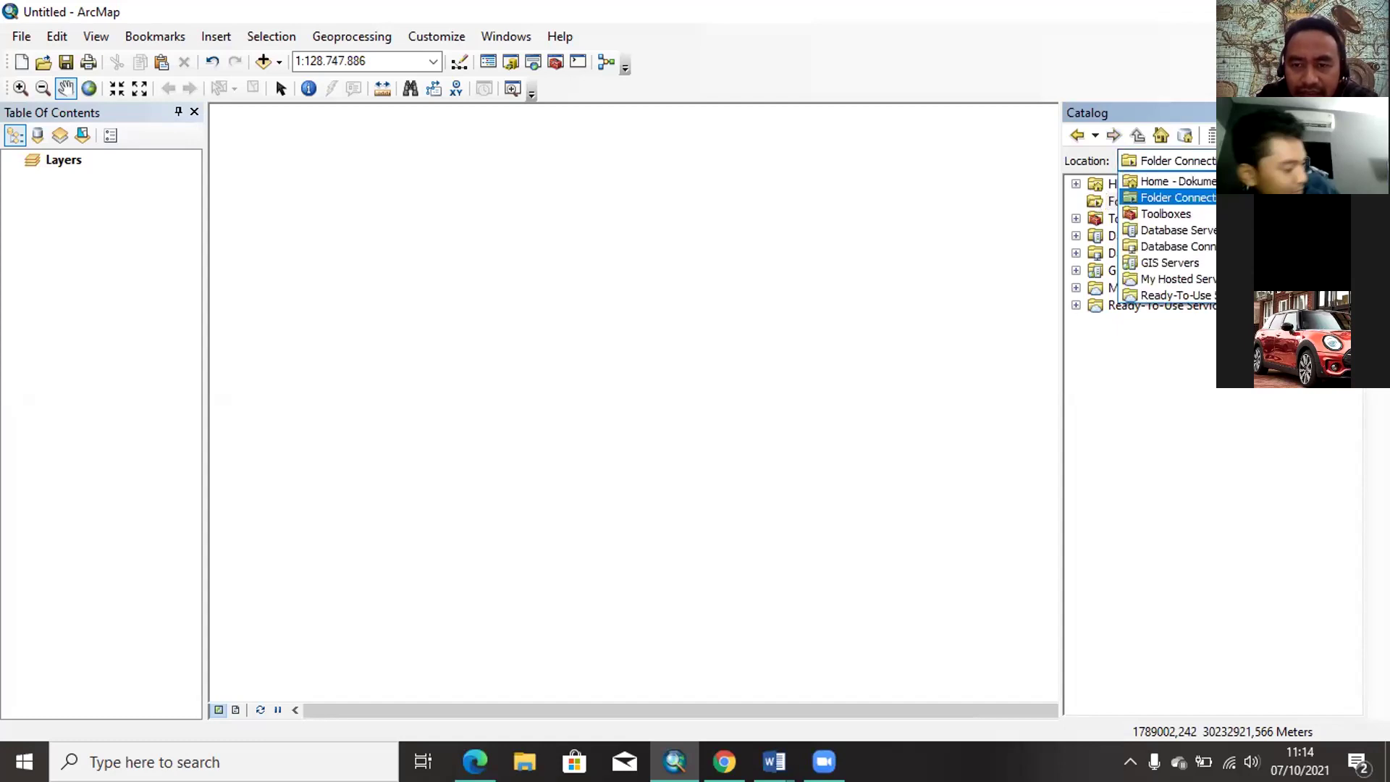
key("Return")
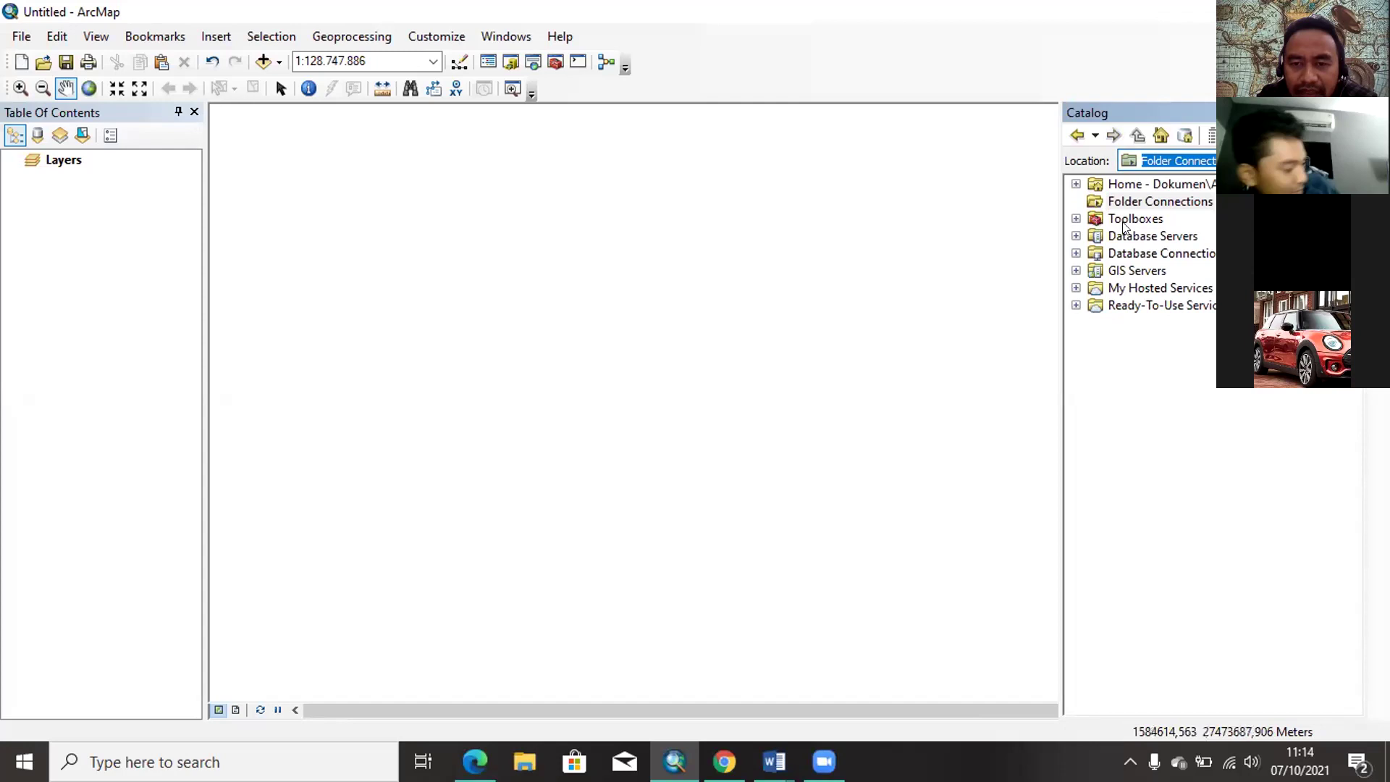
left_click(1077, 254)
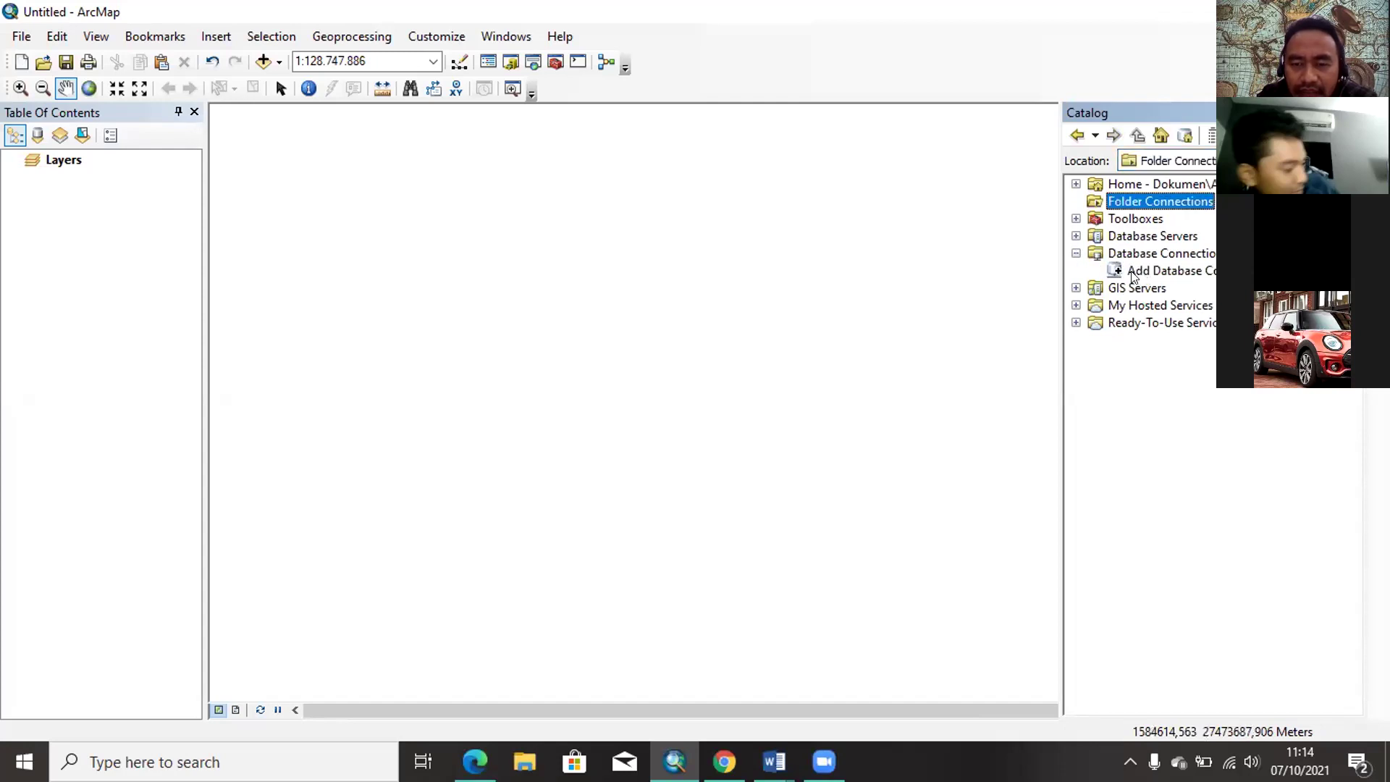
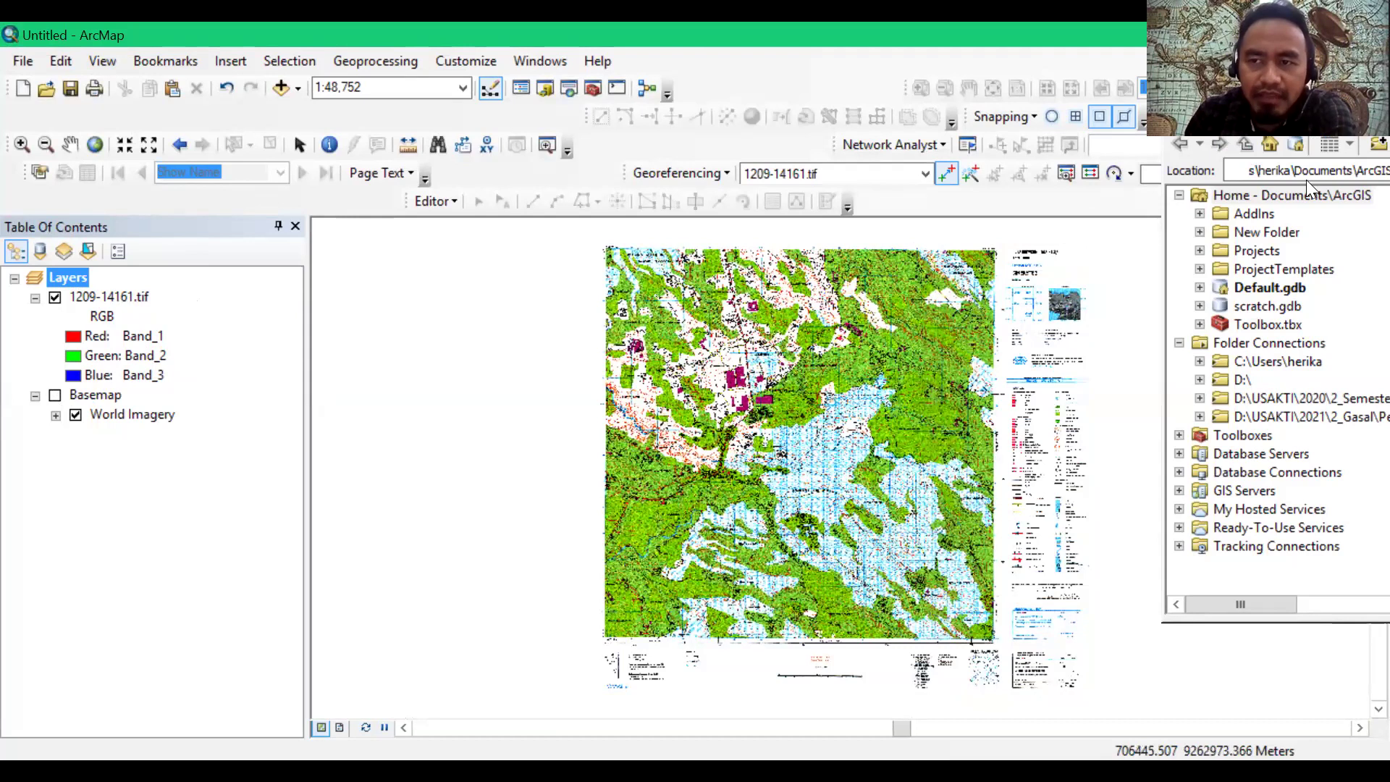
Step: Remove the Basemap group layer from the map, keeping the 1209-14161.tif raster
left_click(79, 396)
right_click(79, 397)
left_click(136, 149)
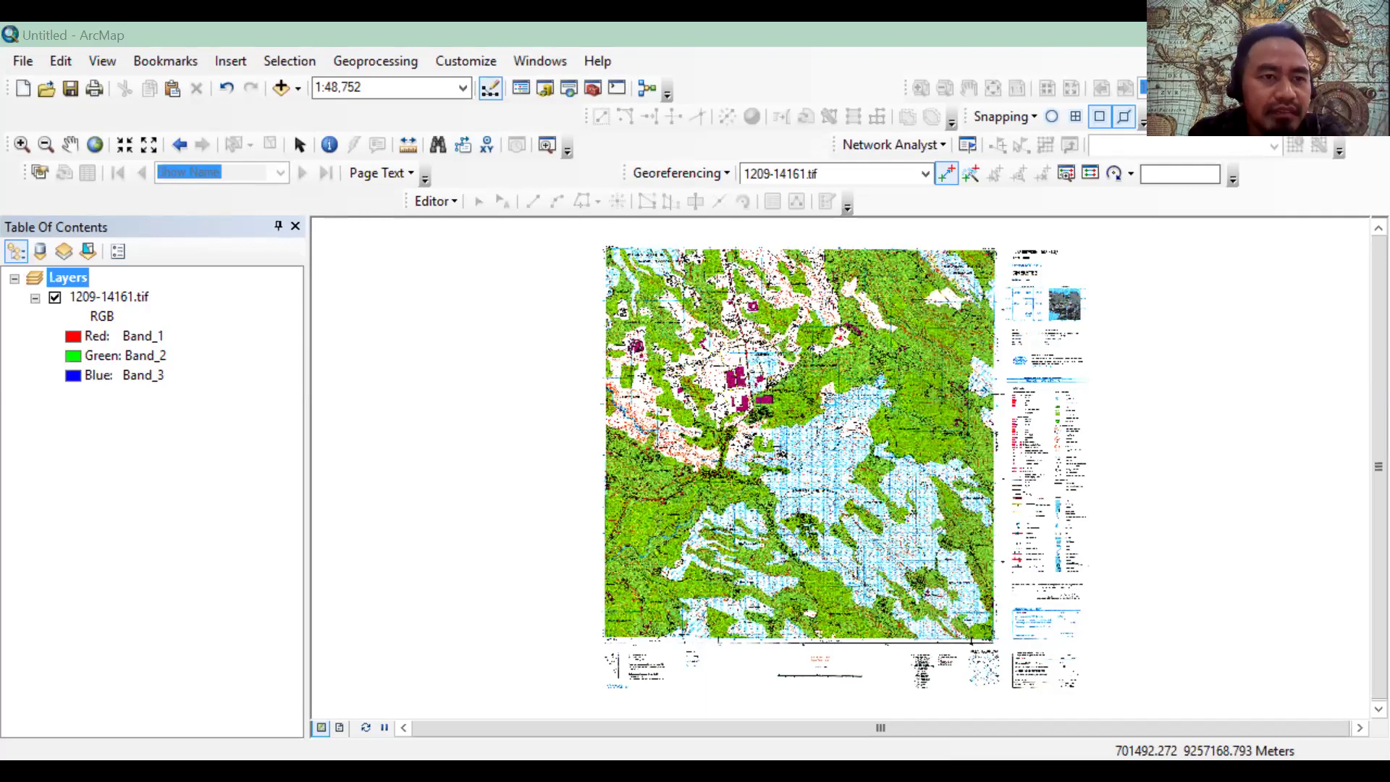
left_click(350, 391)
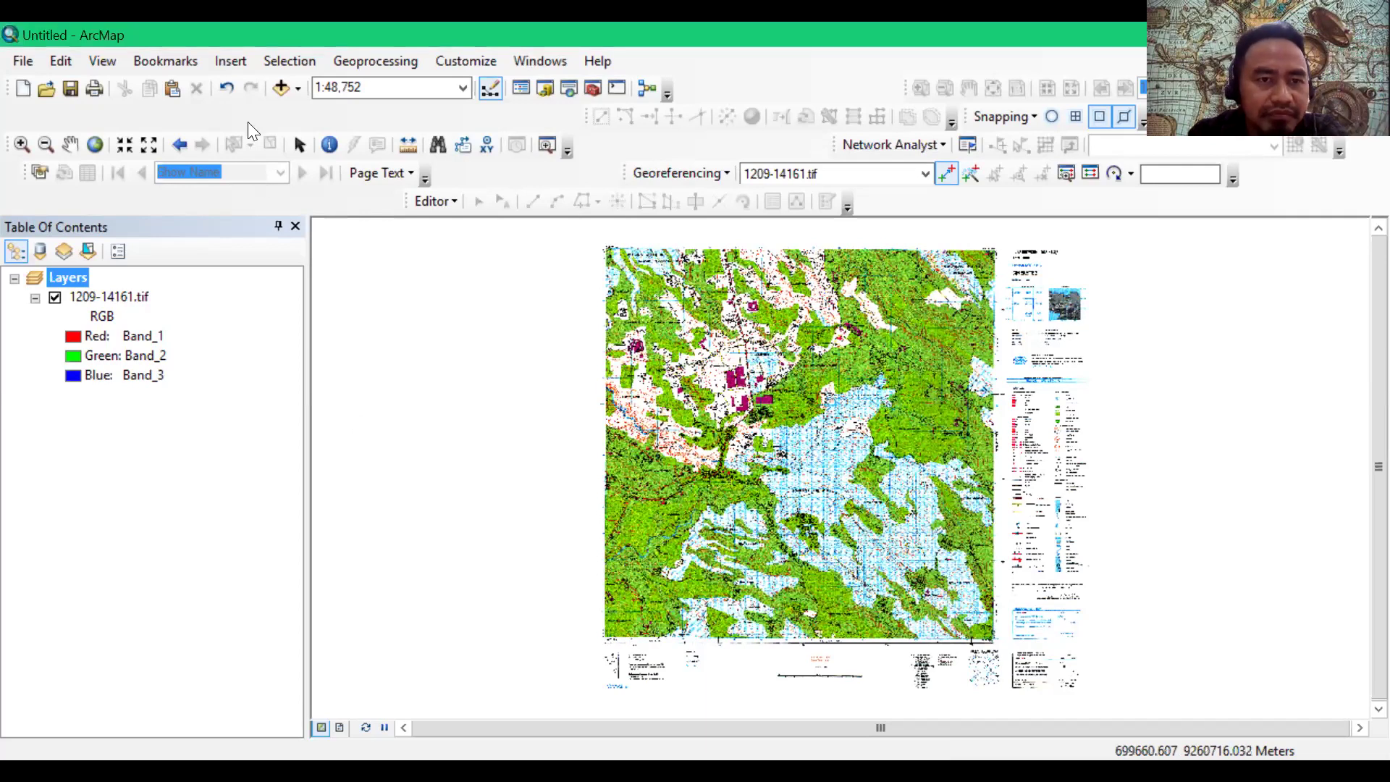
left_click(298, 88)
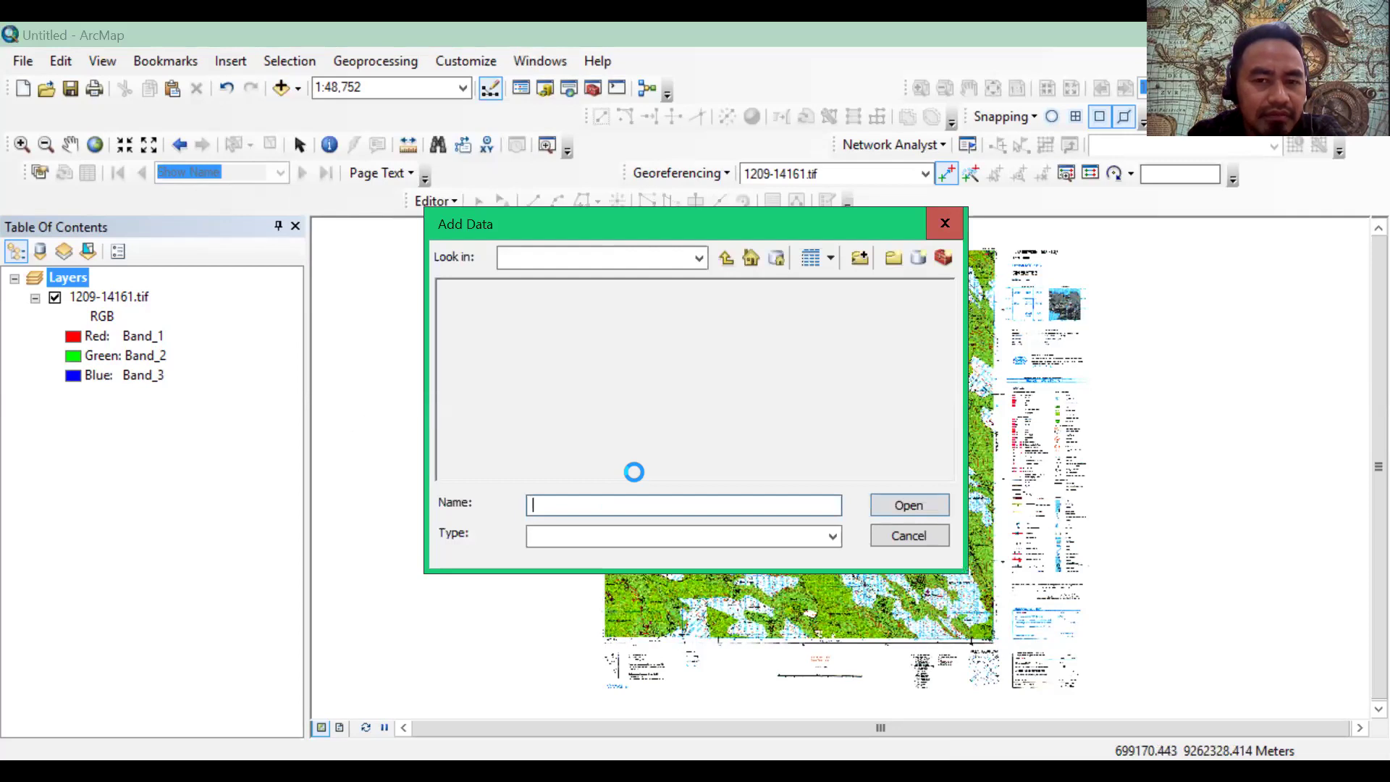
key("Escape")
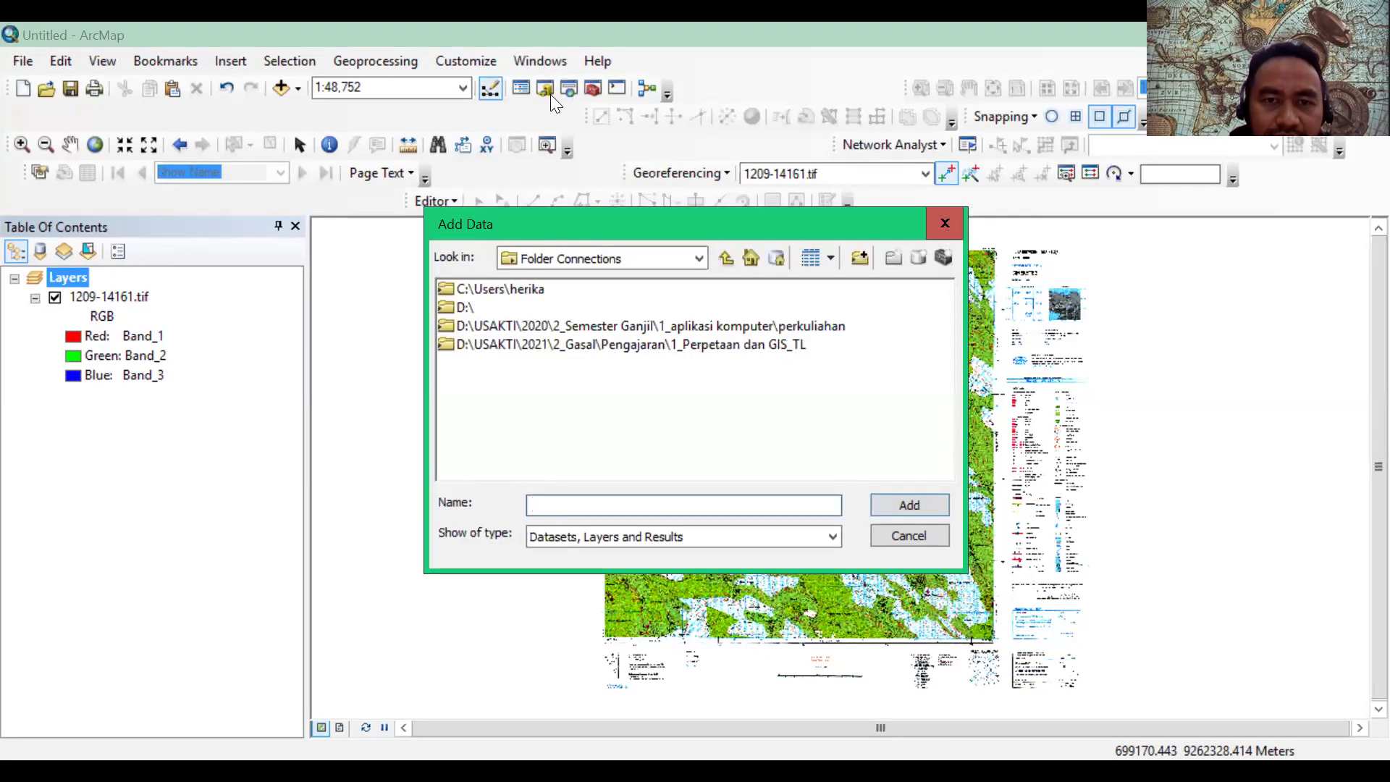
key("Escape")
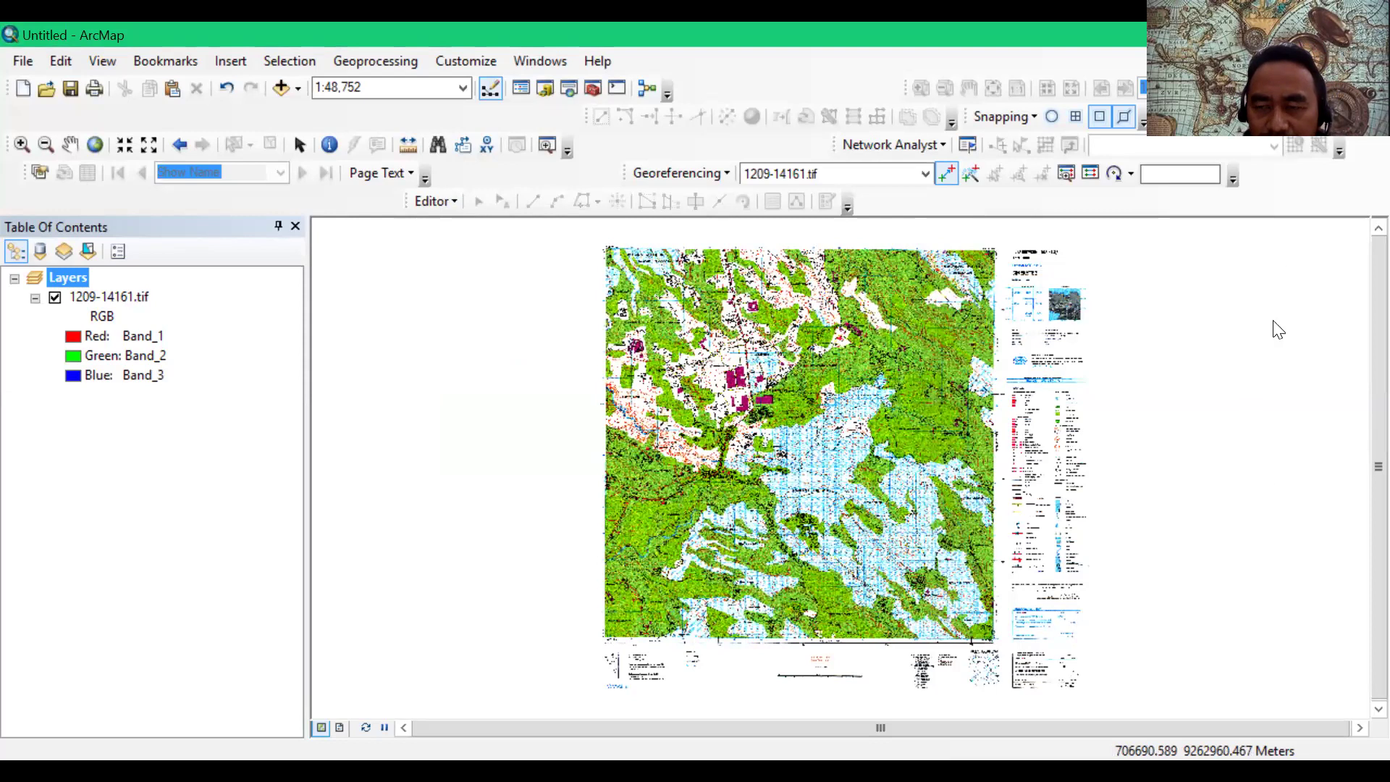
key("ctrl+f")
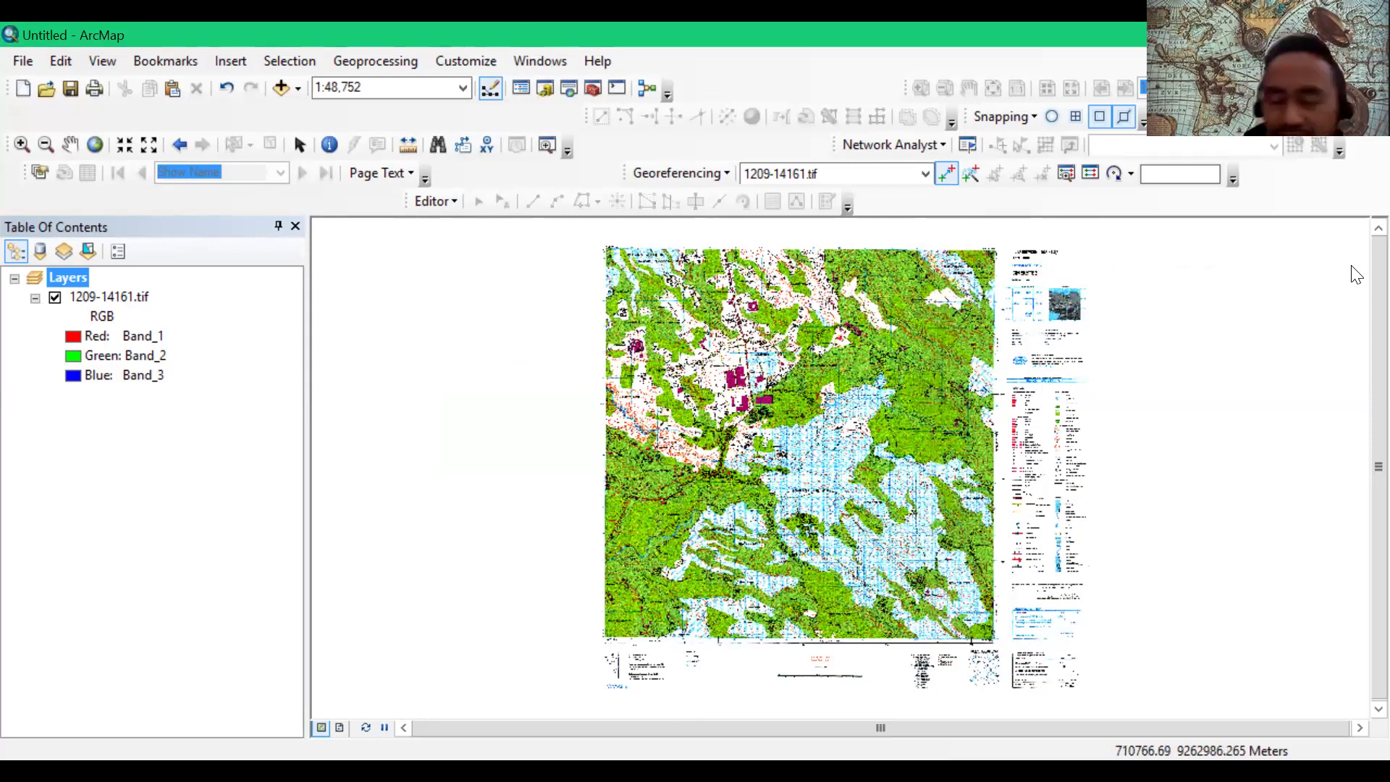
Step: Reopen the Catalog, expand the D:\USAKTI\2021\2_Gasal folder connection to examine its subfolders, and collapse it again
mouse_move(1384, 181)
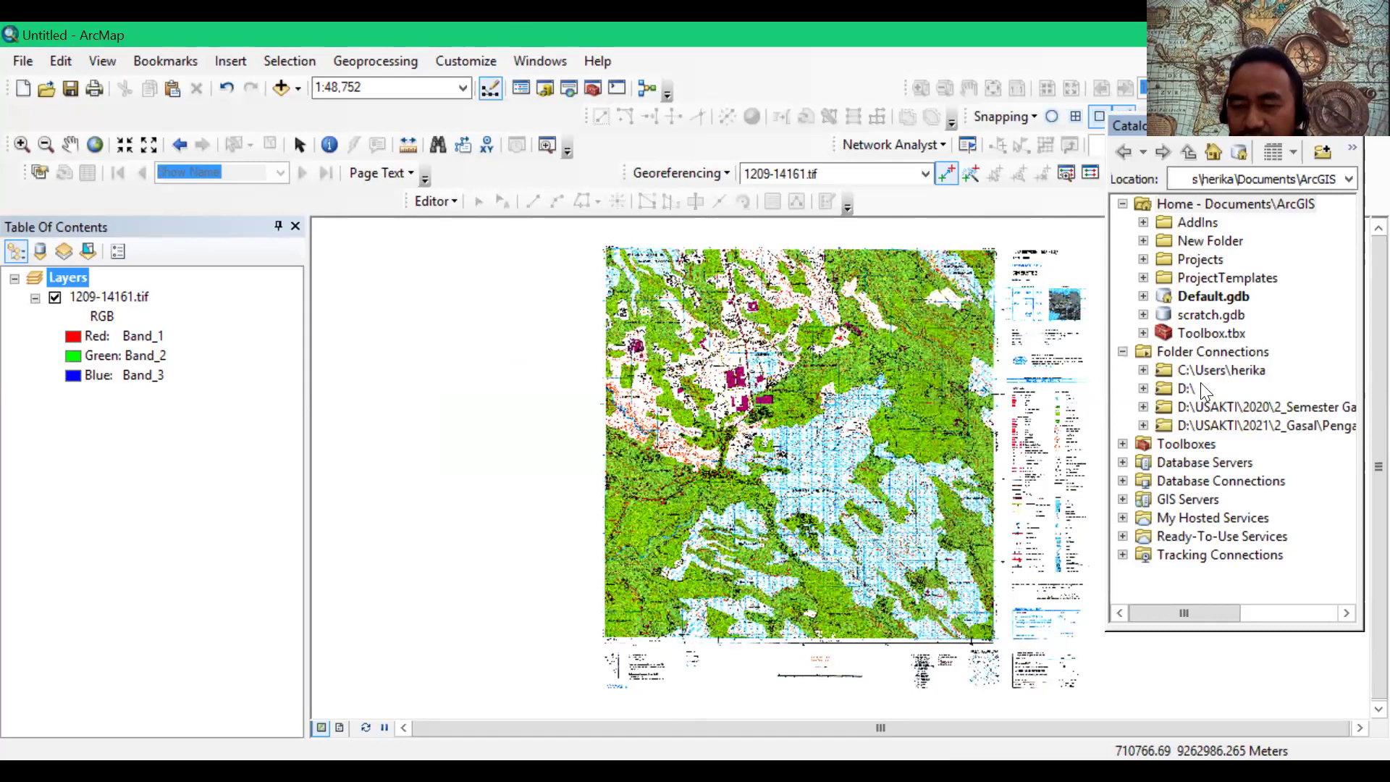
left_click(1143, 425)
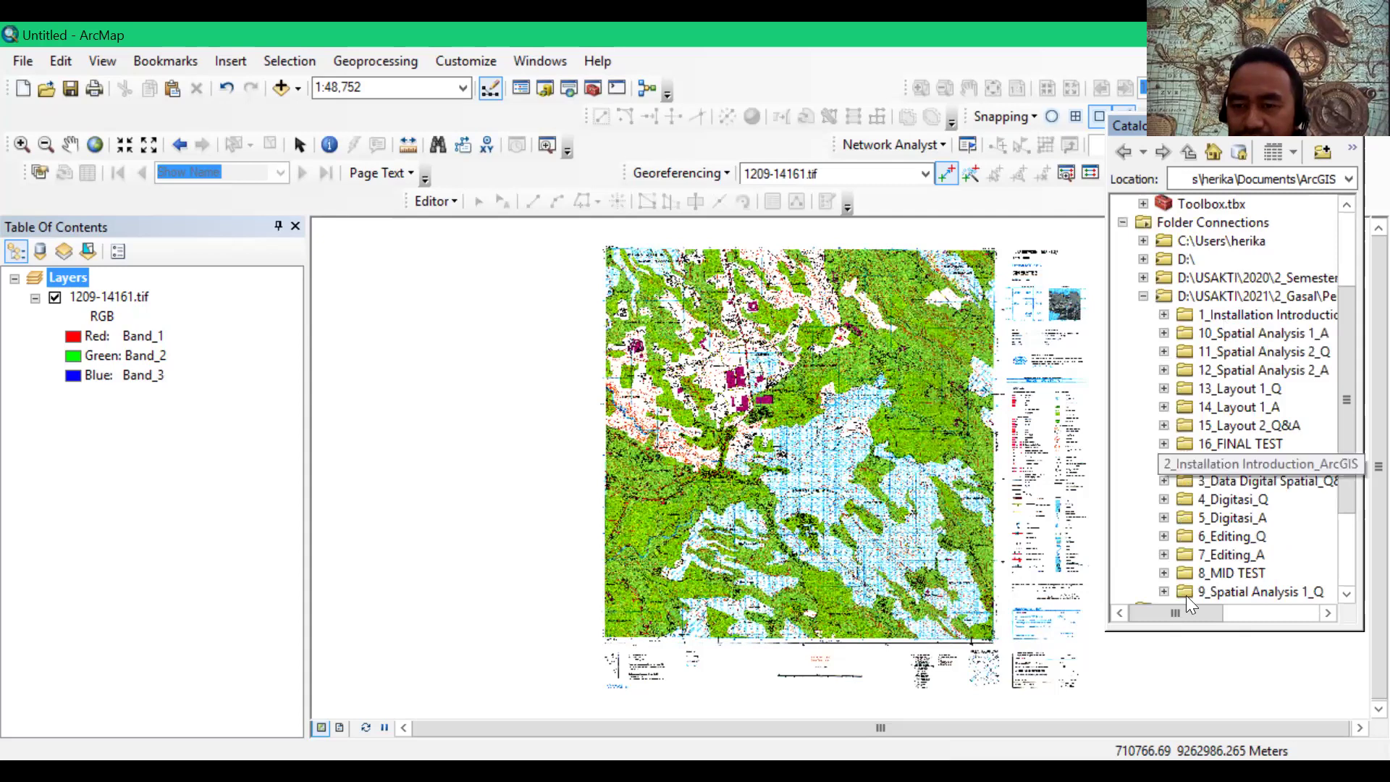
left_click_drag(1190, 612, 1240, 614)
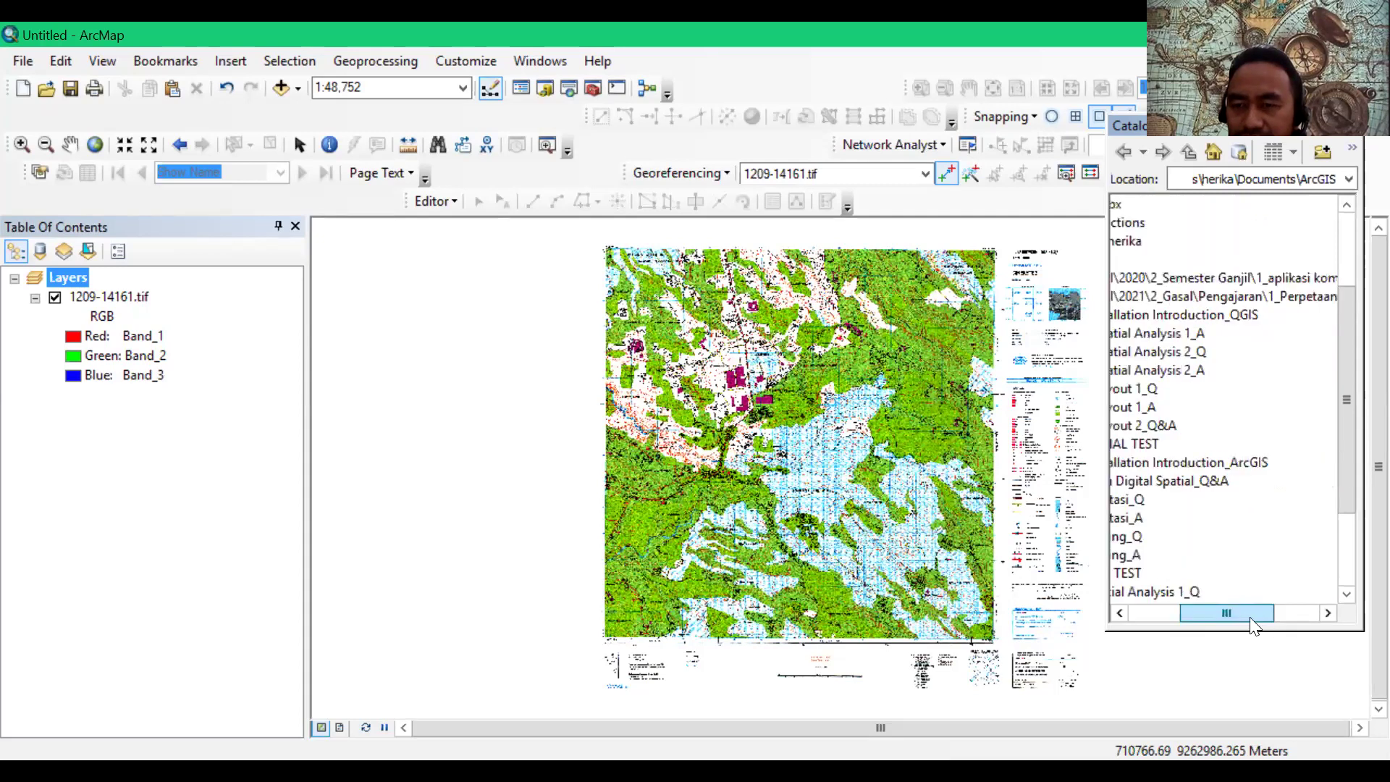
left_click(1138, 296)
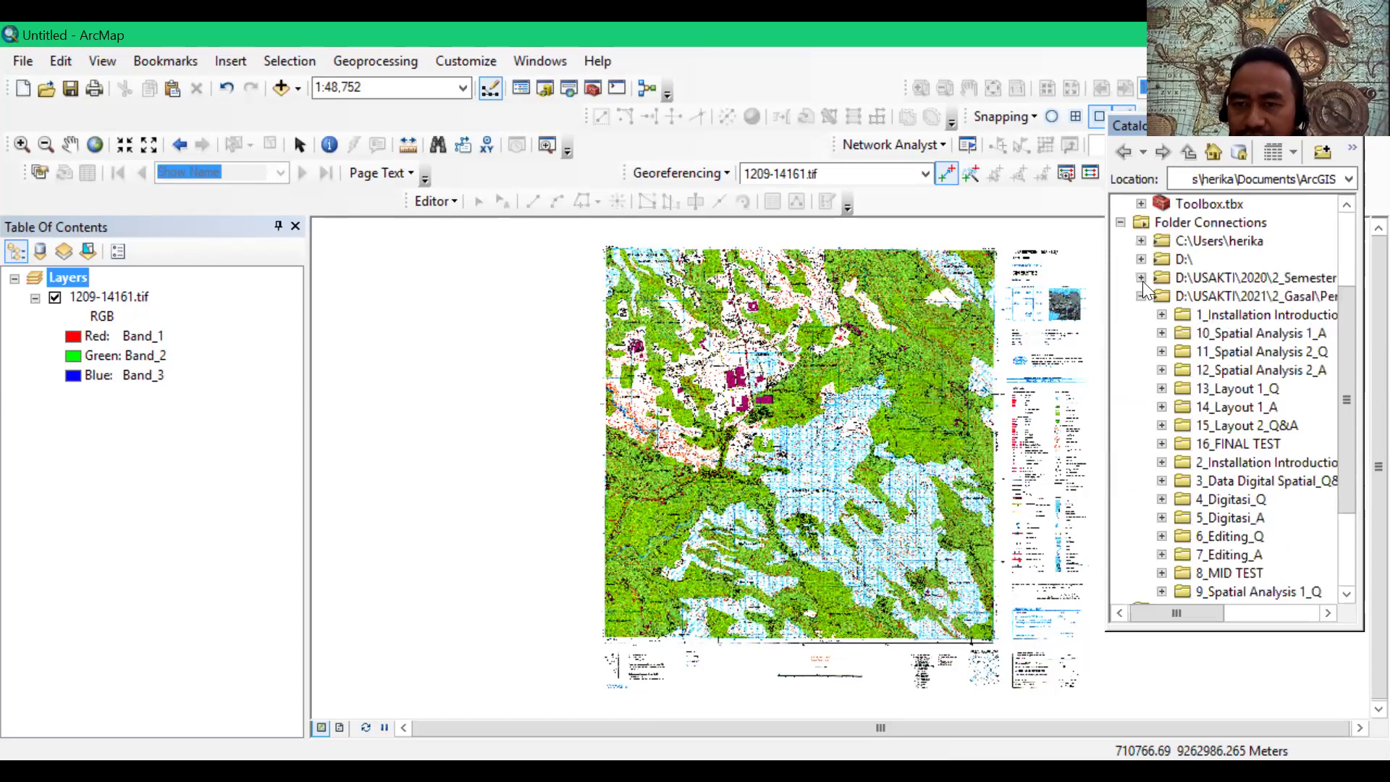
left_click(1141, 294)
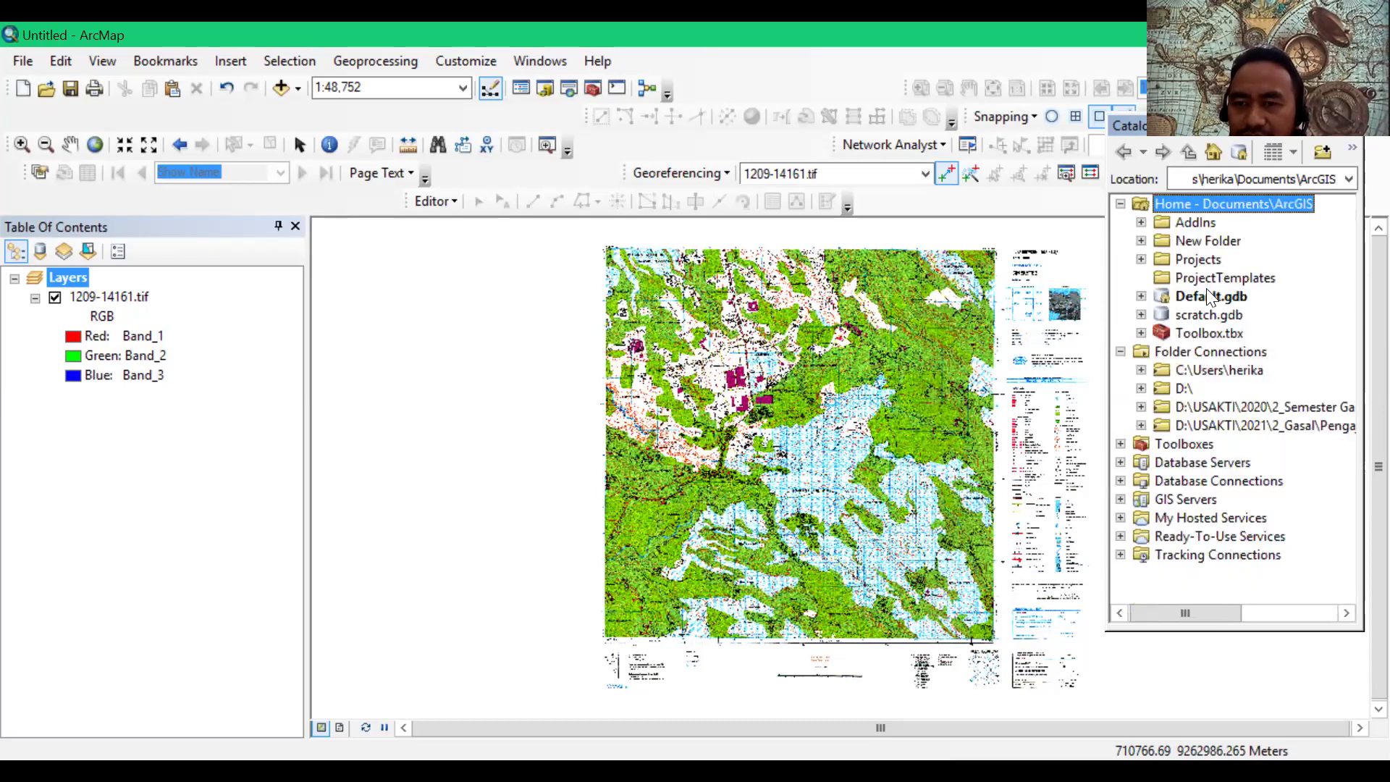
Step: Examine the D:\USAKTI\2020\2_Semester Ganjil connection and its 5_Digitasi dan editing subfolder, and collapse the connection
double_click(1219, 401)
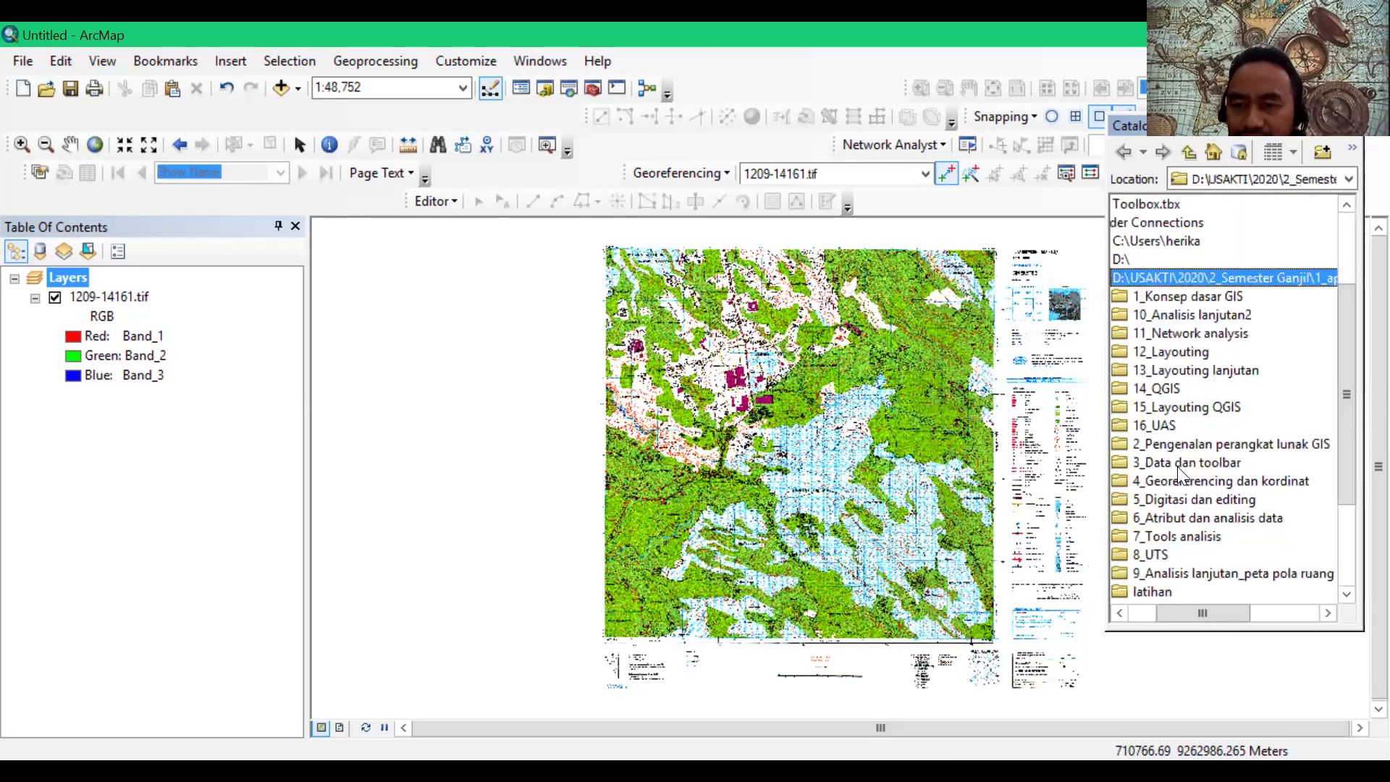
left_click_drag(1221, 610, 1208, 609)
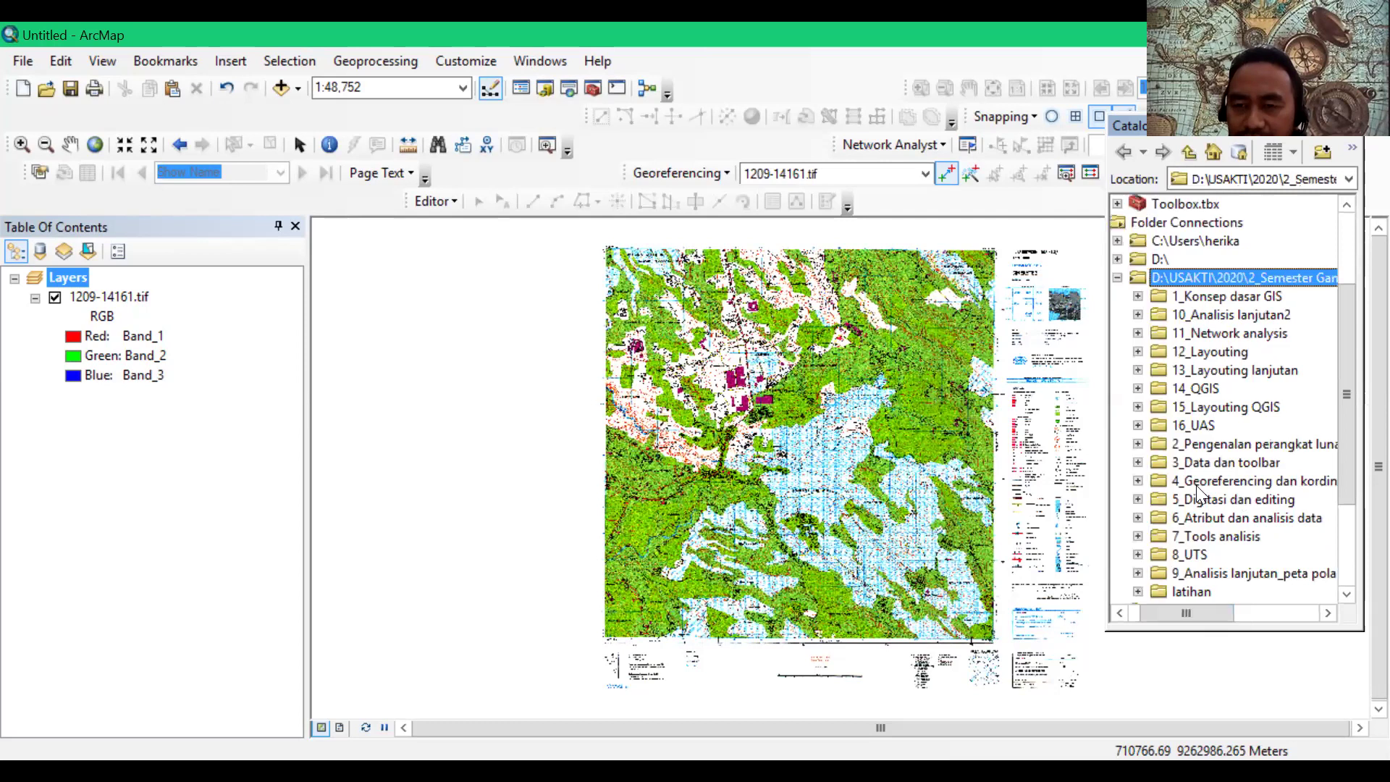
scroll(1196, 498, "down", 1)
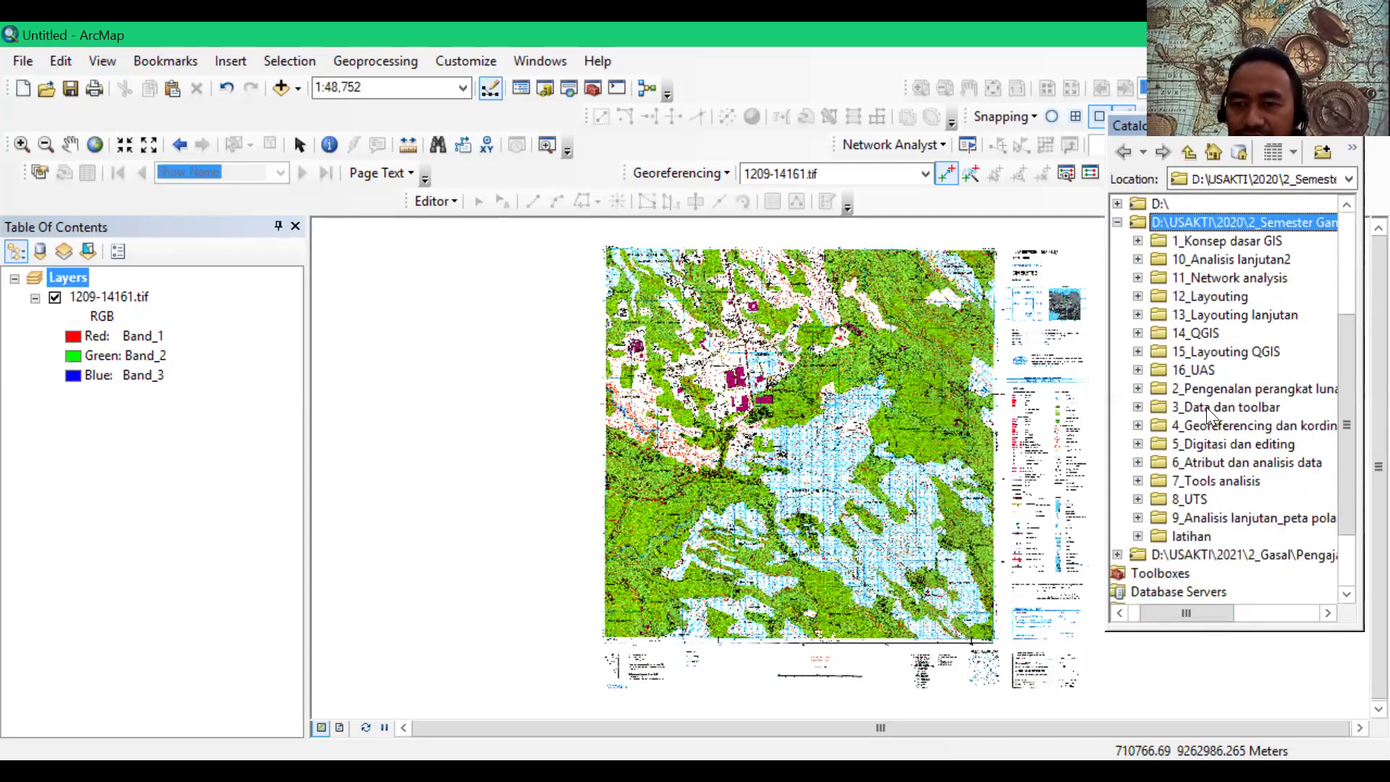
left_click(1205, 445)
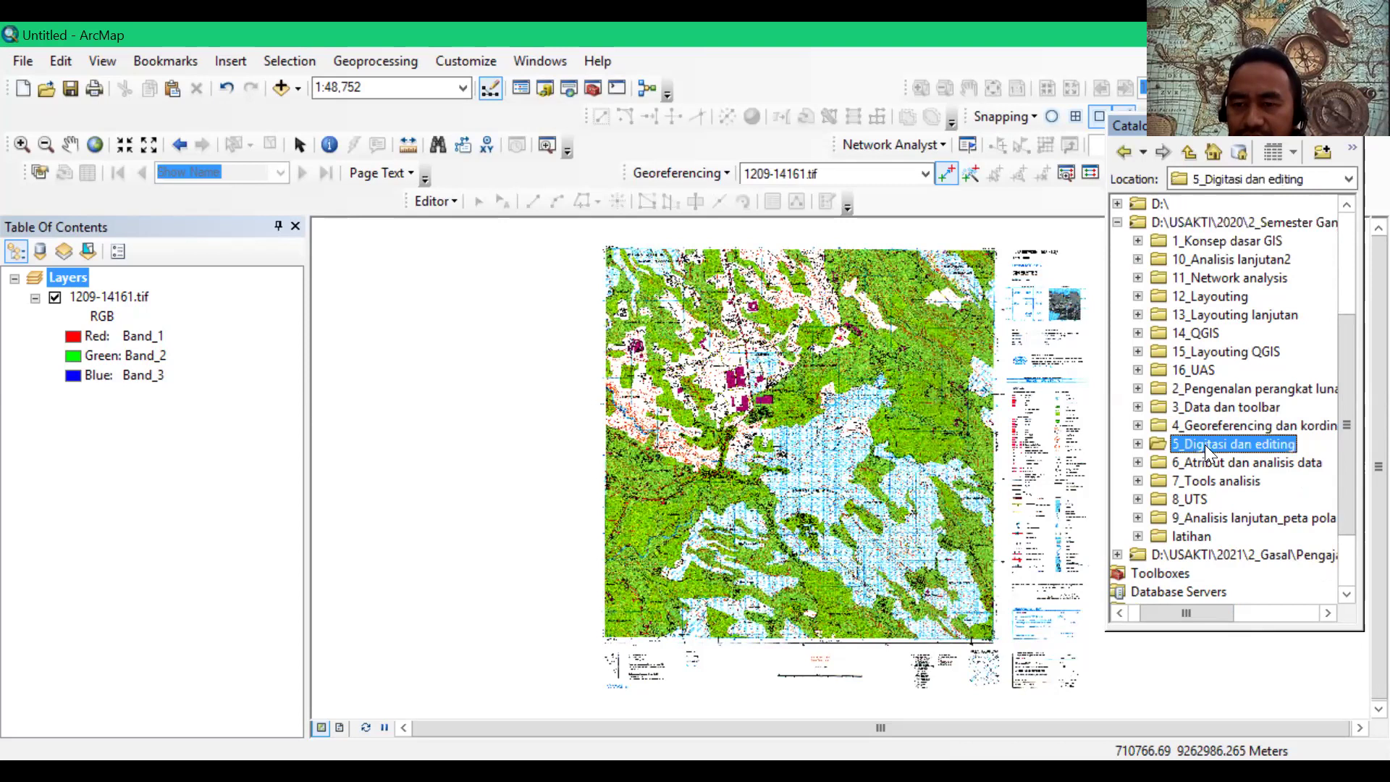
double_click(1205, 445)
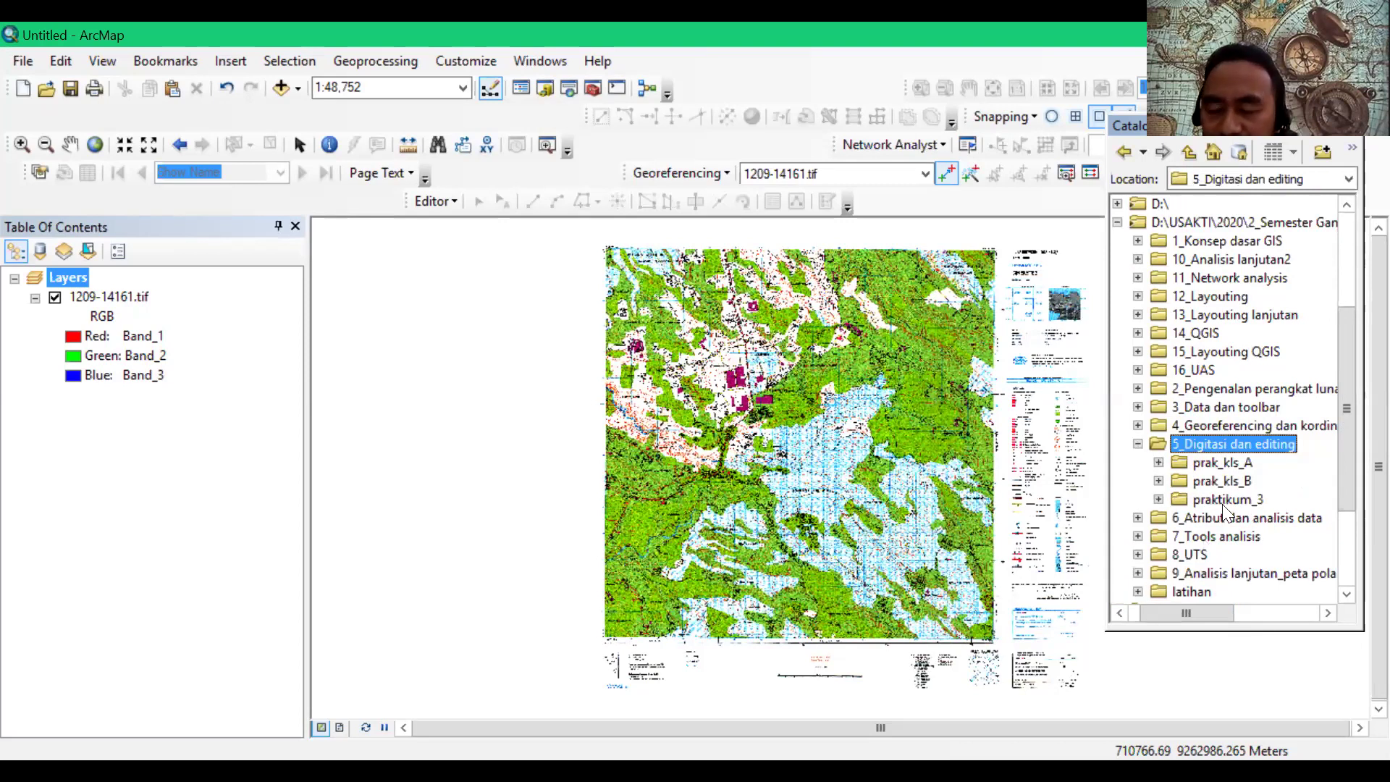
scroll(1220, 320, "up", 2)
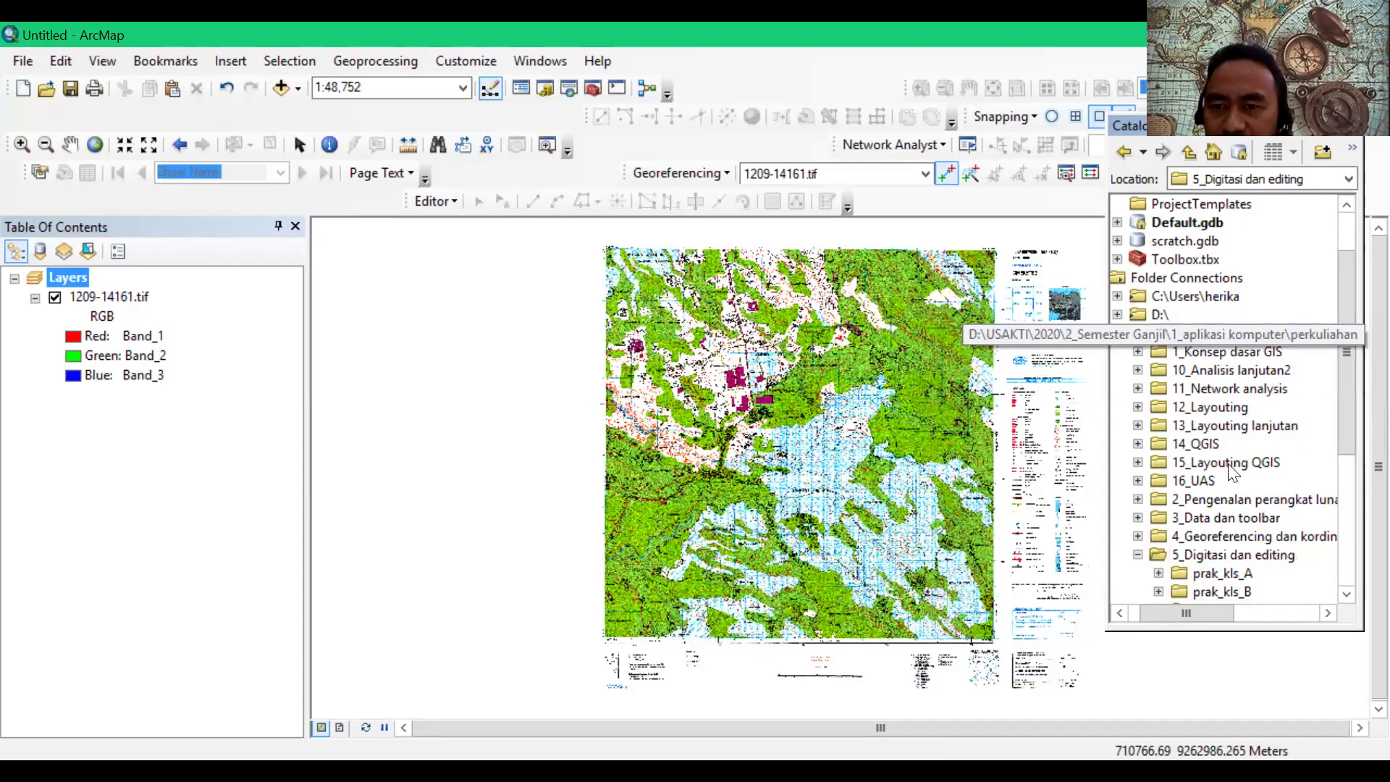
left_click(1117, 333)
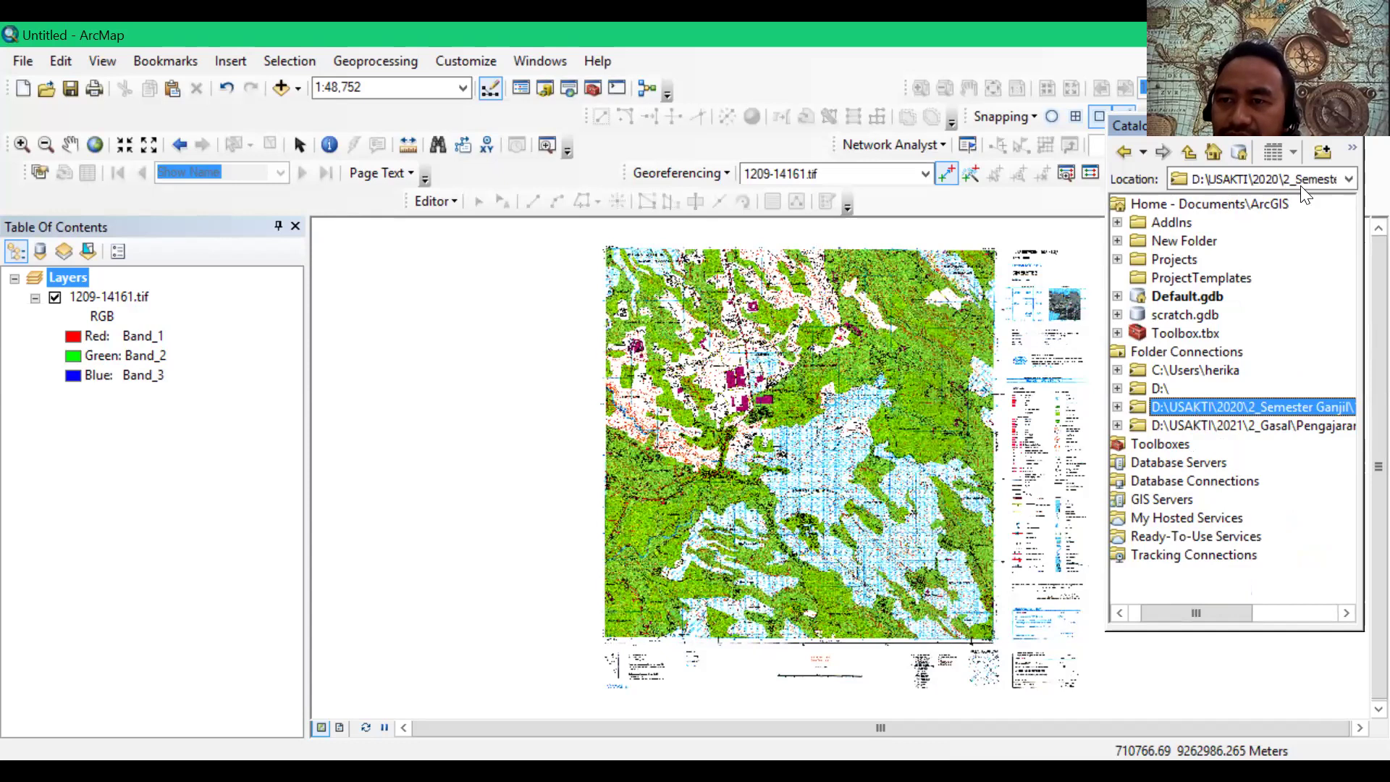
Step: Disconnect the D:\USAKTI\2020\2_Semester Ganjil folder from the Catalog's folder connections
left_click(1322, 150)
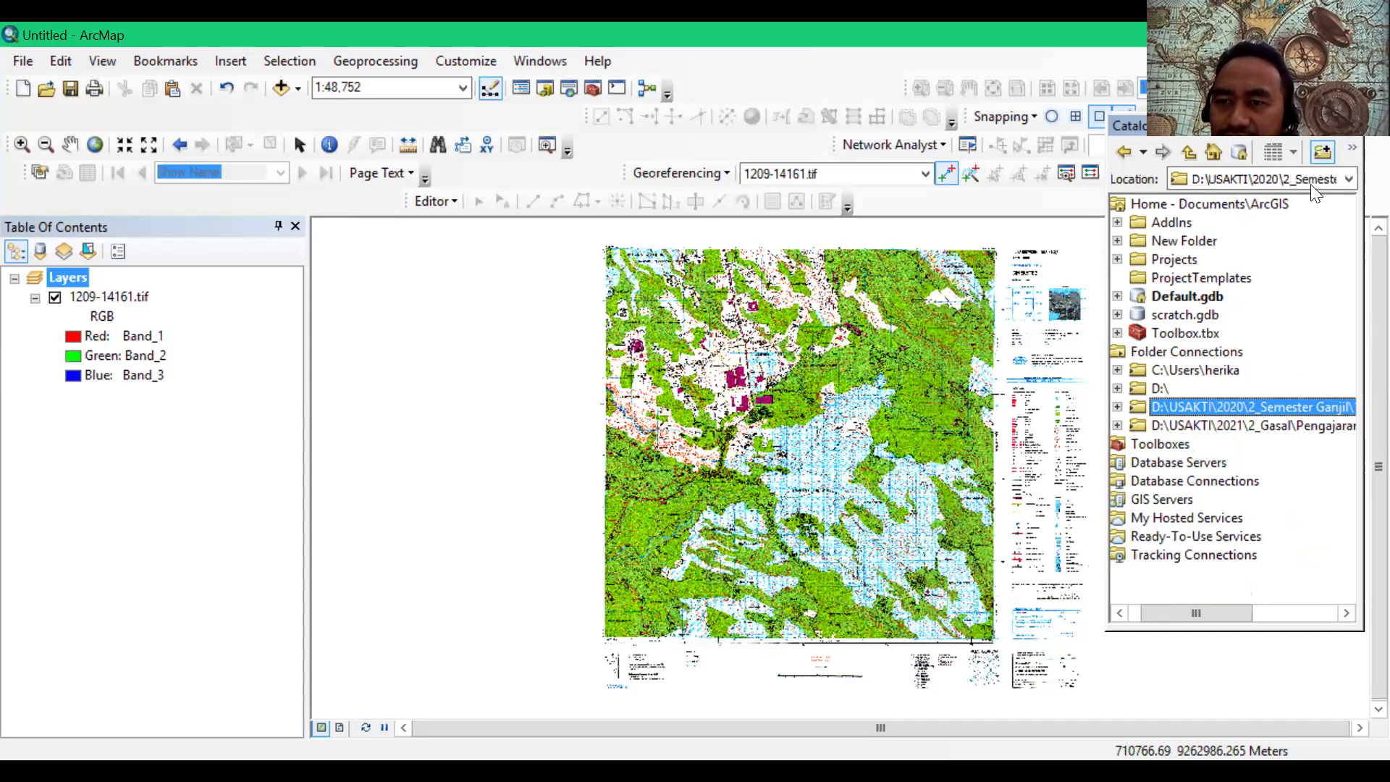
right_click(1205, 403)
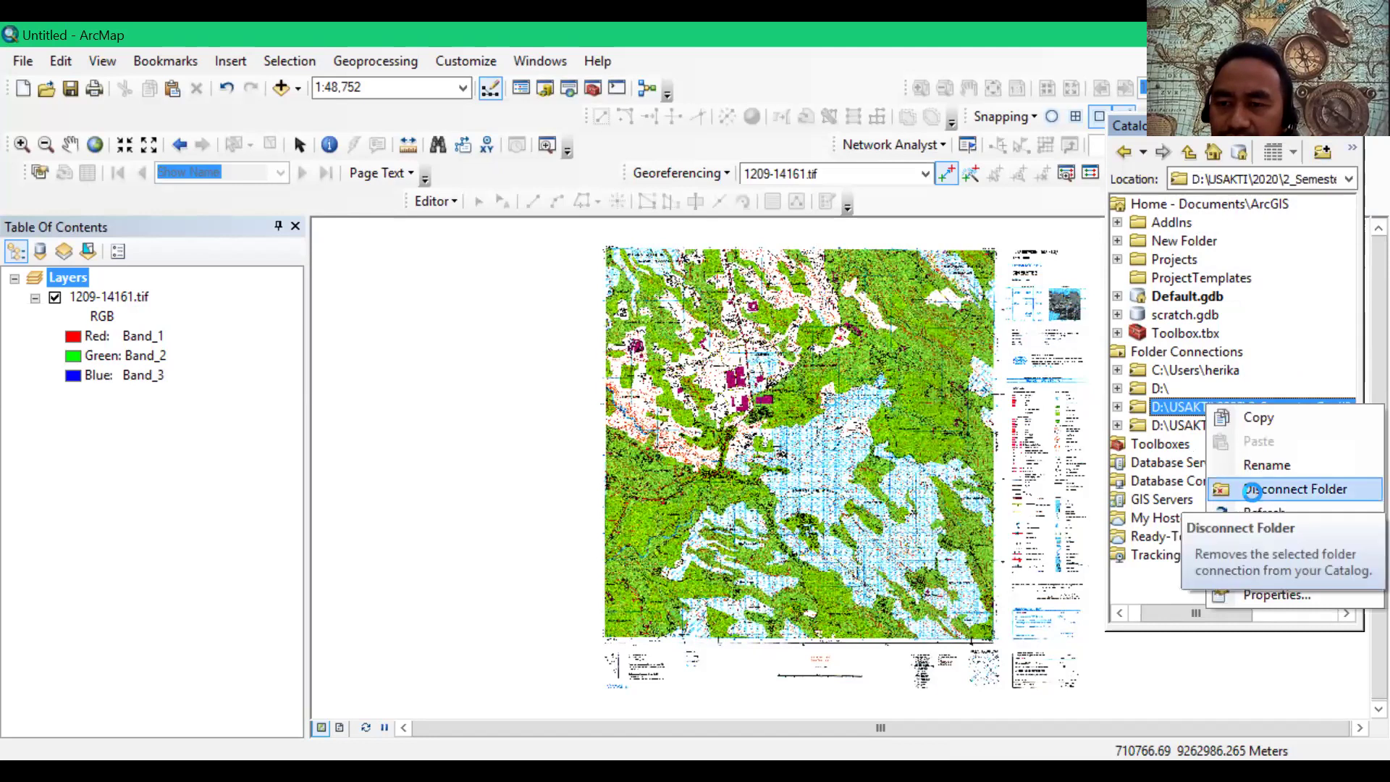
key("Return")
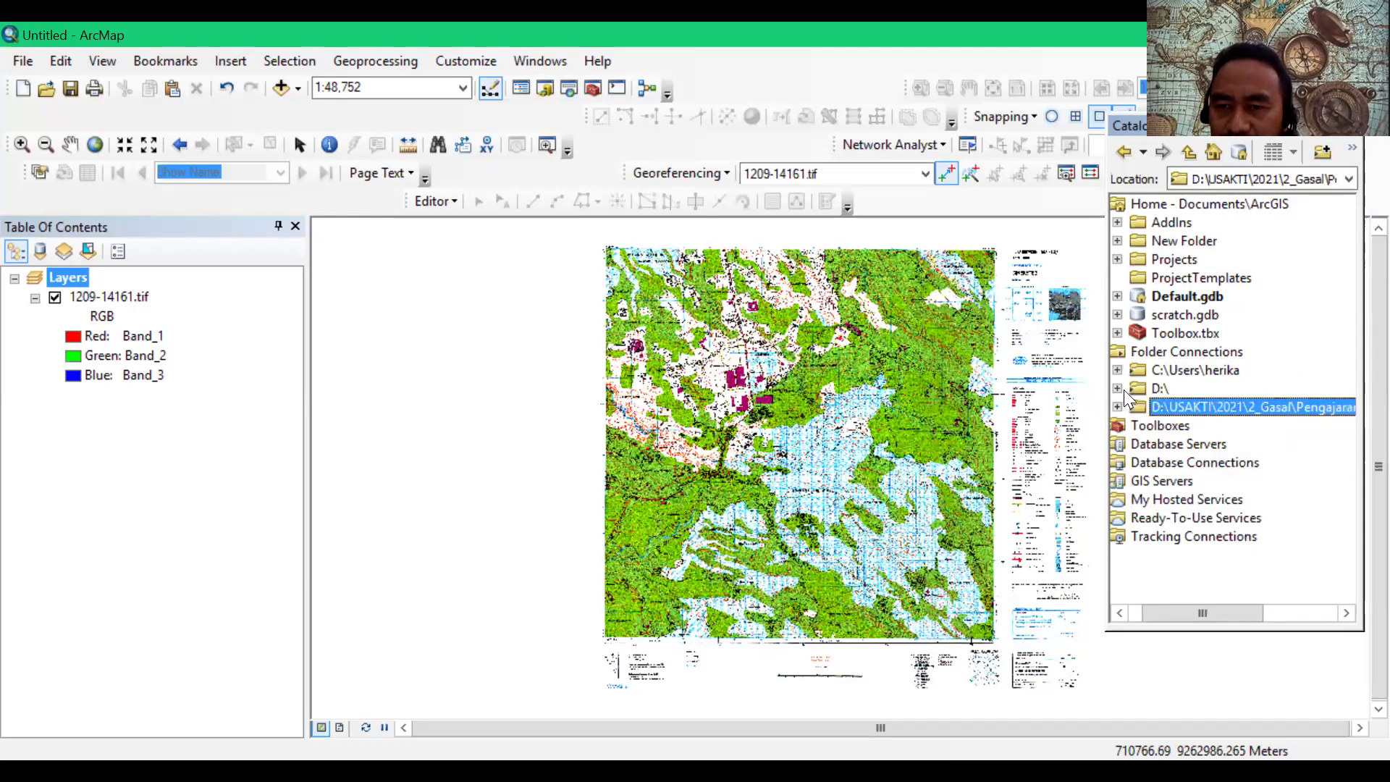
Step: Expand the D:\ connection through USAKTI, 2021, 2_Gasal and Pengajaran, and expand and select the 5_Aplikasi Komputer folder
left_click(1119, 388)
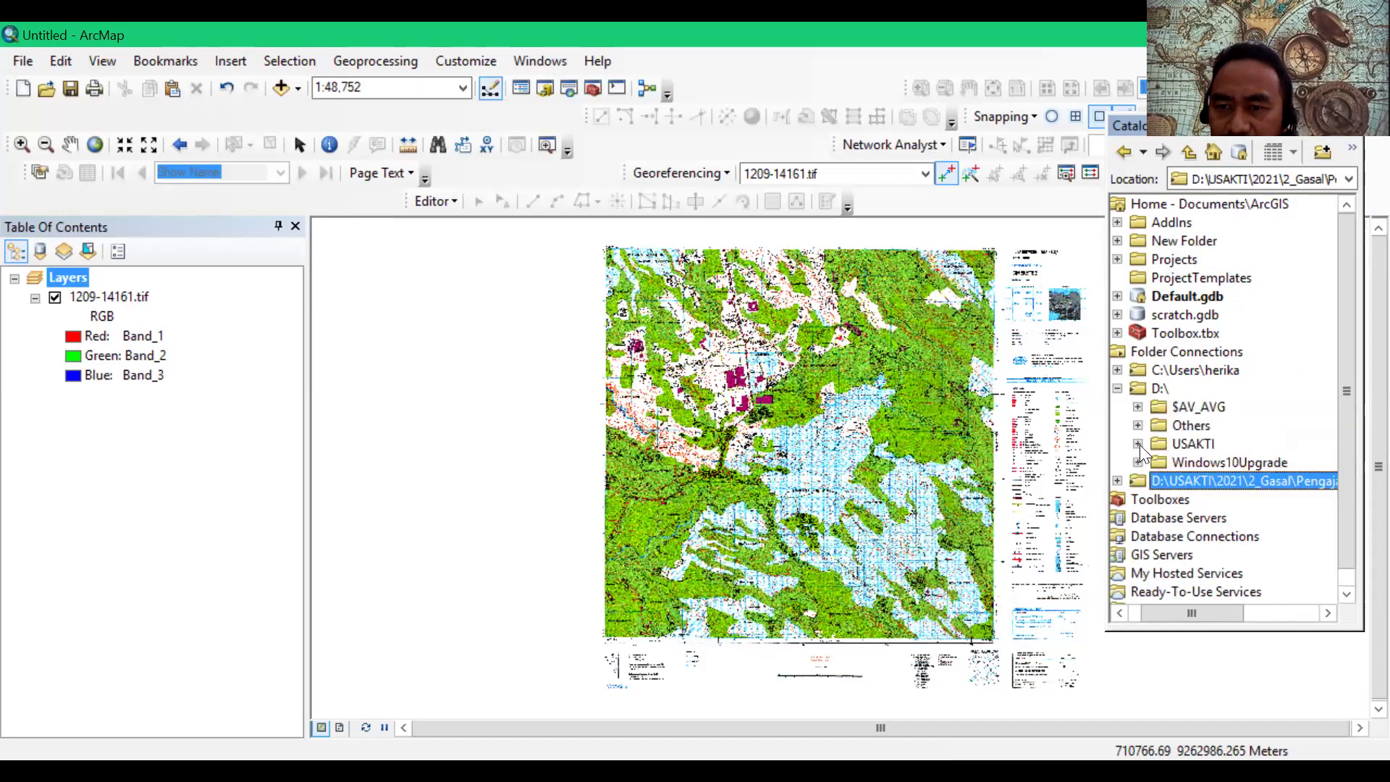
left_click(1138, 443)
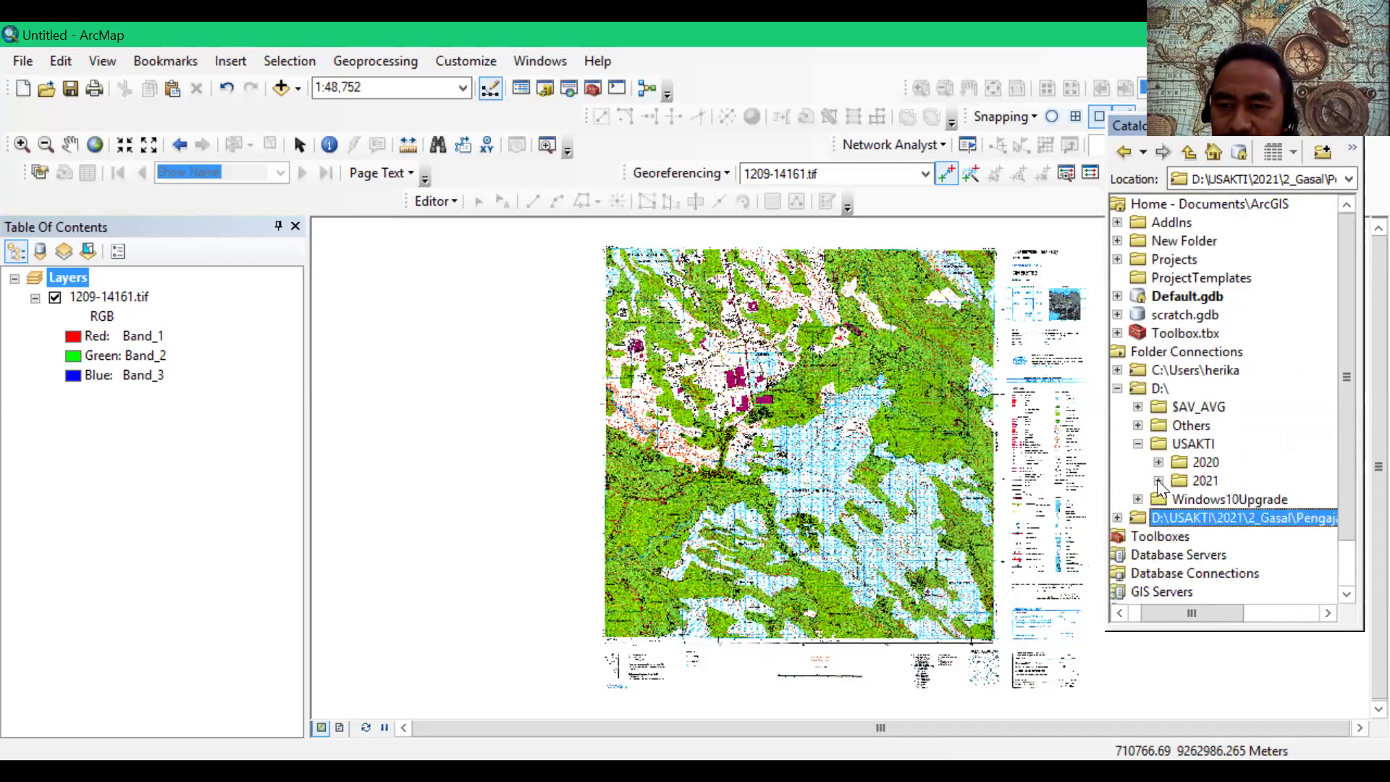
left_click(1158, 481)
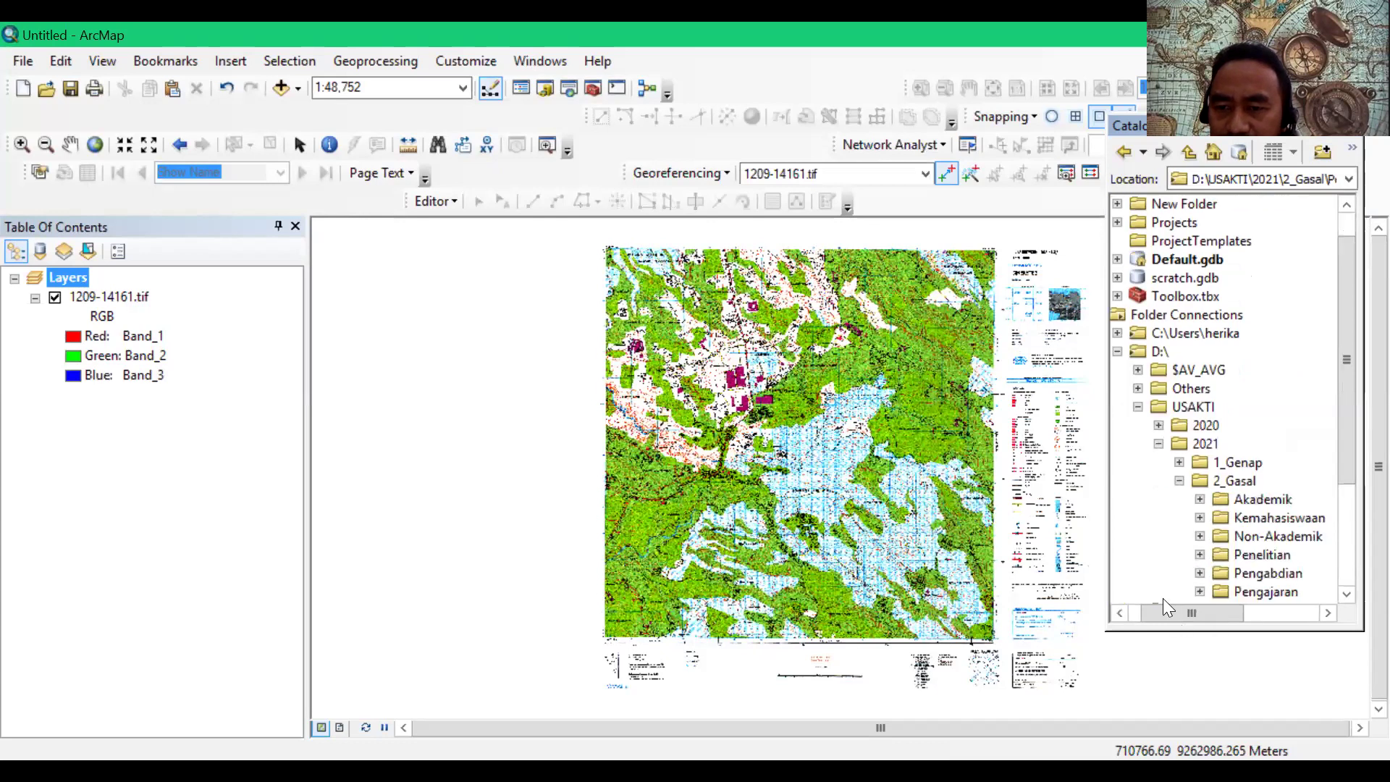
scroll(1163, 598, "right", 3)
scroll(1180, 611, "left", 3)
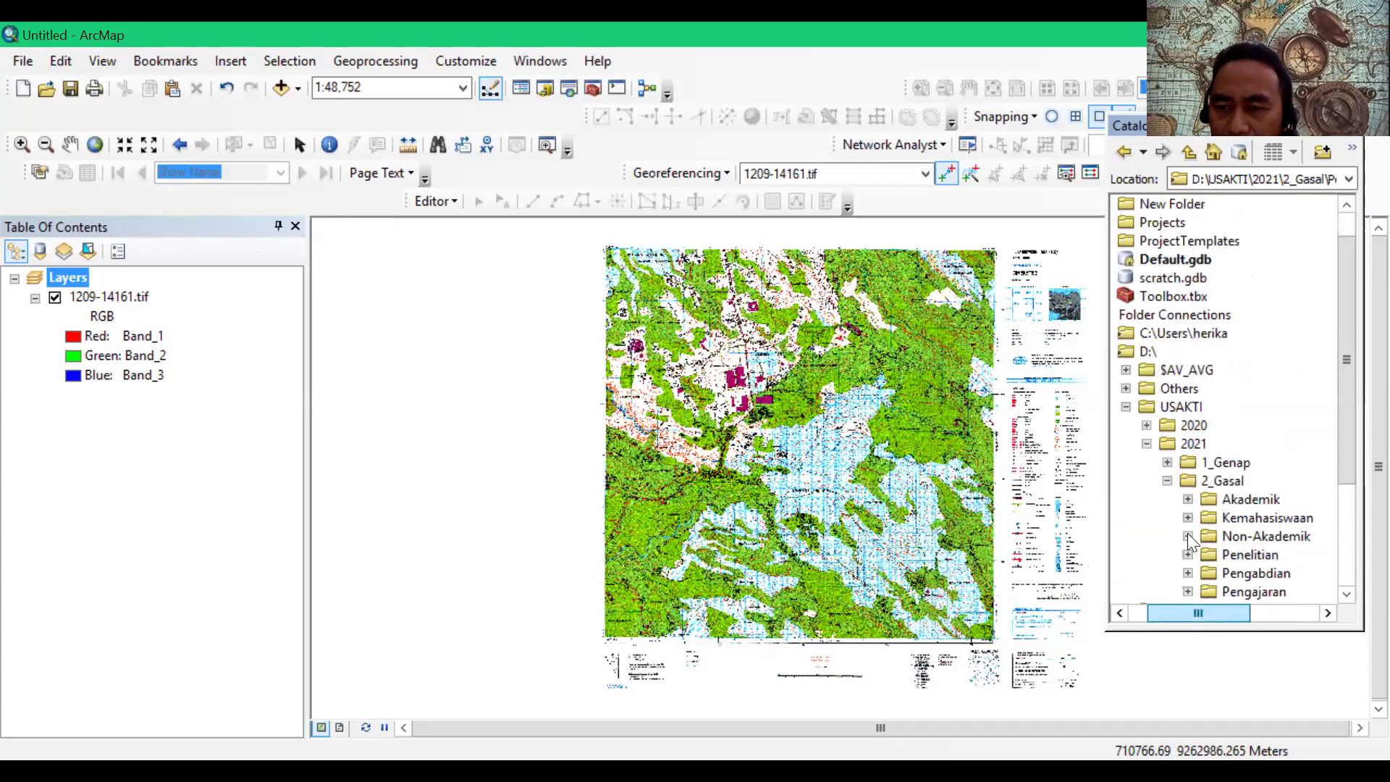
scroll(1193, 554, "down", 1)
left_click(1188, 535)
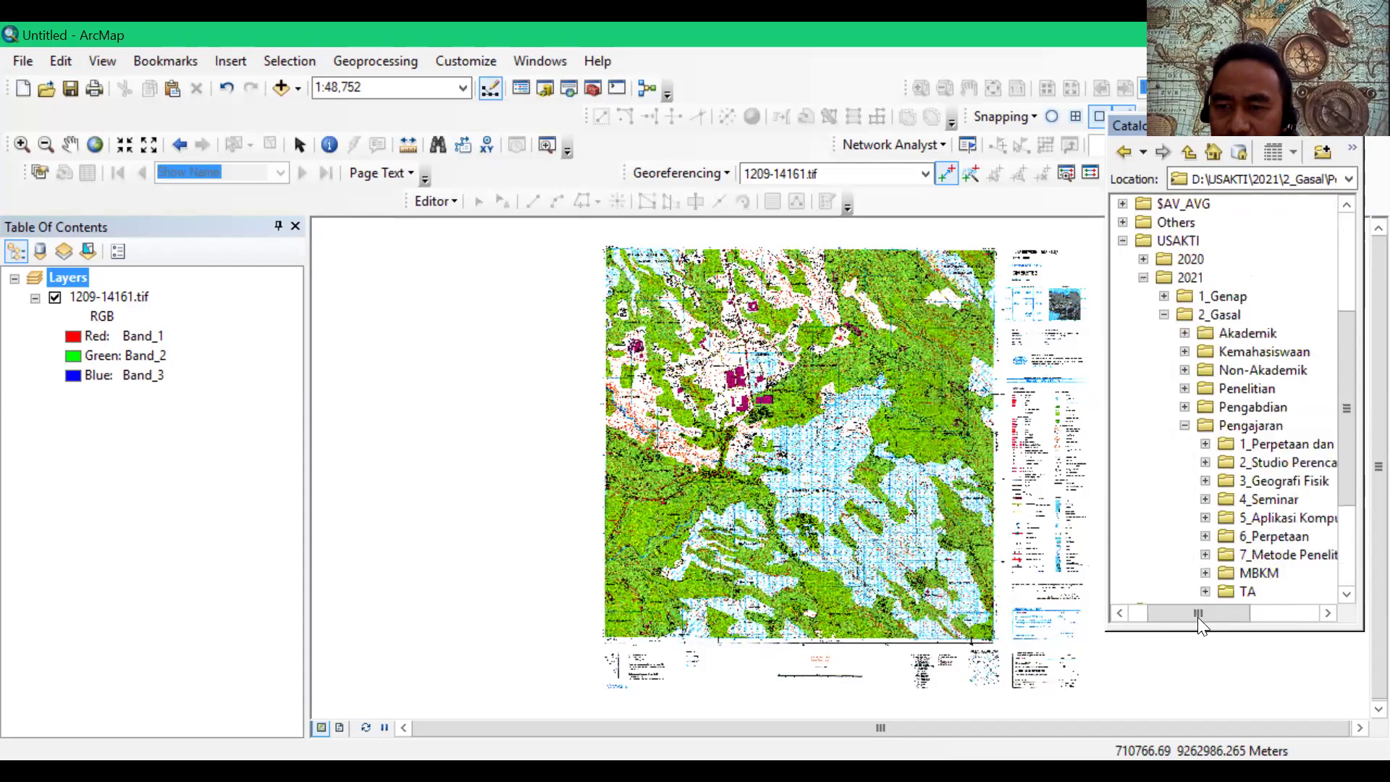
scroll(1188, 522, "right", 2)
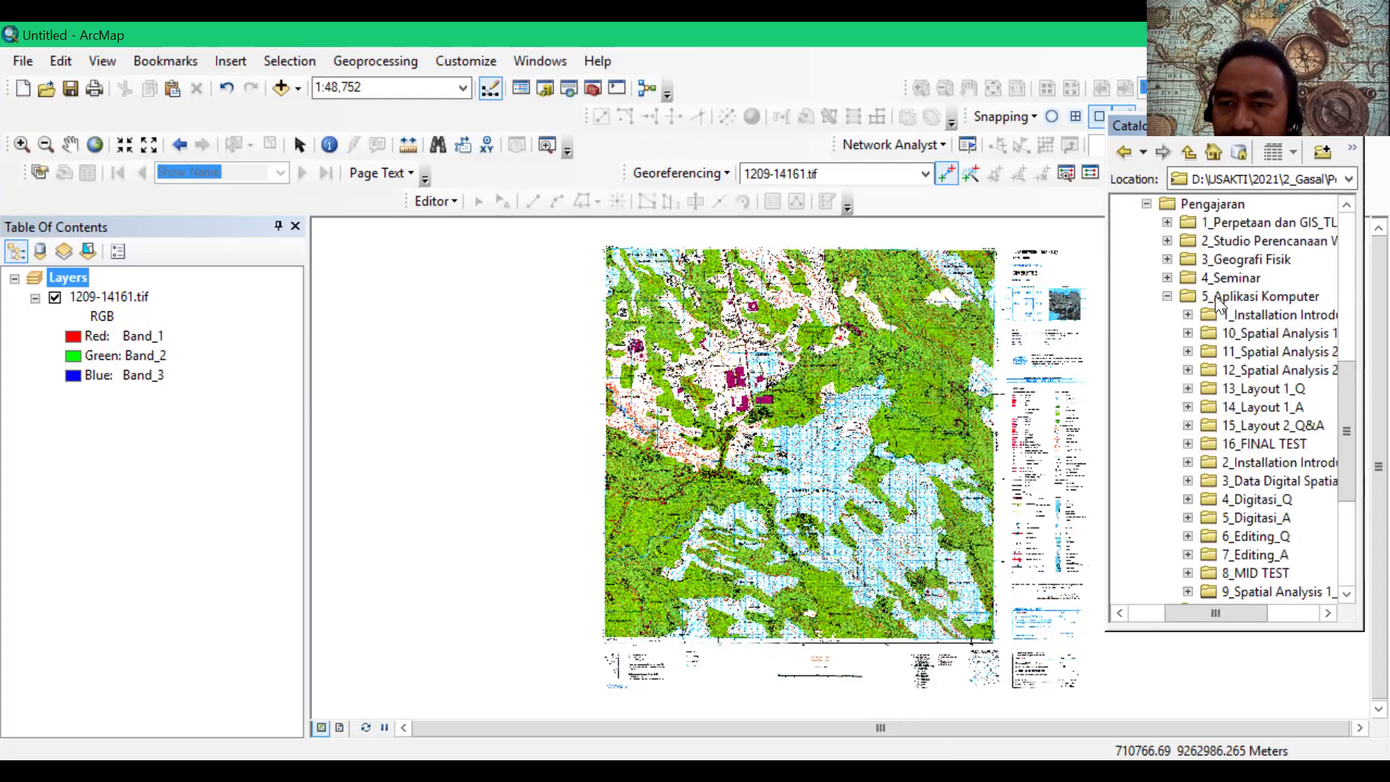
left_click(1215, 295)
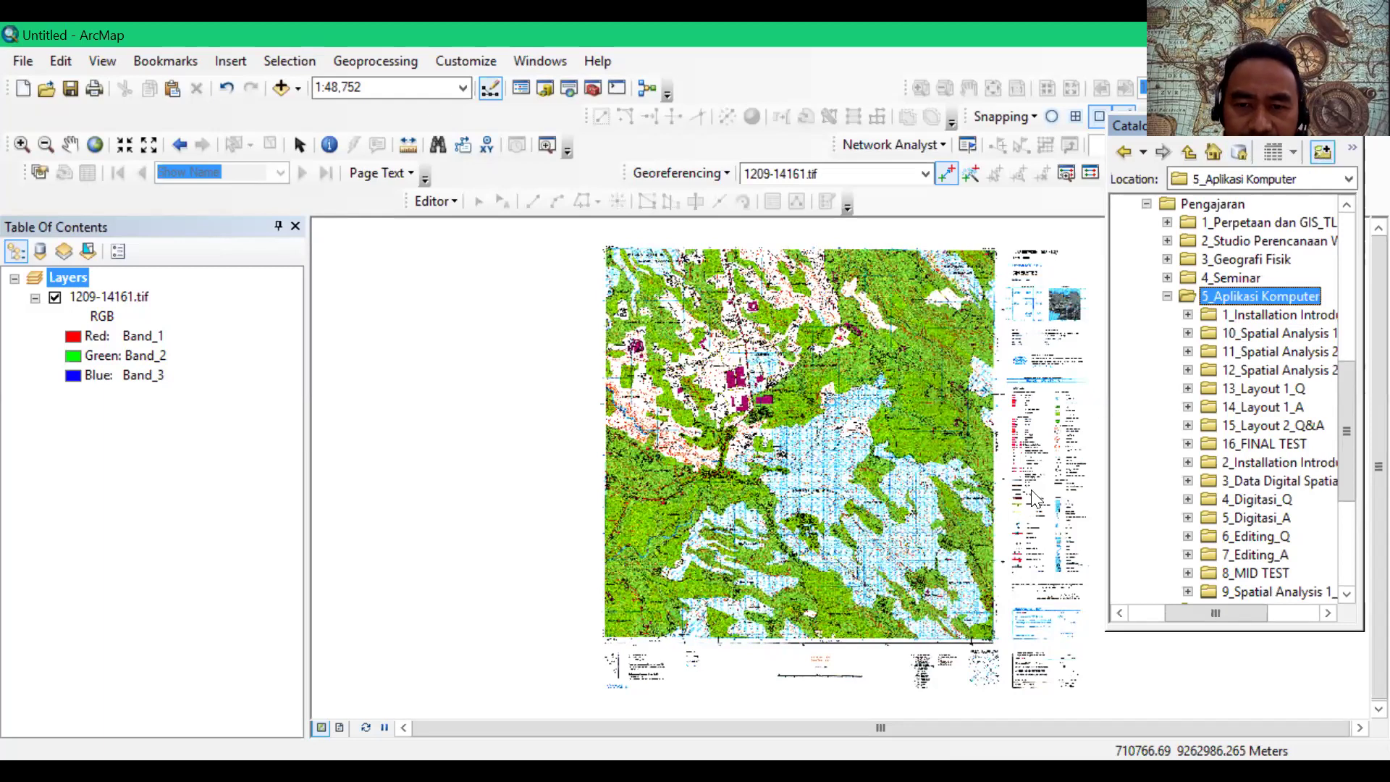
Step: Look through the folders offered in the Connect To Folder dialog and close it without adding a connection
scroll(1013, 550, "down", 2)
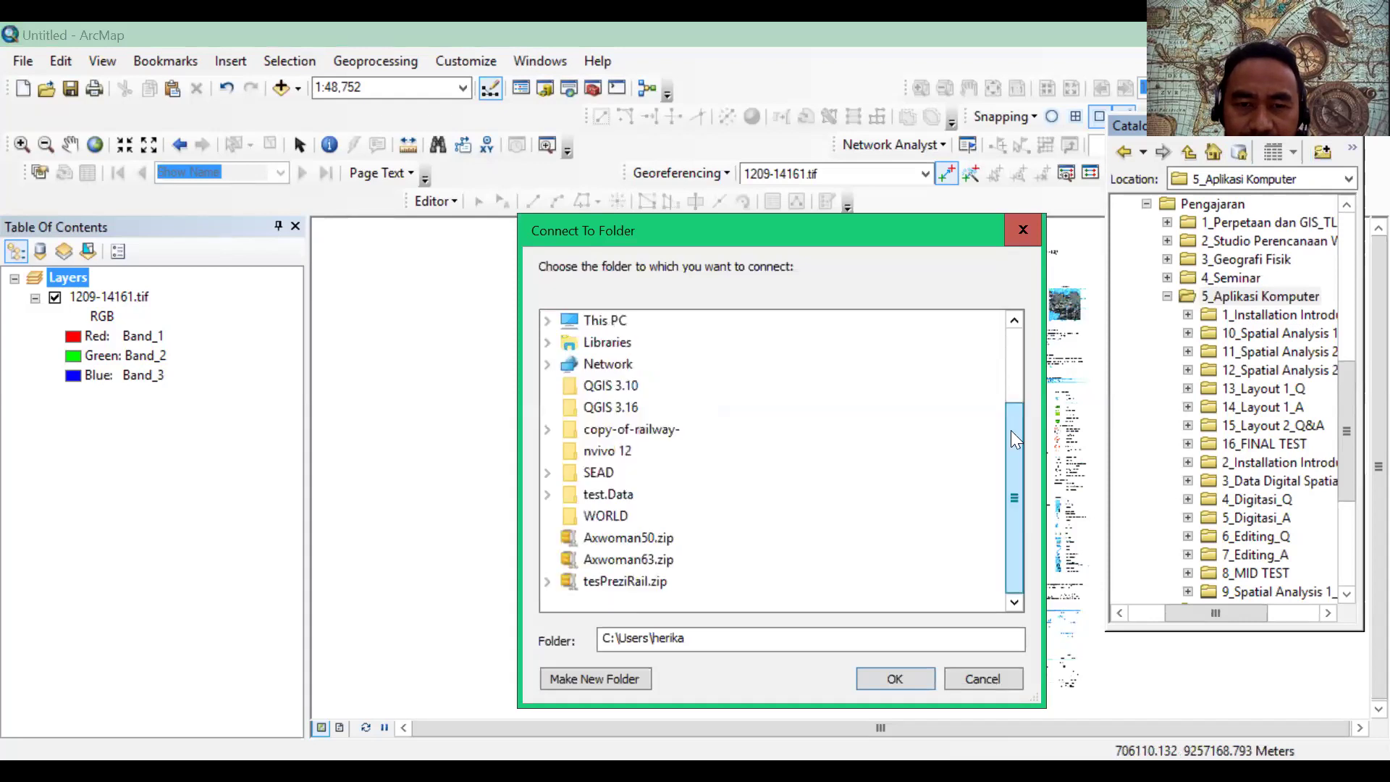
scroll(963, 547, "up", 2)
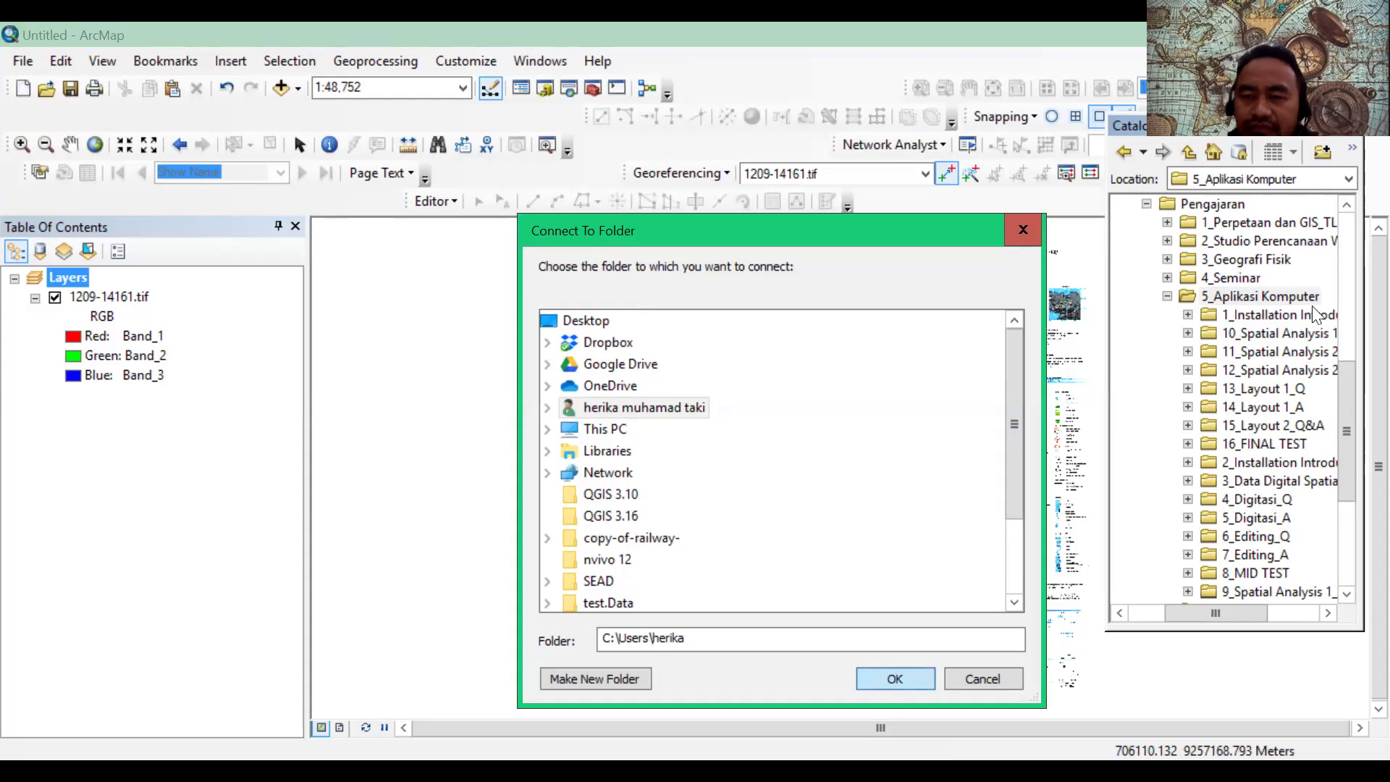
key("Escape")
Step: Collapse the Pengajaran and USAKTI folders under the D:\ connection
left_click(1142, 205)
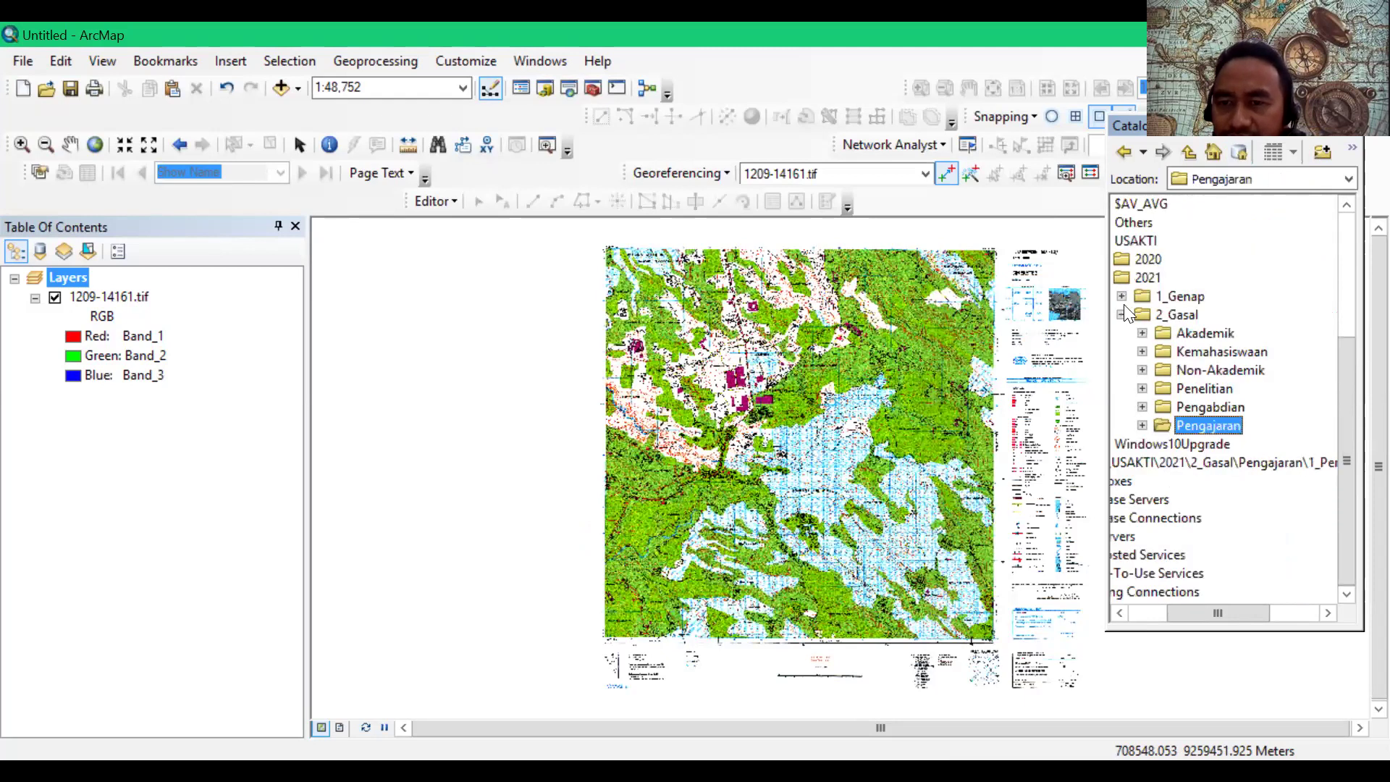
left_click_drag(1223, 609, 1193, 605)
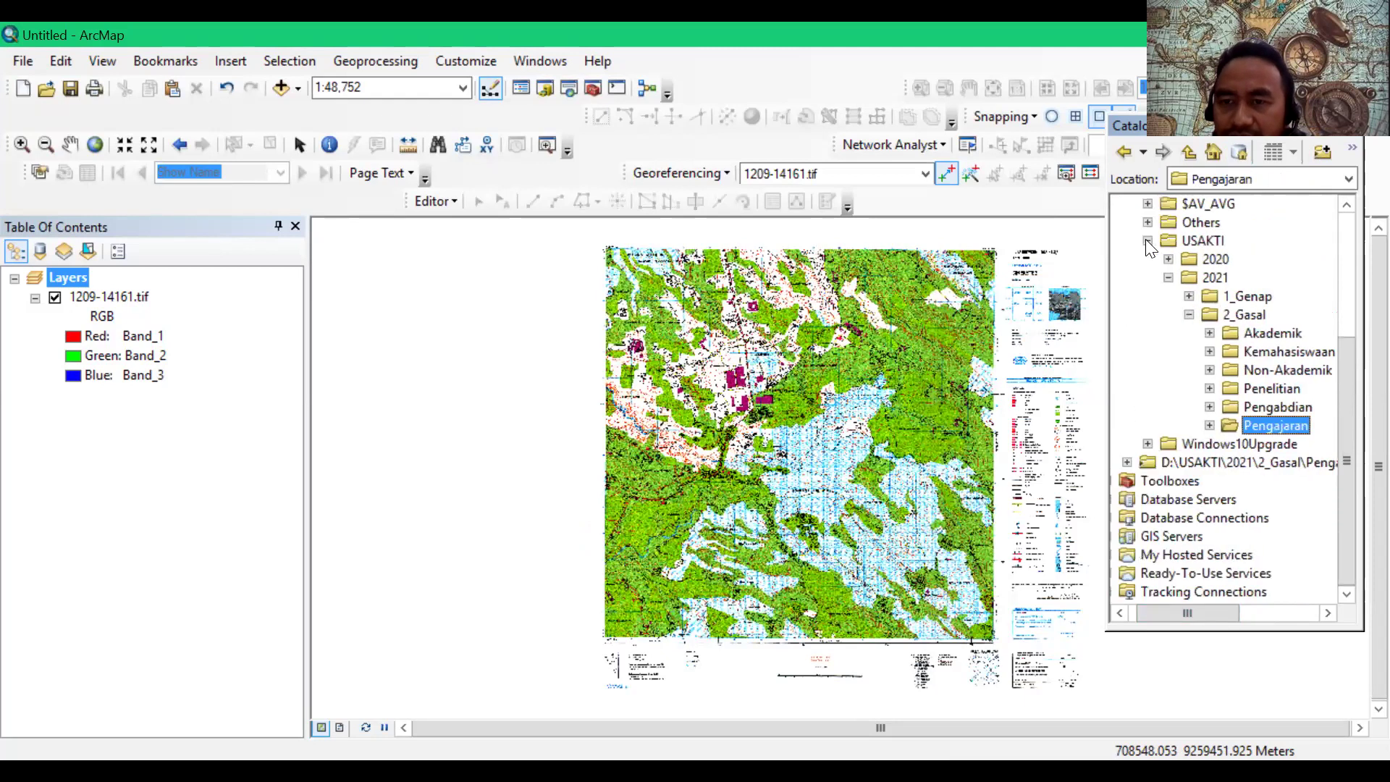
left_click(1147, 241)
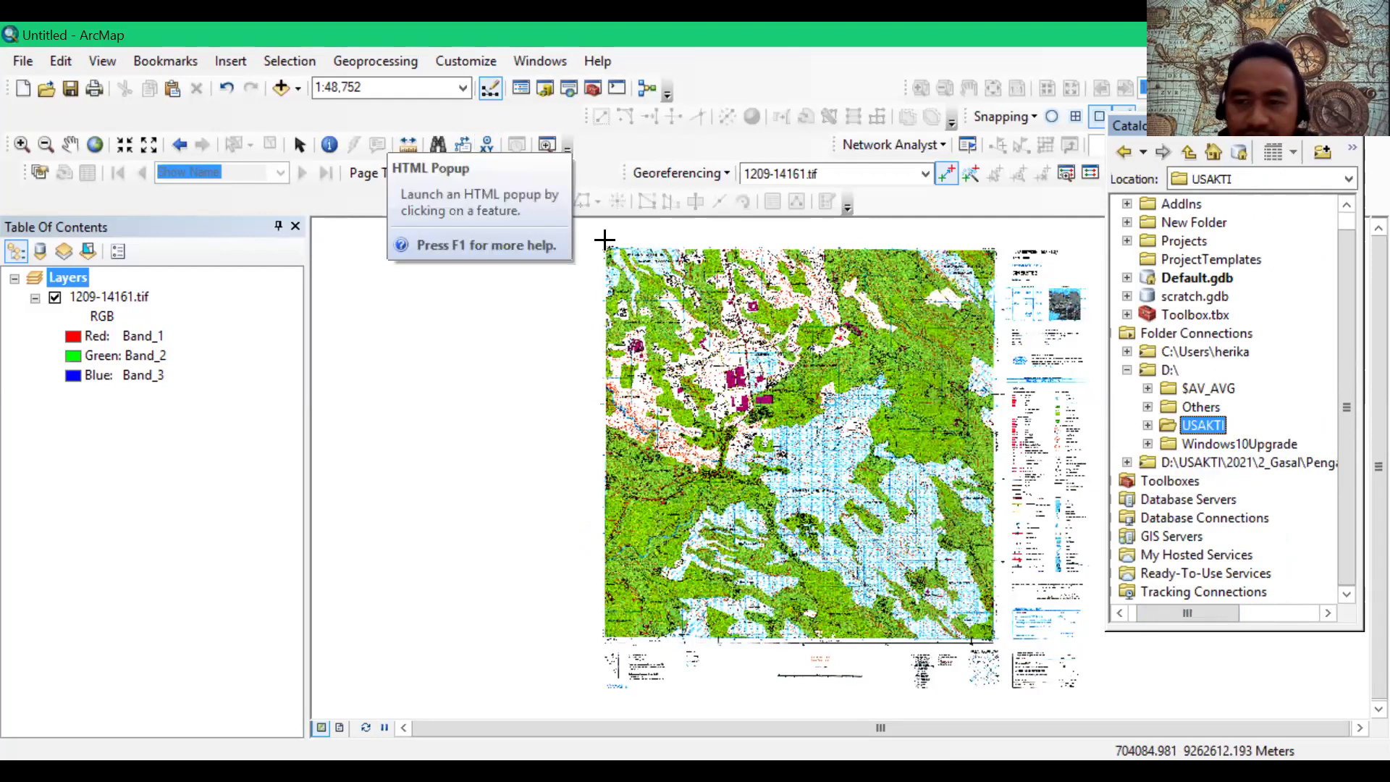
Step: Expand USAKTI and its Pengajaran folder again, and open the 5_Digitasi_A folder inside 5_Aplikasi Komputer
double_click(1165, 425)
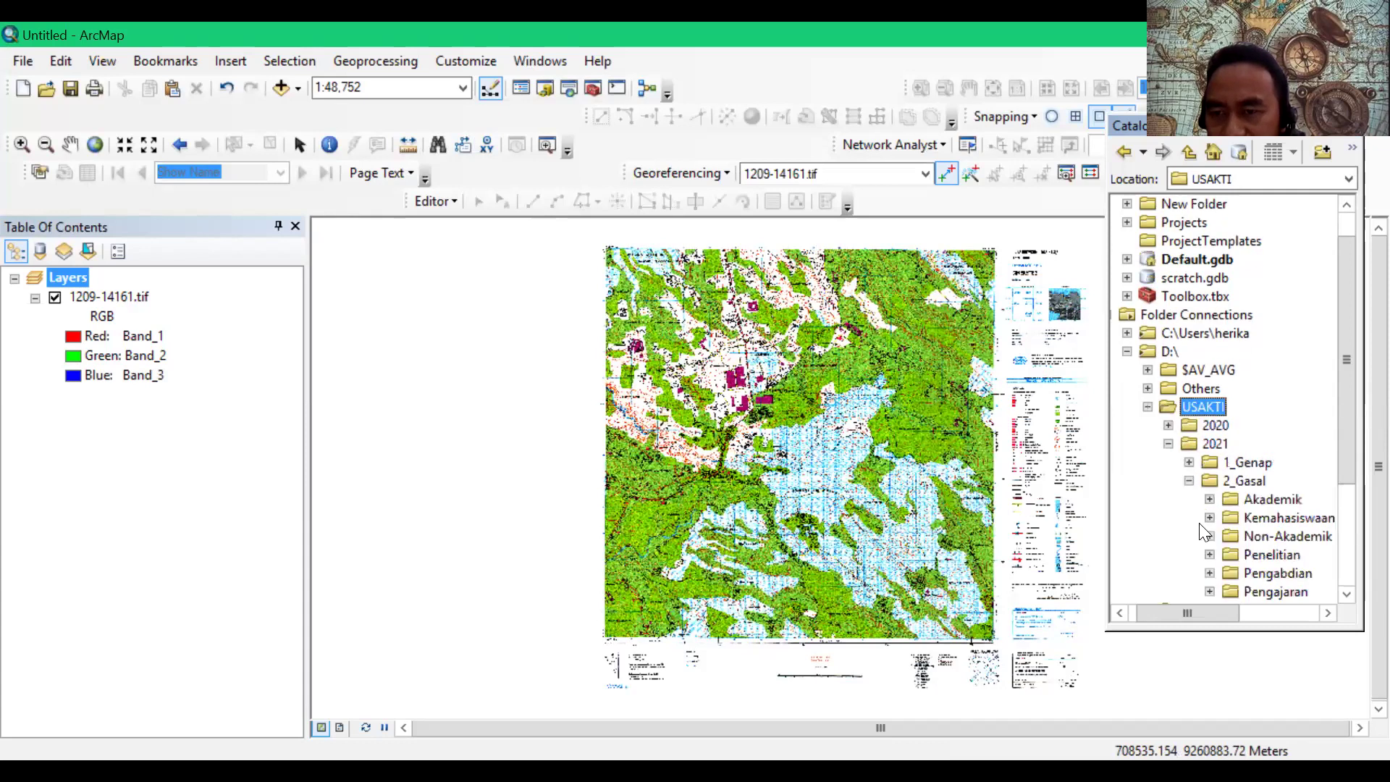
scroll(1227, 572, "down", 2)
left_click_drag(1224, 614, 1265, 615)
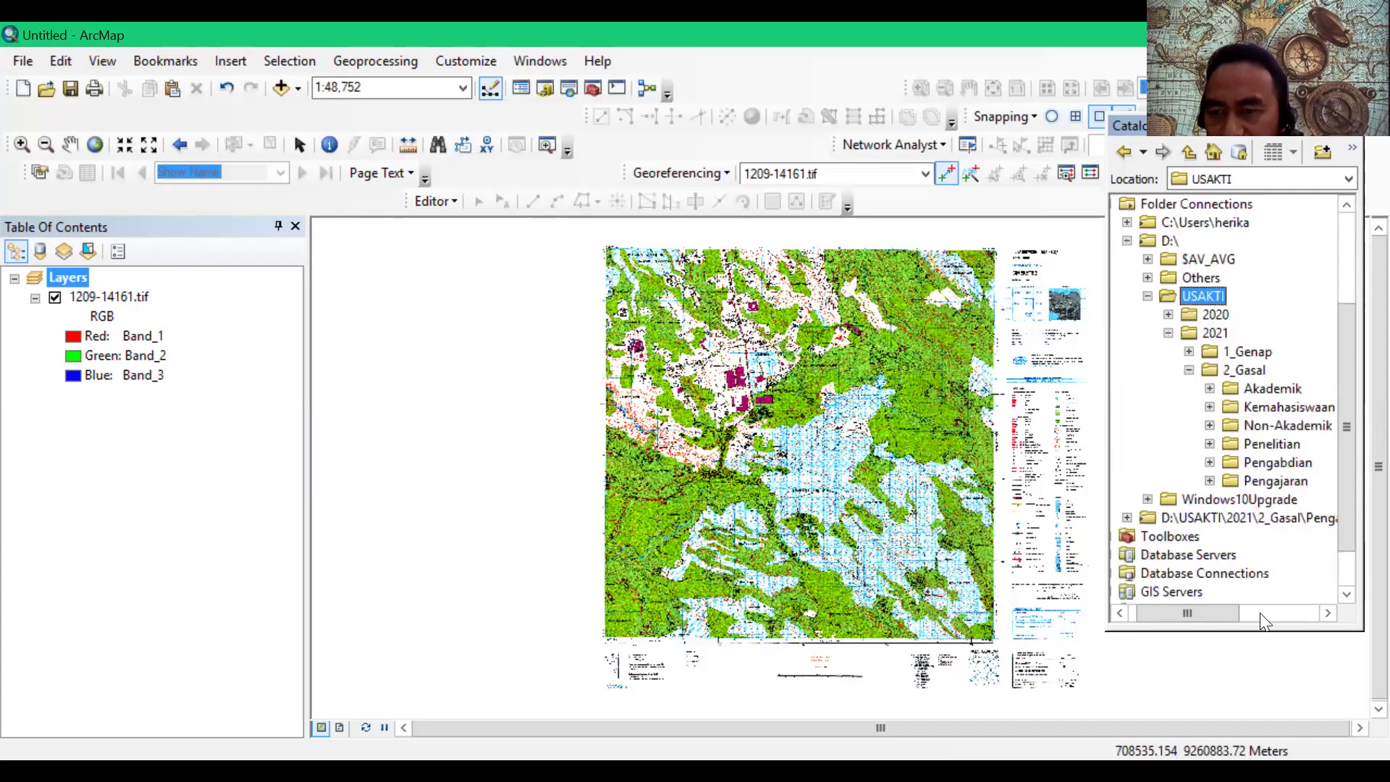
double_click(1207, 484)
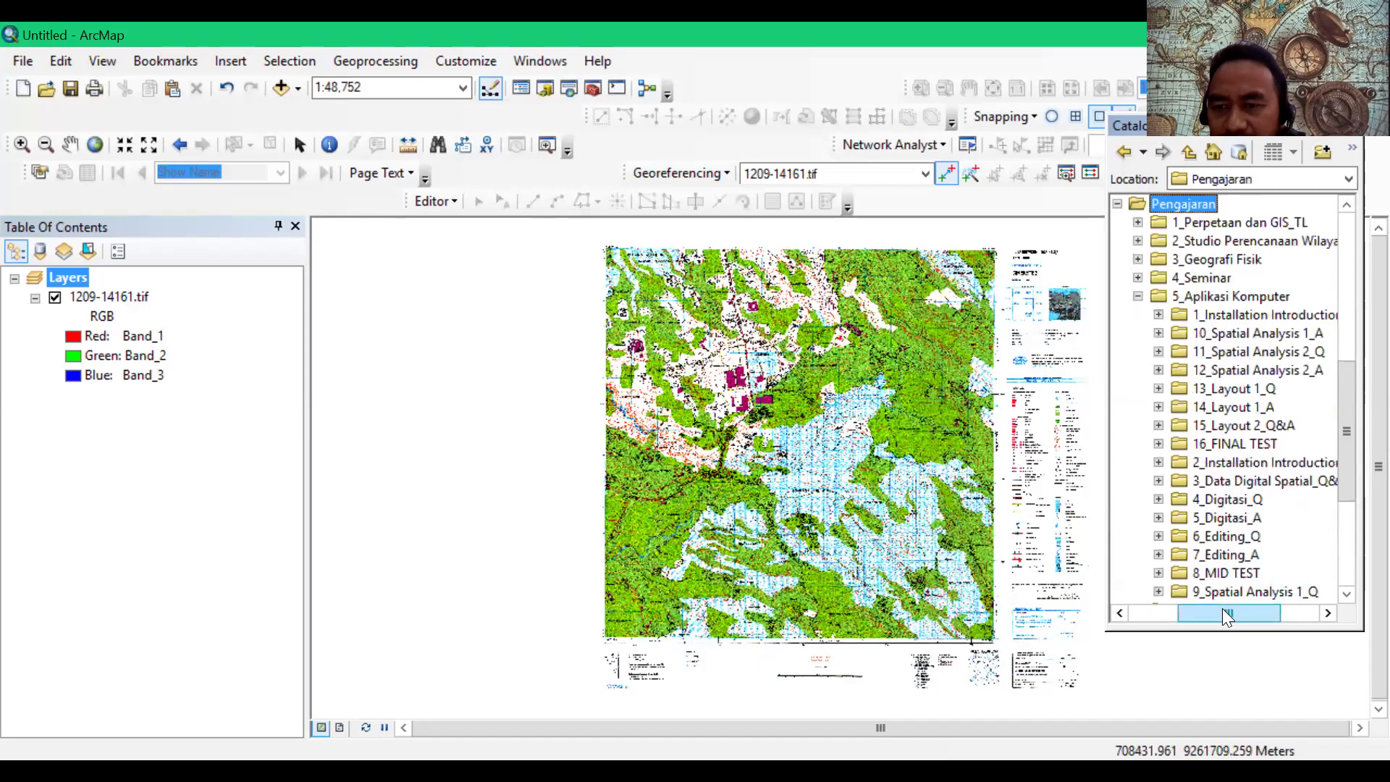
double_click(1230, 516)
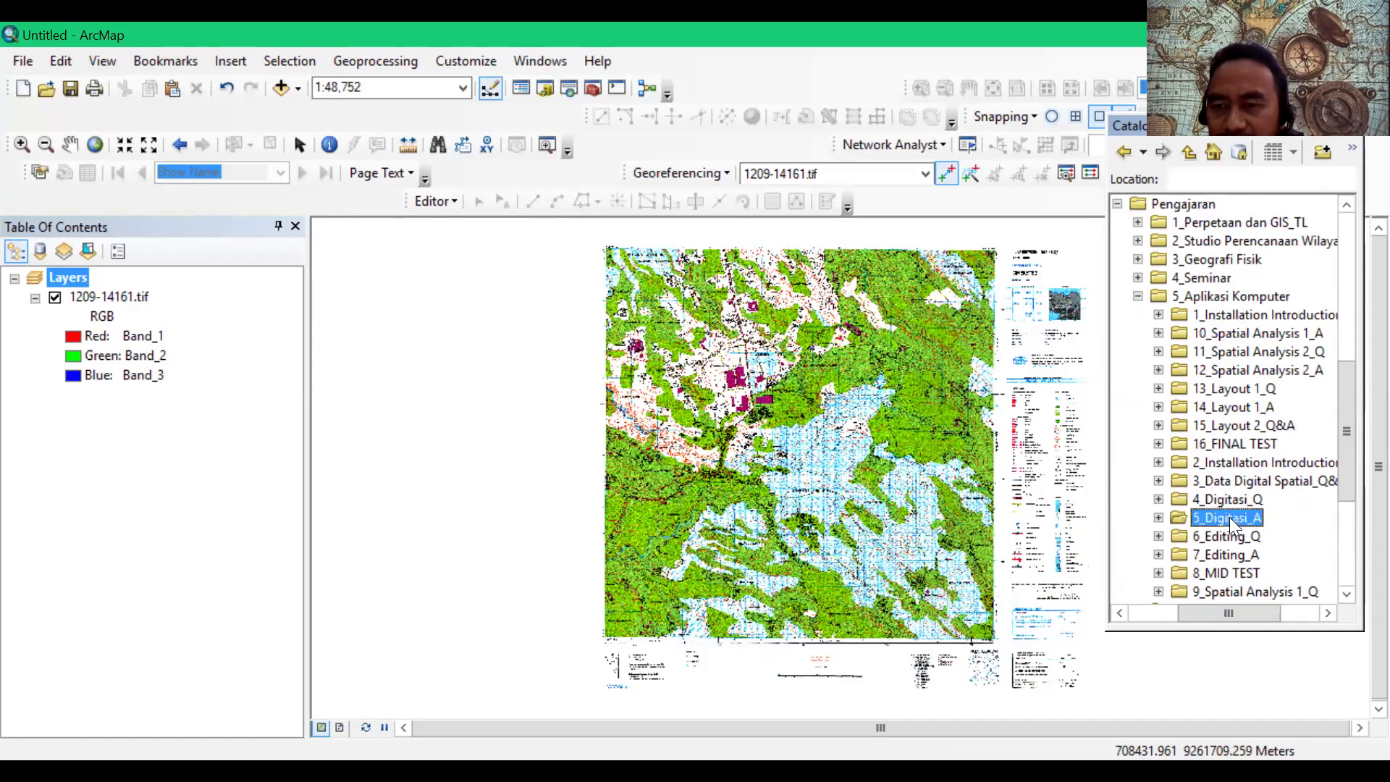
left_click_drag(1221, 614, 1231, 613)
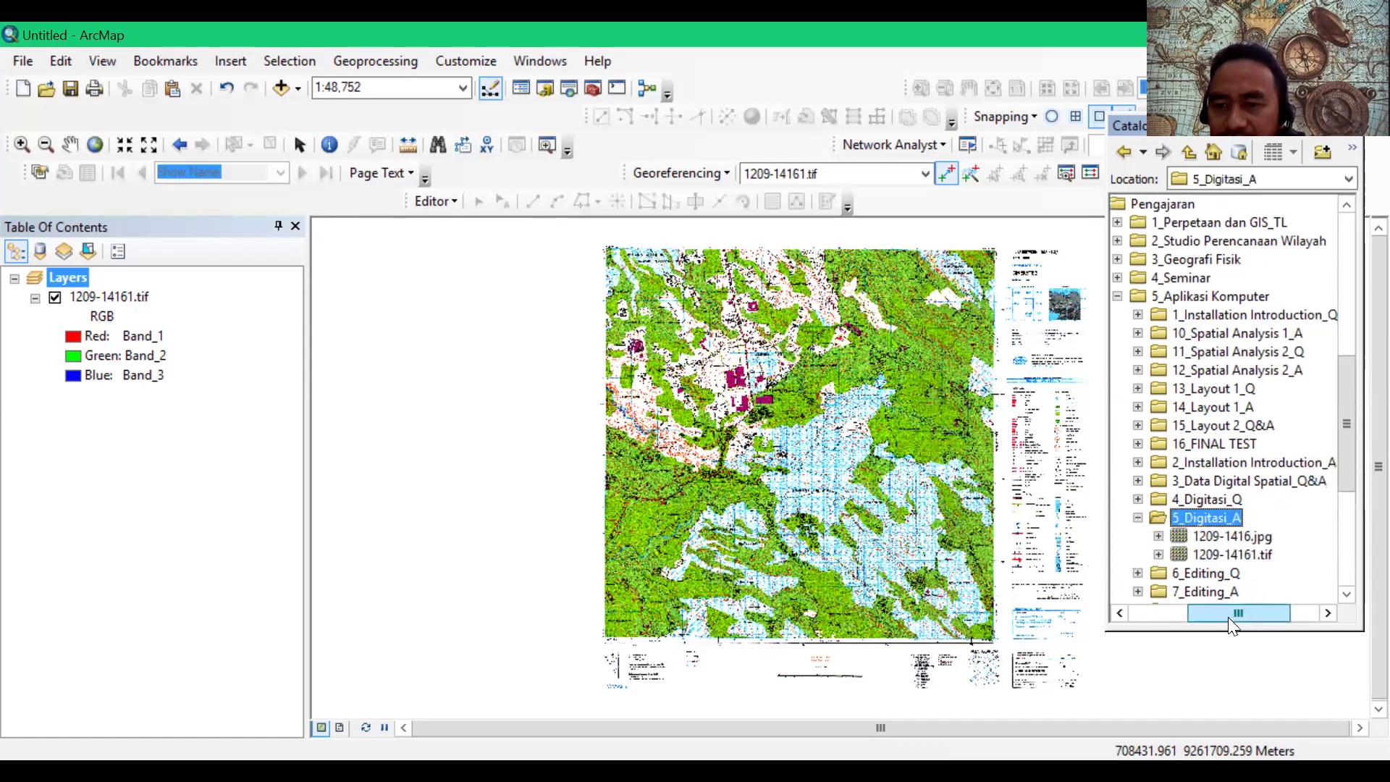
Step: Create a new shapefile named Point with the Point feature type in the 5_Digitasi_A folder
left_click(1344, 501)
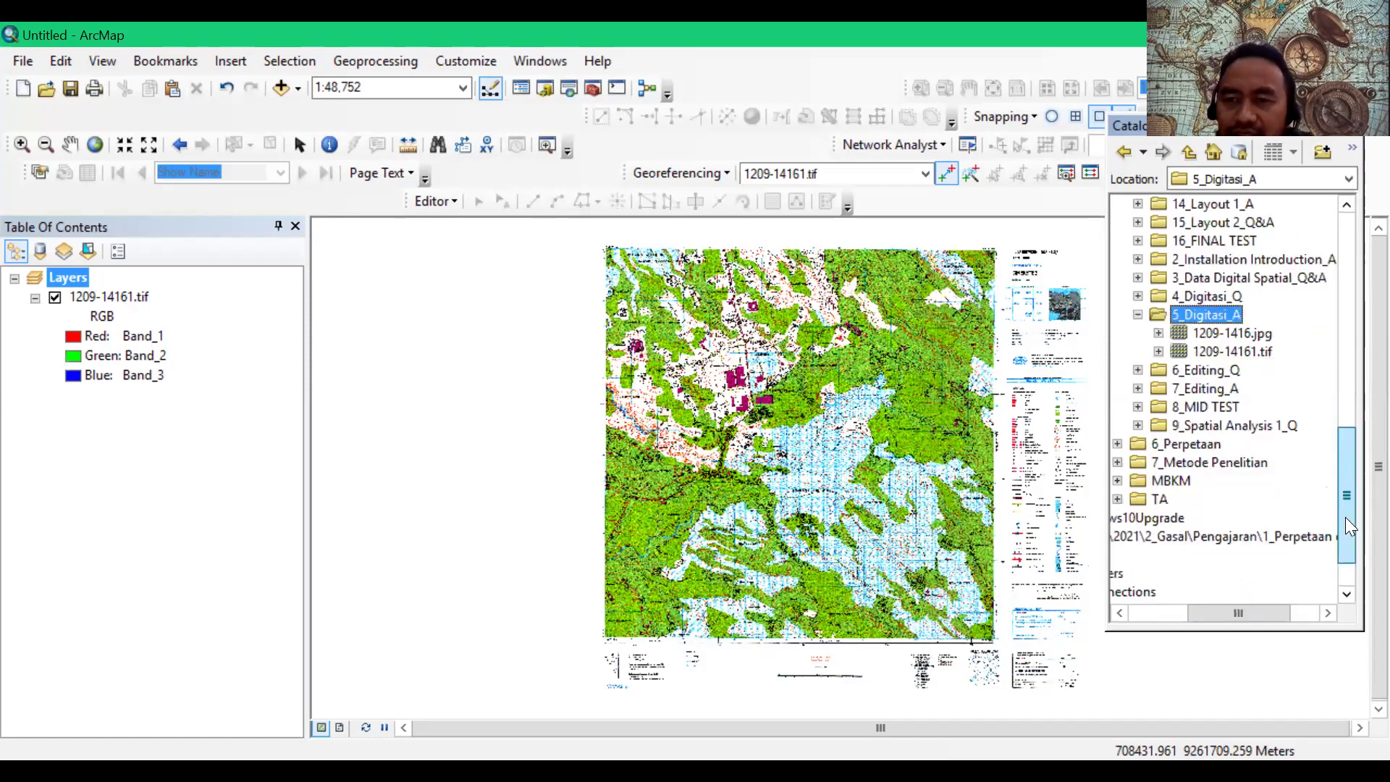
scroll(1199, 283, "down", 1)
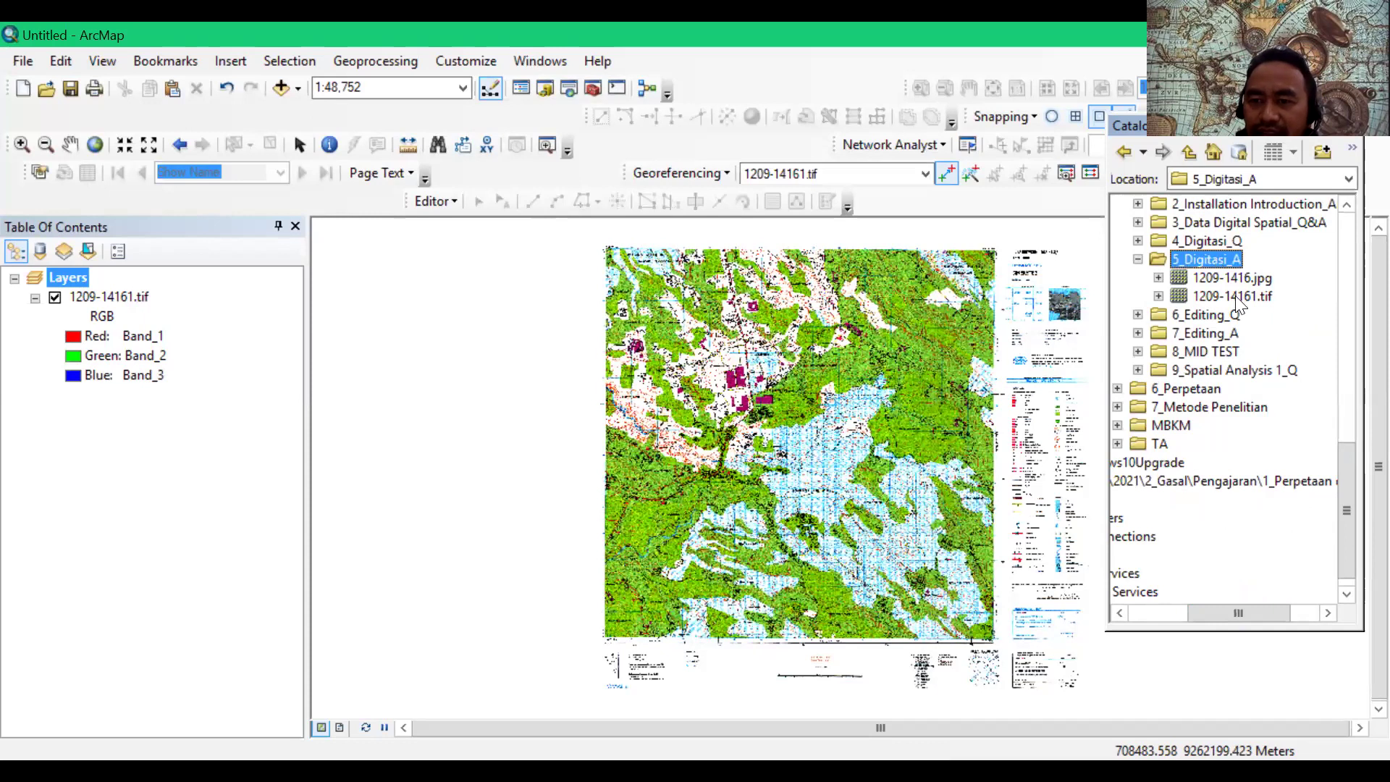
right_click(1215, 259)
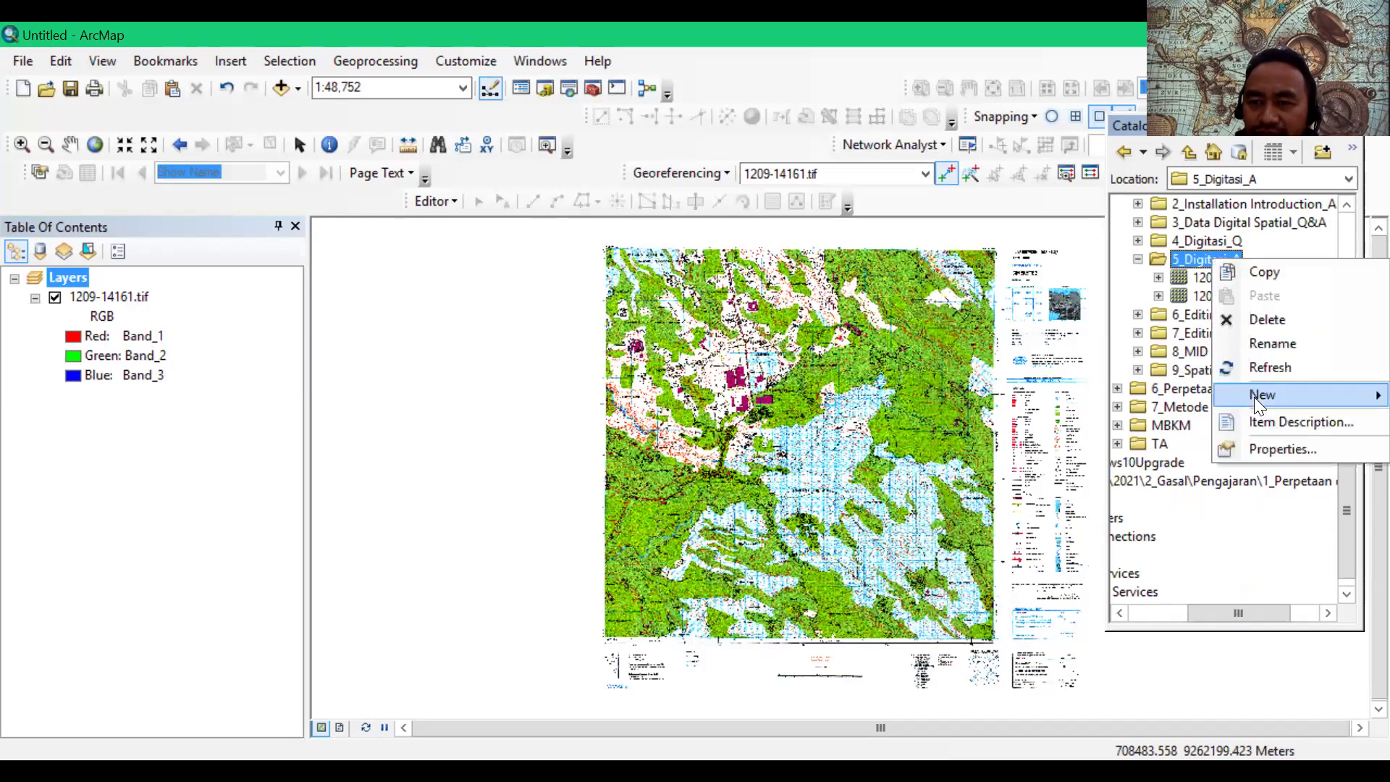
mouse_move(1263, 395)
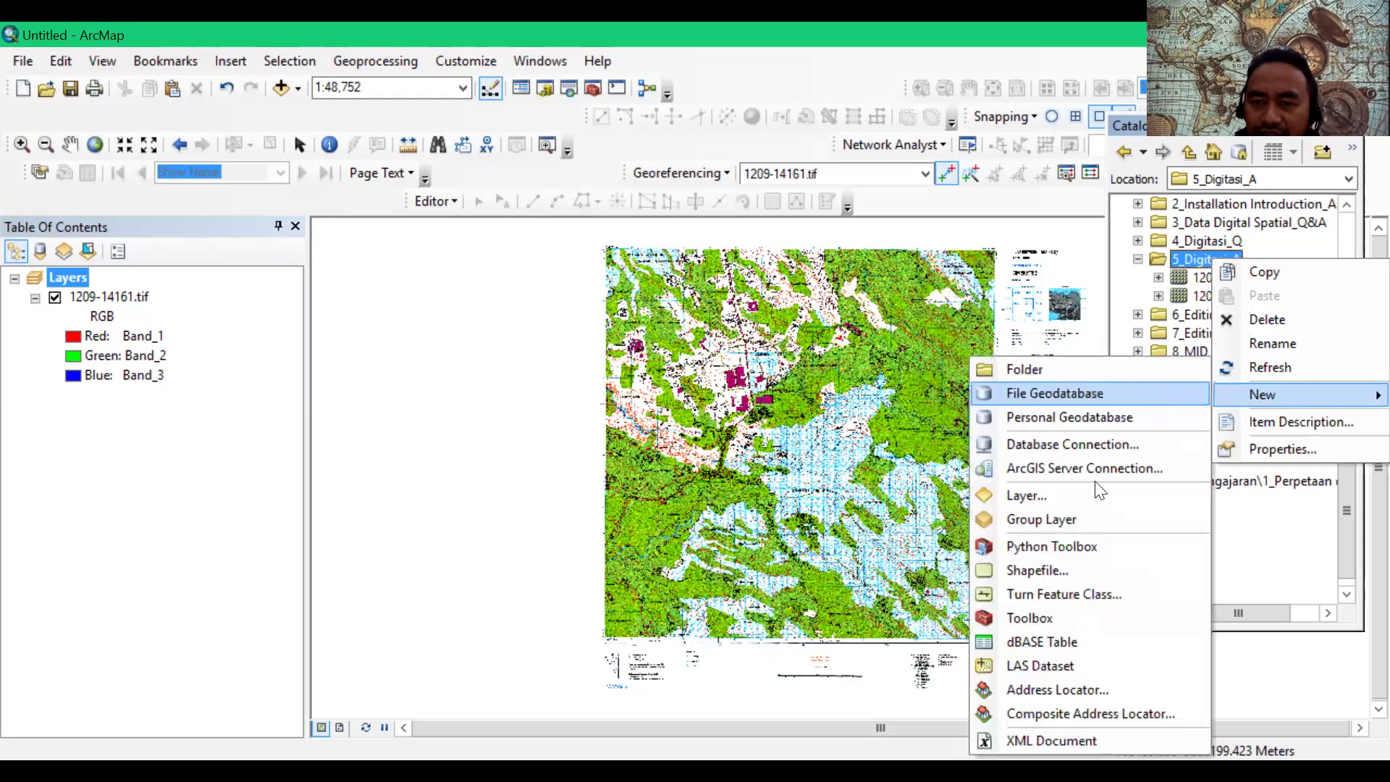
left_click(1074, 574)
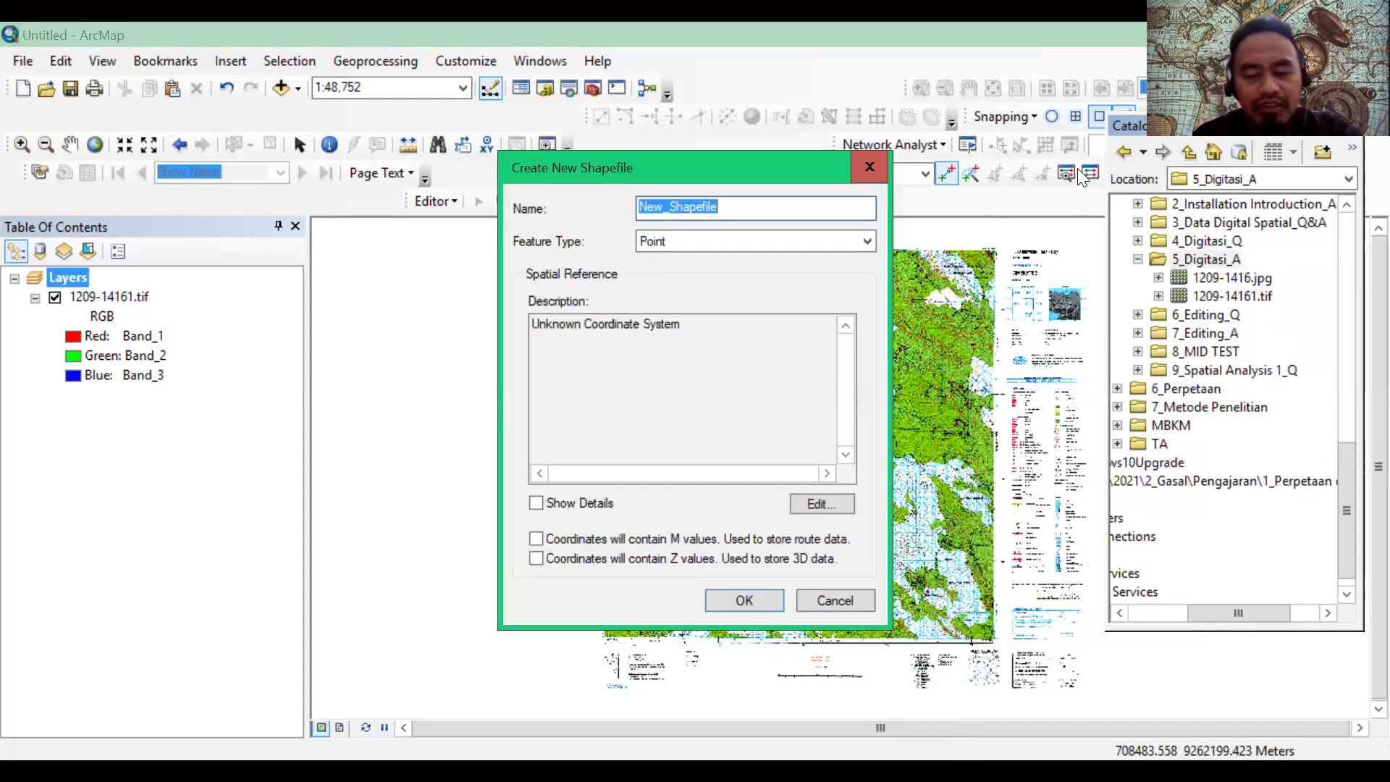
type("Point")
left_click(773, 246)
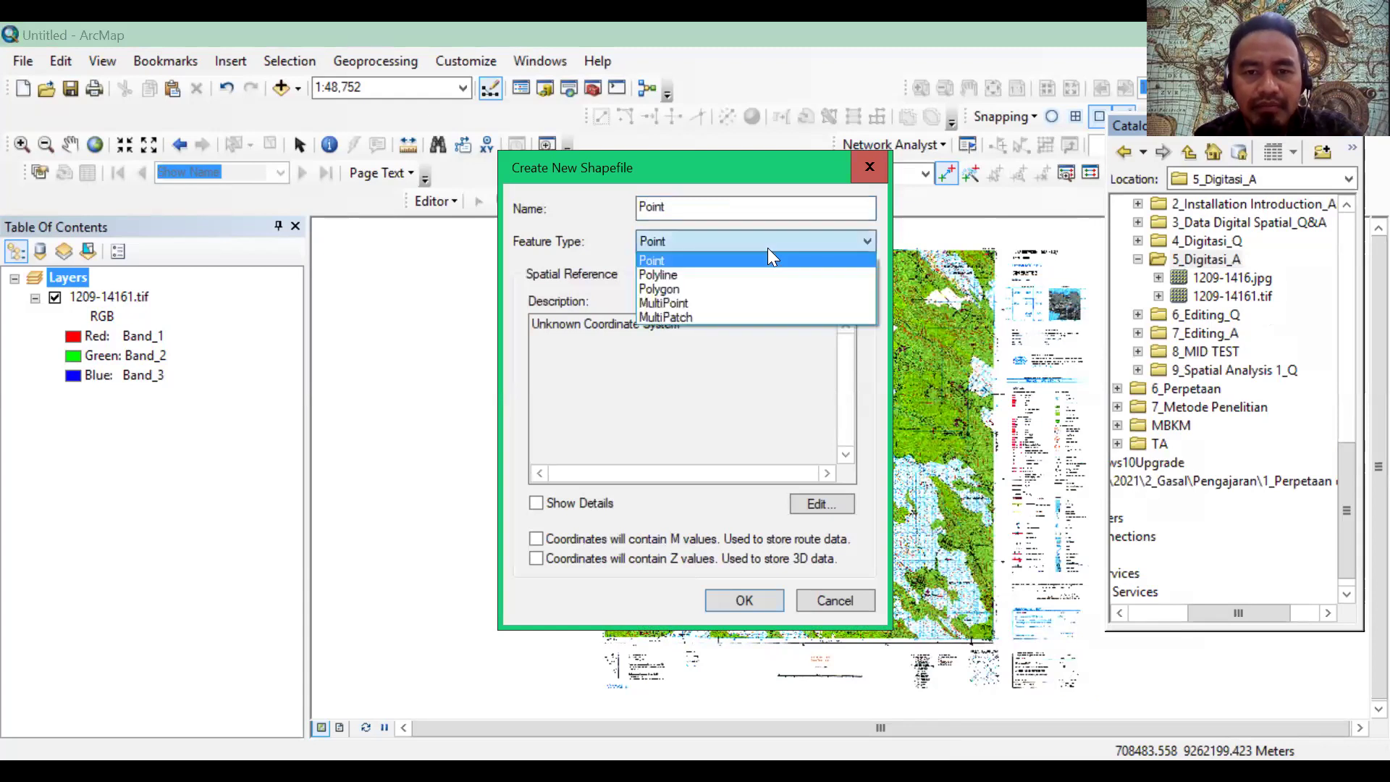
left_click(726, 354)
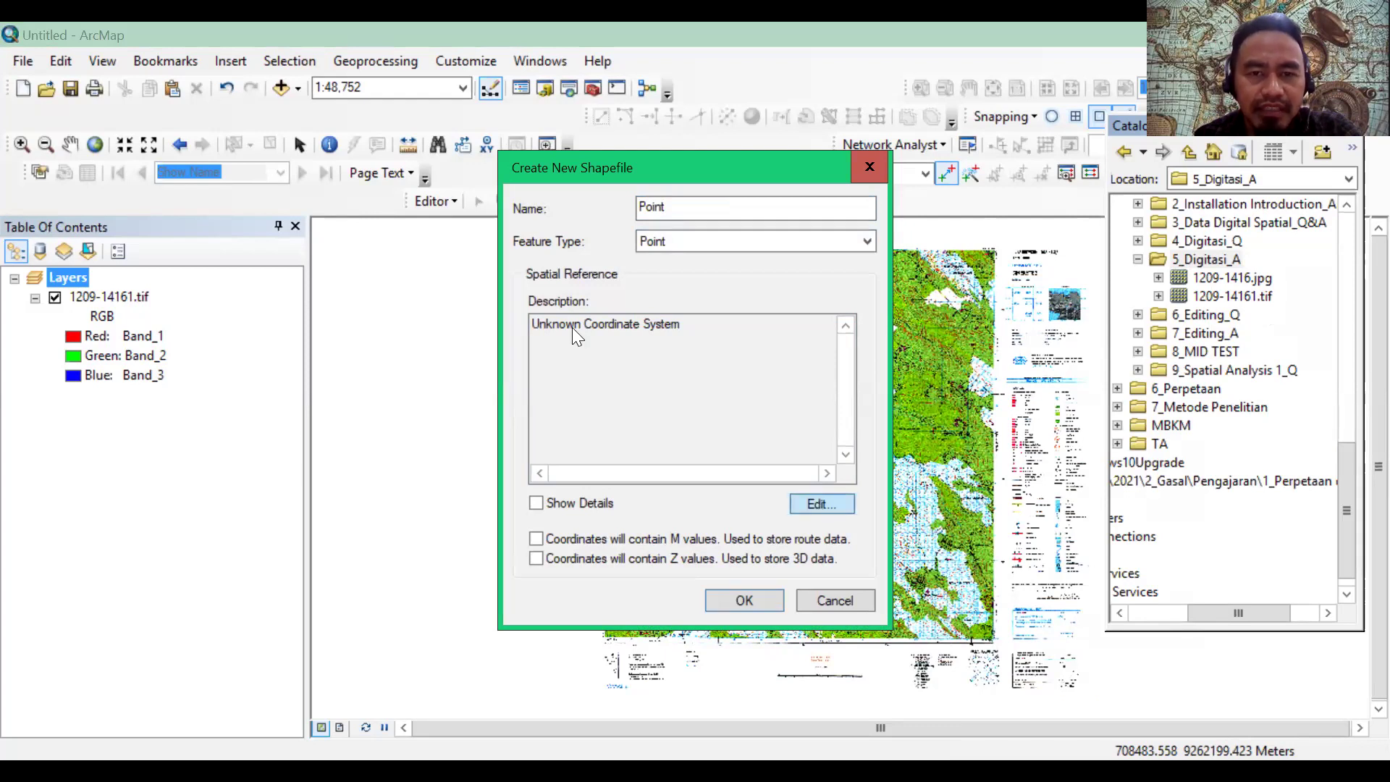
left_click(840, 671)
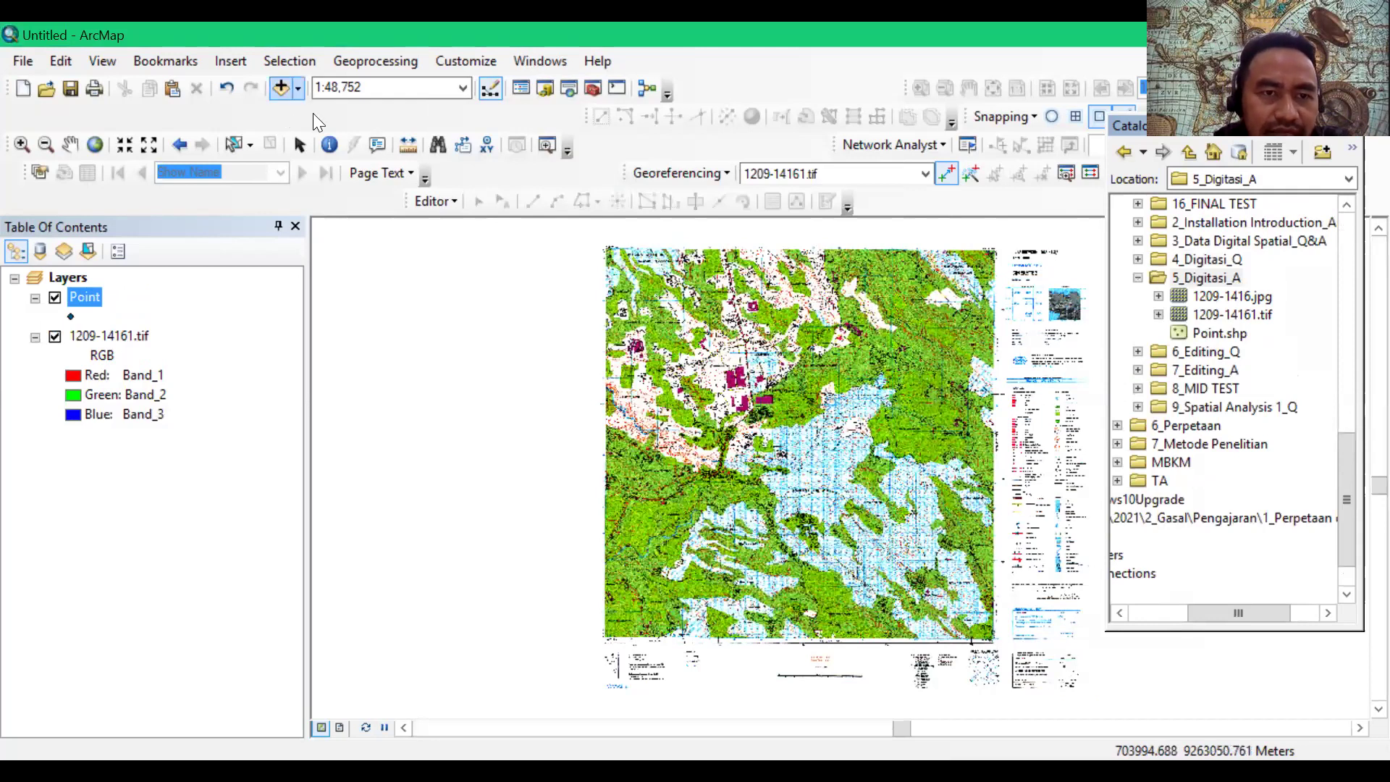
Step: Browse the Add Data dialog from D:\ through USAKTI, 2_Gasal, Pengajaran and 5_Aplikasi Komputer to 5_Digitasi_A, and close it without adding data
left_click(298, 87)
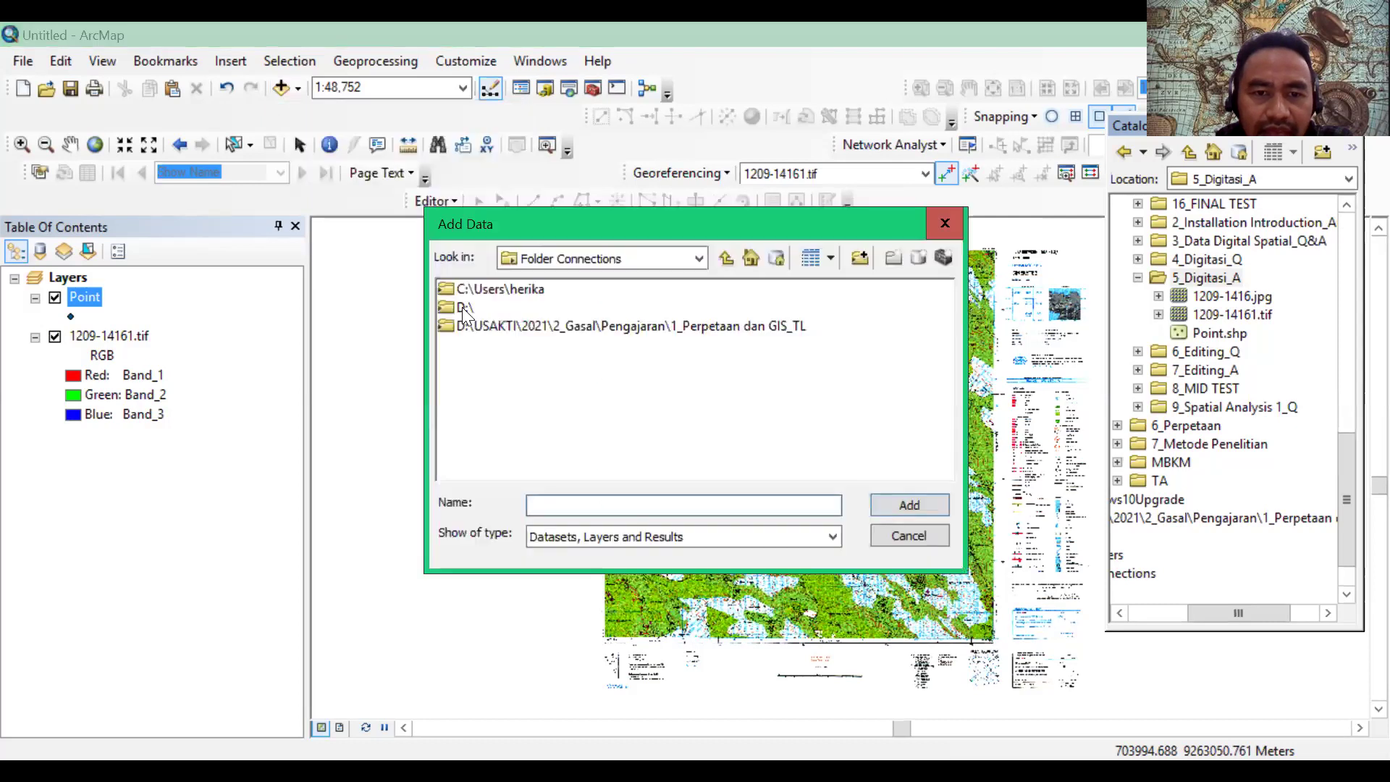
double_click(462, 307)
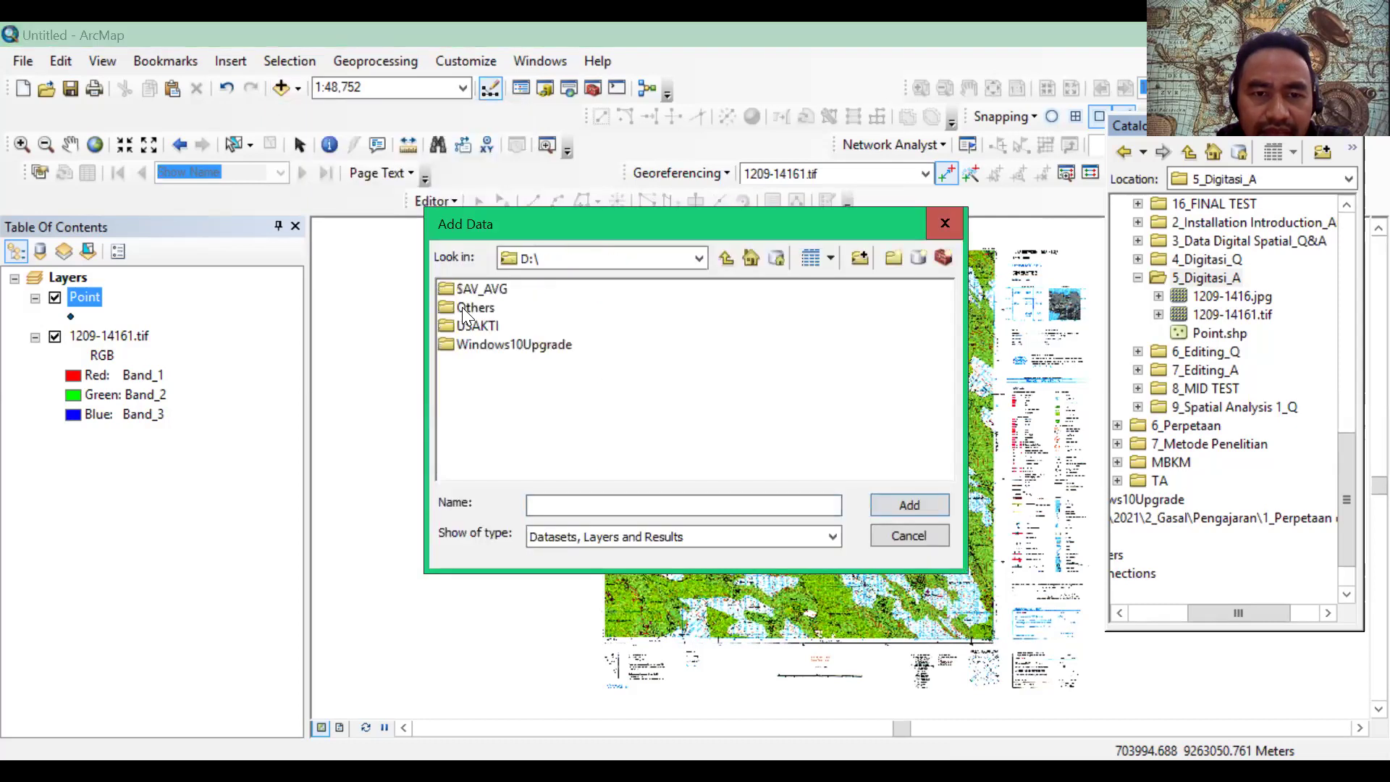
left_click(481, 326)
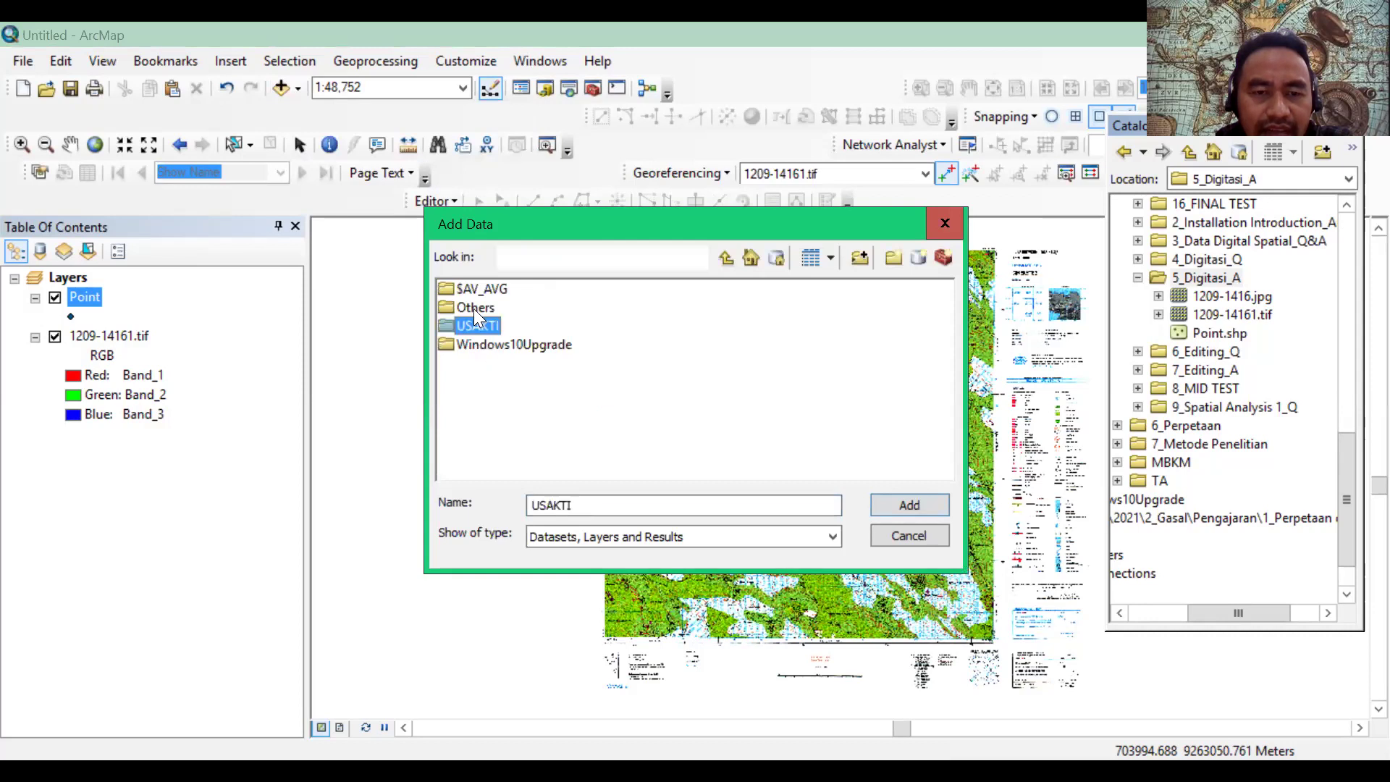
double_click(475, 307)
double_click(481, 308)
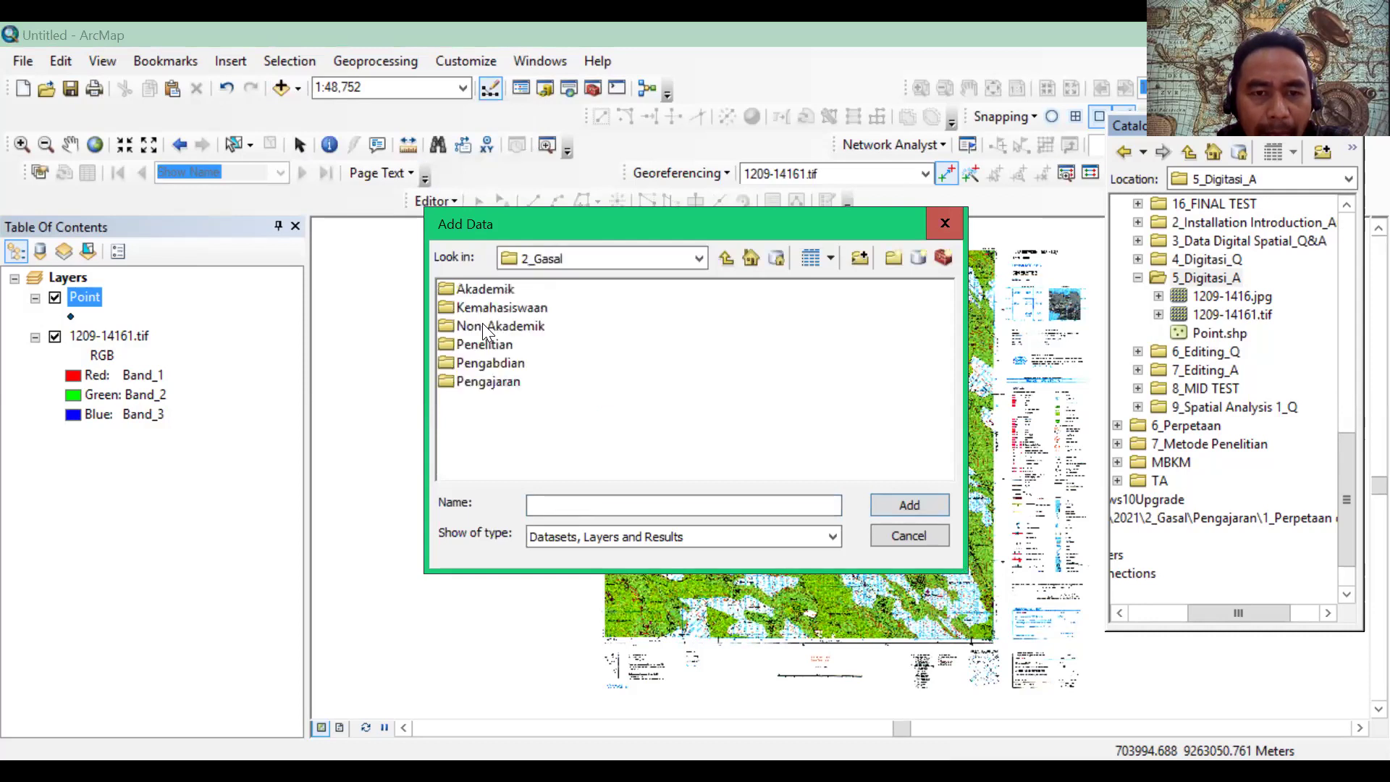
double_click(493, 381)
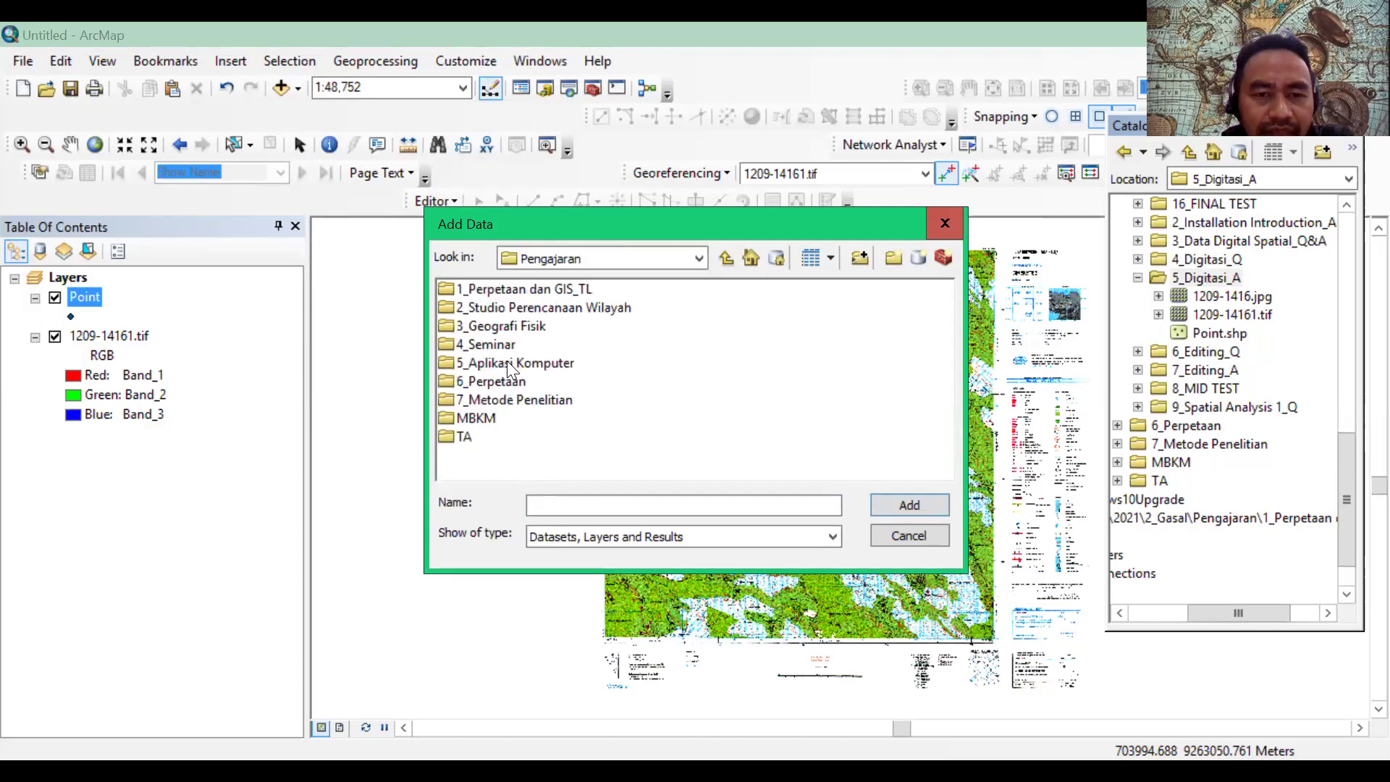
double_click(510, 367)
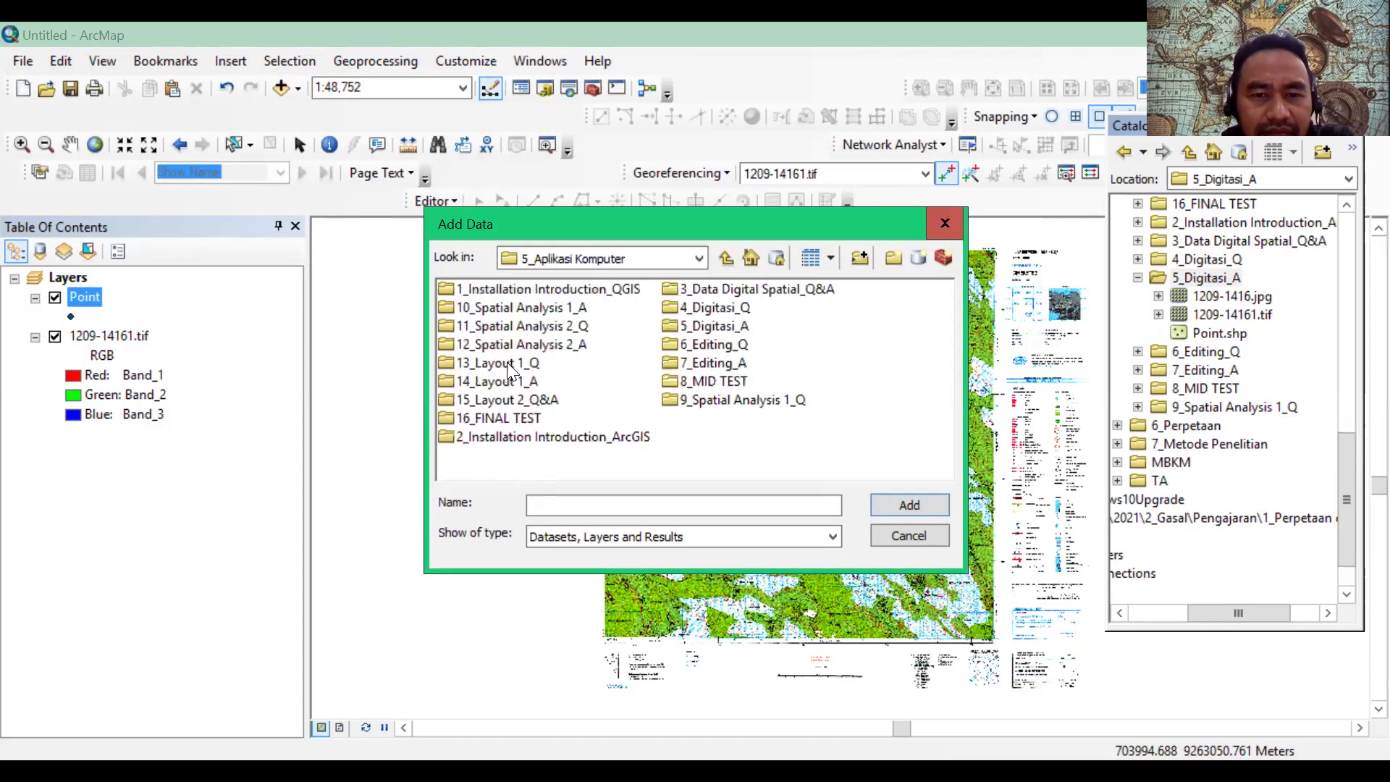
double_click(699, 320)
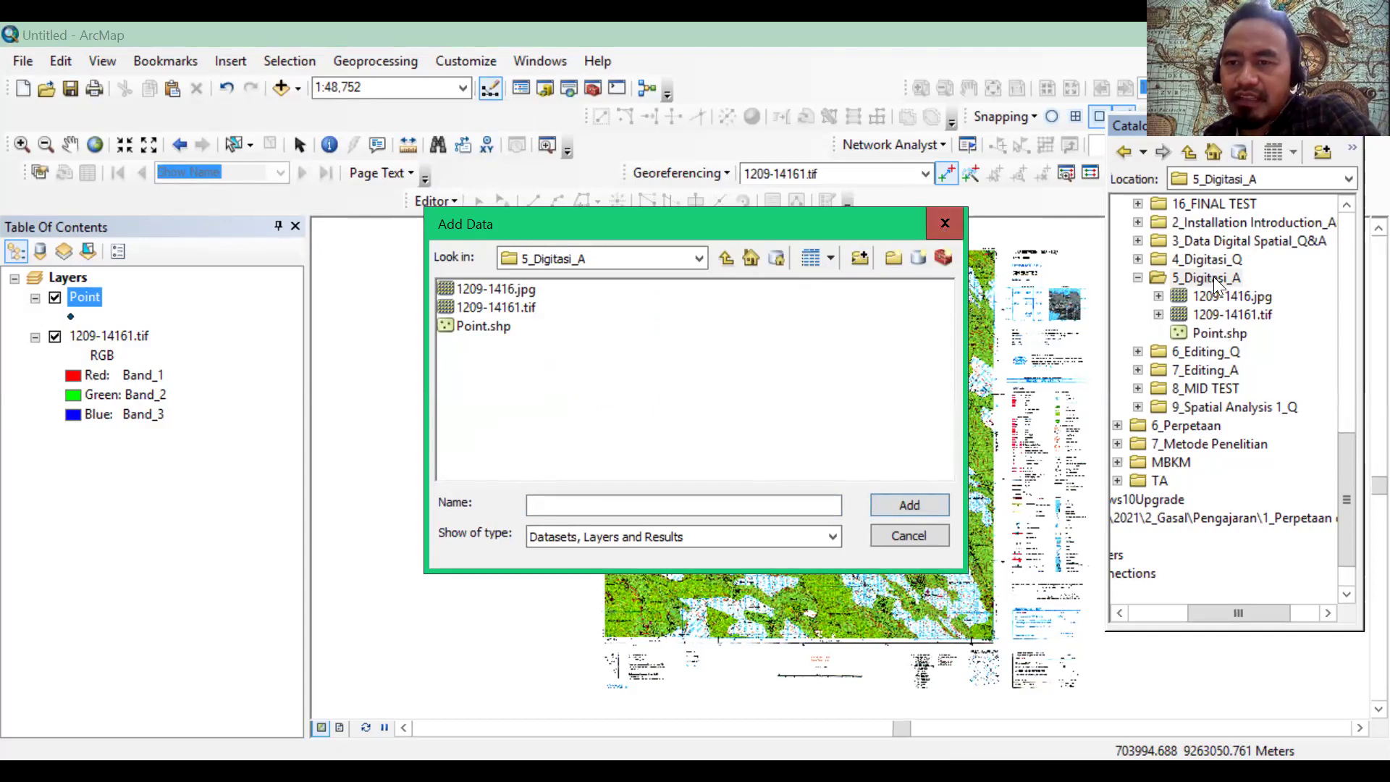
key("Escape")
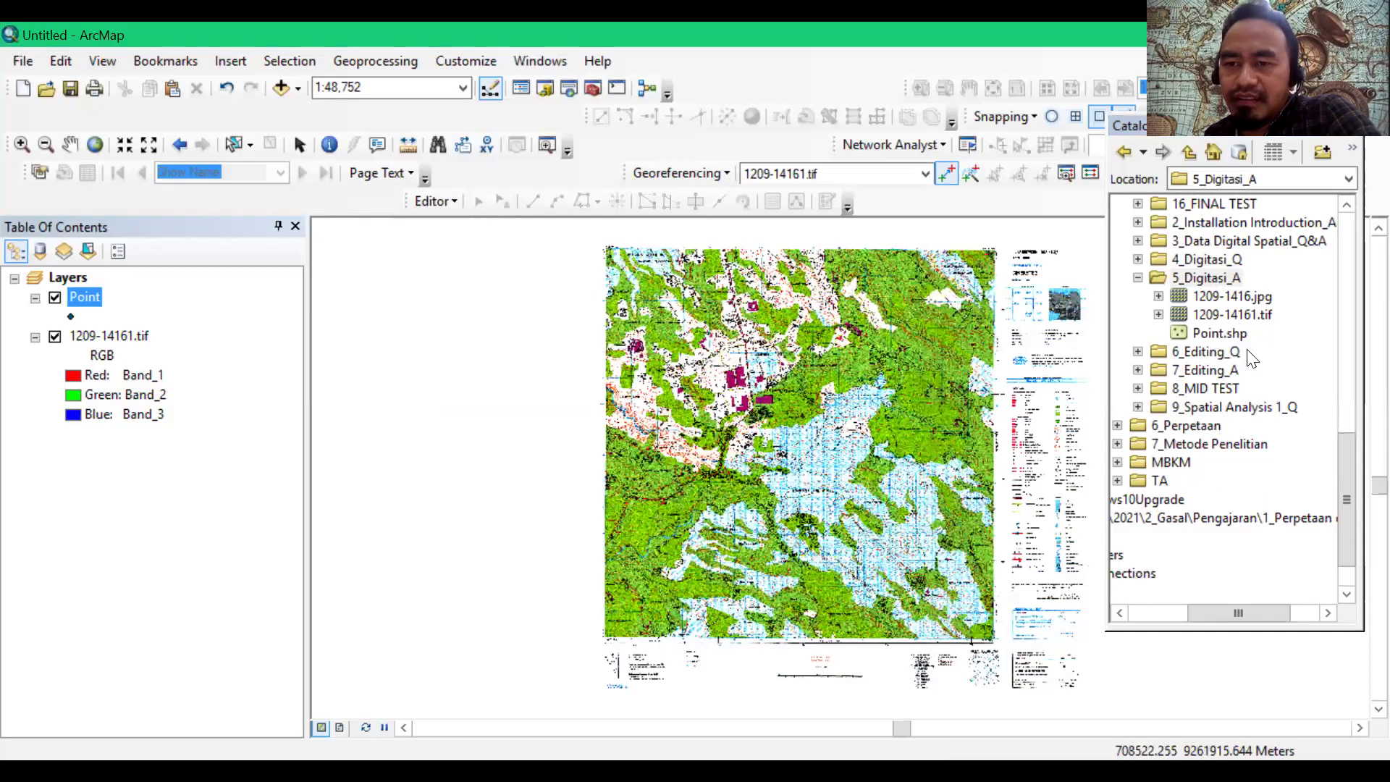
Step: Start a new shapefile in the 5_Digitasi_A folder, named Line with the Polyline feature type
right_click(1209, 278)
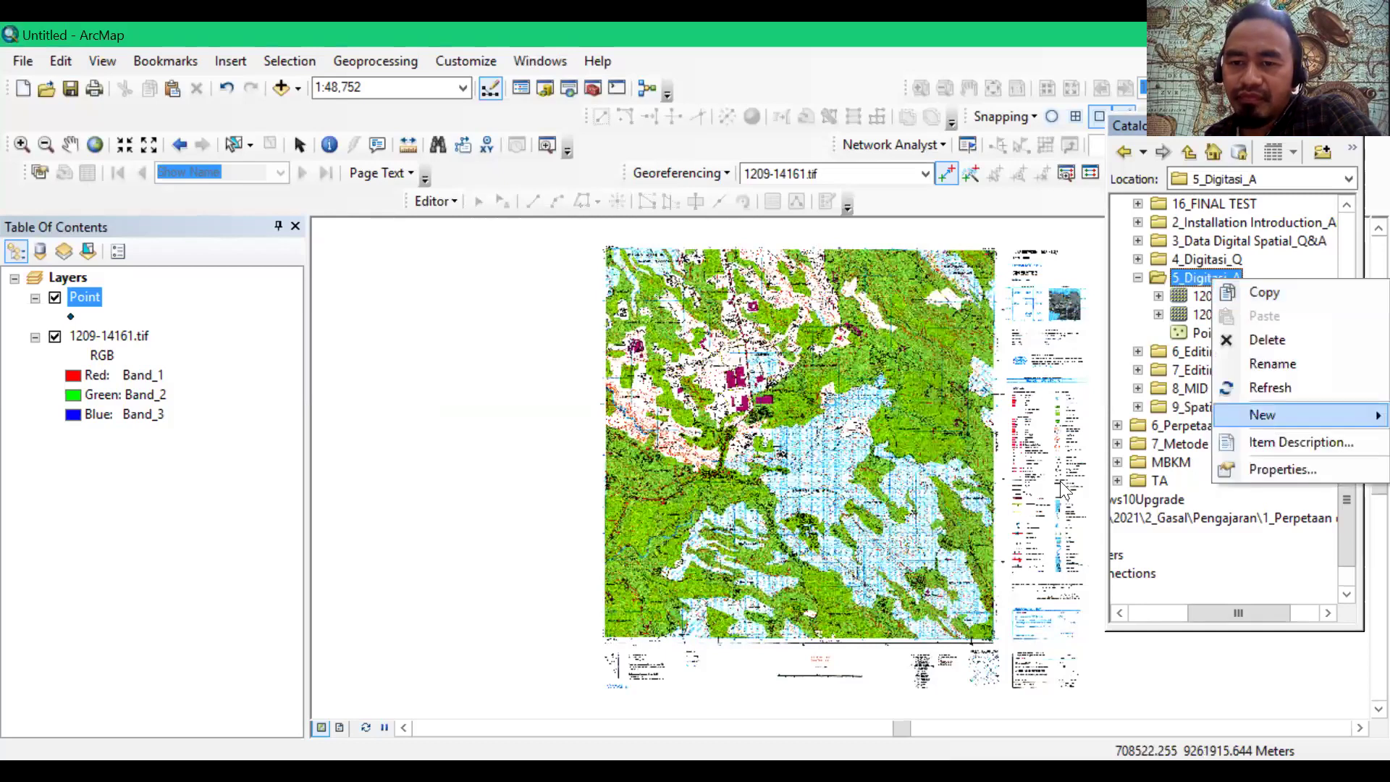
mouse_move(1263, 415)
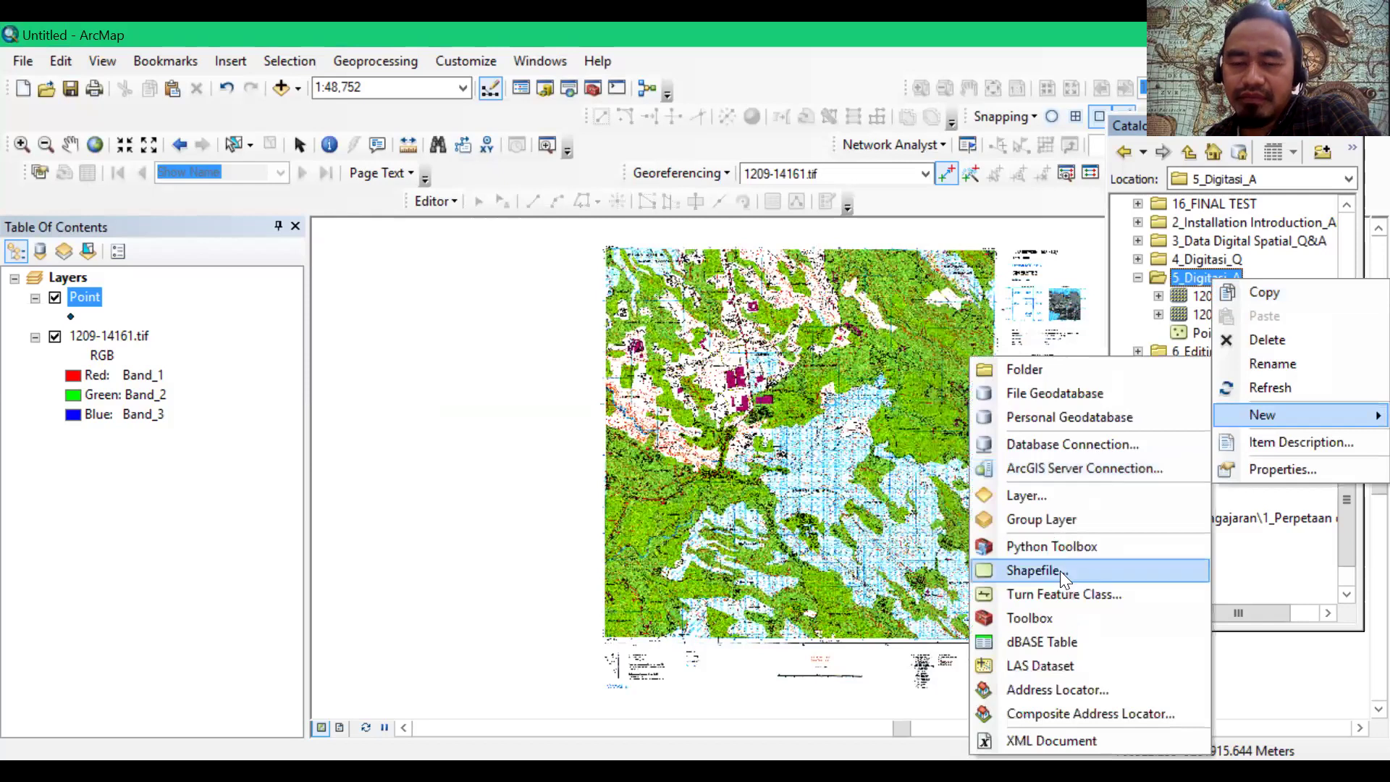
left_click(1060, 571)
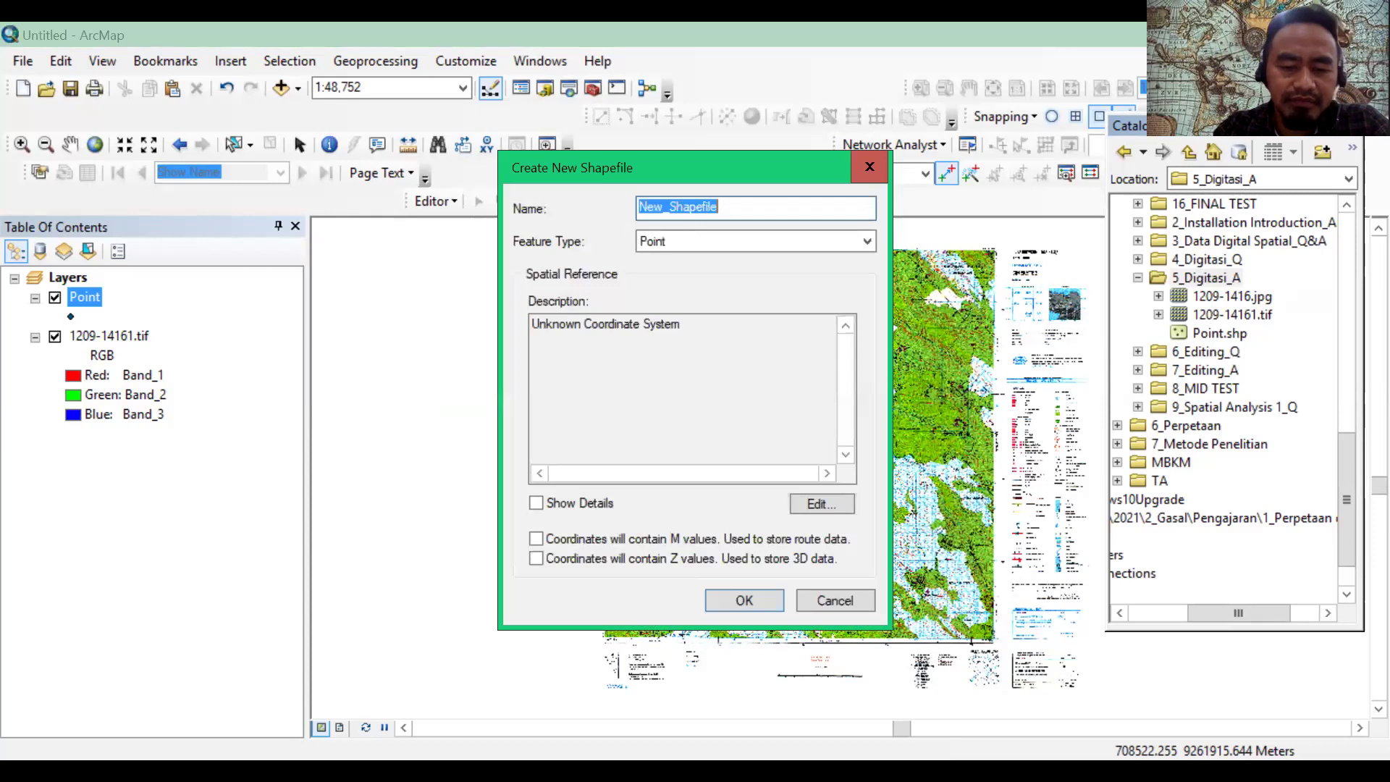
type("Line")
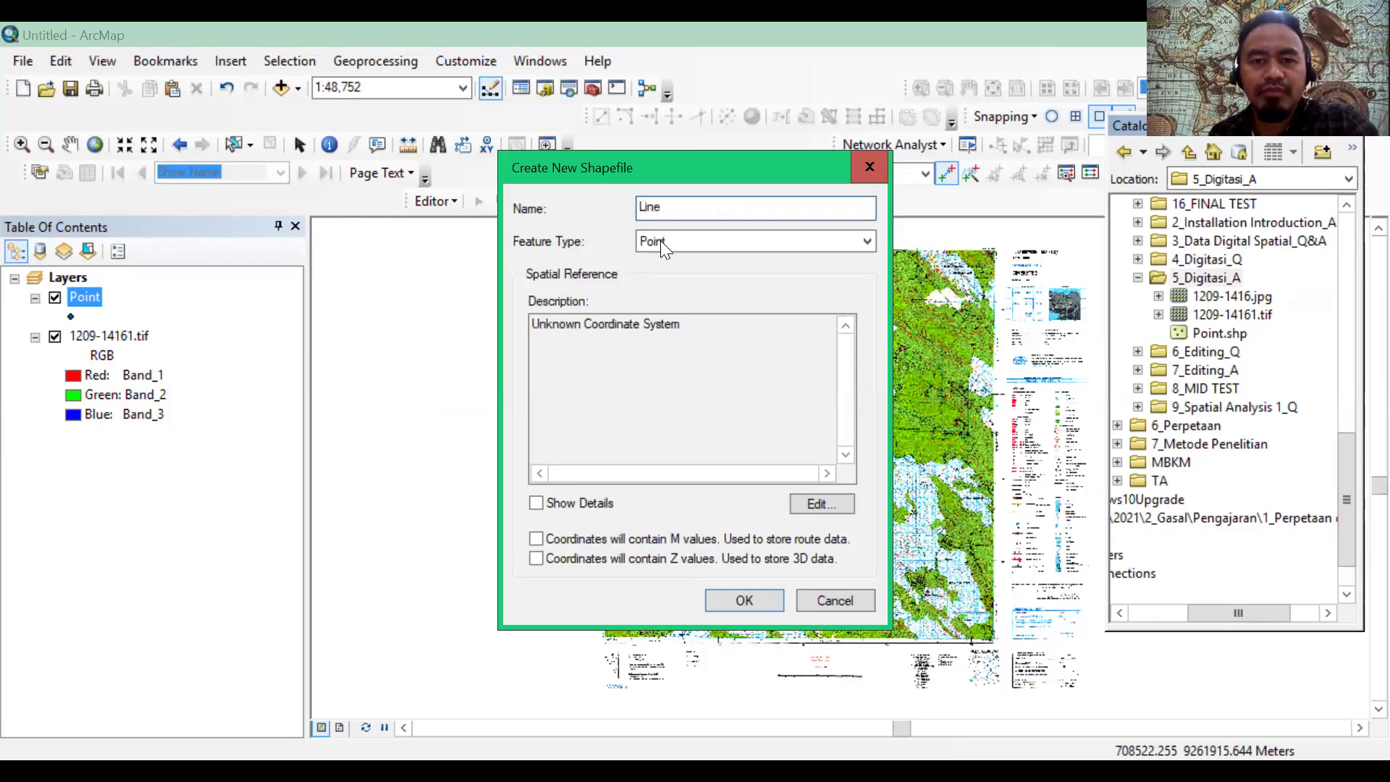
left_click(660, 241)
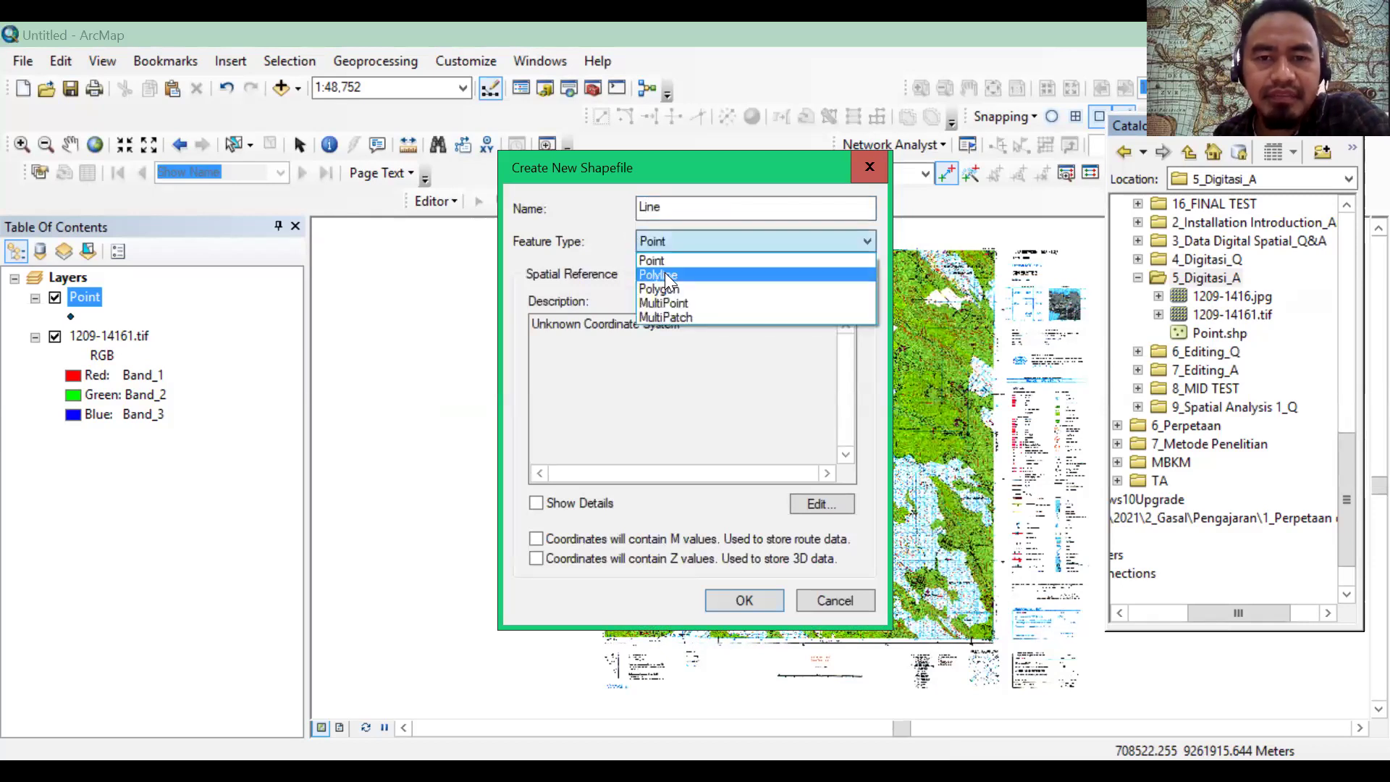
Step: Assign the WGS 1984 UTM Zone 48S coordinate system to the Line shapefile and create it
left_click(813, 502)
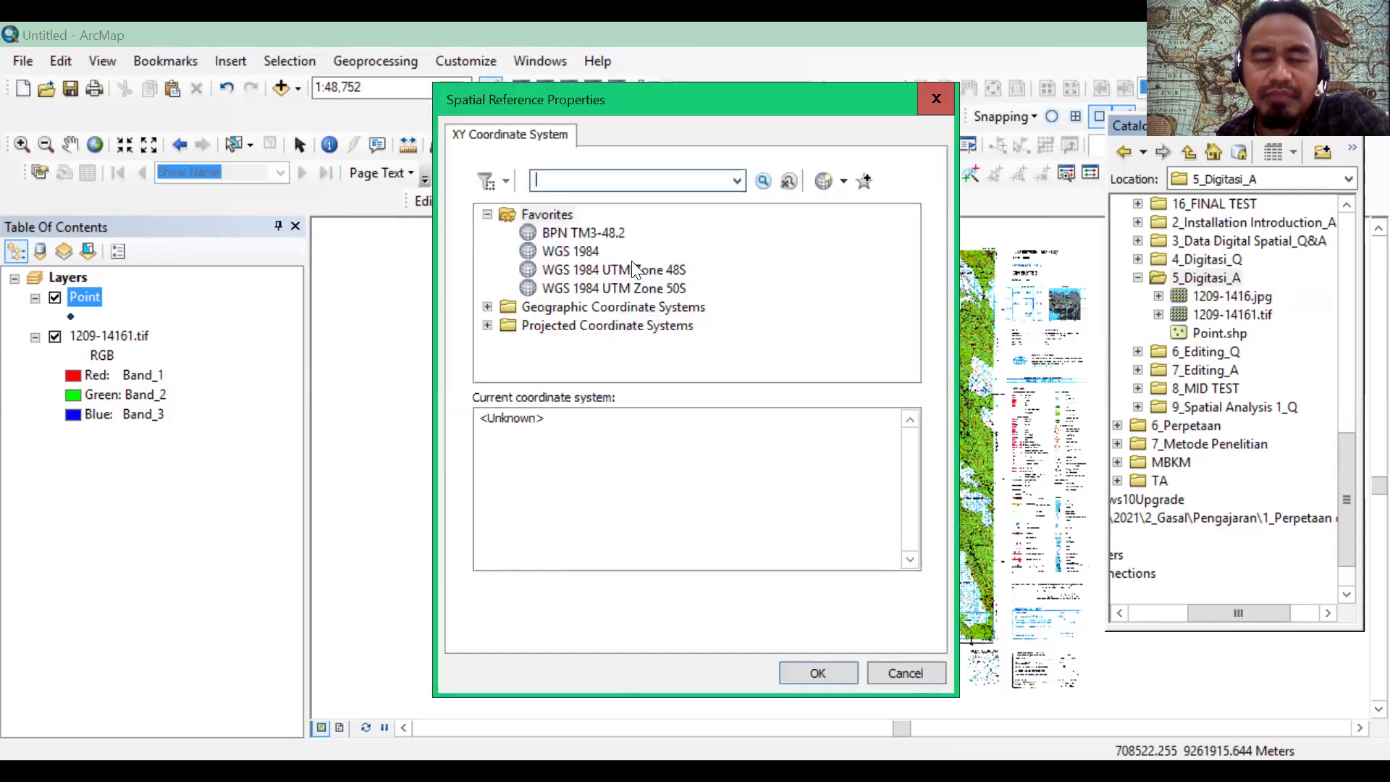
left_click(633, 271)
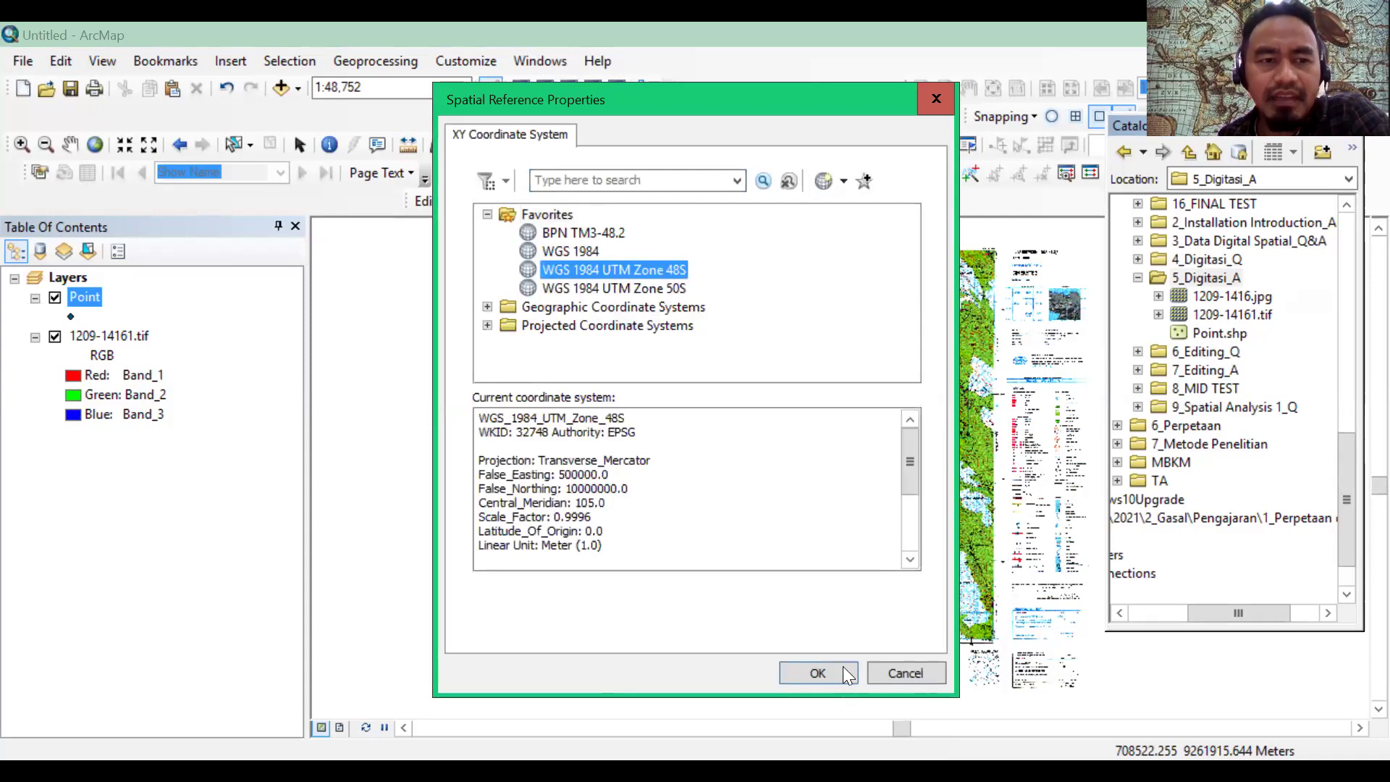
left_click(797, 670)
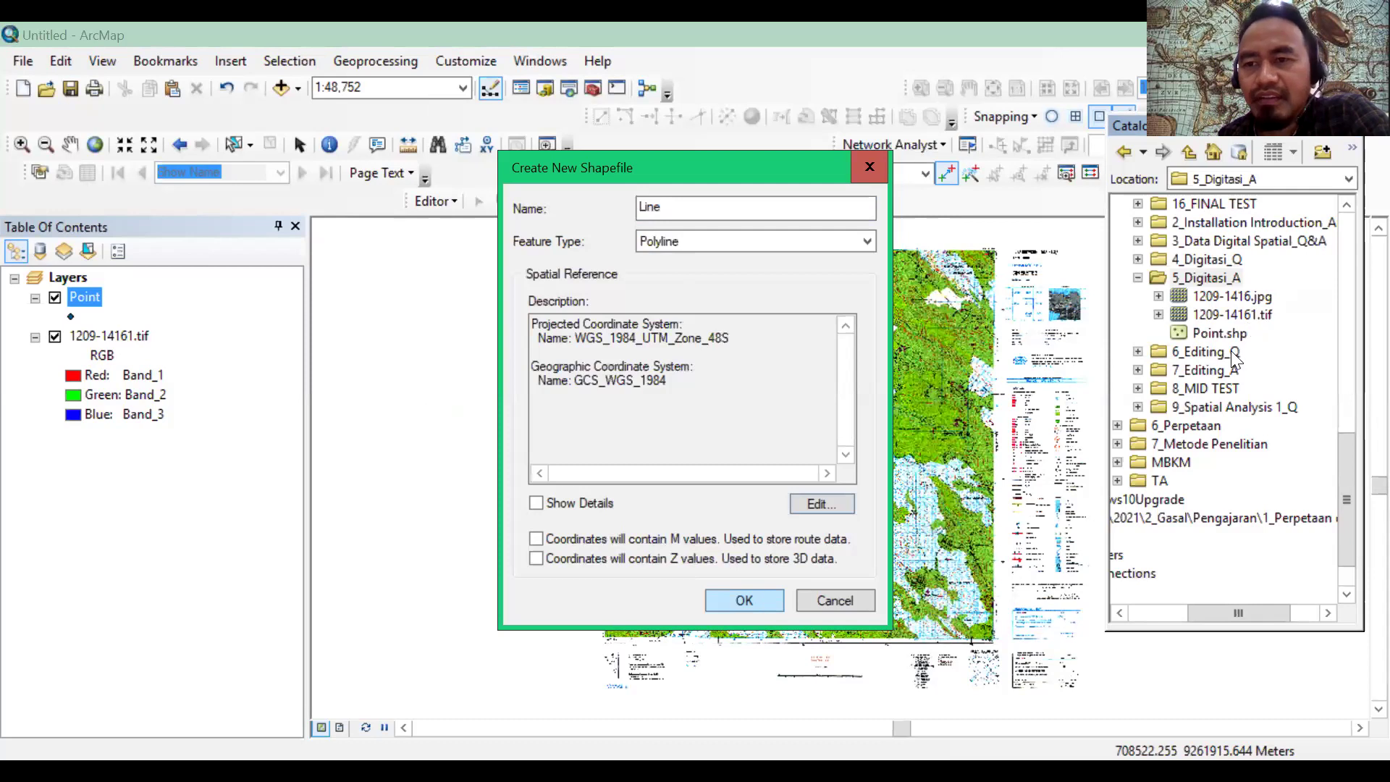
Step: Start another new shapefile in the 5_Digitasi_A folder, named Polygon with the Polygon feature type
right_click(1221, 282)
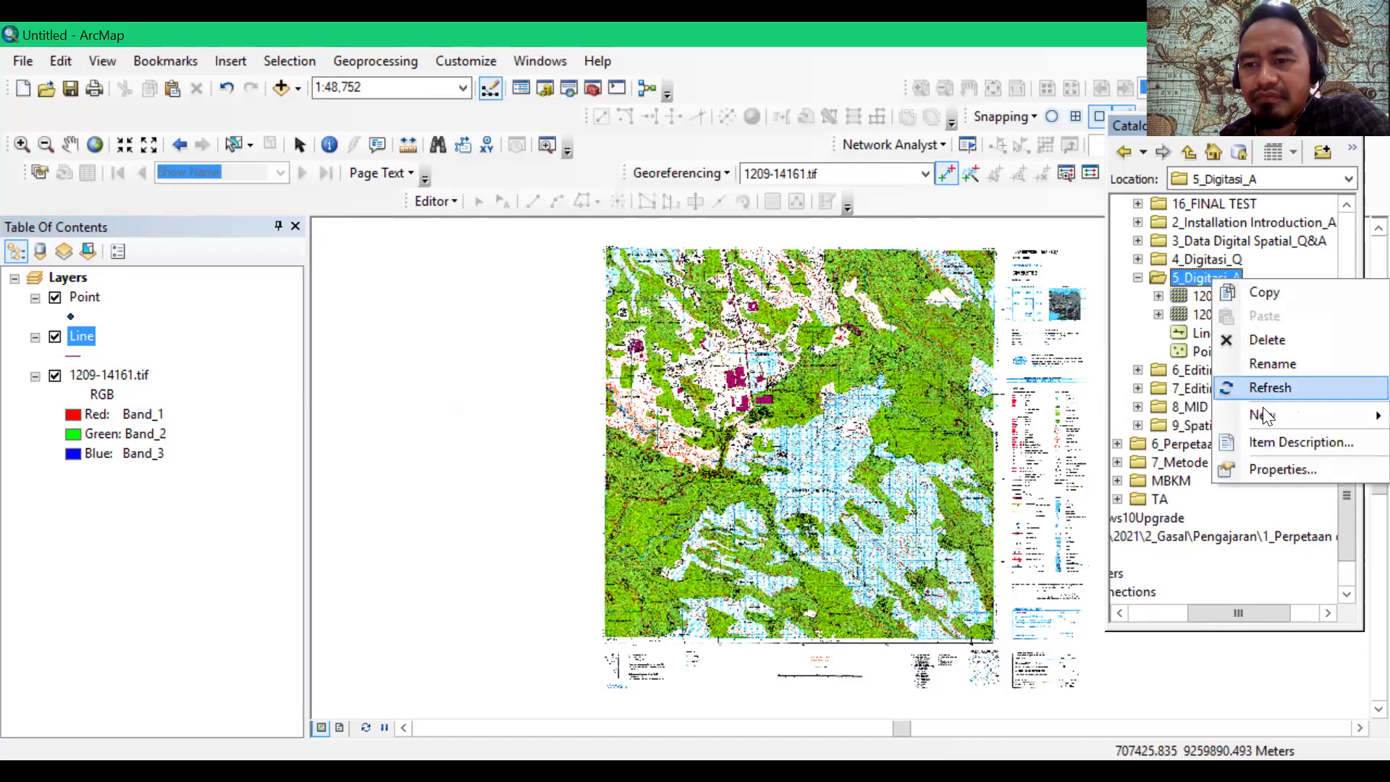
mouse_move(1264, 418)
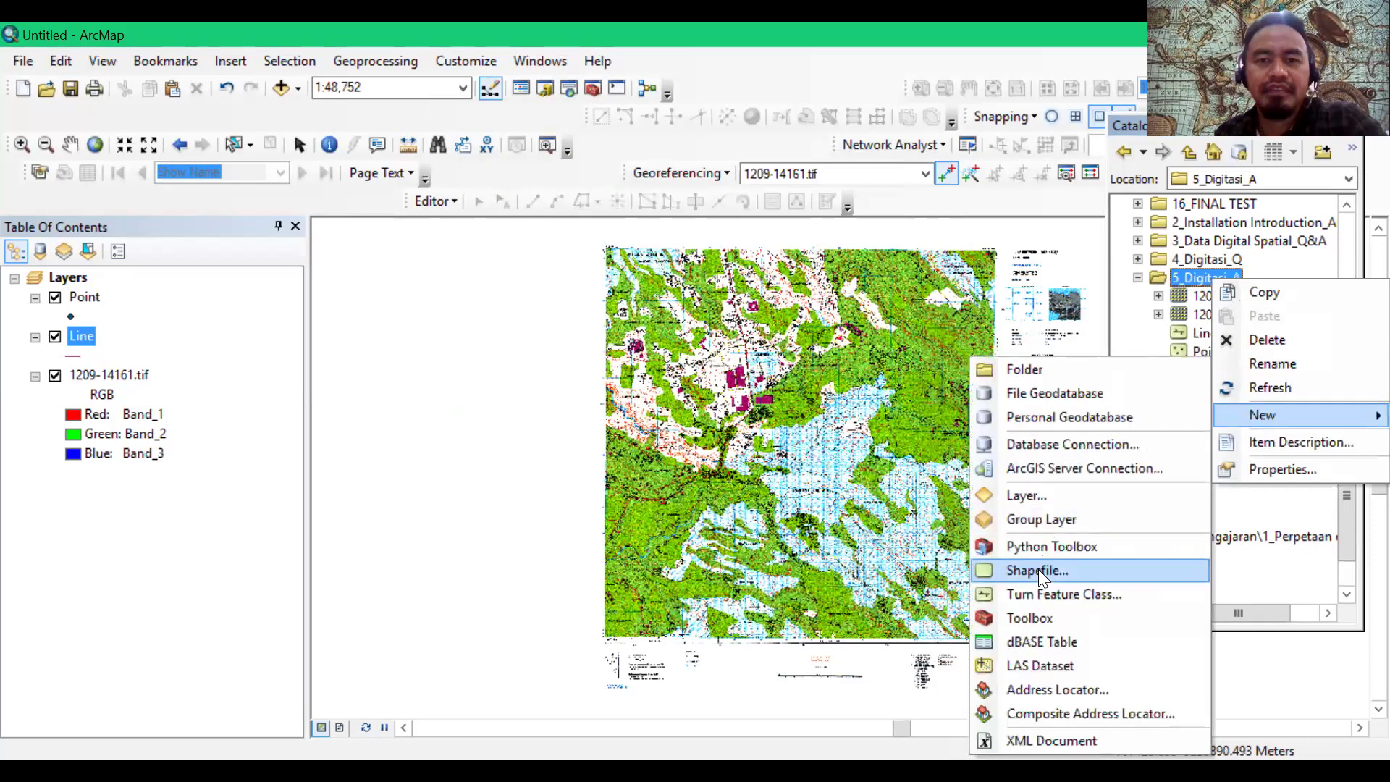
left_click(1038, 571)
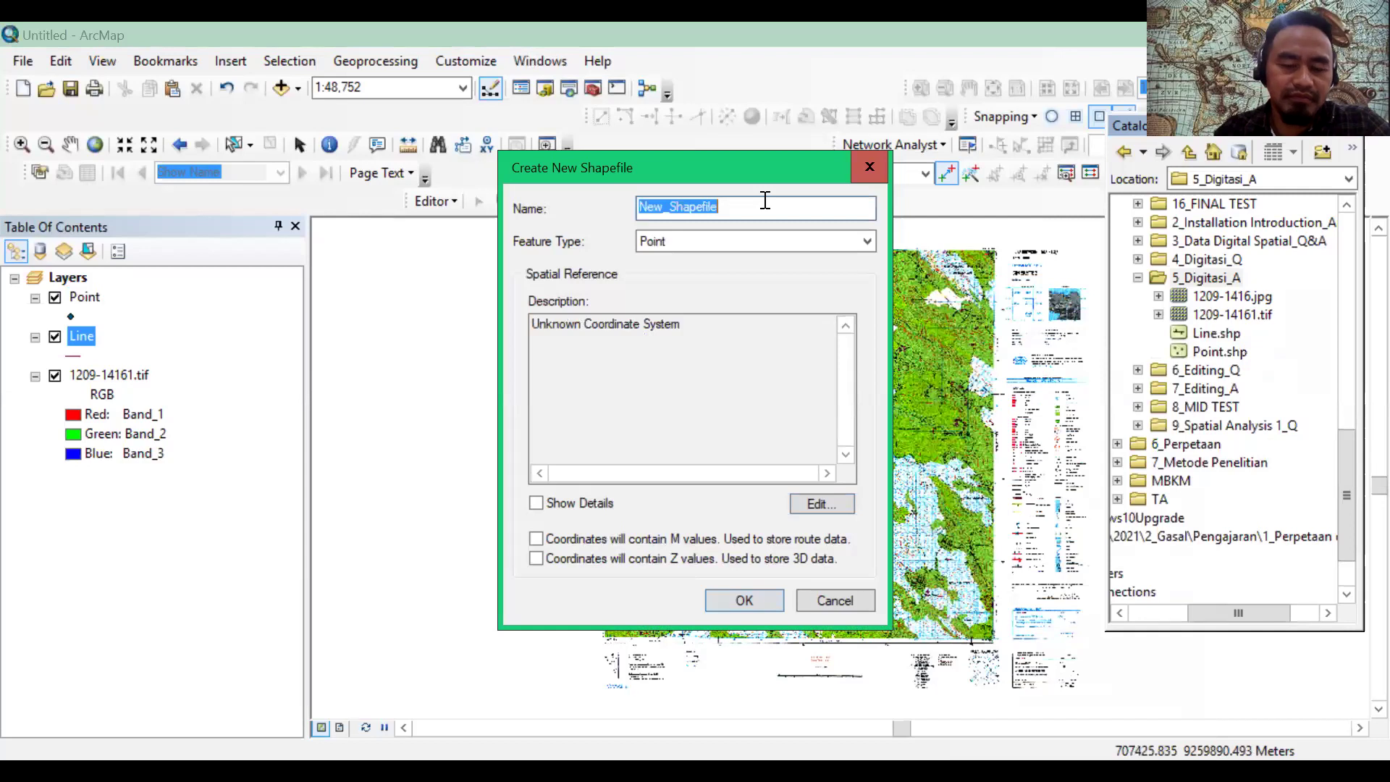
type("P")
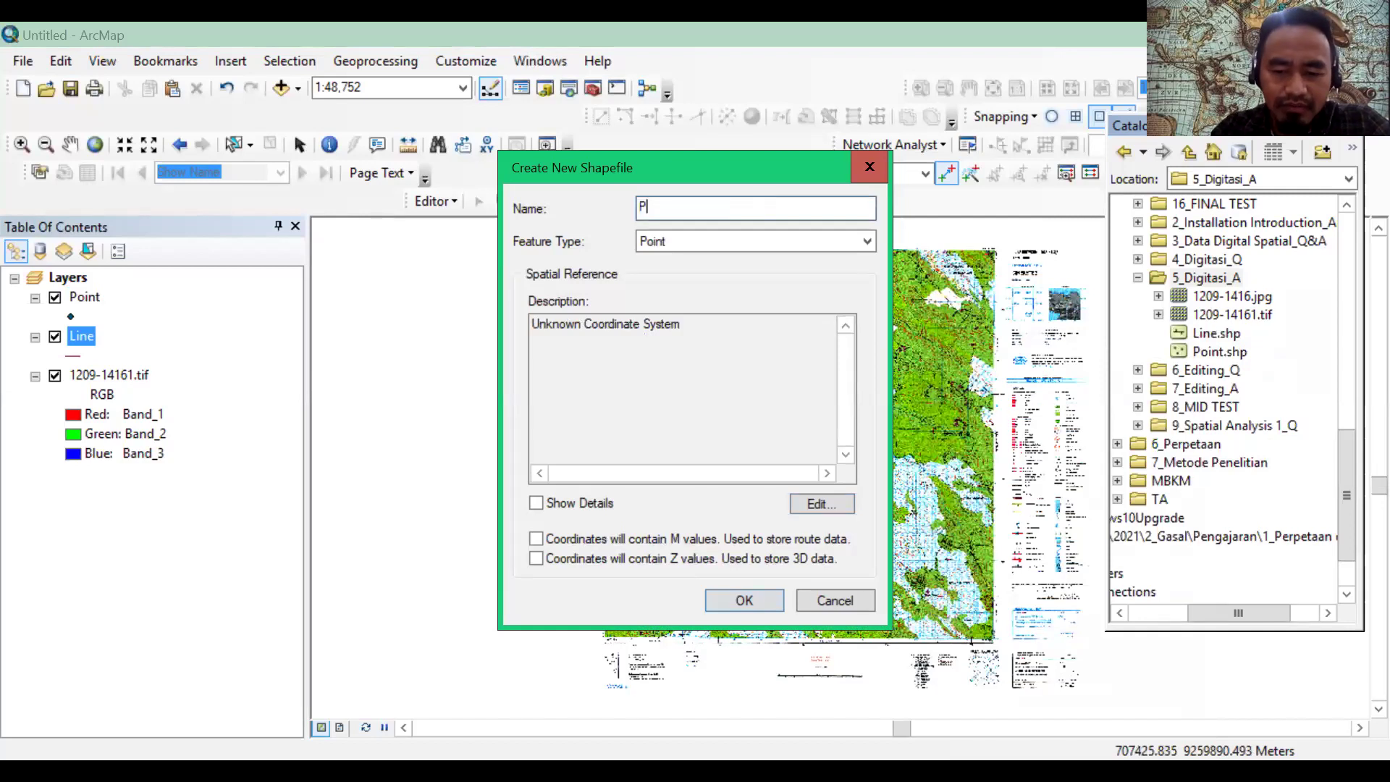
type("olygon")
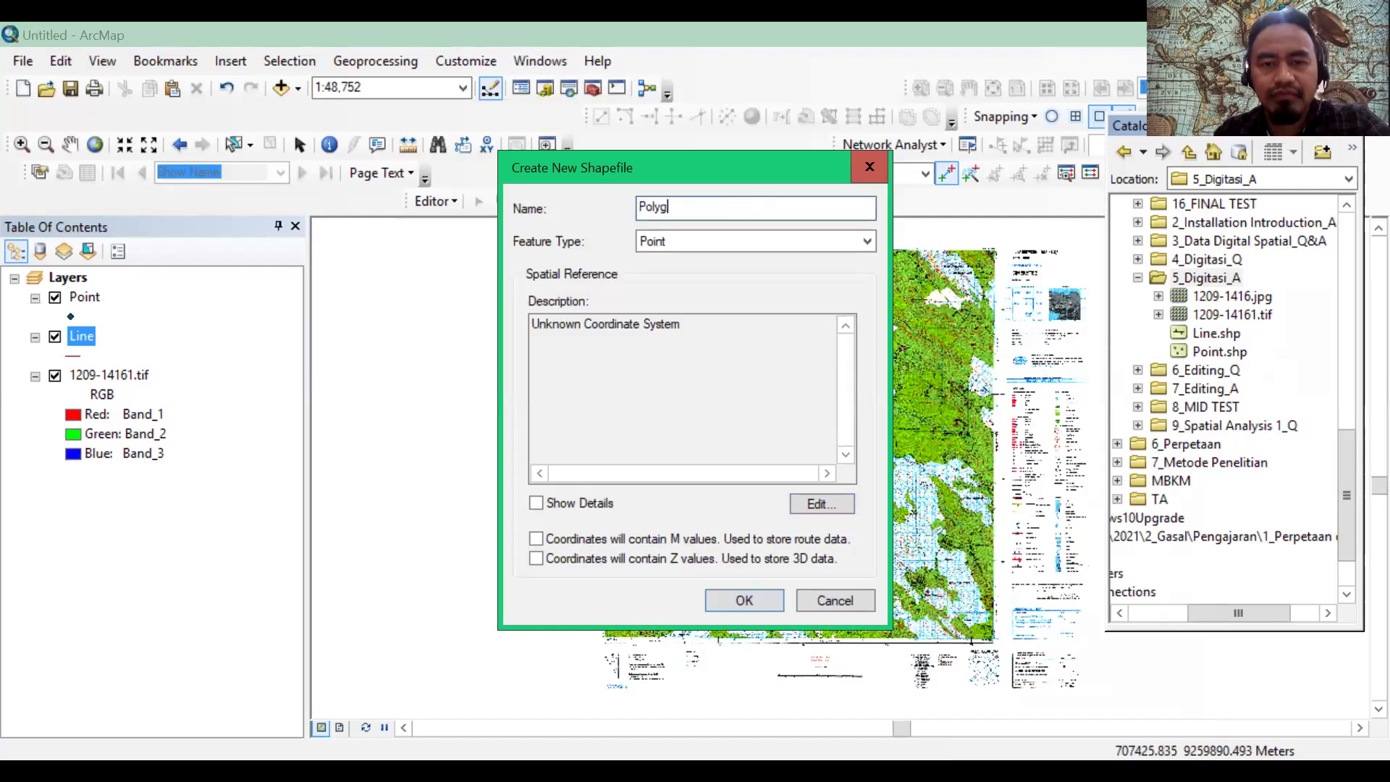
left_click(780, 246)
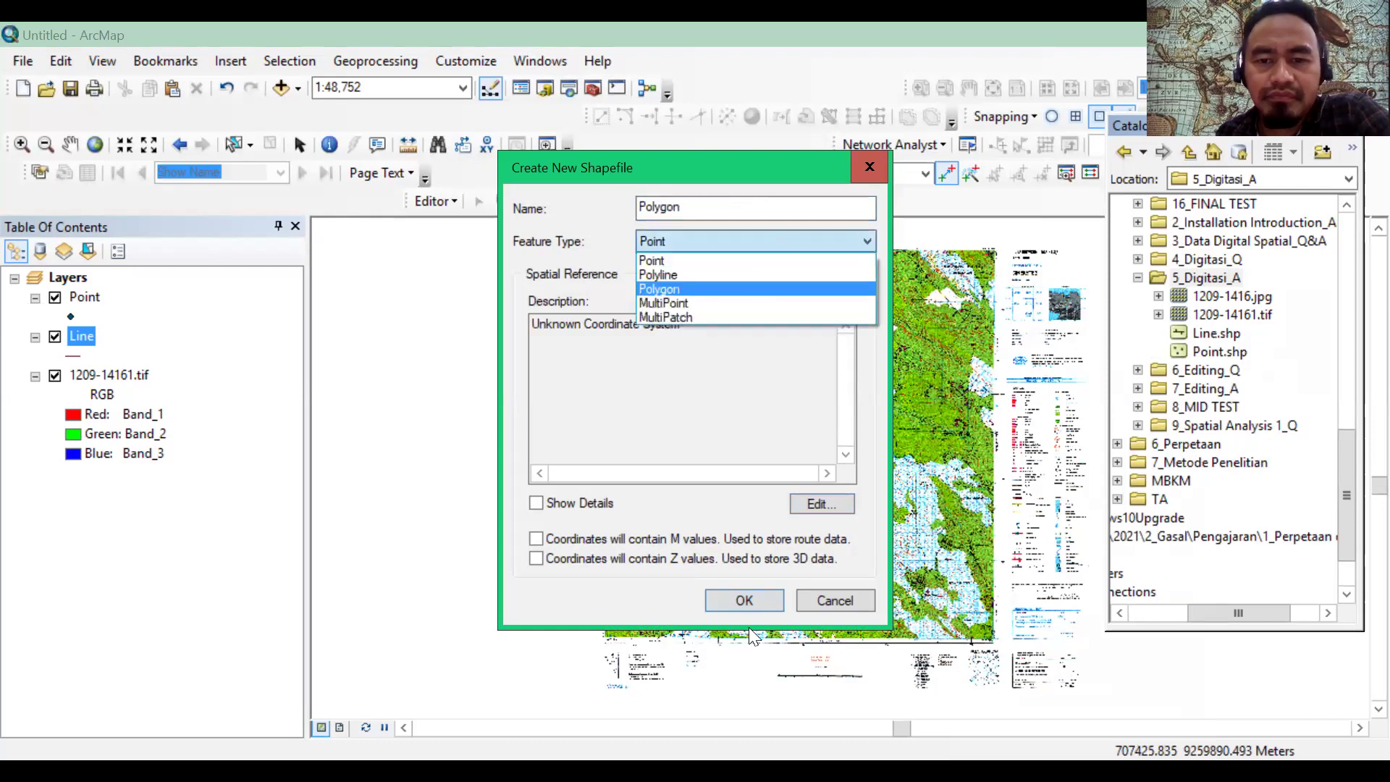
key("Return")
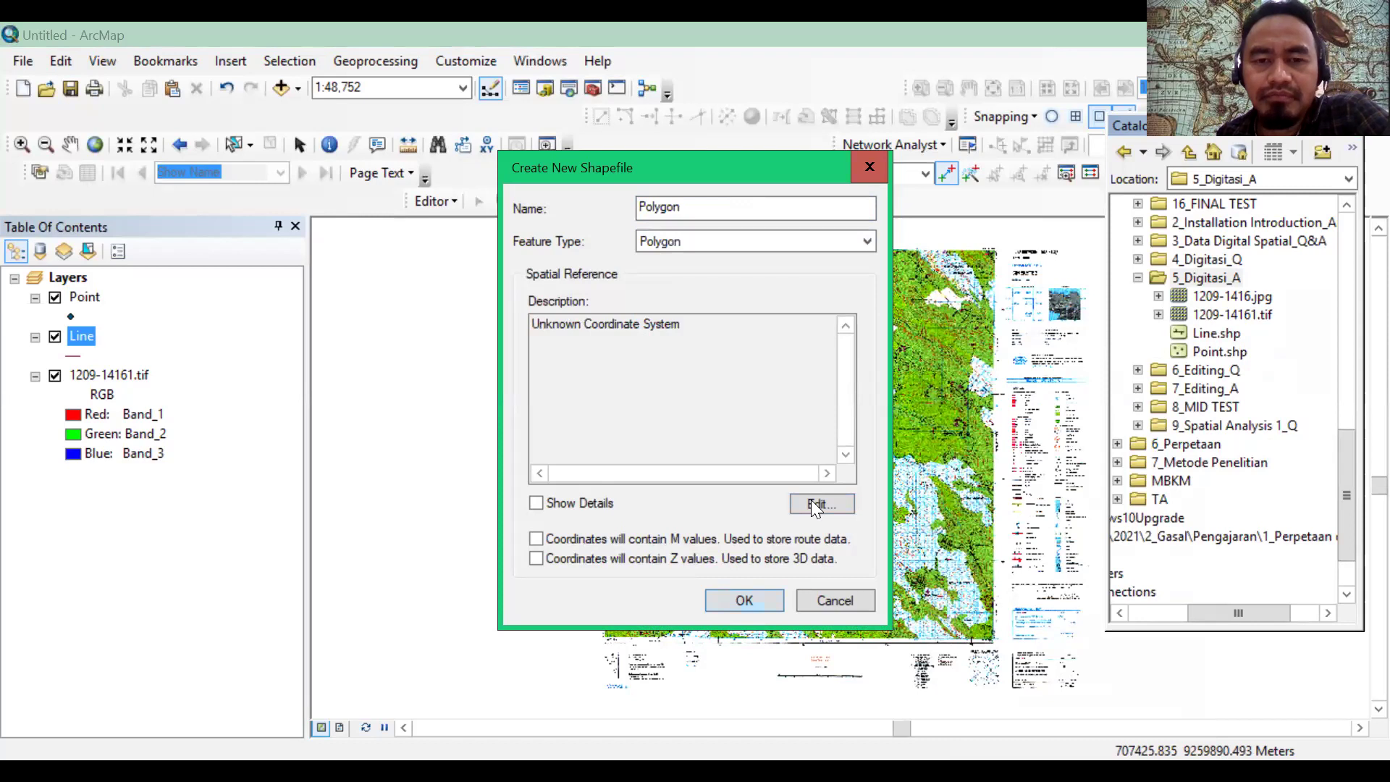
Step: Create the Polygon shapefile with the WGS 1984 UTM Zone 48S coordinate system, and select the Point layer in the map's layer list
left_click(822, 503)
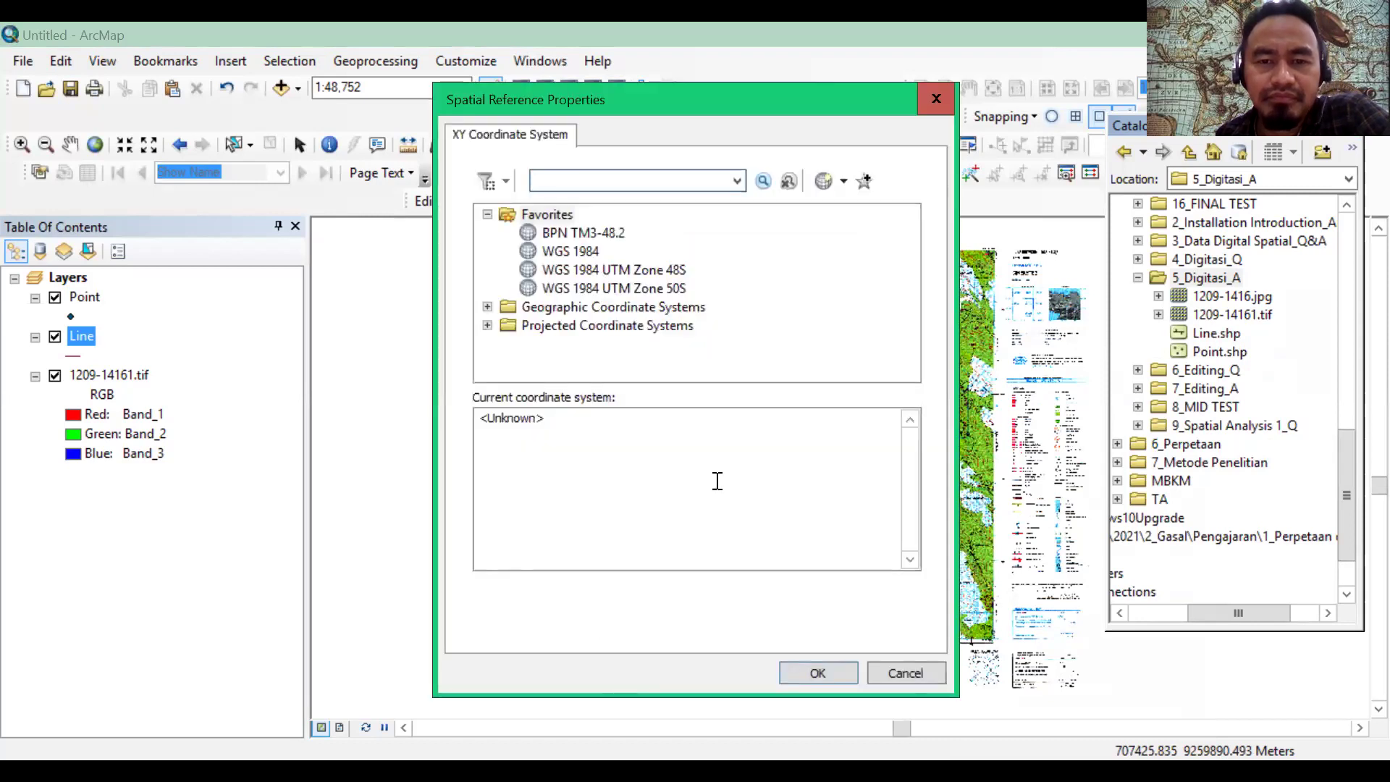
key("Tab")
key("Down")
key("Down")
key("Down")
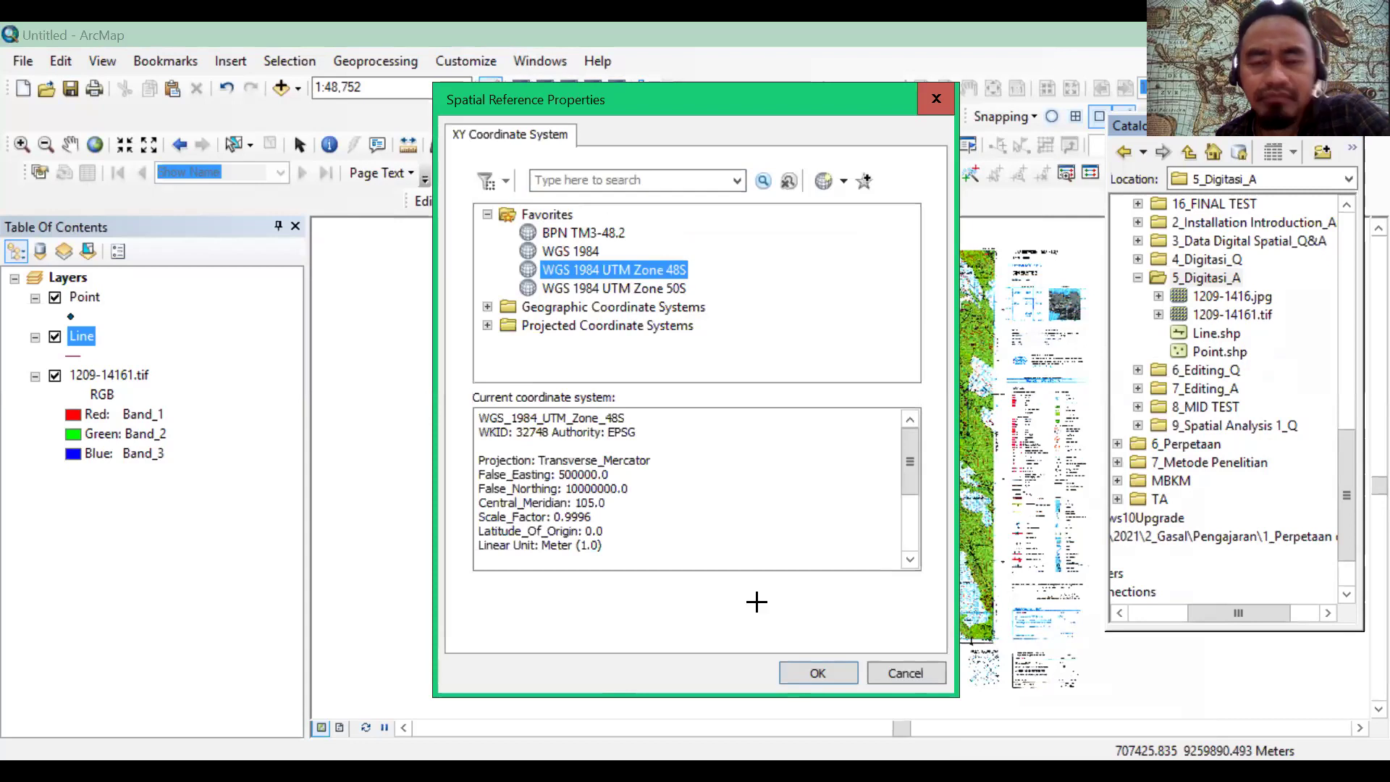
key("Return")
key("Return")
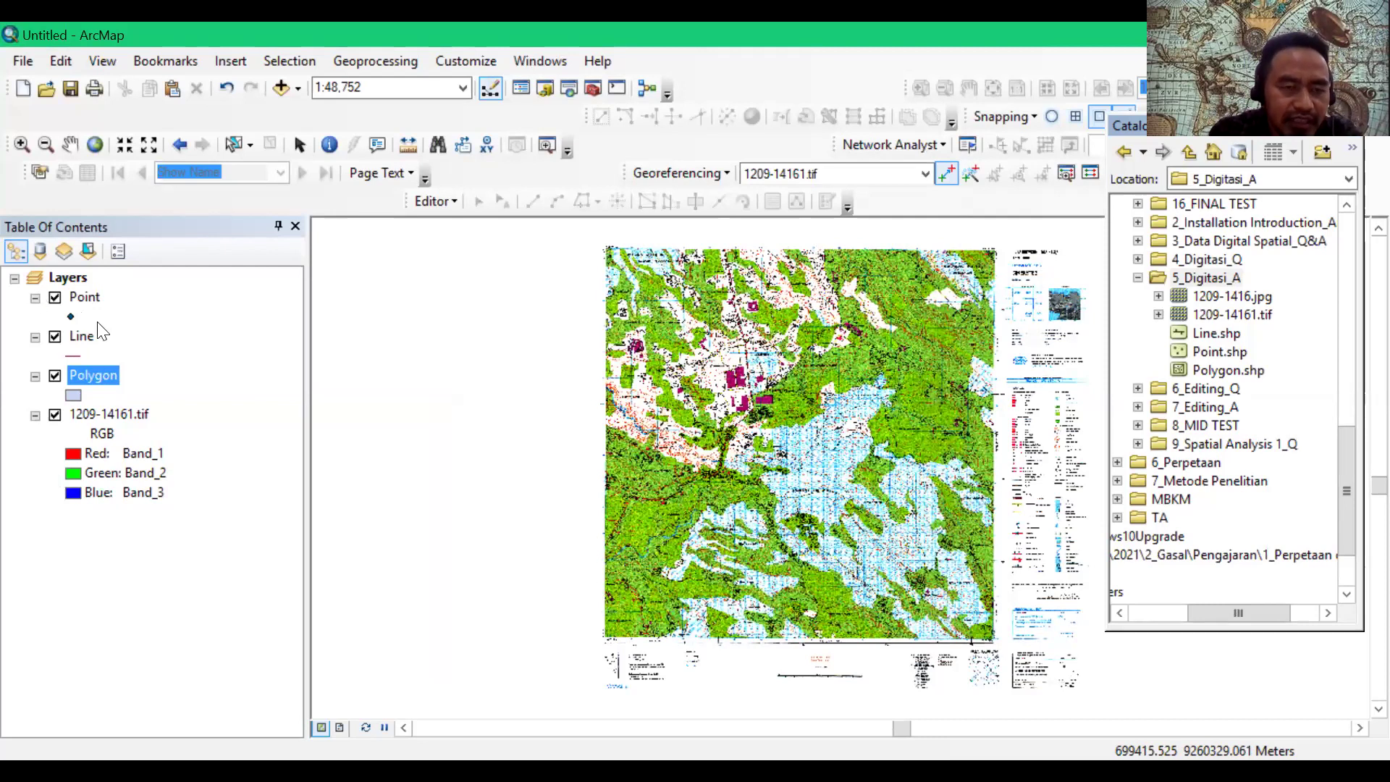
left_click(92, 299)
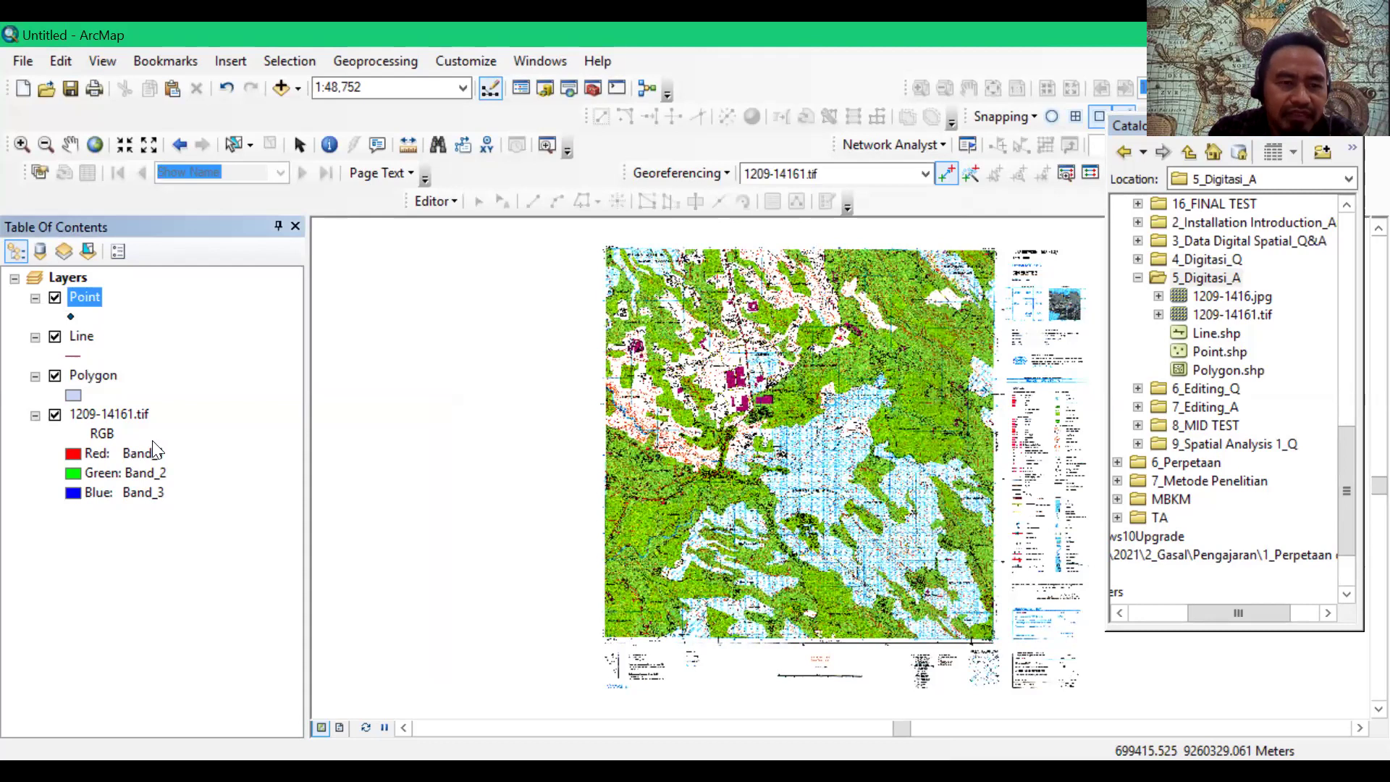
Step: Add a Text field named Keterangan to the Point layer's attribute table
right_click(87, 299)
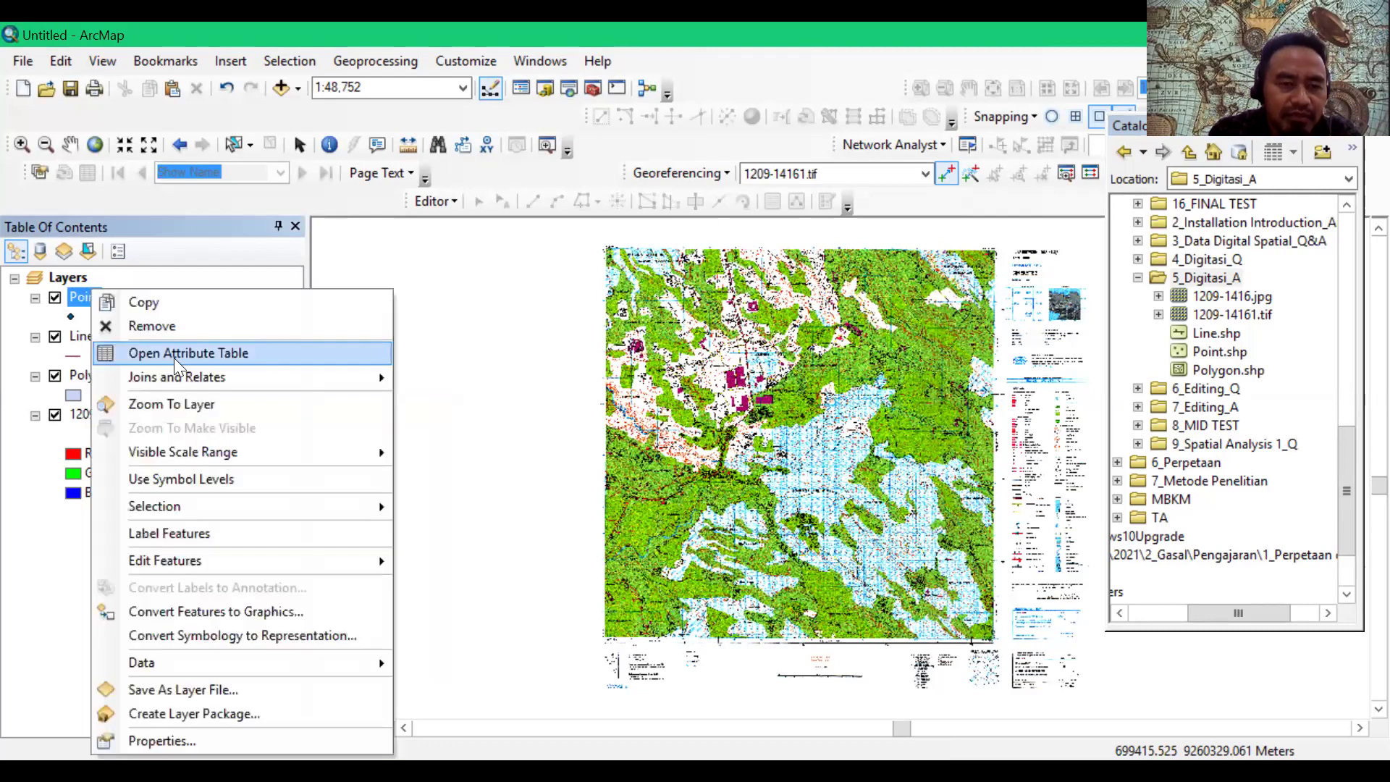
left_click(175, 355)
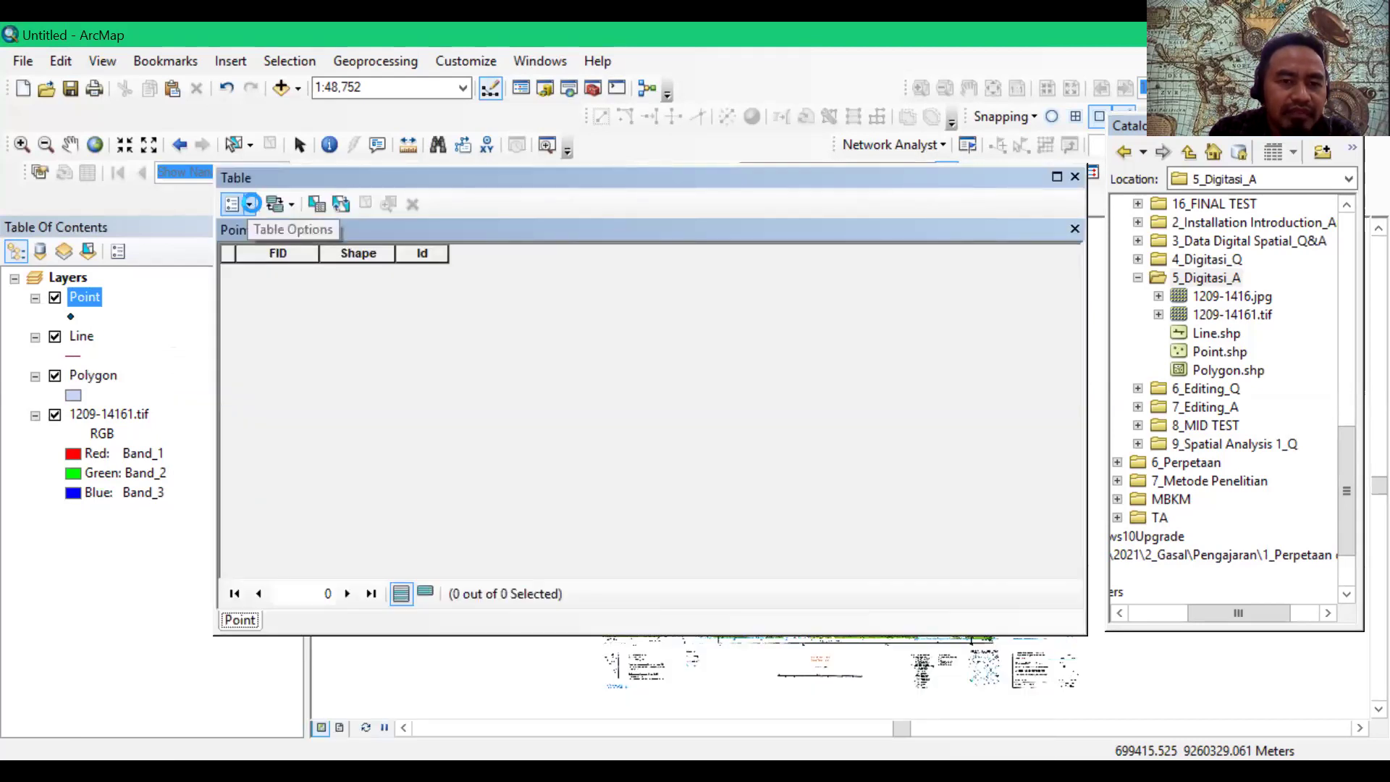
left_click(250, 203)
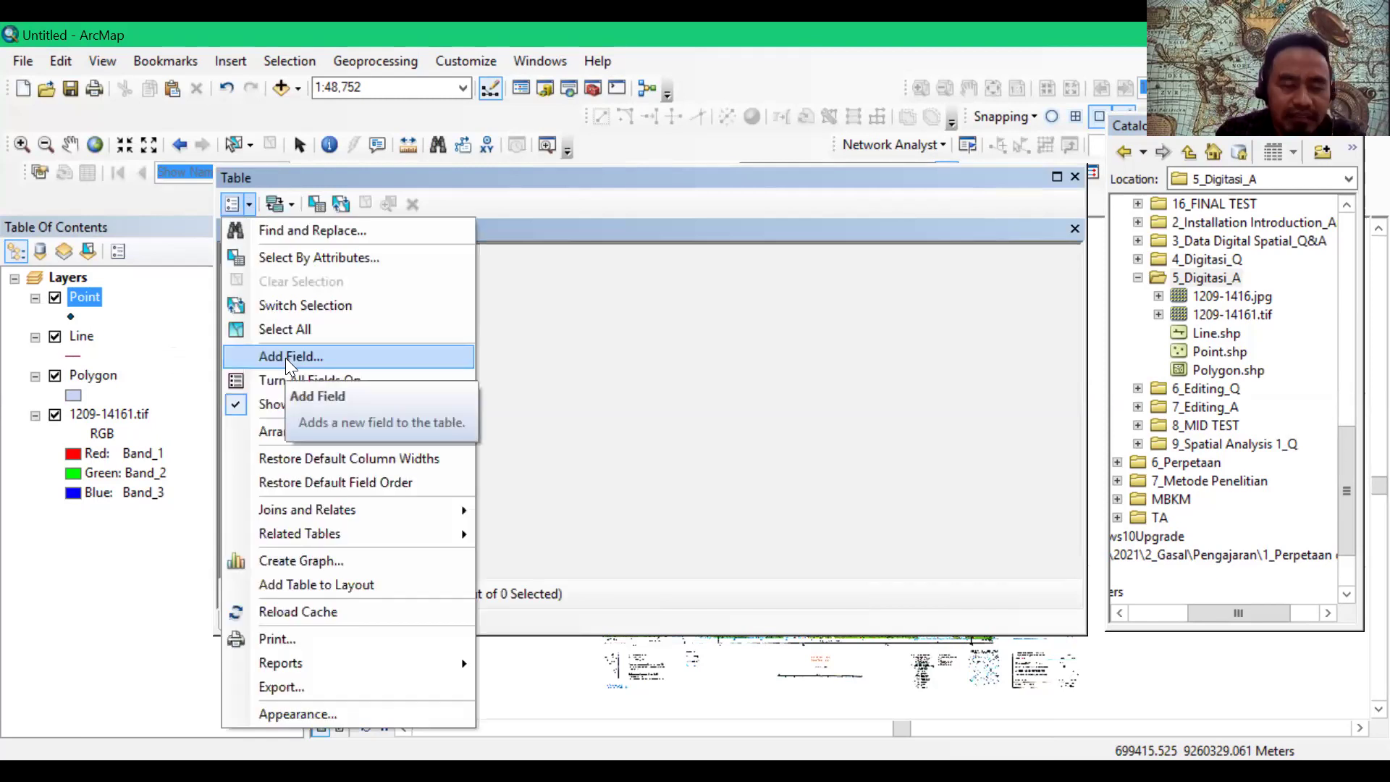
left_click(285, 358)
type("Ke")
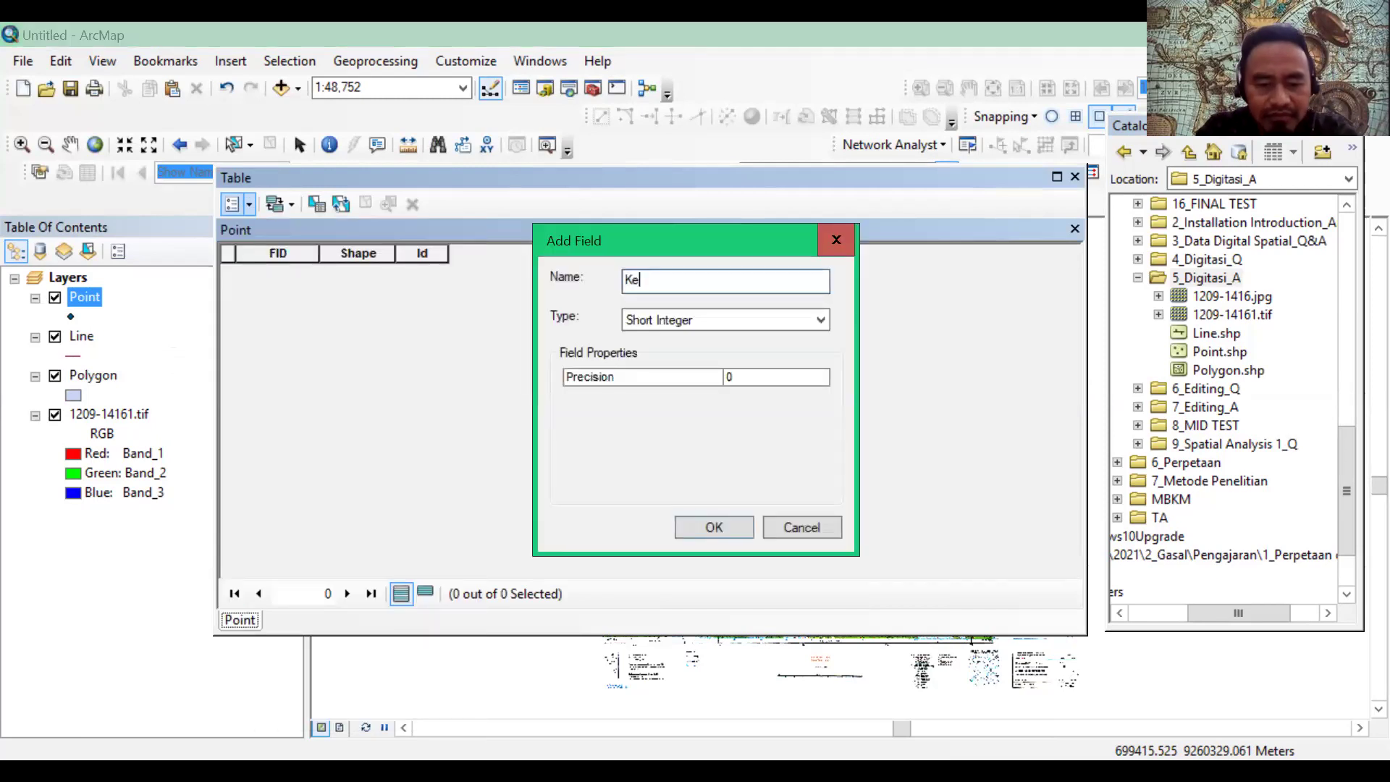
type("terangan")
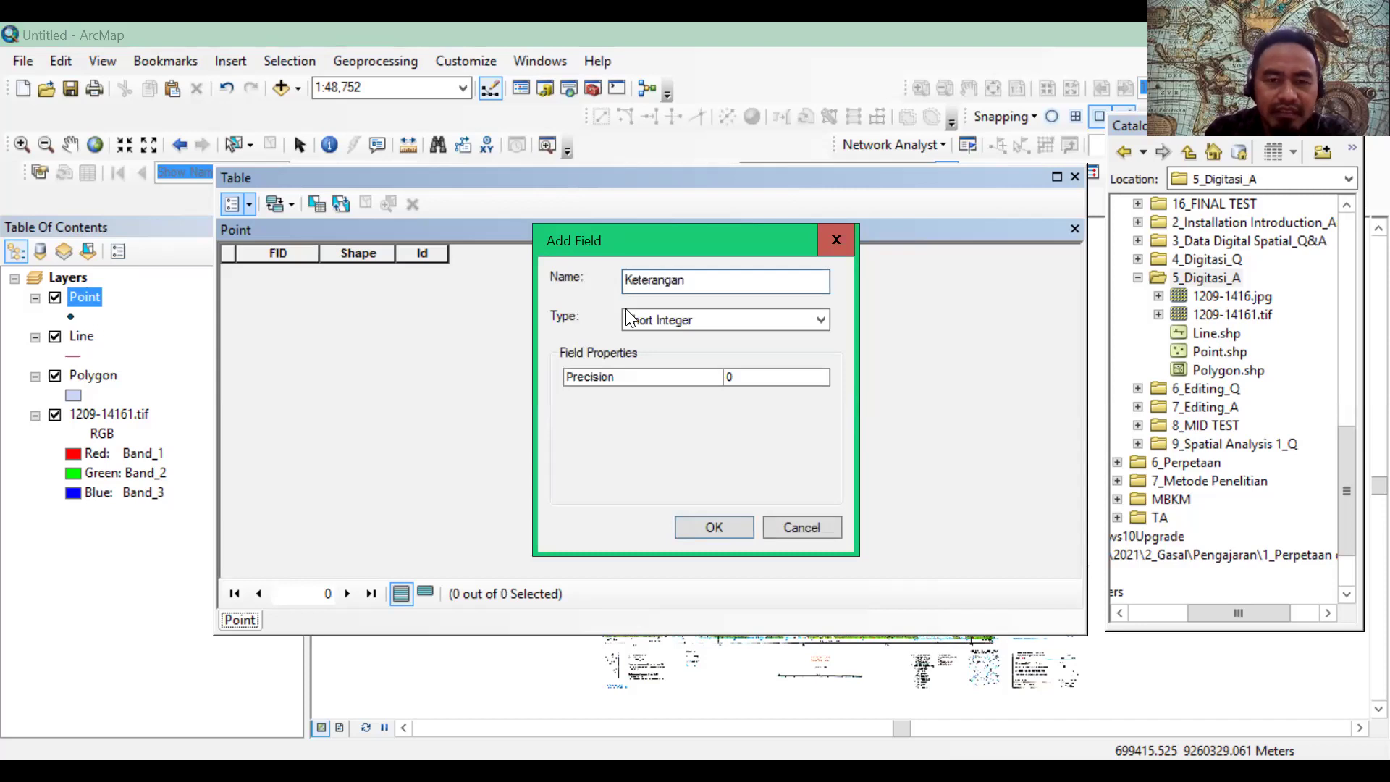
left_click(680, 324)
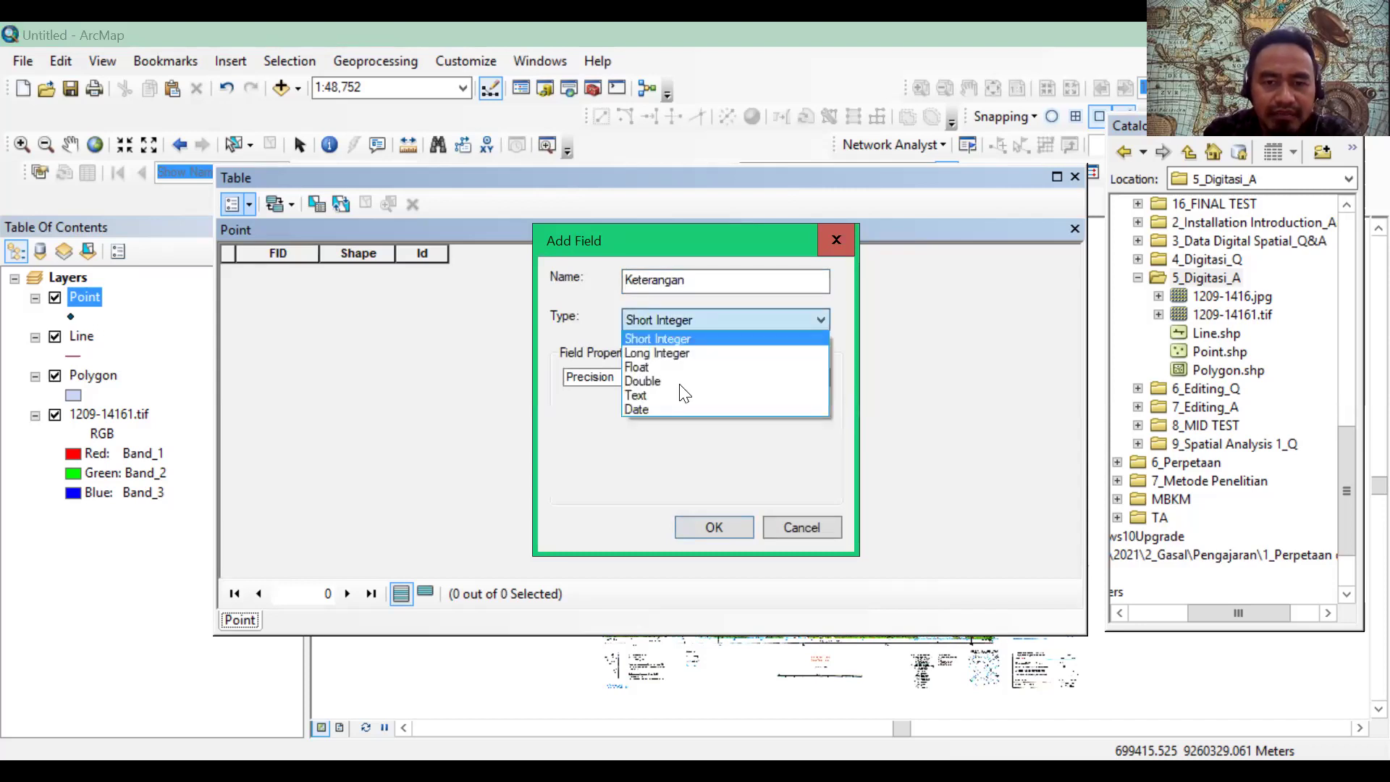
left_click(679, 398)
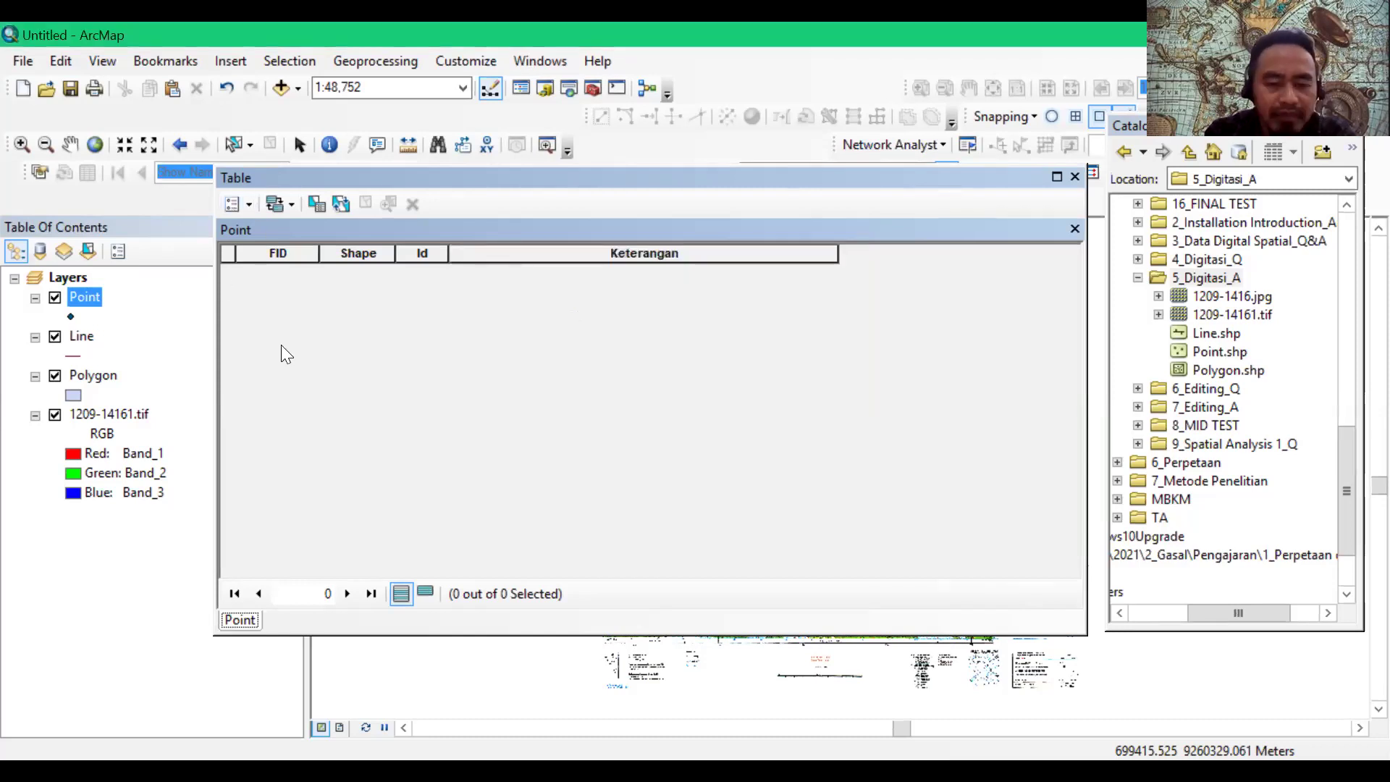
Step: Add a second Text field, named Nama, to the Point layer's attribute table
left_click(239, 203)
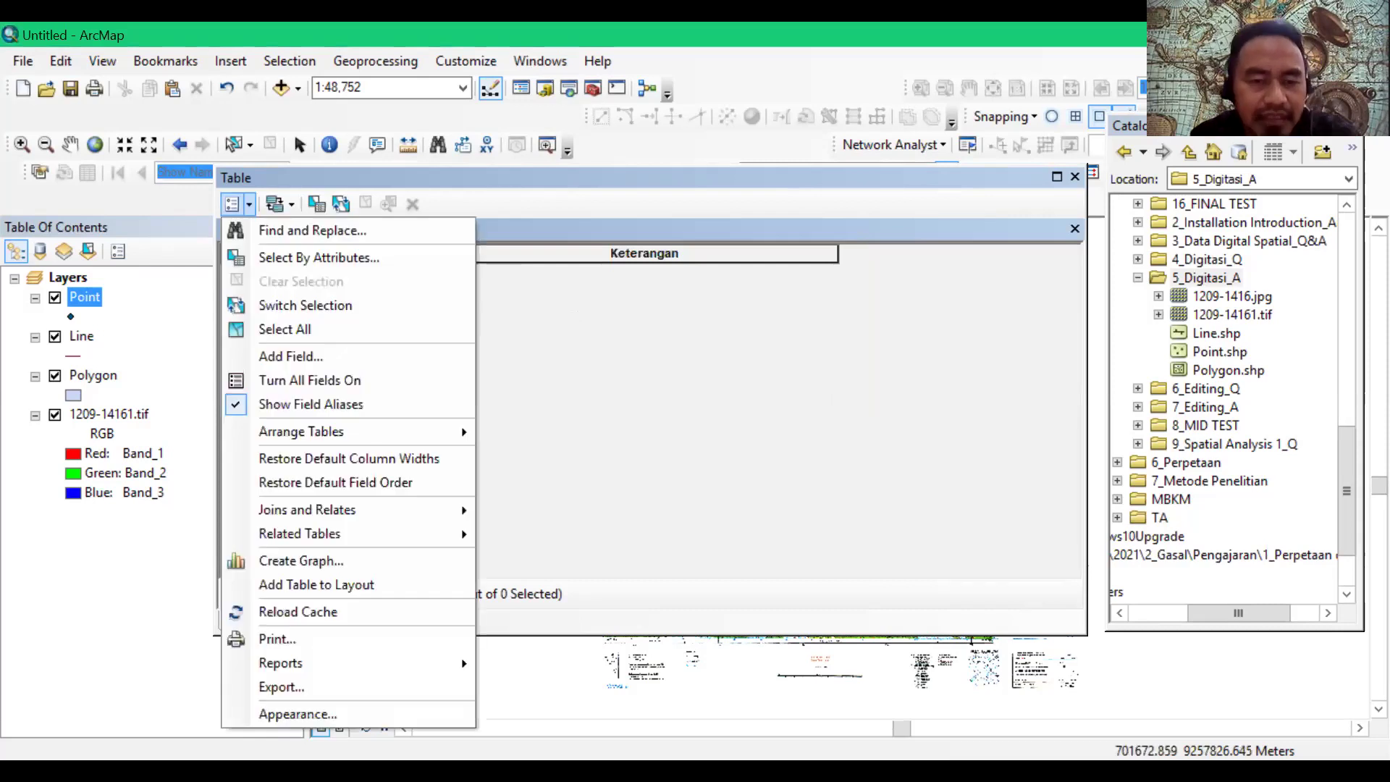
key("Escape")
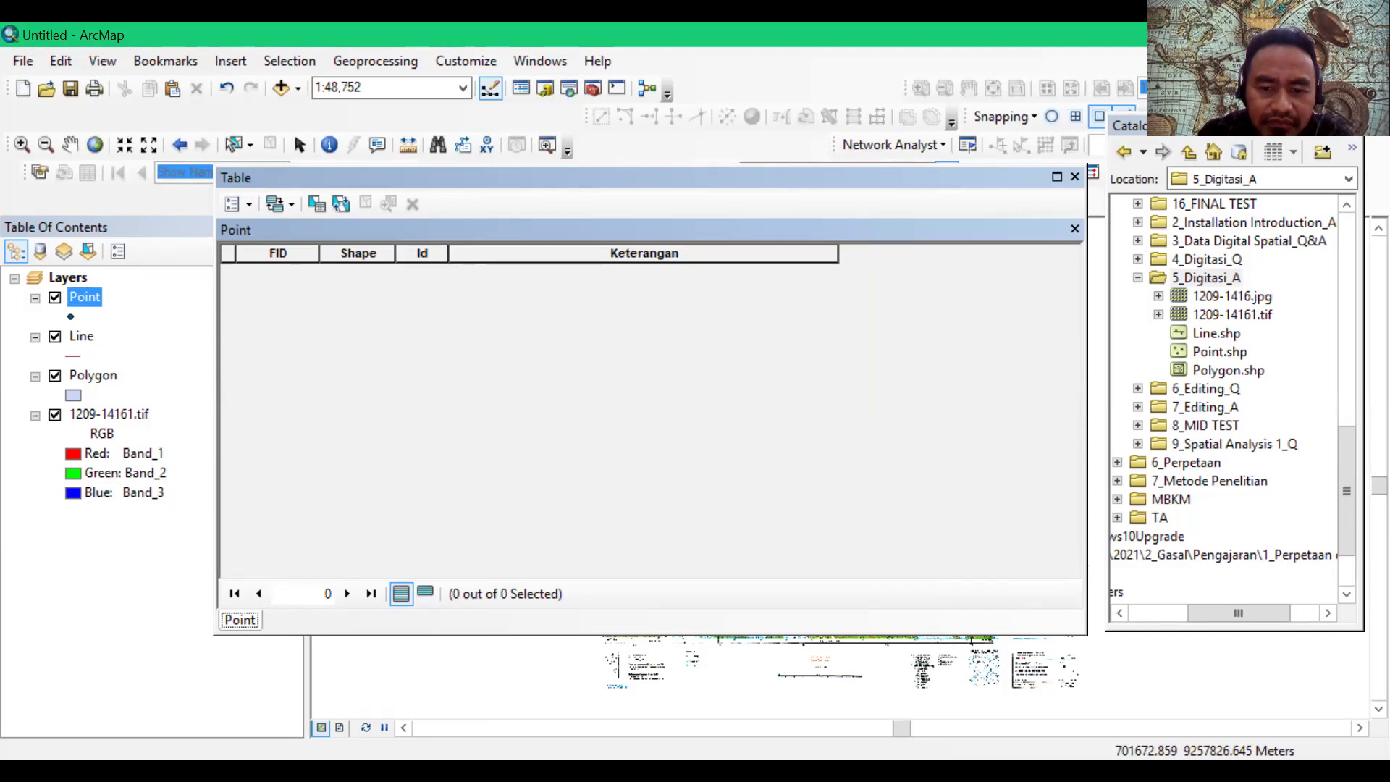
left_click(239, 203)
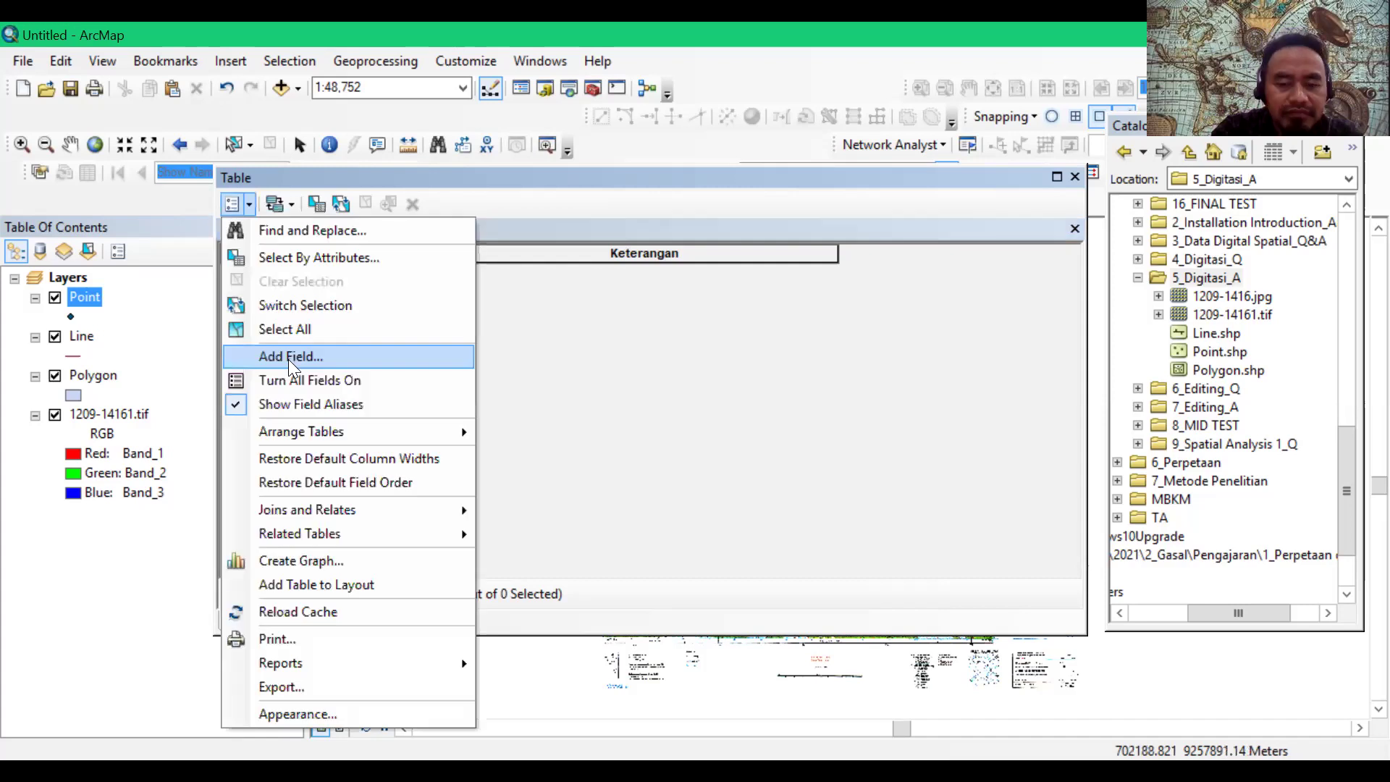
left_click(290, 358)
type("Nama")
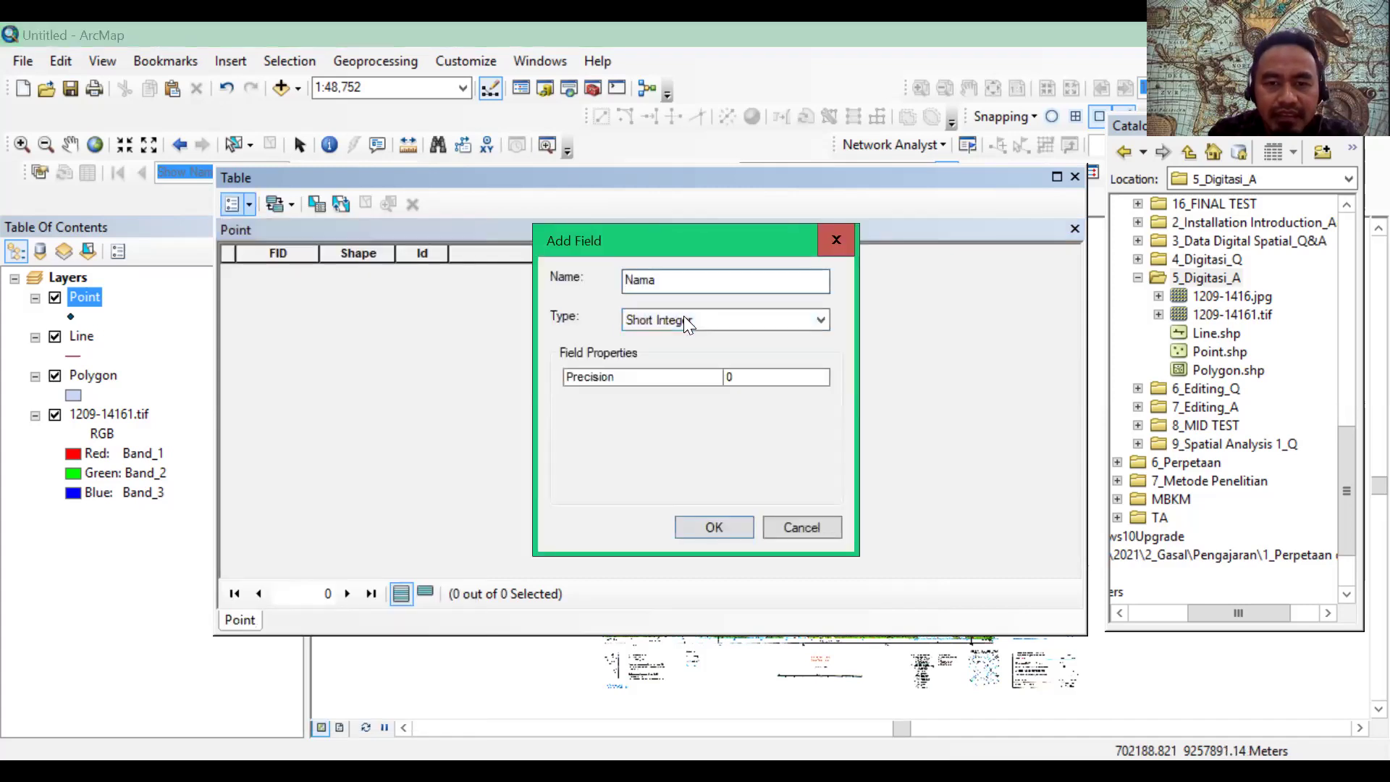
left_click(684, 324)
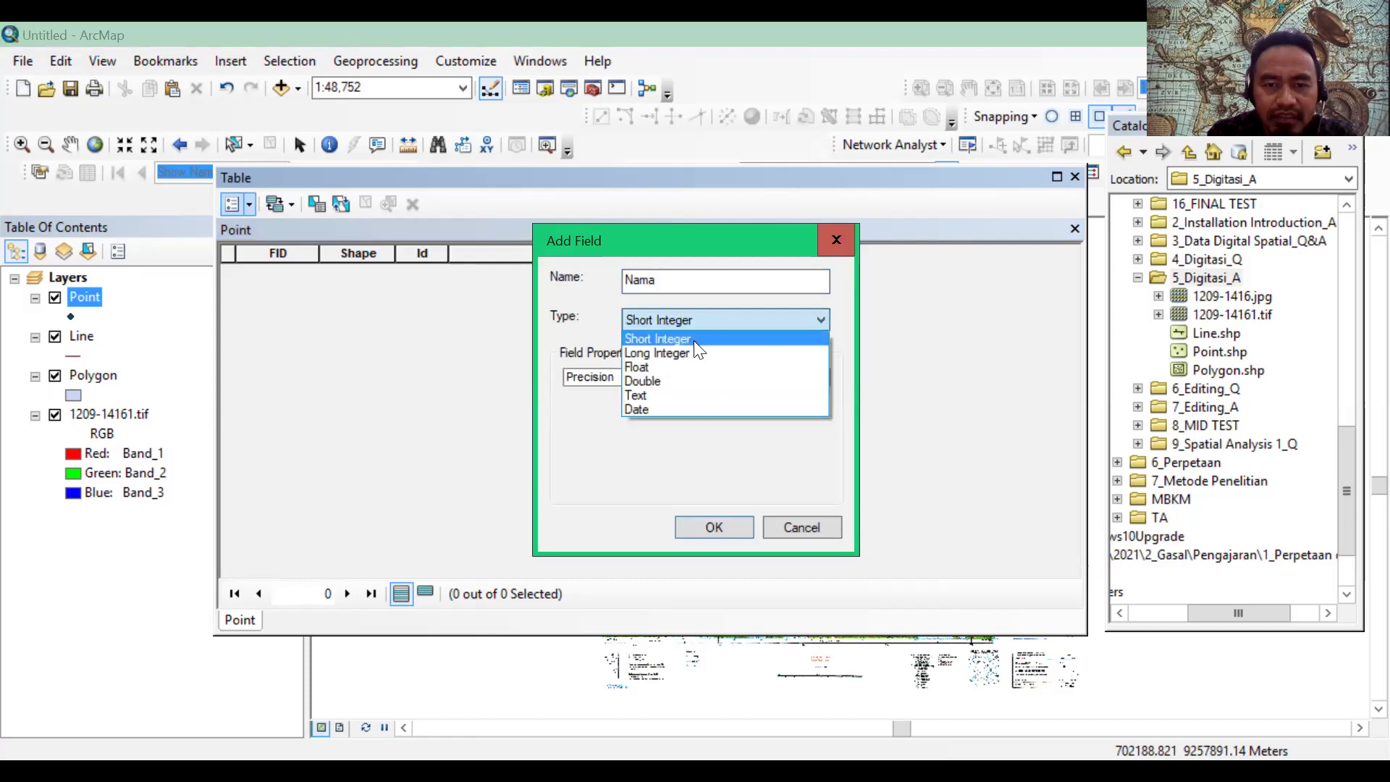
left_click(684, 394)
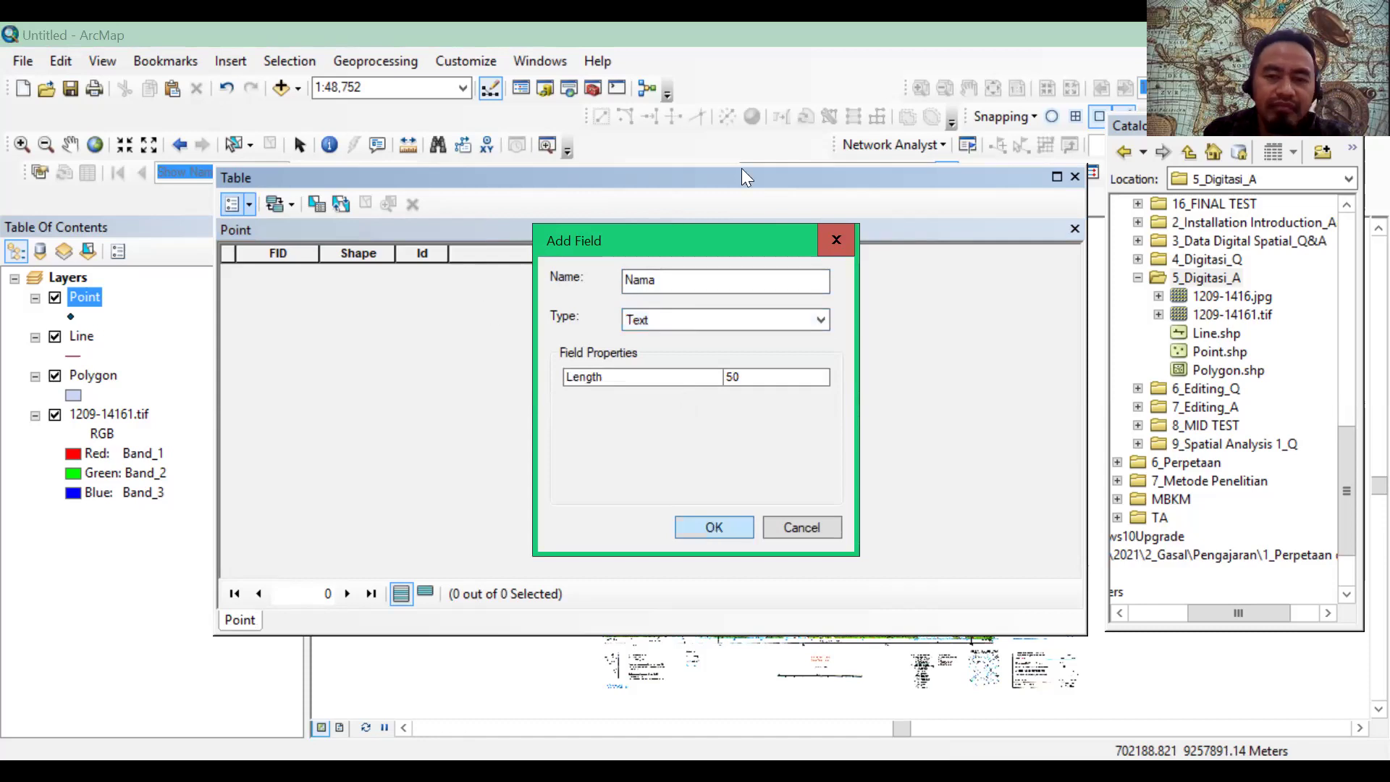
key("Return")
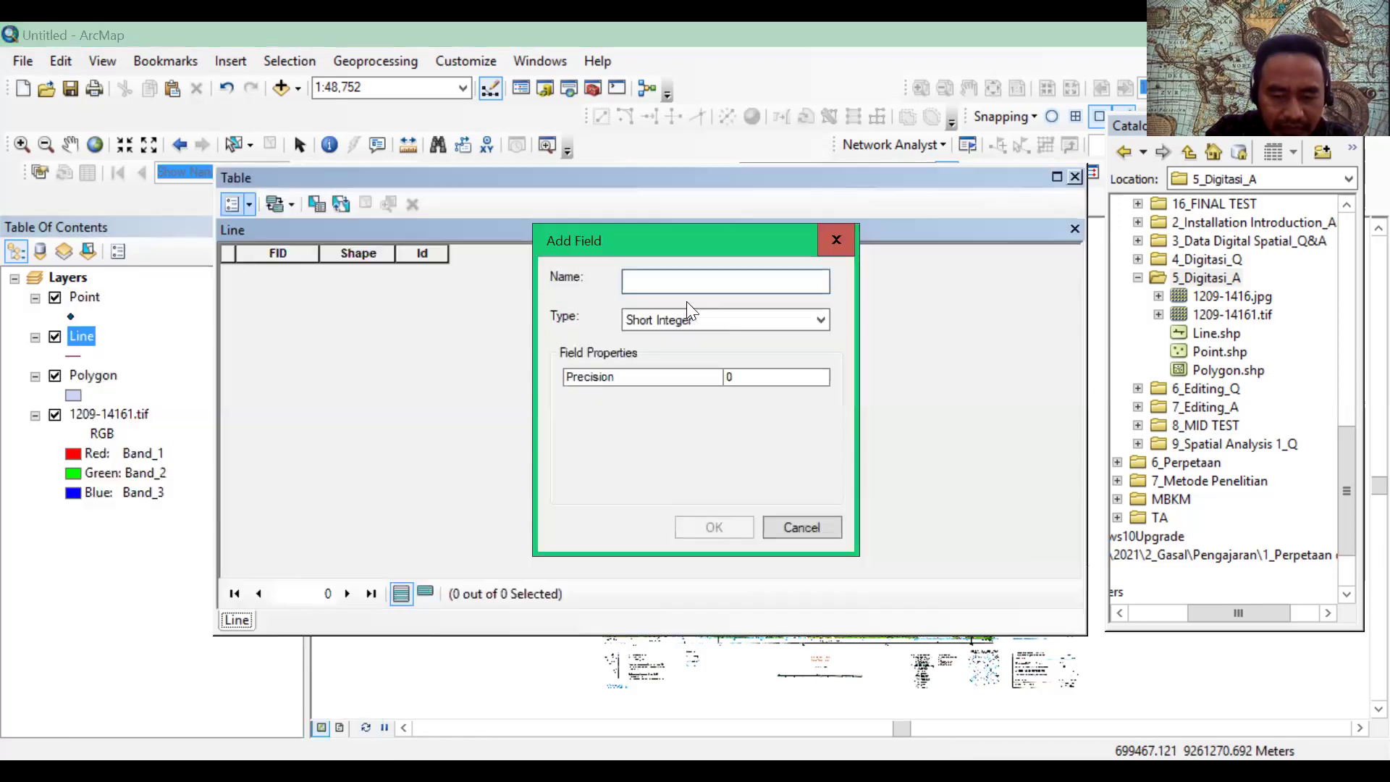
Step: Add a Text field named Keterangan to the Line layer's attribute table
type("Keterangan")
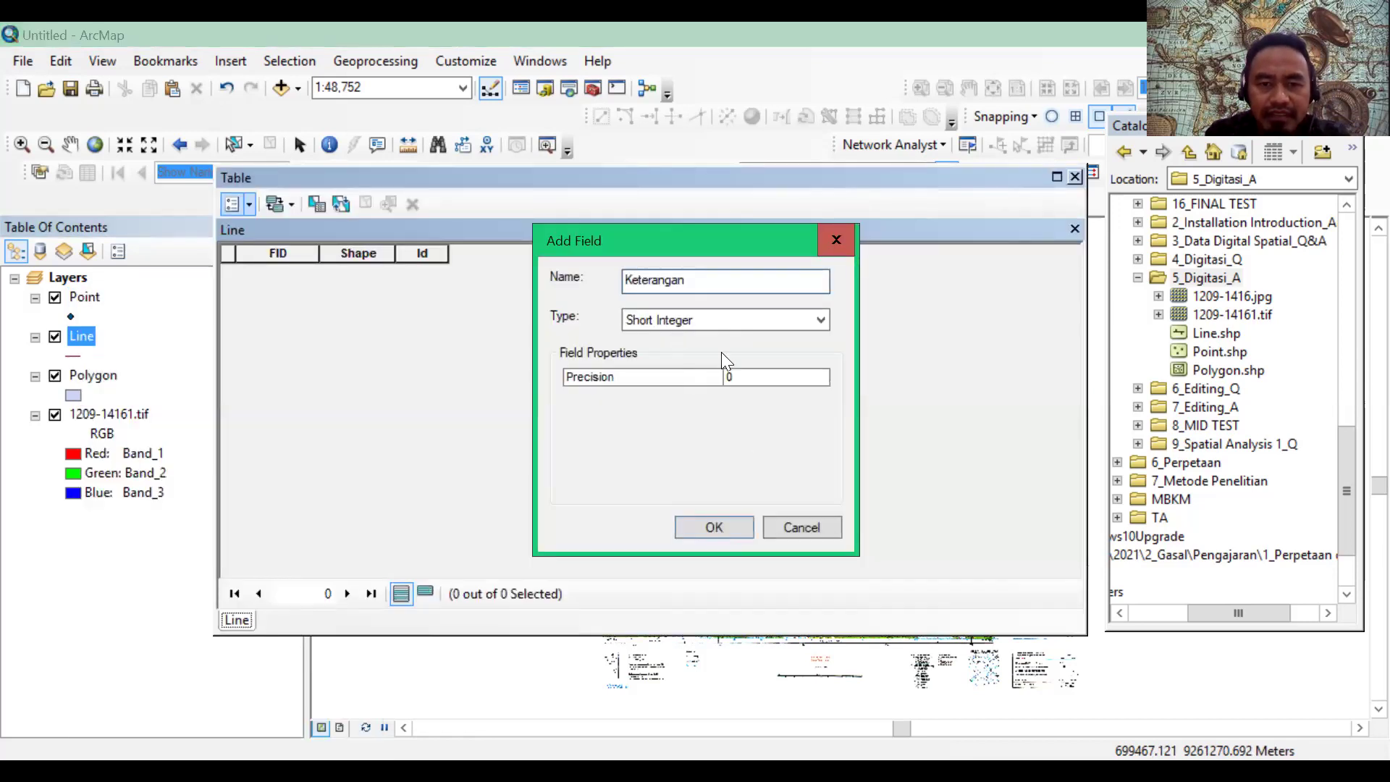
left_click(724, 320)
left_click(717, 533)
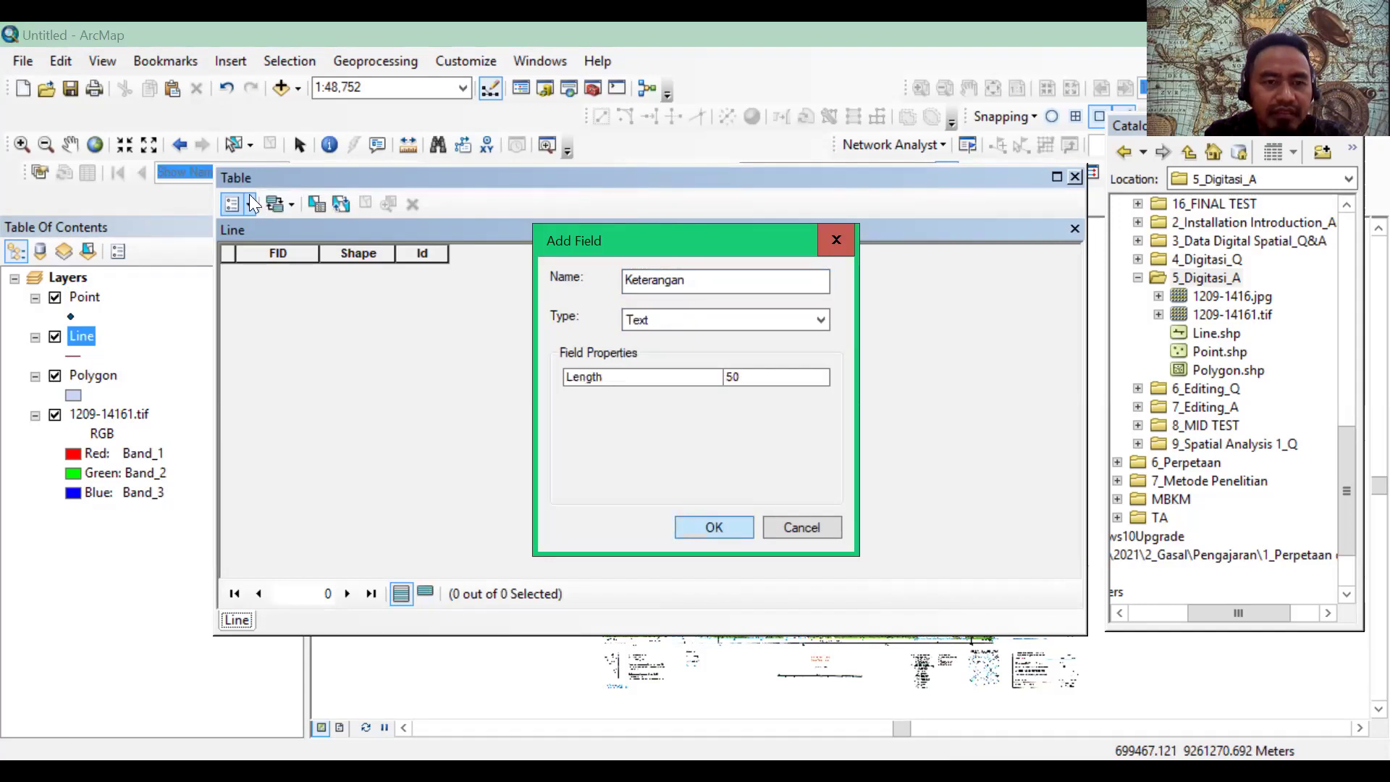
key("Return")
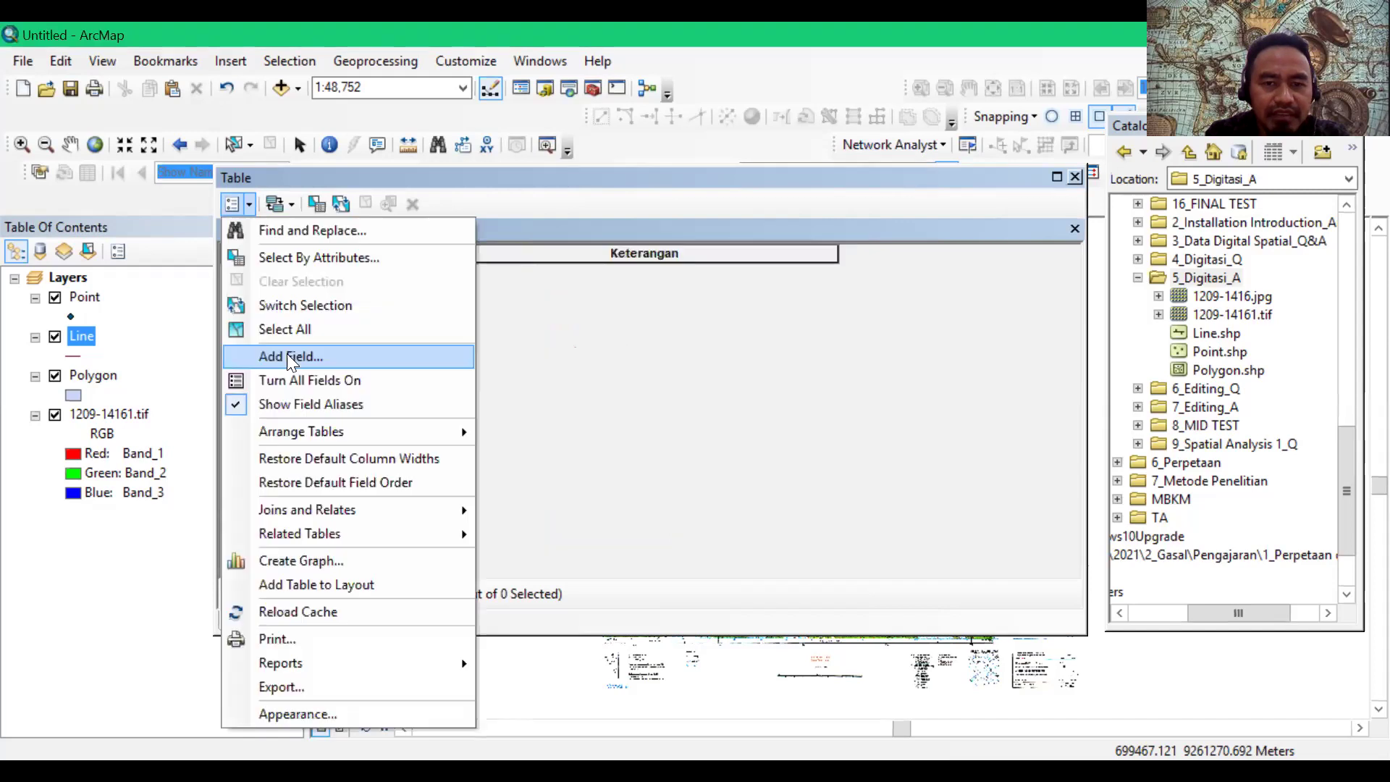
Step: Add a Text field named Nama to the Line layer's attribute table and close the table
key("Return")
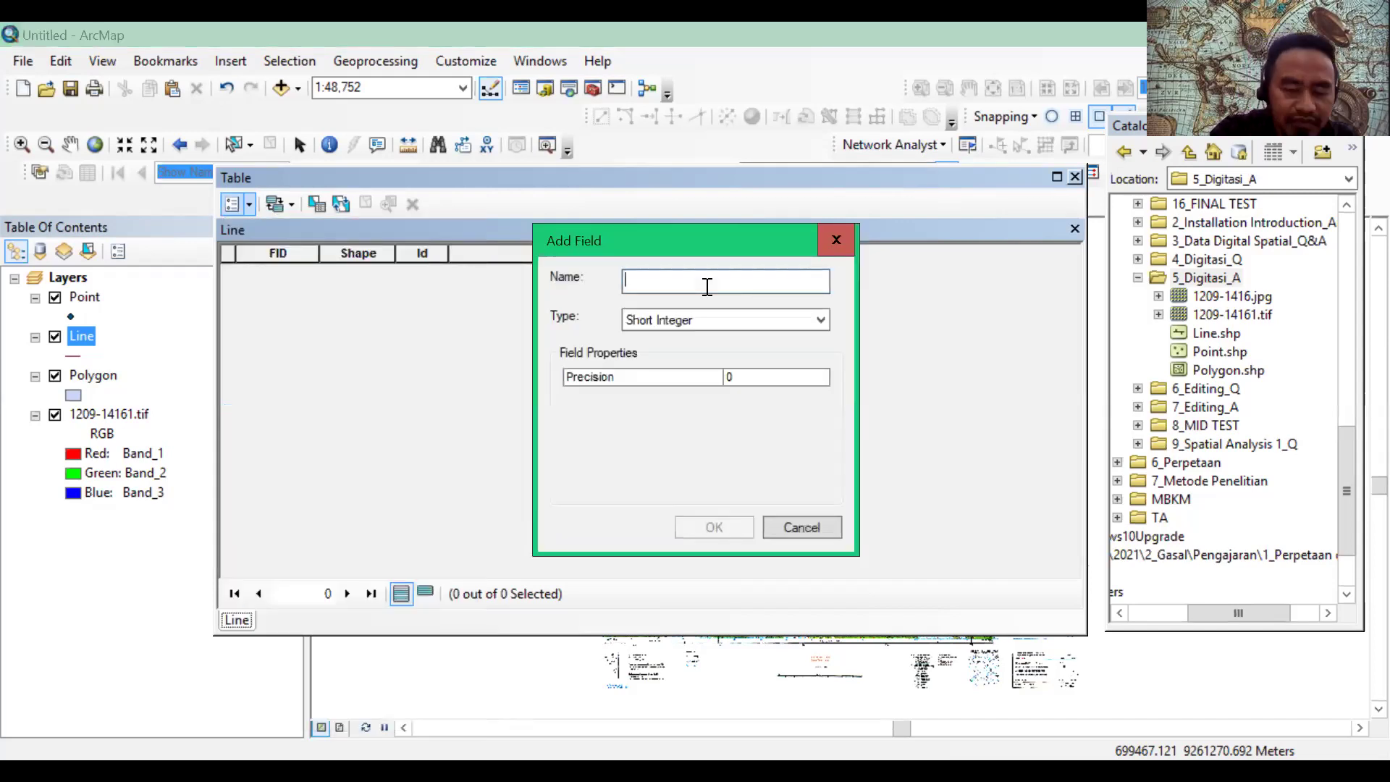
type("Nama")
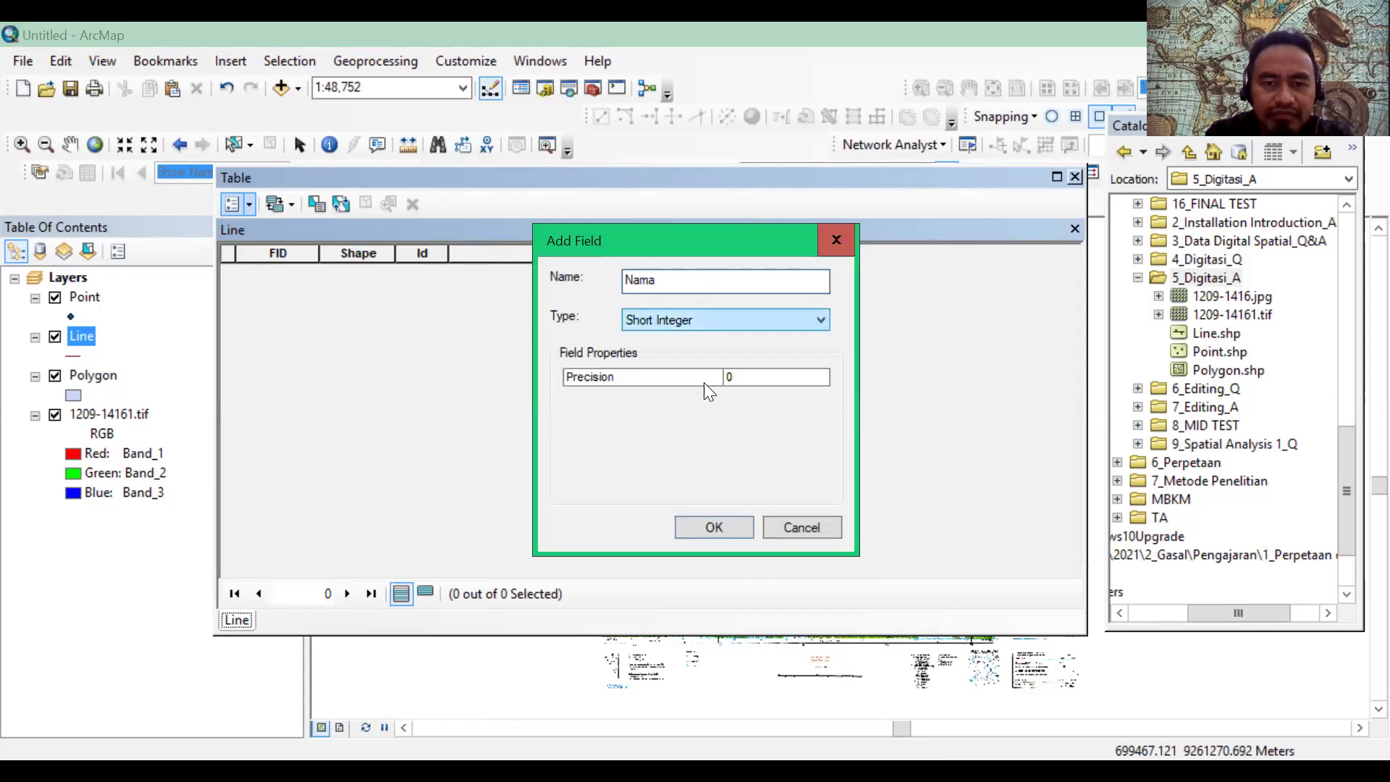
key("alt+Down")
key("Return")
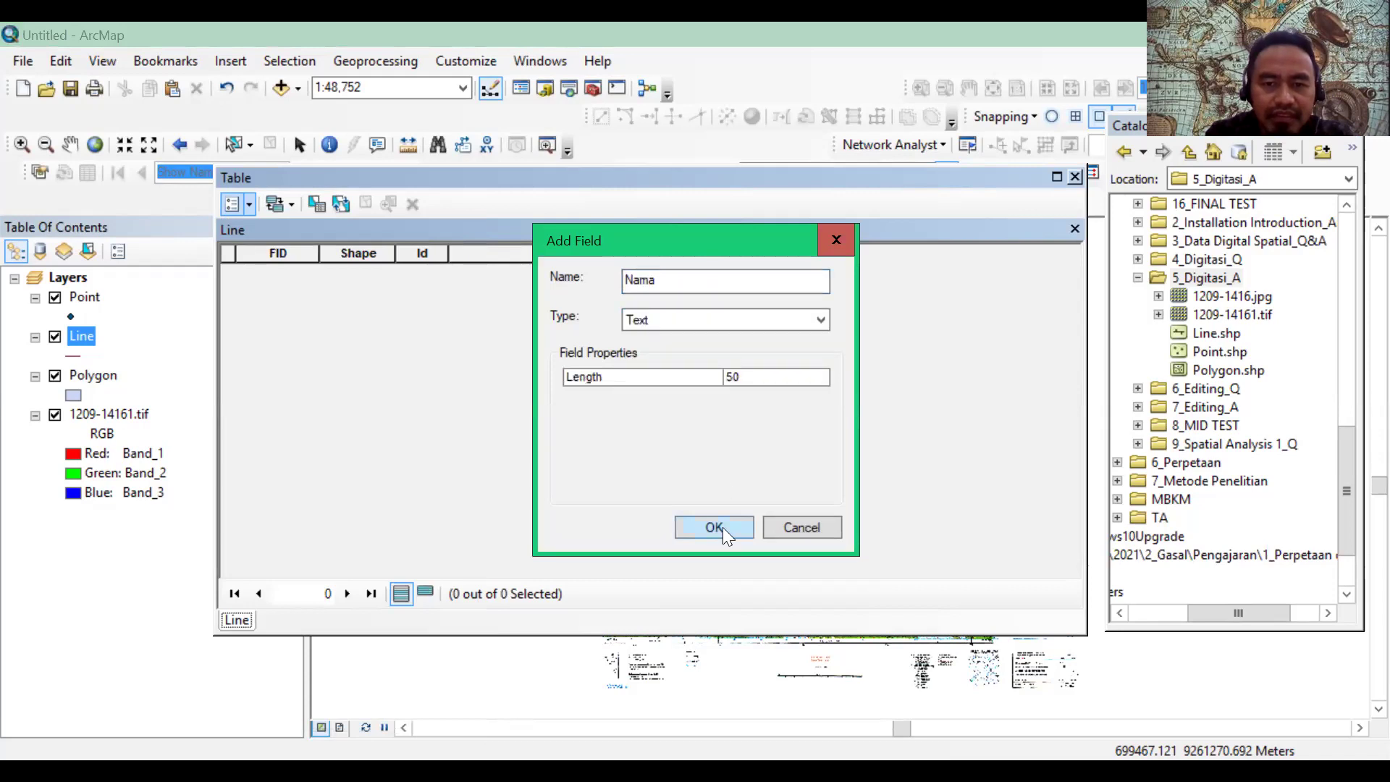
key("Return")
left_click(1076, 177)
Step: Open the Polygon layer's attribute table and add a Text field named Keterangan
left_click(97, 376)
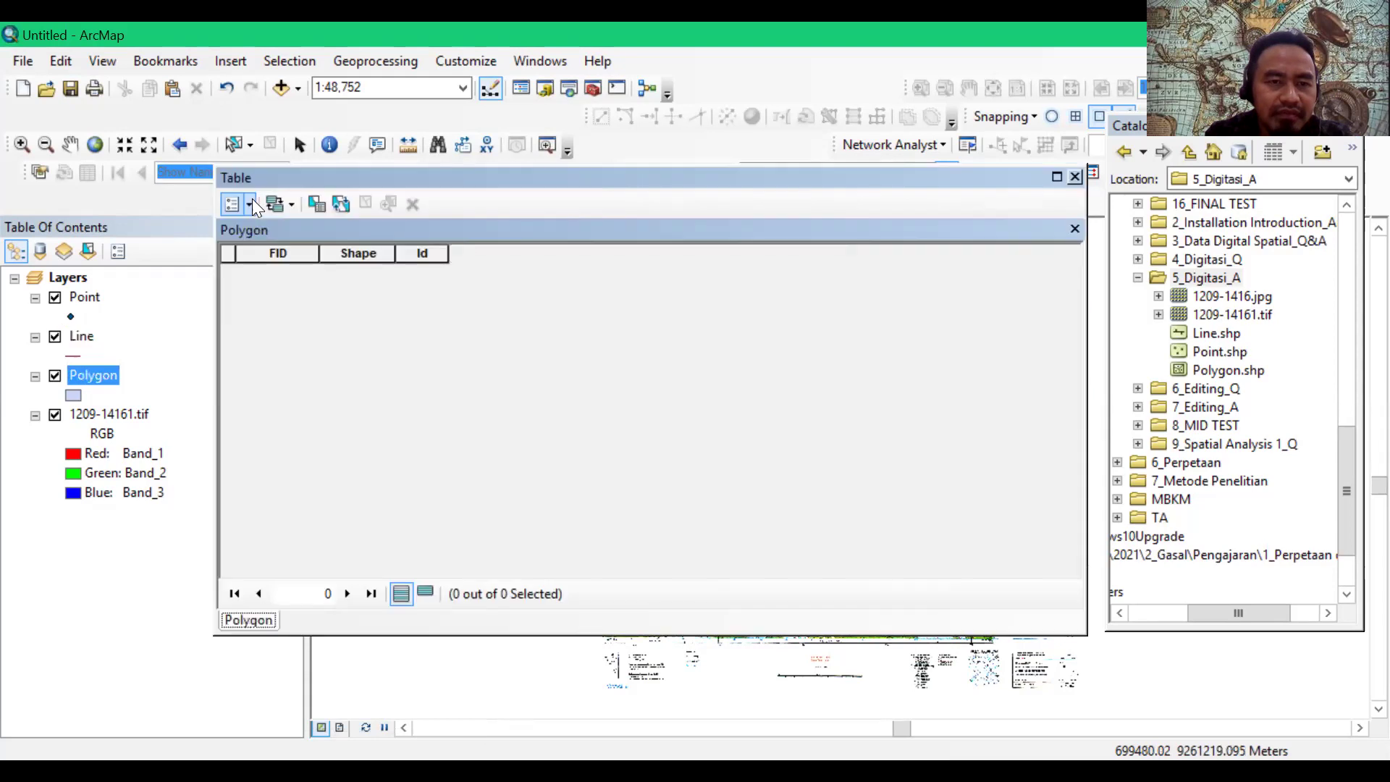
left_click(232, 203)
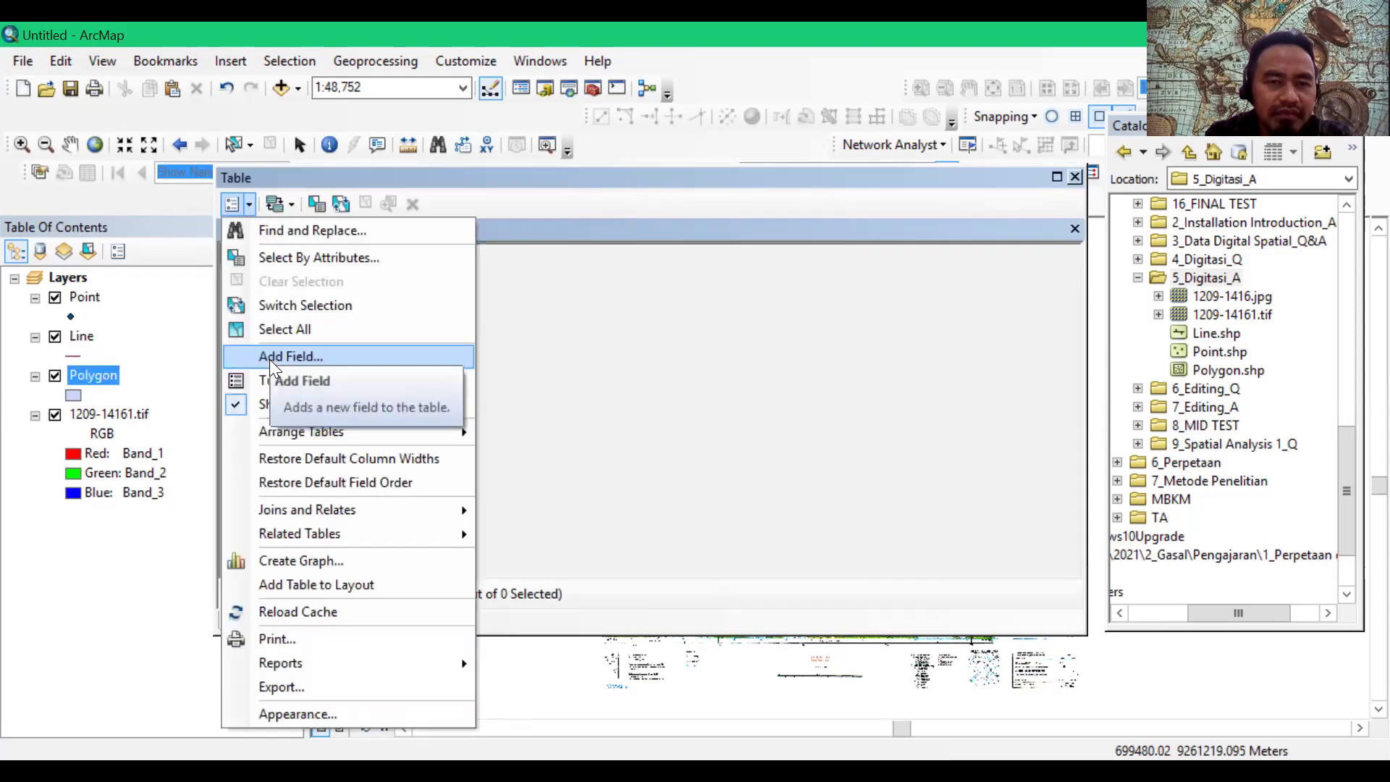
left_click(290, 355)
type("K")
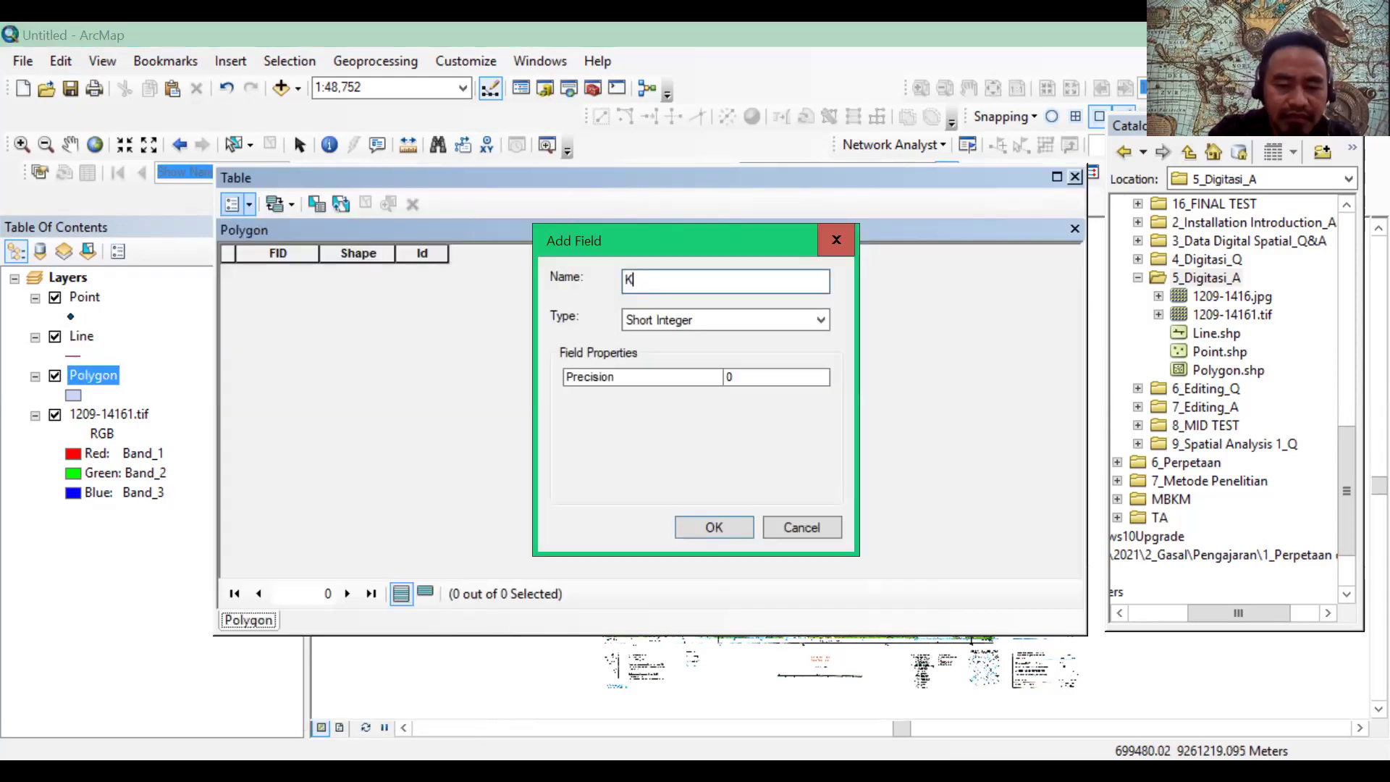
type("eterangan")
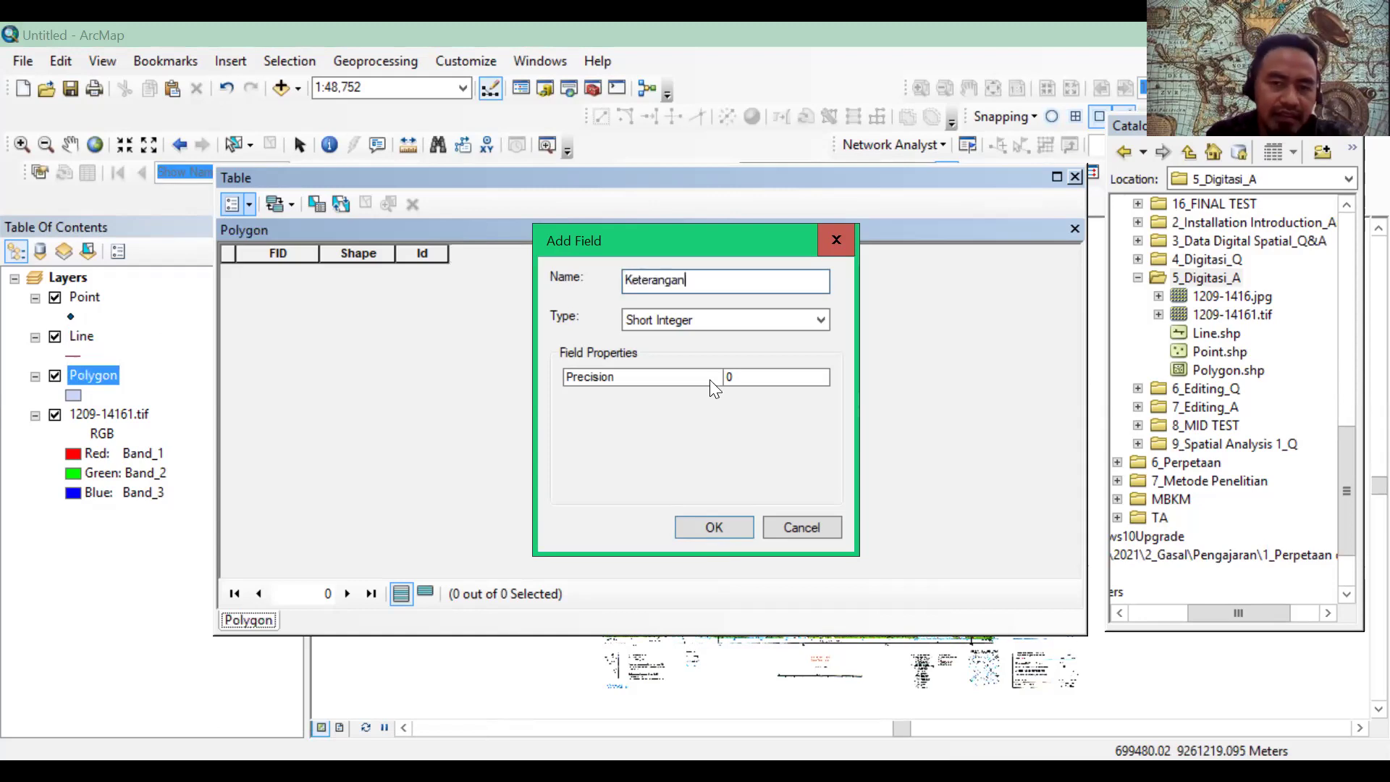
left_click(727, 323)
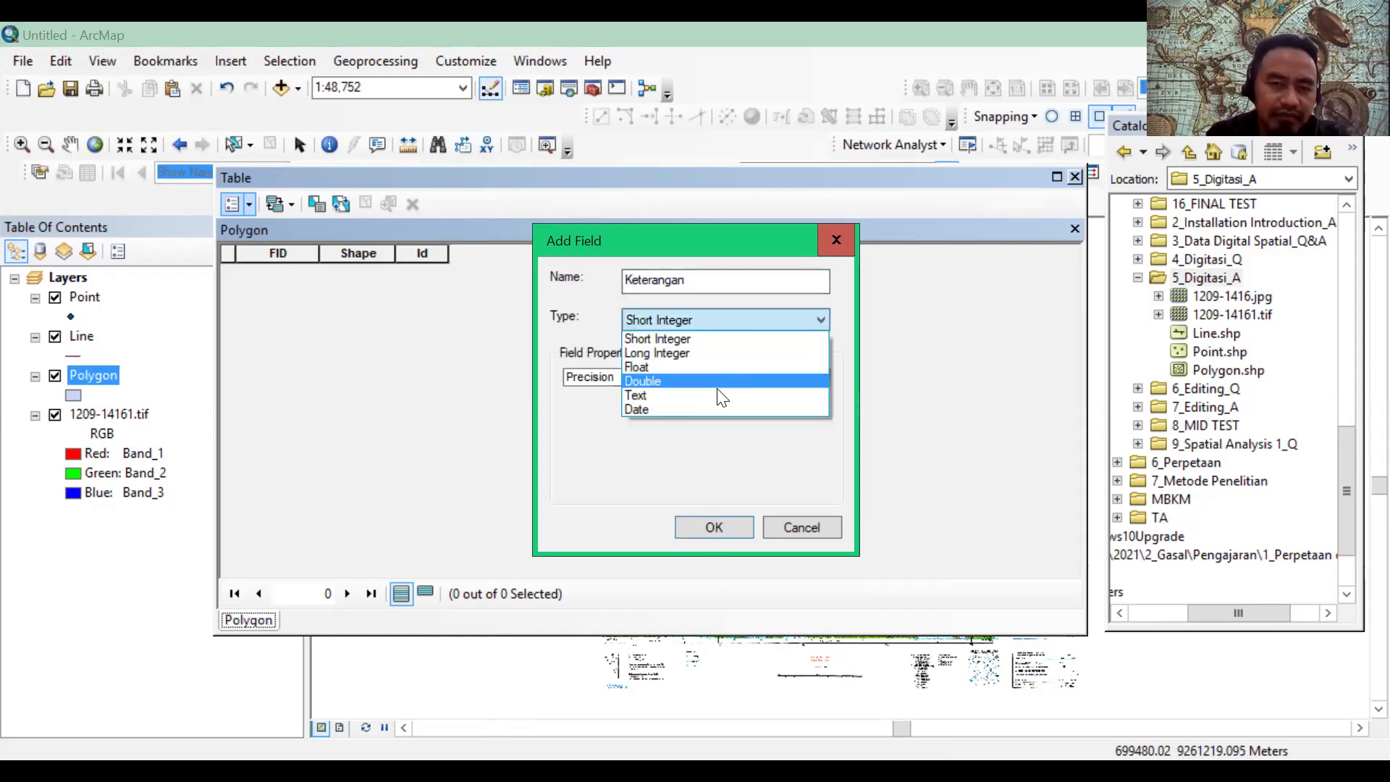
key("Down")
key("Return")
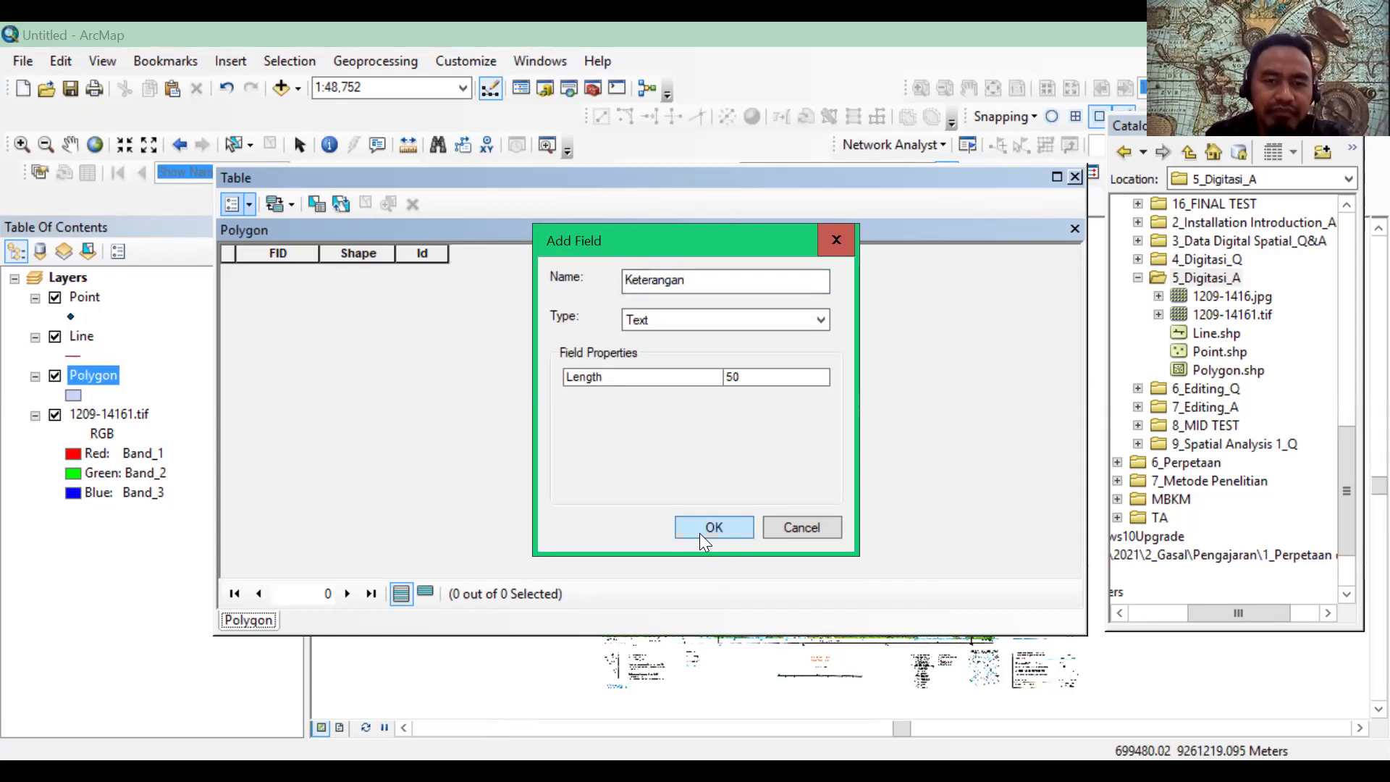
key("Return")
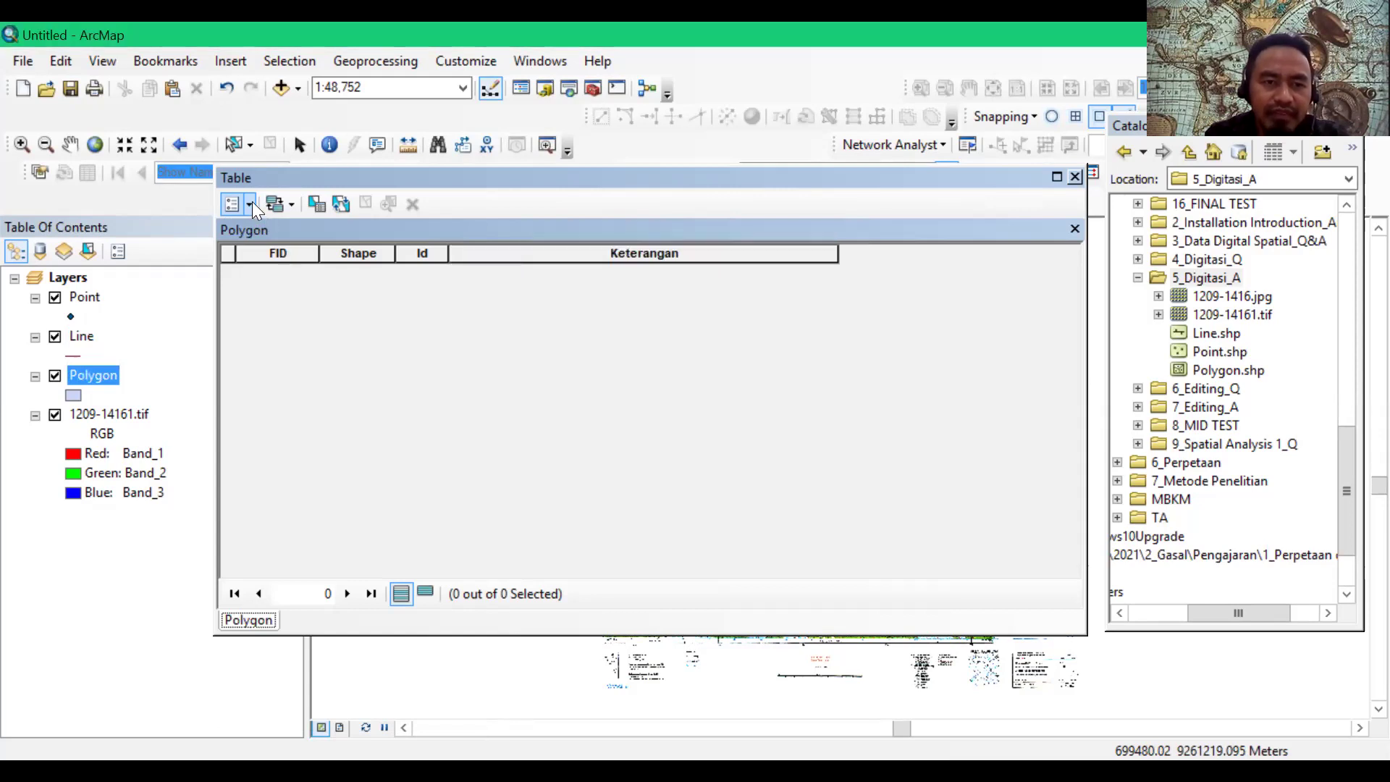
Step: Add a Text field named Nama to the Polygon layer's attribute table
left_click(249, 204)
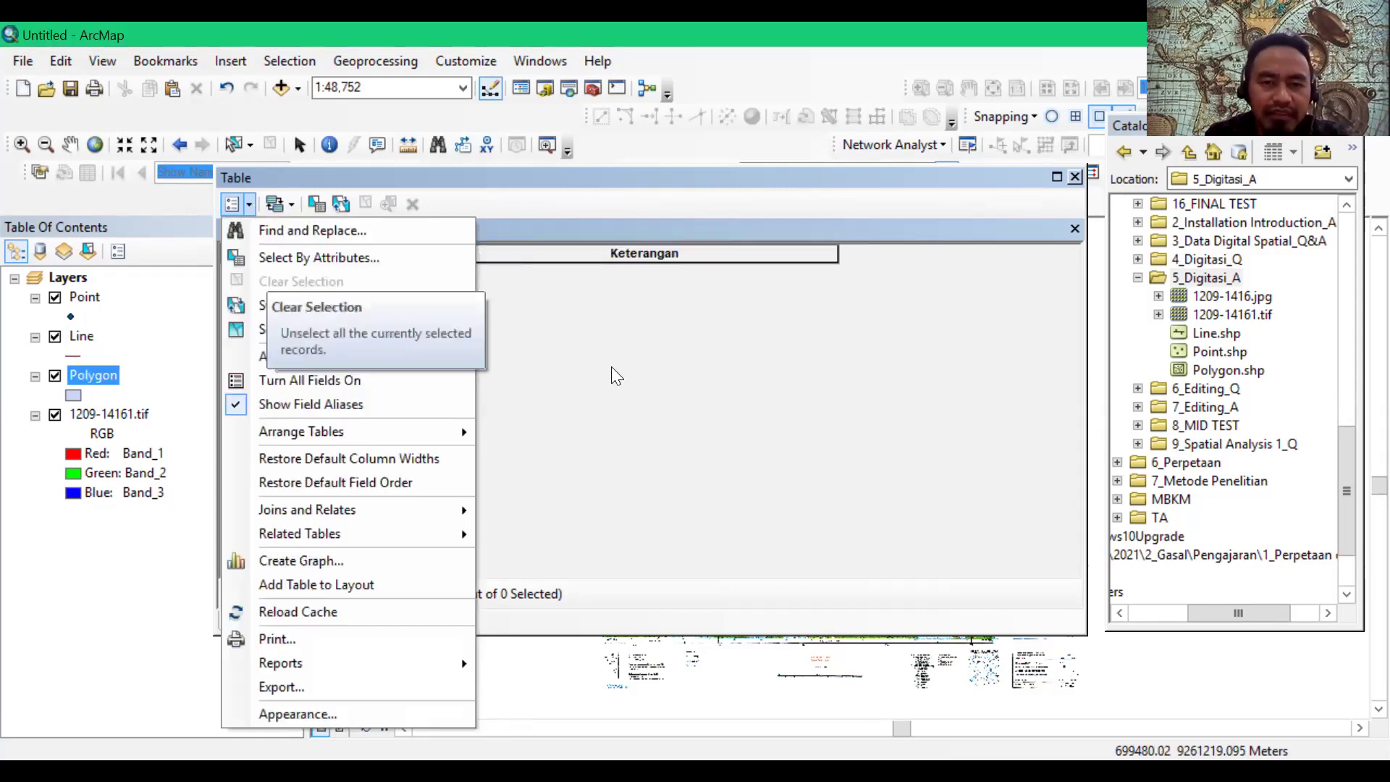
key("Down")
key("Down")
key("Down")
key("Return")
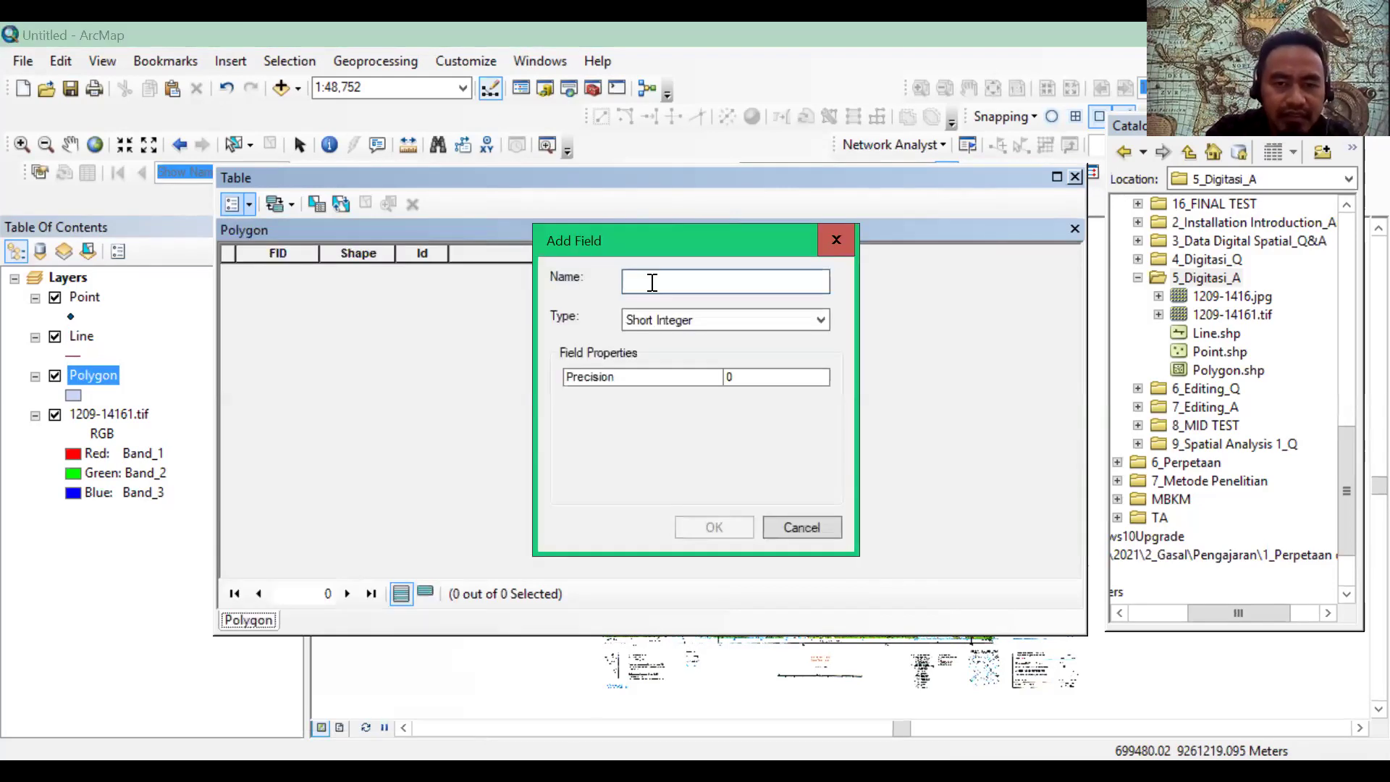
type("Nama")
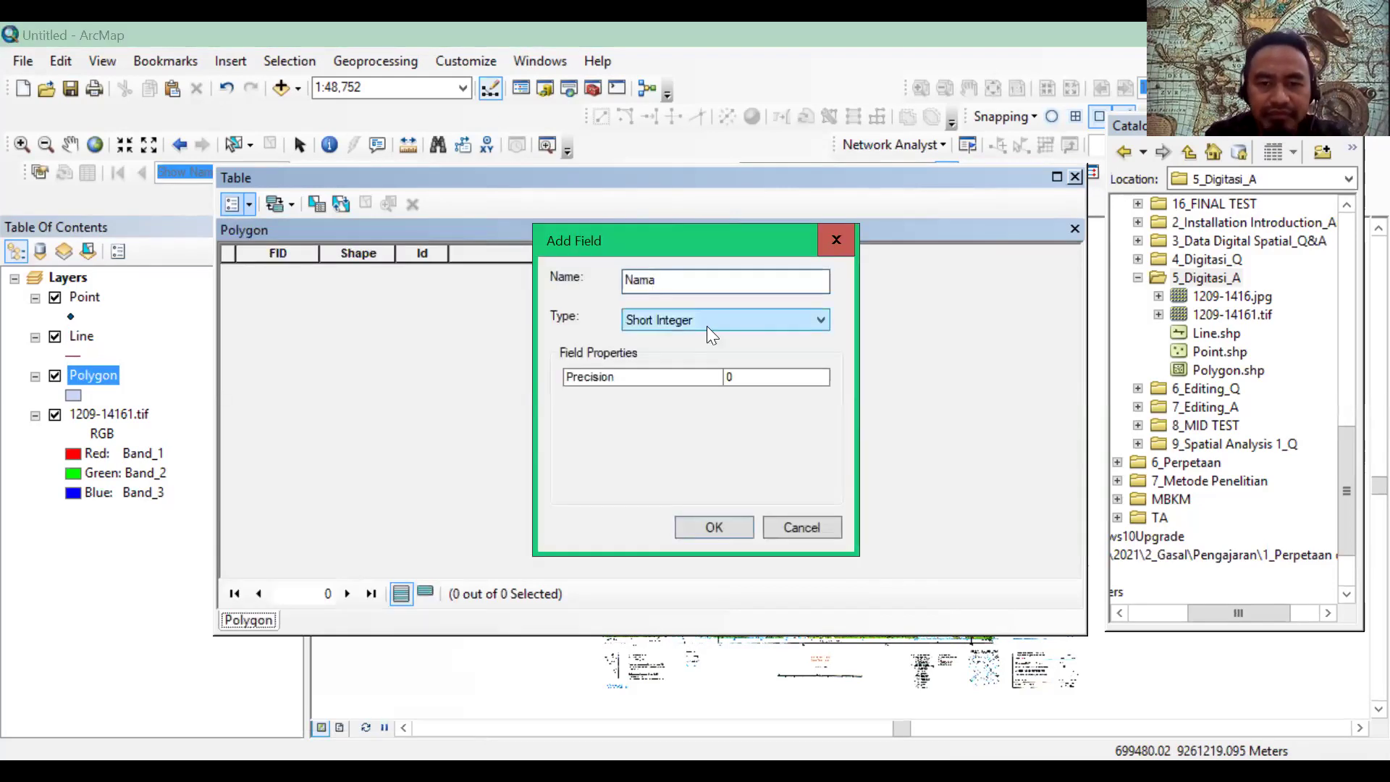
key("alt+Down")
left_click(700, 394)
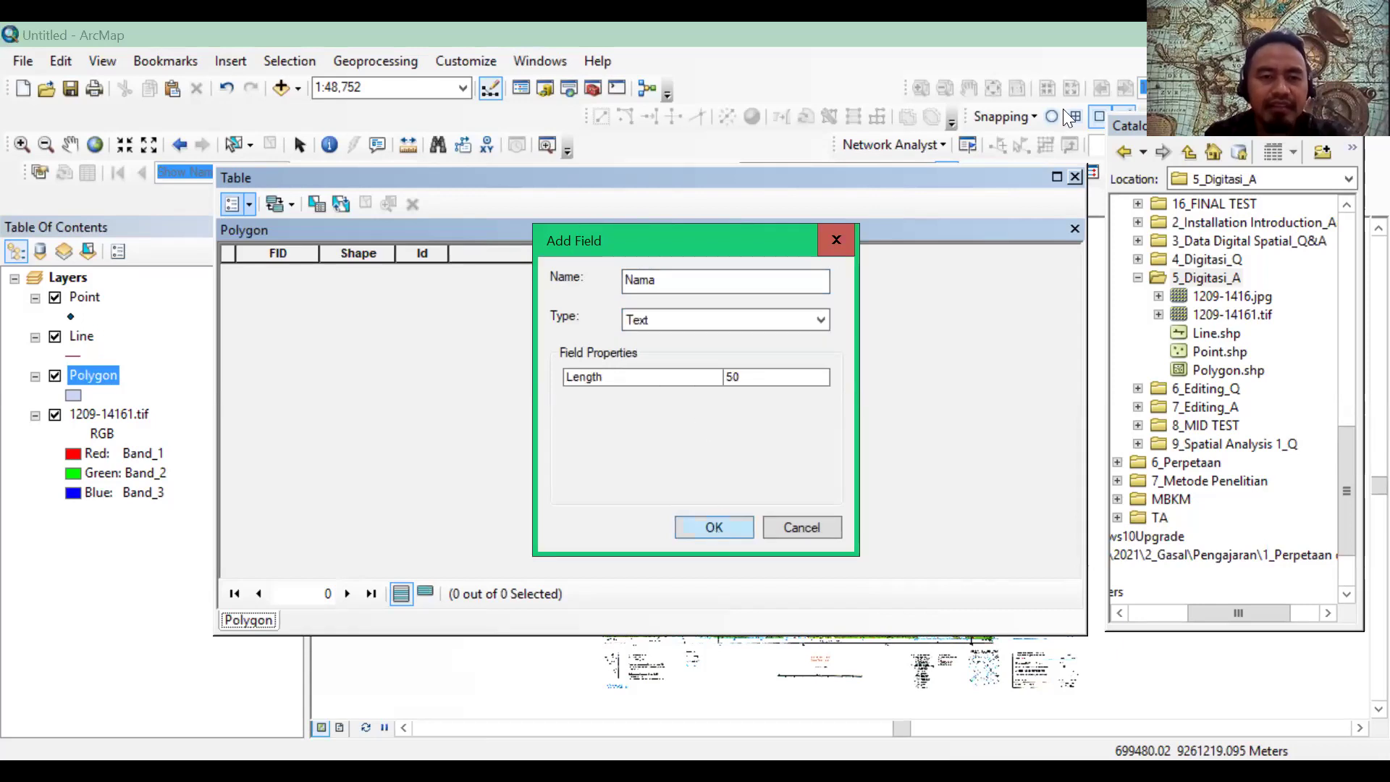
left_click(712, 527)
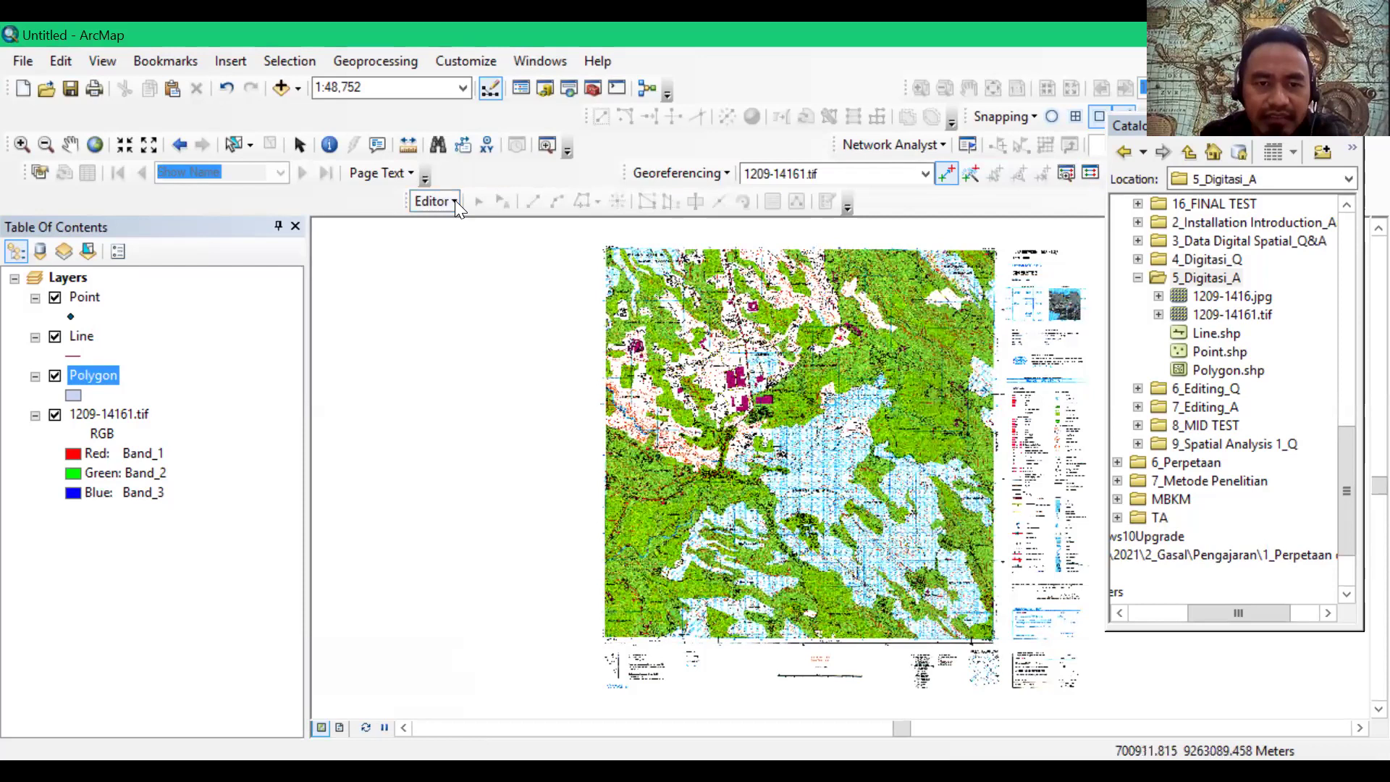
left_click(434, 201)
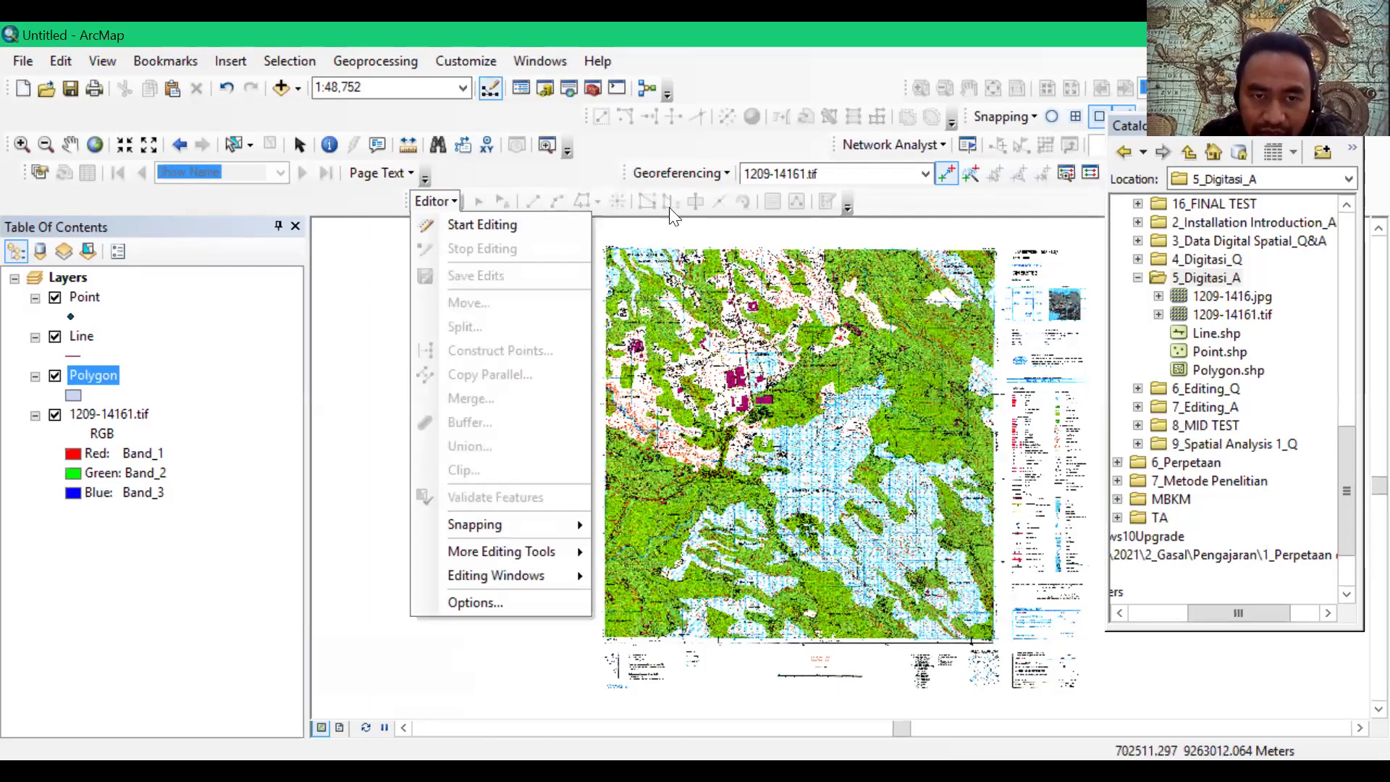
left_click(869, 202)
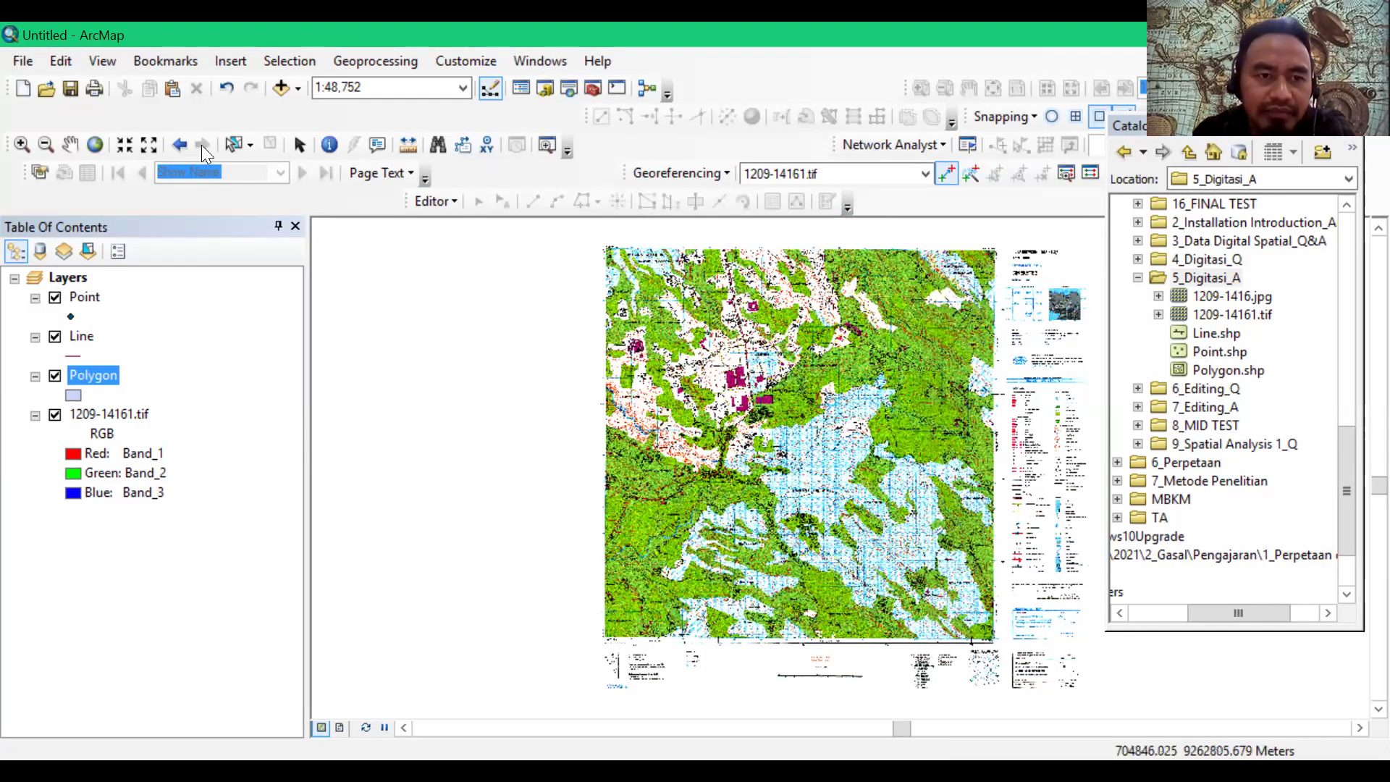
left_click(71, 145)
left_click_drag(758, 421, 632, 422)
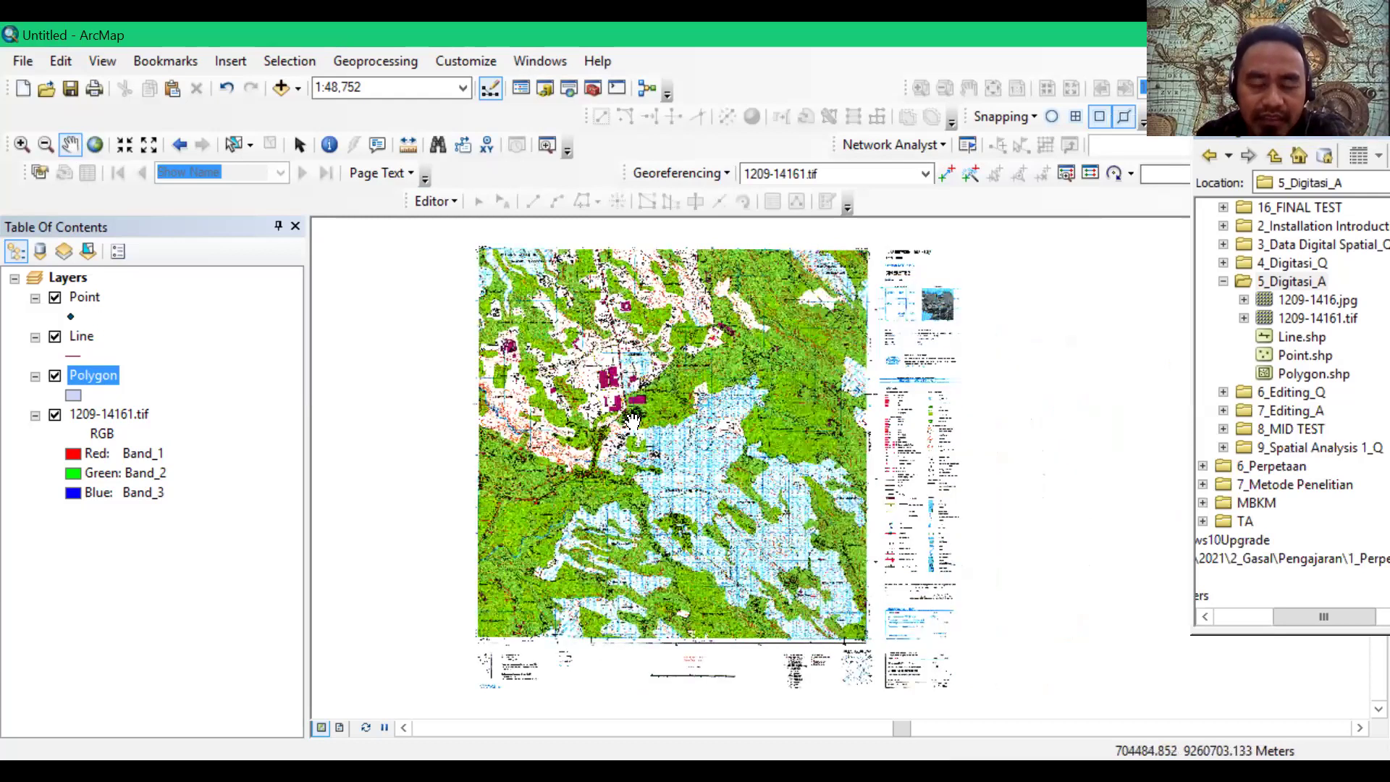
Step: Examine the buildings, roads and rice fields around Ranji Tonggoh on the 1209-14161.tif map
scroll(632, 422, "up", 3)
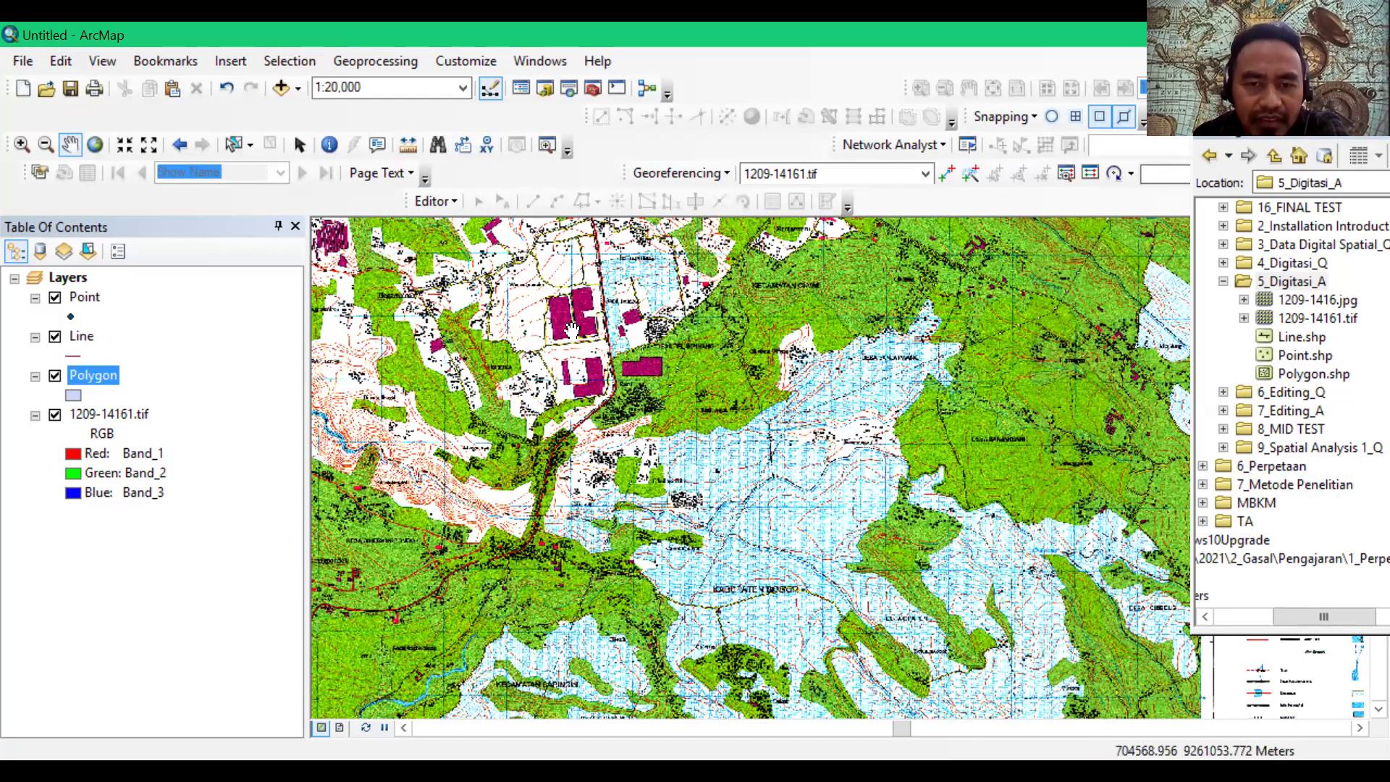
scroll(772, 449, "up", 2)
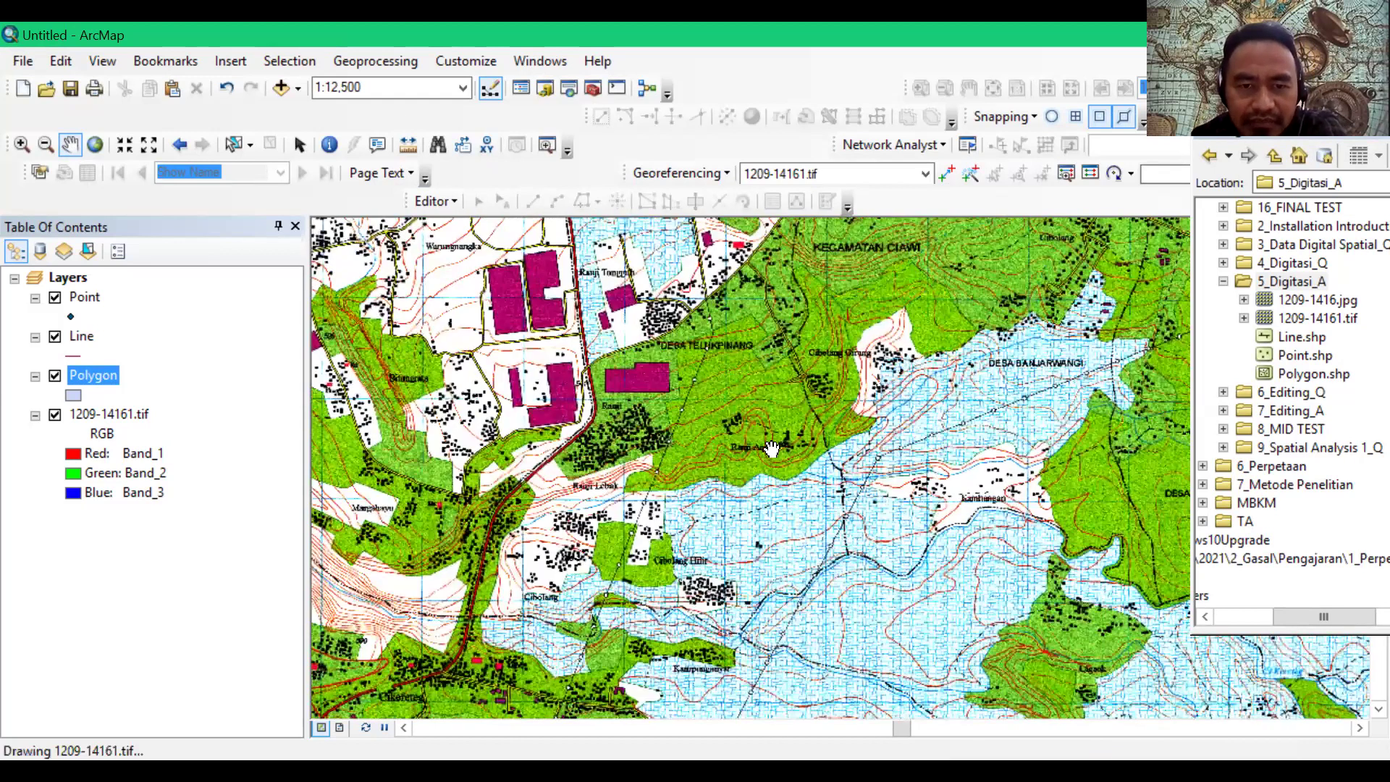
scroll(831, 498, "up", 2)
scroll(832, 498, "up", 3)
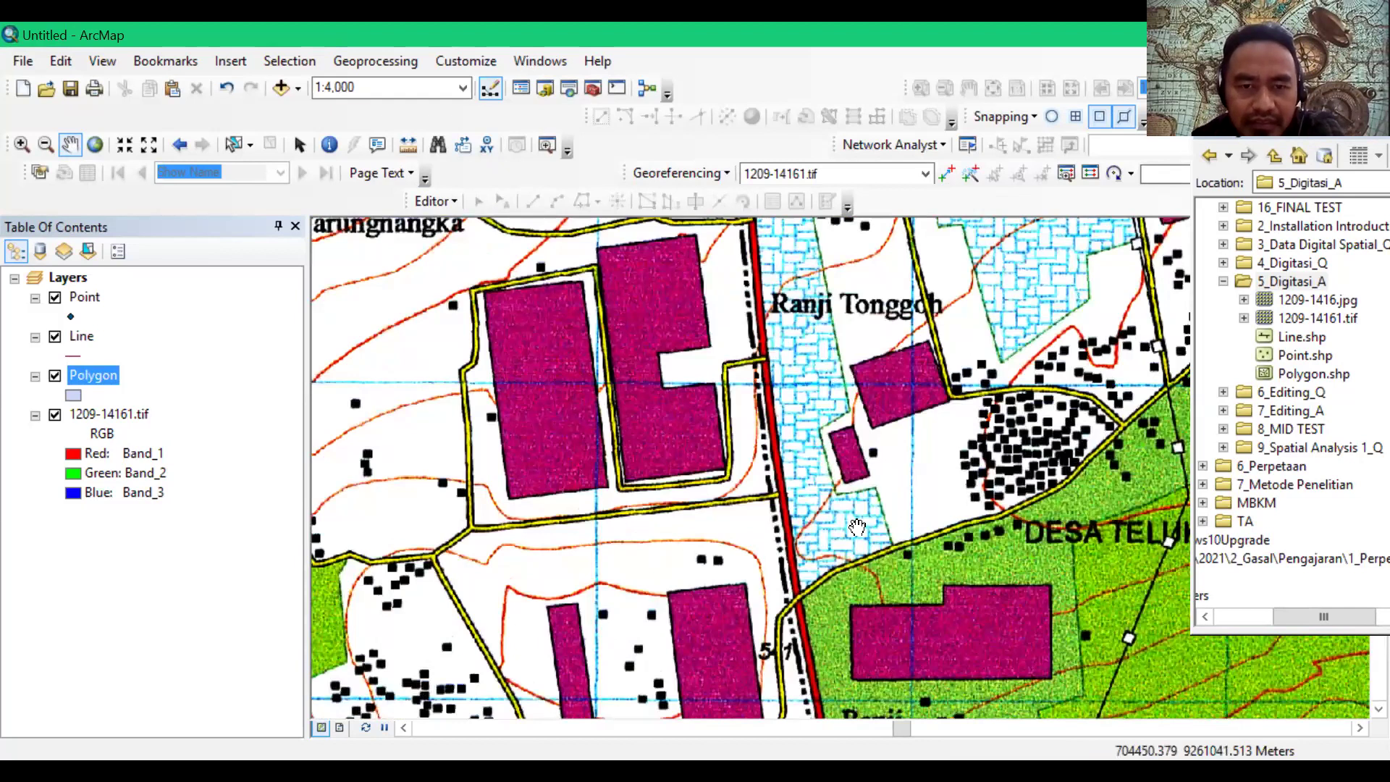
scroll(857, 526, "down", 1)
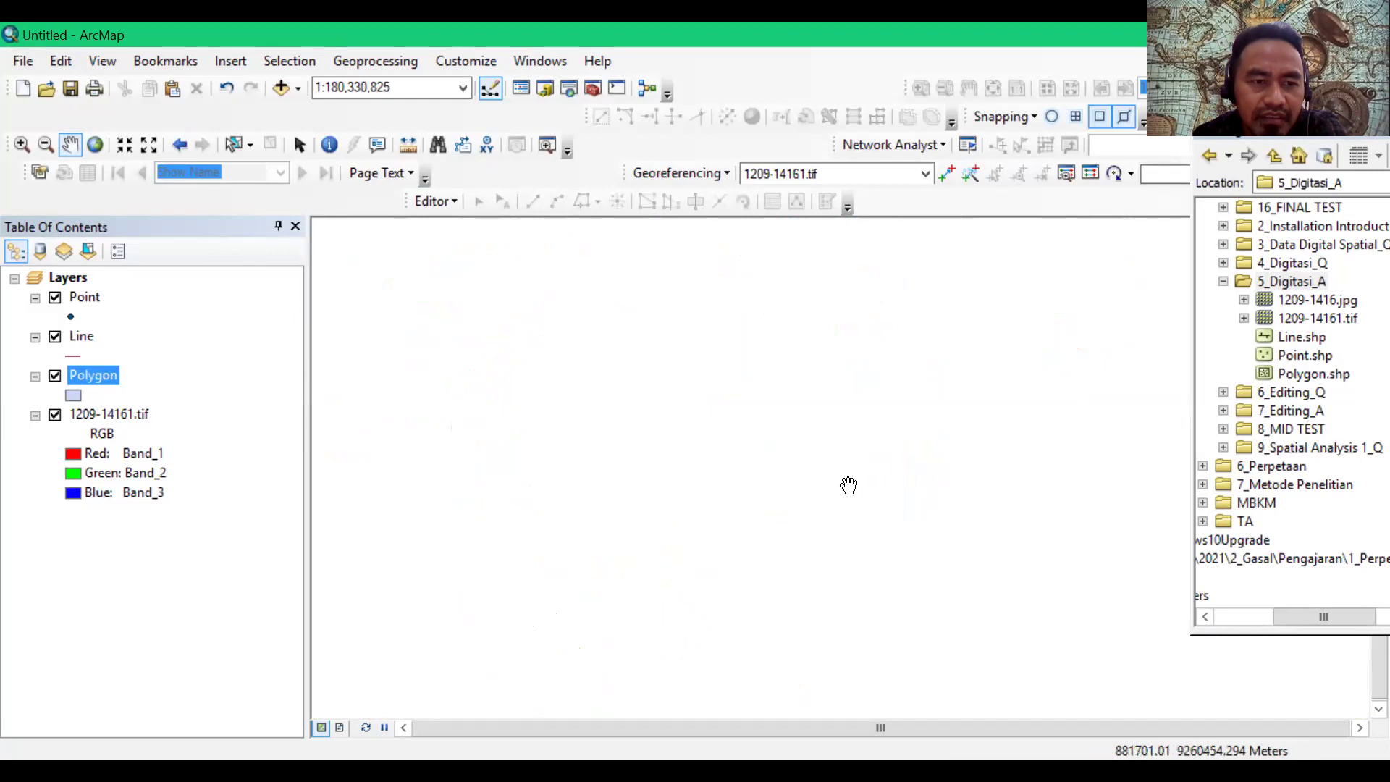
Step: Examine the legend in the margin of the 1209-14161.tif map, from the utility symbols up to the Keterangan heading
scroll(848, 485, "up", 1)
scroll(849, 485, "up", 1)
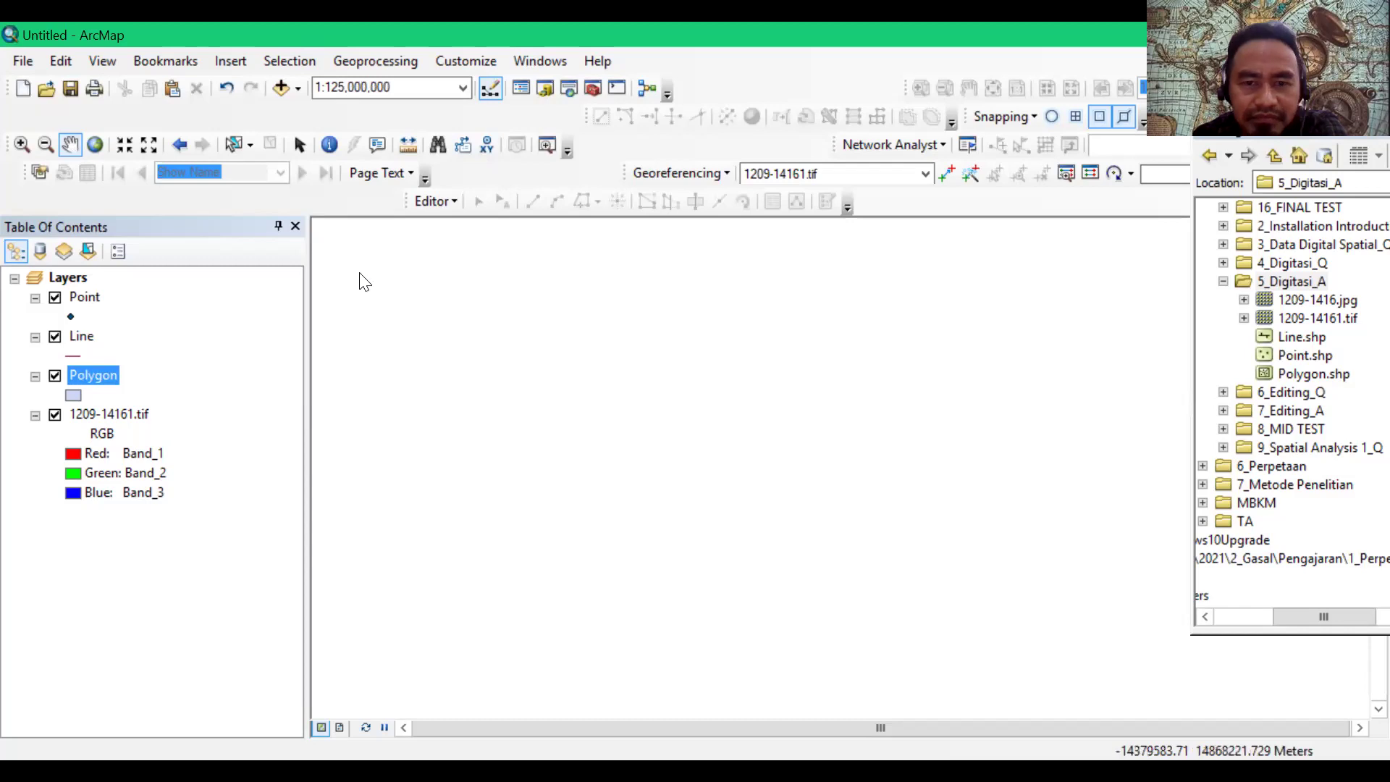
scroll(835, 406, "down", 1)
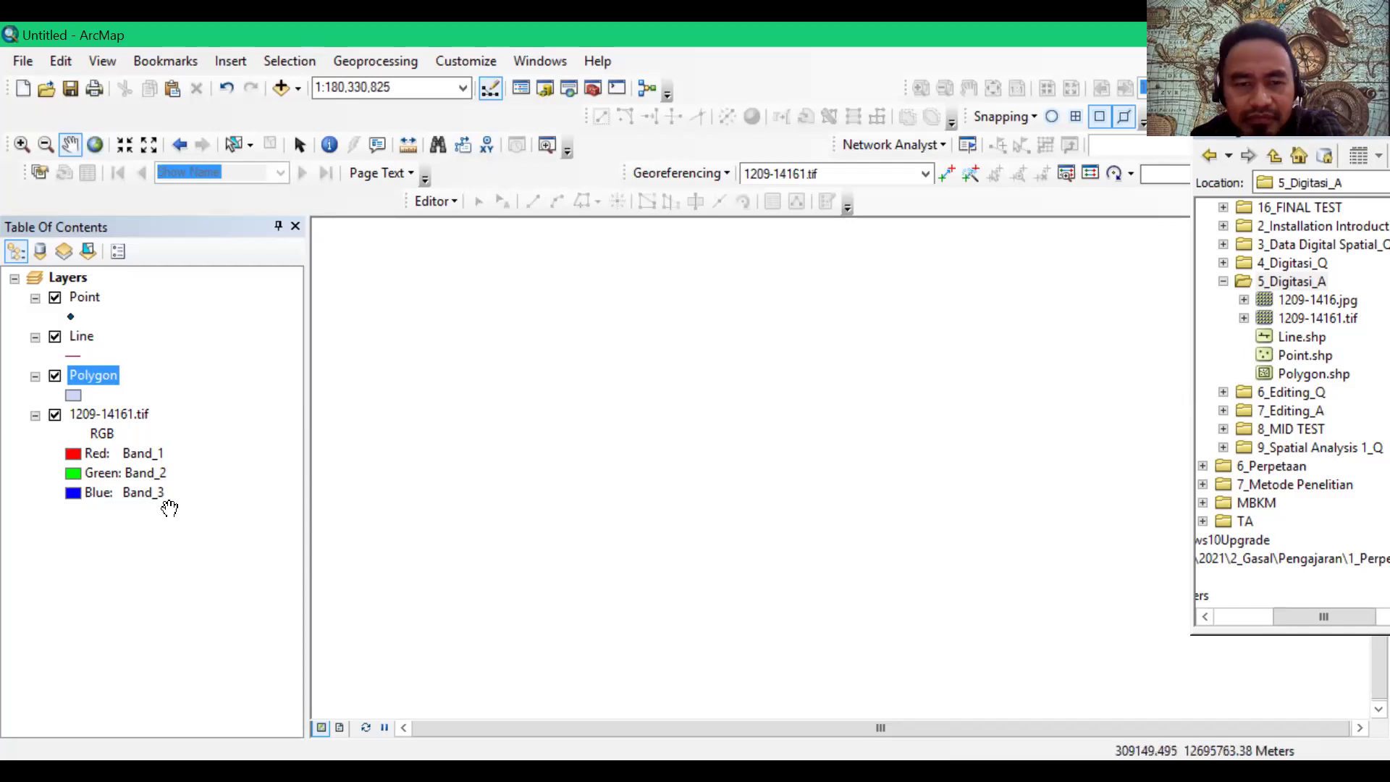
scroll(108, 430, "up", 1)
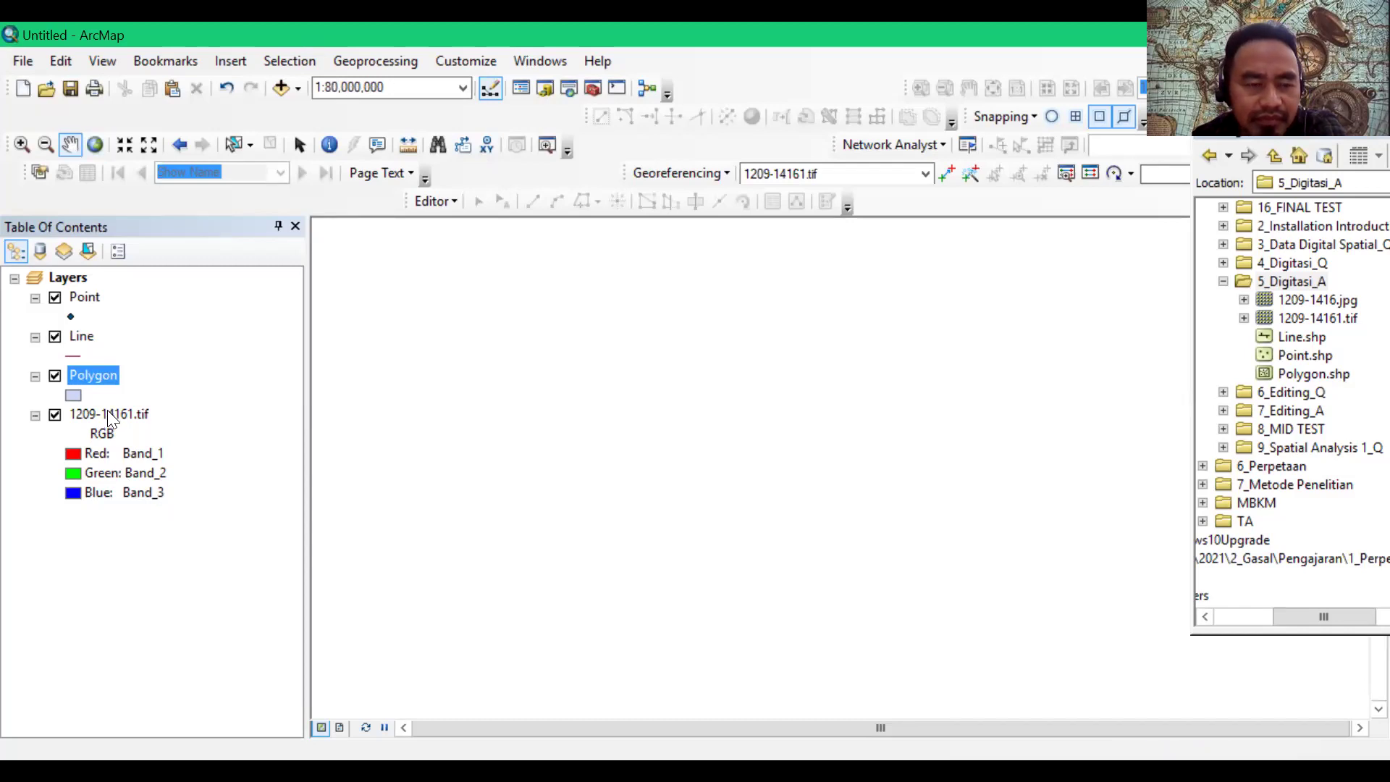
right_click(173, 536)
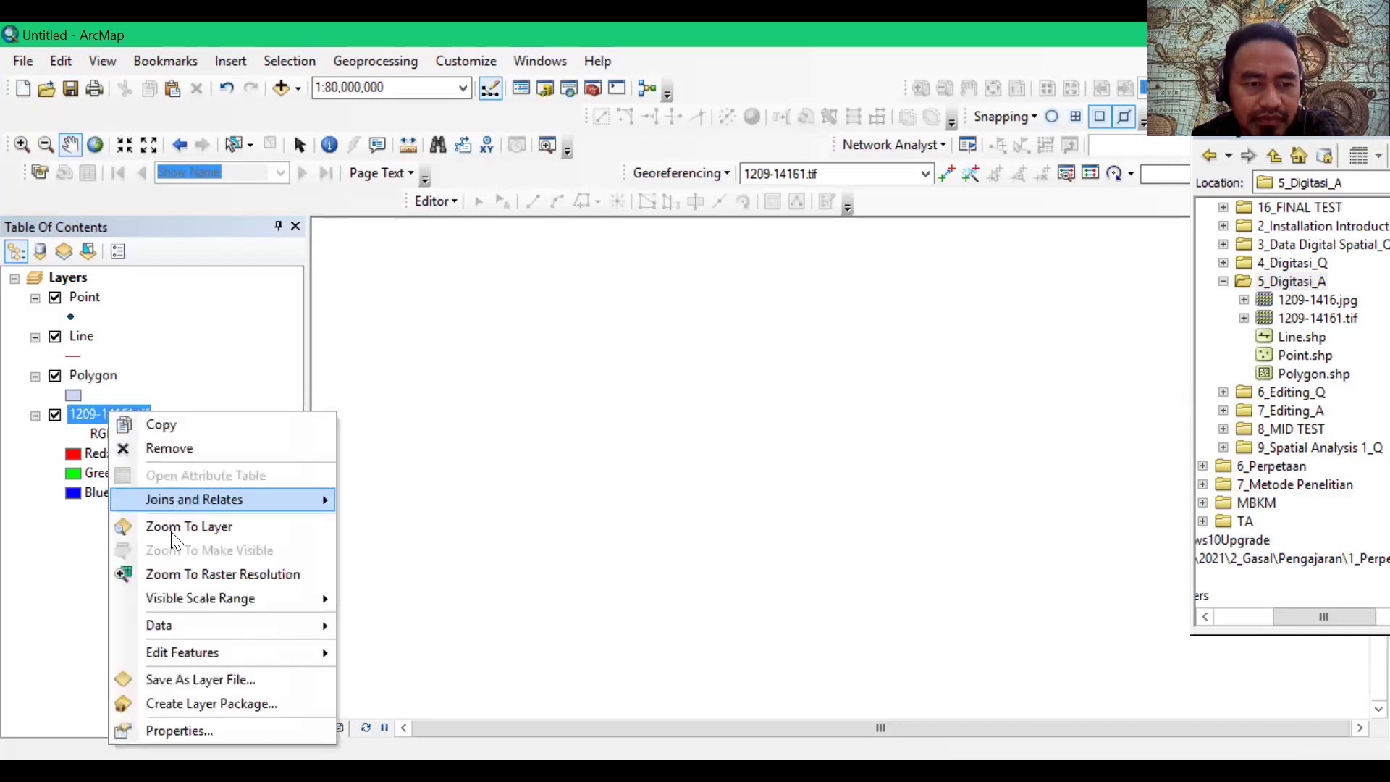
left_click(174, 538)
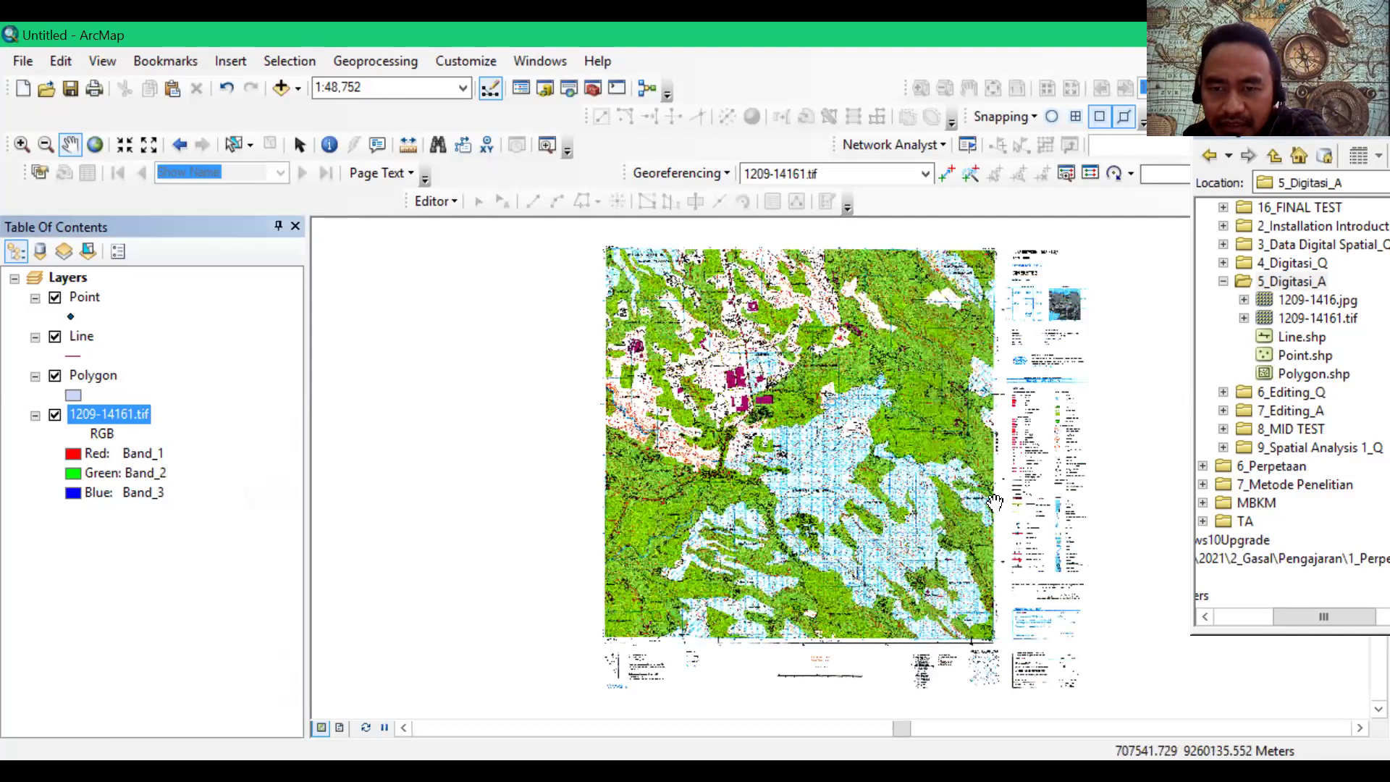
scroll(1111, 383, "up", 2)
scroll(1112, 384, "up", 1)
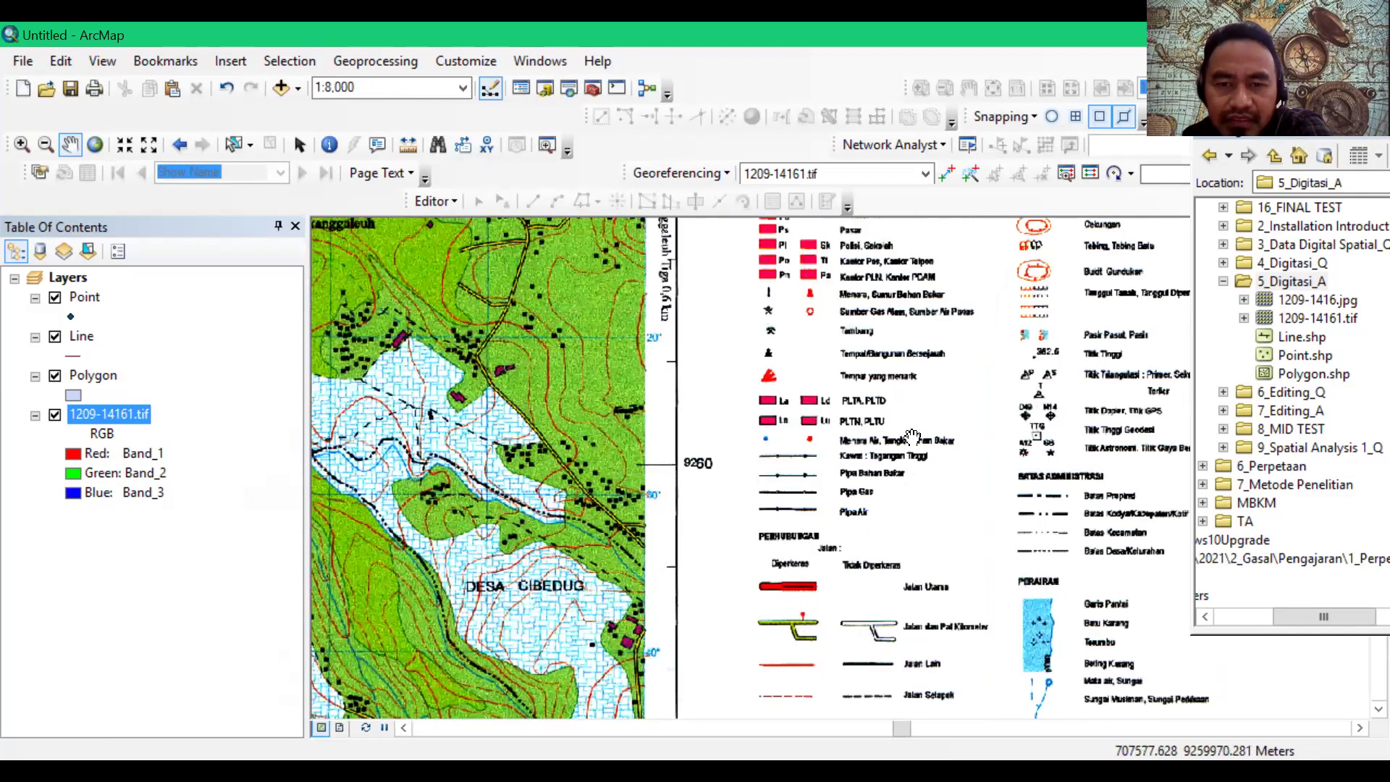
scroll(808, 482, "up", 1)
scroll(957, 394, "up", 1)
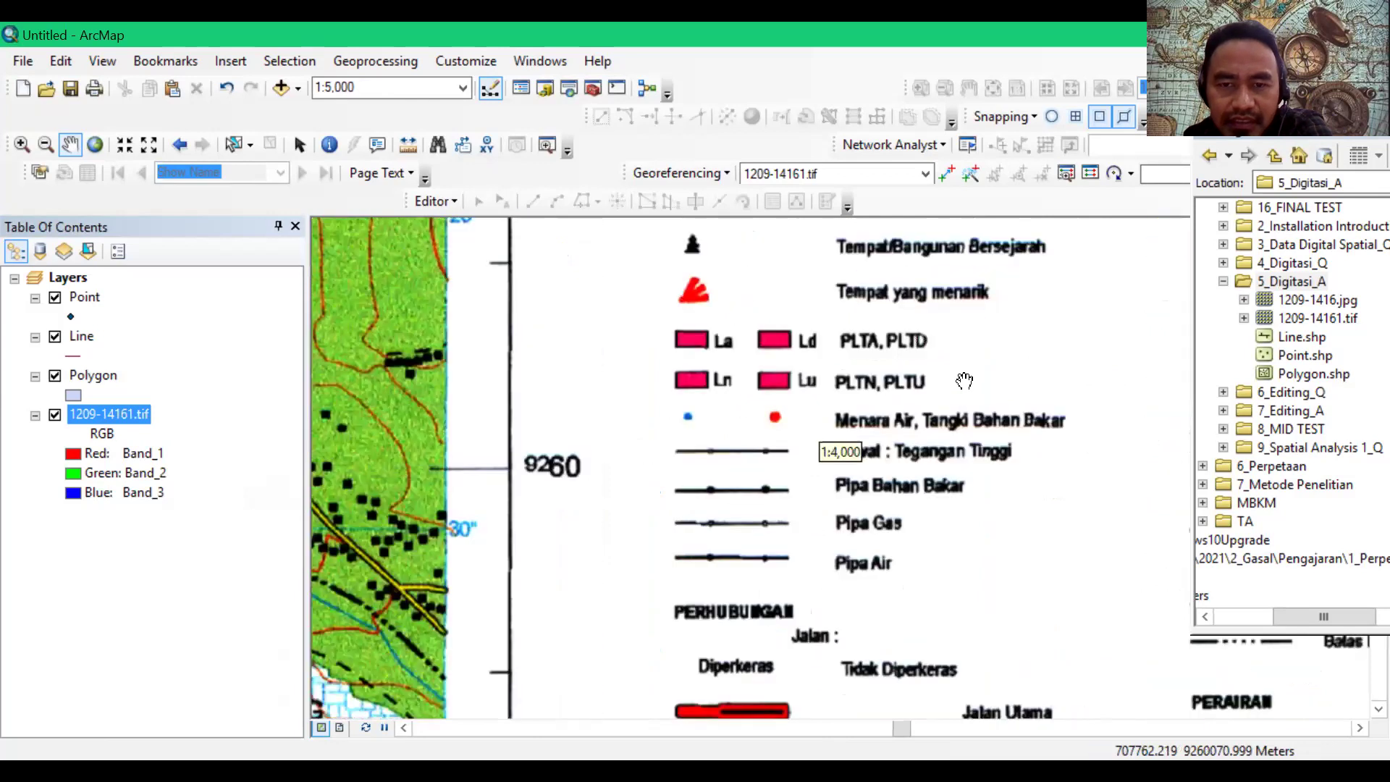
left_click_drag(927, 426, 825, 624)
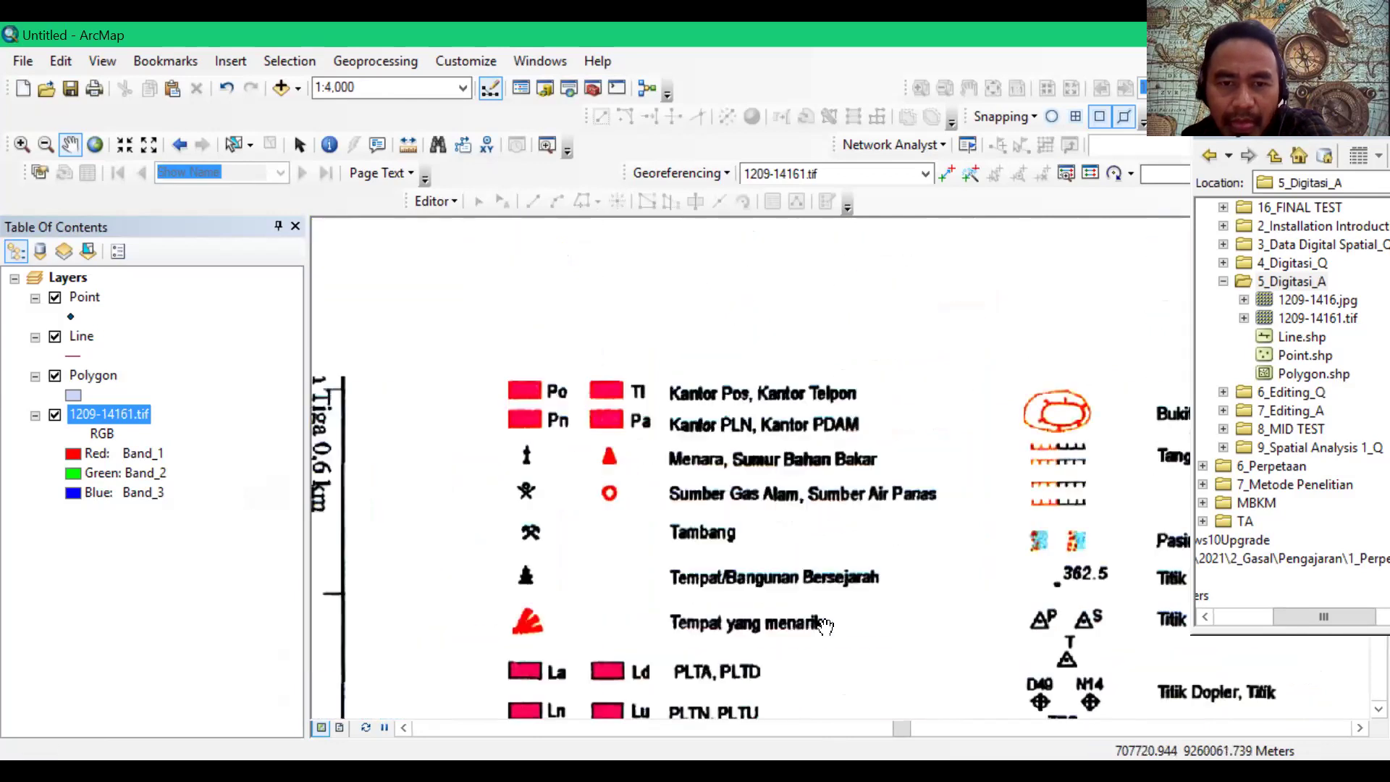
left_click_drag(833, 443, 782, 639)
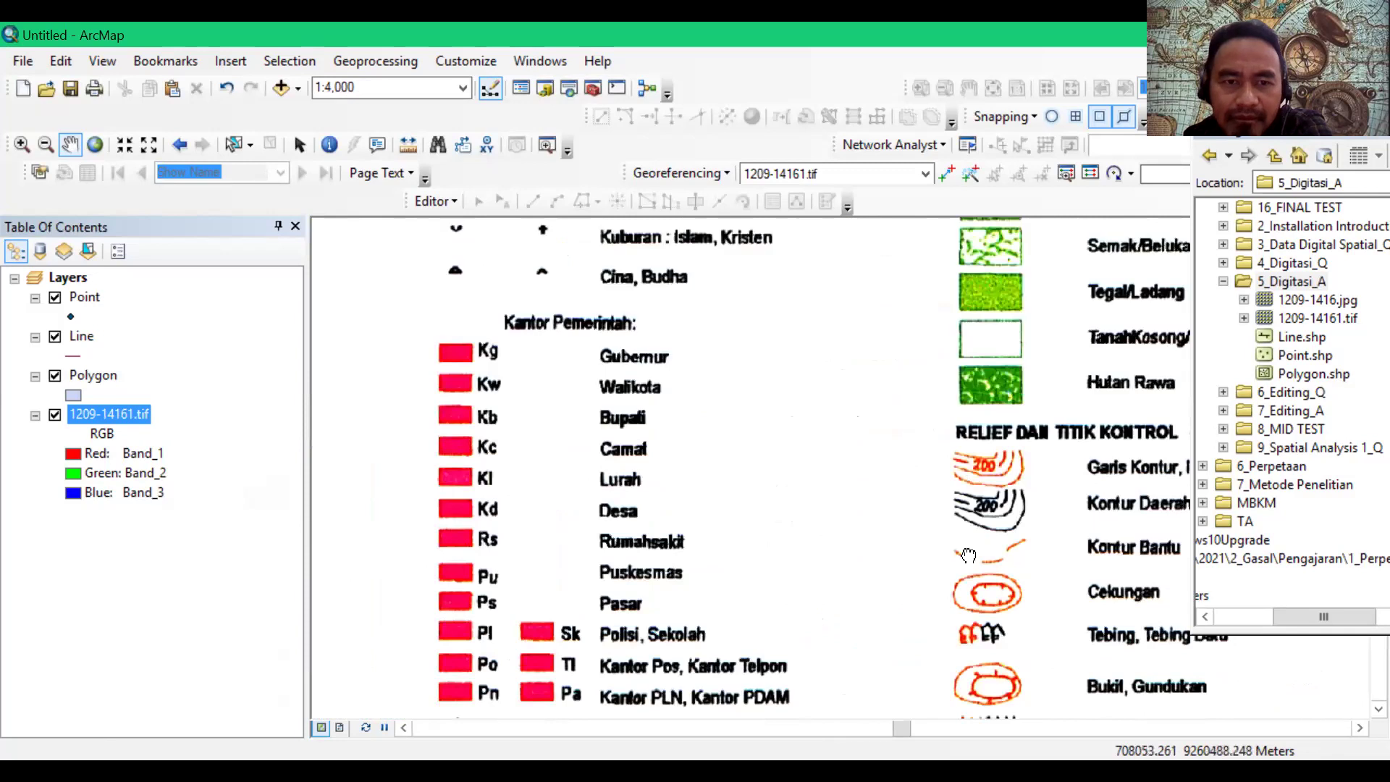
key("Up")
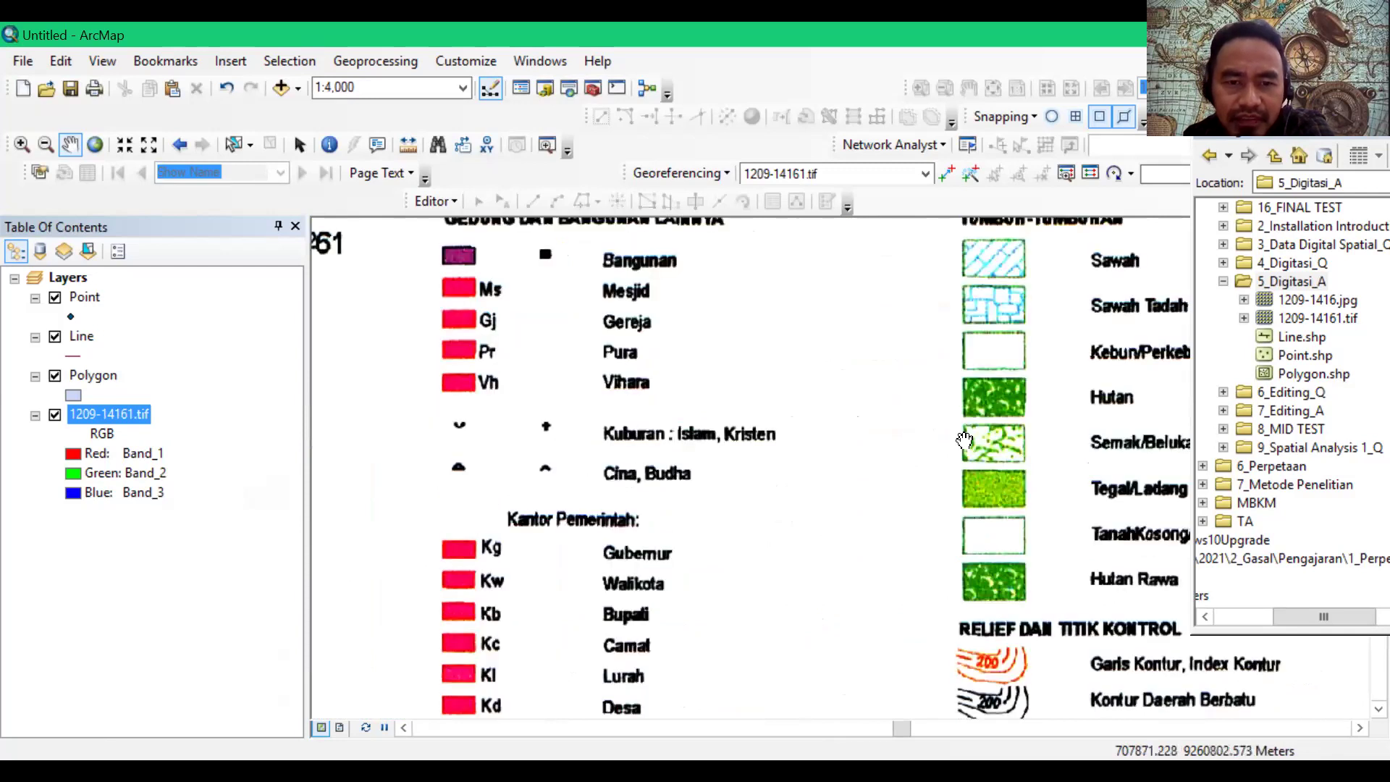
key("Up")
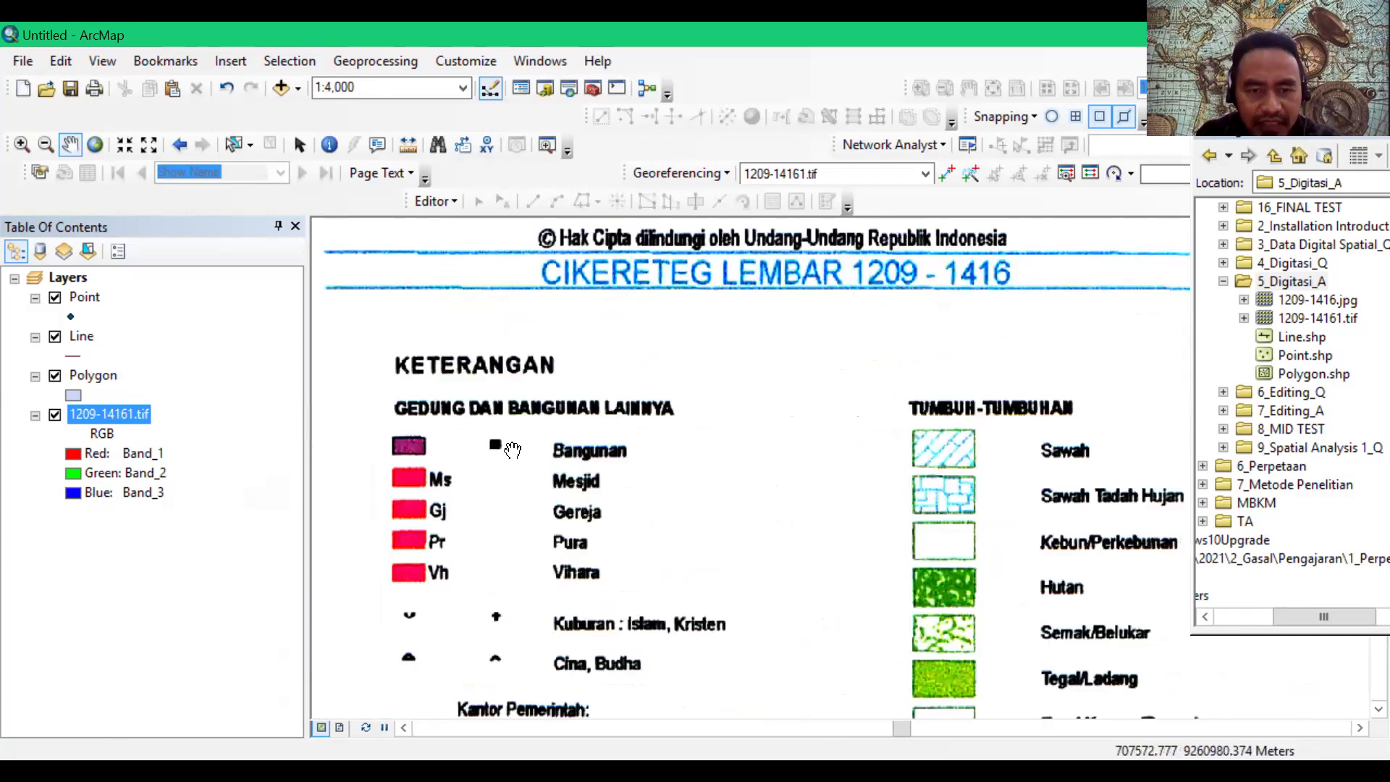
Step: Examine the legend's Gedung dan Bangunan Lainnya symbols, from Bangunan through the government offices to Kantor PLN and Menara Air
left_click_drag(499, 452, 839, 414)
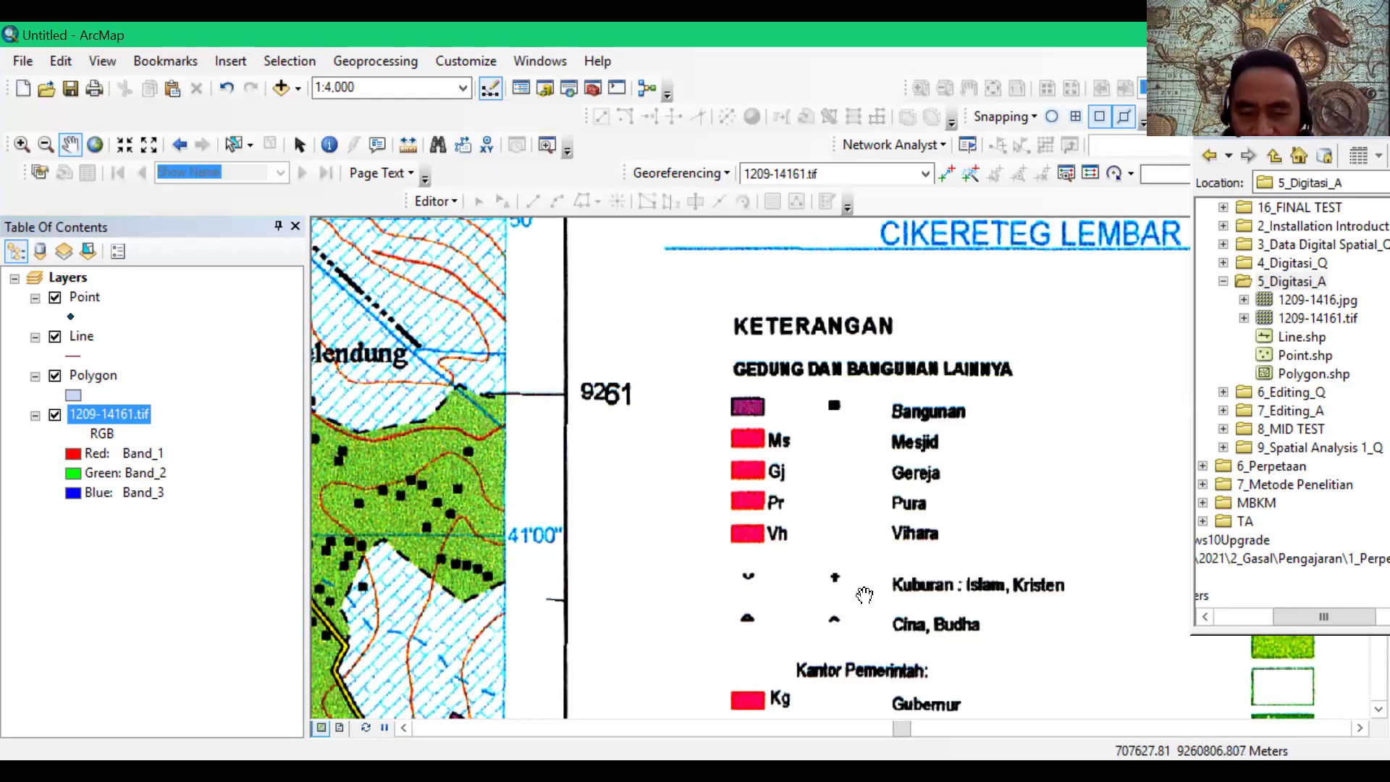
left_click_drag(896, 489, 890, 461)
mouse_move(894, 714)
left_mouse_down()
mouse_move(897, 586)
mouse_move(809, 382)
left_mouse_up()
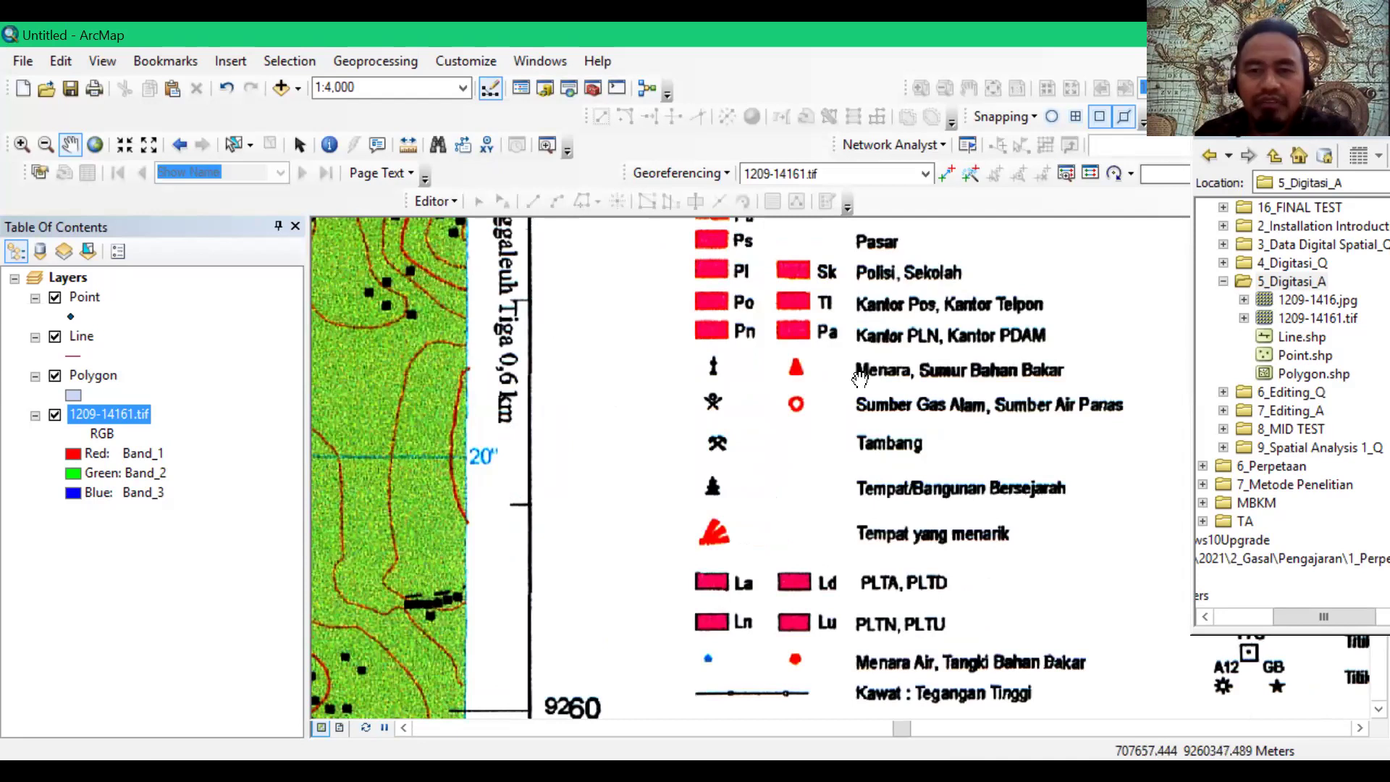
scroll(859, 373, "up", 5)
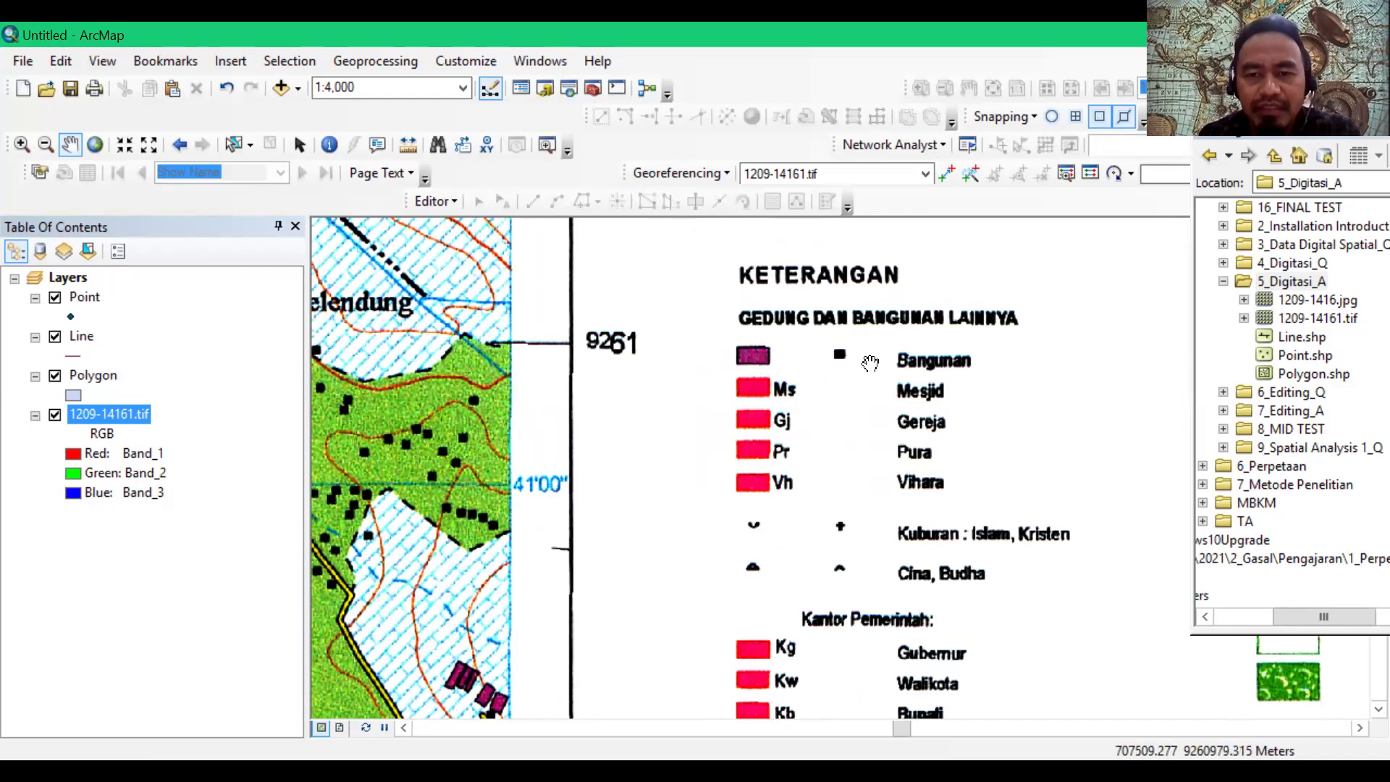
scroll(824, 492, "down", 2)
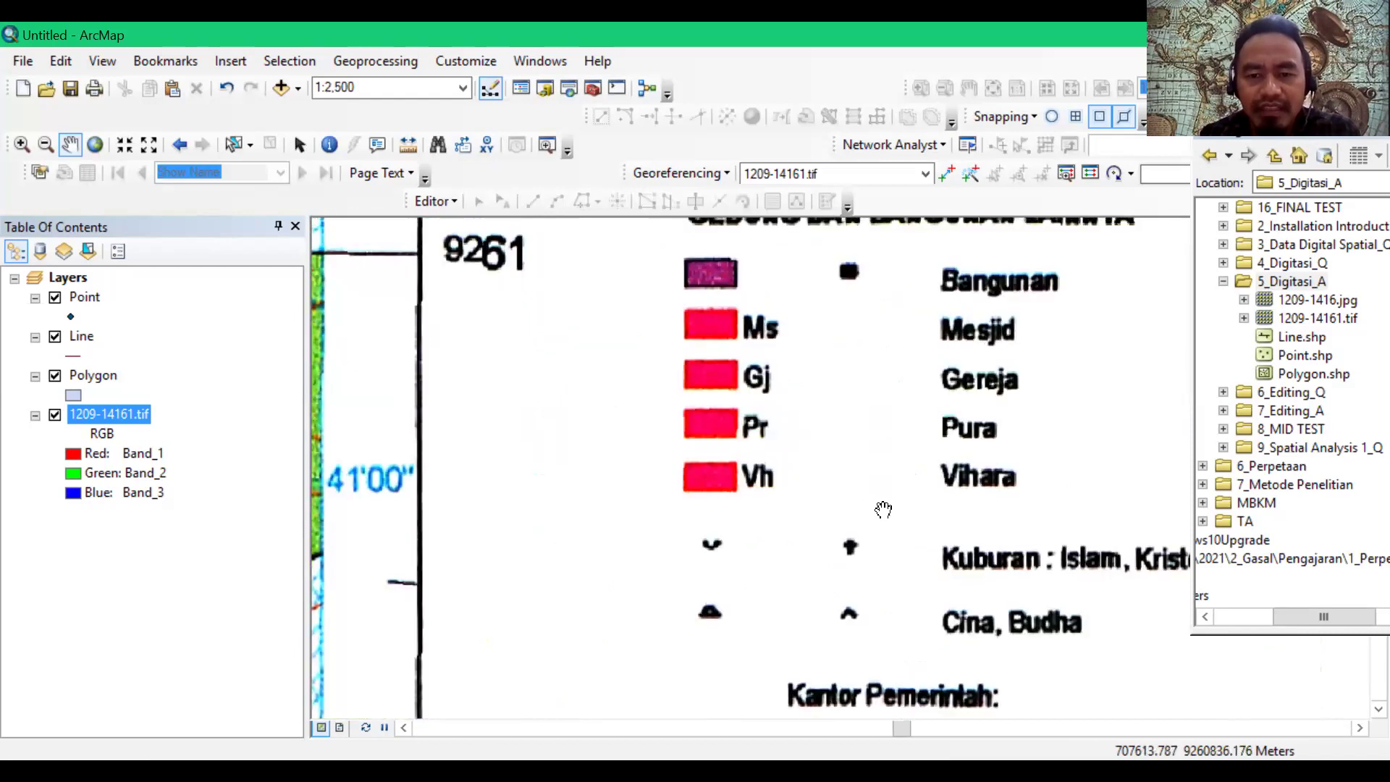
scroll(853, 558, "down", 3)
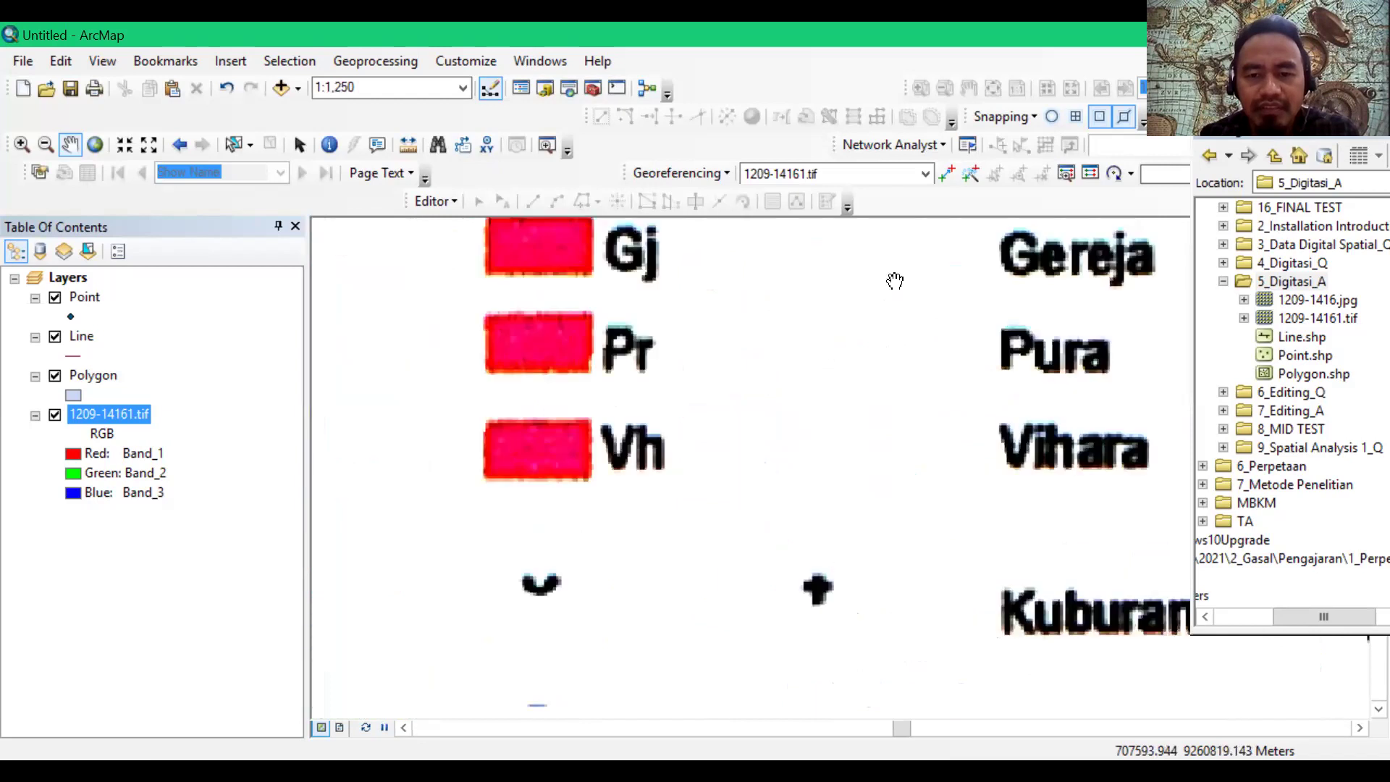
key("Down")
key("Down")
key("Down")
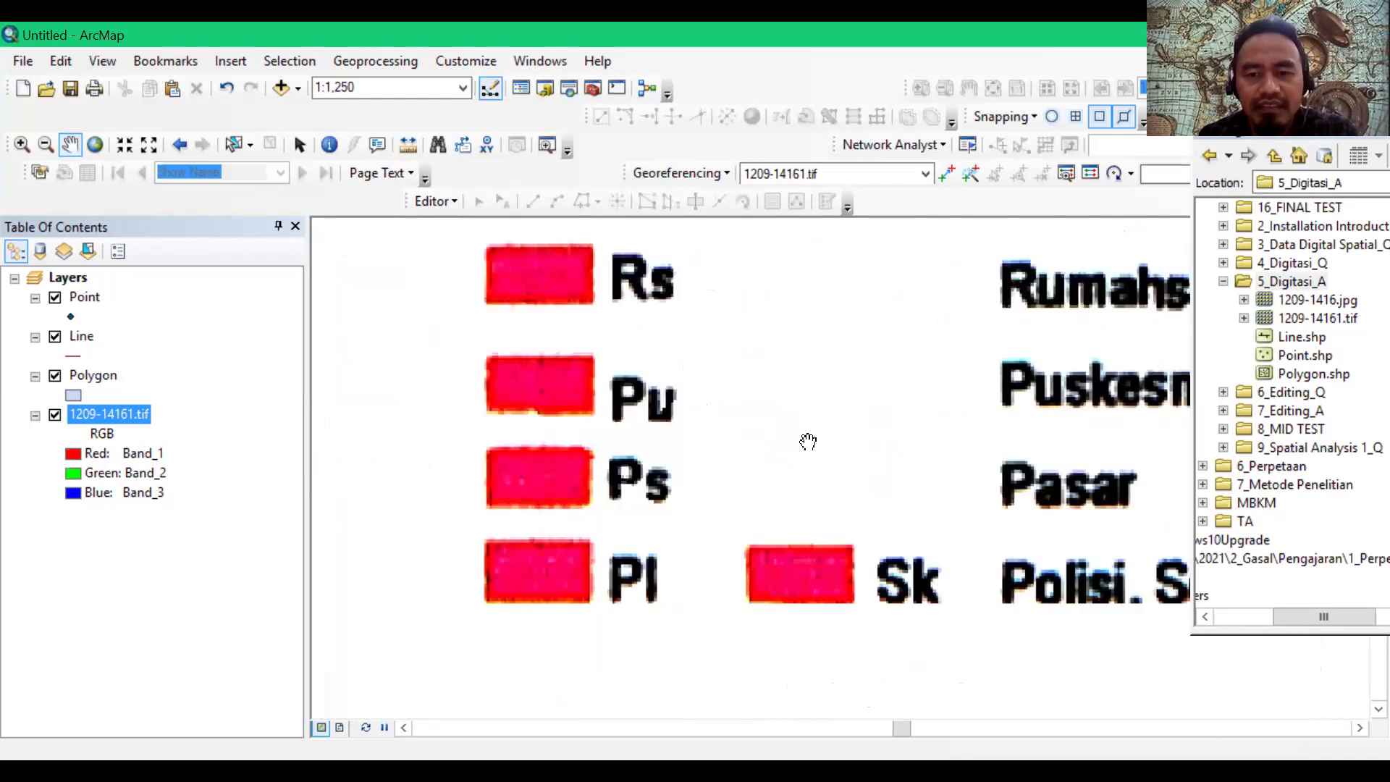
key("Down")
key("Right")
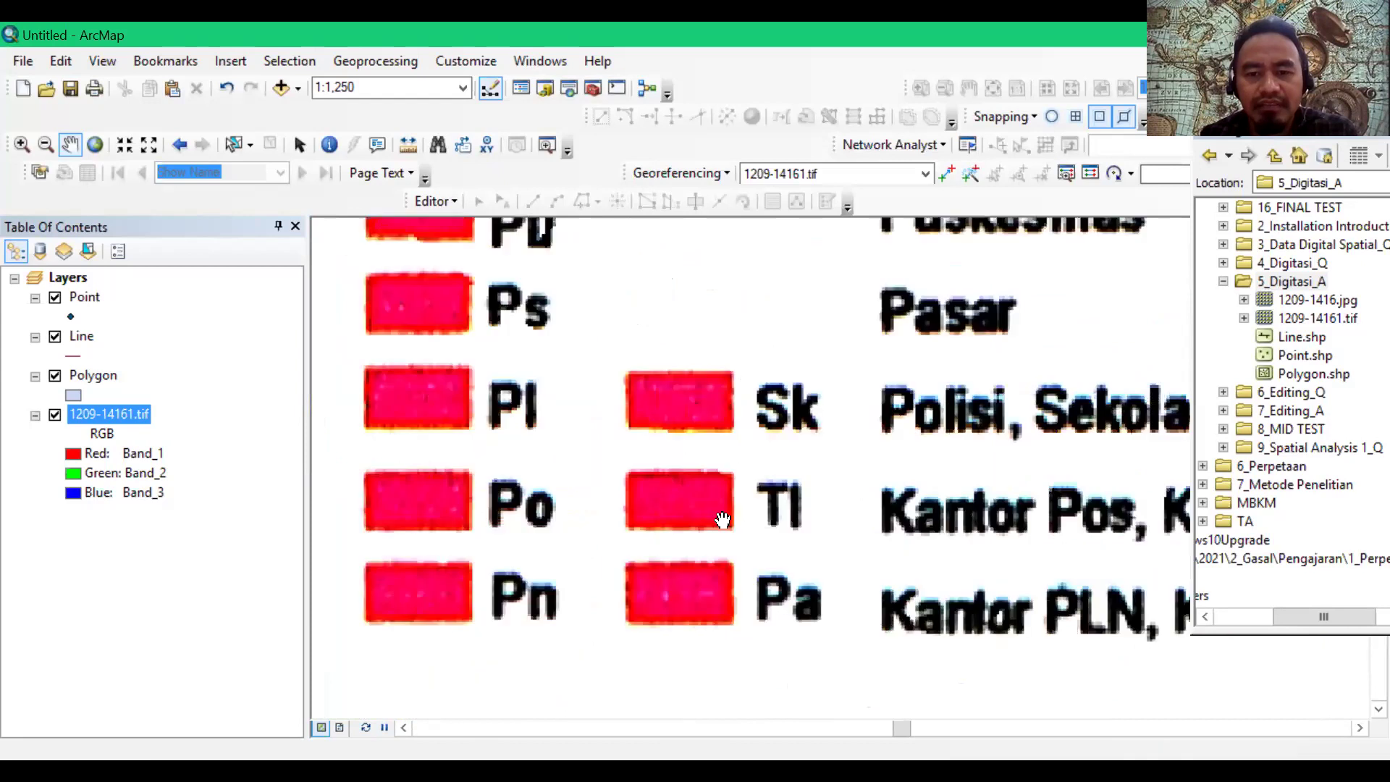
left_click_drag(651, 522, 869, 559)
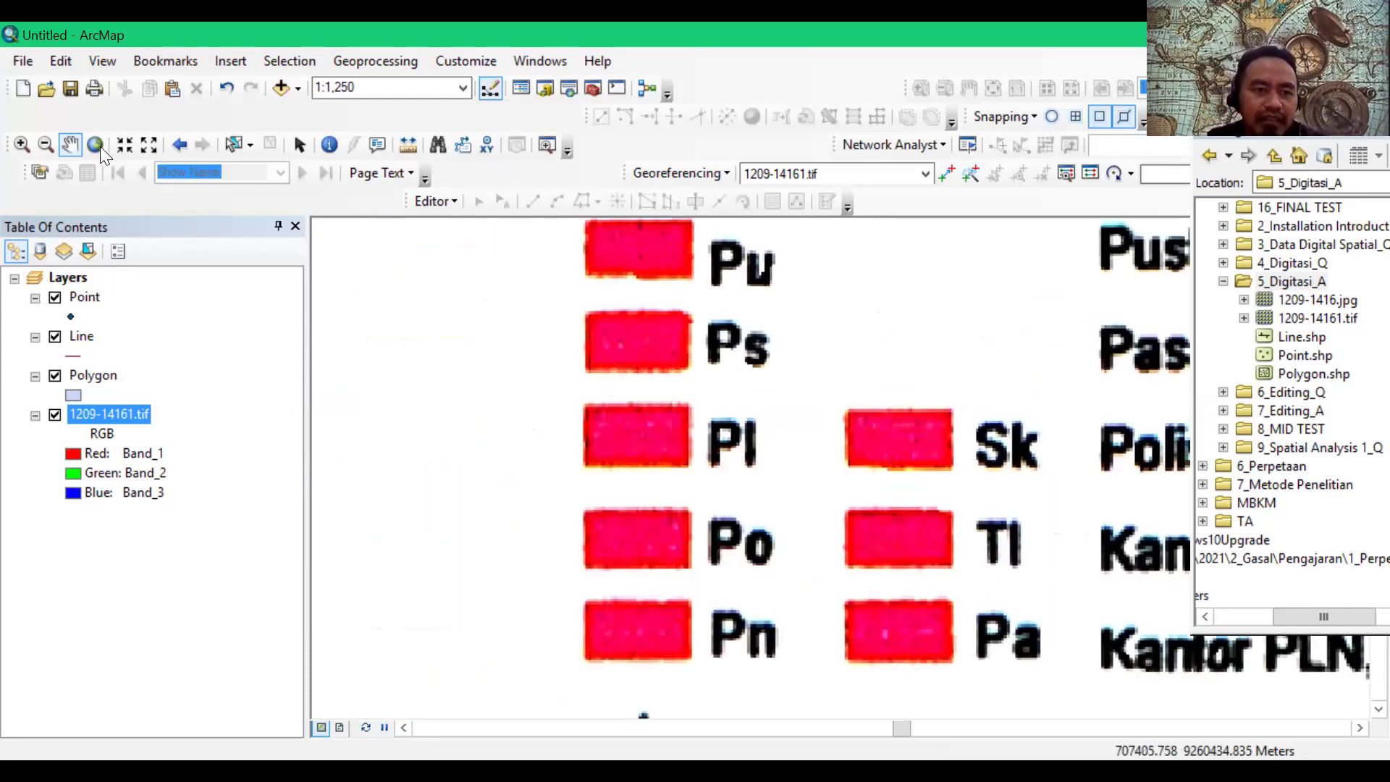
Step: Start an edit session with the Point layer selected, over the buildings around Ranji Tonggoh at 1:5,000 scale
key("Home")
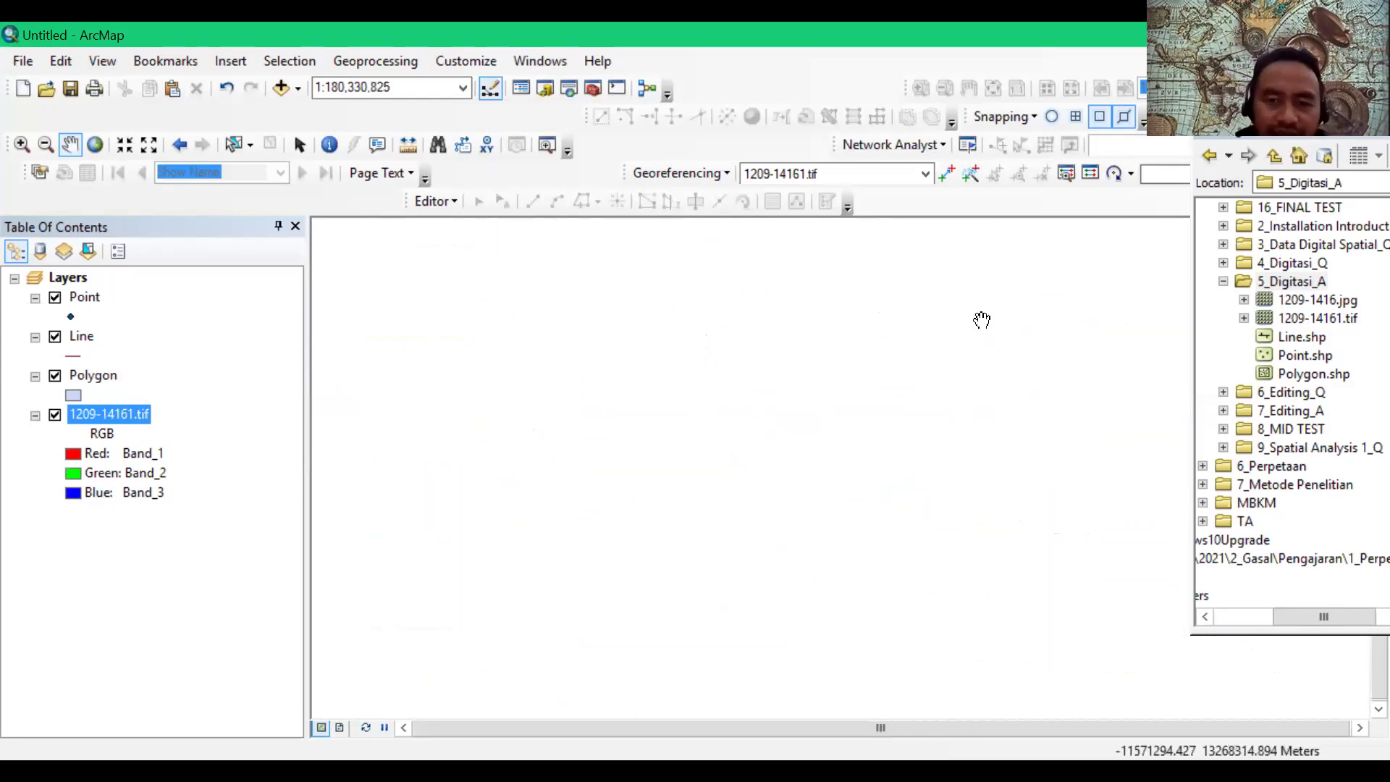
right_click(119, 416)
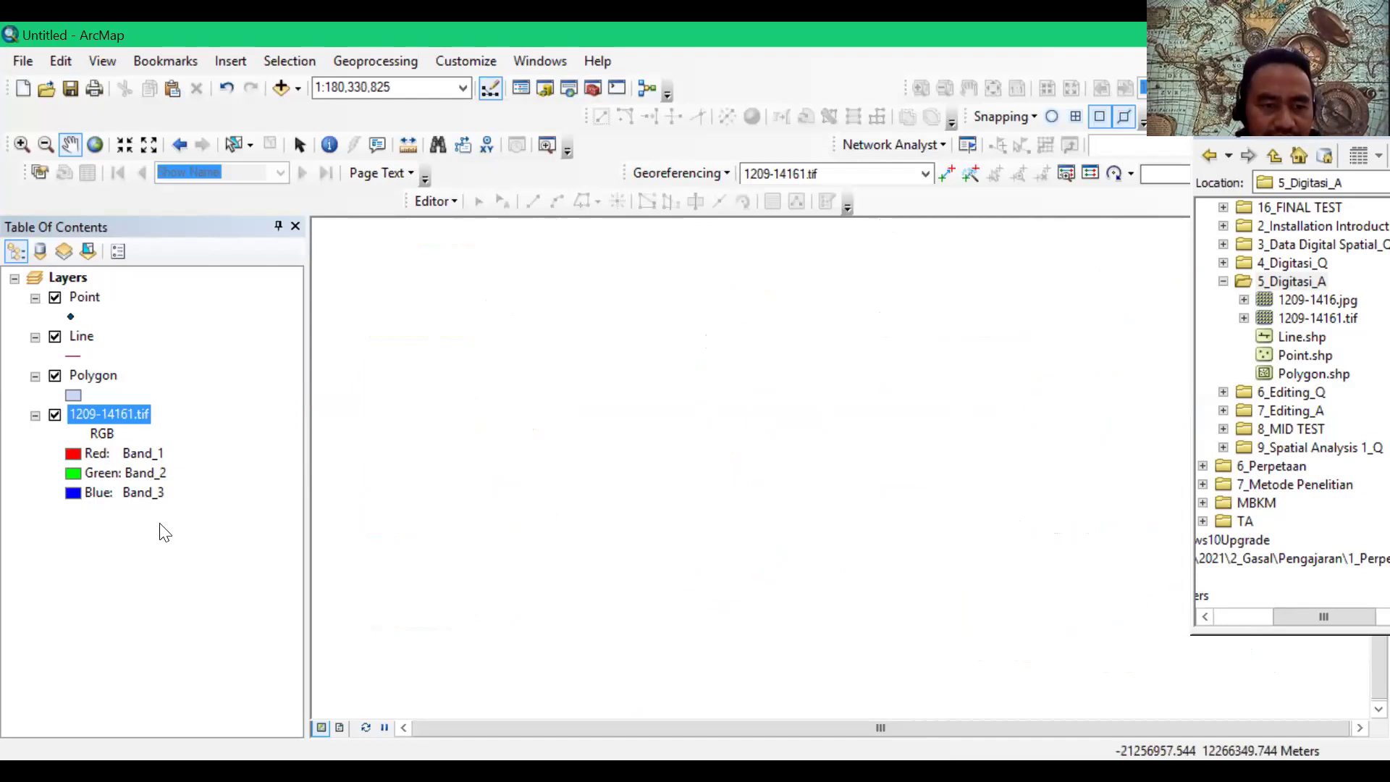
left_click(163, 541)
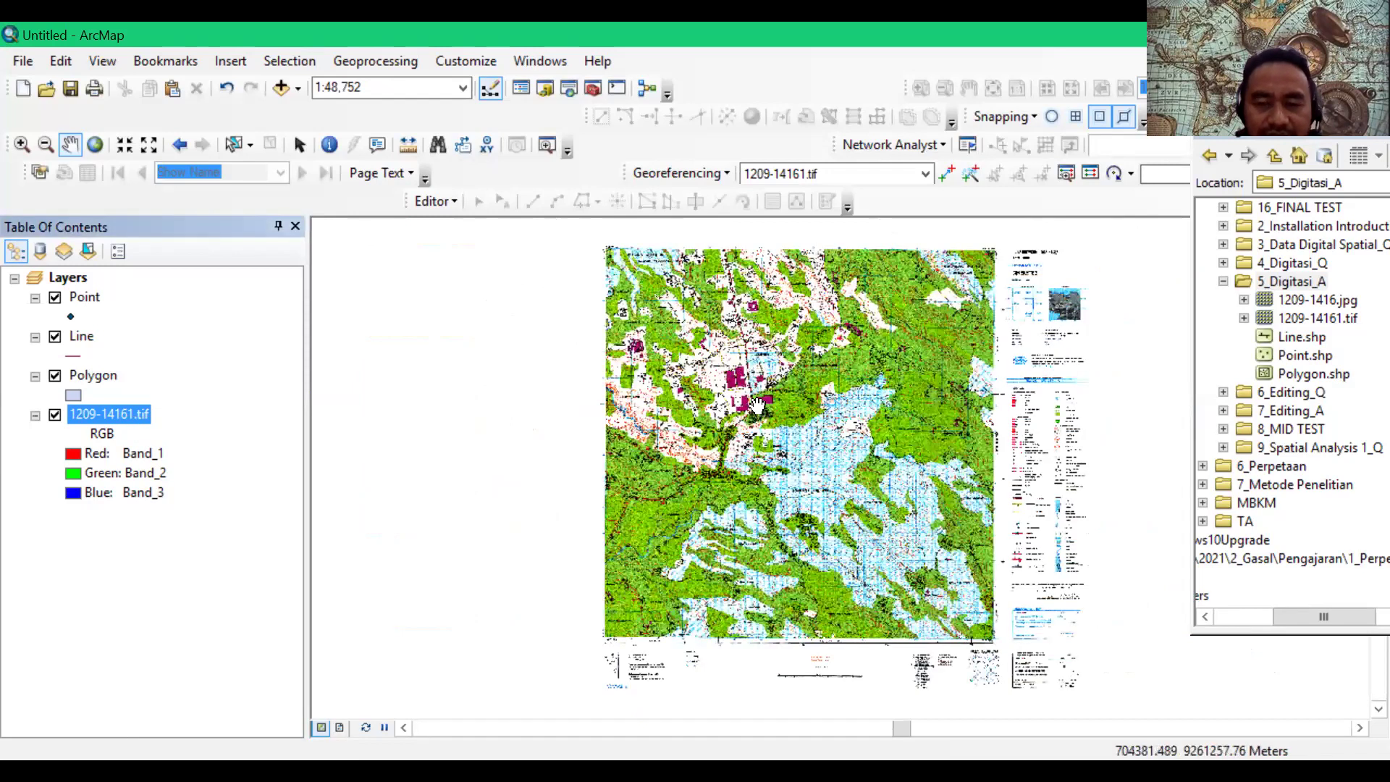
scroll(750, 425, "up", 1)
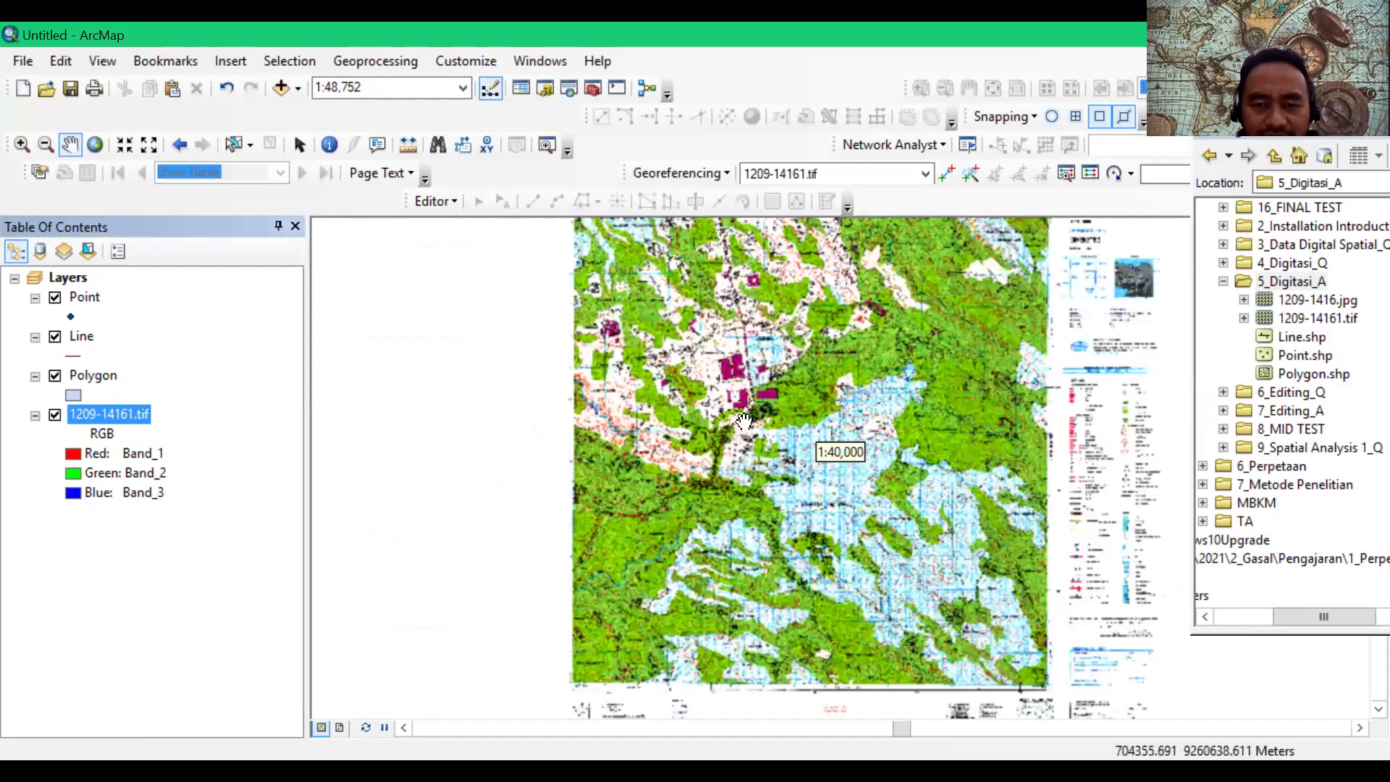
scroll(771, 369, "up", 2)
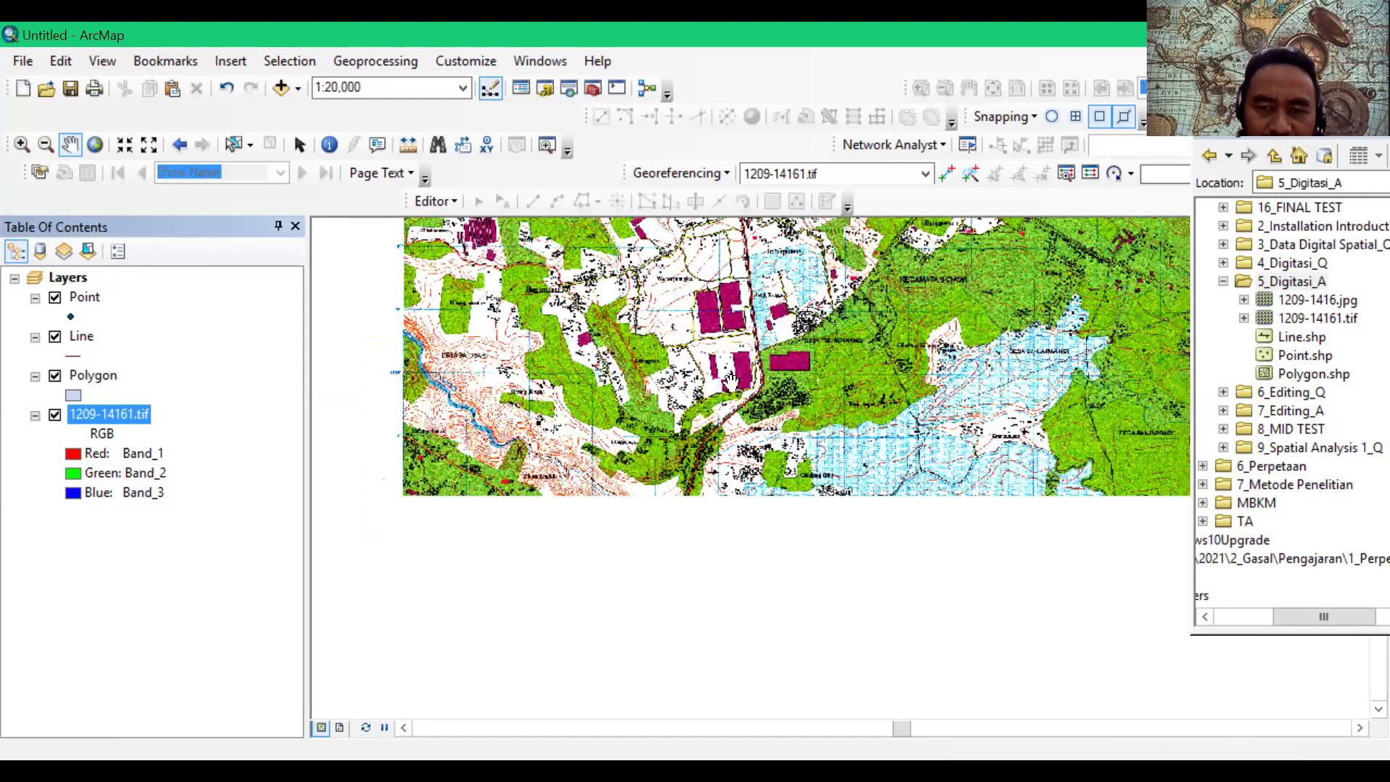
scroll(800, 371, "up", 1)
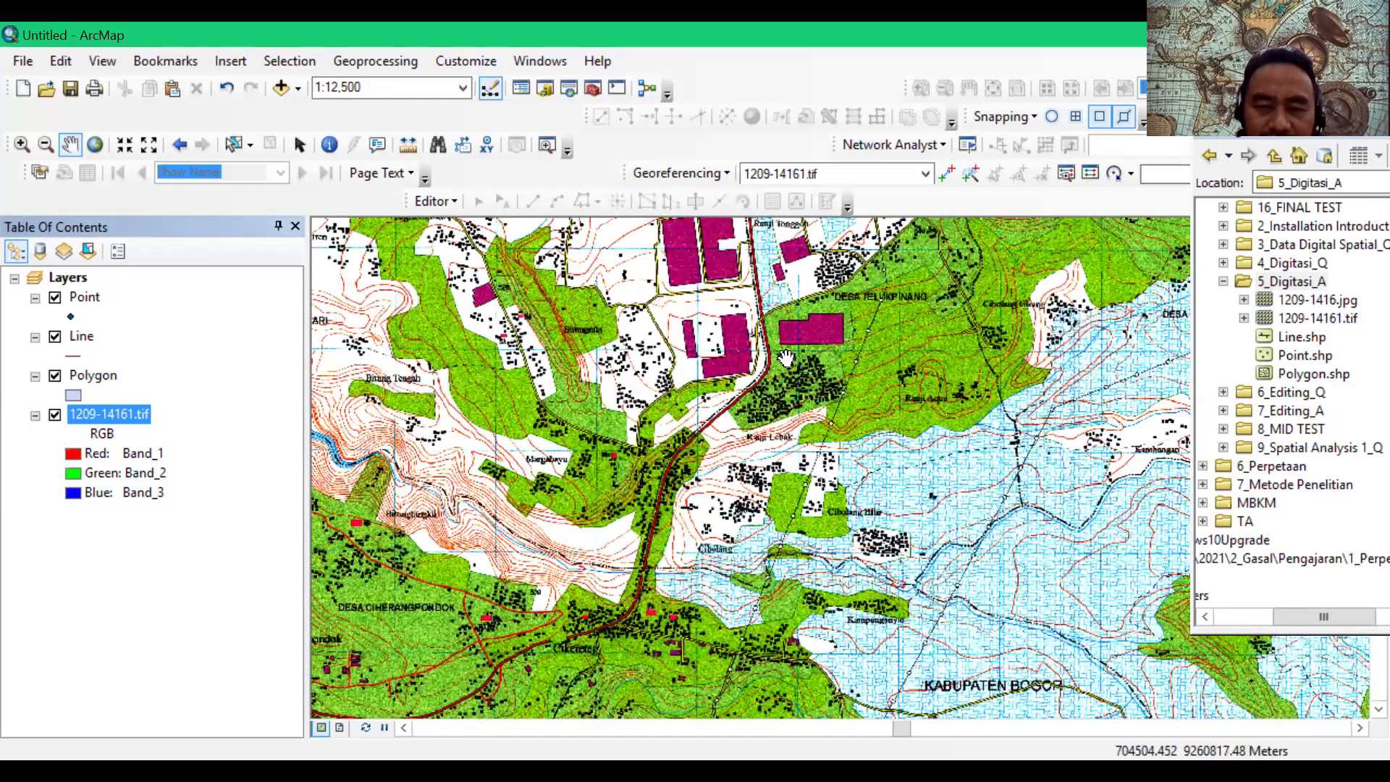
scroll(807, 515, "up", 1)
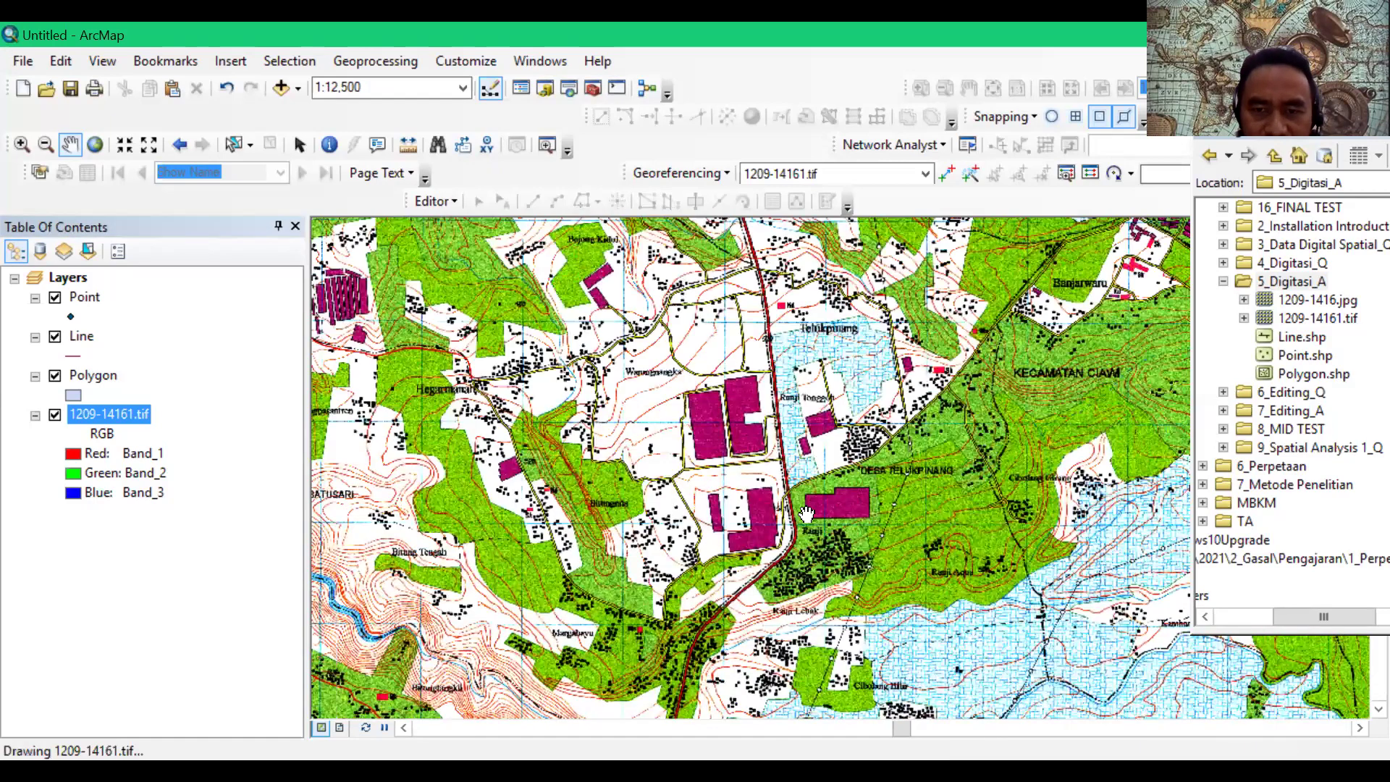
scroll(887, 544, "up", 1)
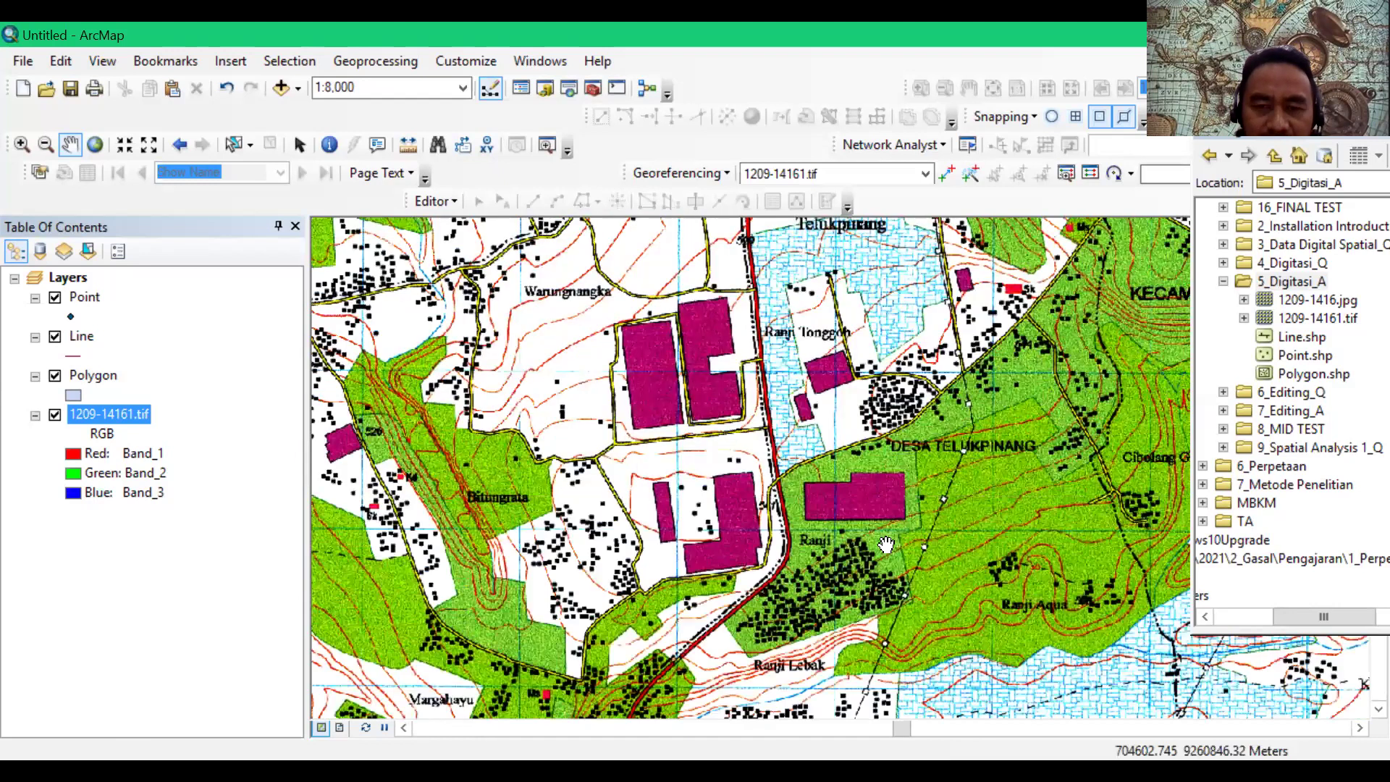
scroll(818, 491, "up", 1)
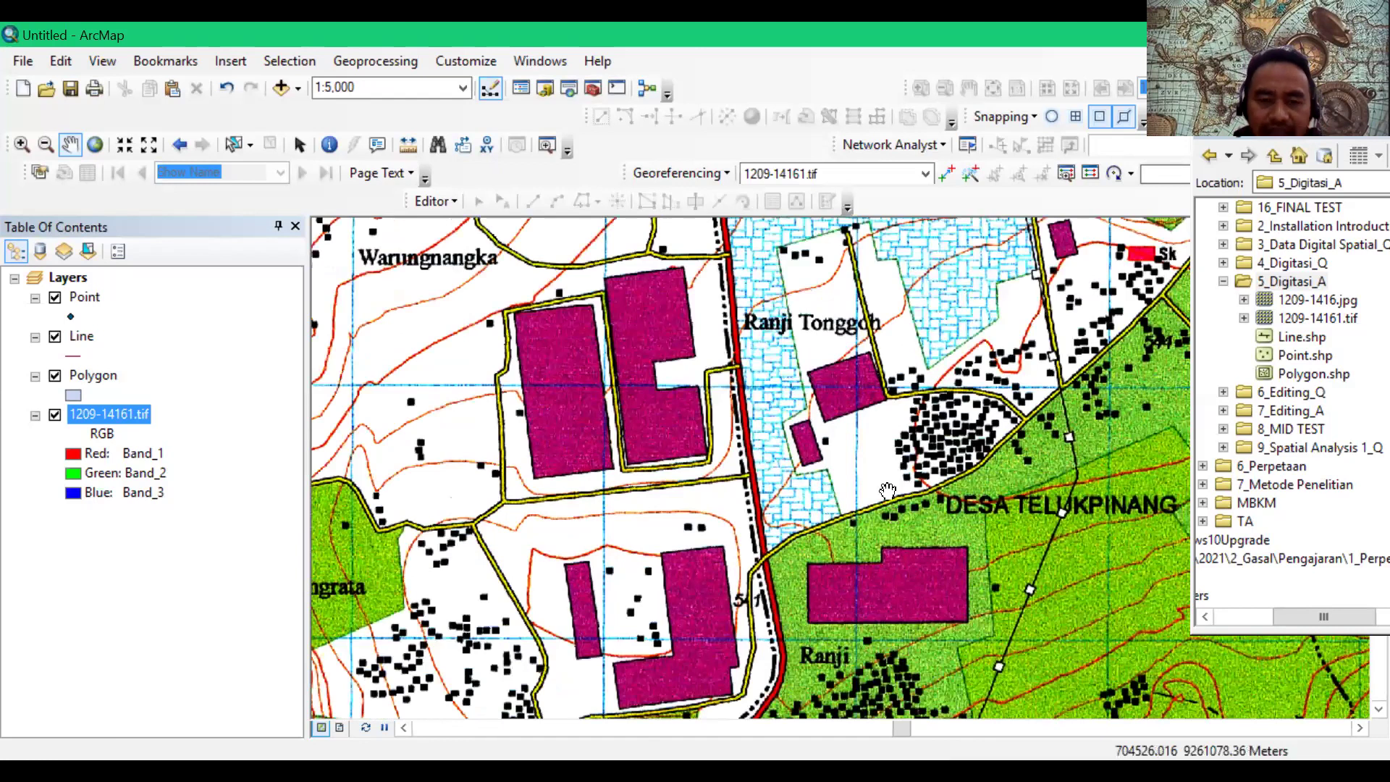
left_click_drag(889, 486, 885, 458)
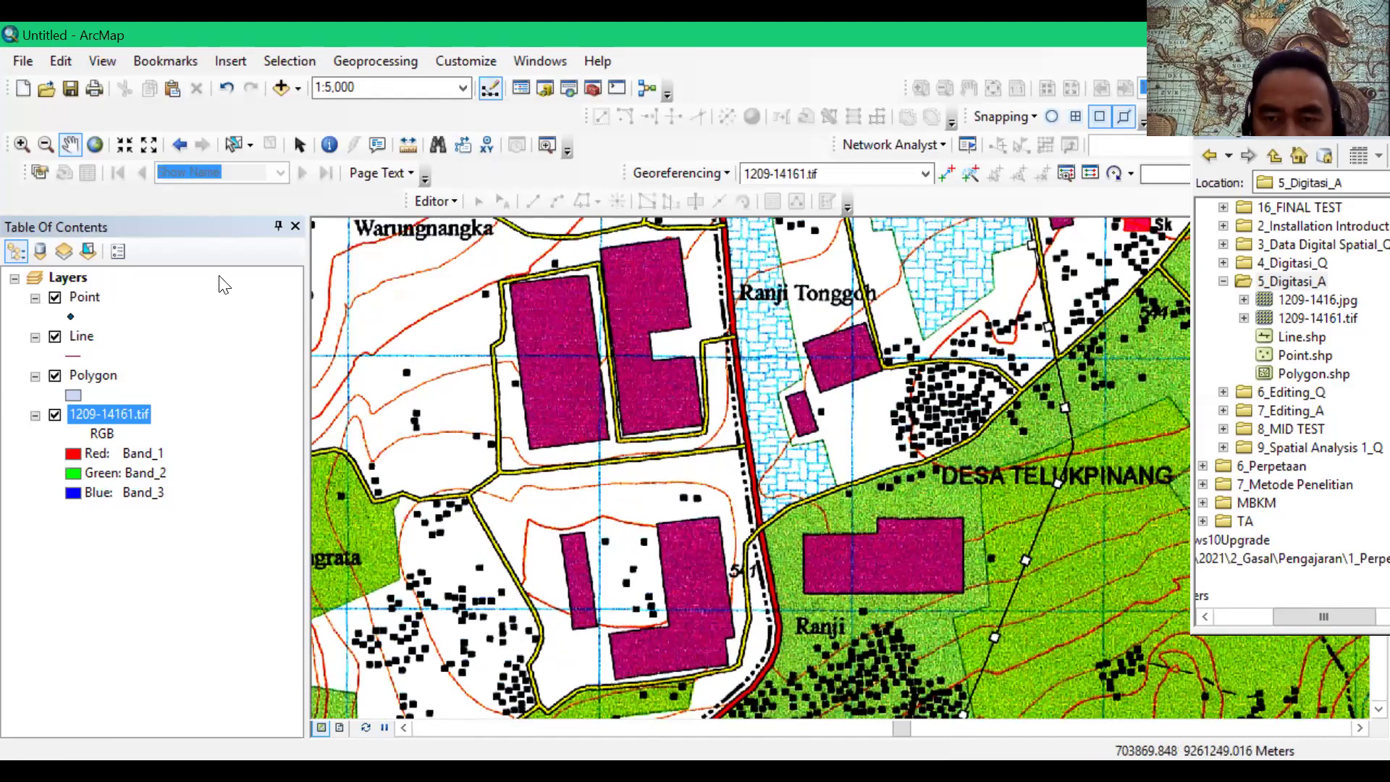
left_click(82, 300)
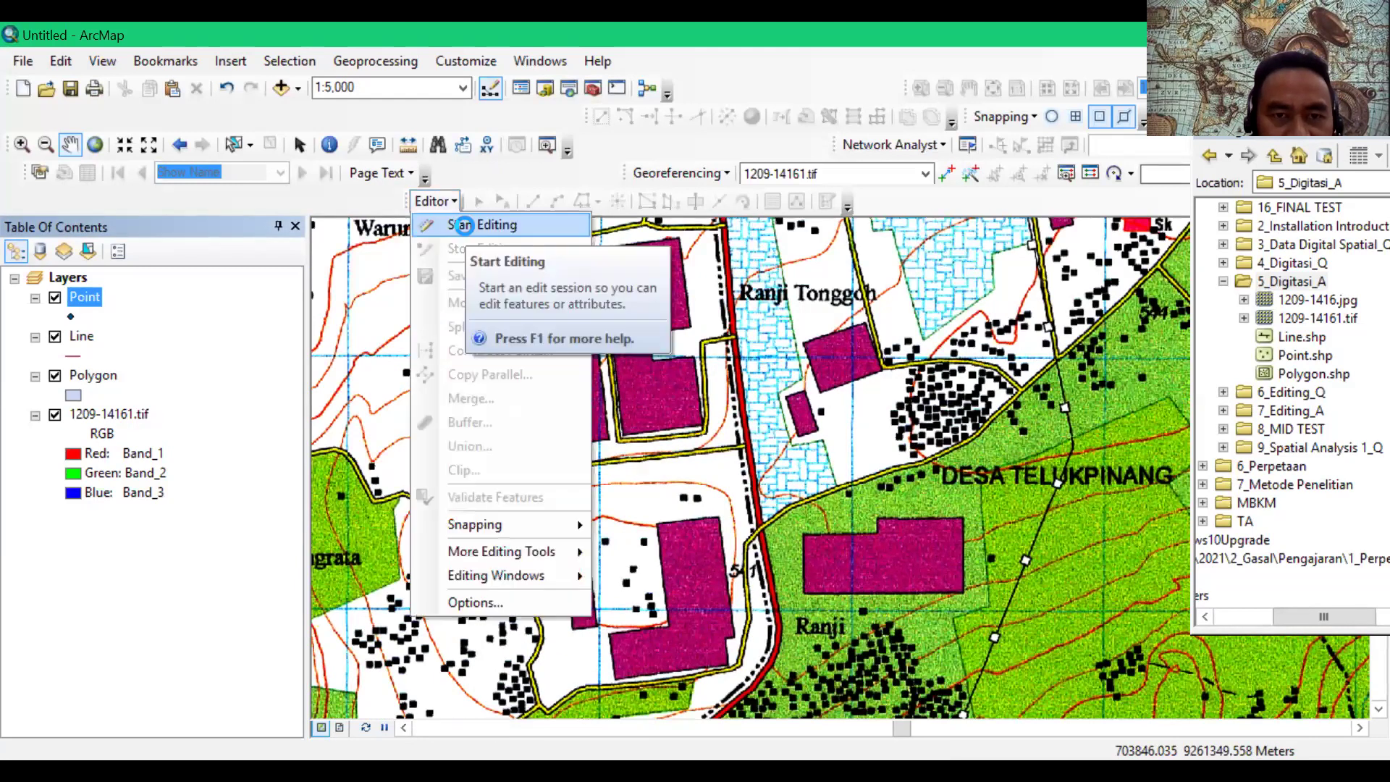
left_click(463, 226)
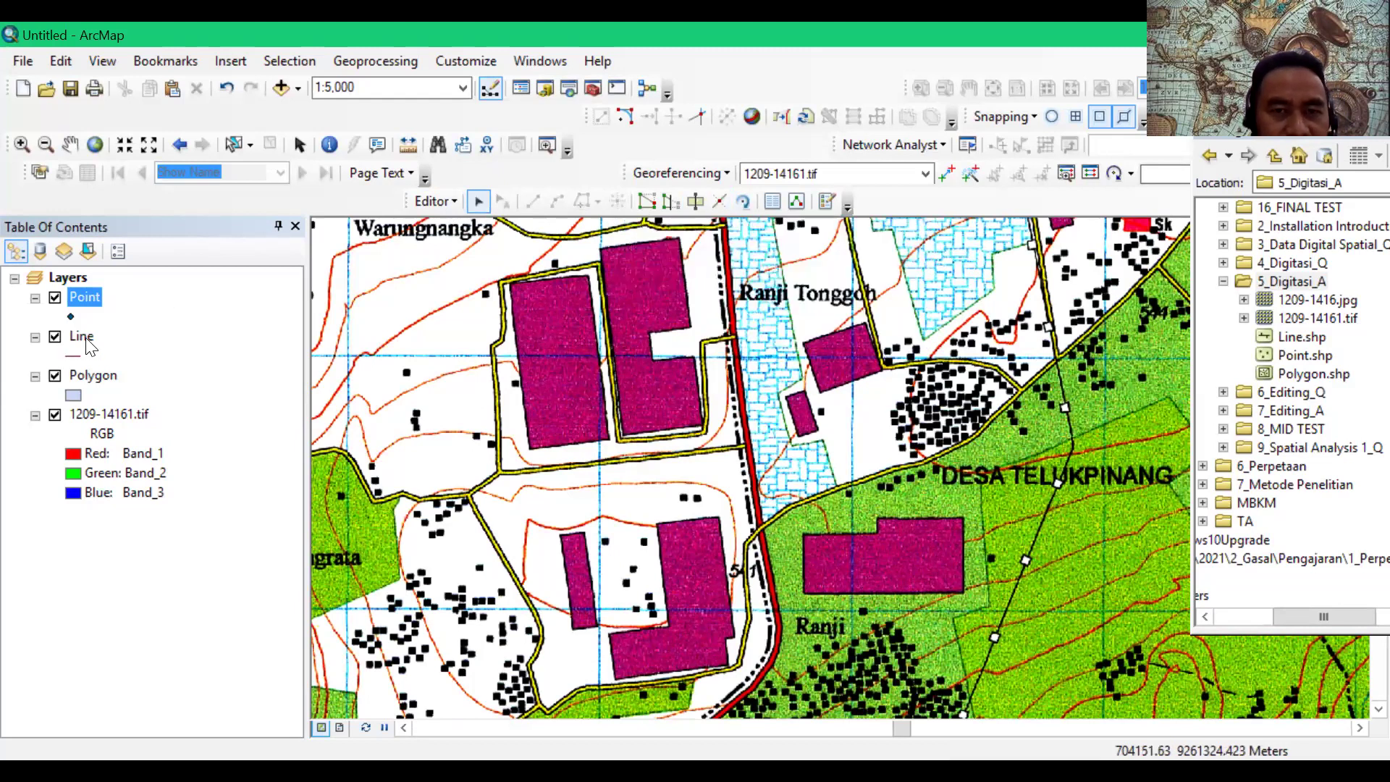
left_click(454, 204)
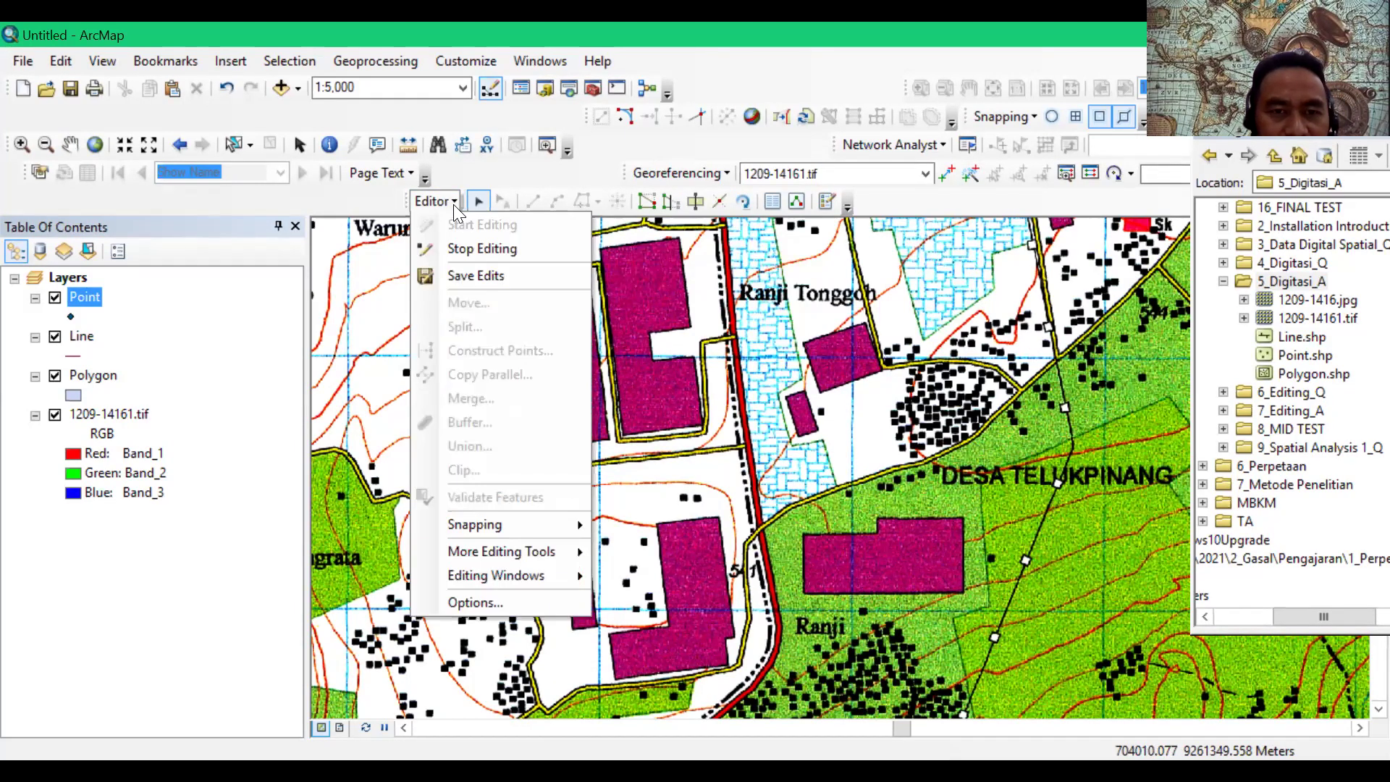
left_click(460, 250)
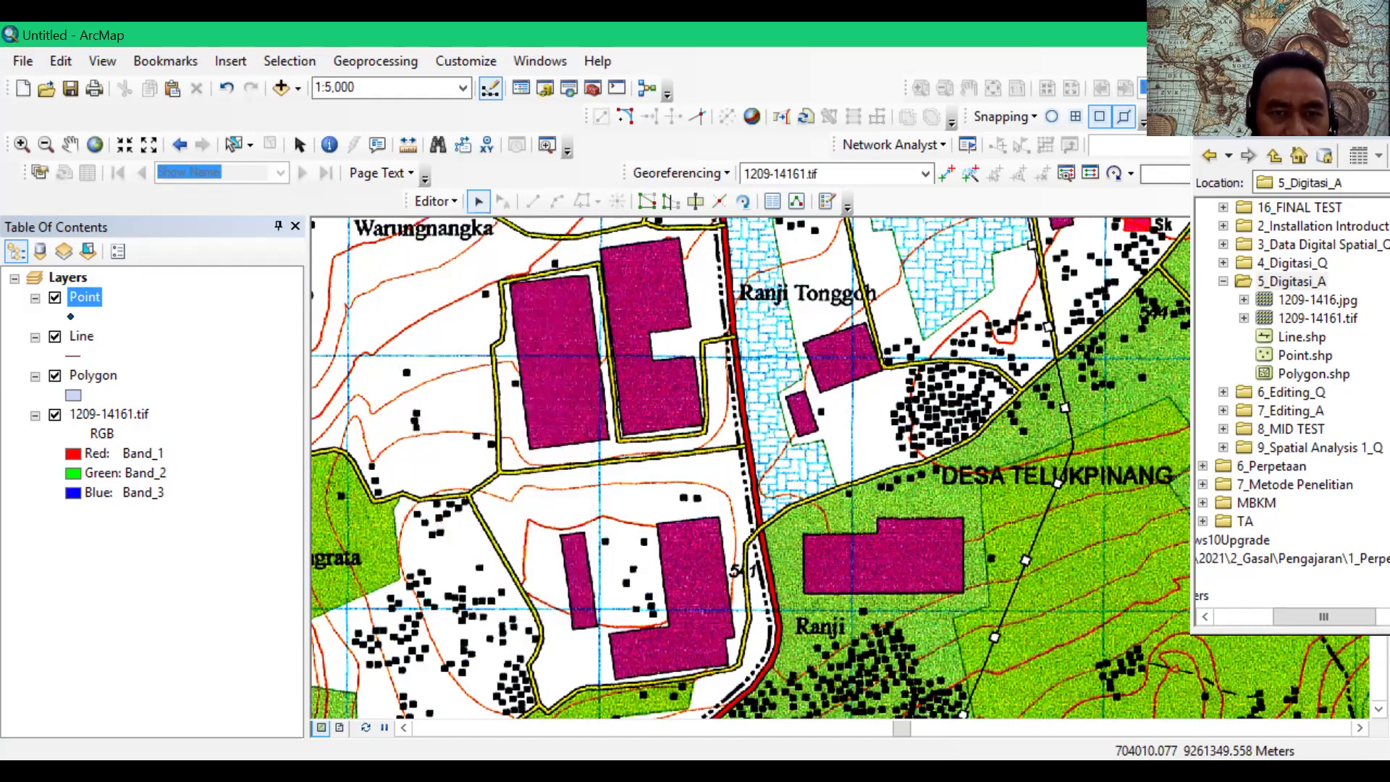
left_click(86, 339)
left_click(84, 298, "ctrl")
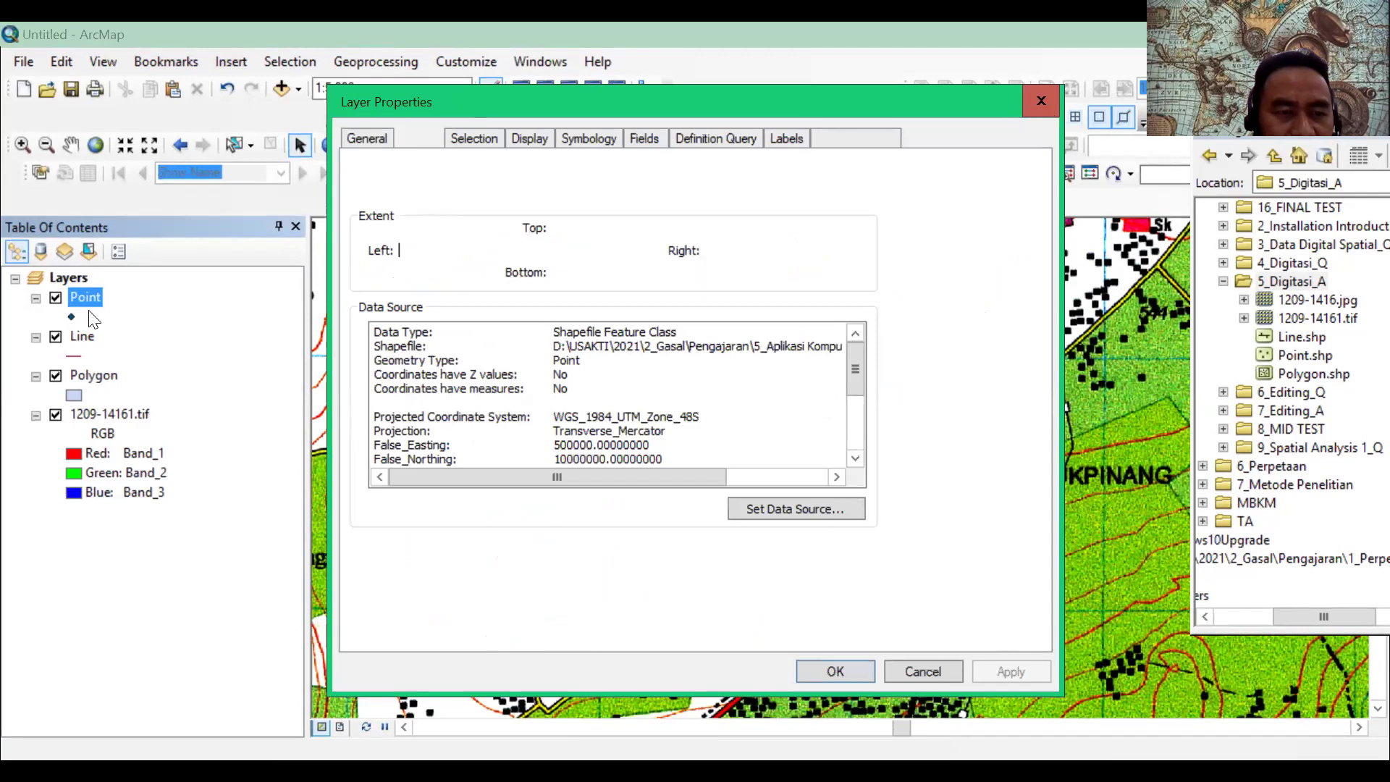
key("Escape")
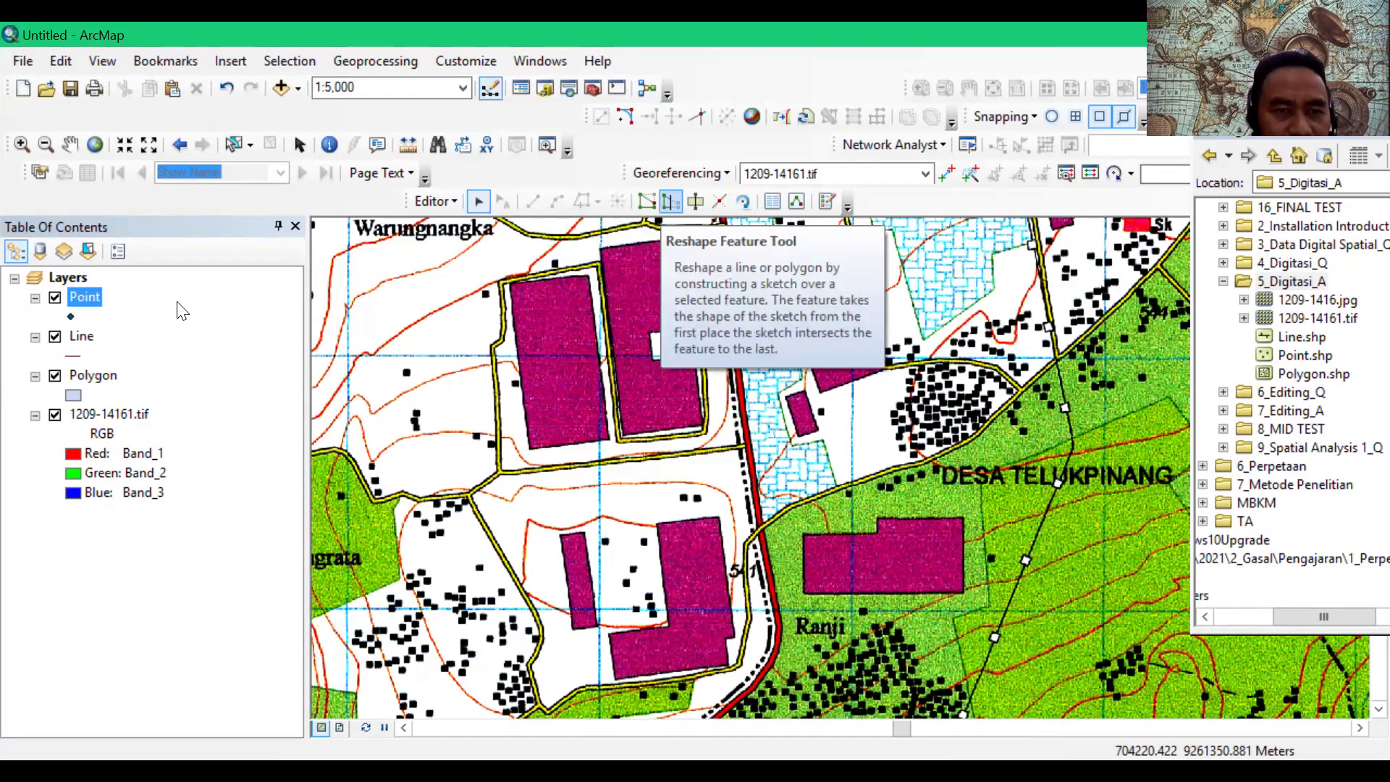
left_click(478, 202)
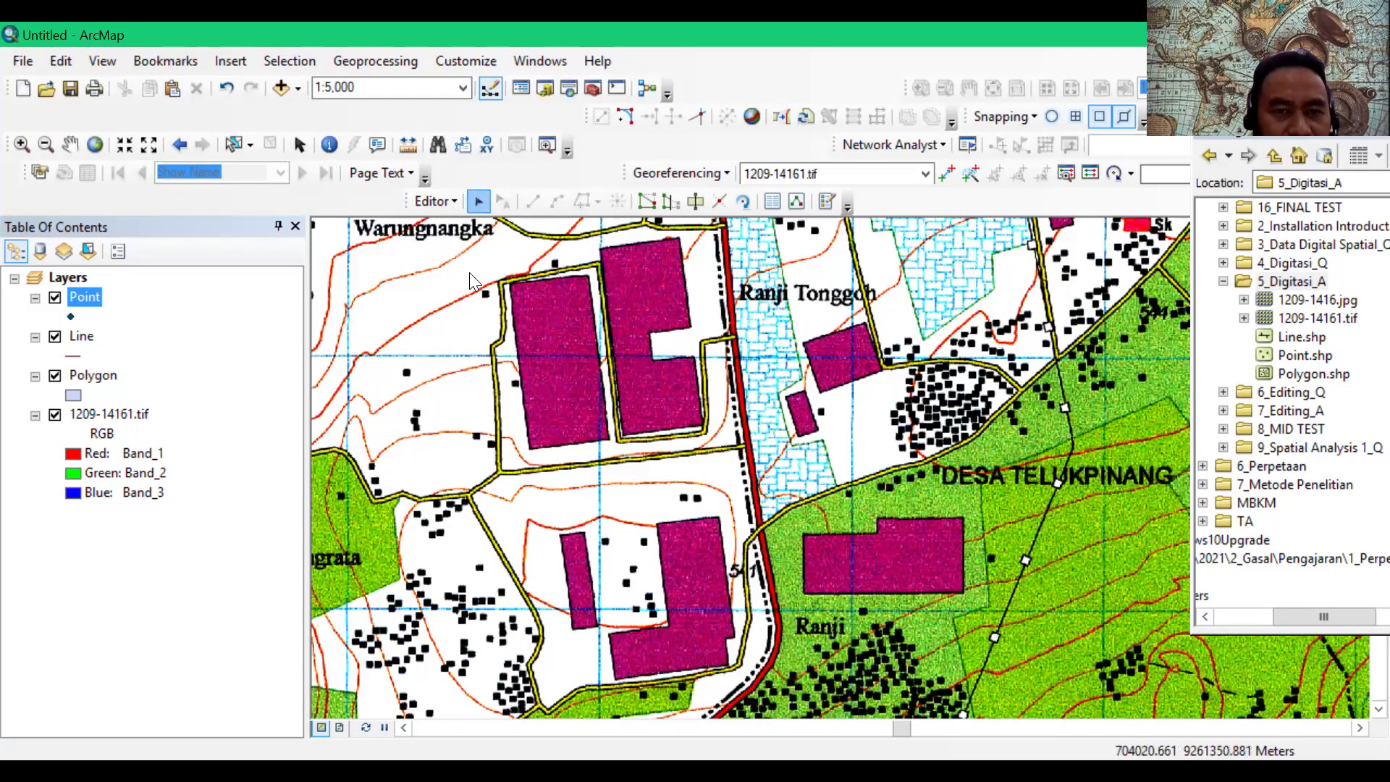
left_click(435, 201)
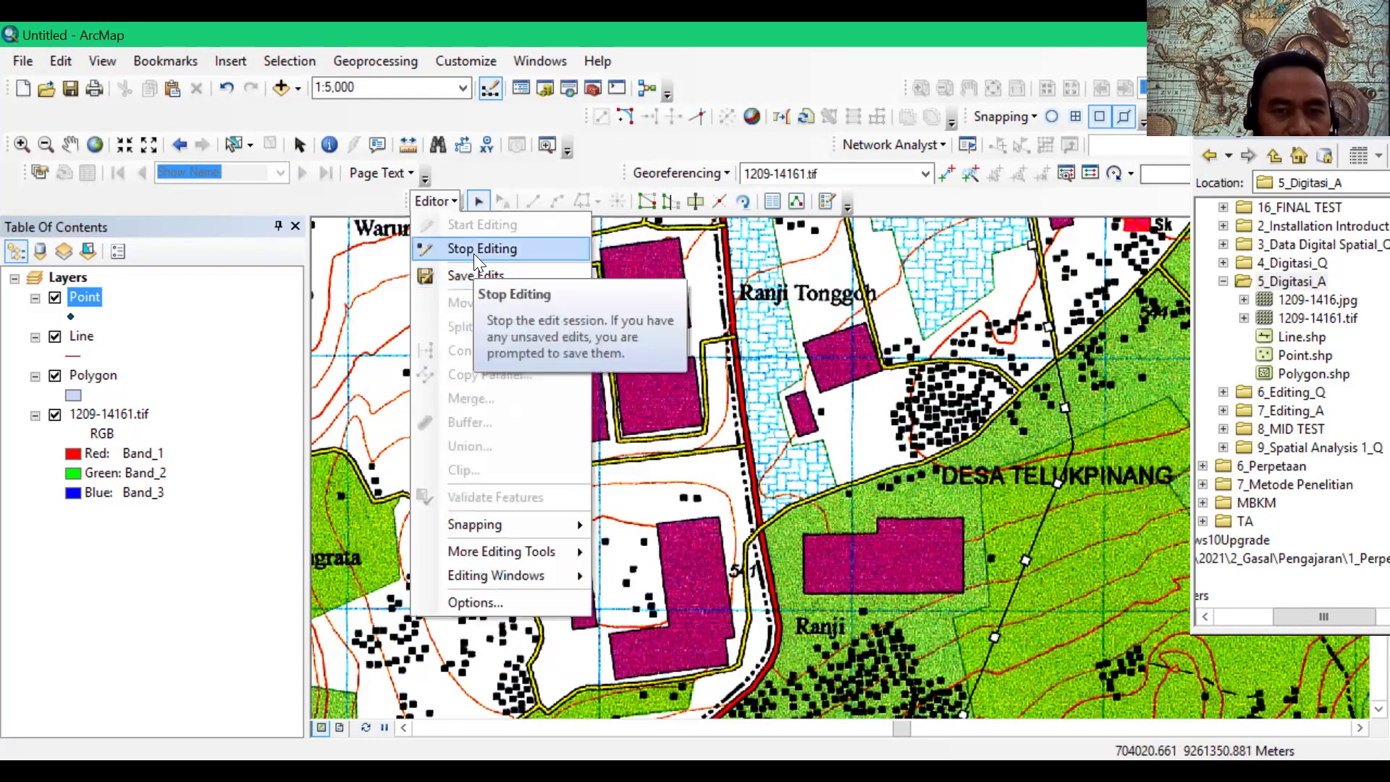
left_click(84, 342)
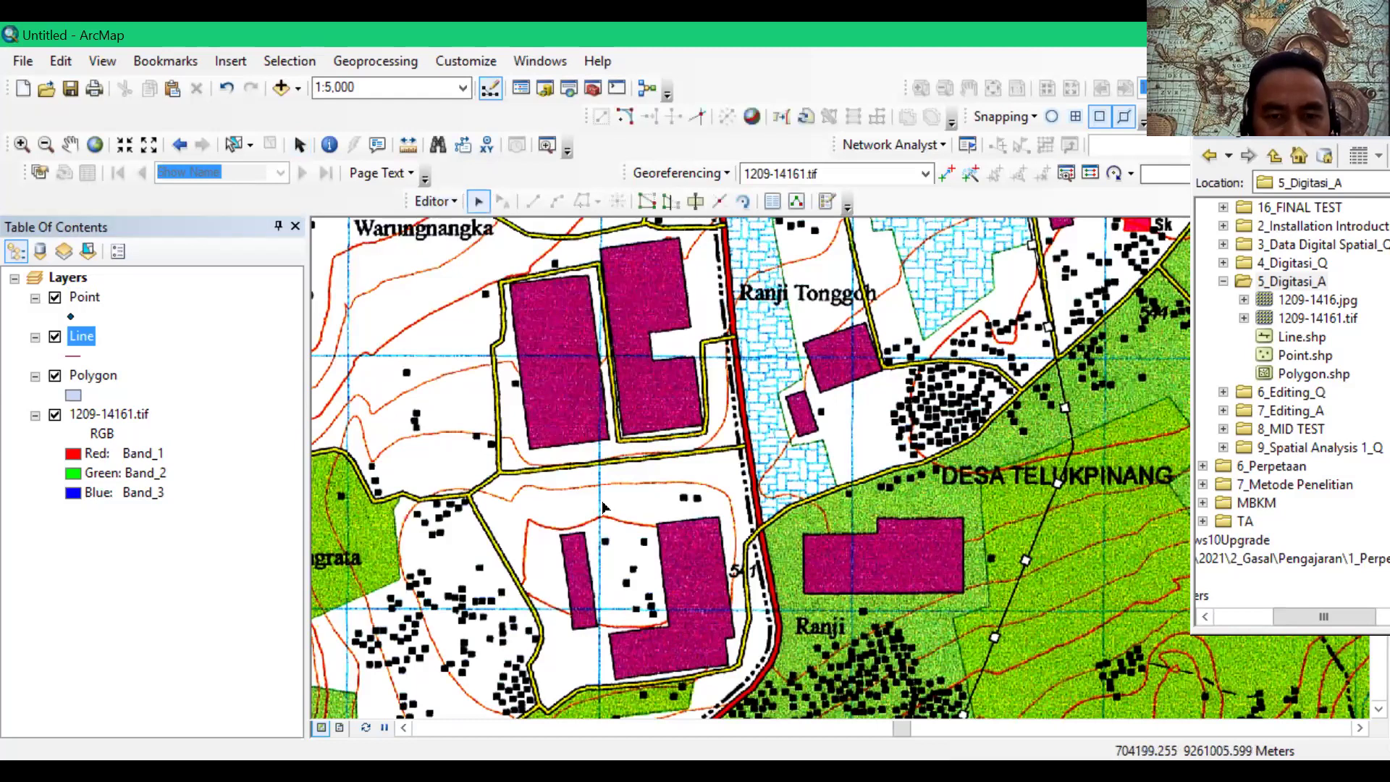
left_click(669, 204)
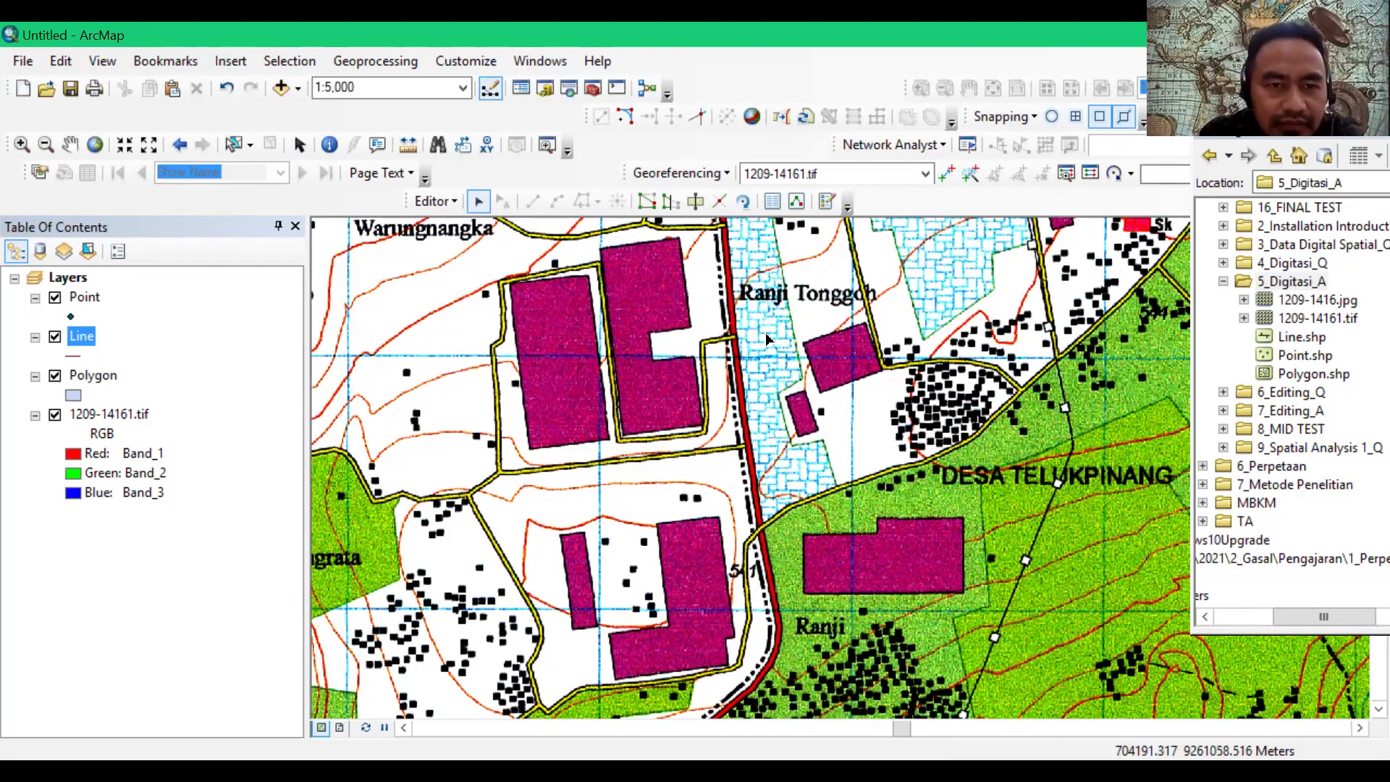
Step: Stop the edit session and start it again with the Point layer selected
left_click(453, 203)
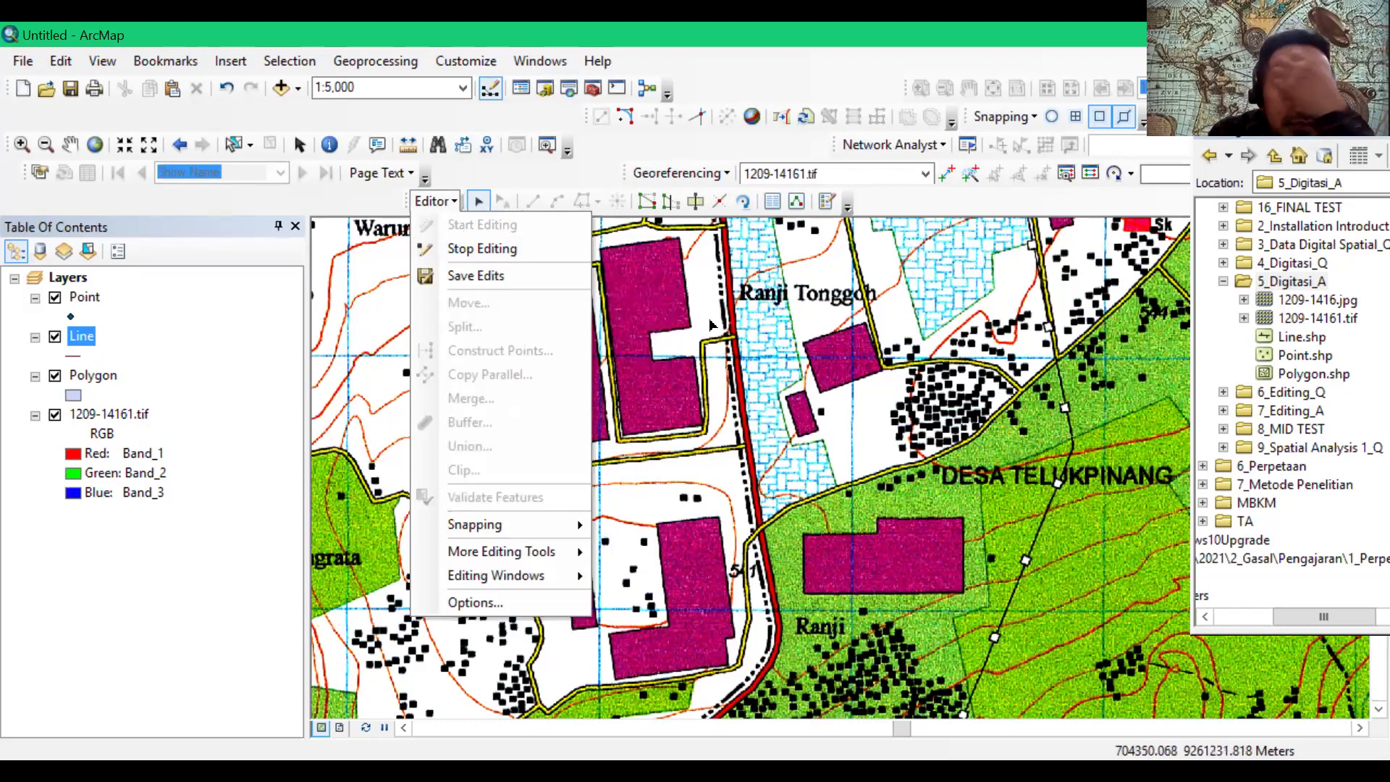
left_click(833, 203)
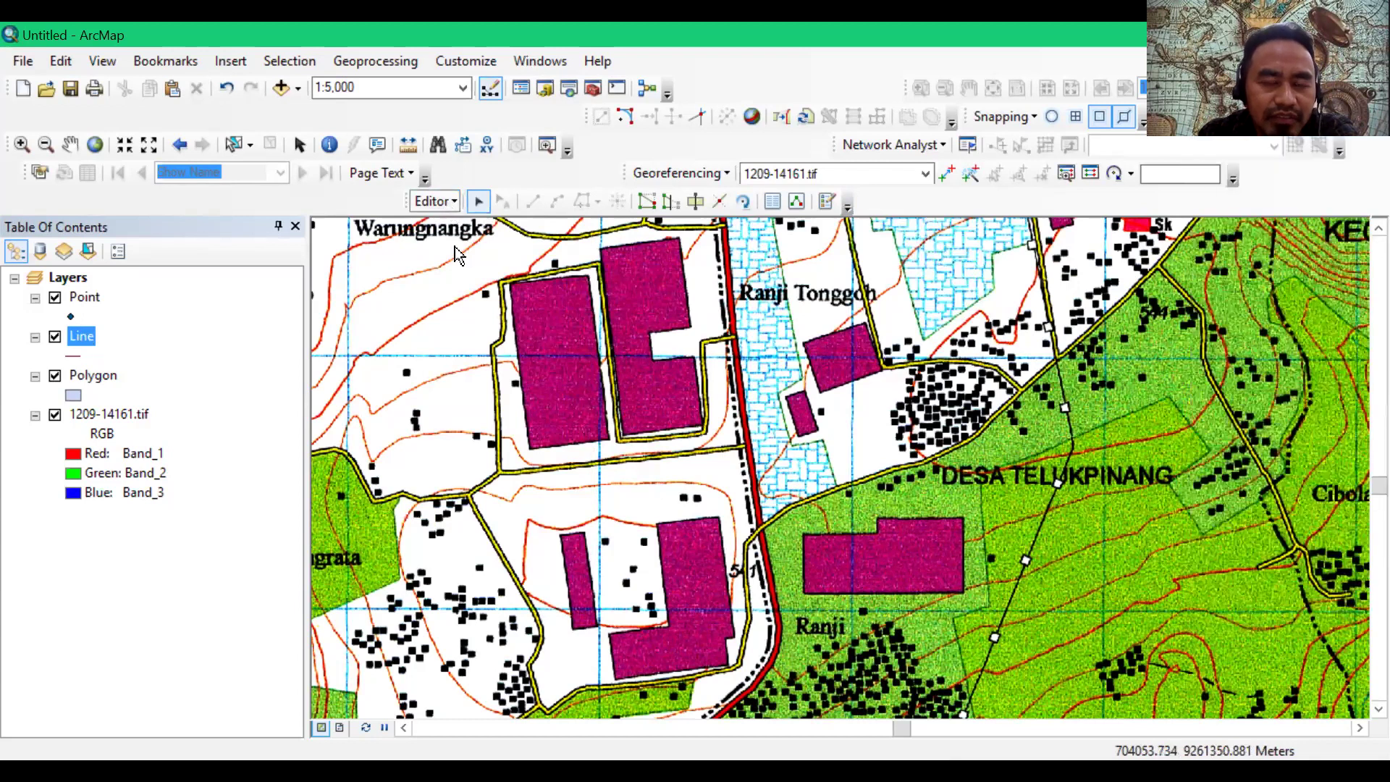
left_click(300, 145)
left_click(84, 297)
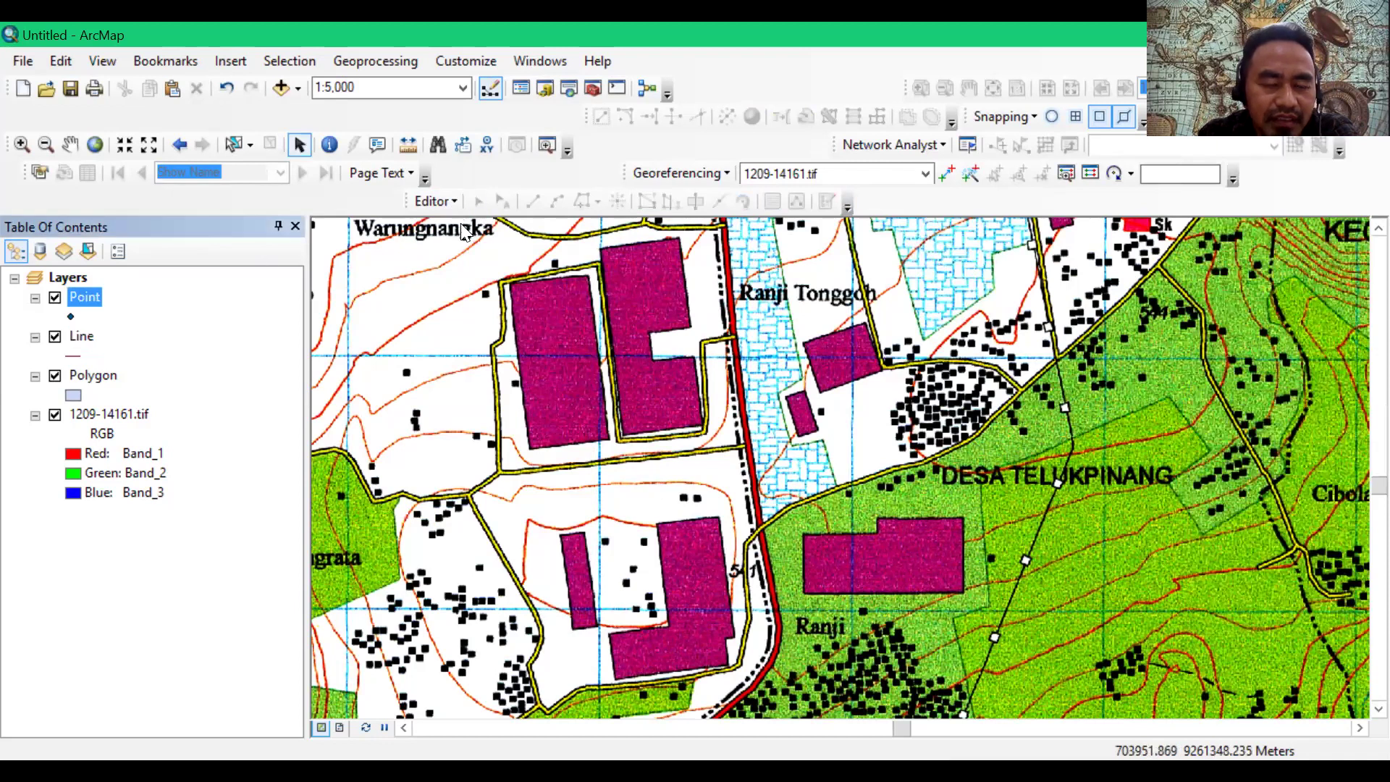
left_click(435, 201)
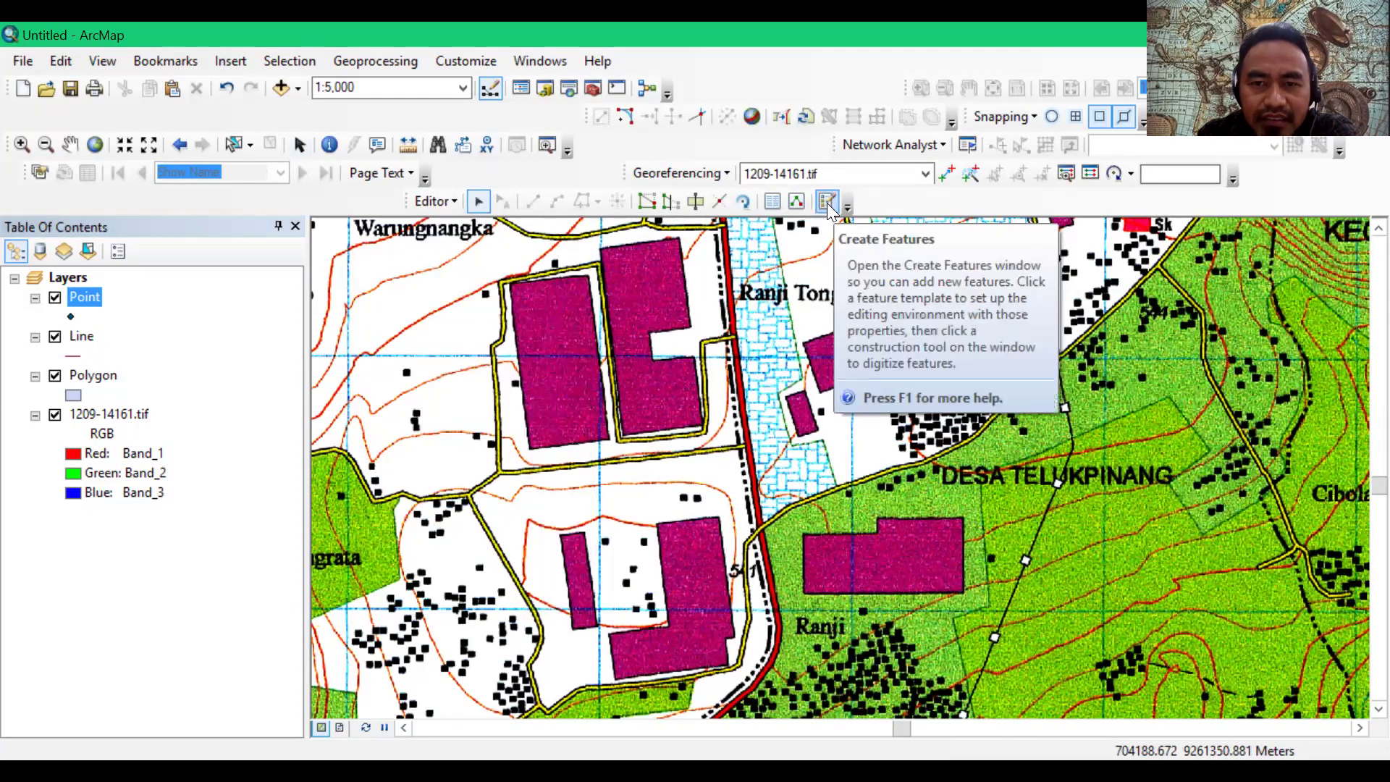
Step: Open the feature creation templates and activate the Point template with the Point construction tool
left_click(827, 202)
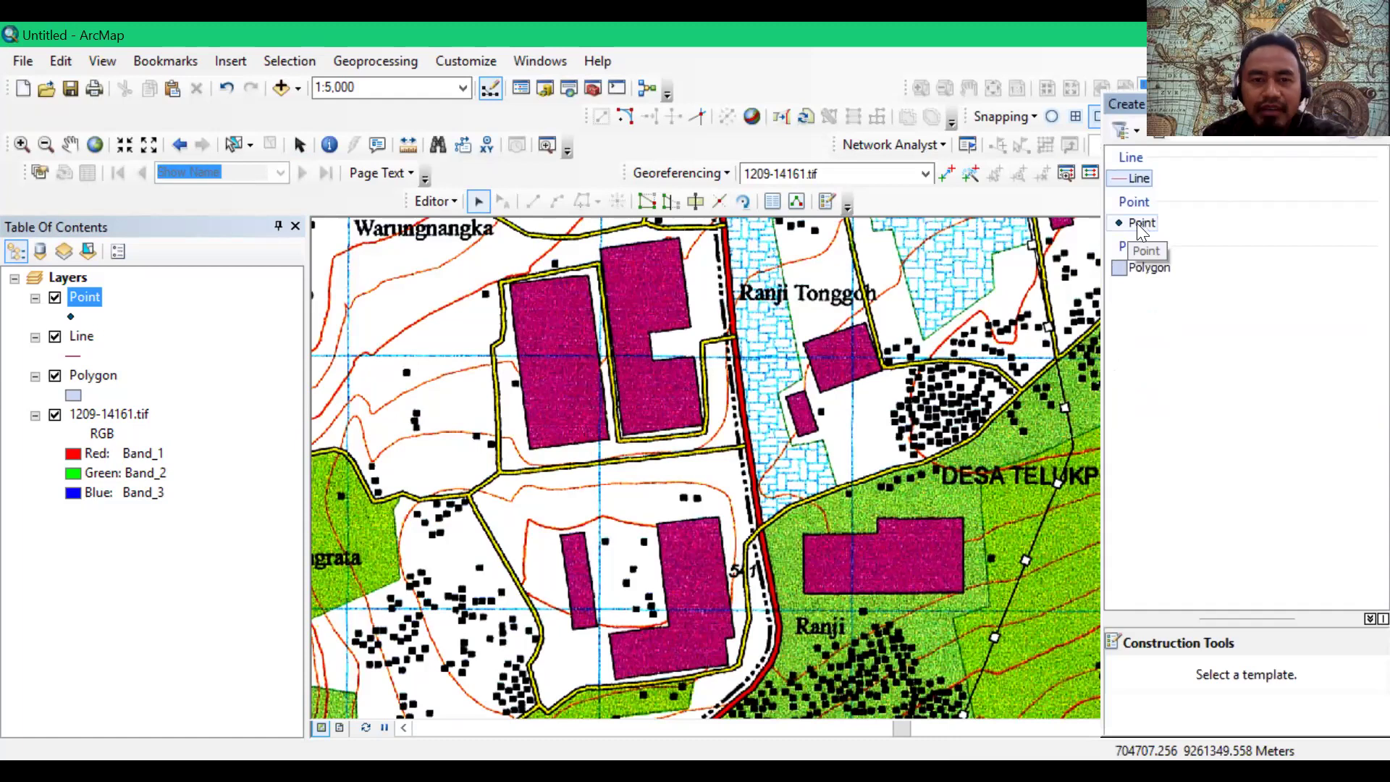
left_click(1130, 223)
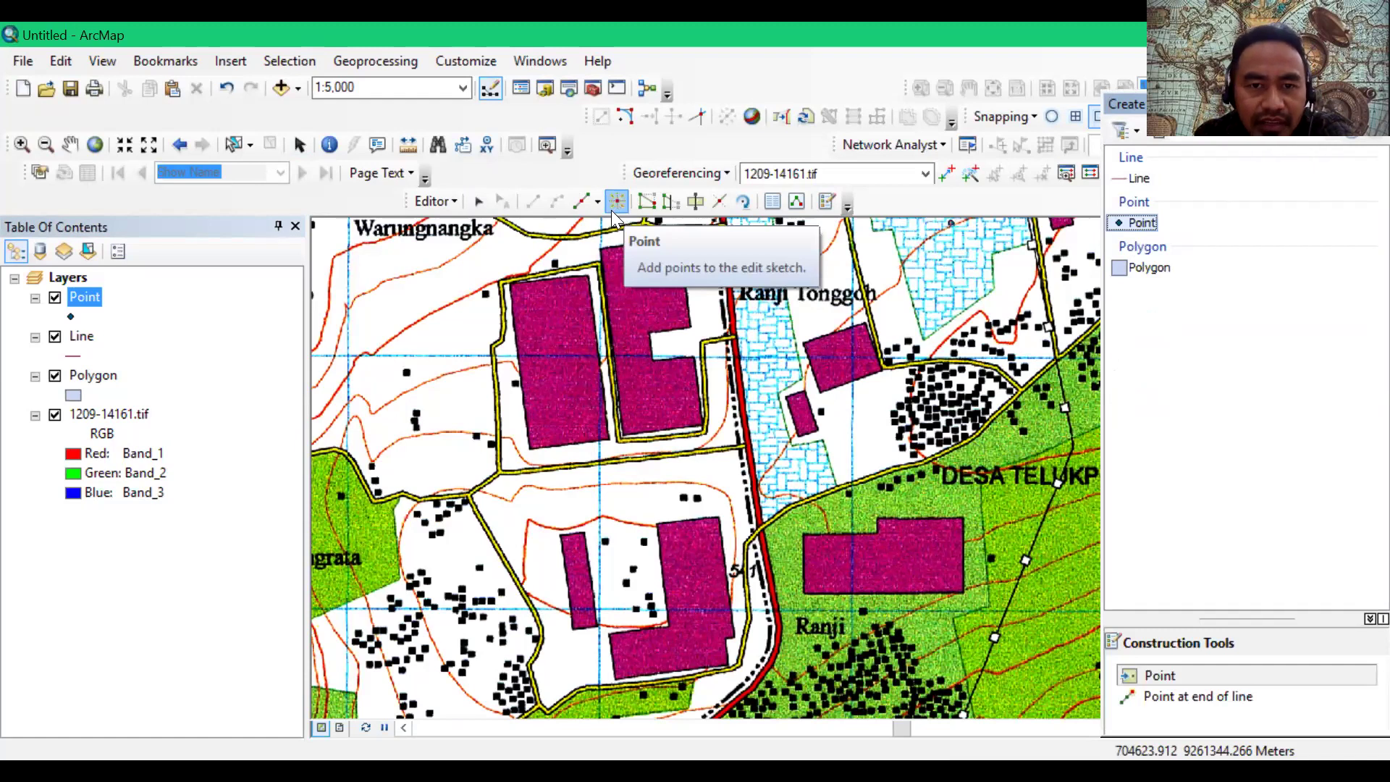
left_click(574, 201)
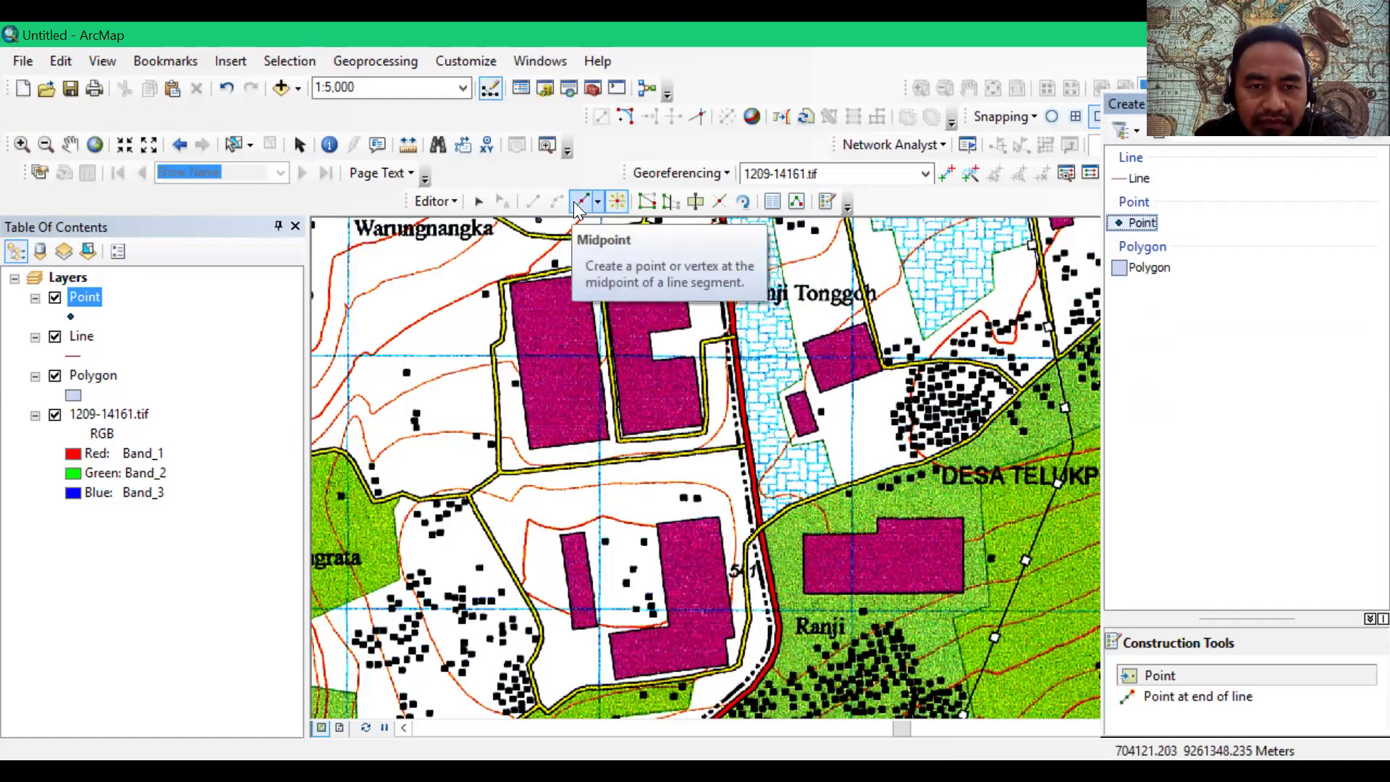
left_click(619, 202)
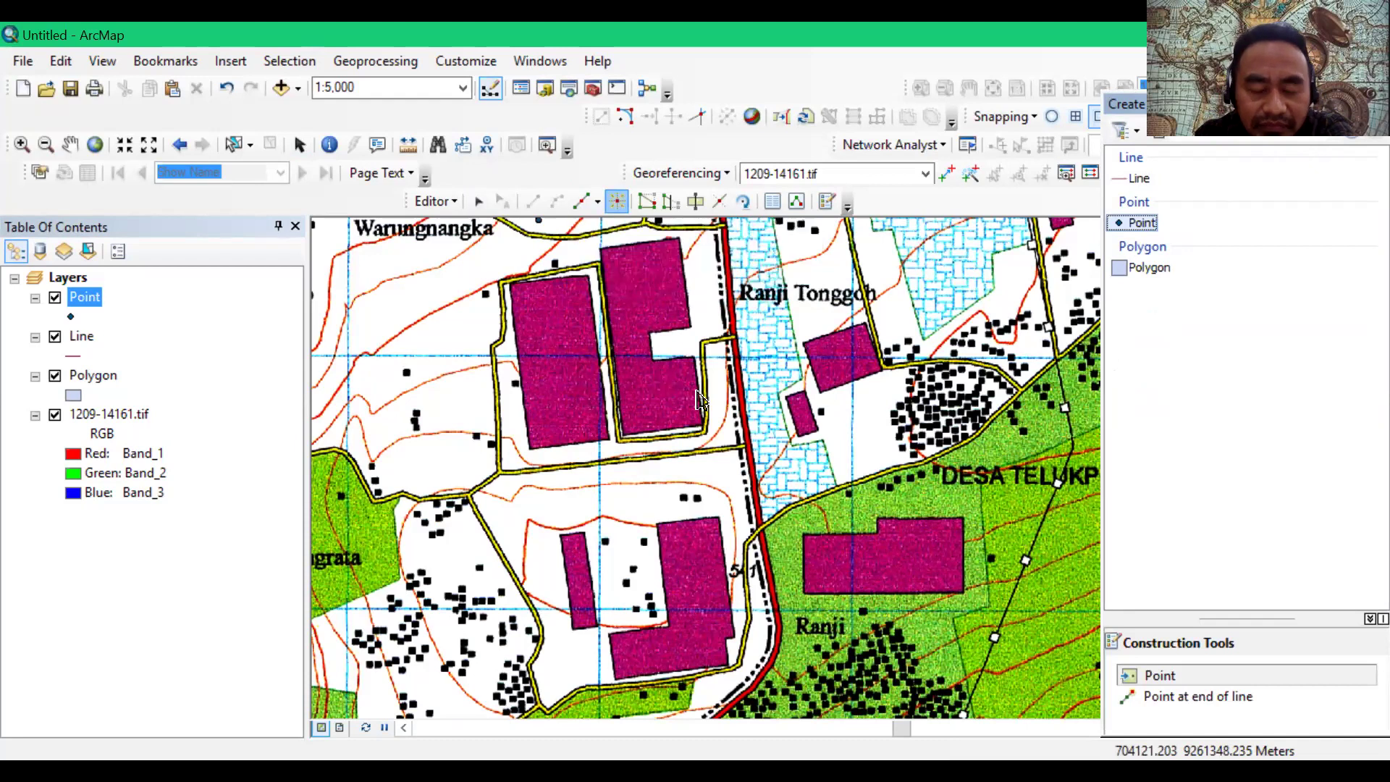
Step: Digitize three house points: one beside the small building south of Ranji Tonggoh and two on the squares above the L-shaped building
left_click(824, 411)
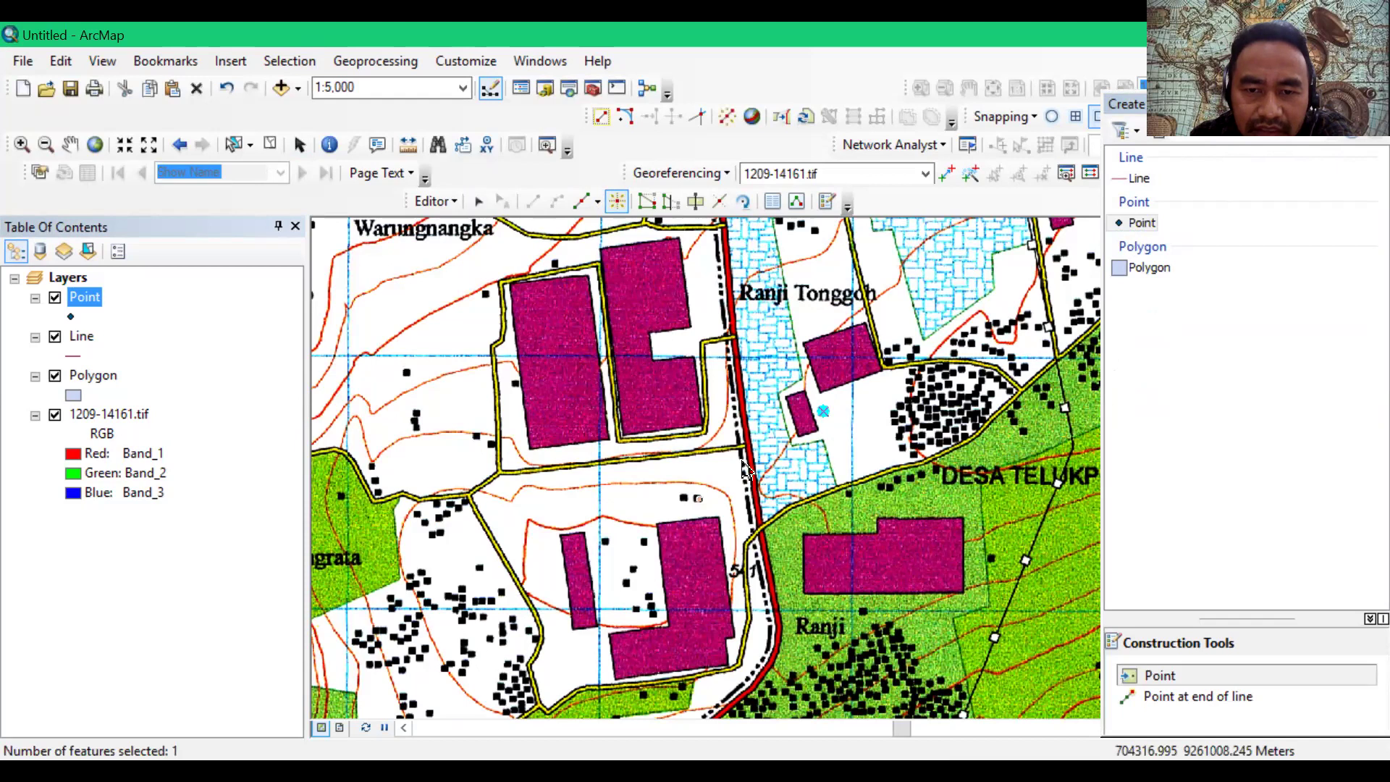
key("ctrl+z")
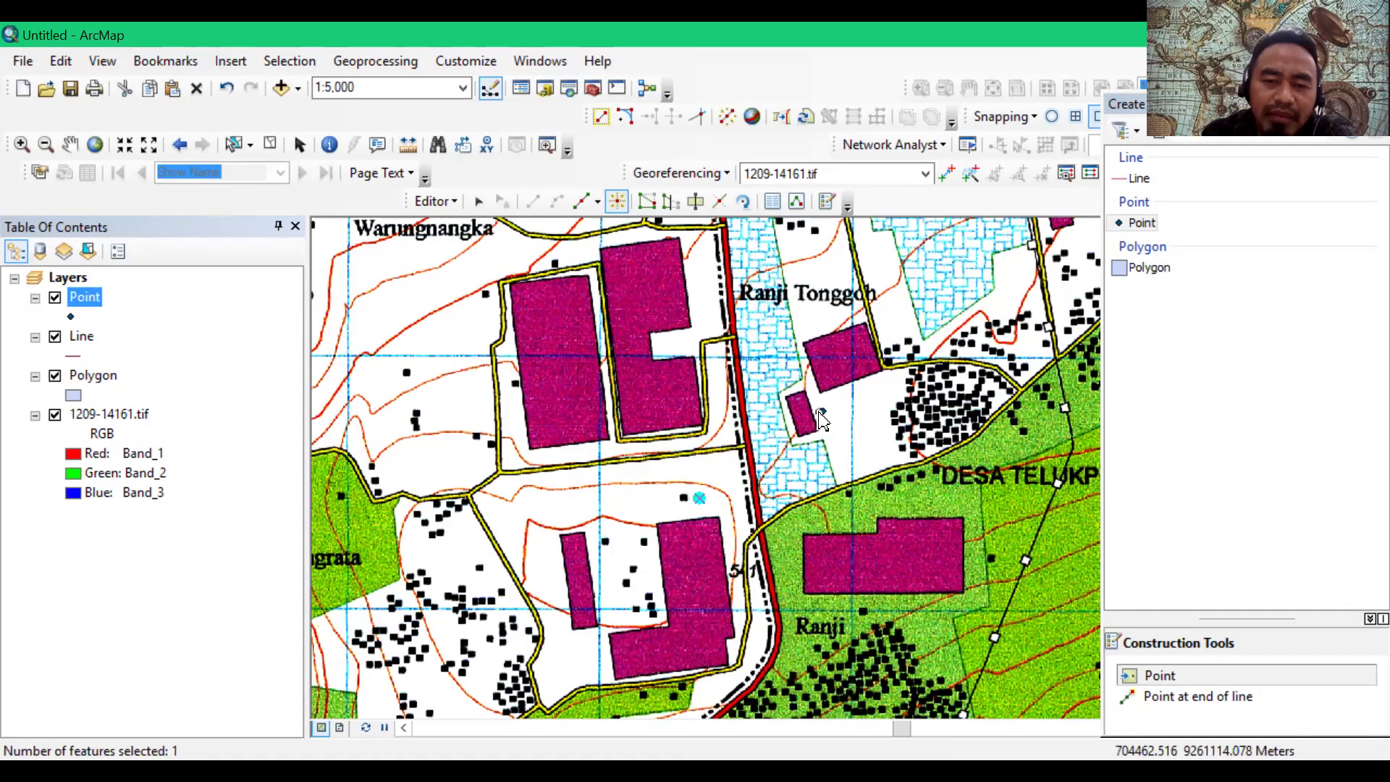
left_click(685, 498)
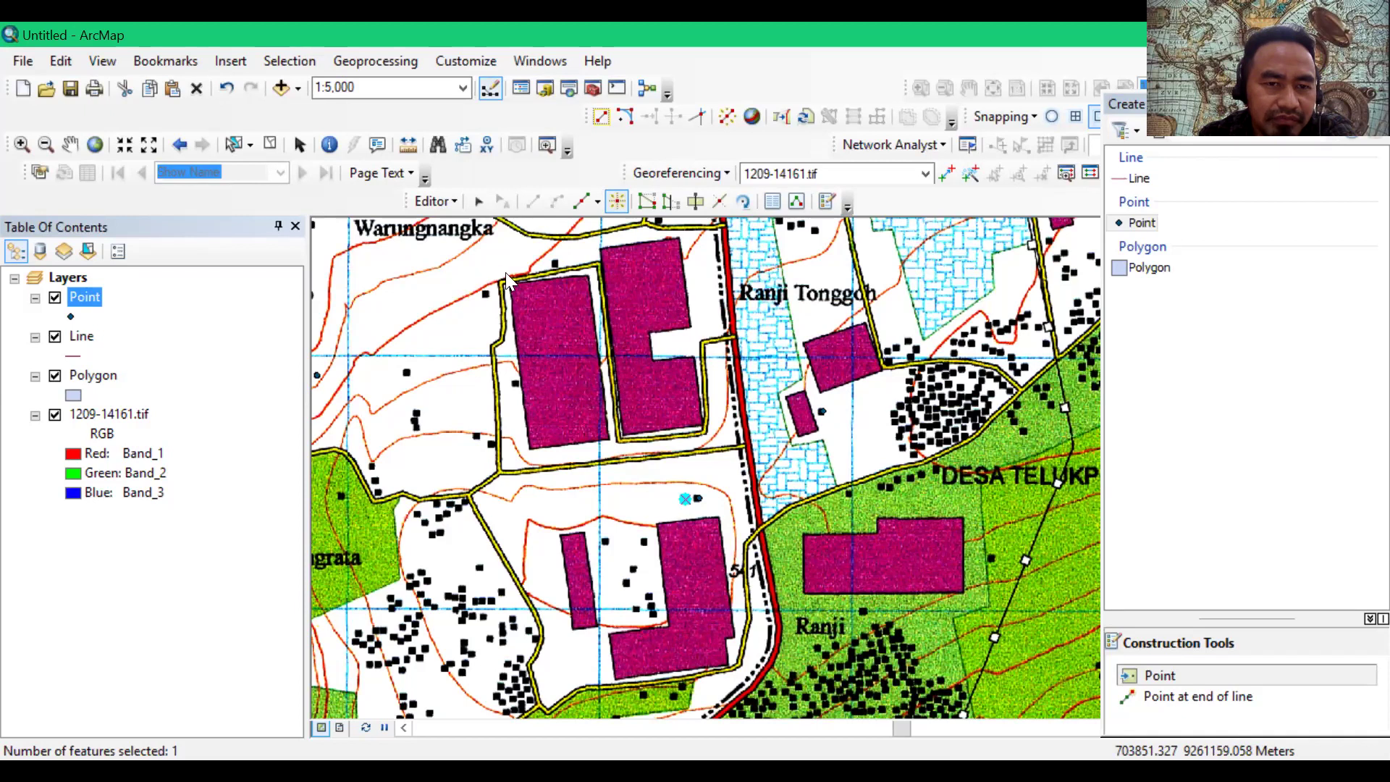
Step: Open the Point attribute table and fill the first record with Keterangan Bangunan and Nama Rumah
key("ctrl+t")
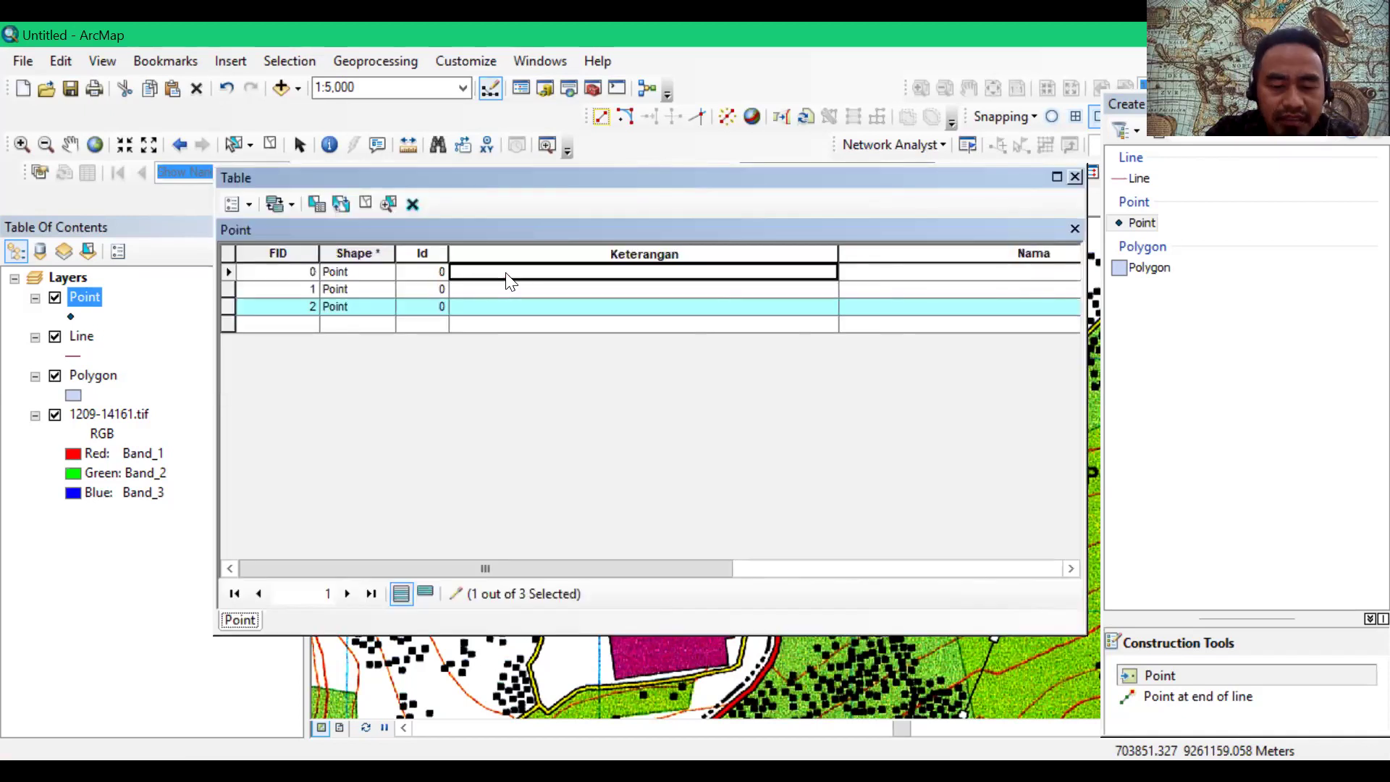
type("Bangu")
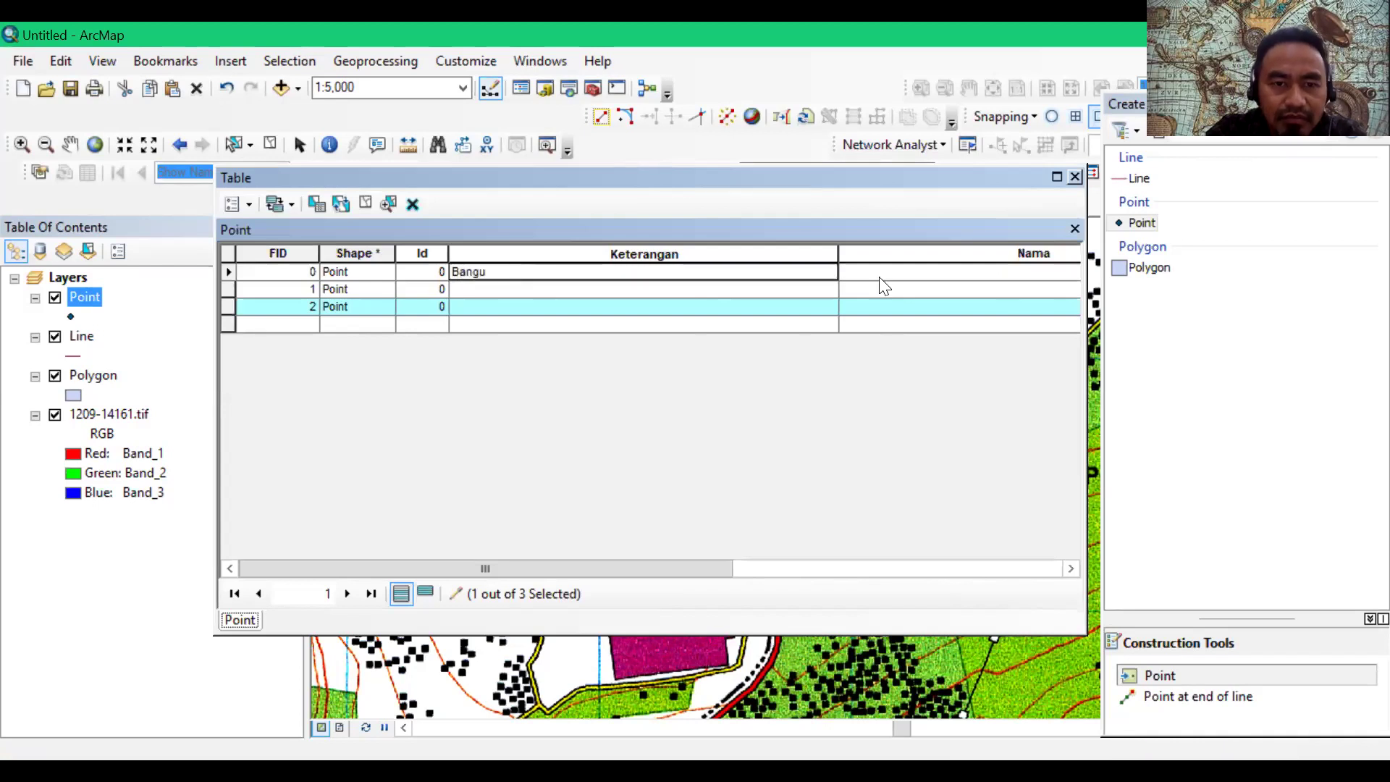
type("nan")
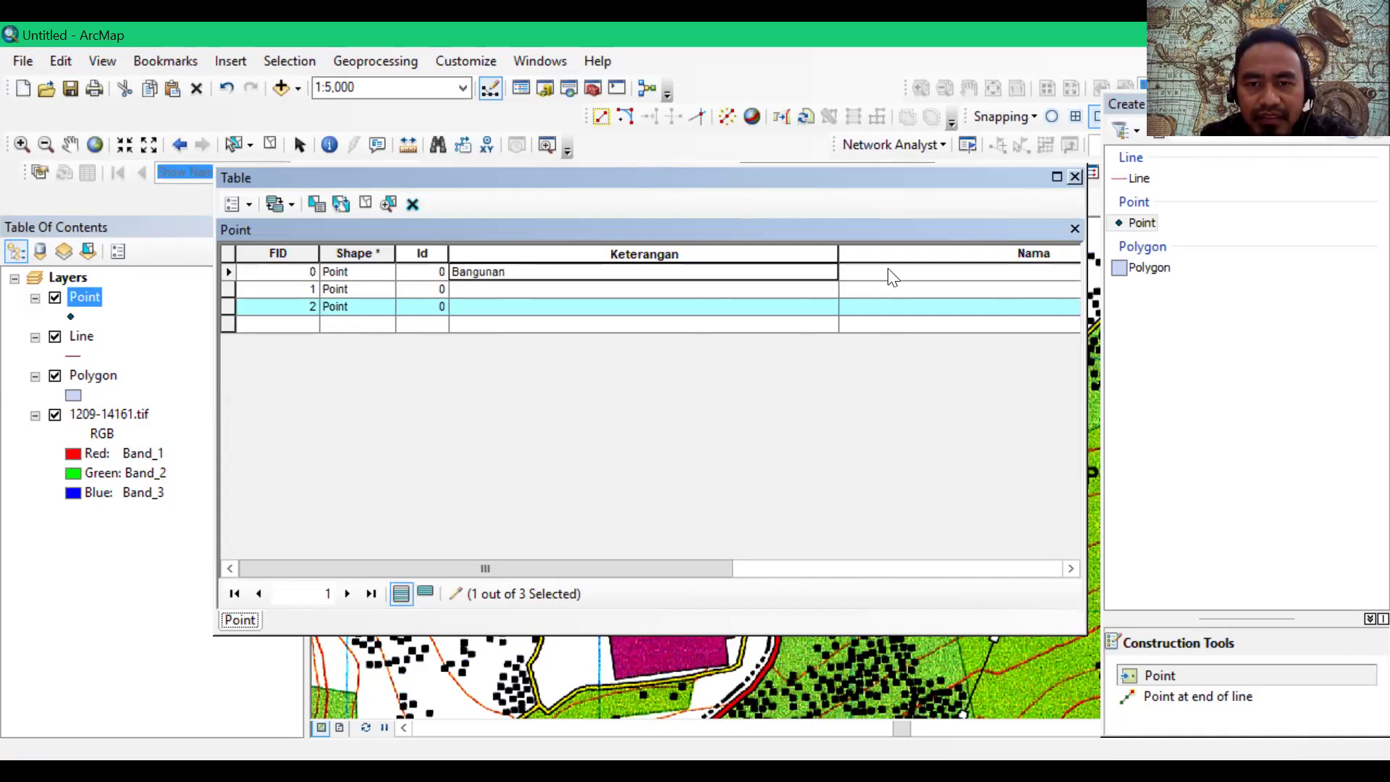
left_click(892, 276)
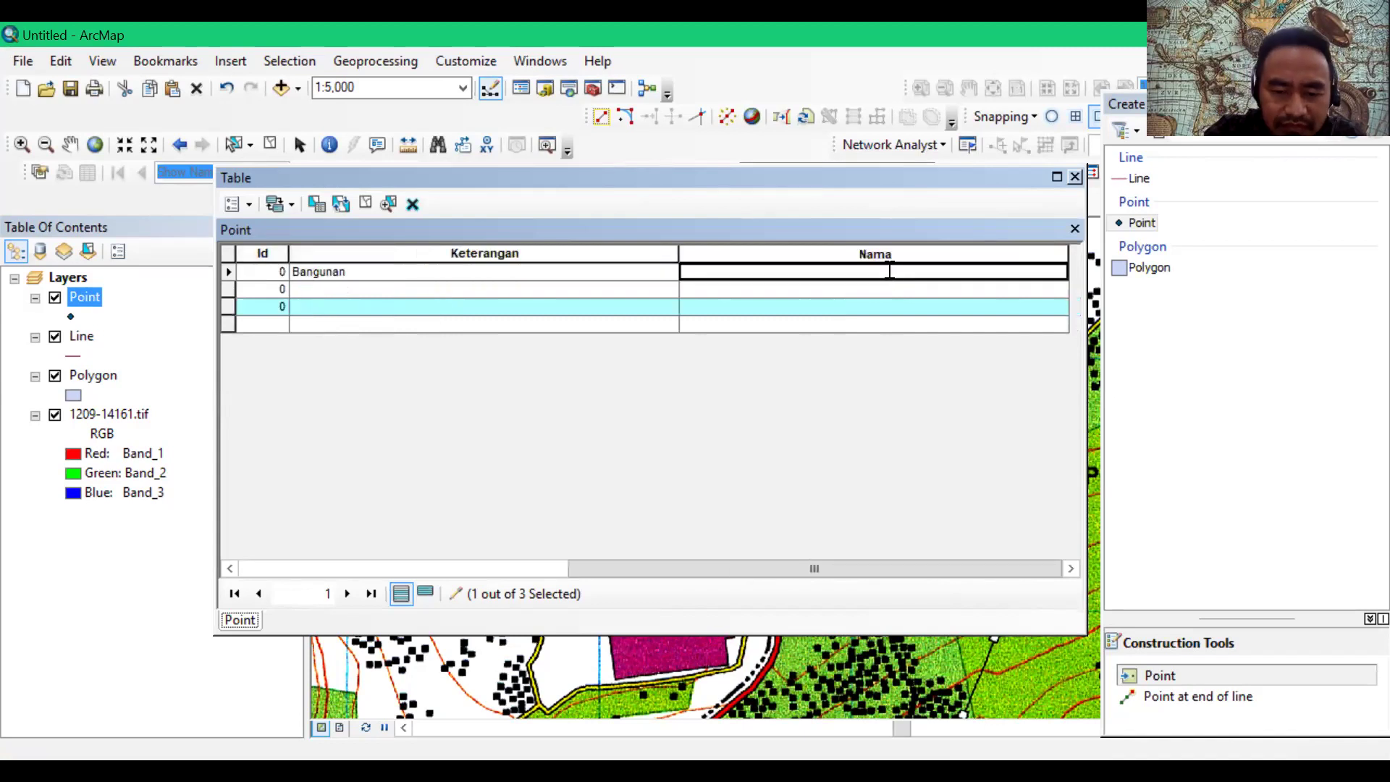
type("Rumah")
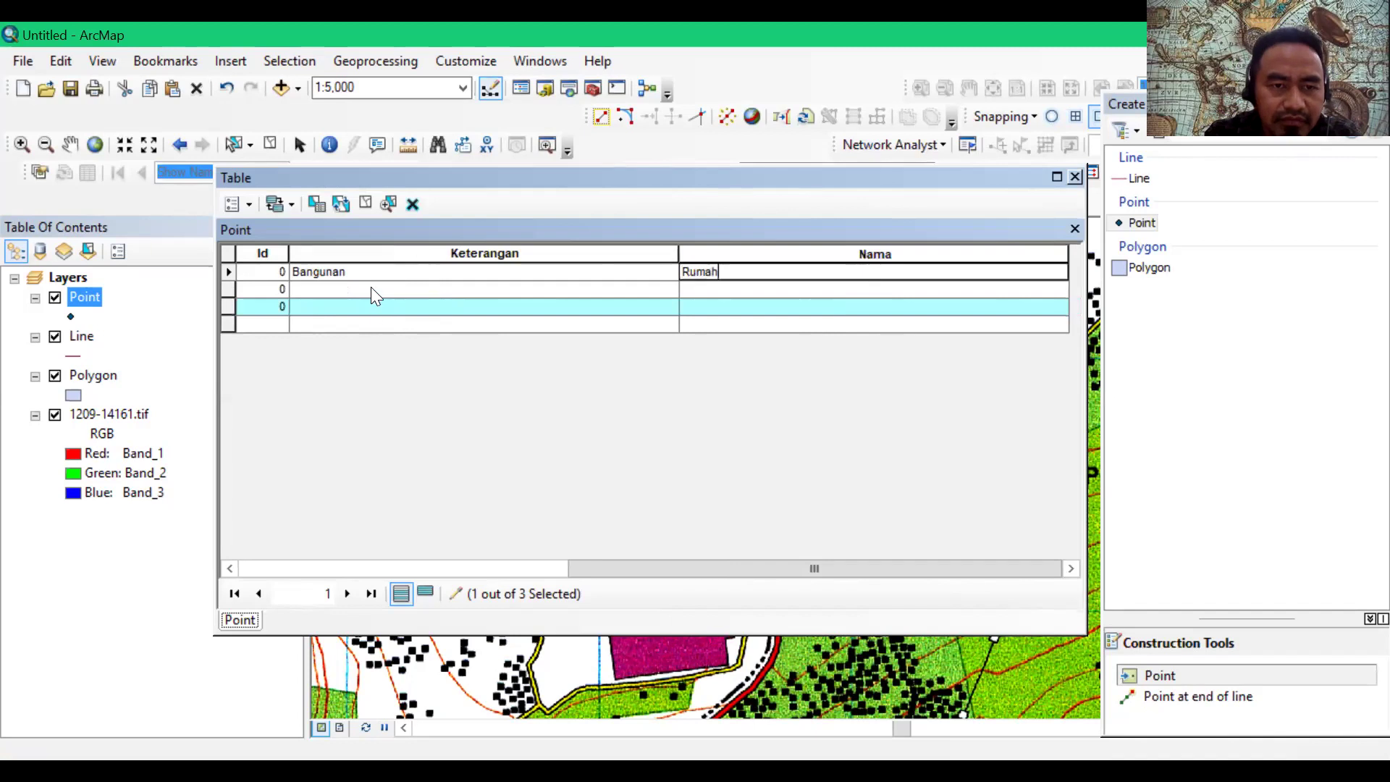
Step: Fill the second Point record with Keterangan Bangunan and Nama Rumah
left_click(373, 289)
type("Bangu")
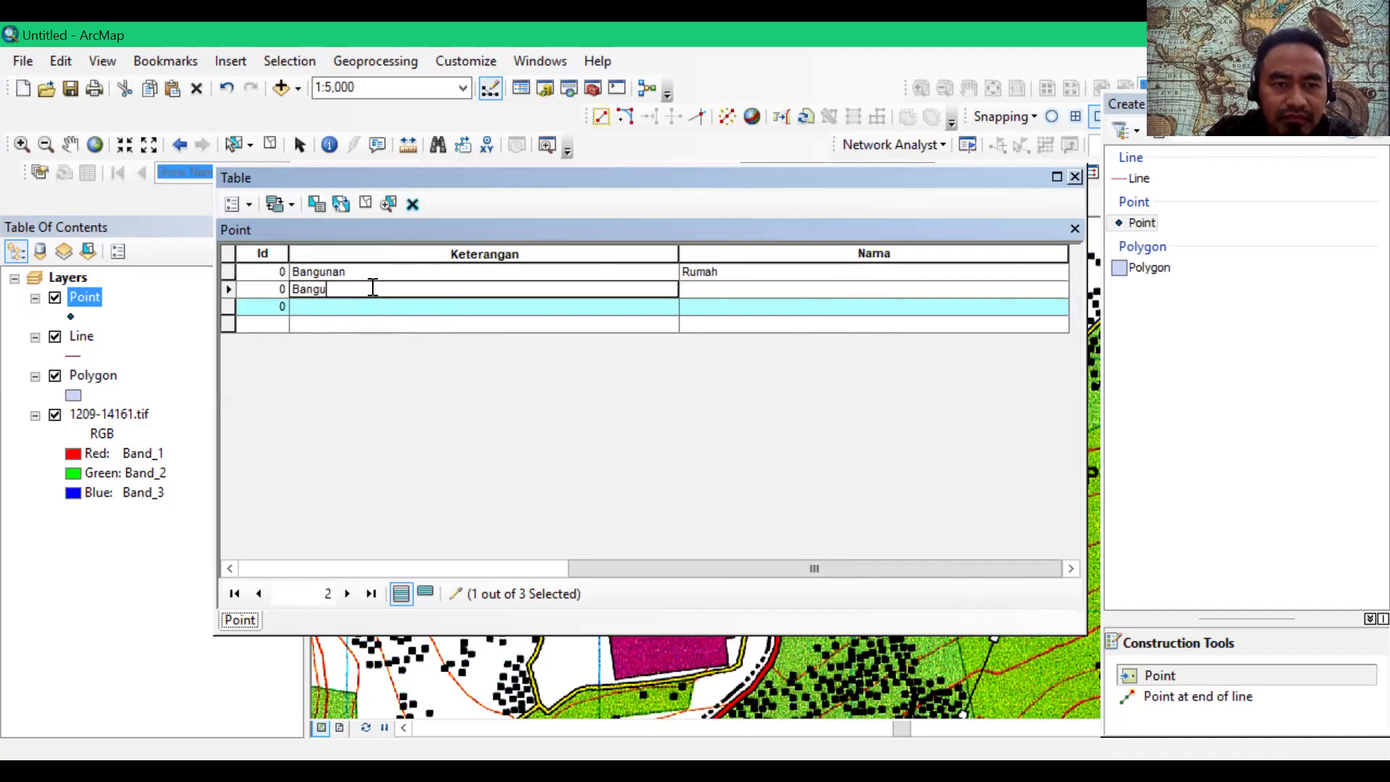
type("nan")
left_click(702, 289)
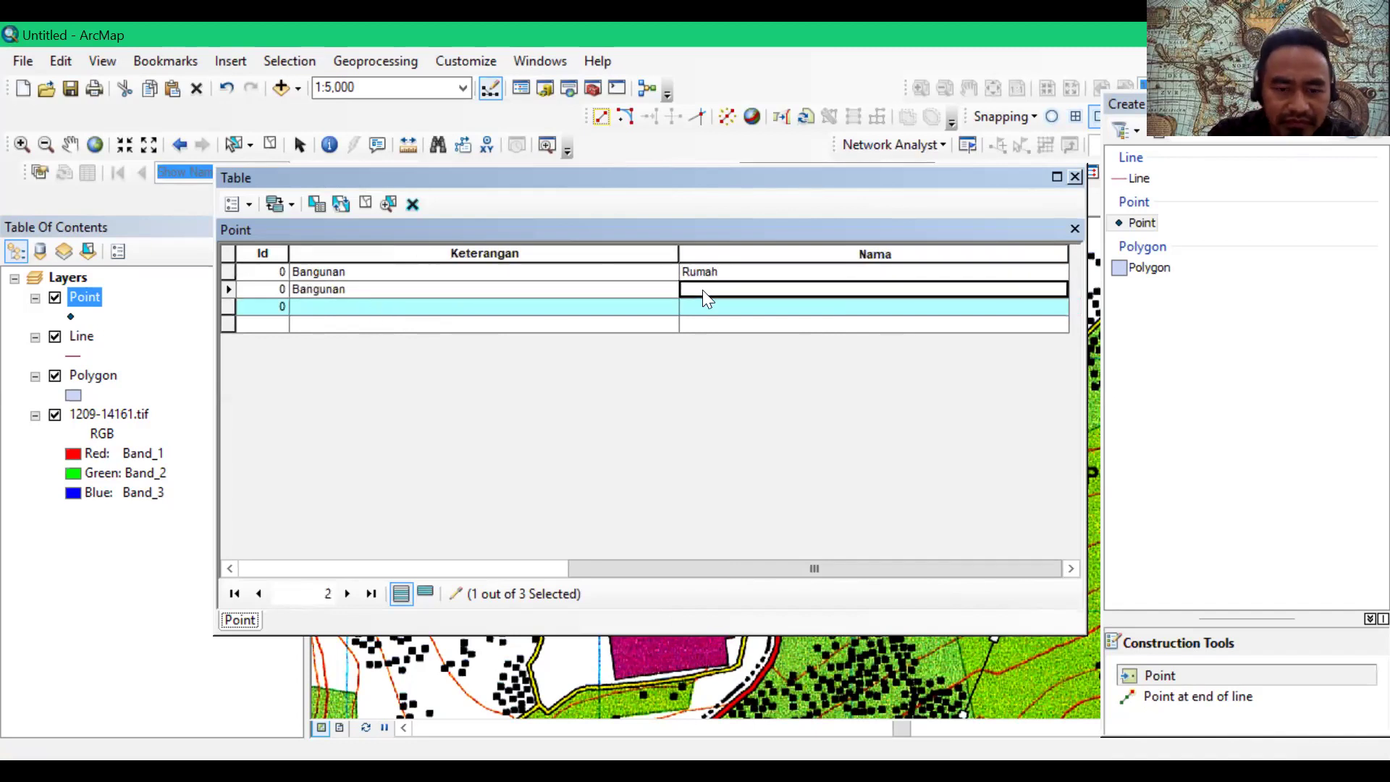
type("Rumah")
Step: Fill the third Point record with Keterangan Bangunan and Nama Rumah, and close the attribute table
key("Tab")
type("Bangunan")
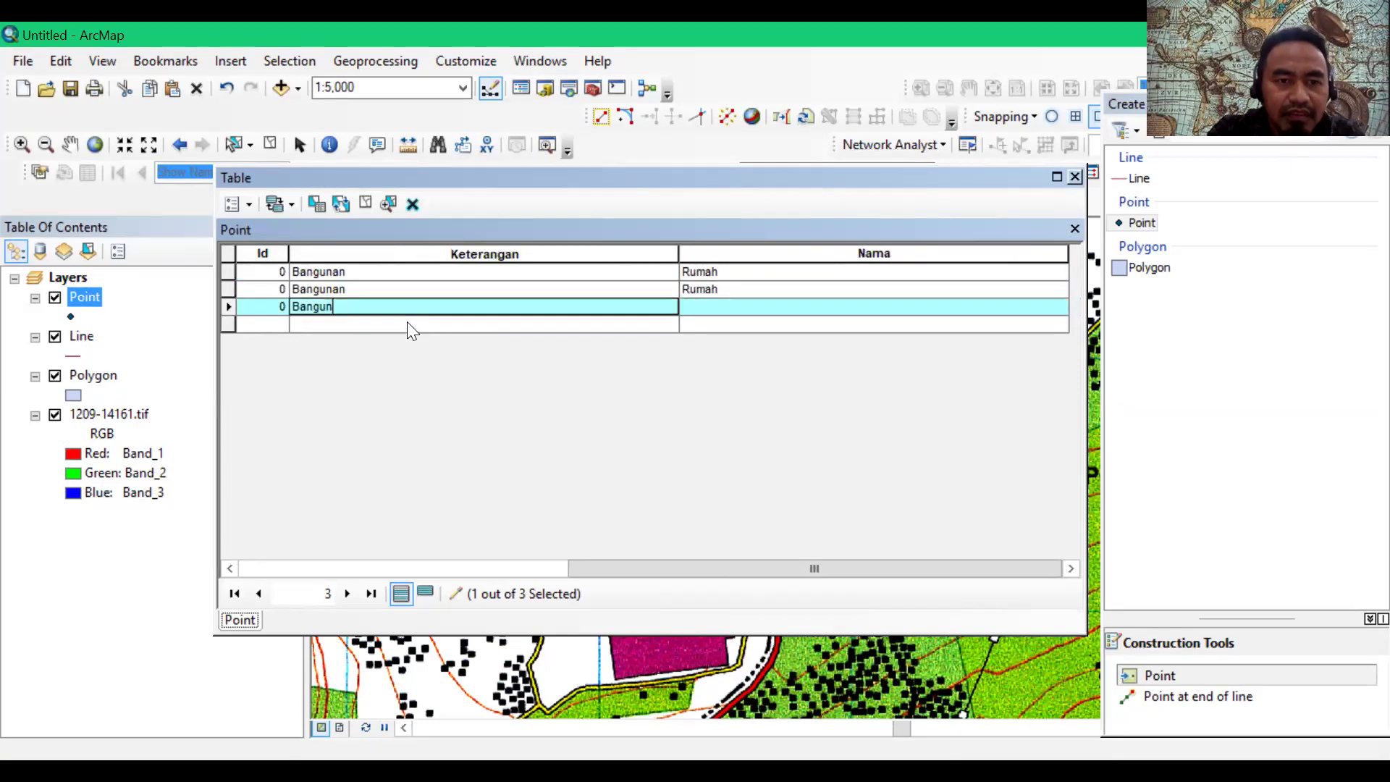
left_click(697, 304)
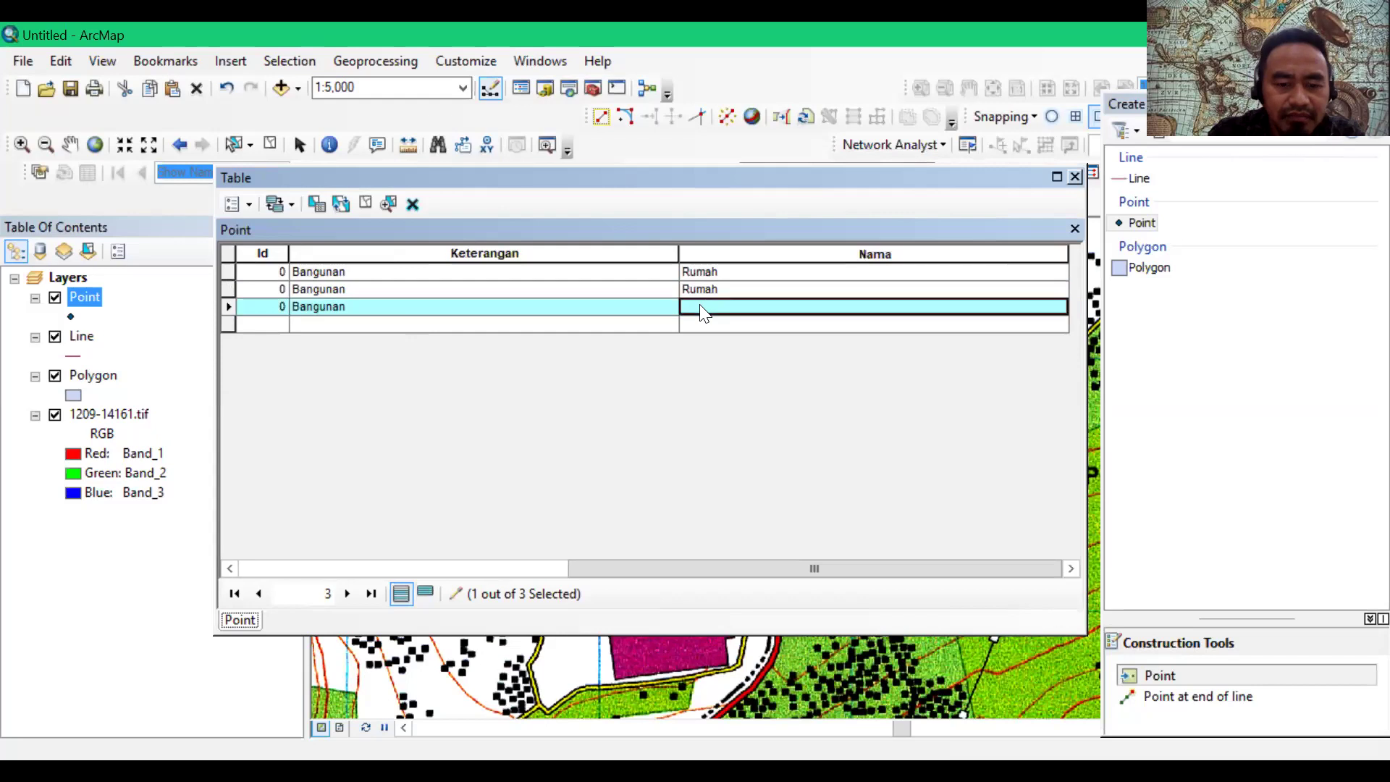
type("Rumah")
key("Return")
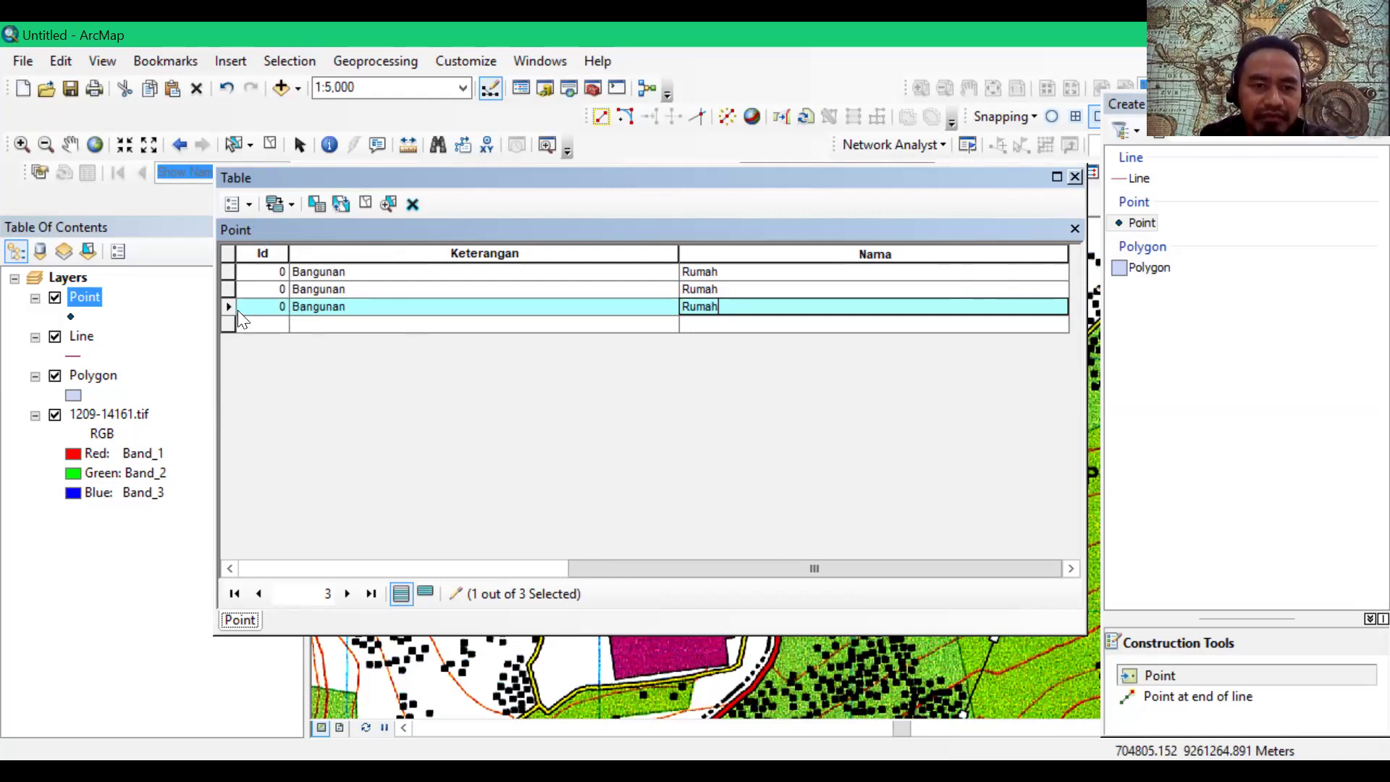
left_click(1074, 177)
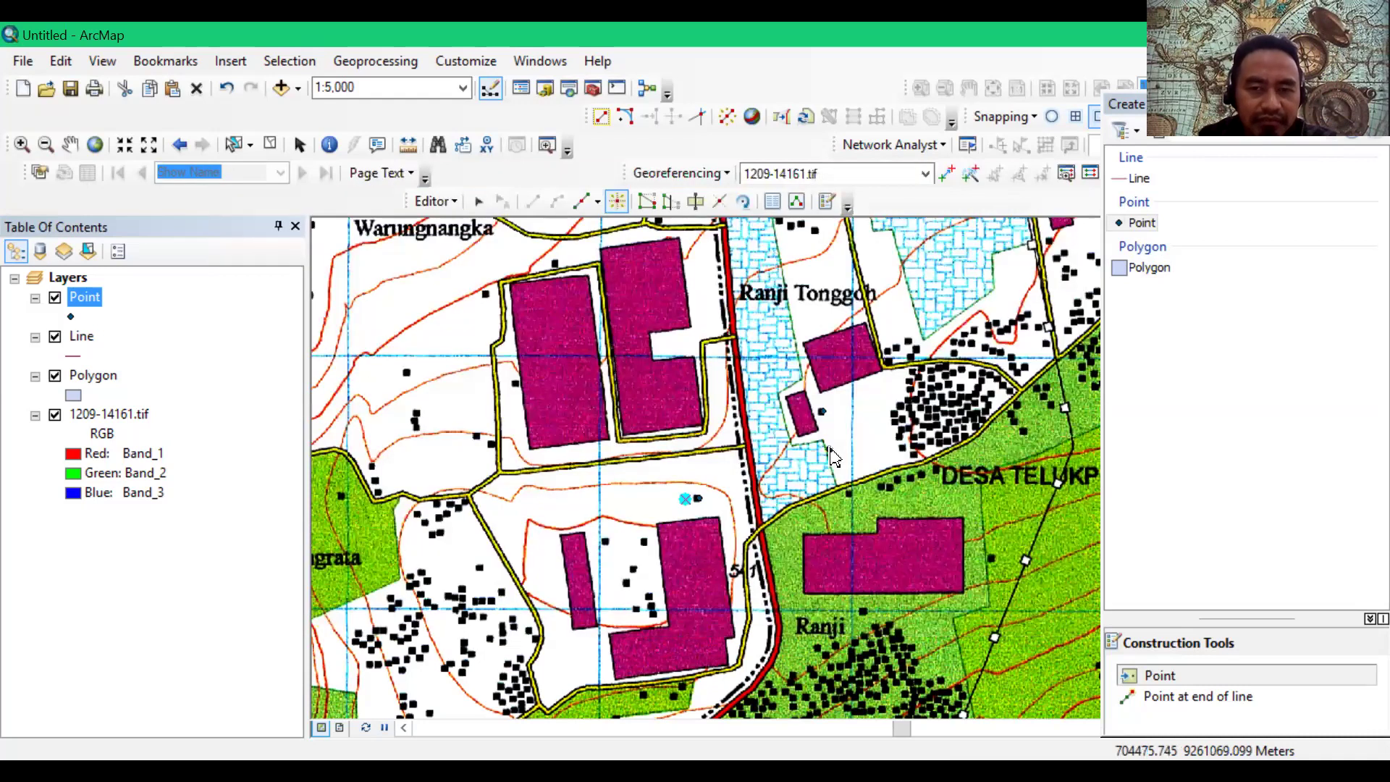
Step: Save the edits made to the Point layer while keeping the edit session open
left_click(830, 448)
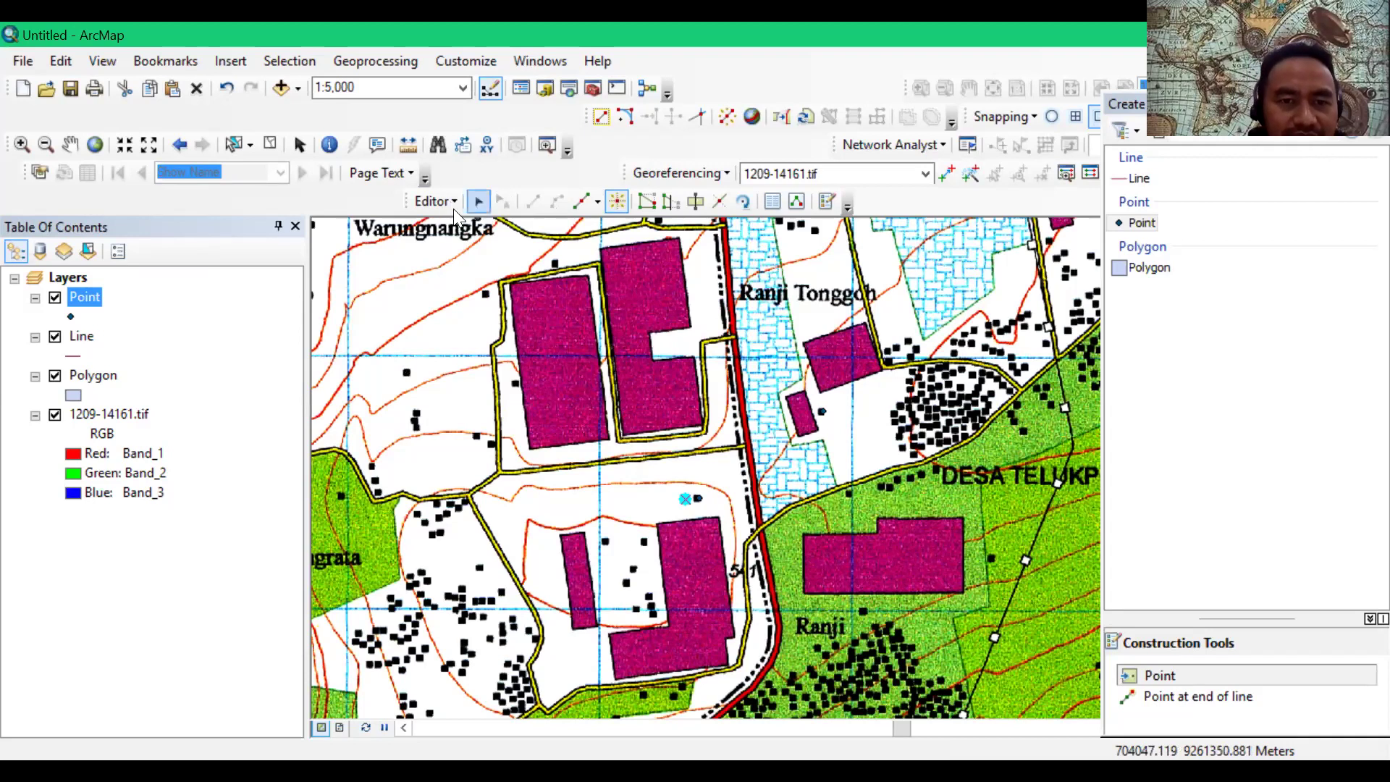
left_click(434, 201)
left_click(493, 273)
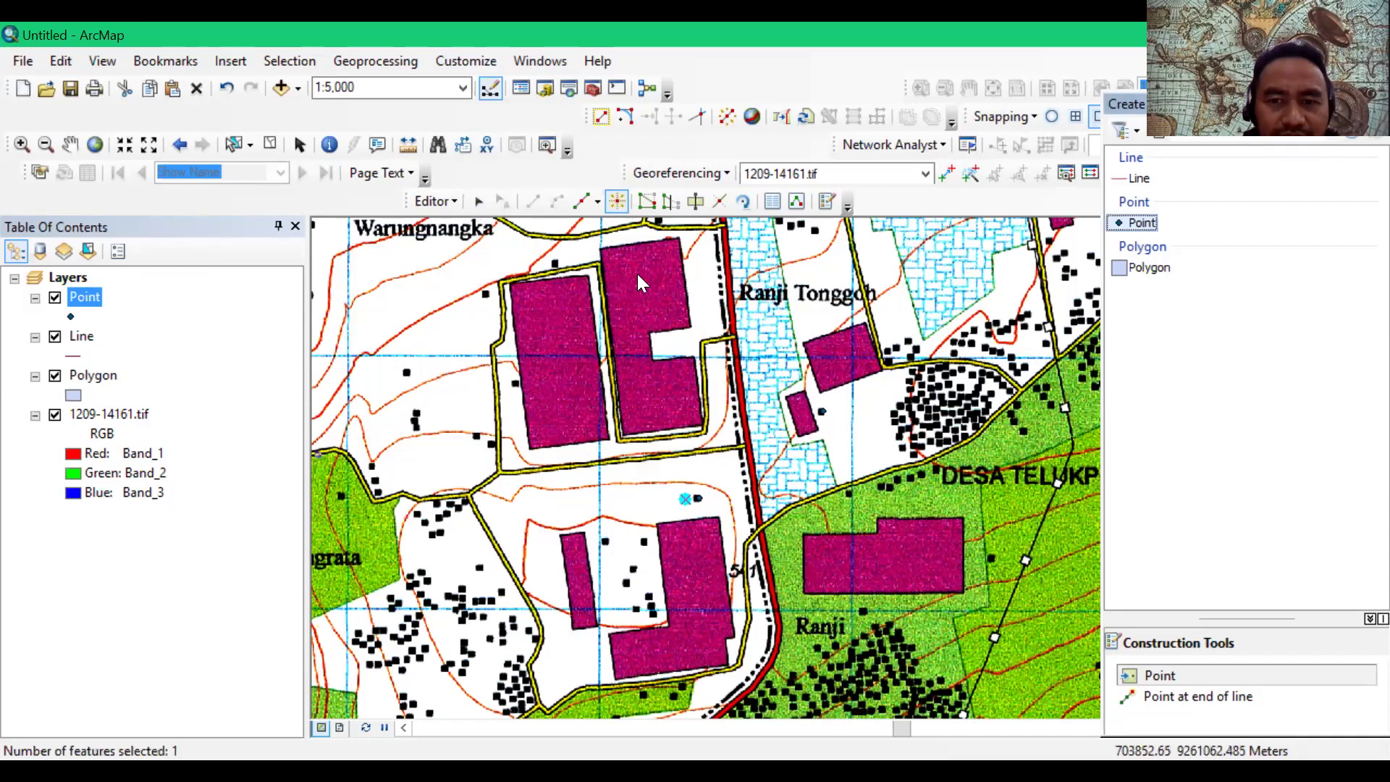
Step: Reopen the Point attribute table, move it clear of the digitized points, and select the FID 0 record to locate its point
key("ctrl+t")
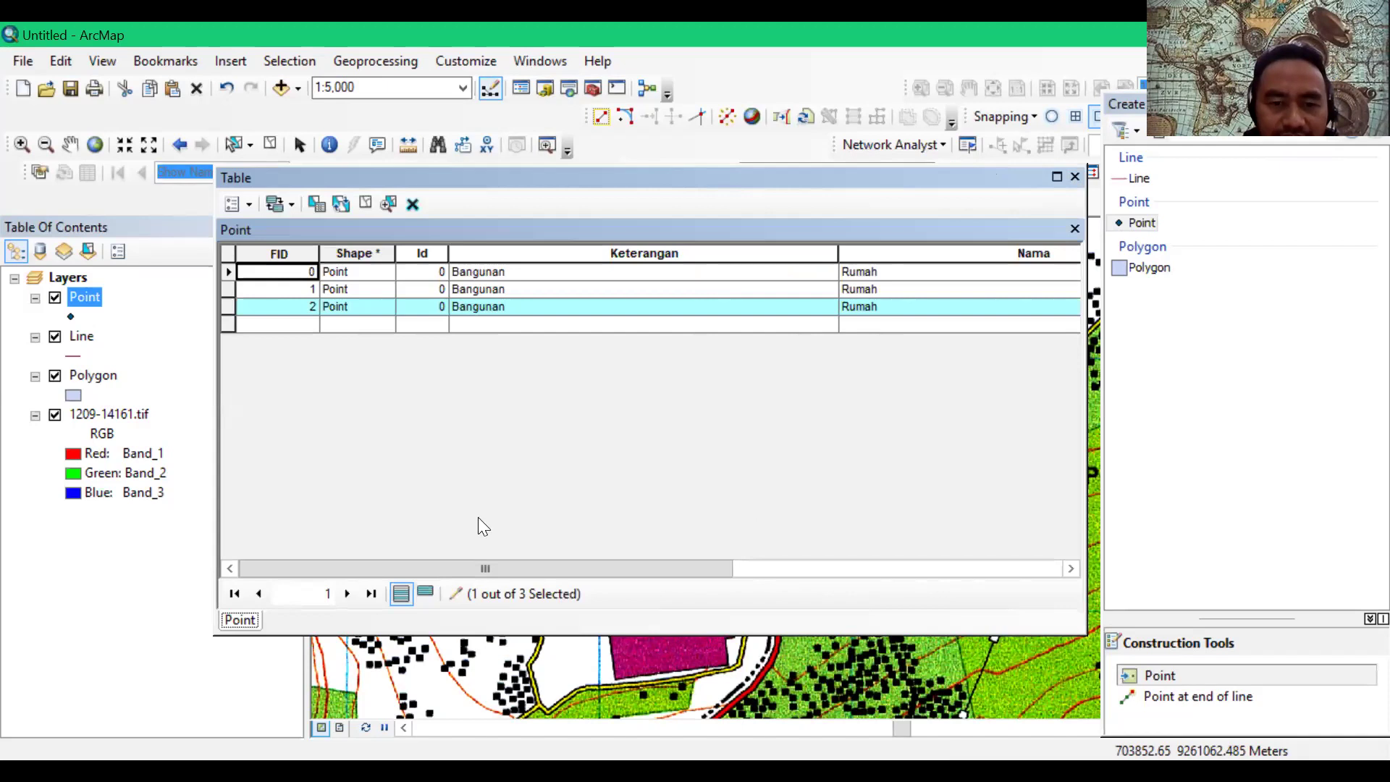
left_click_drag(526, 513, 527, 514)
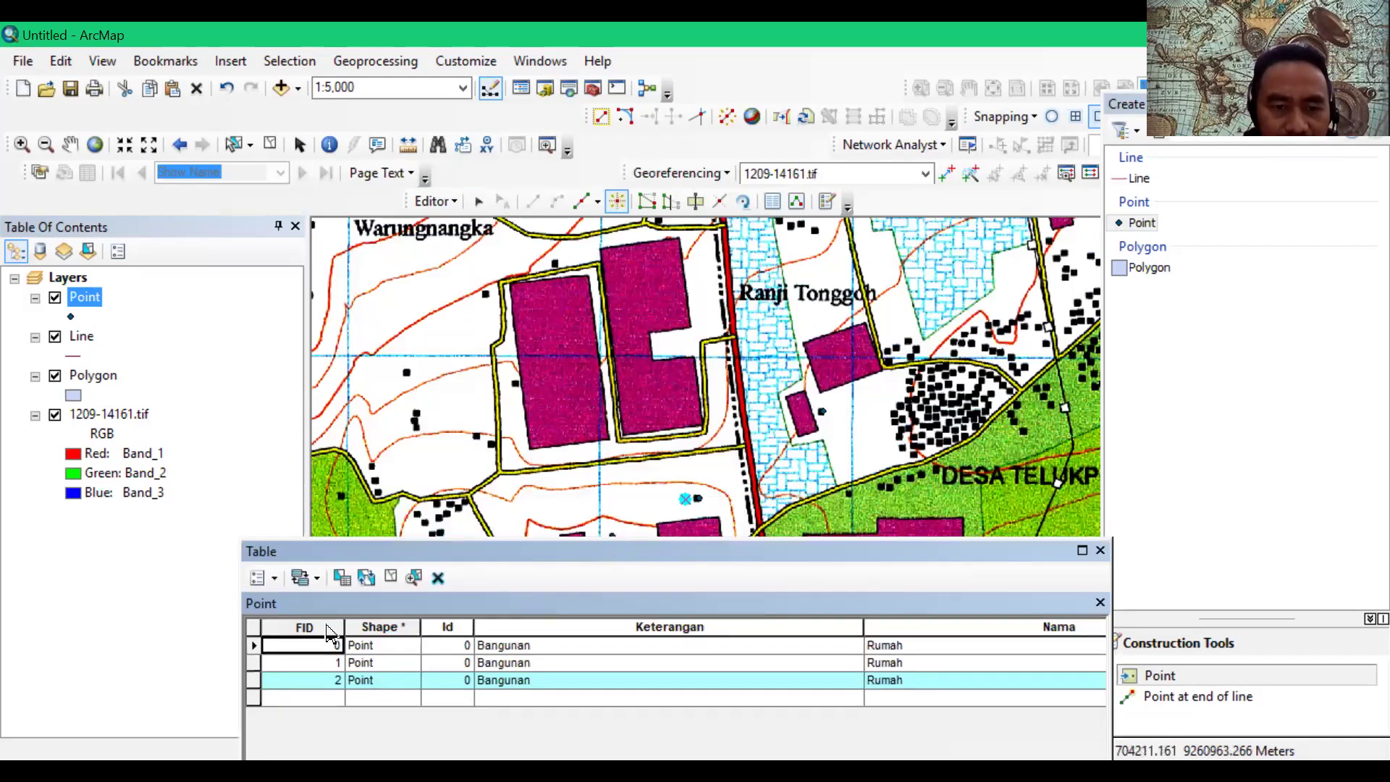
left_click(357, 627)
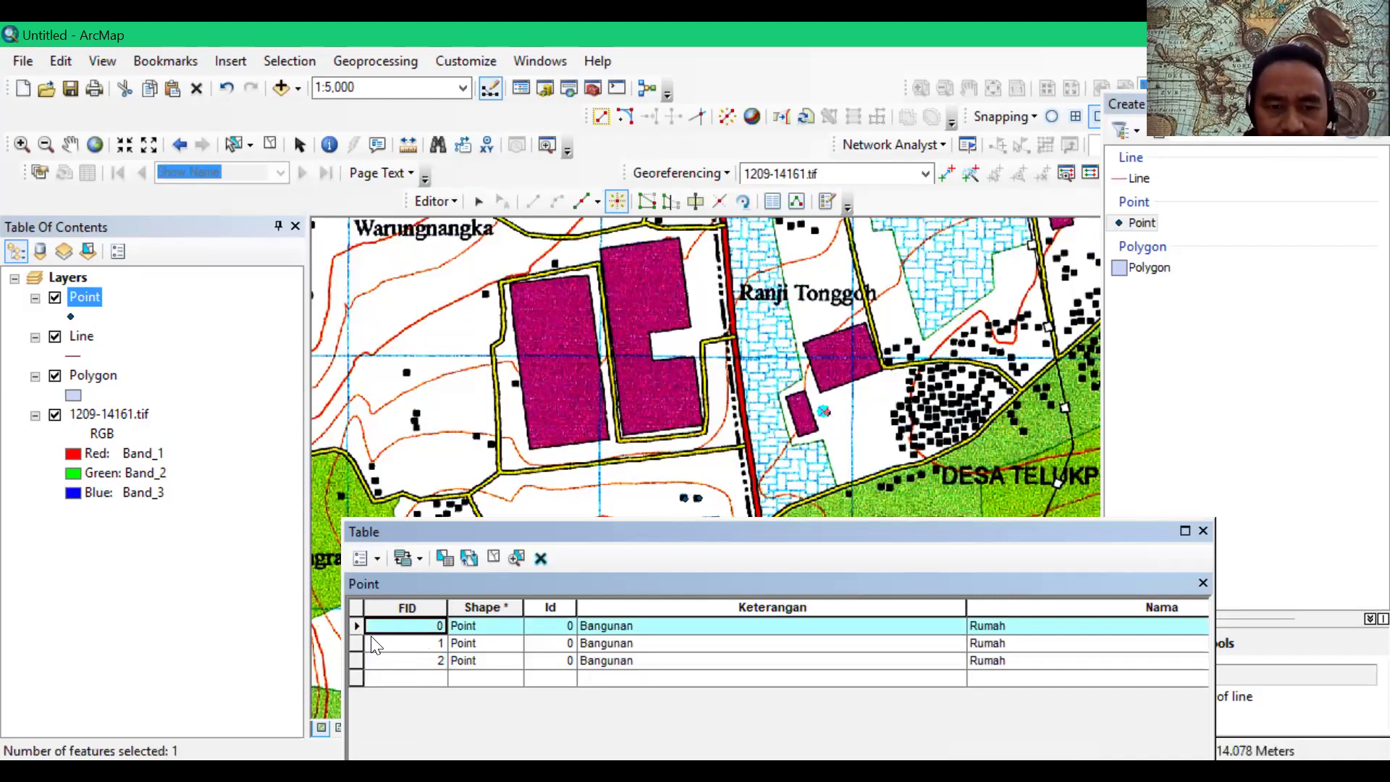
Step: Select the FID 1 and FID 2 records one after the other to locate their points on the map
left_click(351, 643)
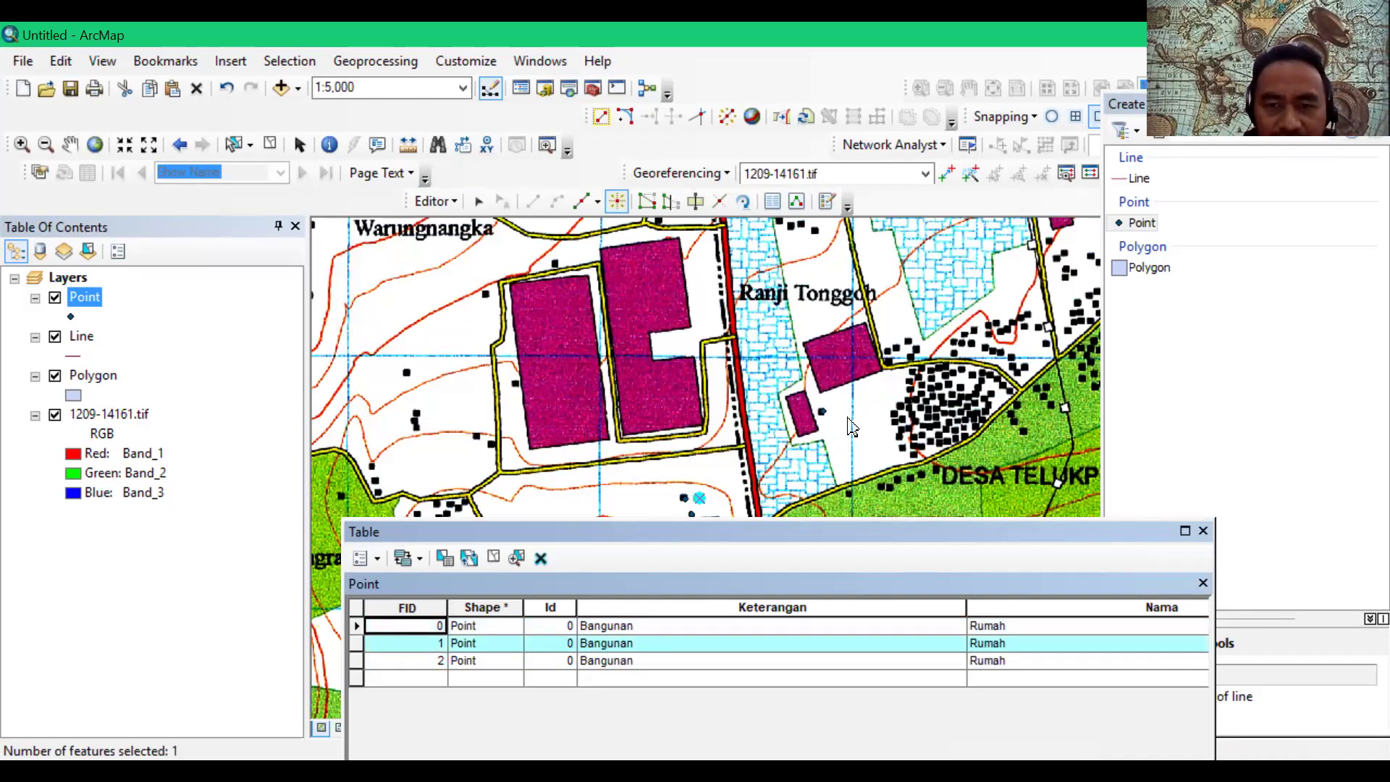
left_click(357, 660)
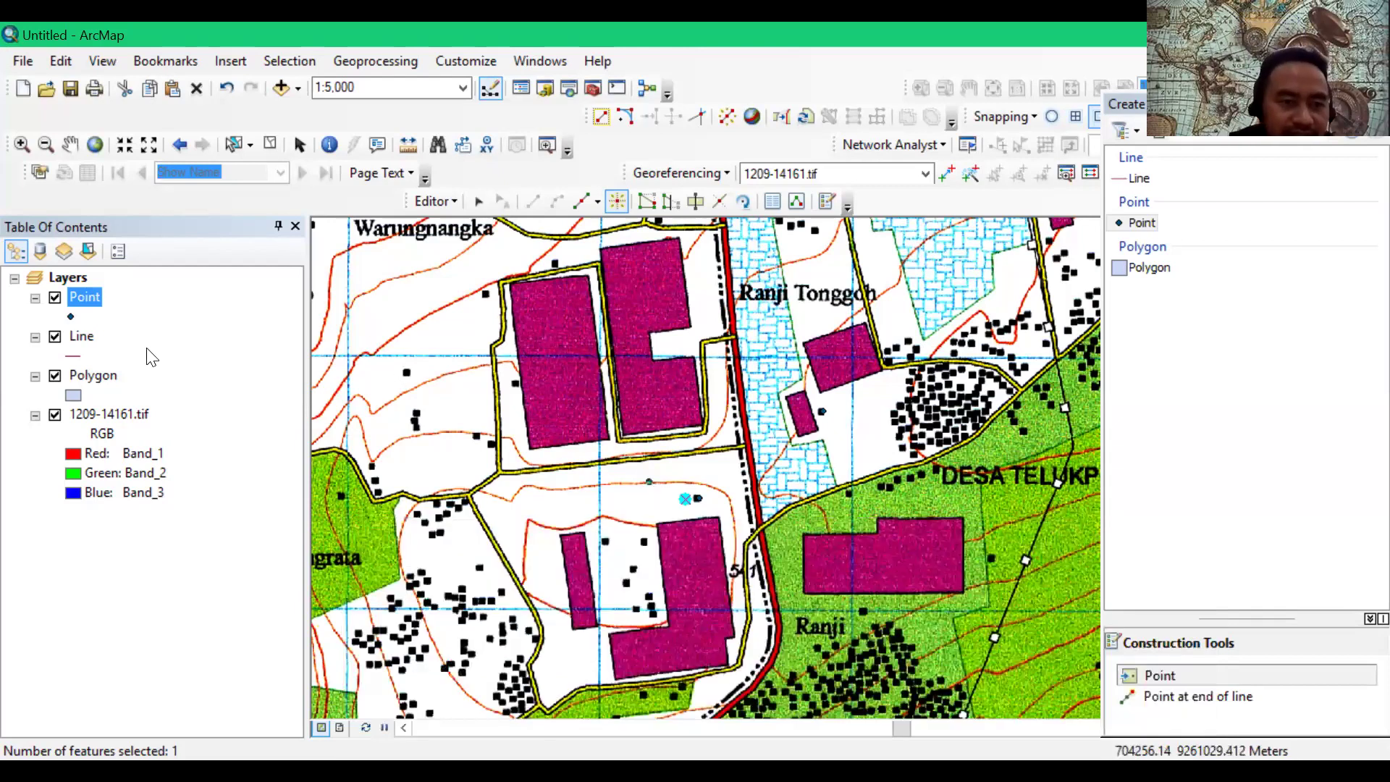
Step: Stop the current edit session
left_click(83, 337)
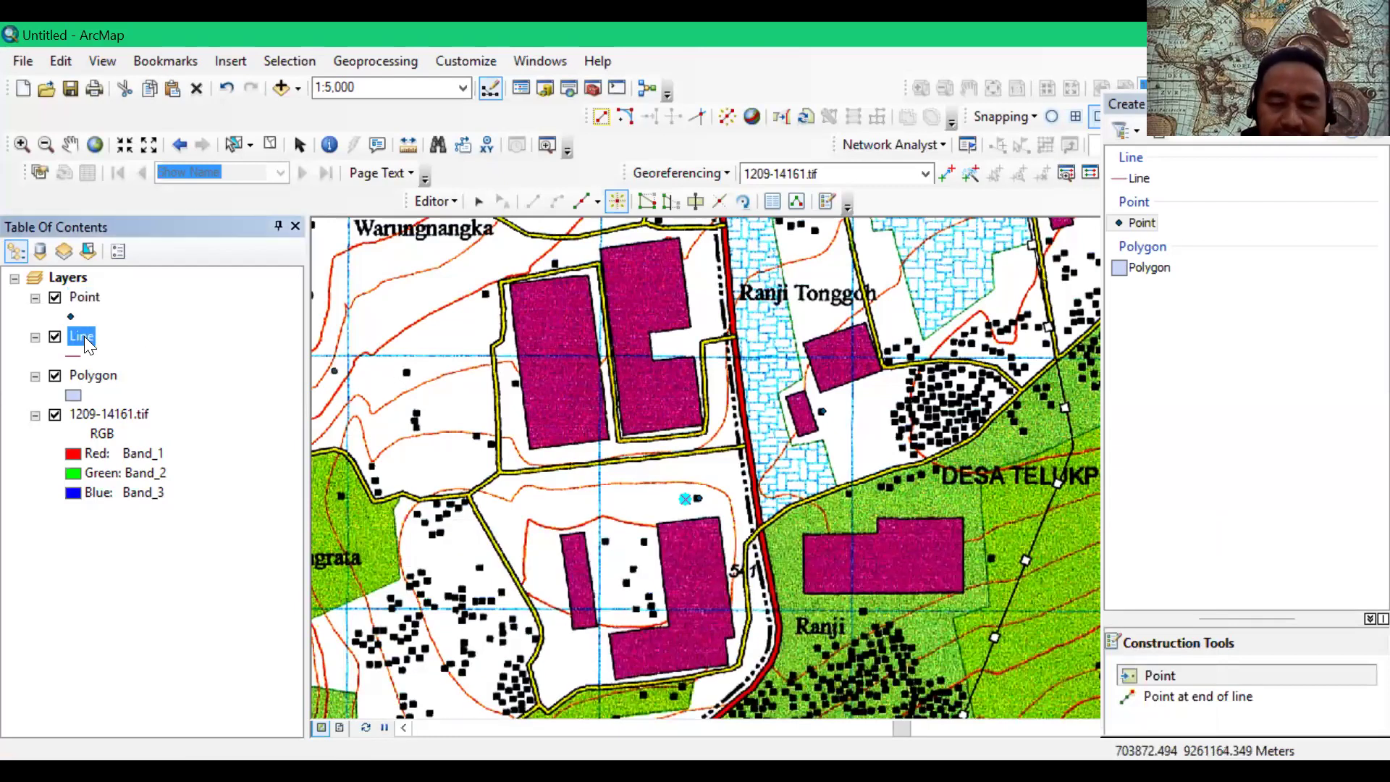
left_click(1139, 178)
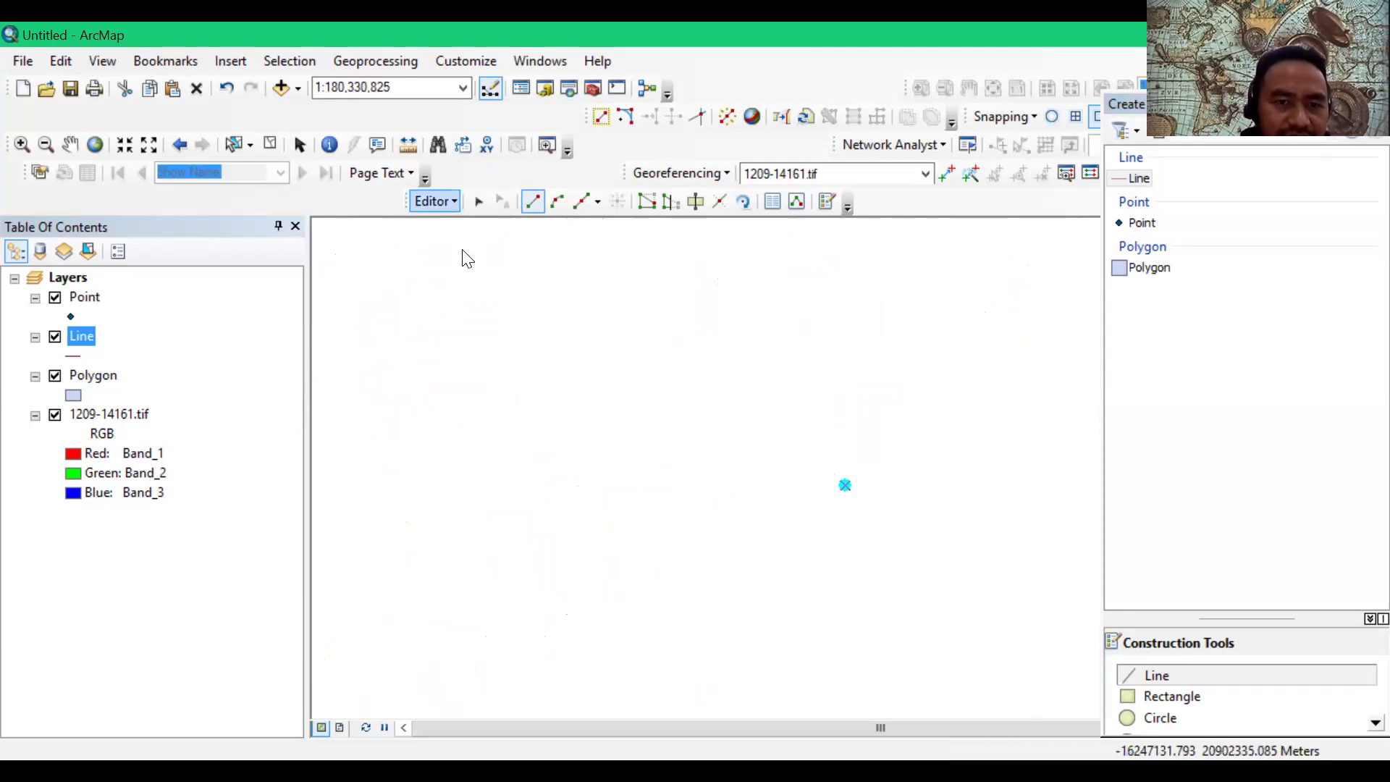
left_click(435, 200)
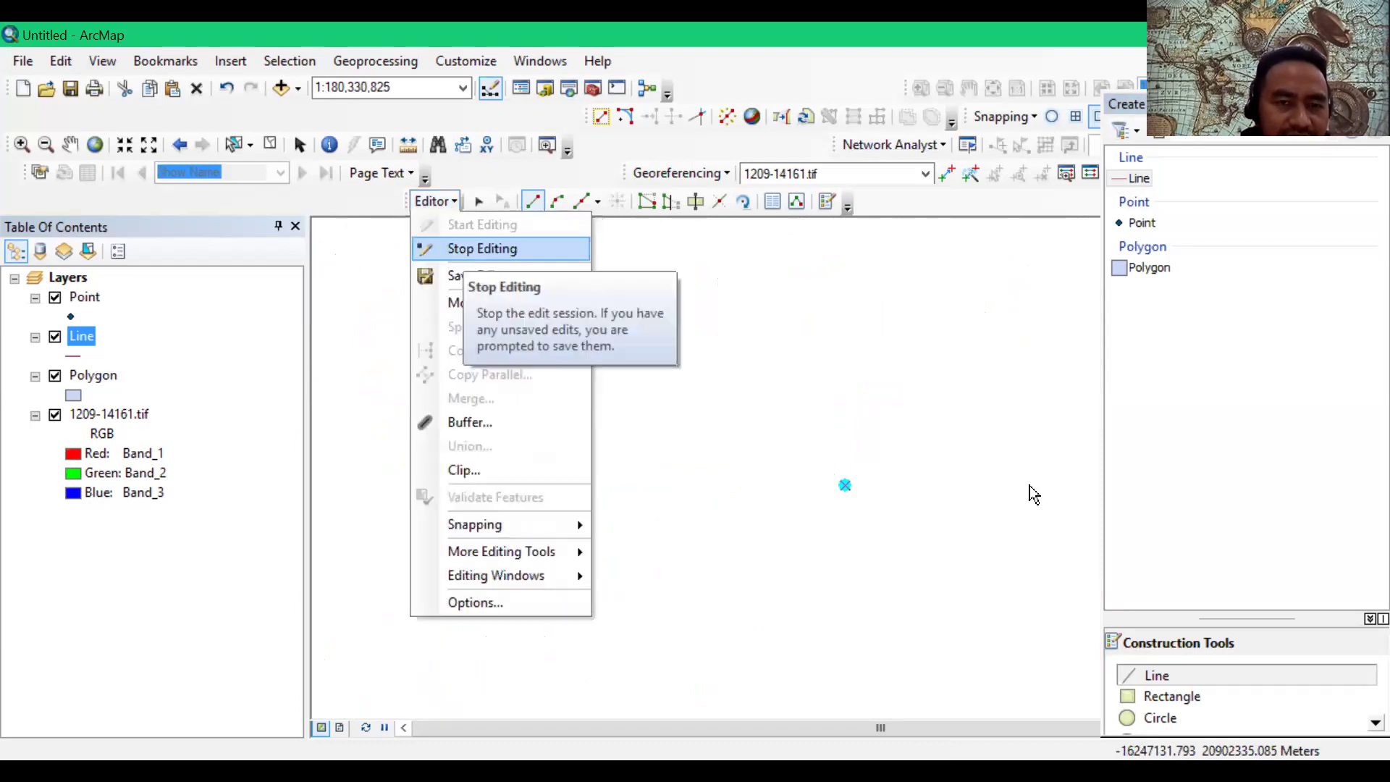
key("Return")
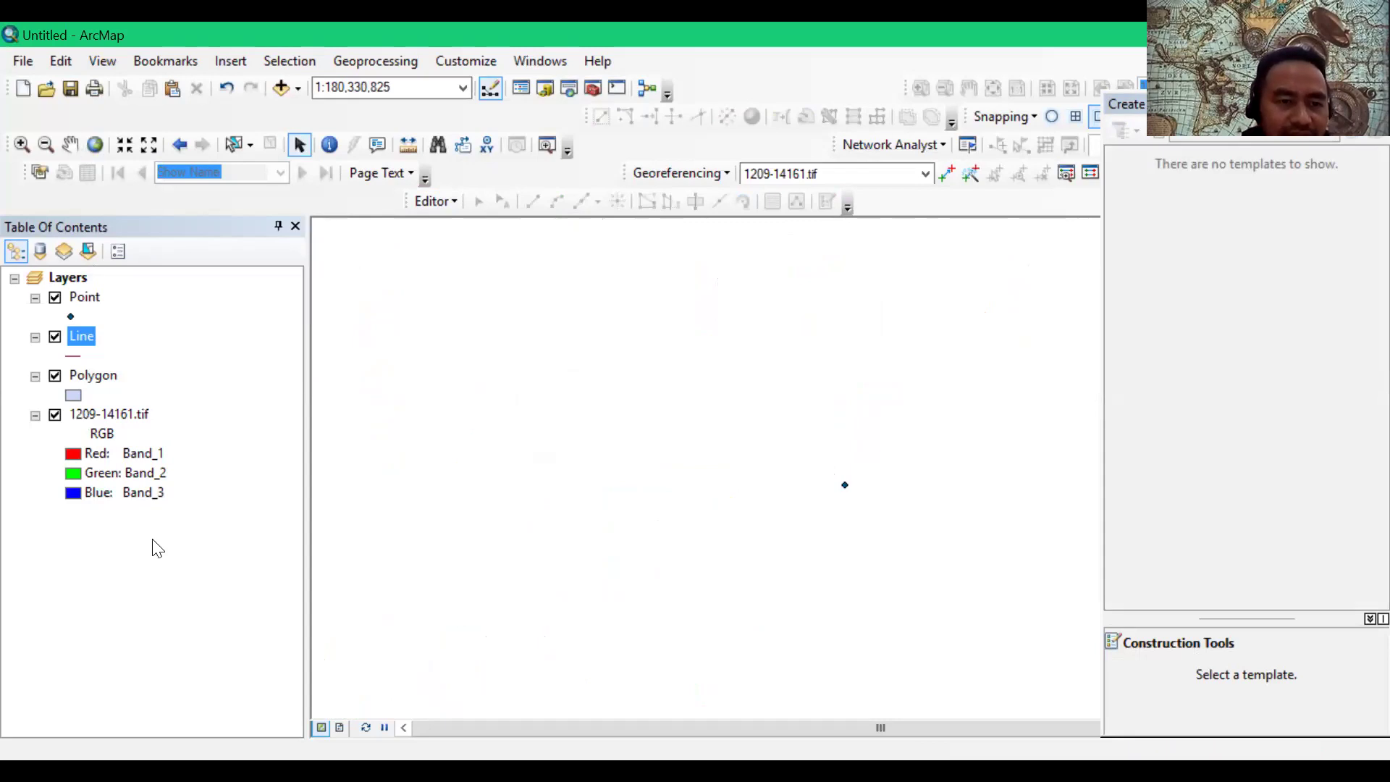
Step: Examine the legend of 1209-14161.tif for its building, power line, pipeline, road and administrative boundary symbols
left_click(89, 415)
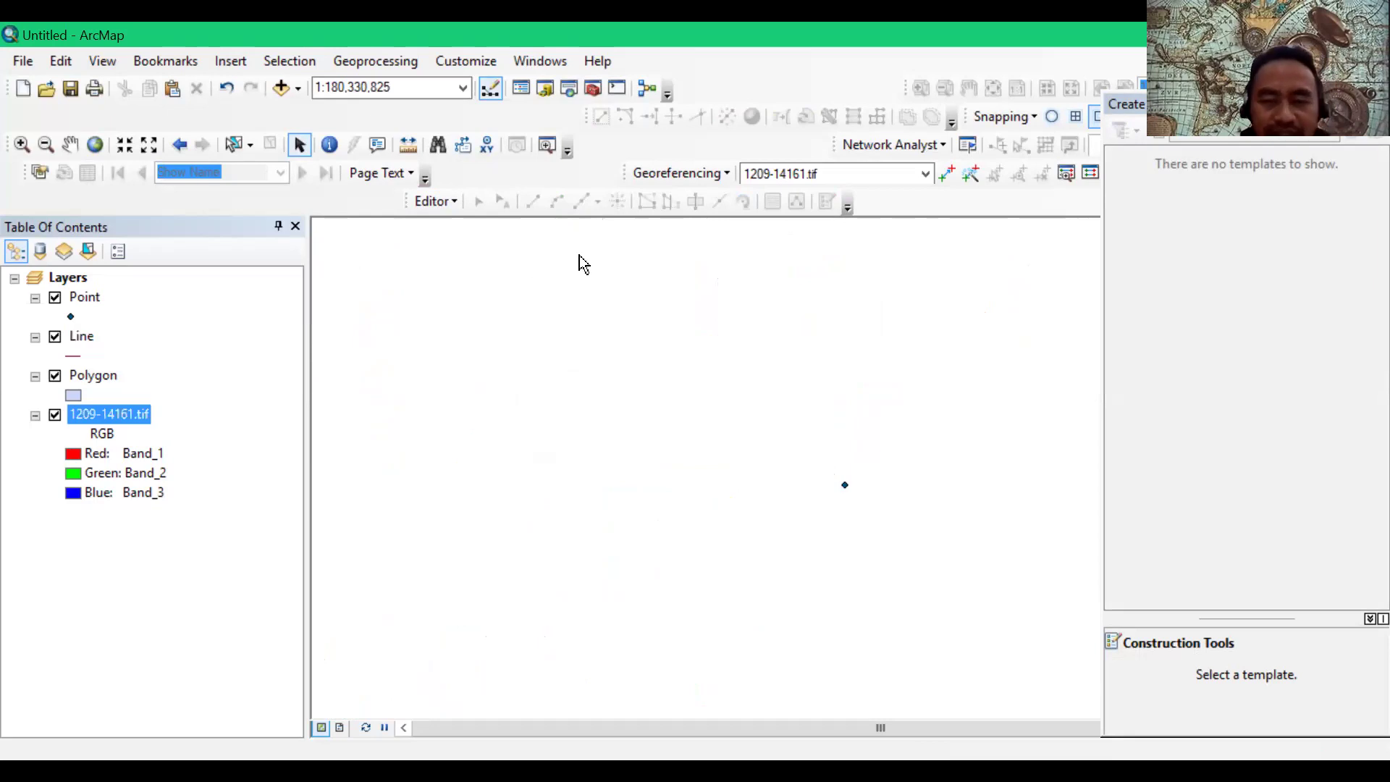
left_click(70, 143)
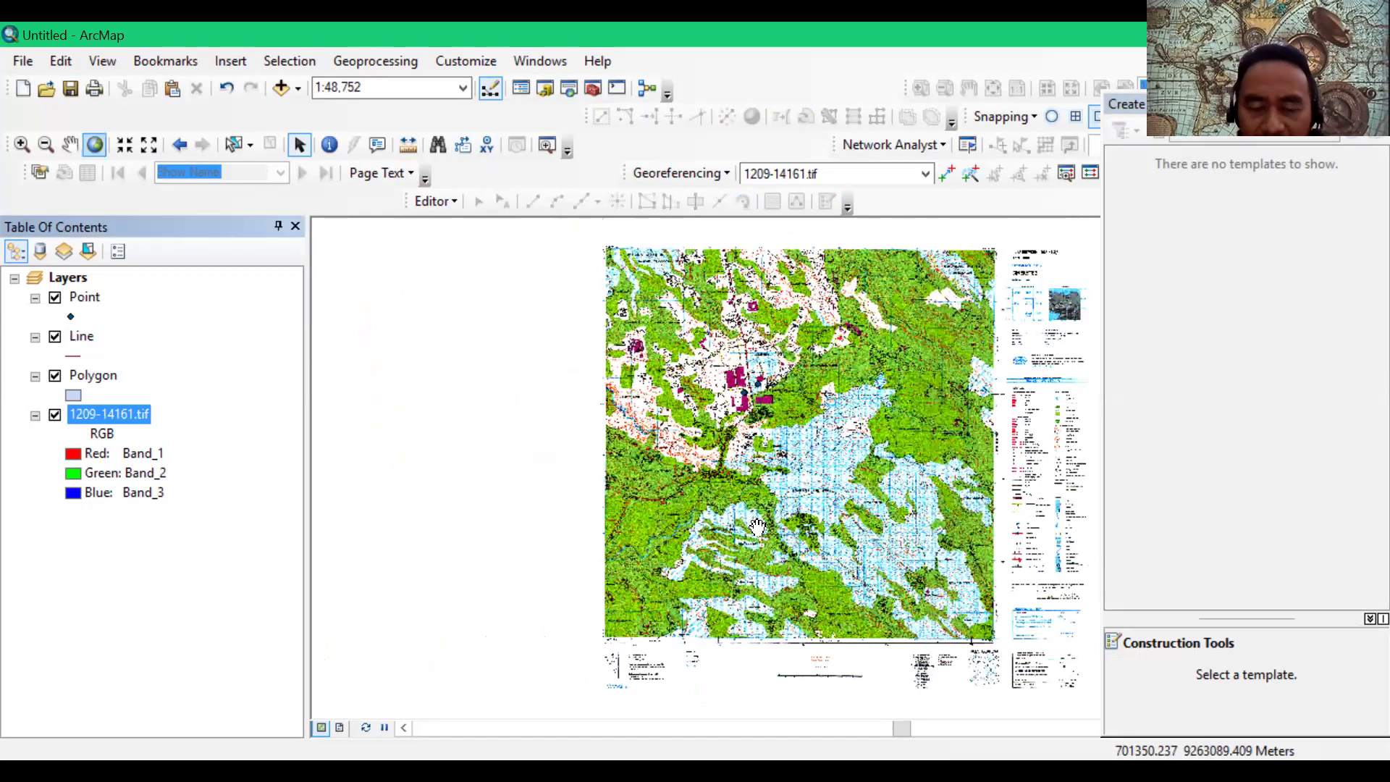
scroll(756, 528, "down", 1)
scroll(756, 531, "down", 4)
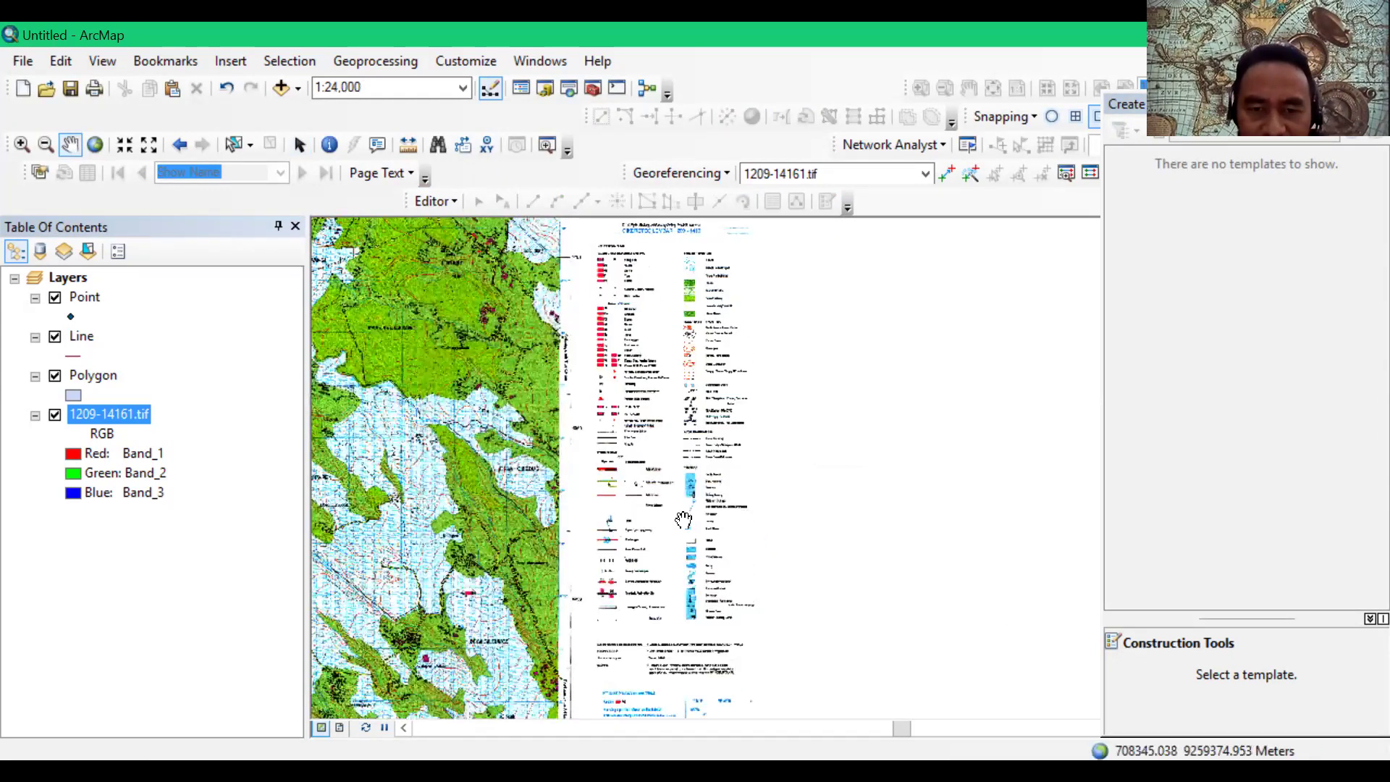
scroll(608, 473, "down", 3)
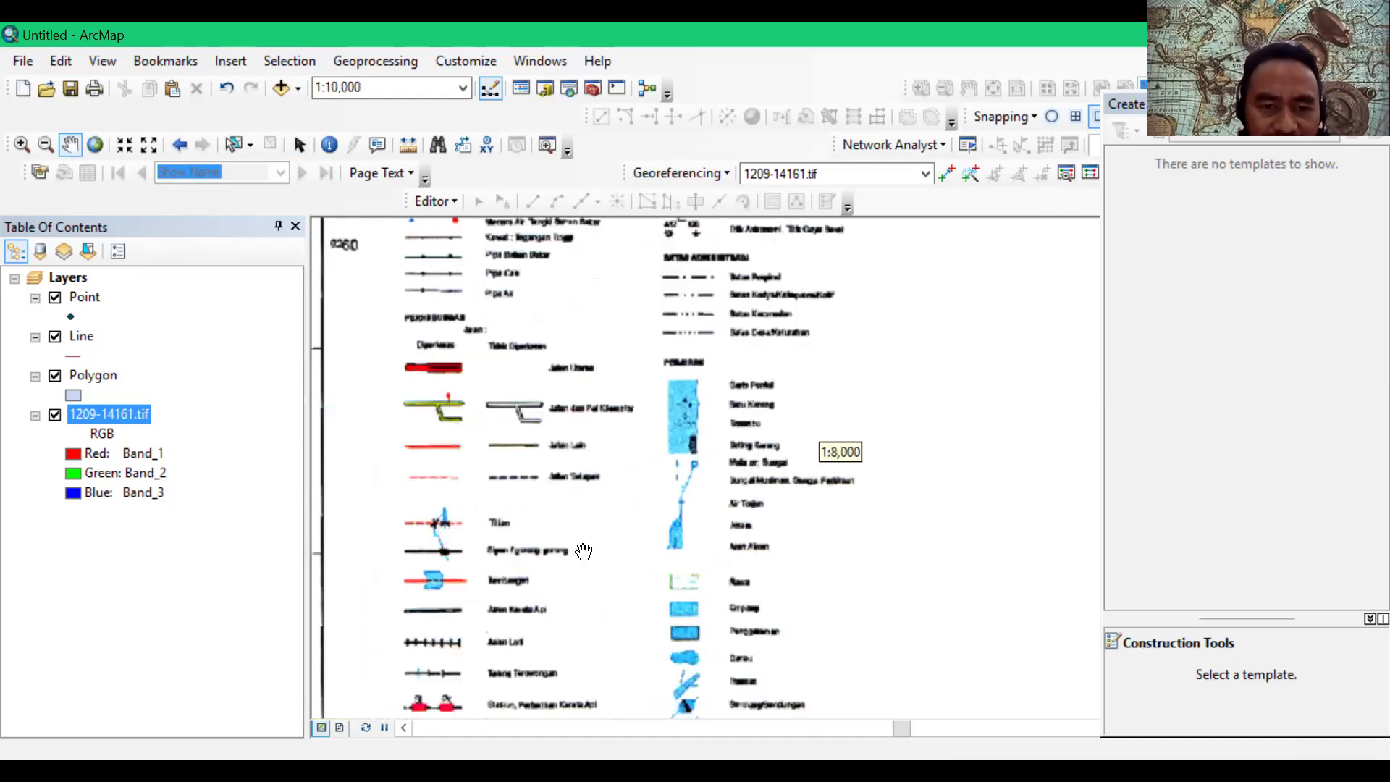
left_click_drag(788, 391, 779, 307)
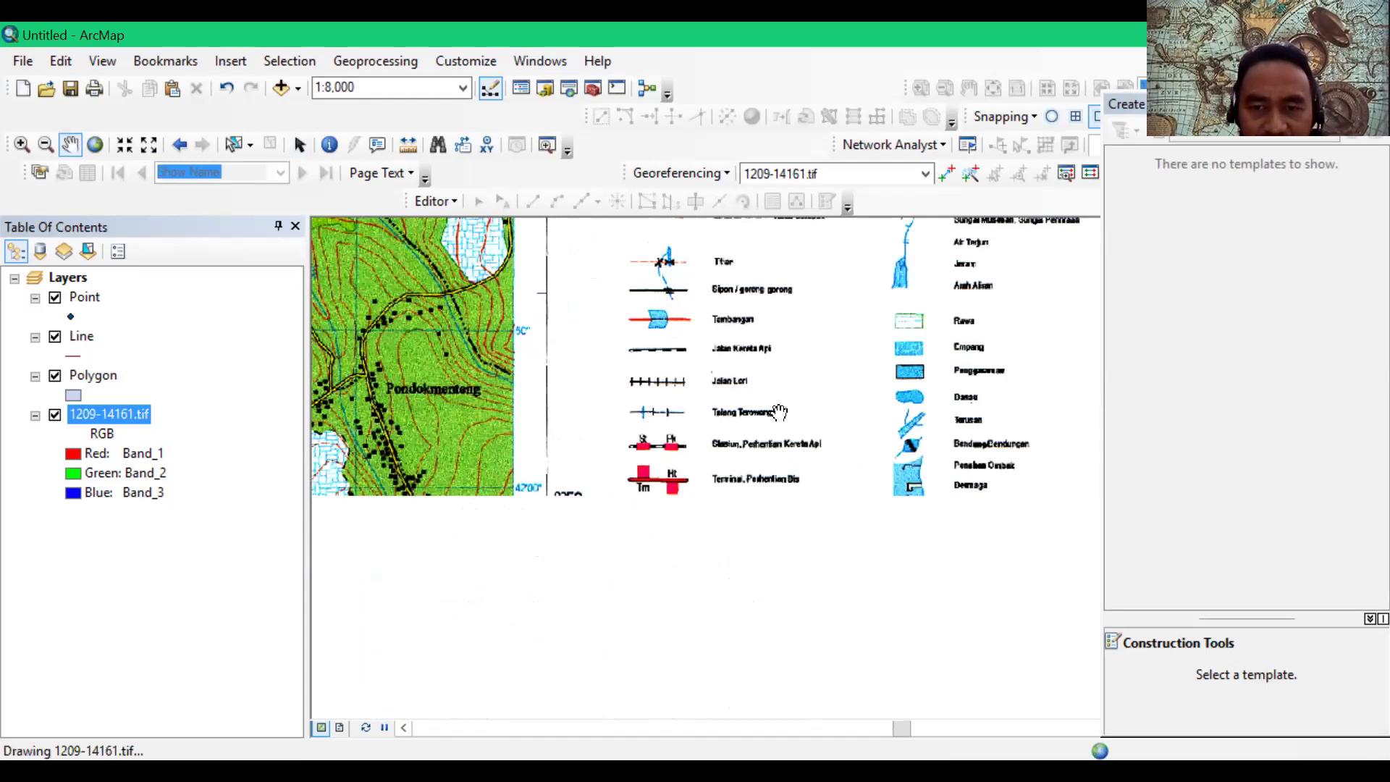
scroll(847, 435, "down", 1)
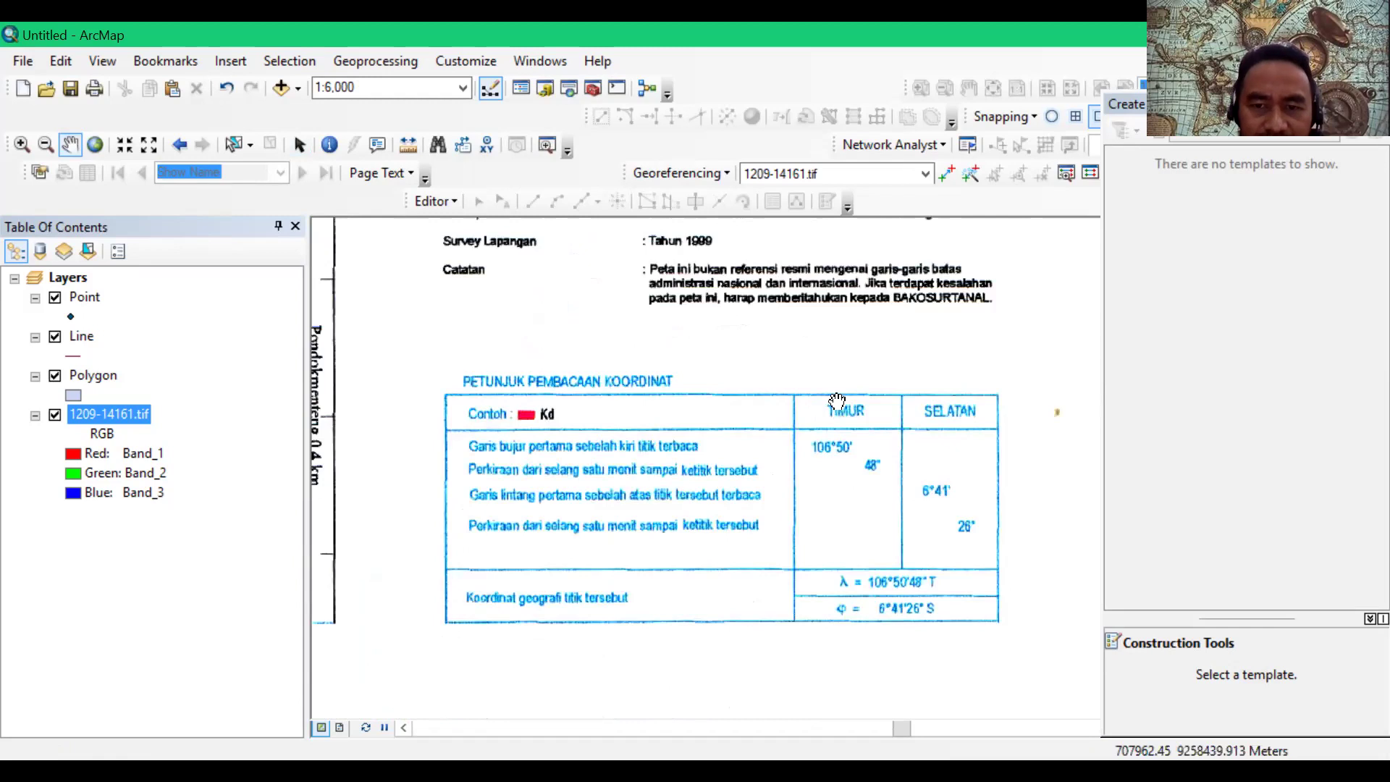
left_click_drag(868, 381, 863, 570)
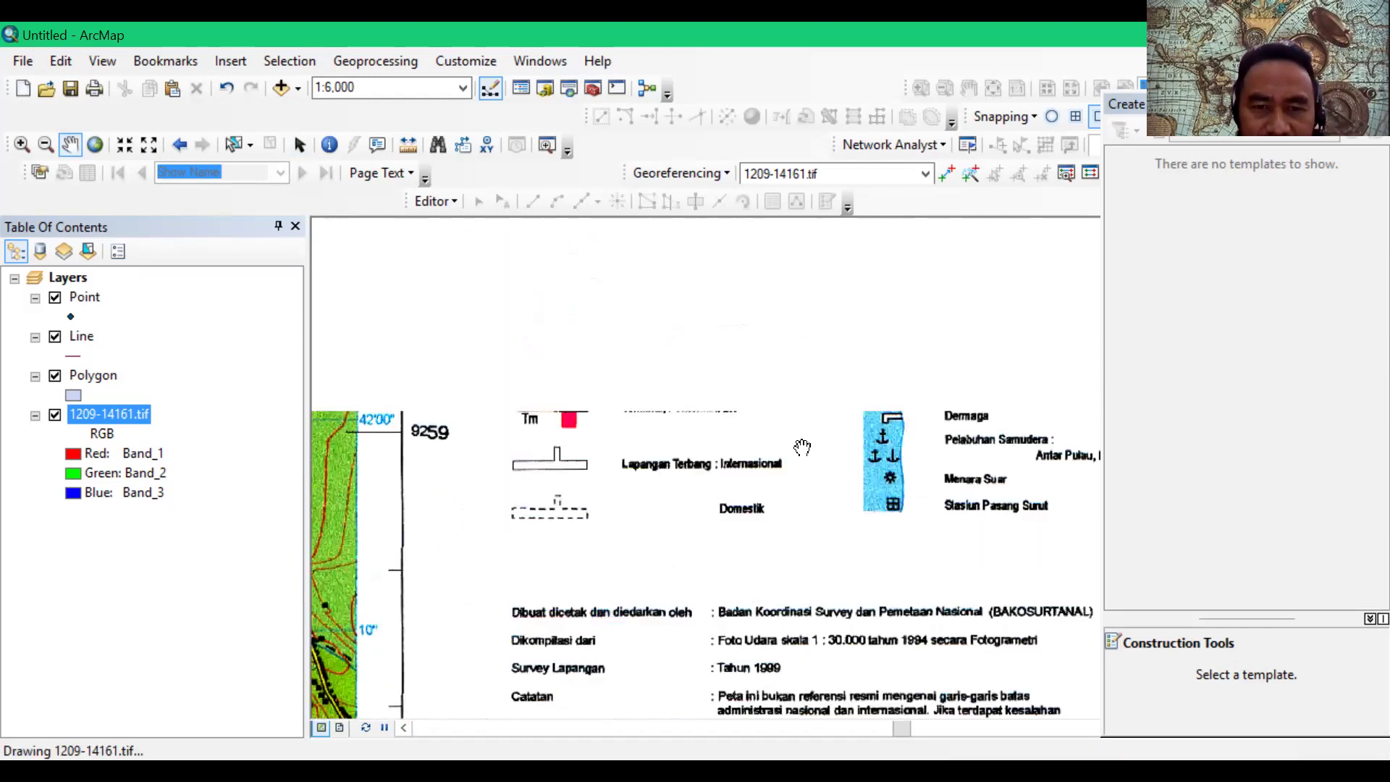
left_click_drag(802, 447, 735, 650)
left_click_drag(670, 549, 727, 674)
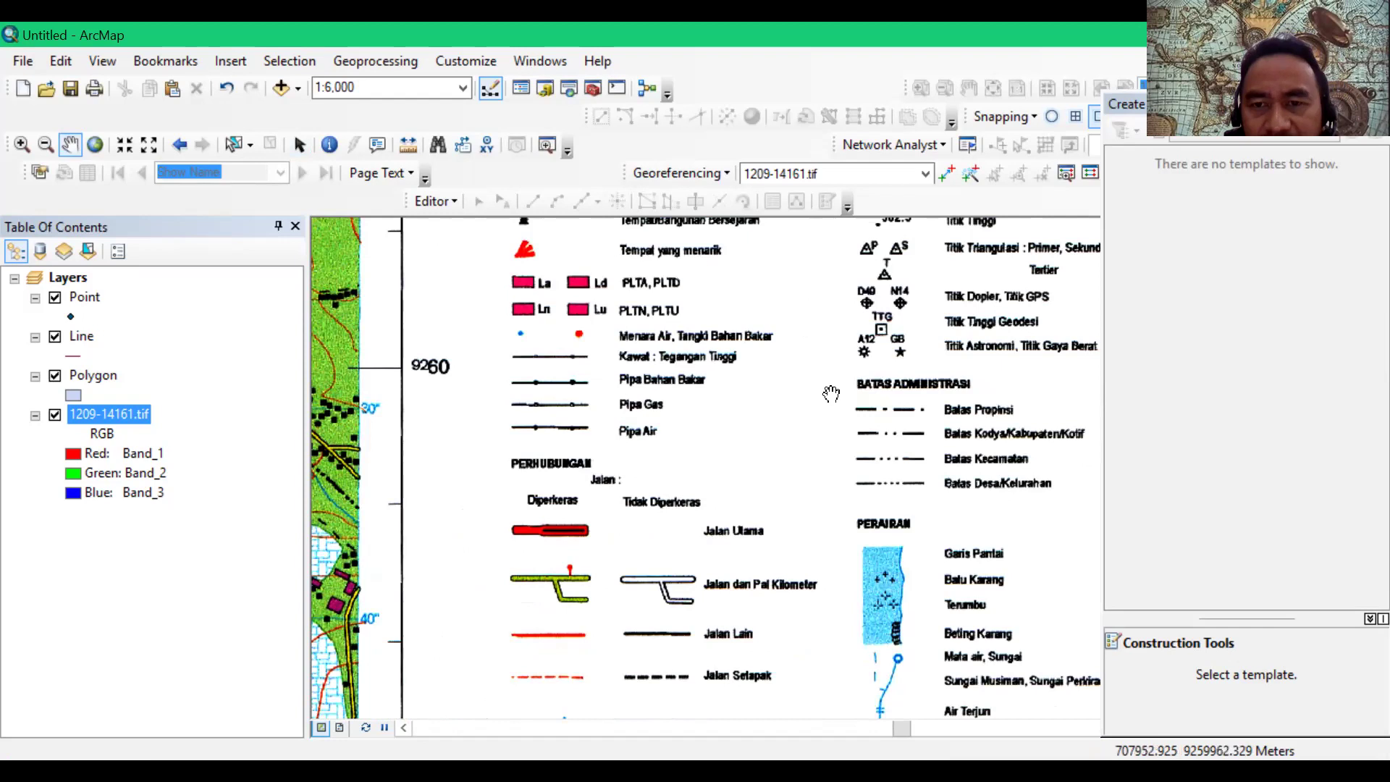
left_click_drag(794, 266, 784, 630)
left_click_drag(785, 410, 800, 550)
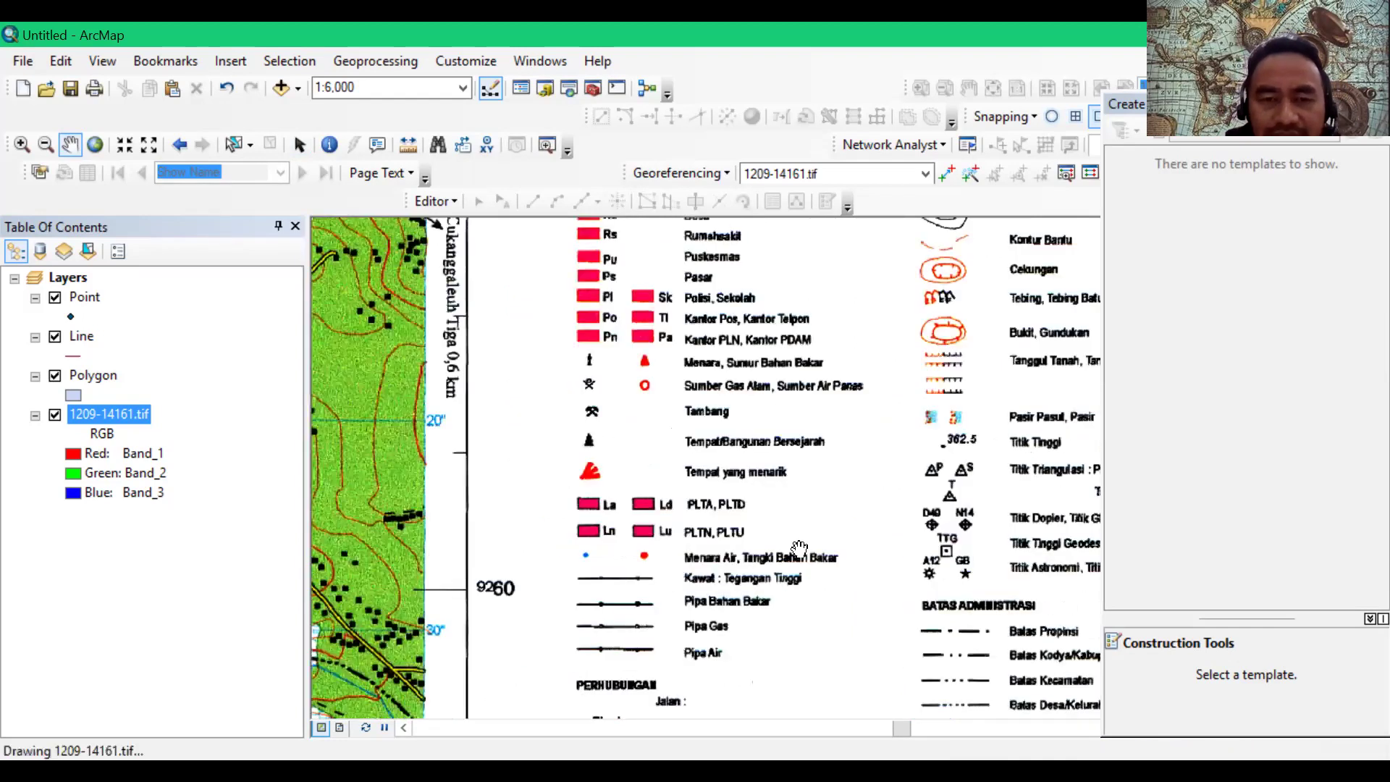
left_click_drag(723, 465, 822, 254)
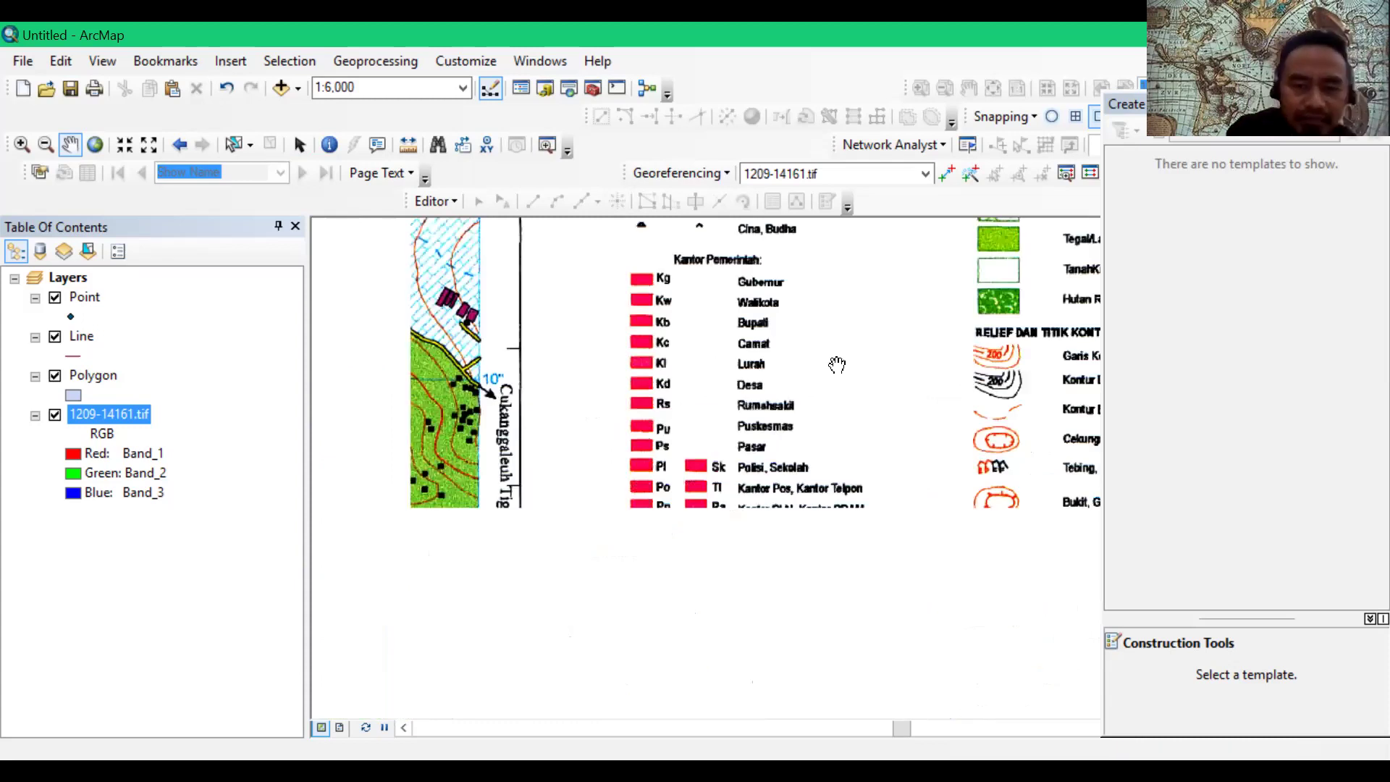
left_click_drag(754, 470, 798, 346)
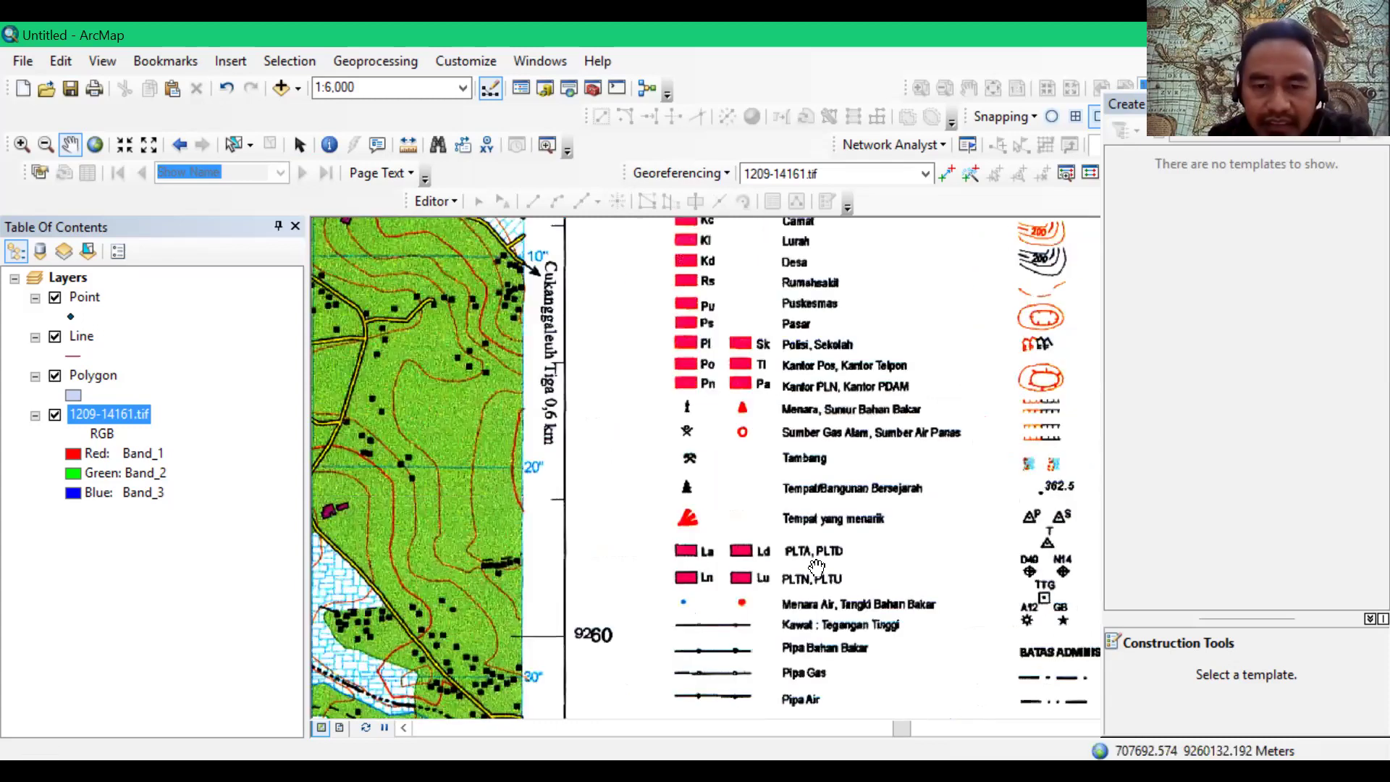
left_click_drag(826, 707, 821, 524)
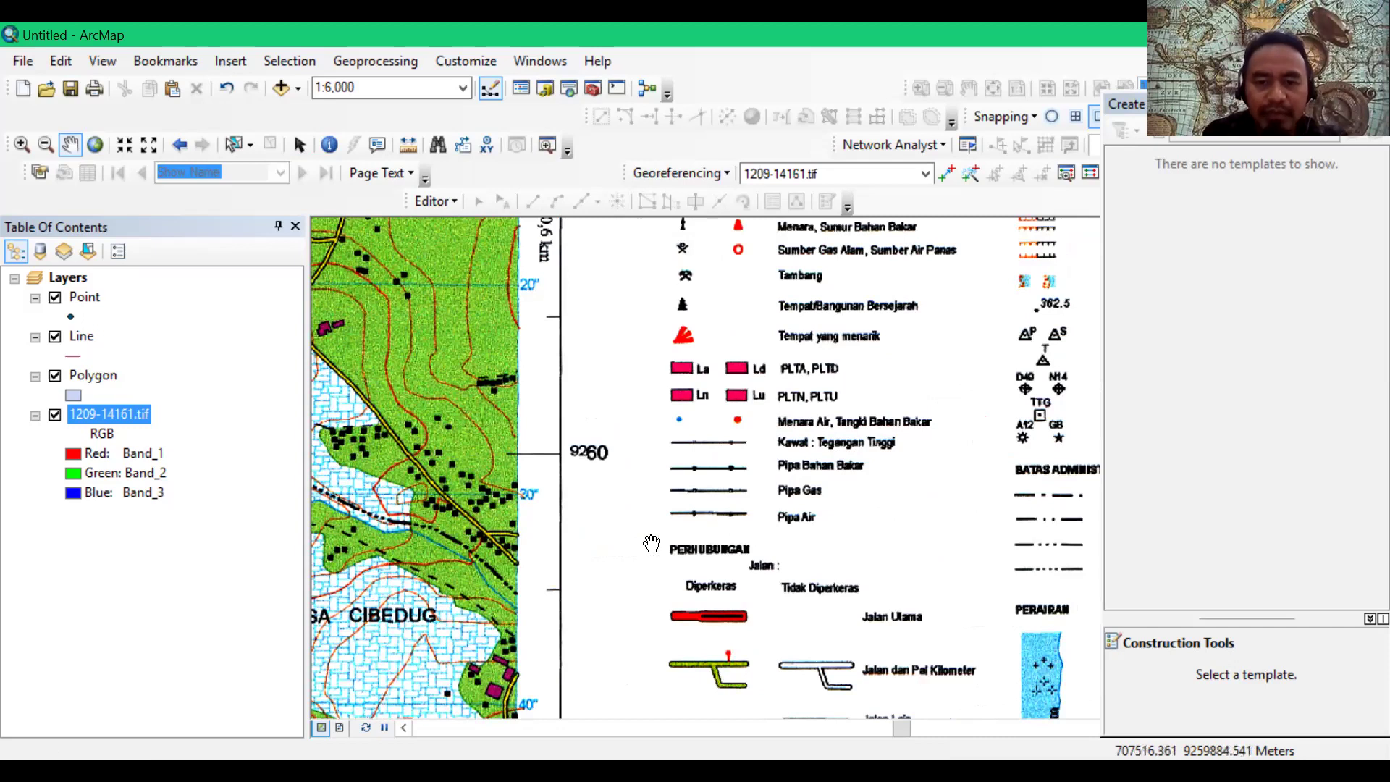
Step: Bring the map area around Ranji and Desa Telukpinang back into view at a scale of 1:8,000
left_click_drag(409, 435, 950, 510)
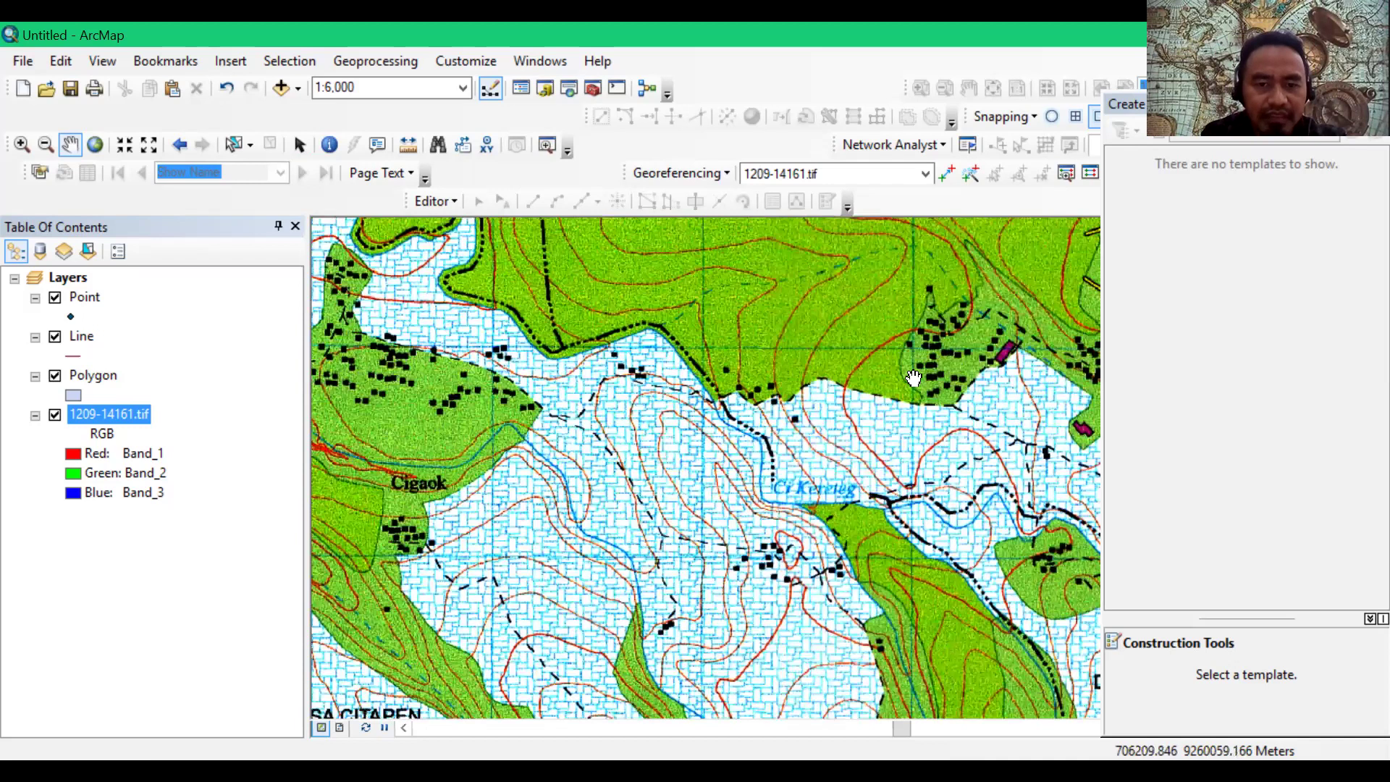
left_click_drag(322, 420, 869, 391)
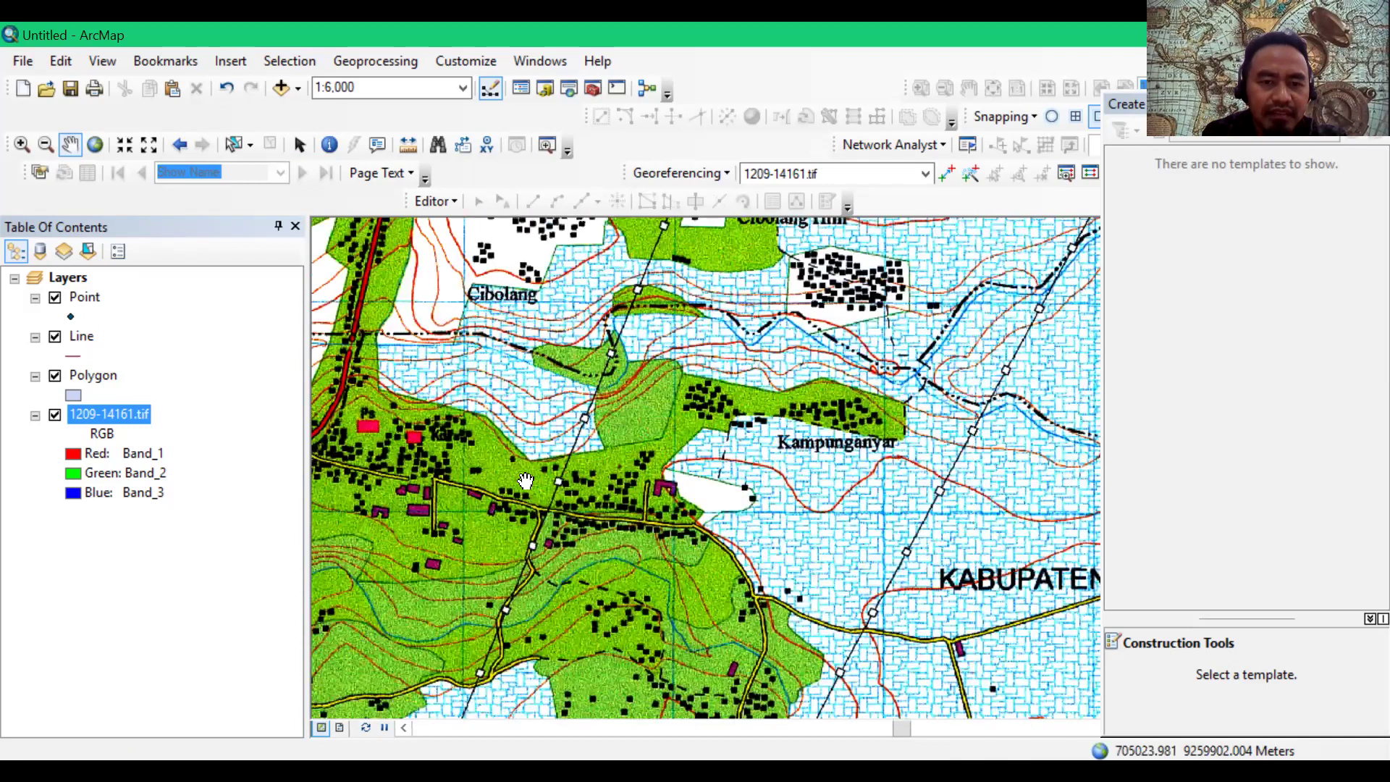
left_click_drag(520, 481, 1069, 520)
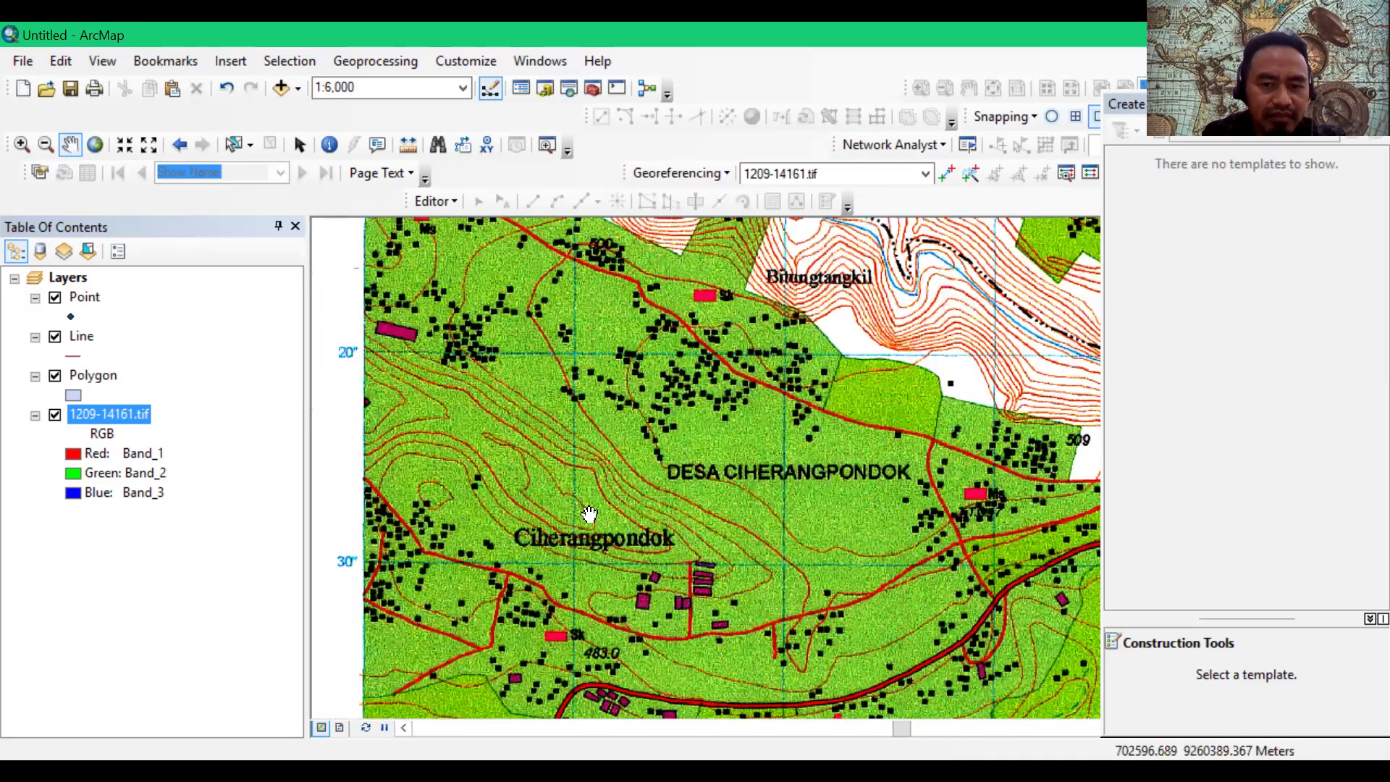
left_click_drag(814, 432, 1024, 347)
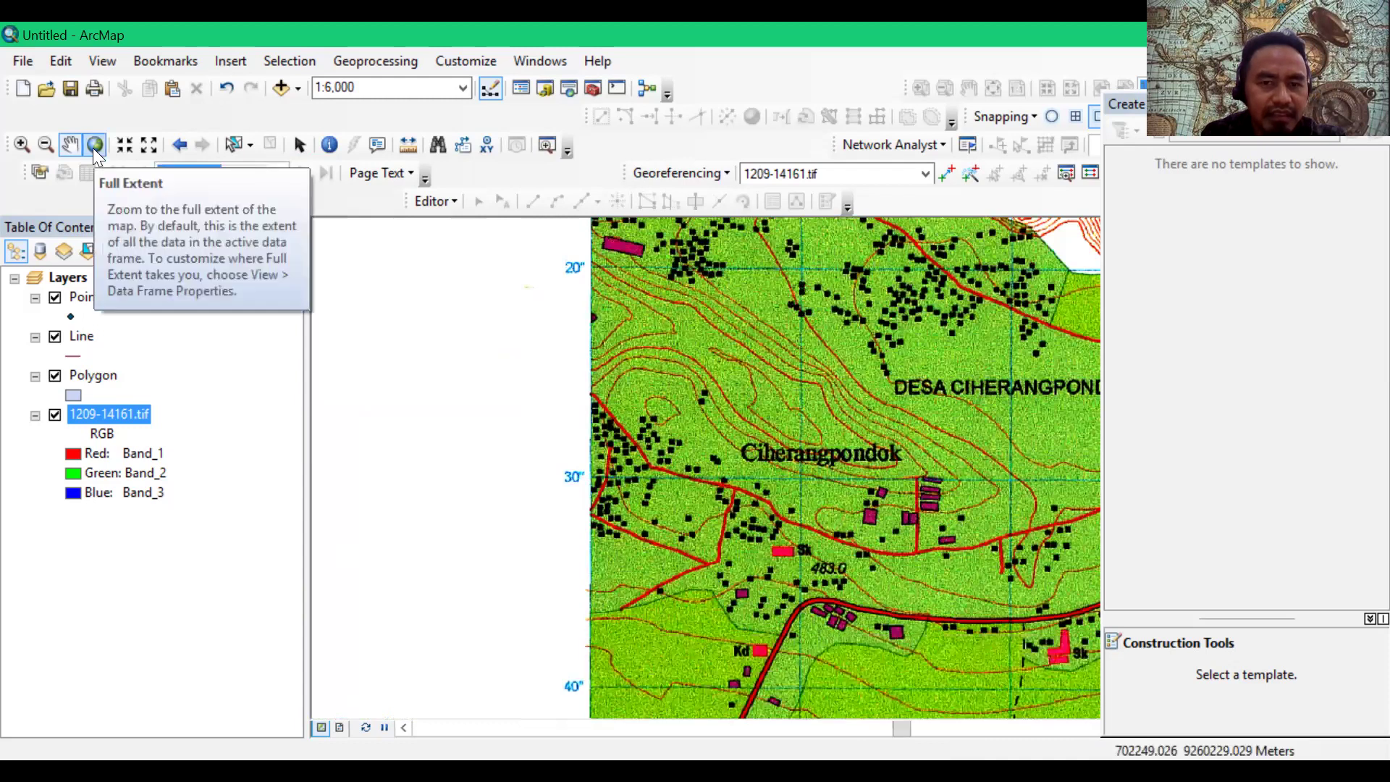
left_click(92, 148)
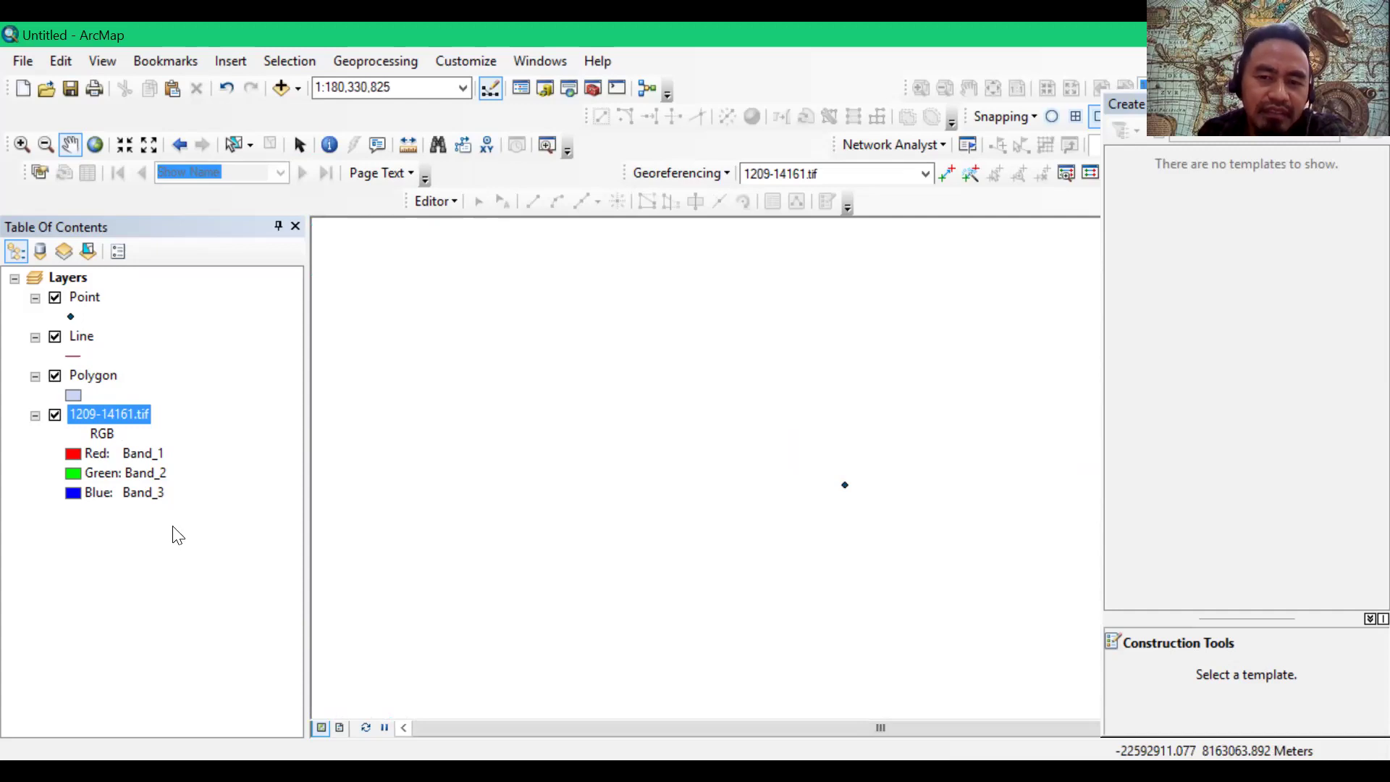
key("comma")
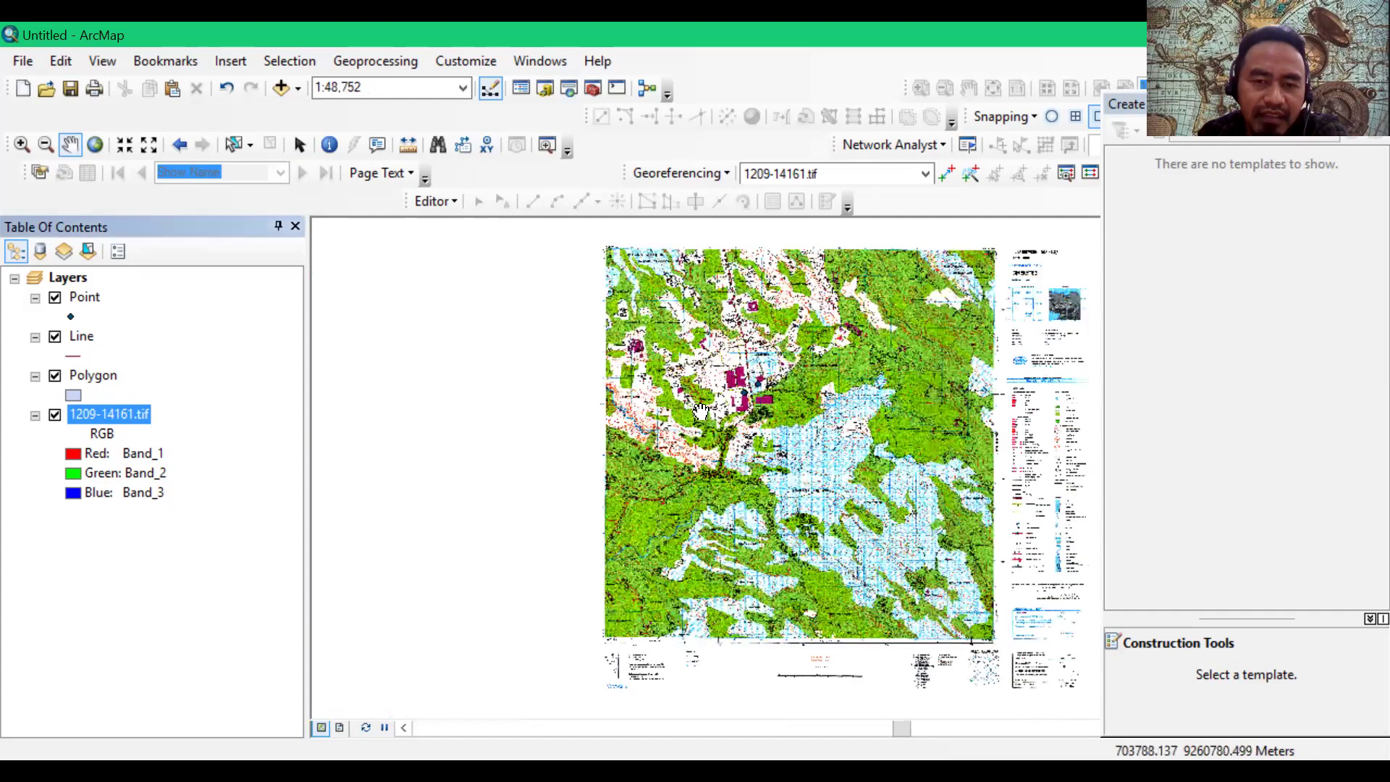
scroll(701, 411, "up", 5)
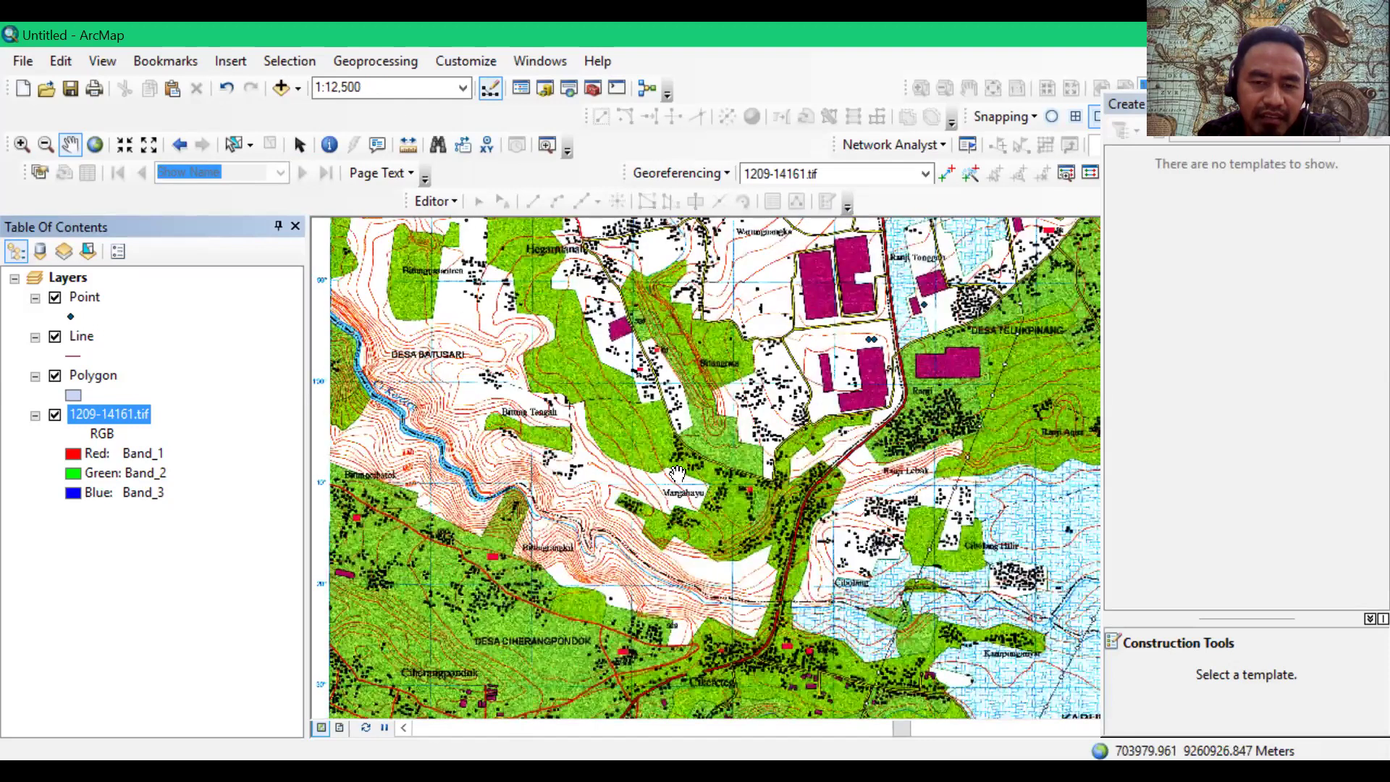
scroll(742, 453, "up", 3)
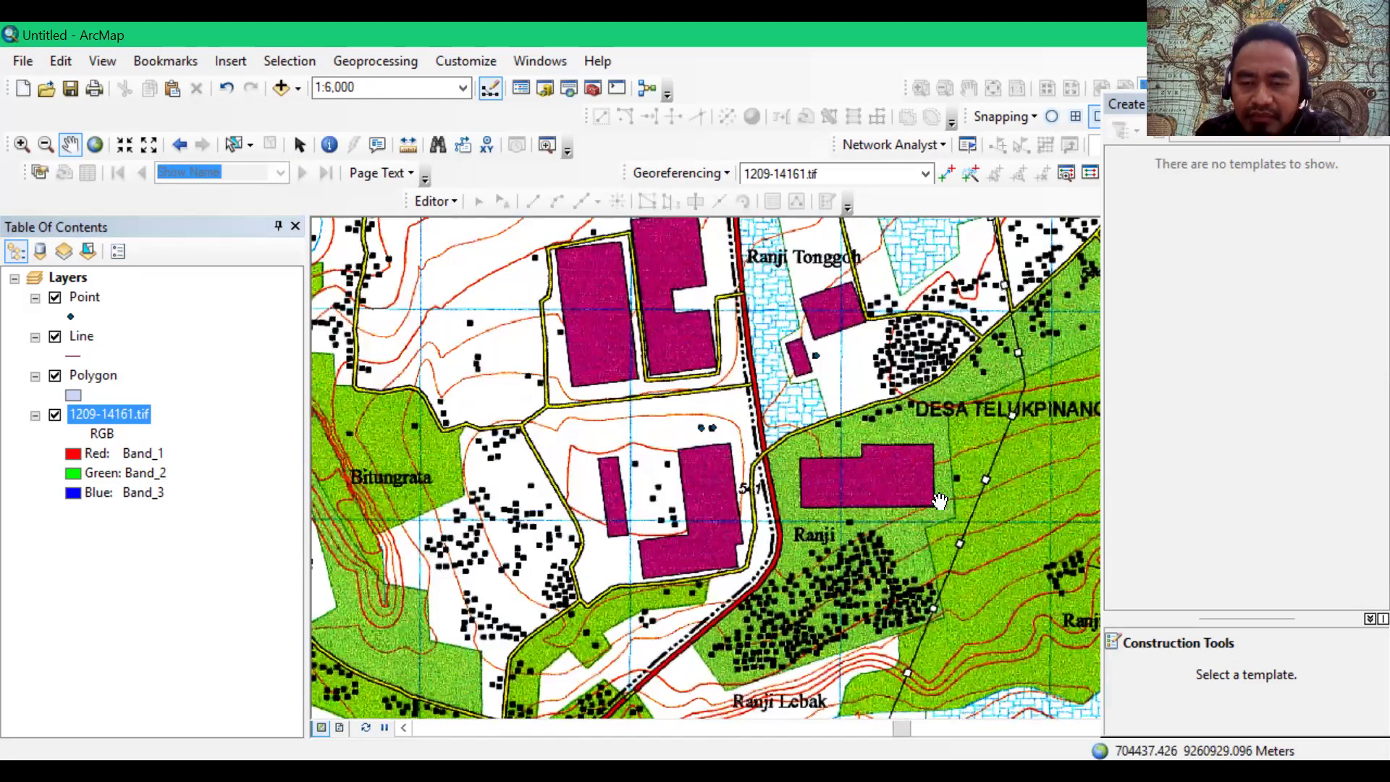
scroll(942, 500, "down", 1)
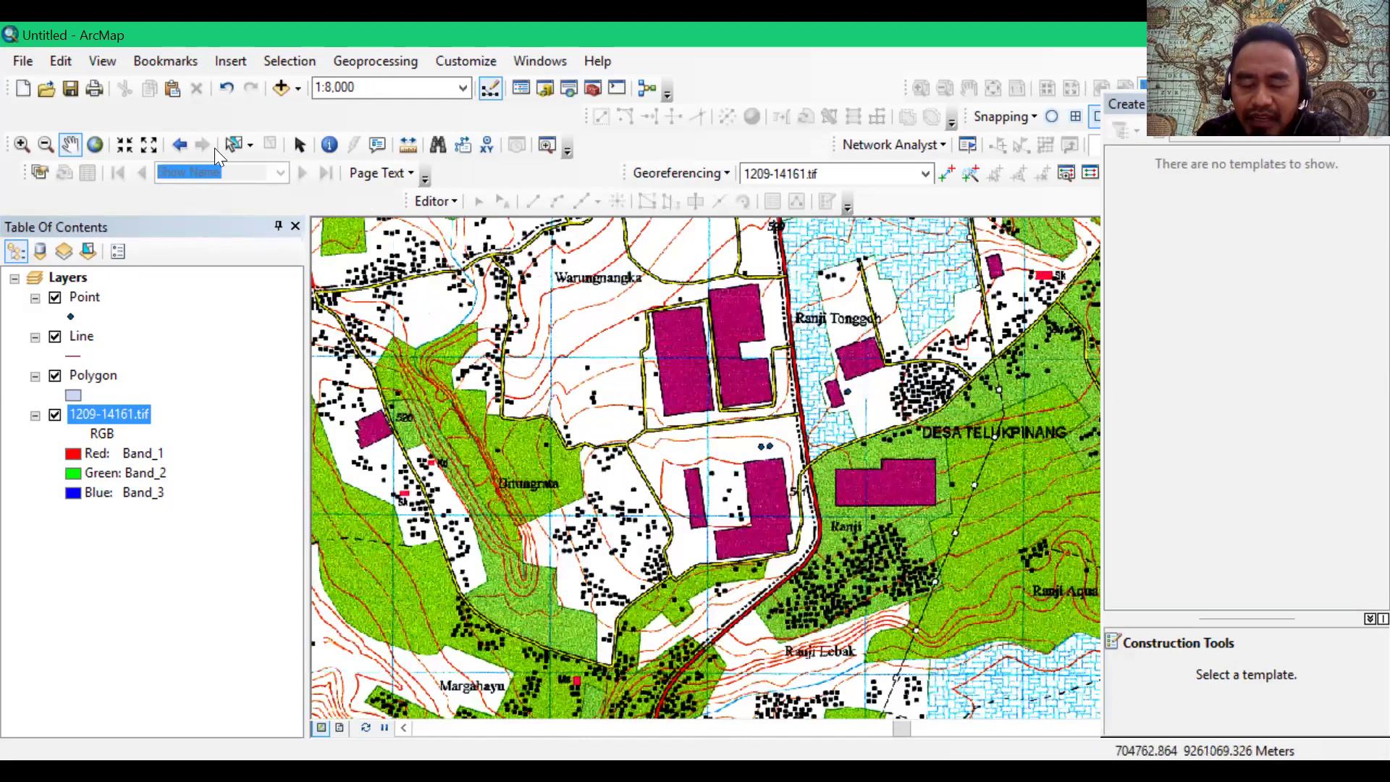
Step: Start editing the Line layer and digitize the high-voltage line running south past Desa Telukpinang as one polyline about 1,000 m long
left_click(85, 339)
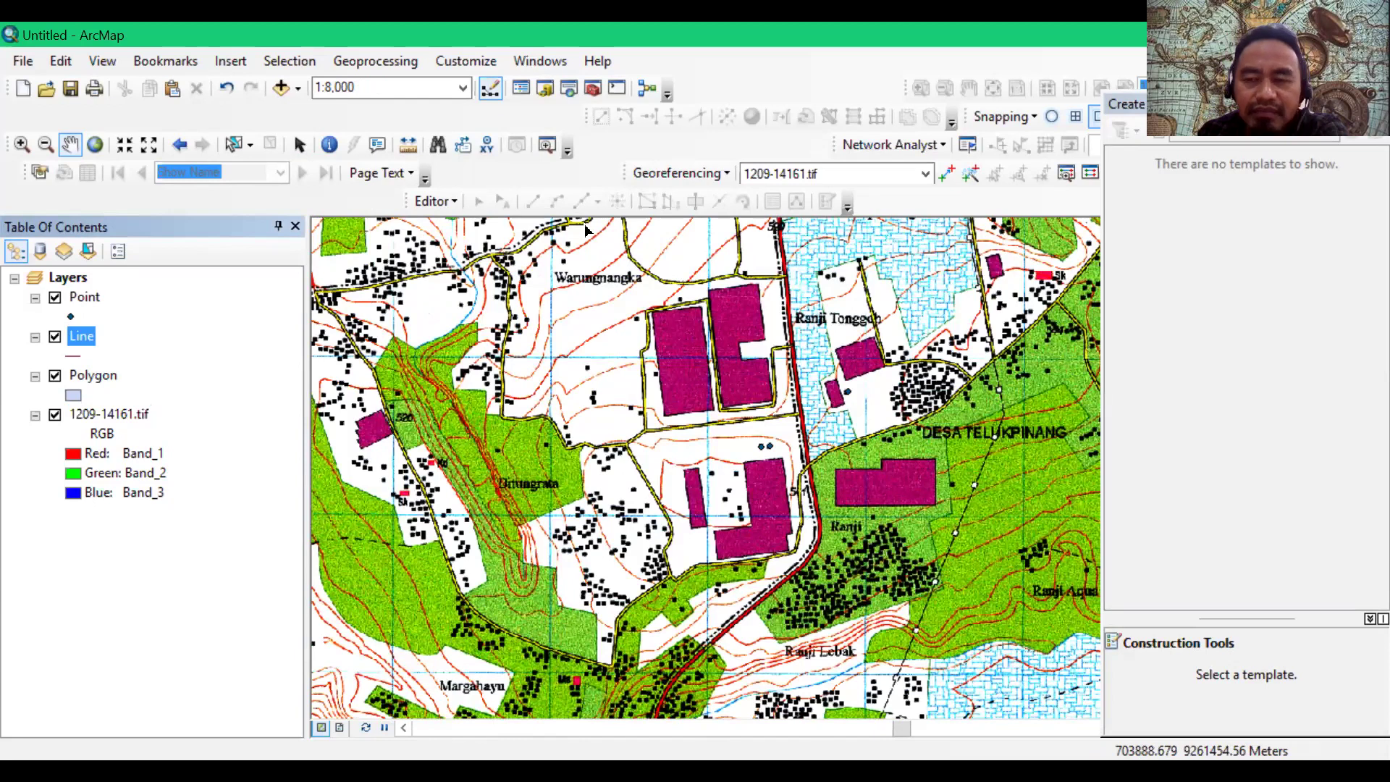
left_click(1140, 179)
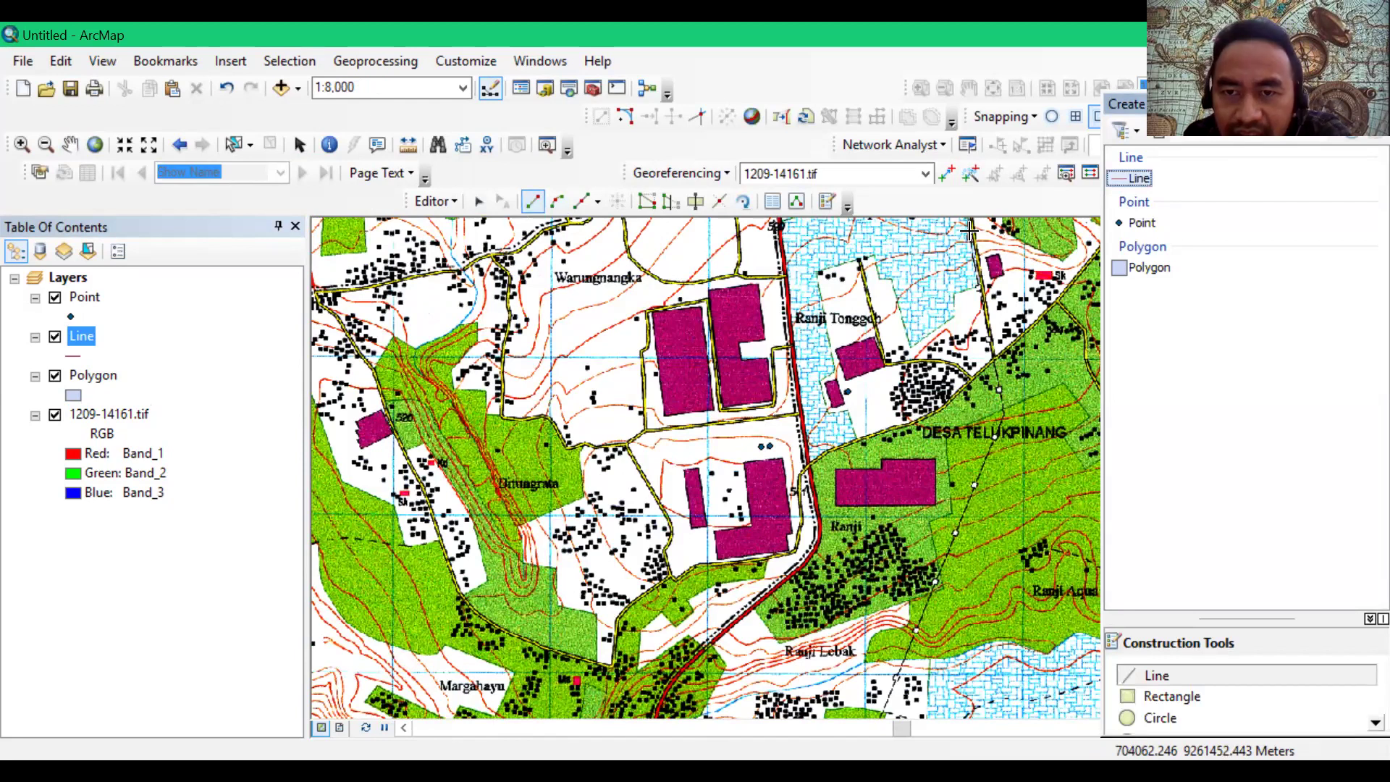
left_click(1005, 415)
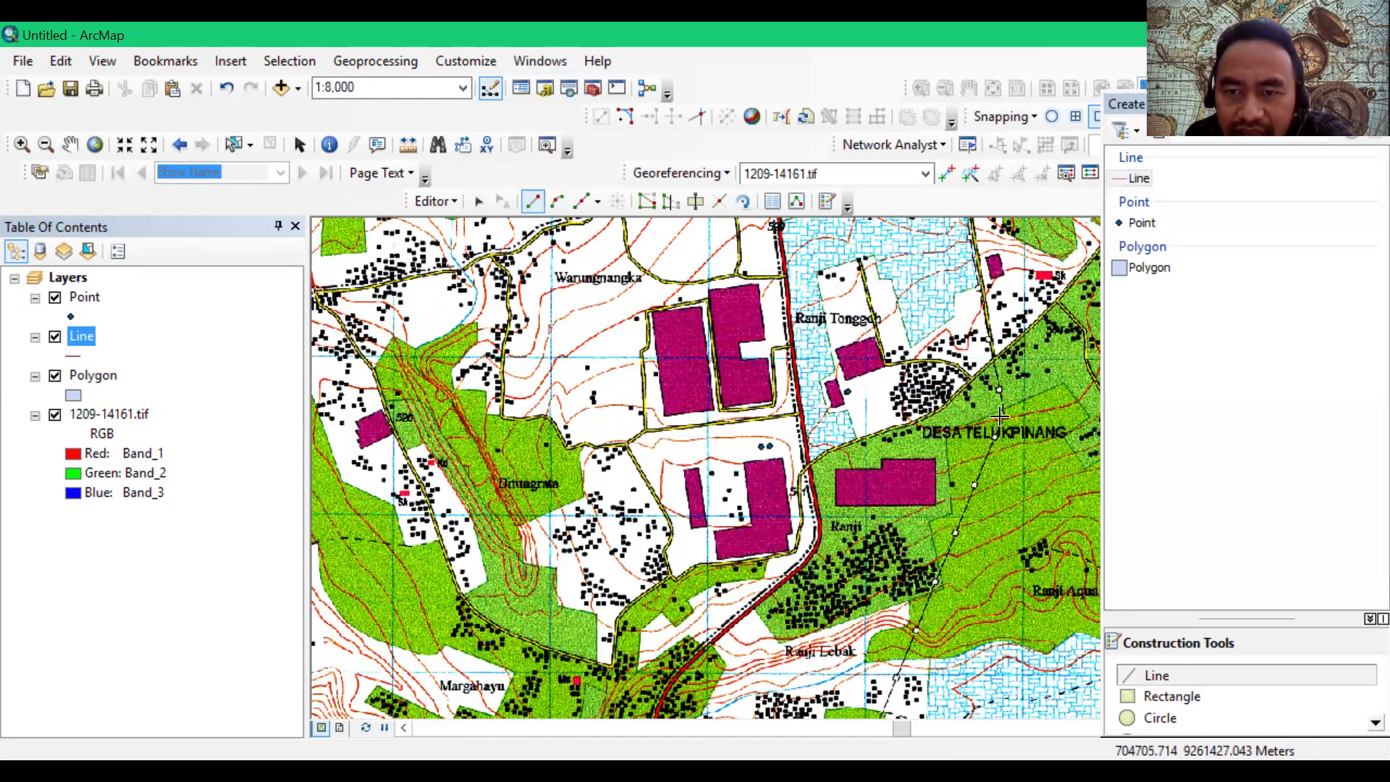
left_click(947, 562)
left_click(881, 713)
double_click(881, 713)
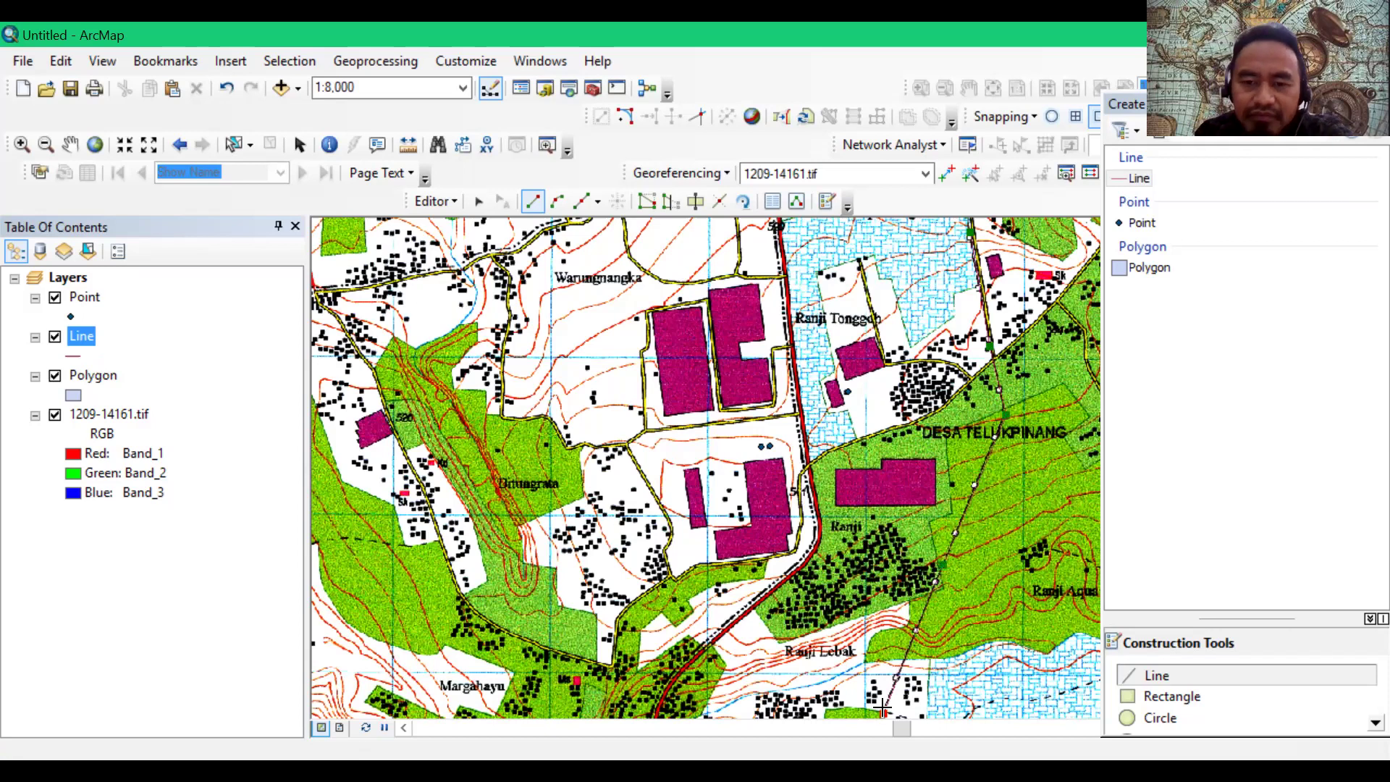
right_click(884, 713)
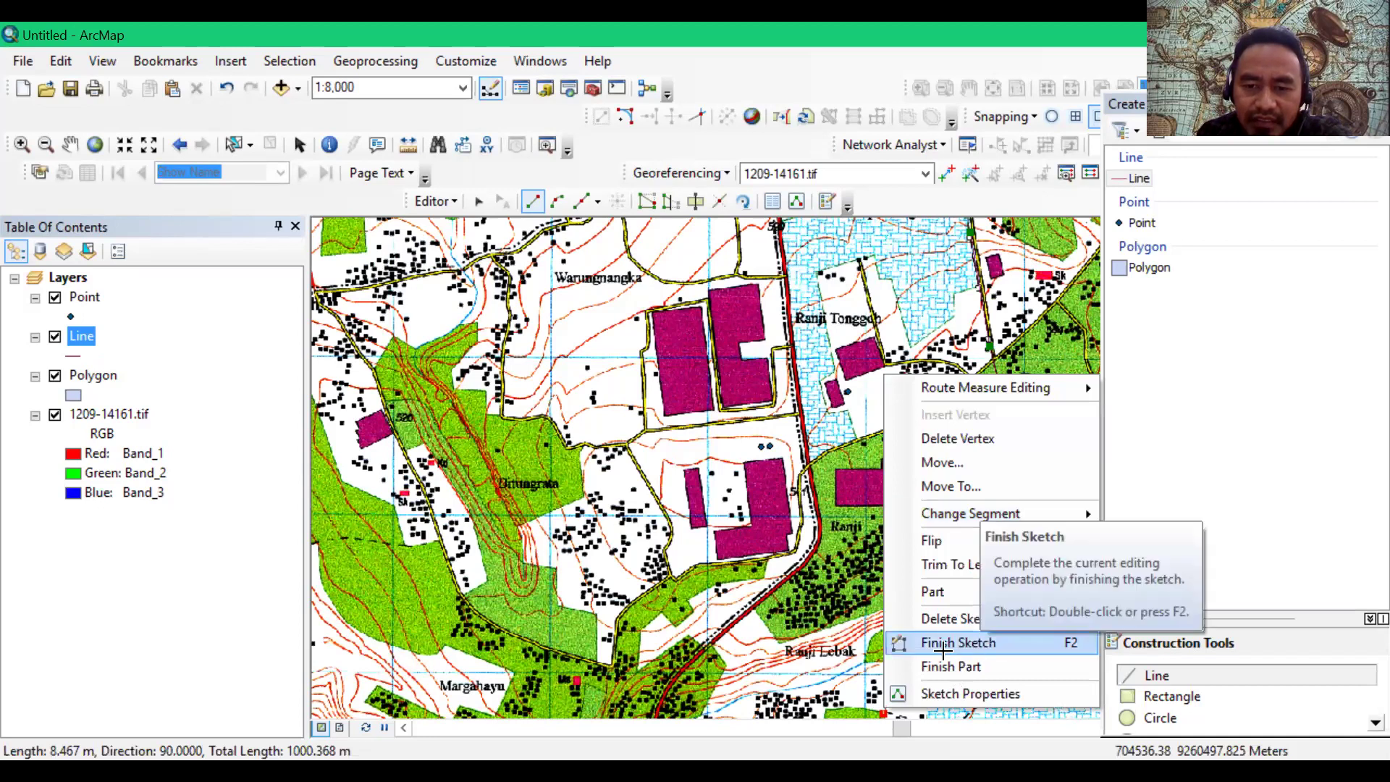
left_click(986, 644)
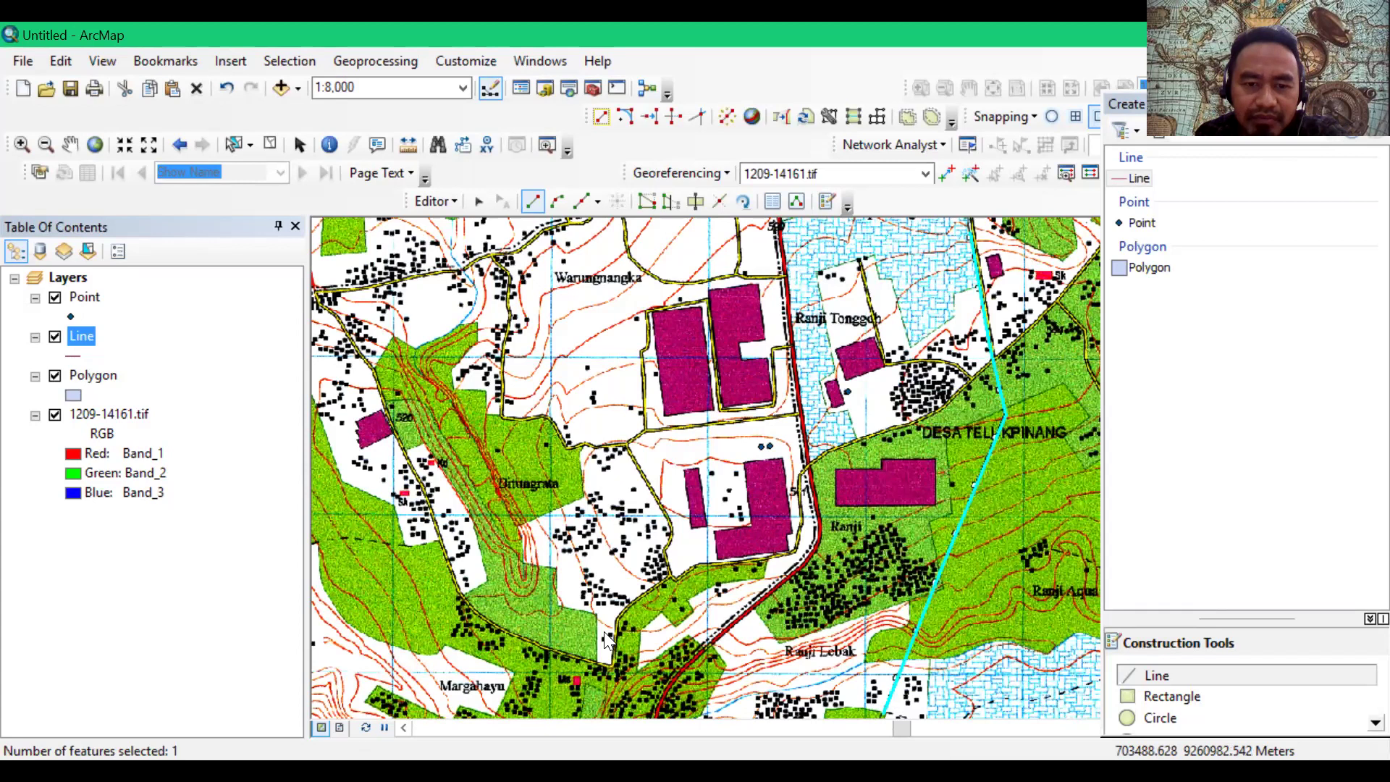
Step: Open the Line attribute table and set the new polyline's Keterangan to Pipa and its Nama to Gas
key("ctrl+t")
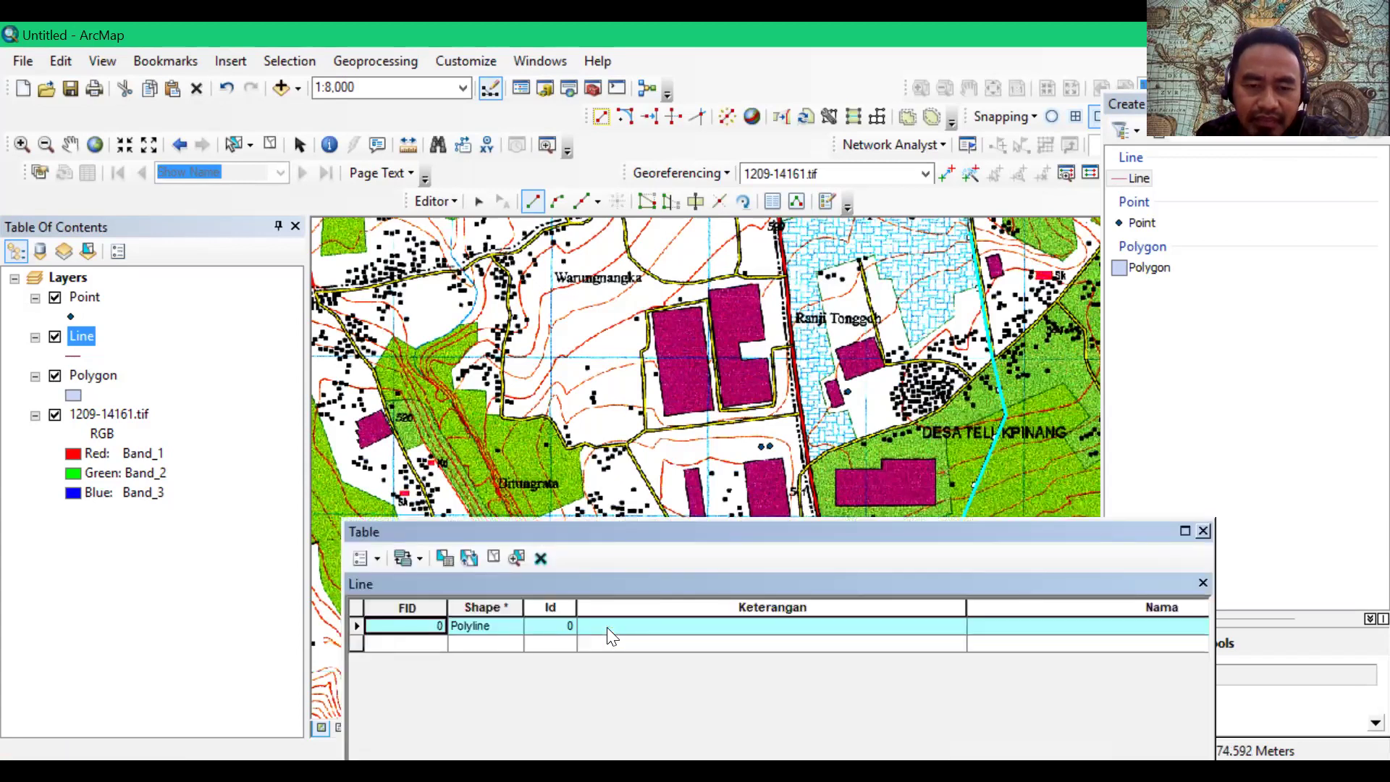
left_click(607, 627)
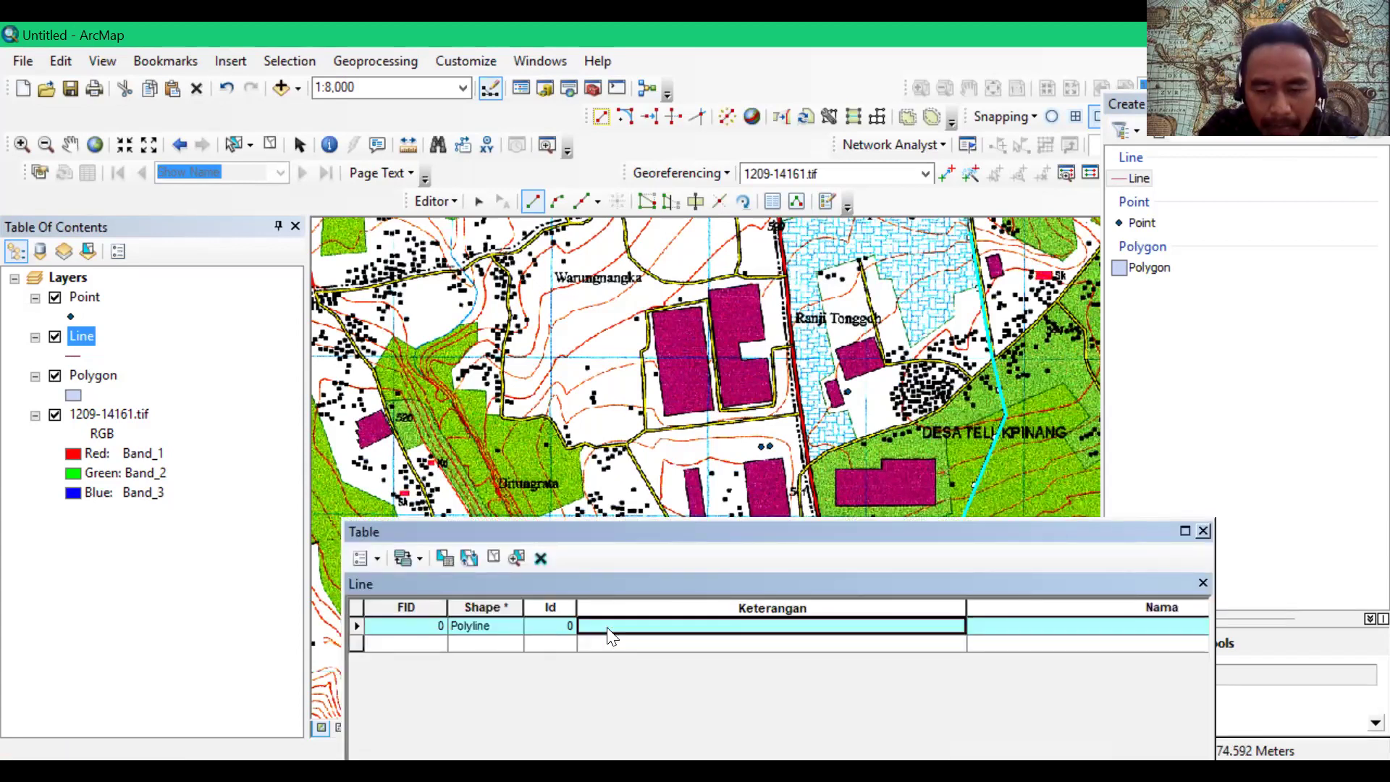
type("Pip")
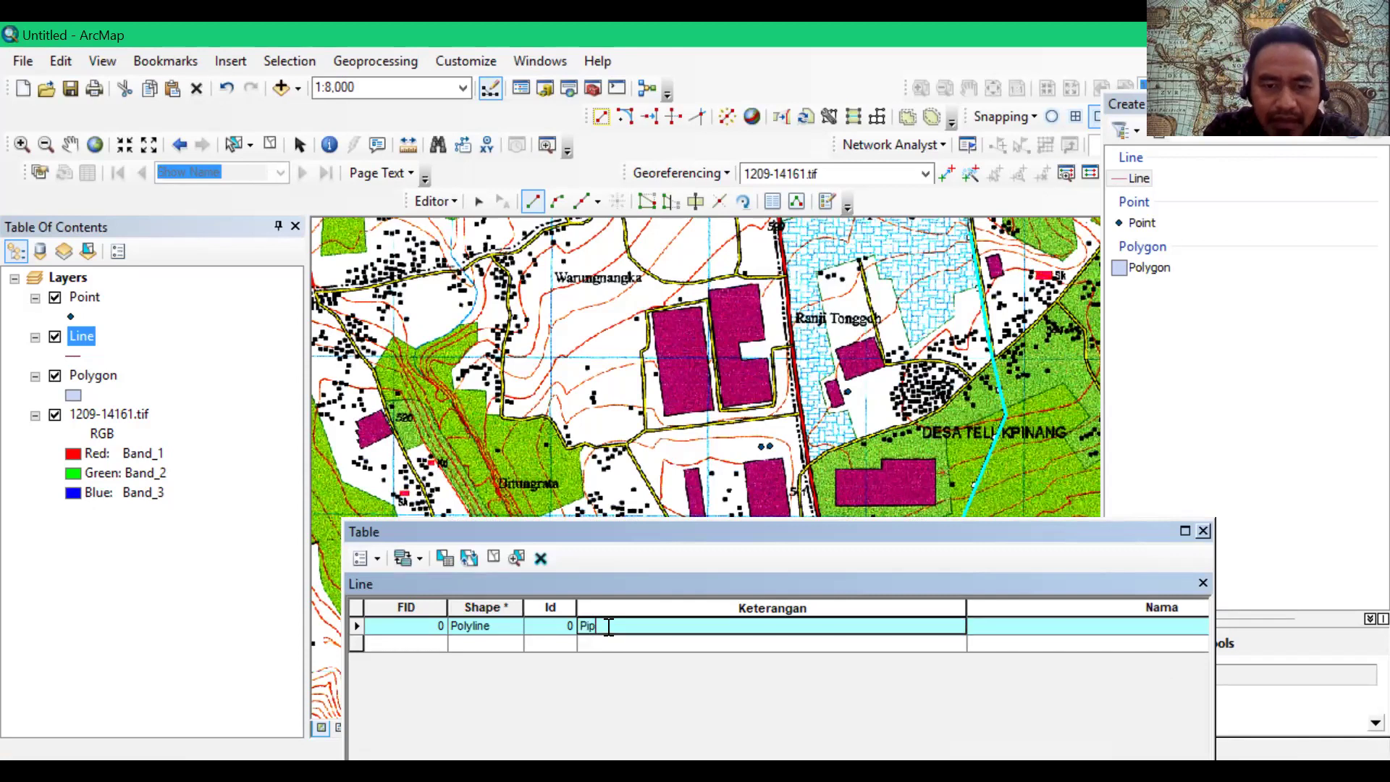
type("a")
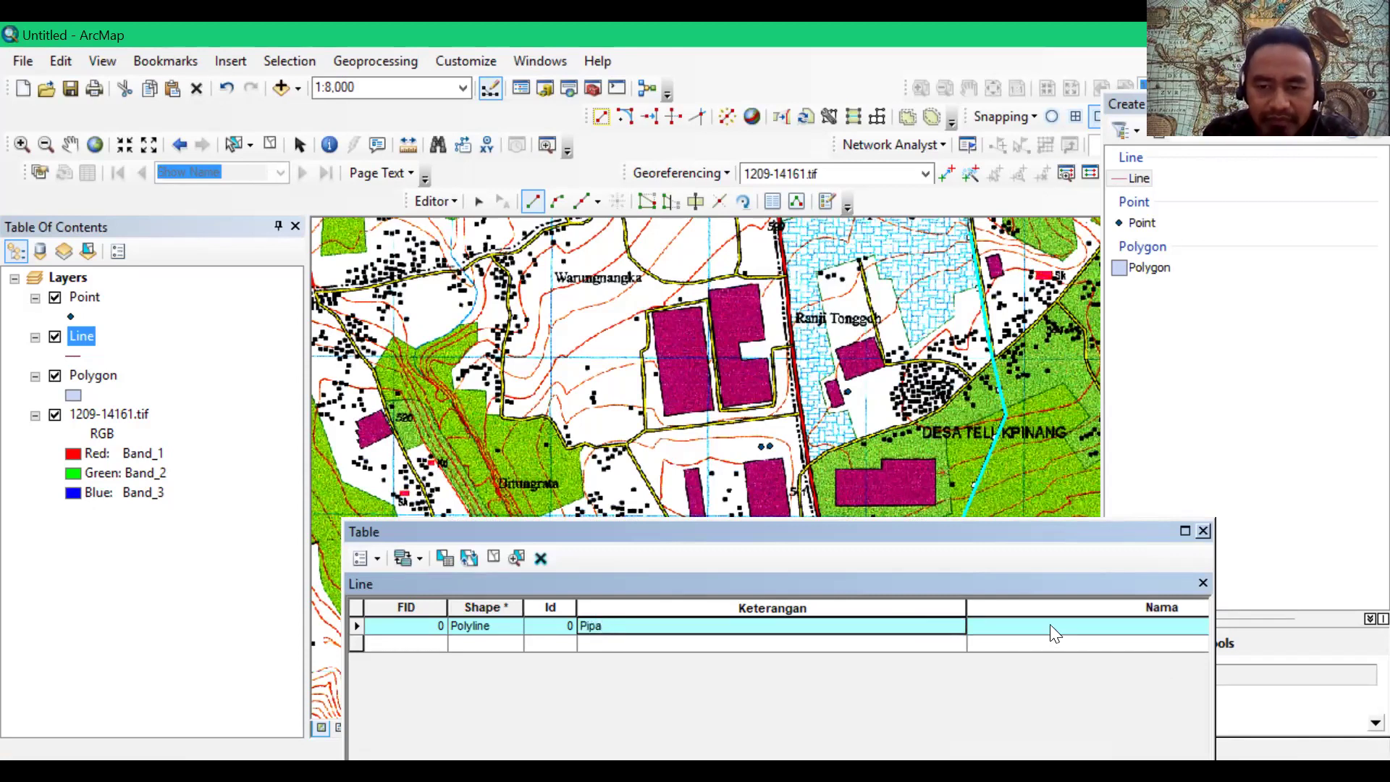
left_click(1050, 626)
type("Ga")
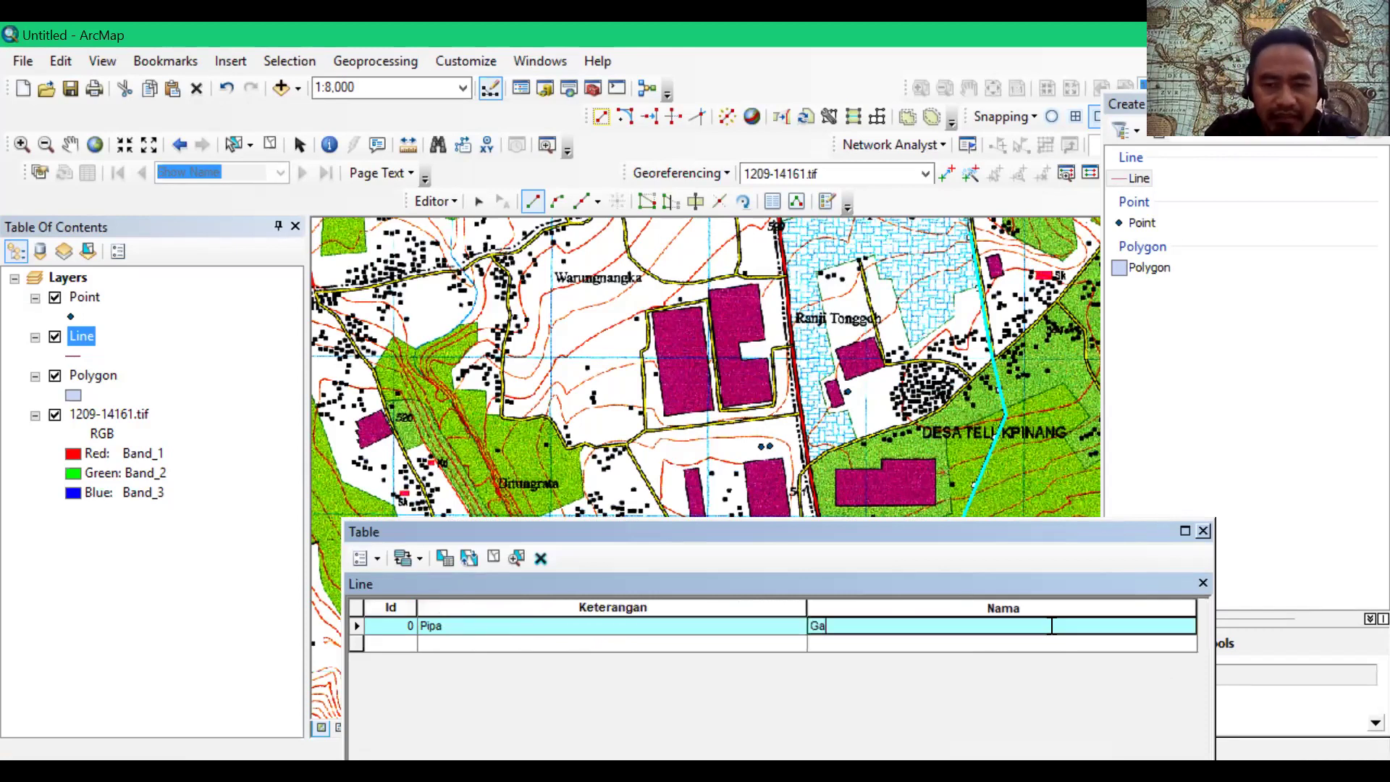
type("s")
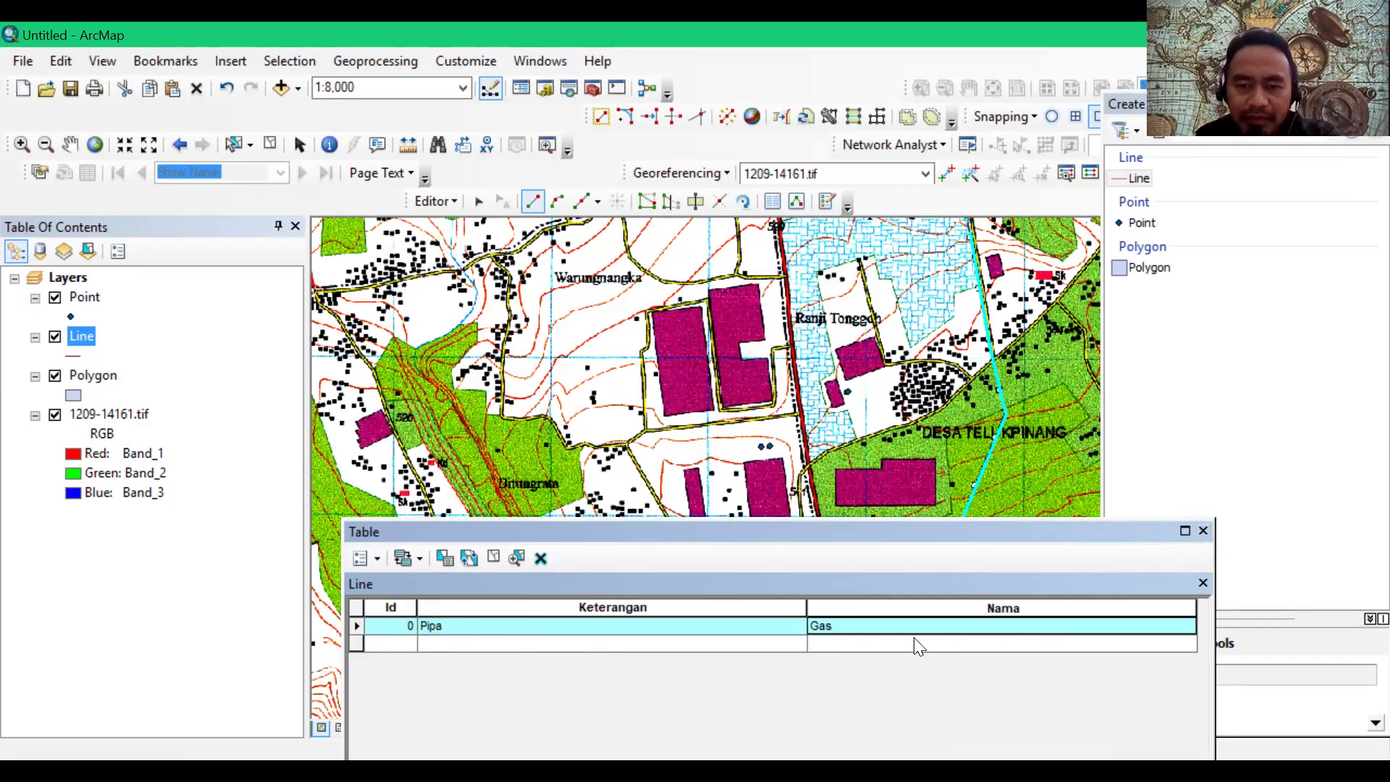
left_click(359, 627)
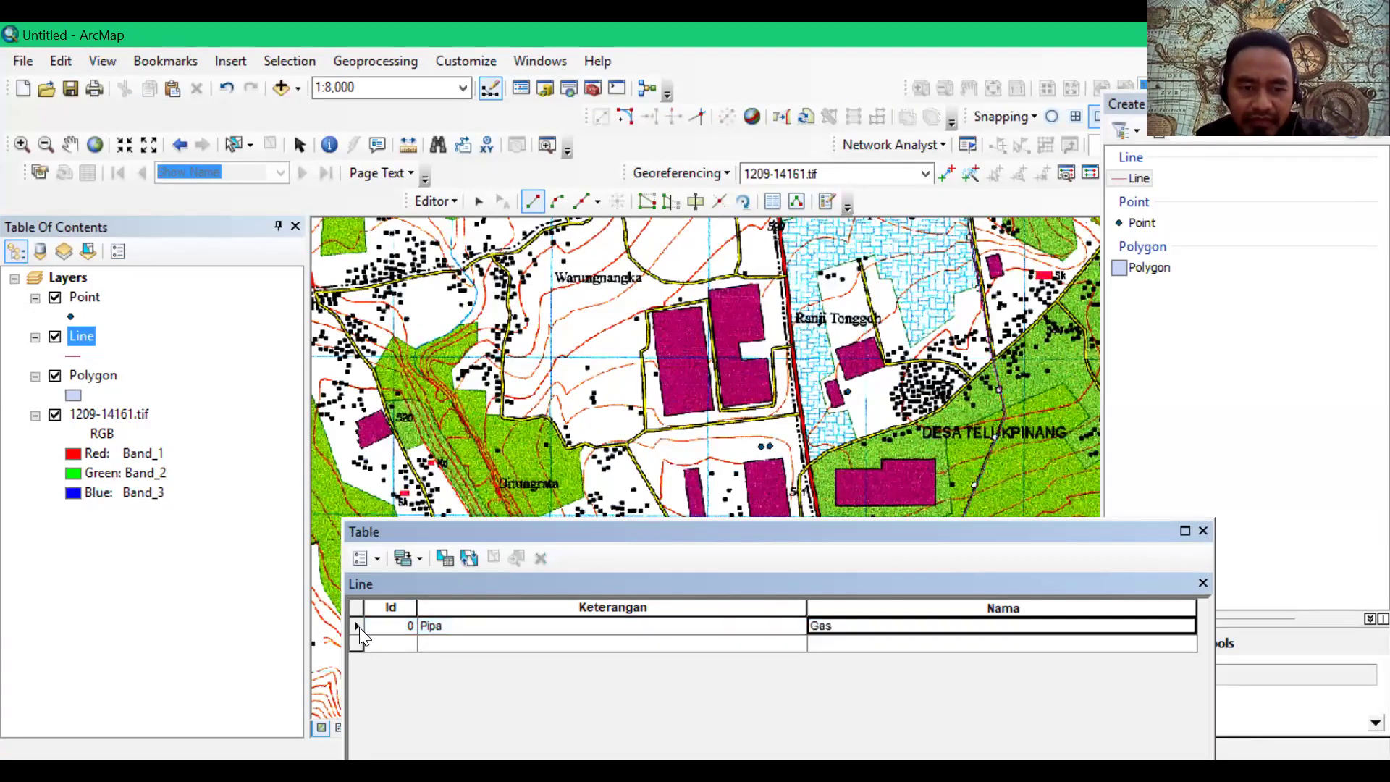
left_click(359, 625)
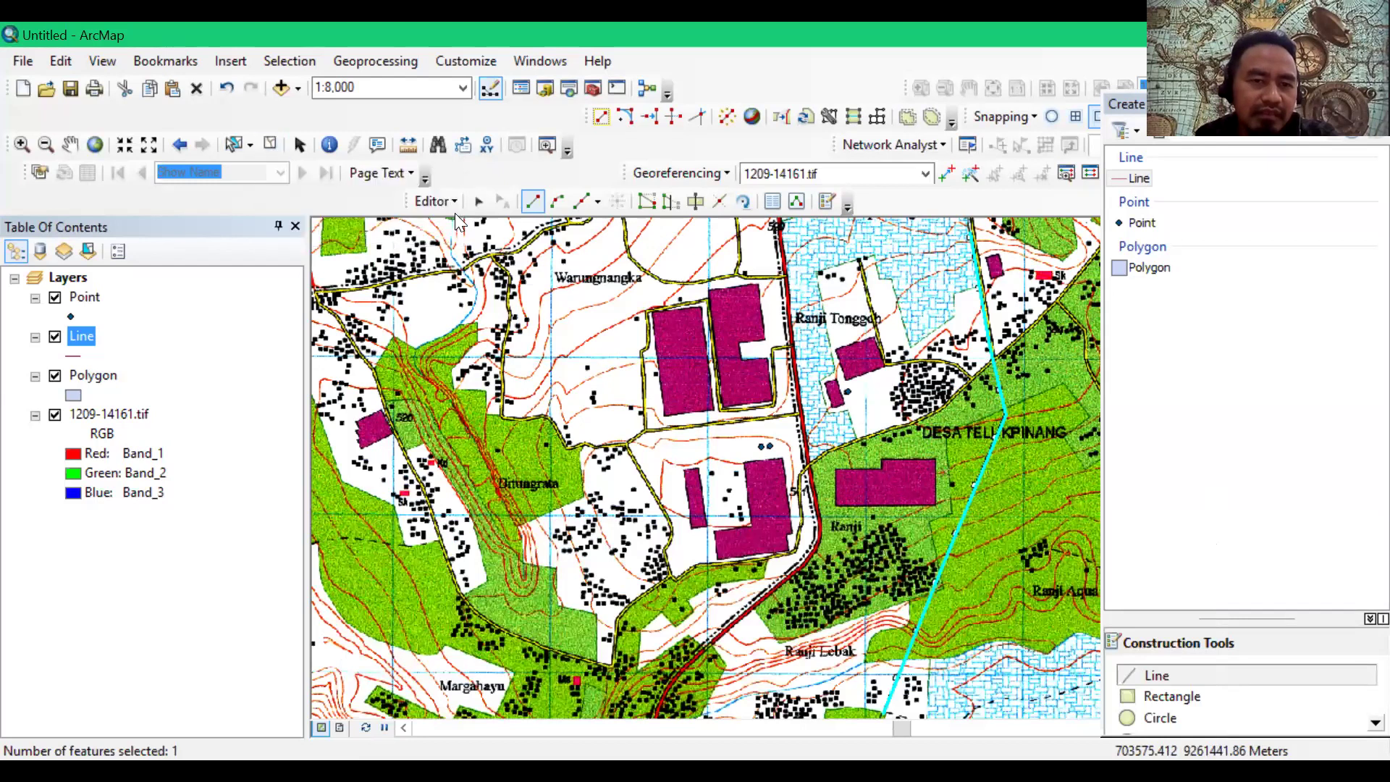
Step: Save the edits made to the Line layer and make Polygon the template for new features
left_click(435, 200)
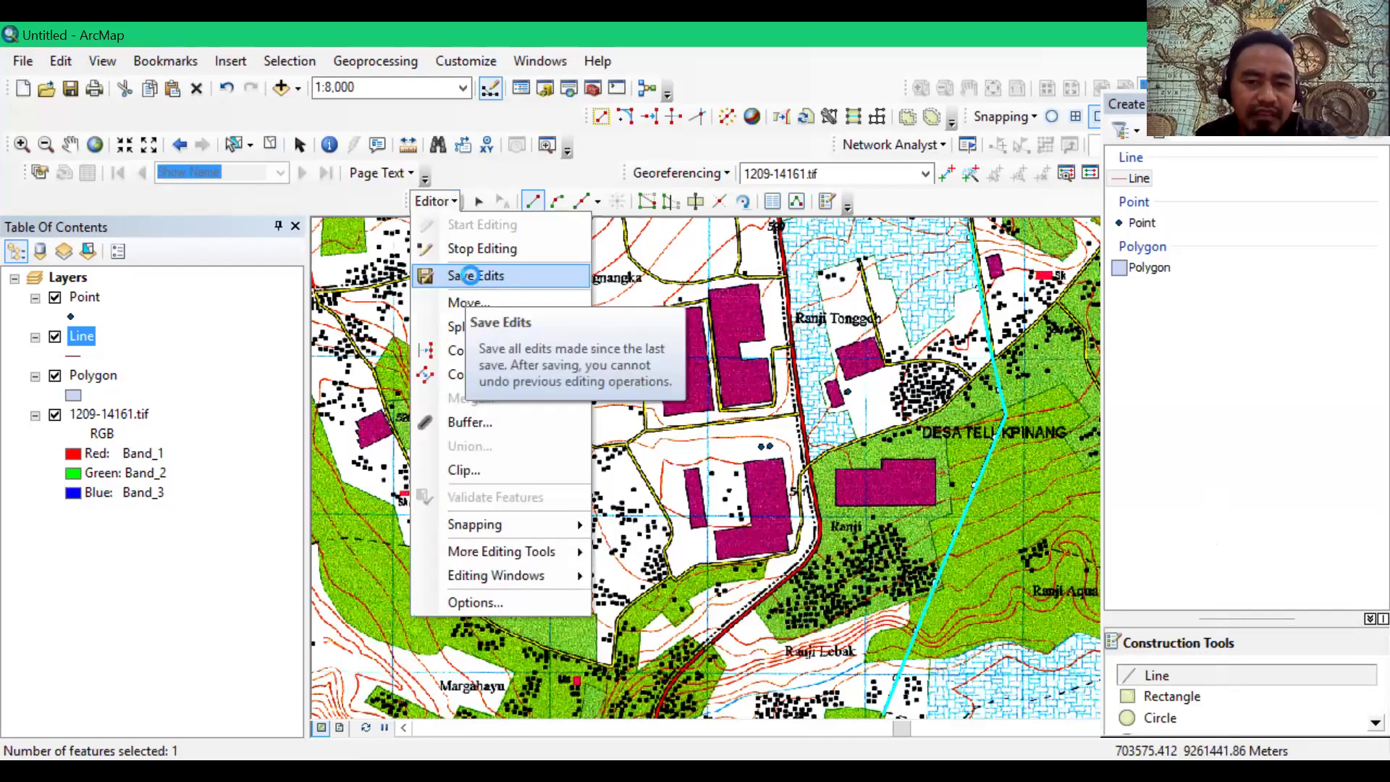
left_click(470, 276)
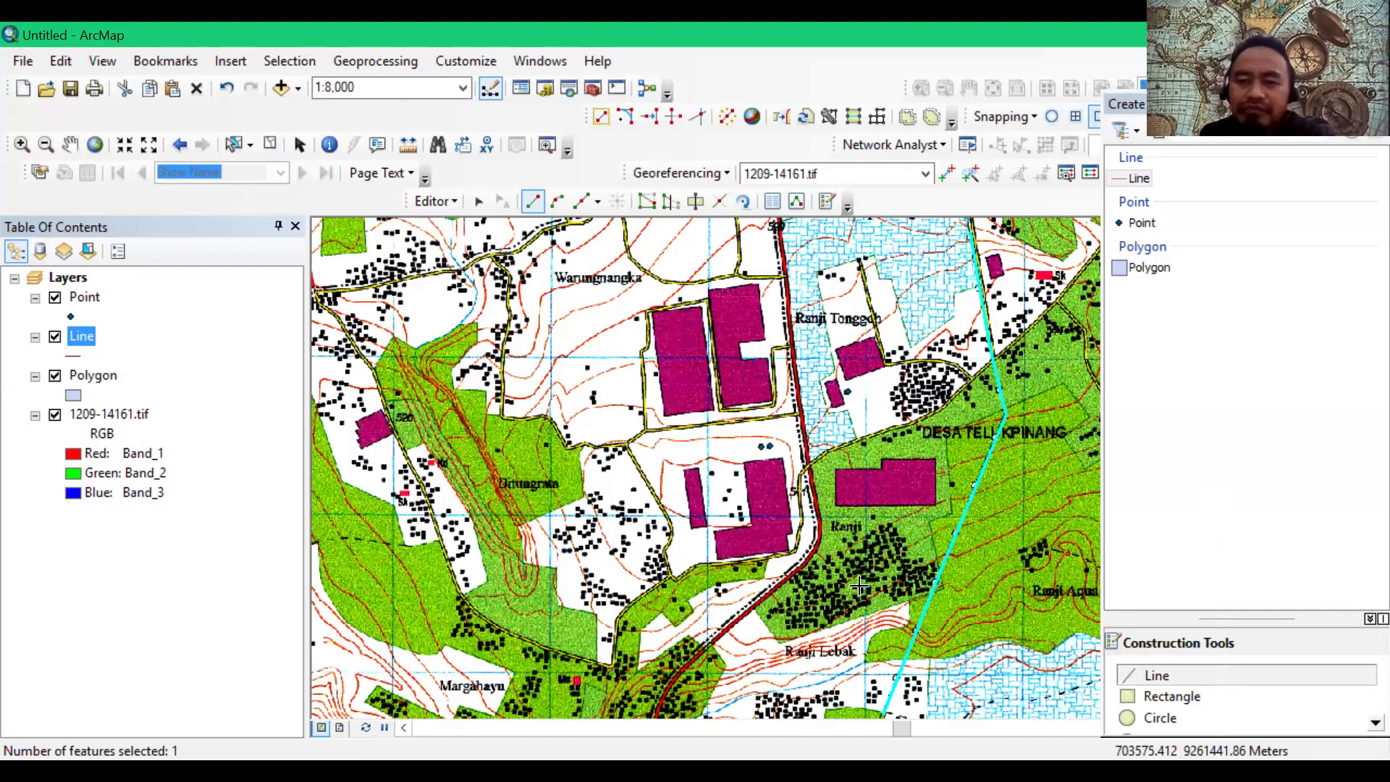
left_click(80, 376)
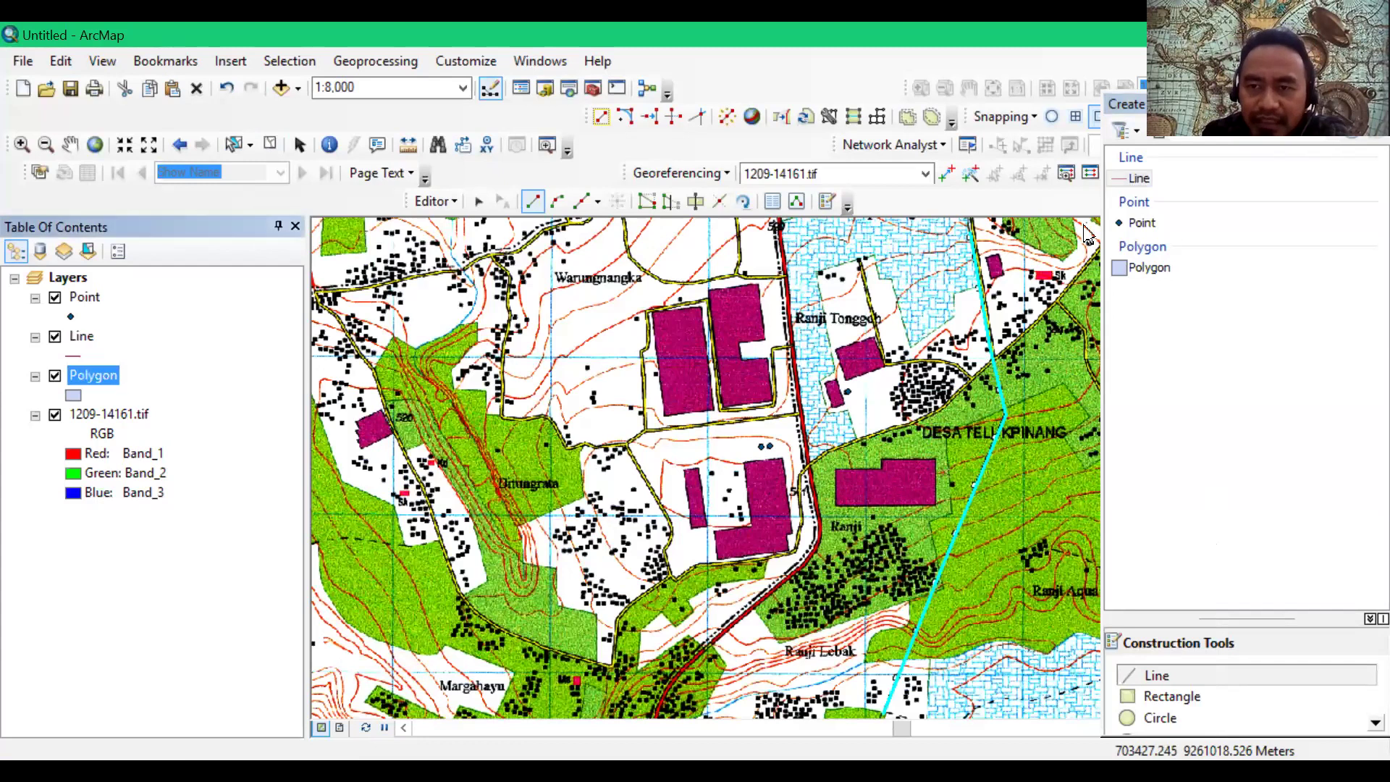
left_click(1151, 268)
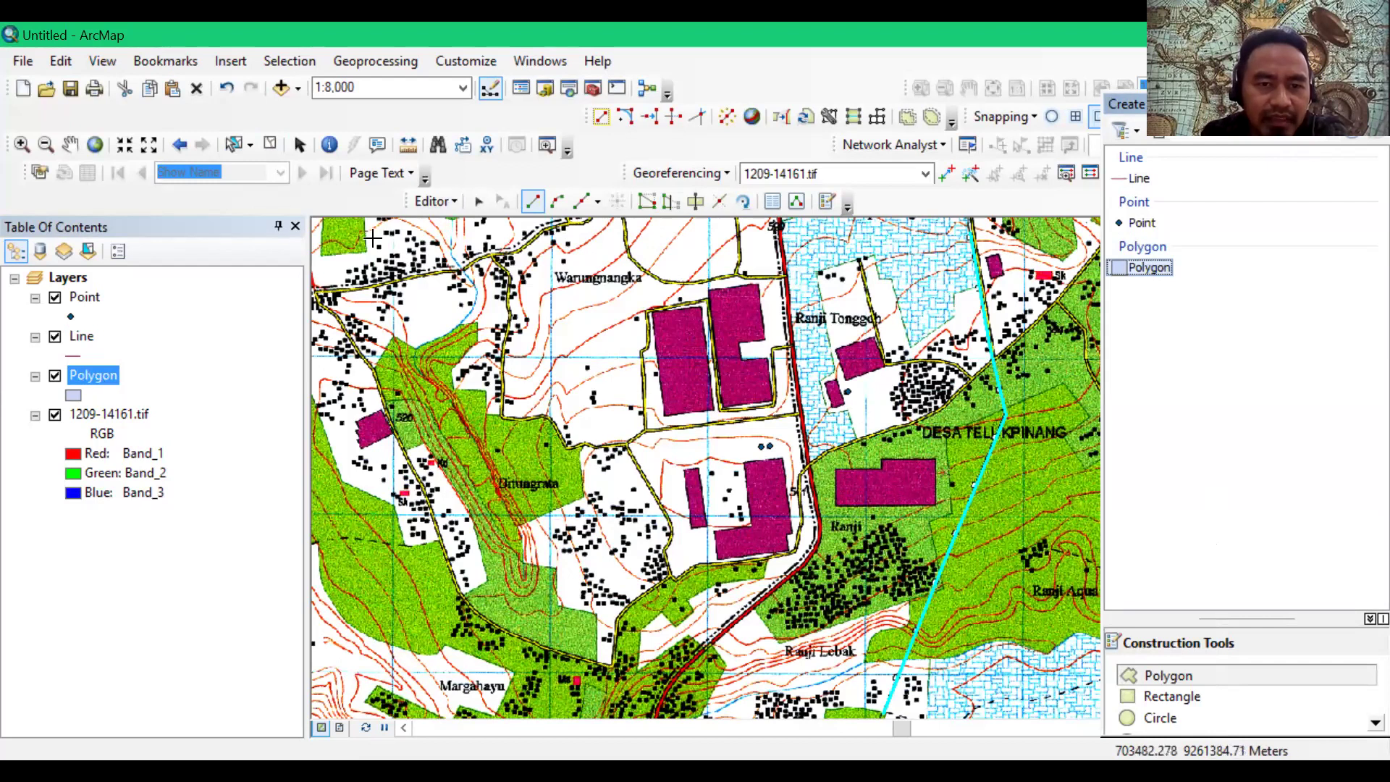
left_click(451, 201)
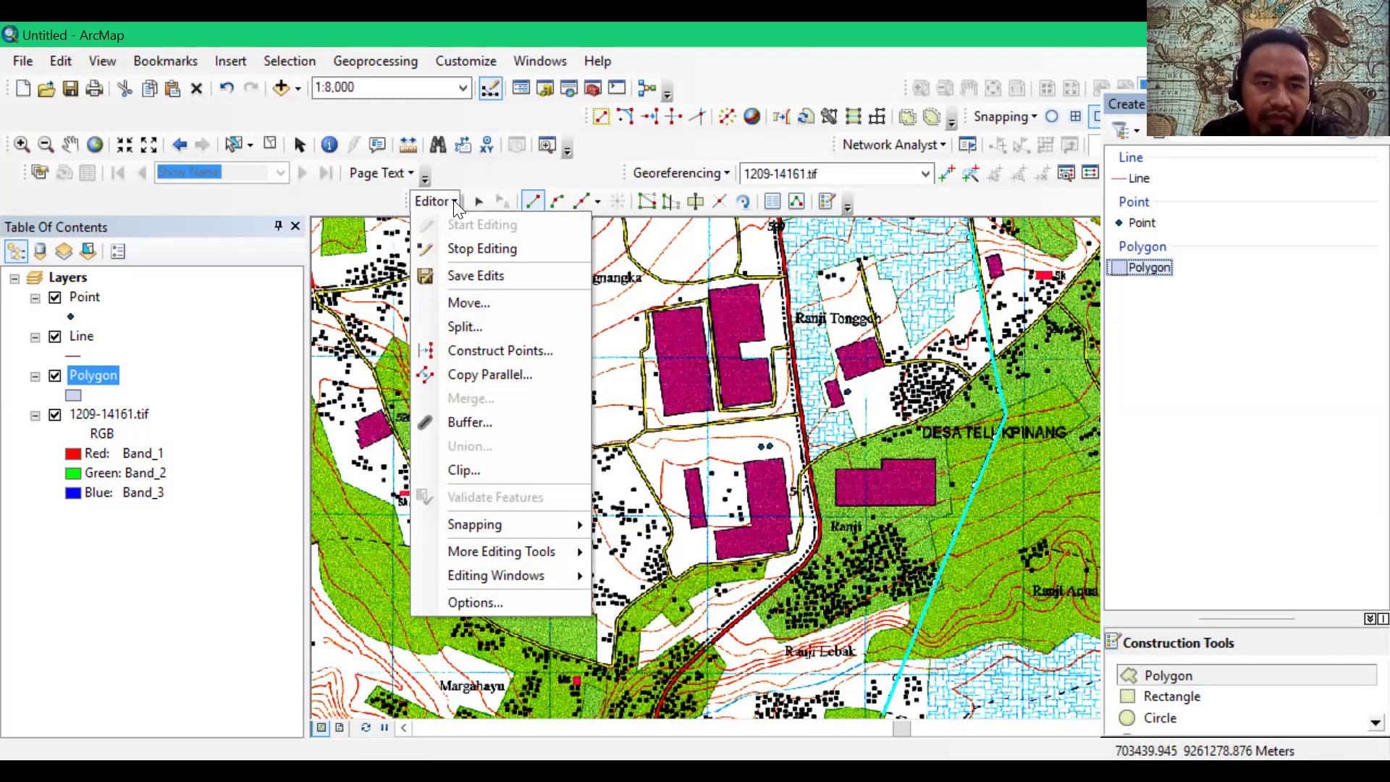
left_click(470, 279)
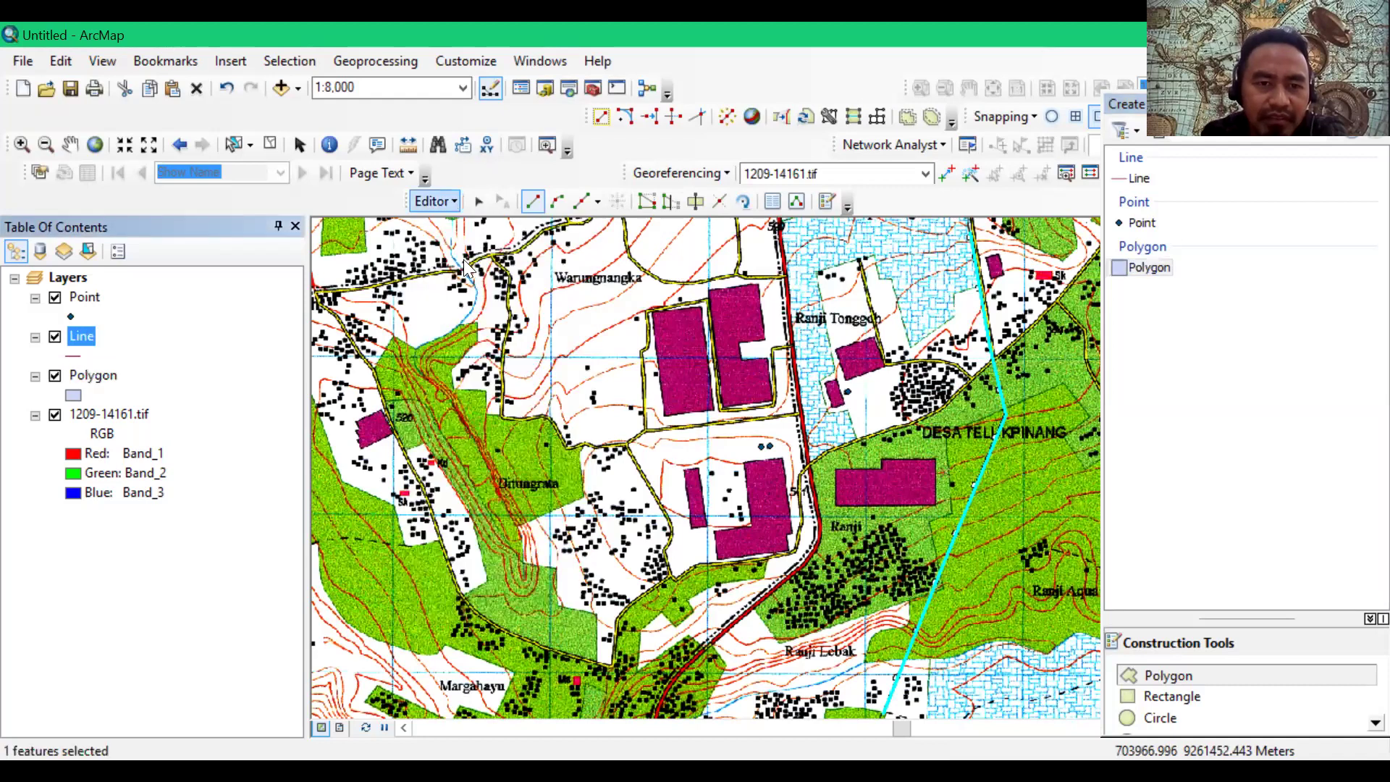
left_click(455, 203)
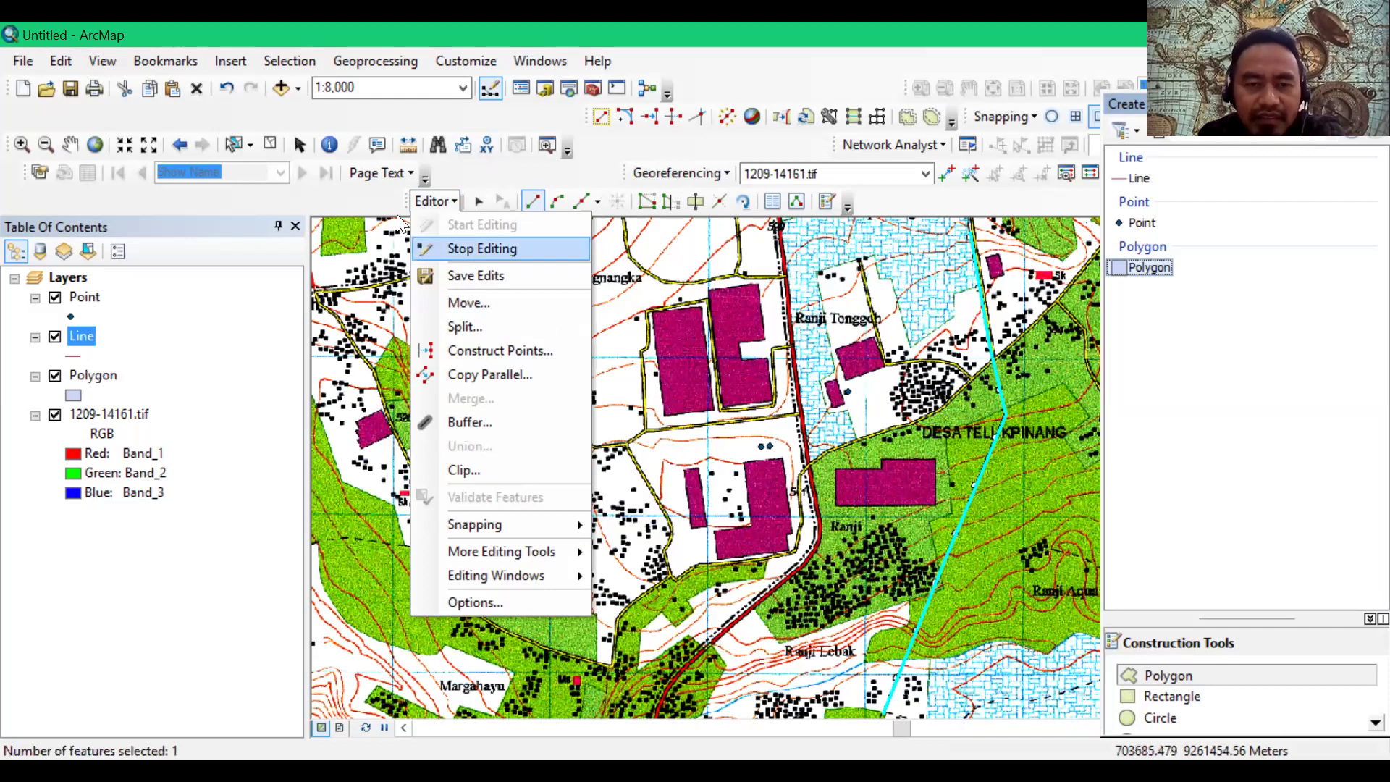
left_click(471, 248)
Step: Look through the construction tools available for the Polygon layer and choose the Polygon tool
left_click(94, 377)
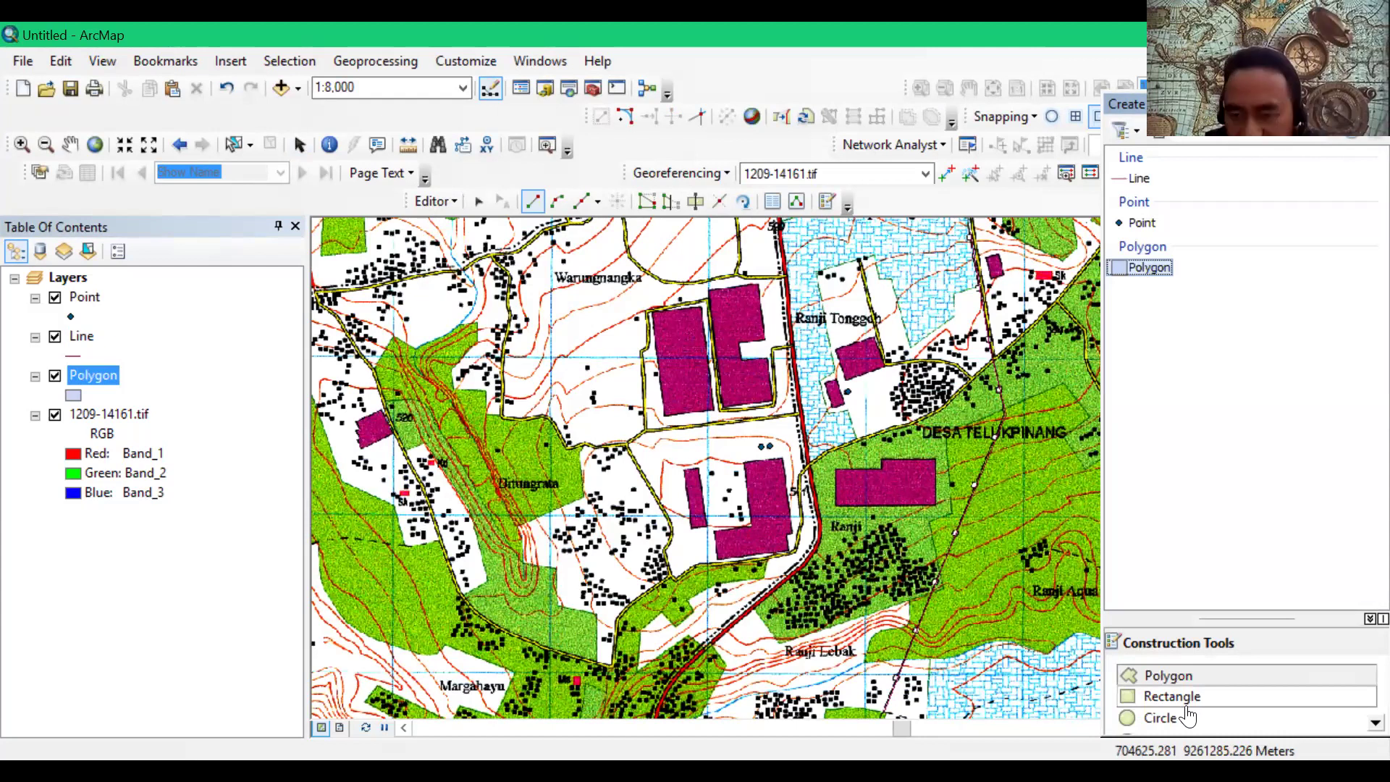
scroll(1175, 717, "down", 1)
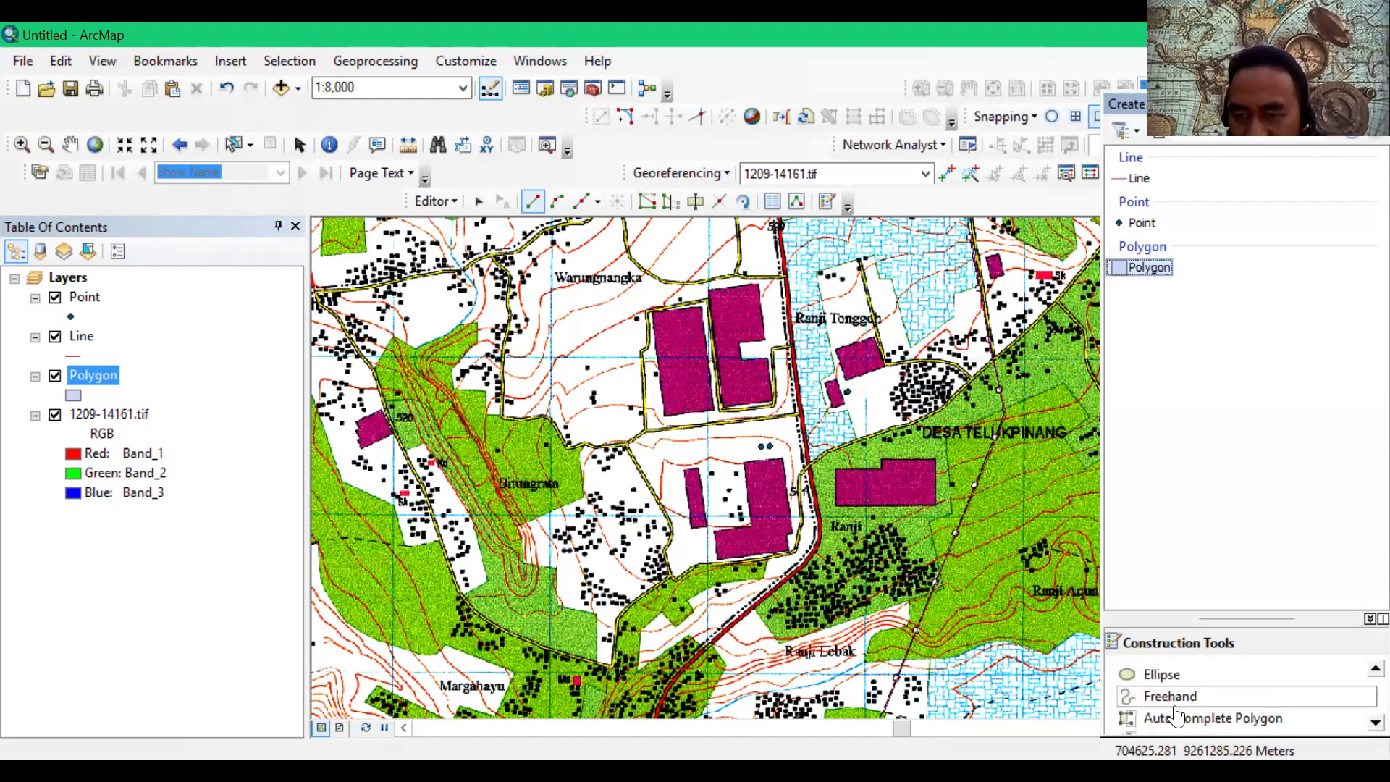
scroll(1176, 715, "down", 1)
scroll(1182, 717, "up", 1)
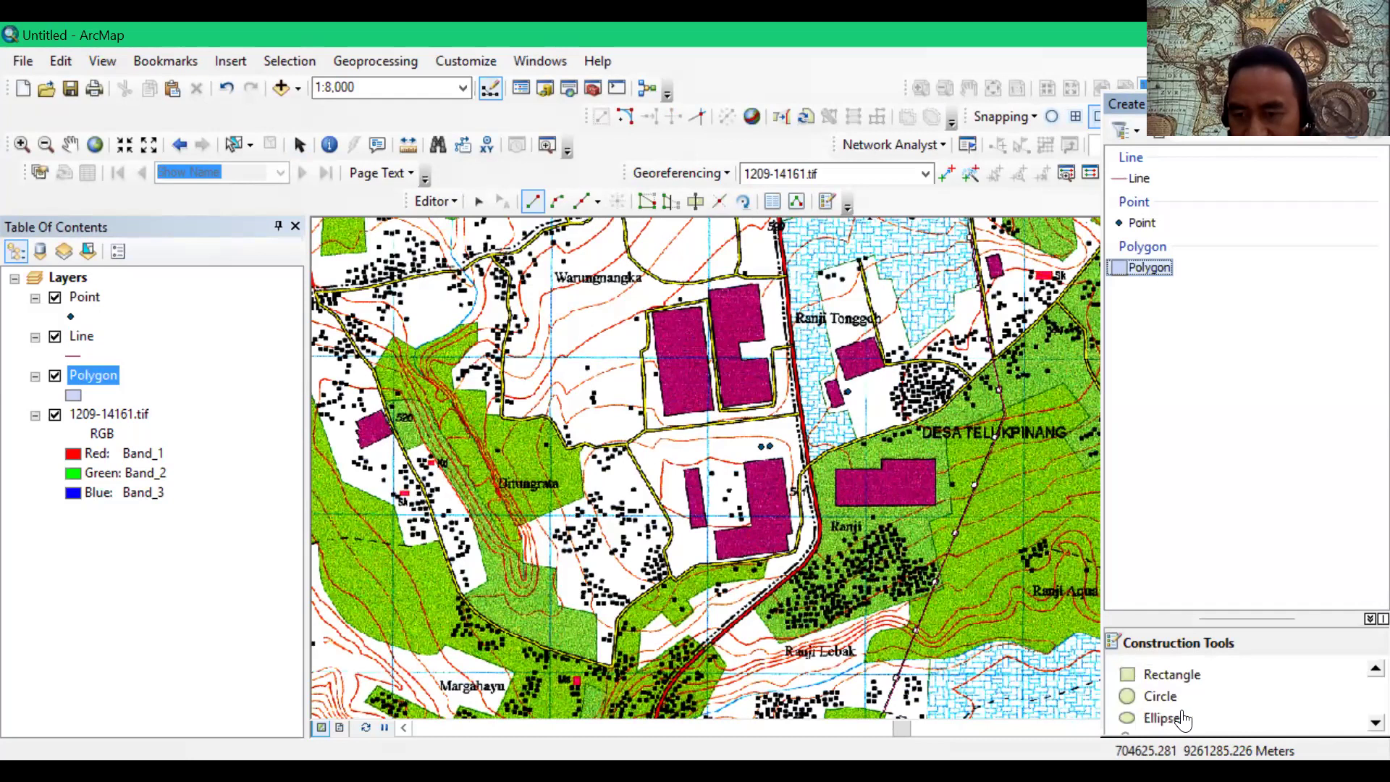
left_click(1186, 680)
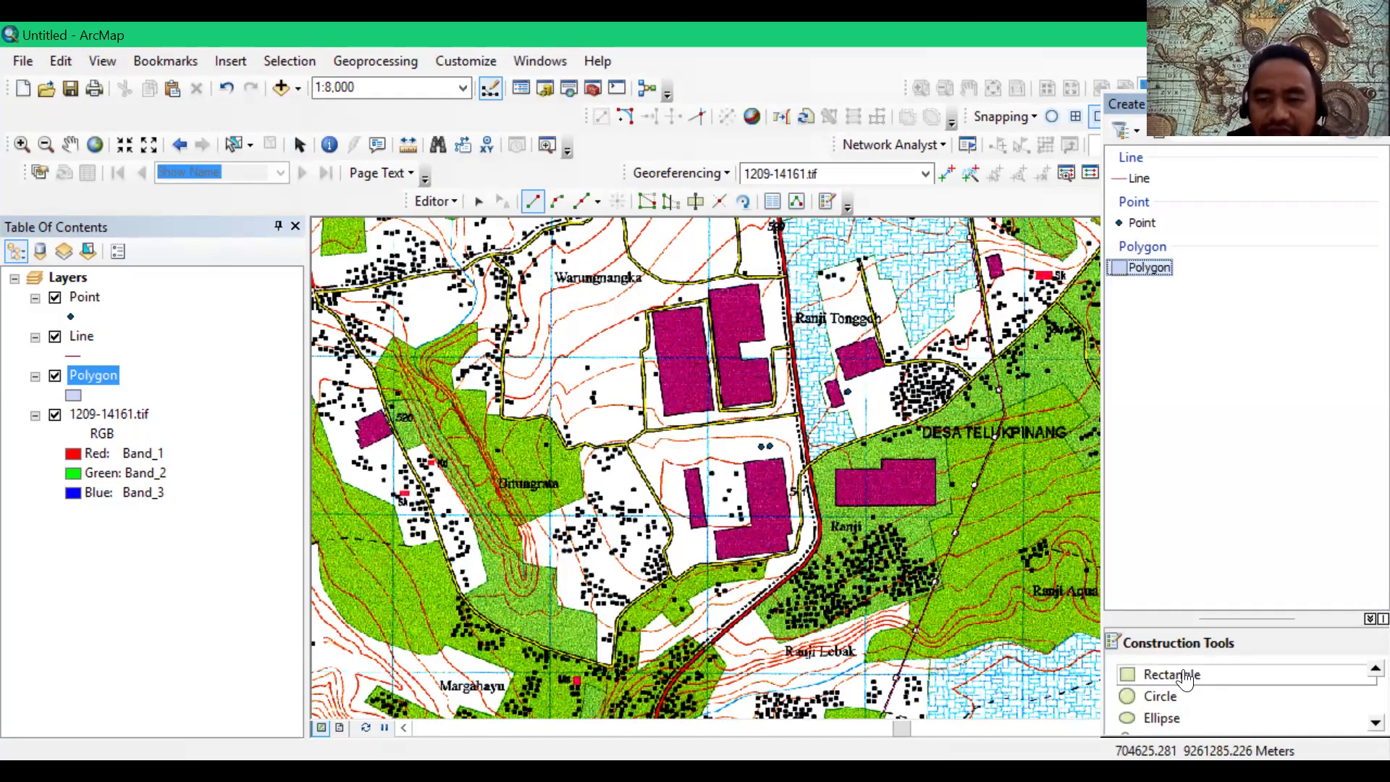
left_click(1154, 695)
scroll(1154, 695, "up", 1)
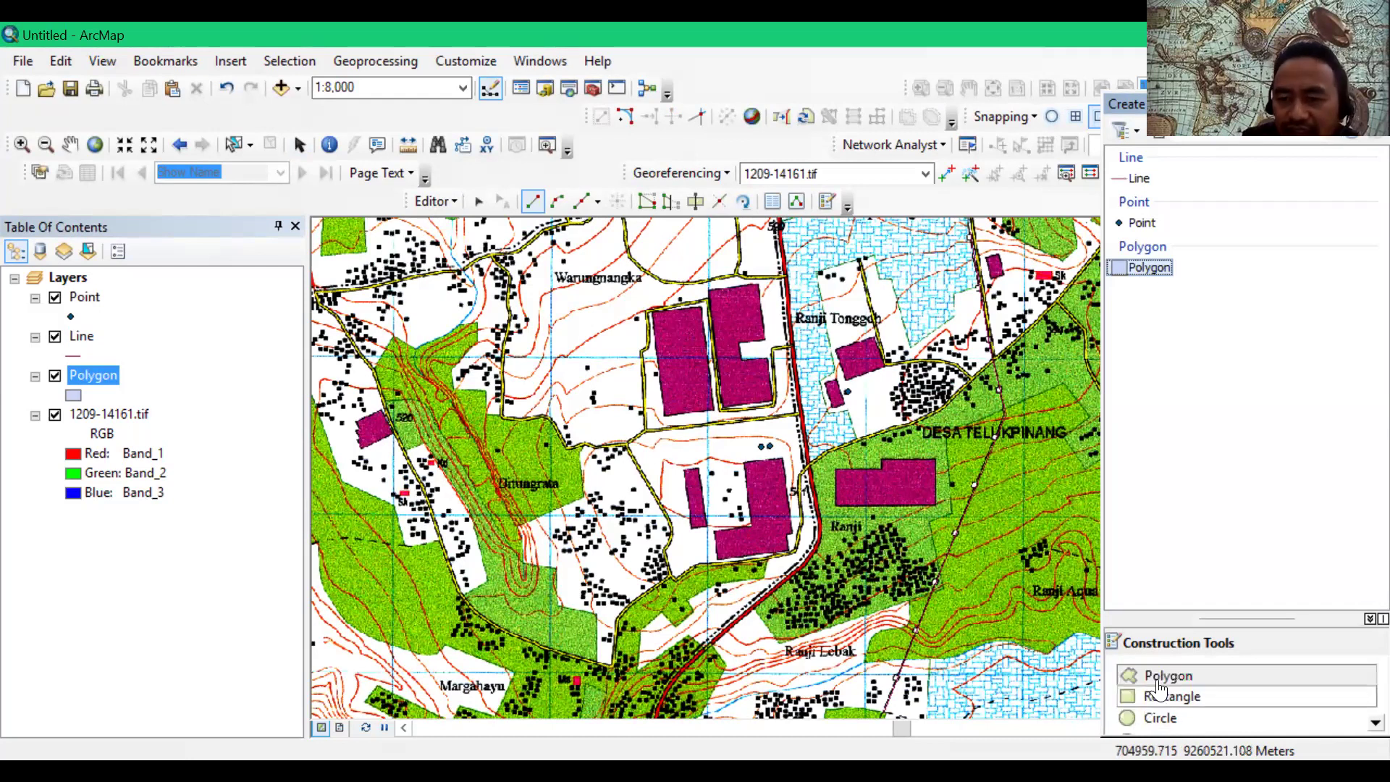
left_click(1161, 676)
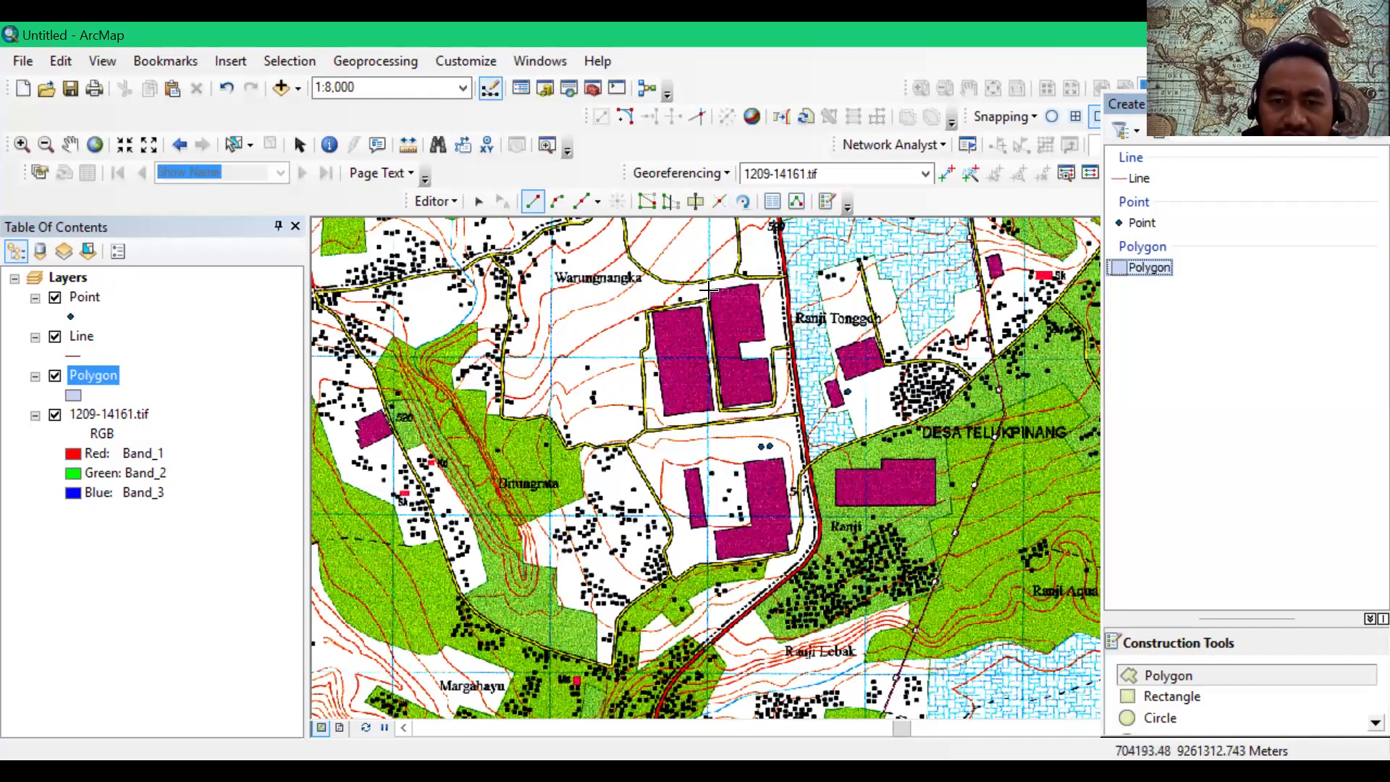
Step: Digitize the notched purple building southeast of Warungnangka as one polygon with a perimeter of about 750 m
left_click(765, 339)
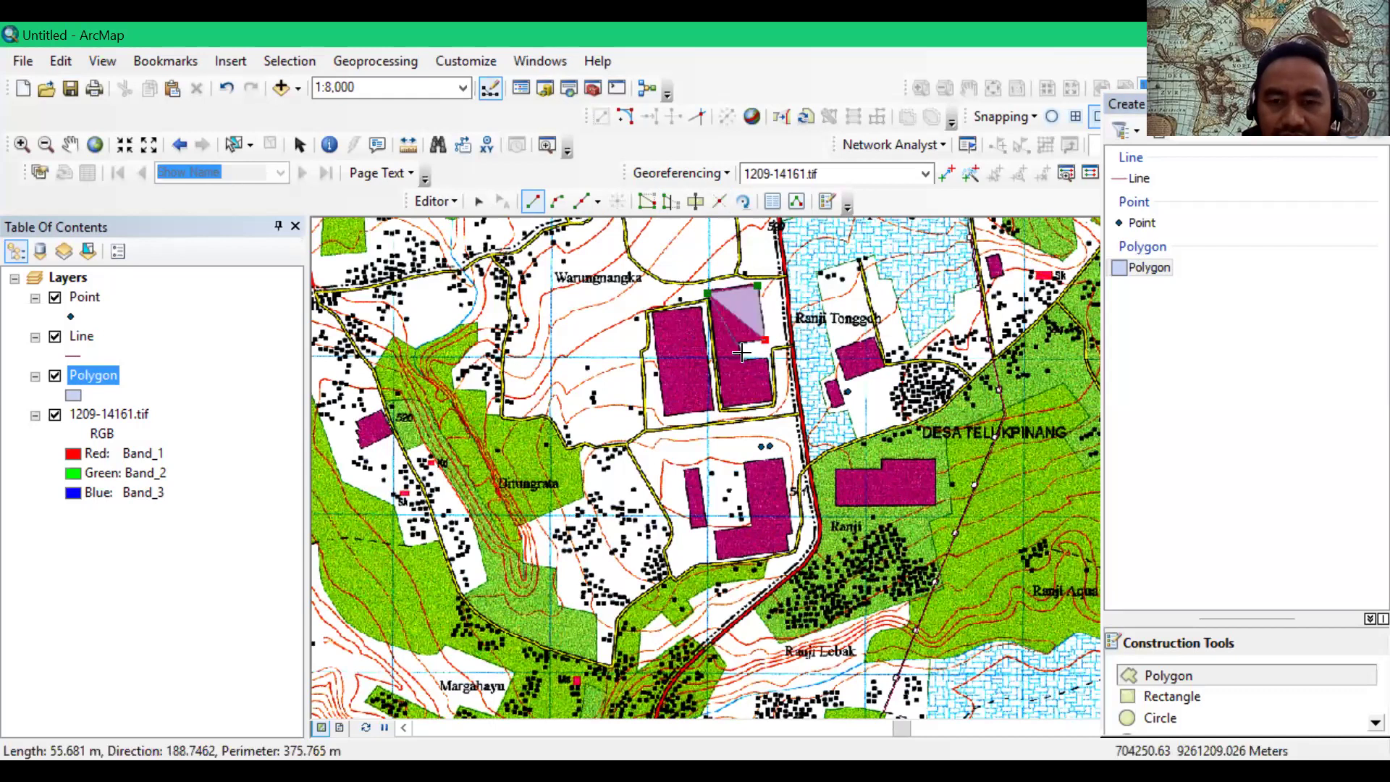
left_click(740, 359)
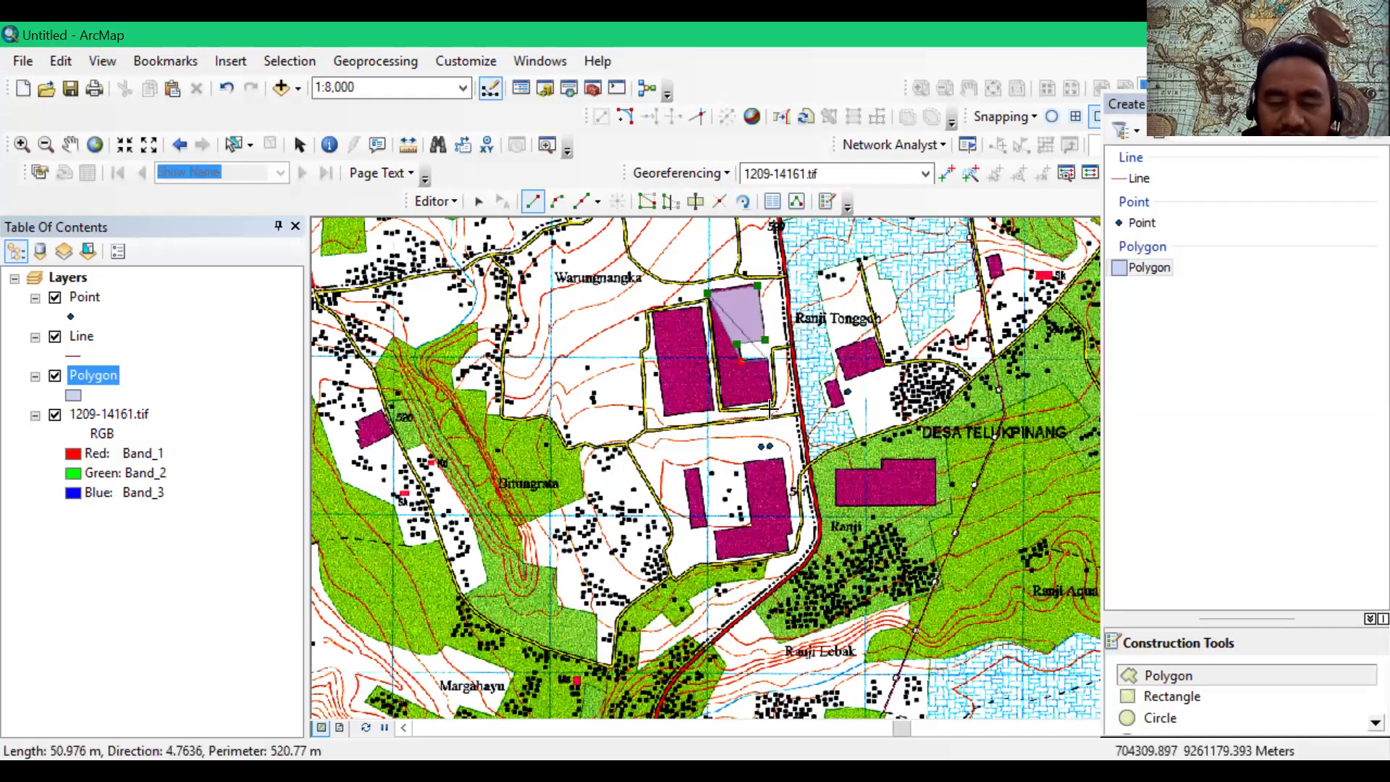
left_click(767, 359)
left_click(773, 402)
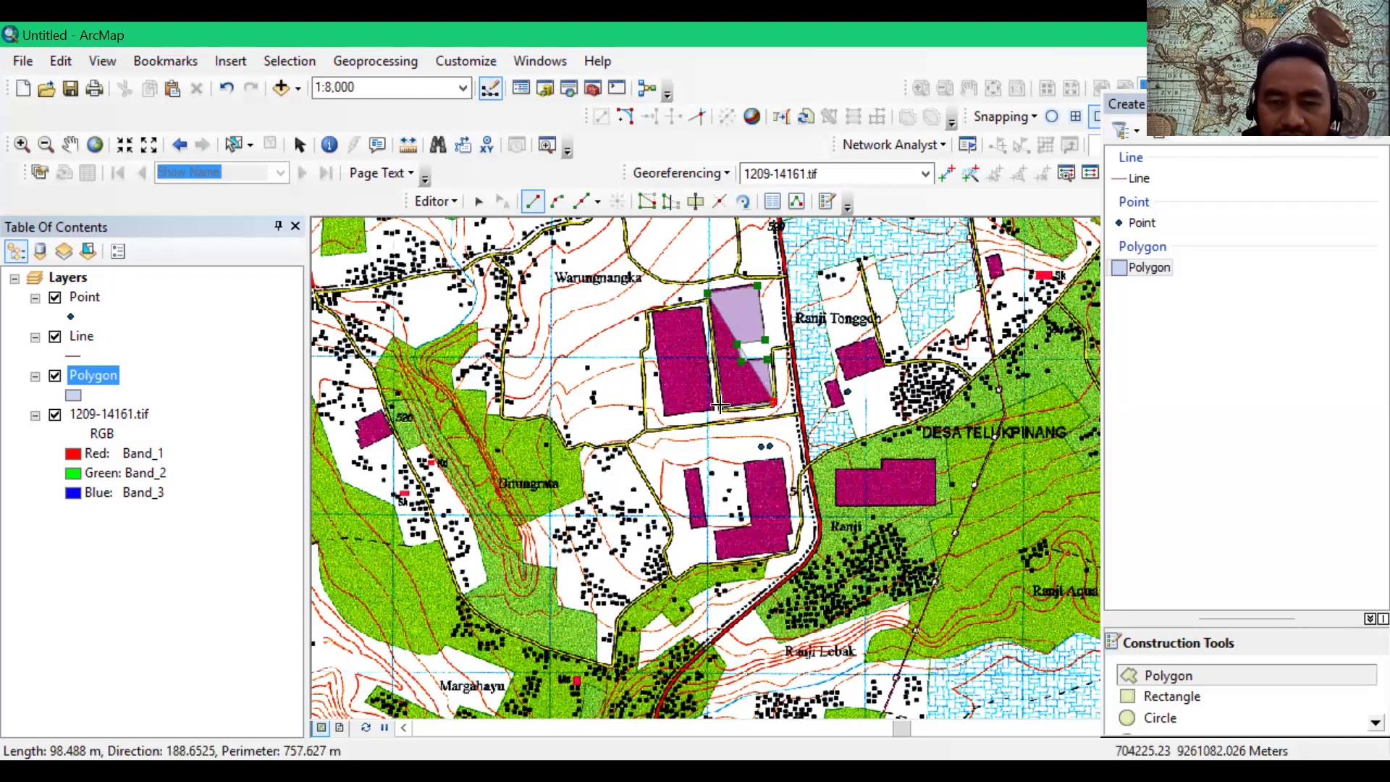
left_click(722, 403)
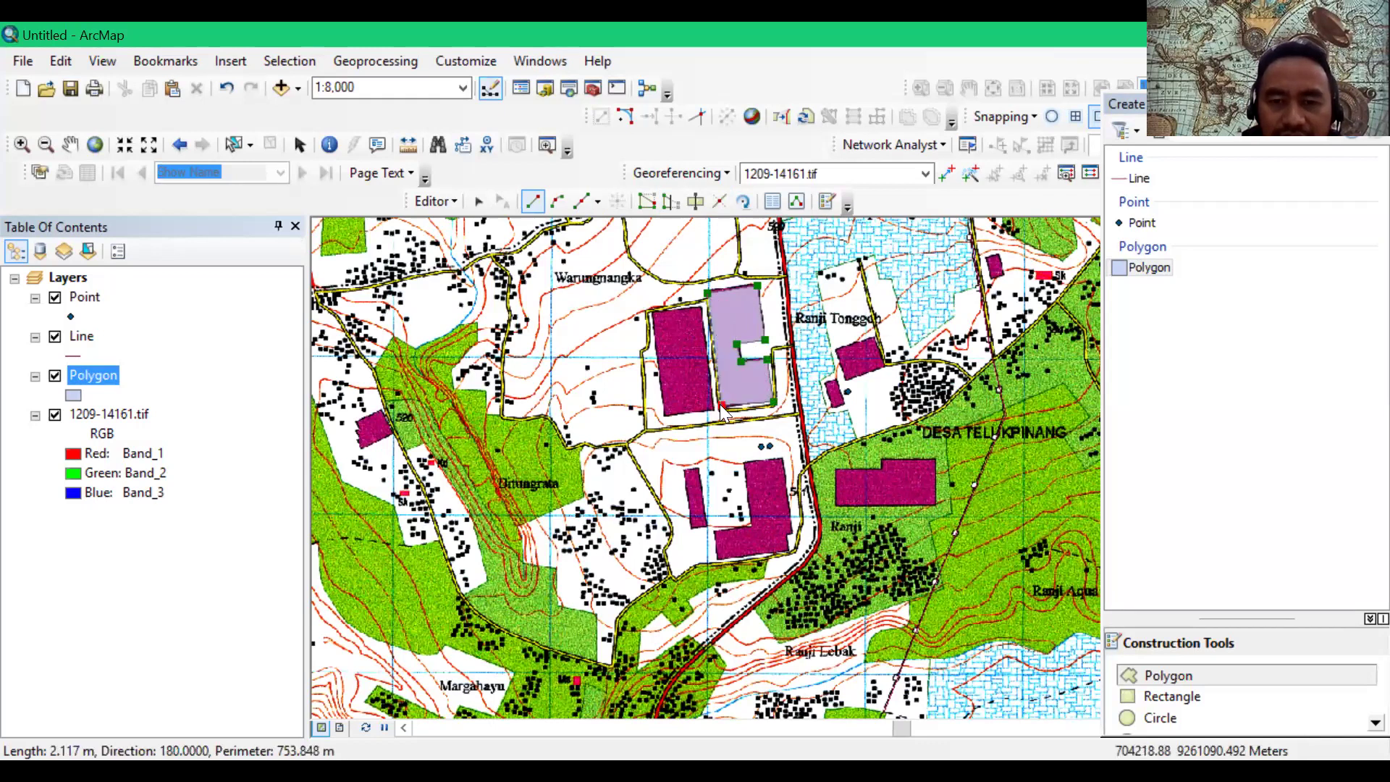
right_click(722, 407)
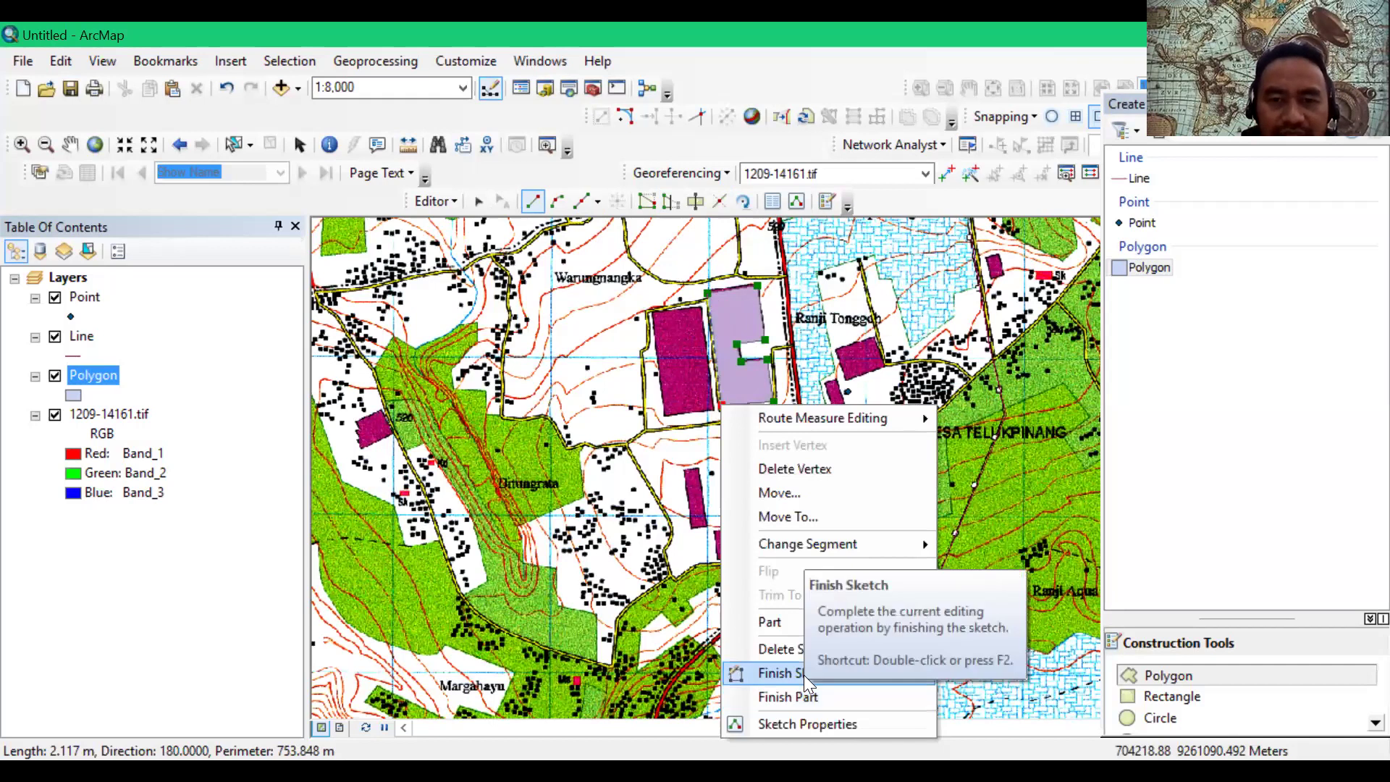
left_click(803, 674)
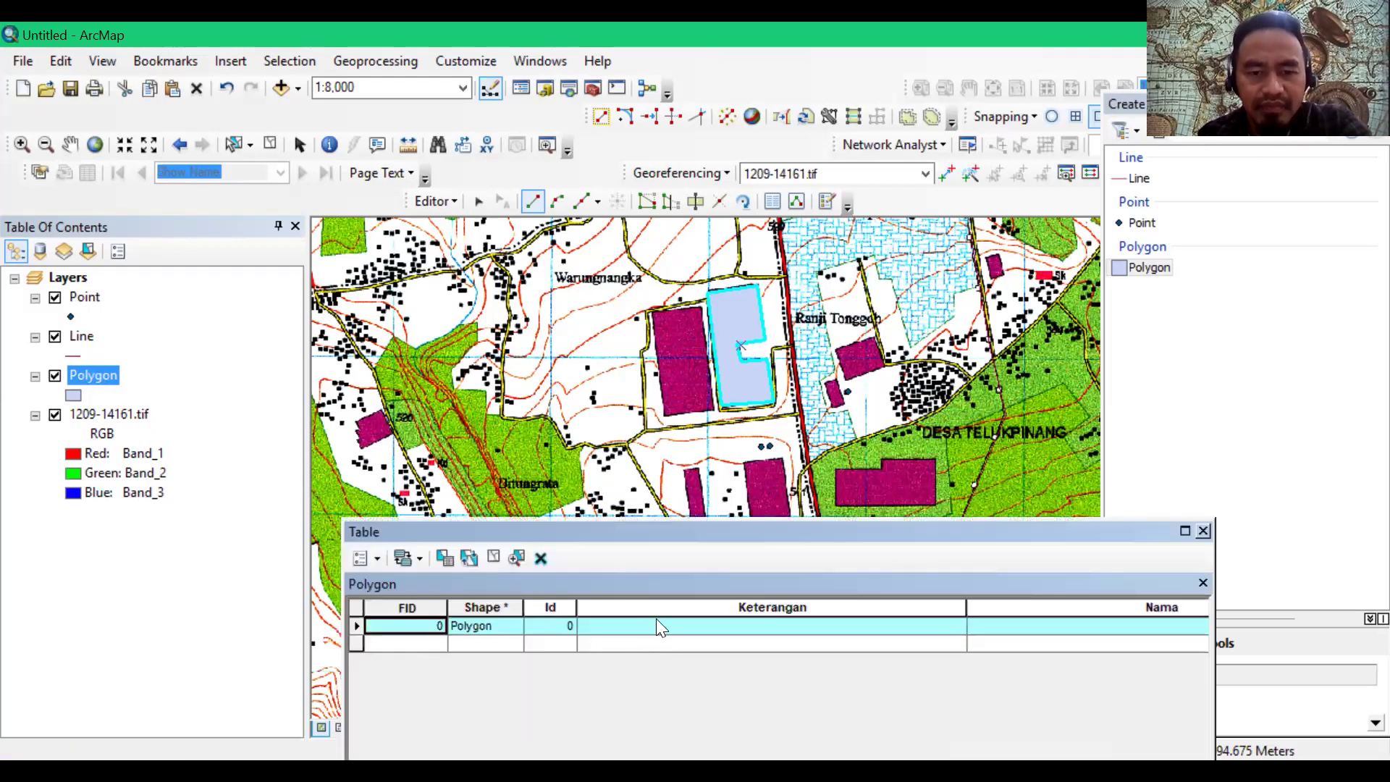
Step: In the Polygon attribute table, set the building's Keterangan to Gedung and its Nama to pemerintah
left_click(635, 626)
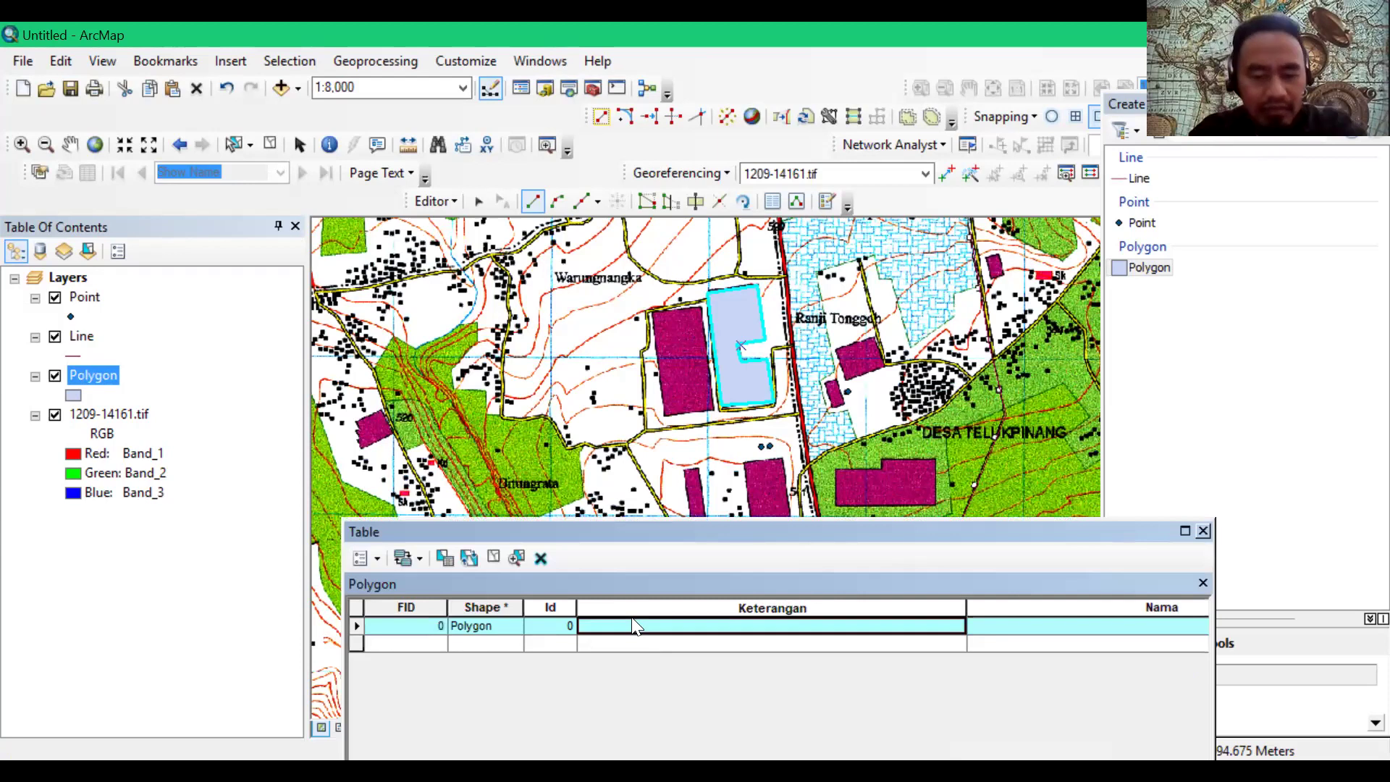
type("Gedung")
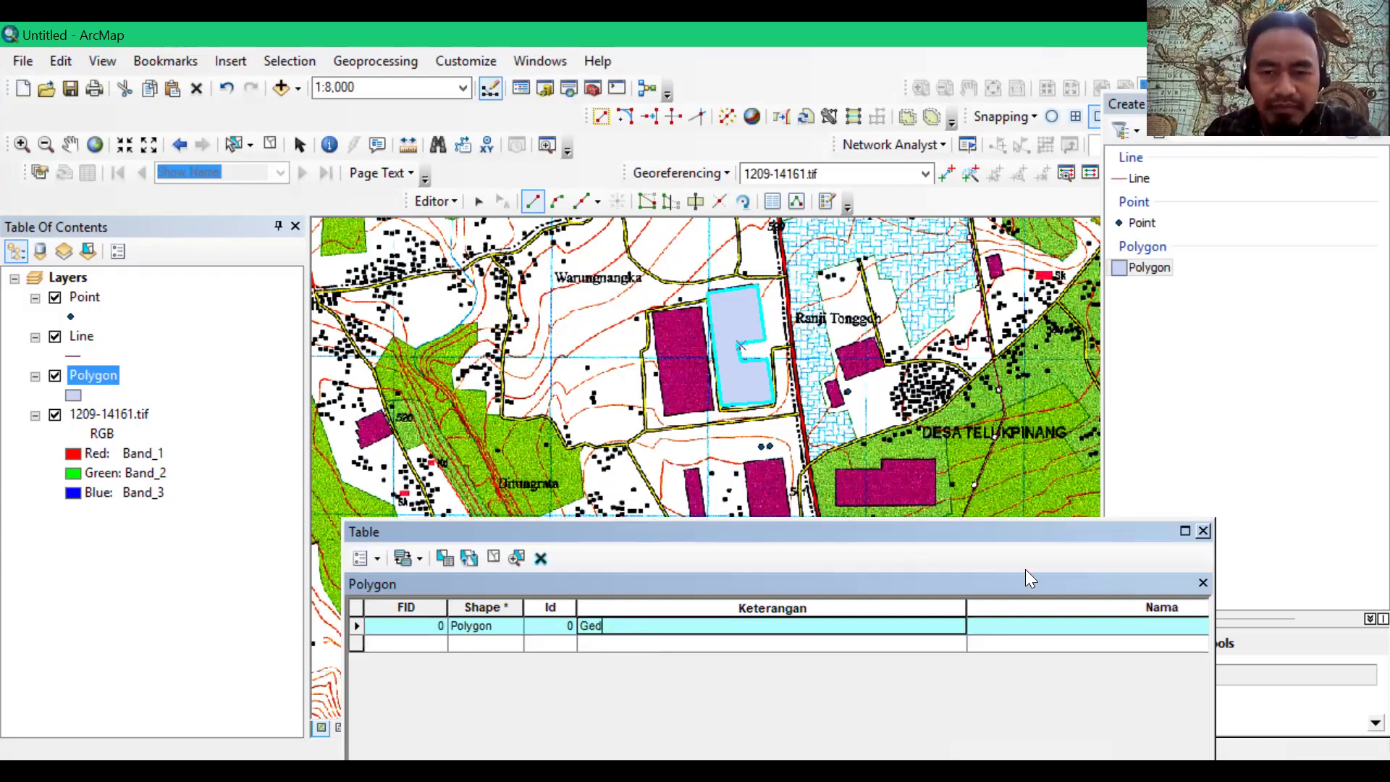
left_click(1040, 627)
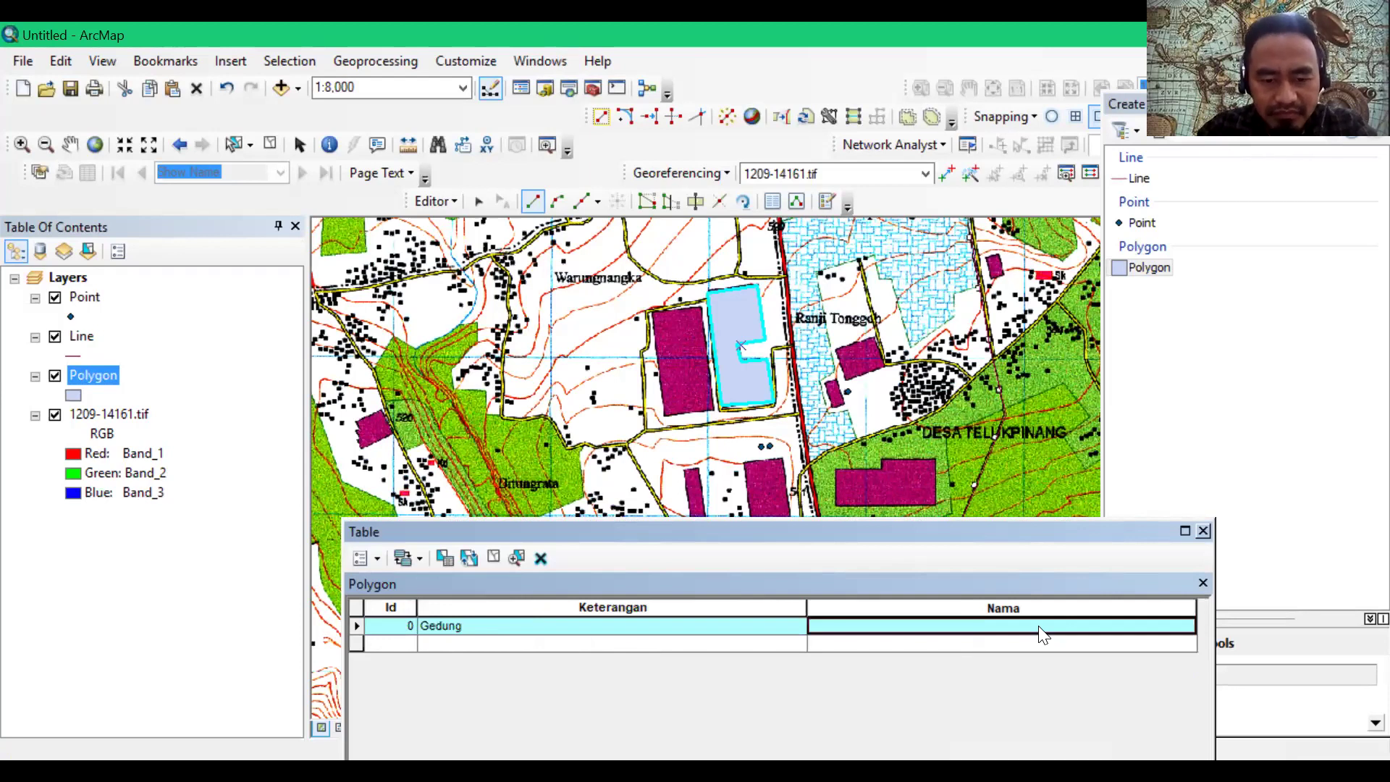
type("p")
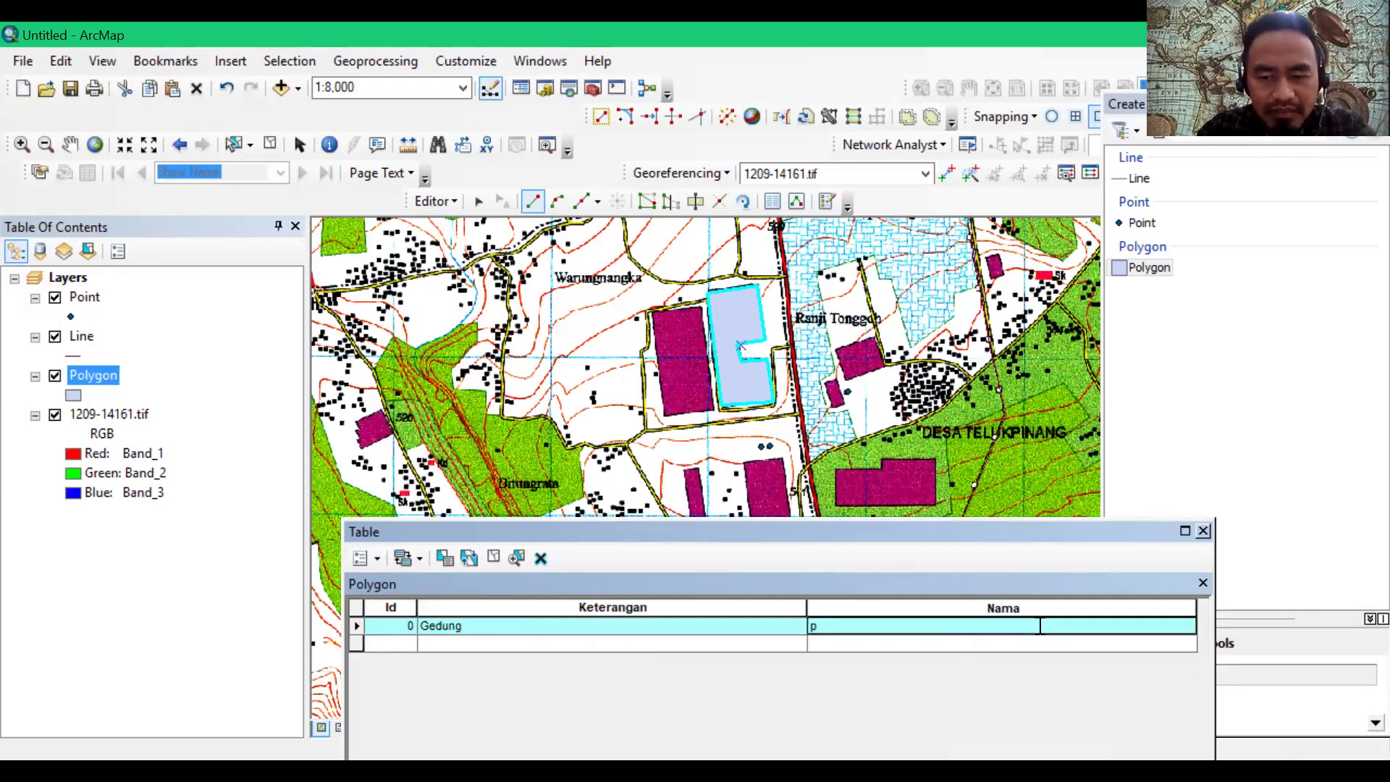
type("emerintah")
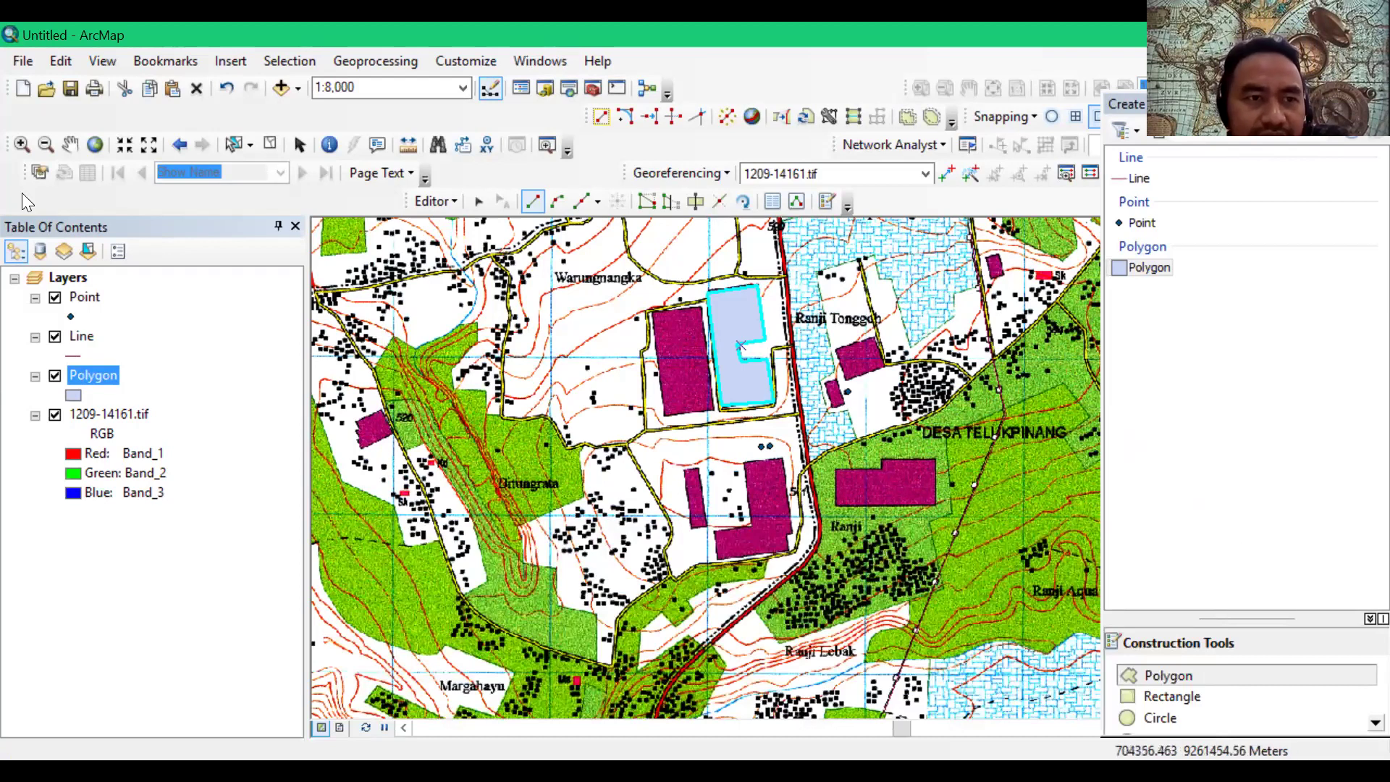
Step: Look over the map around the digitized building, from Cikereteg to Bojong Kidul, for other features to digitize
left_click(70, 144)
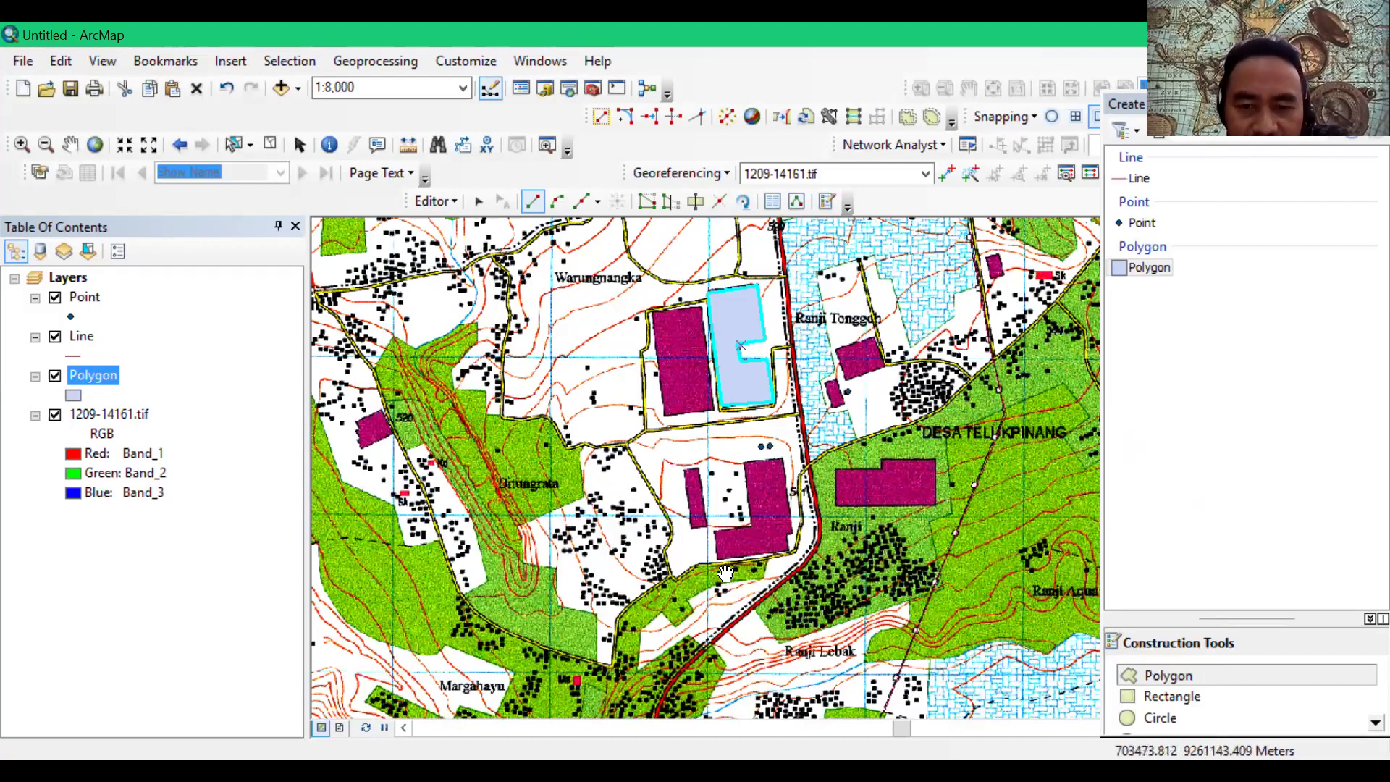
left_click_drag(724, 574, 953, 509)
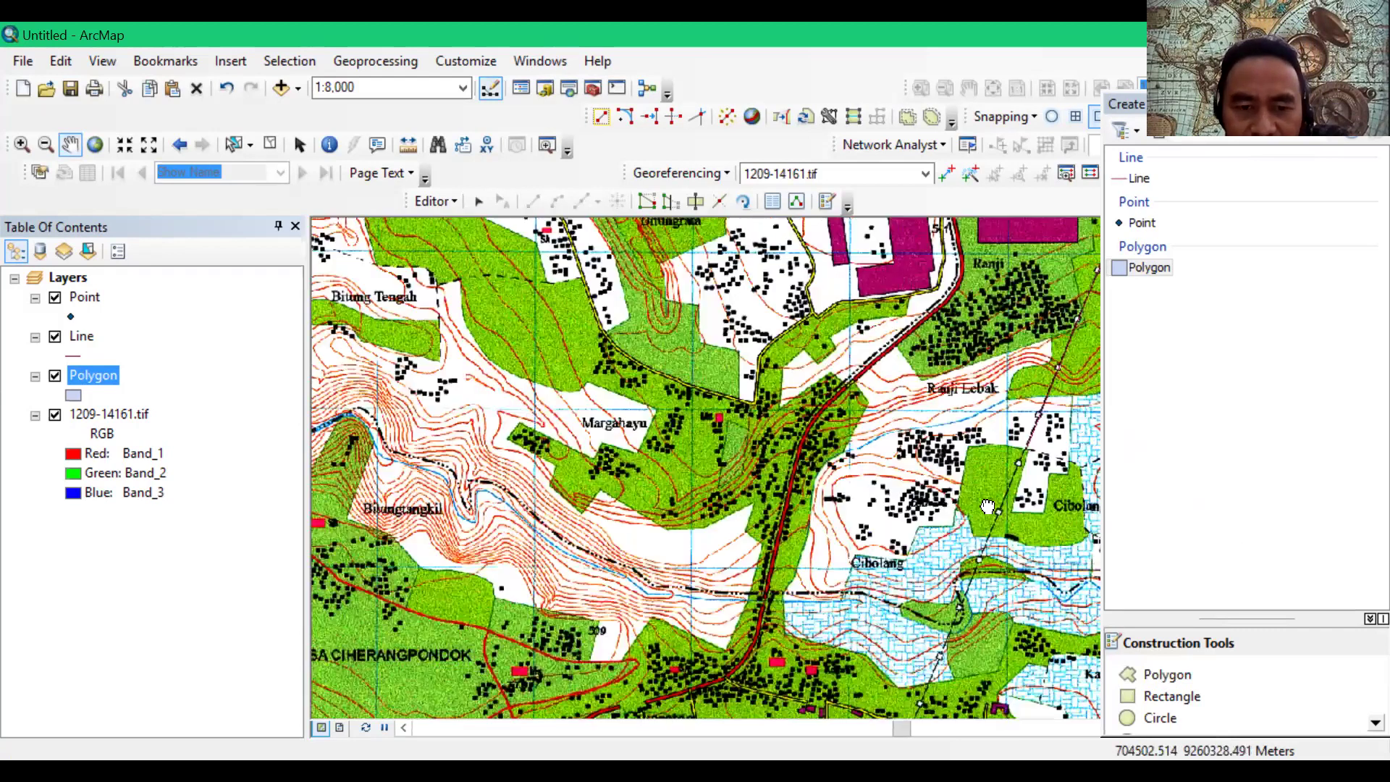
left_click_drag(1002, 622, 825, 313)
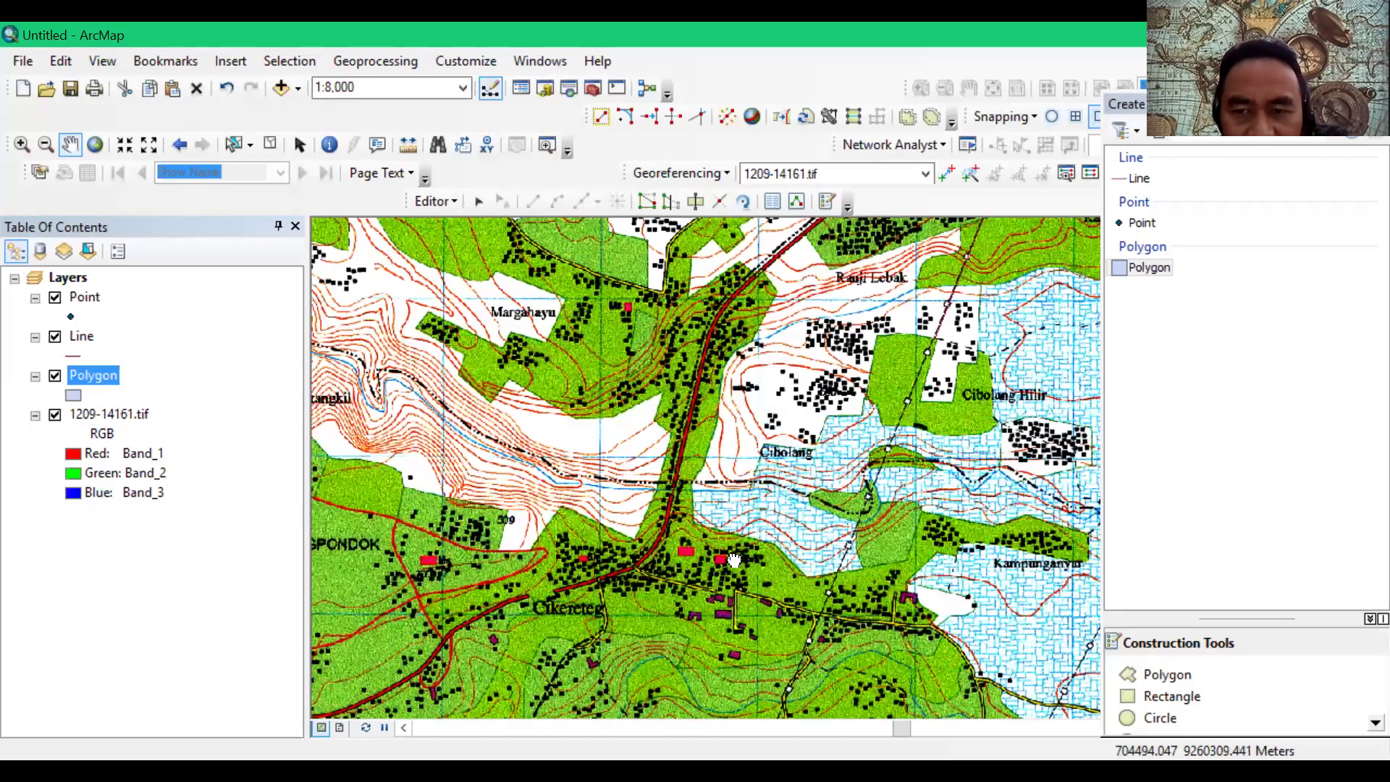
left_click_drag(959, 398, 841, 635)
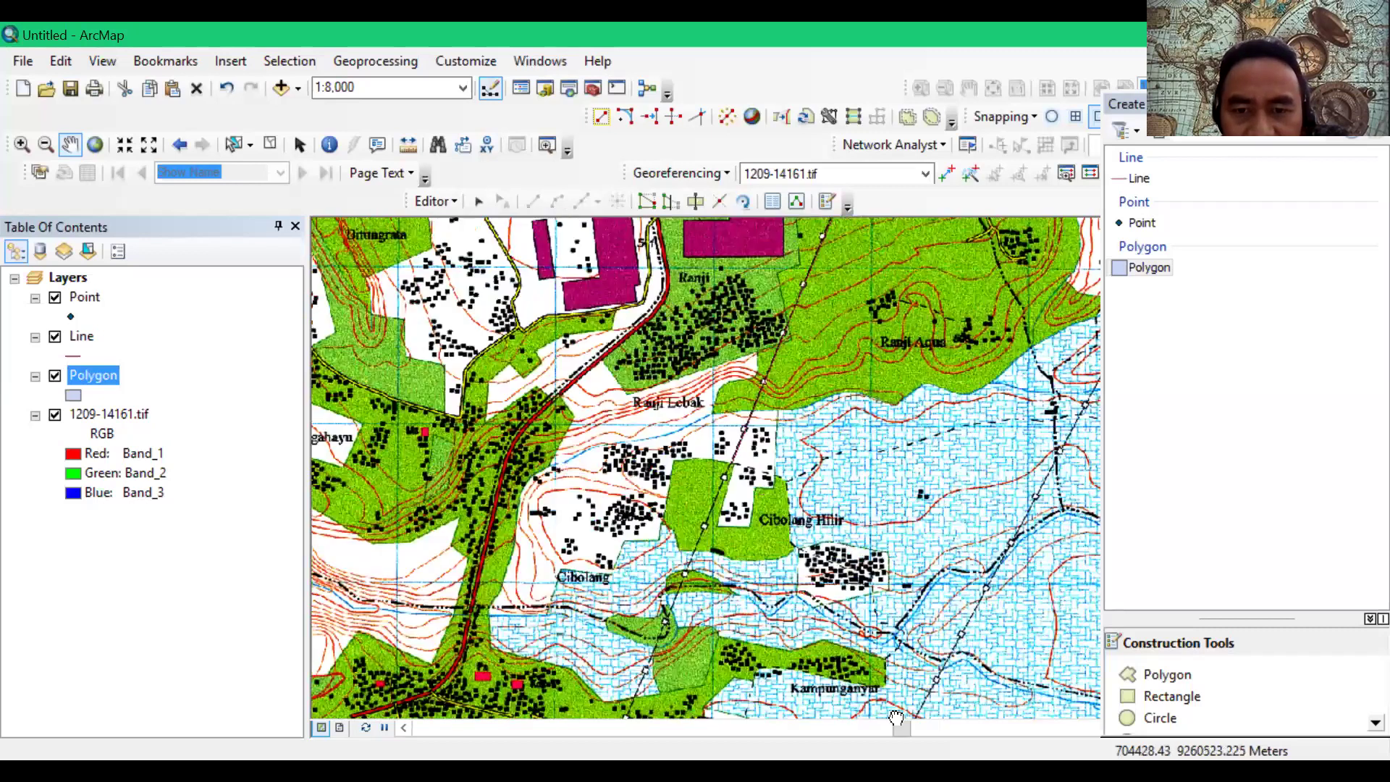
left_click_drag(674, 441, 852, 616)
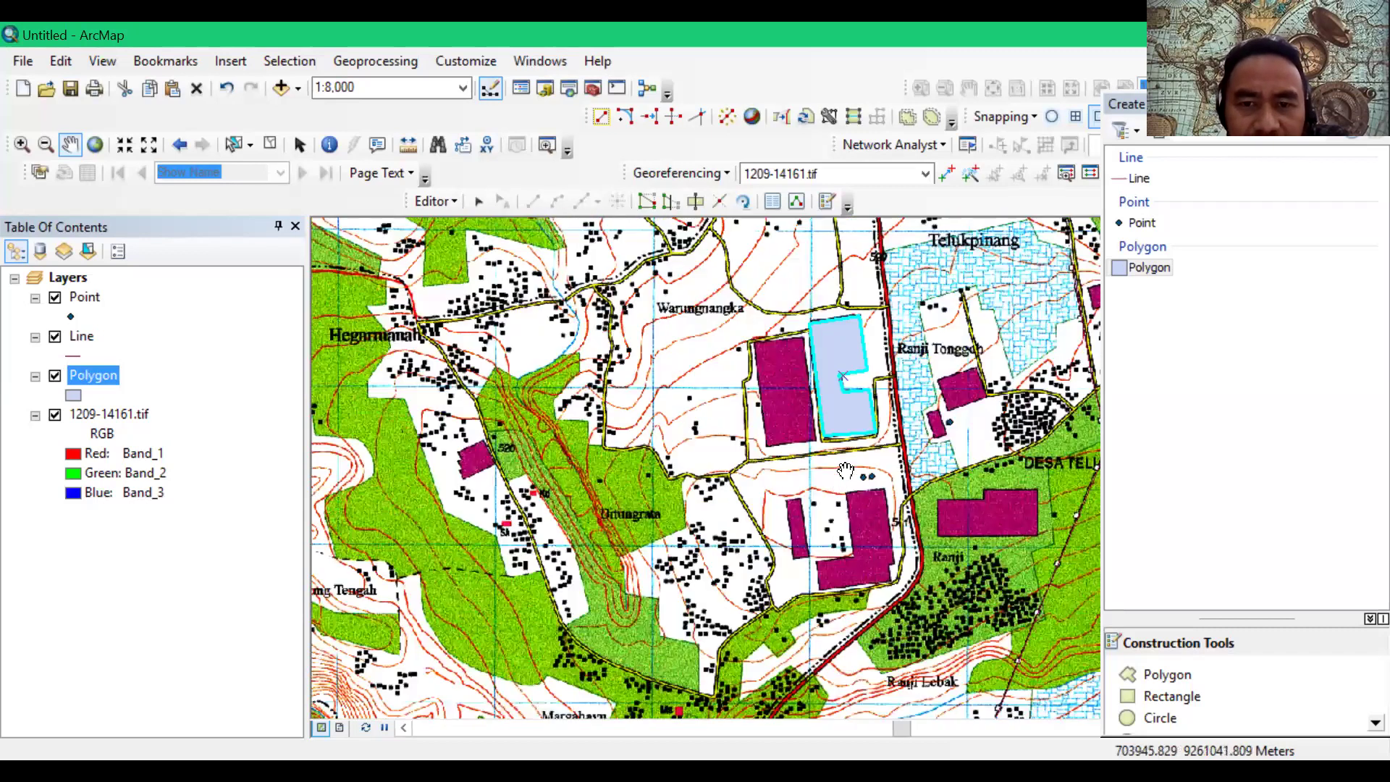
left_click_drag(846, 471, 1030, 648)
left_click_drag(1010, 429, 724, 563)
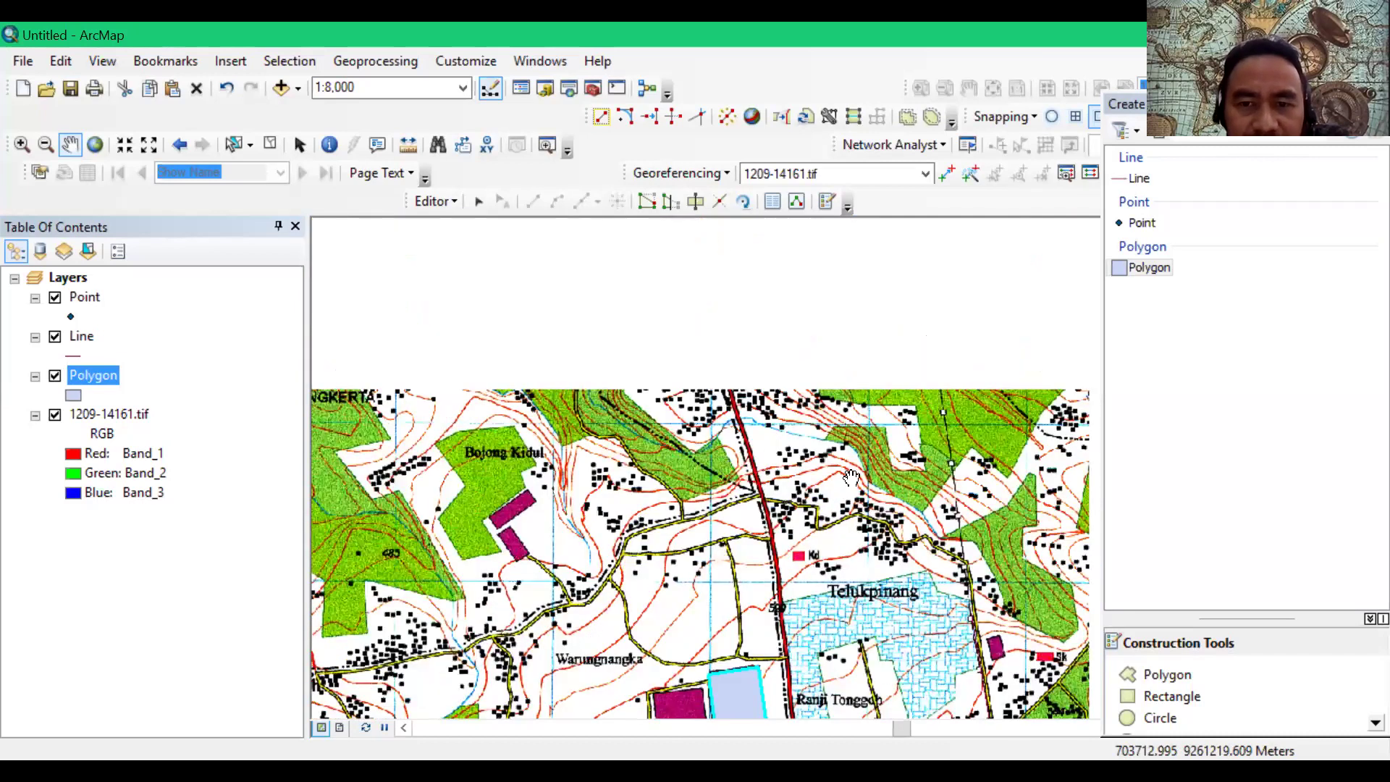
left_click_drag(852, 478, 847, 327)
left_click_drag(818, 517, 821, 451)
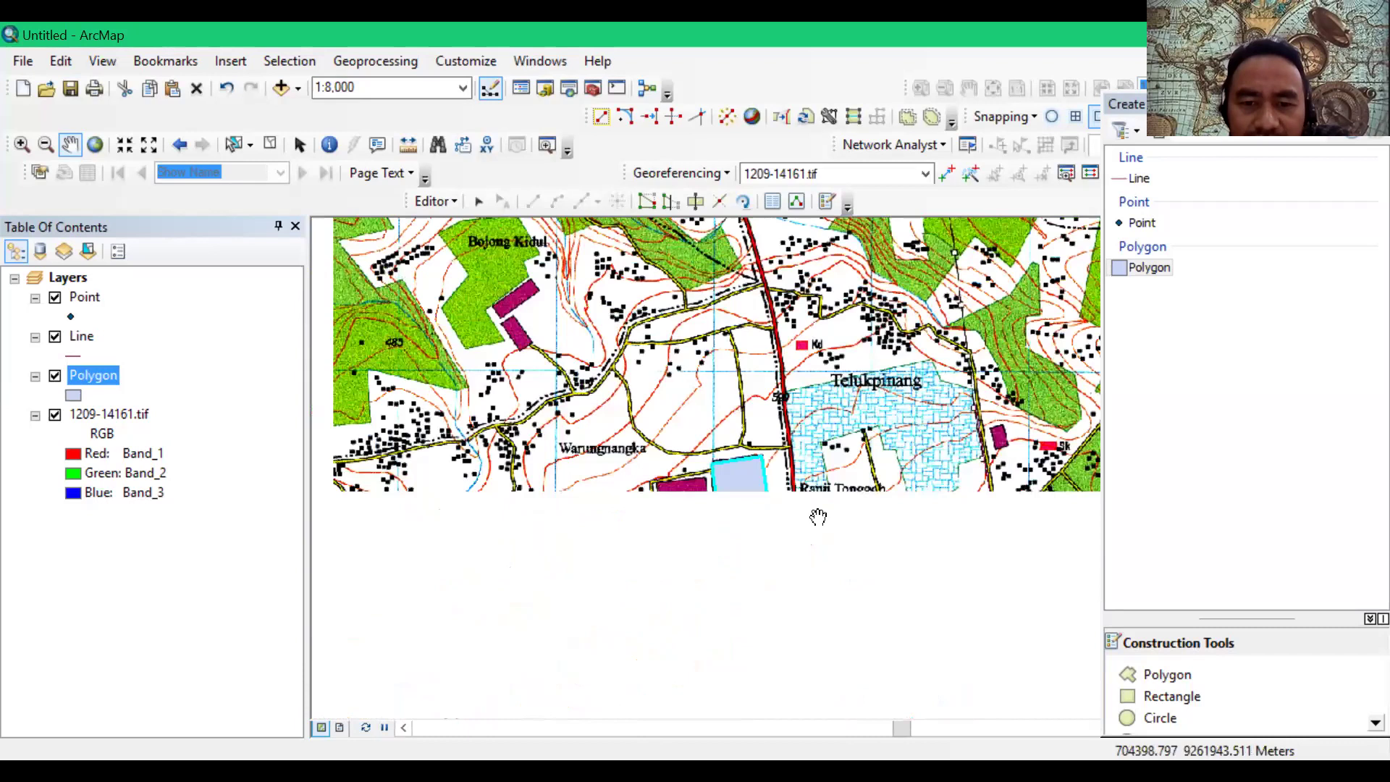
left_click_drag(690, 588, 722, 417)
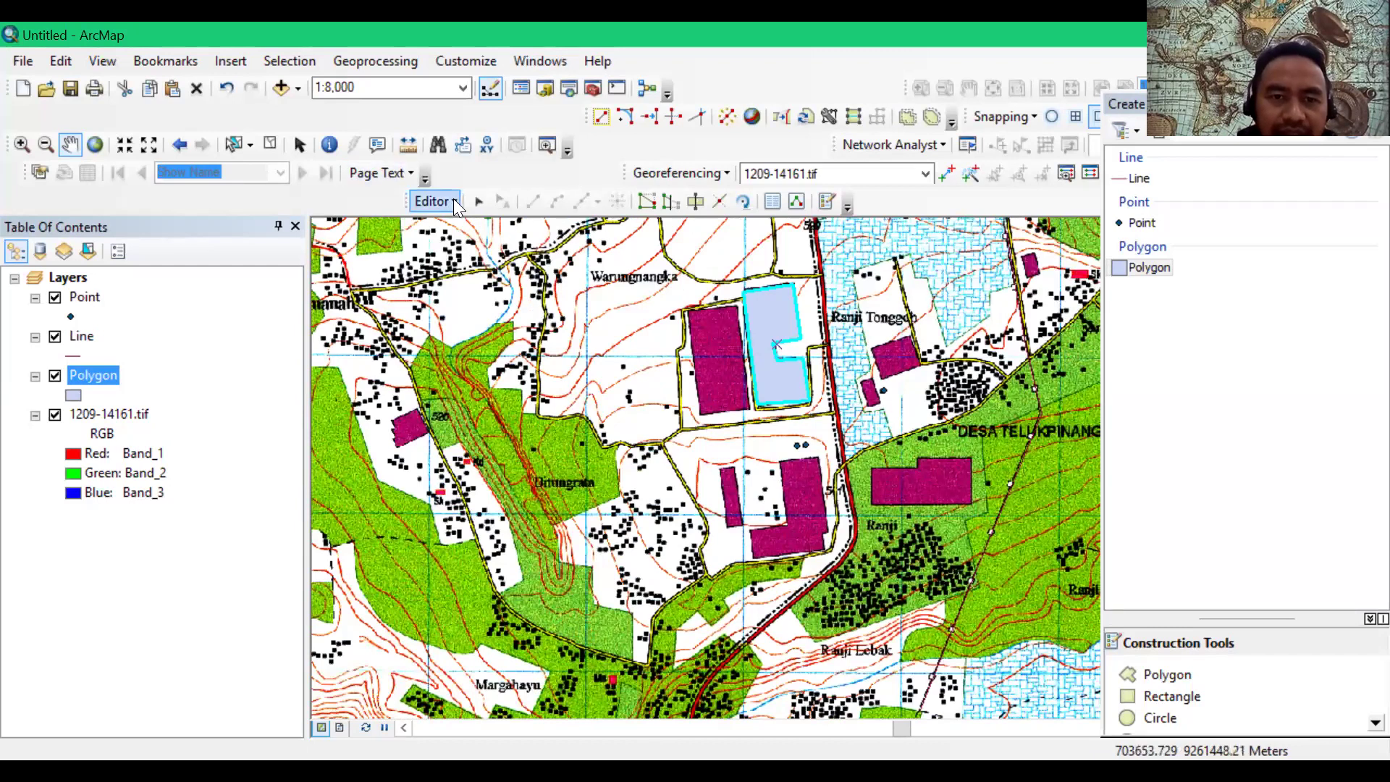
Step: Digitize the purple building directly west of the notched one as a Polygon-layer rectangle of about 112 by 197 m
left_click(703, 203)
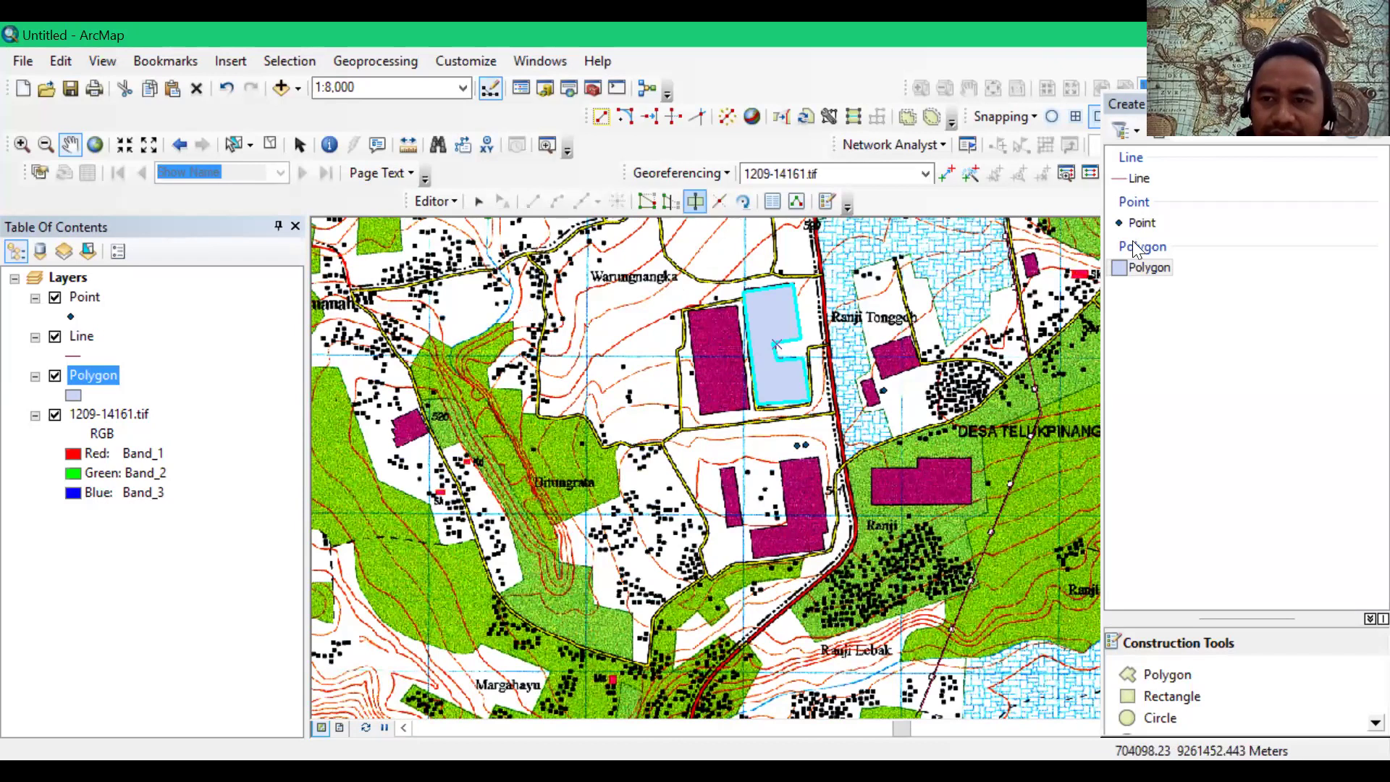
left_click(1151, 275)
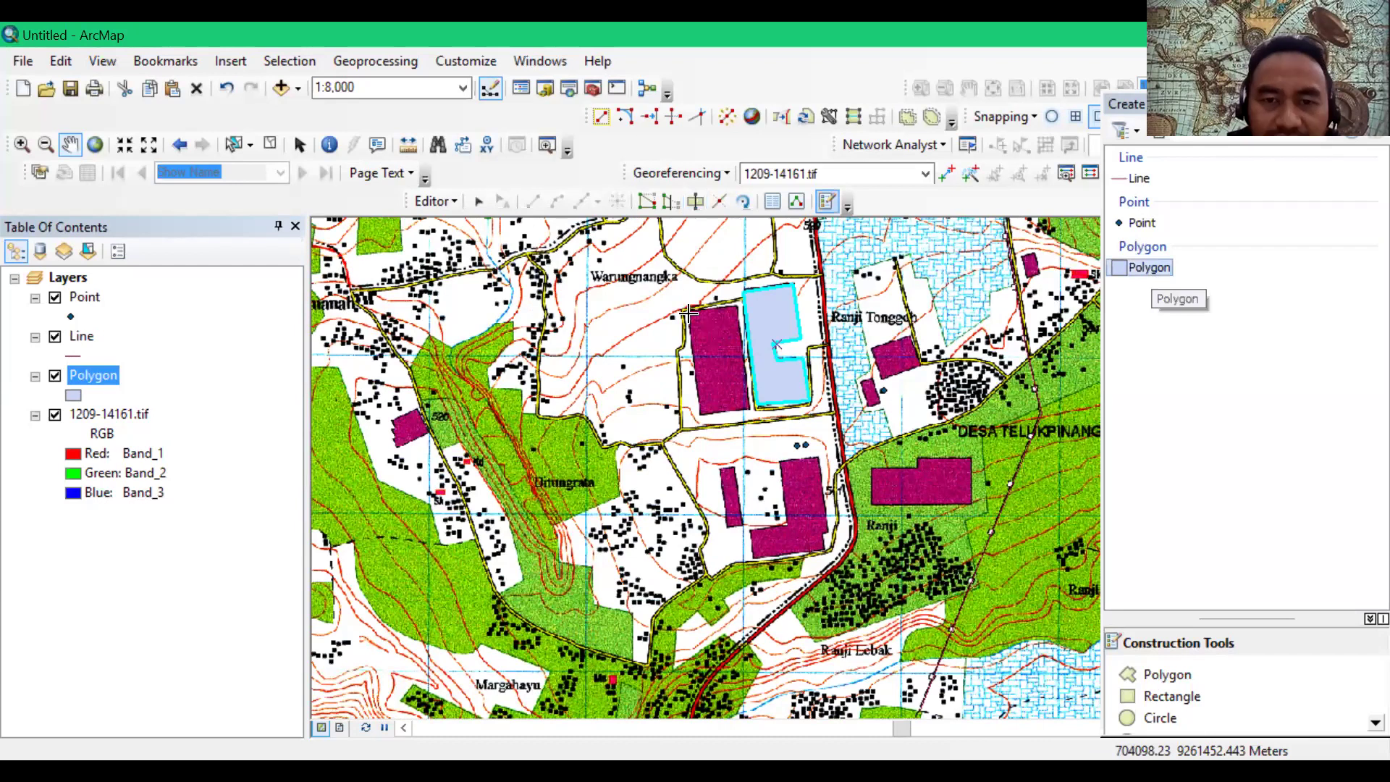
left_click(1162, 675)
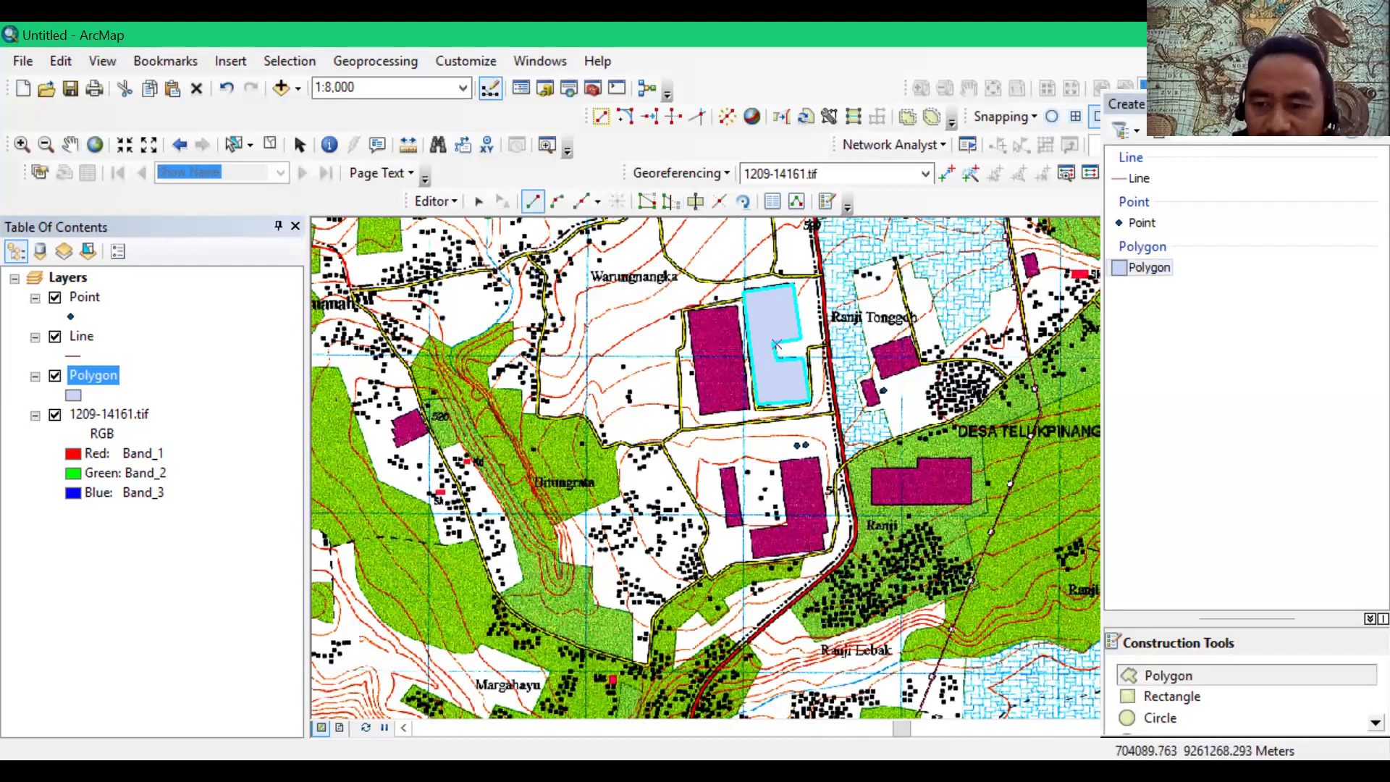
left_click(1180, 699)
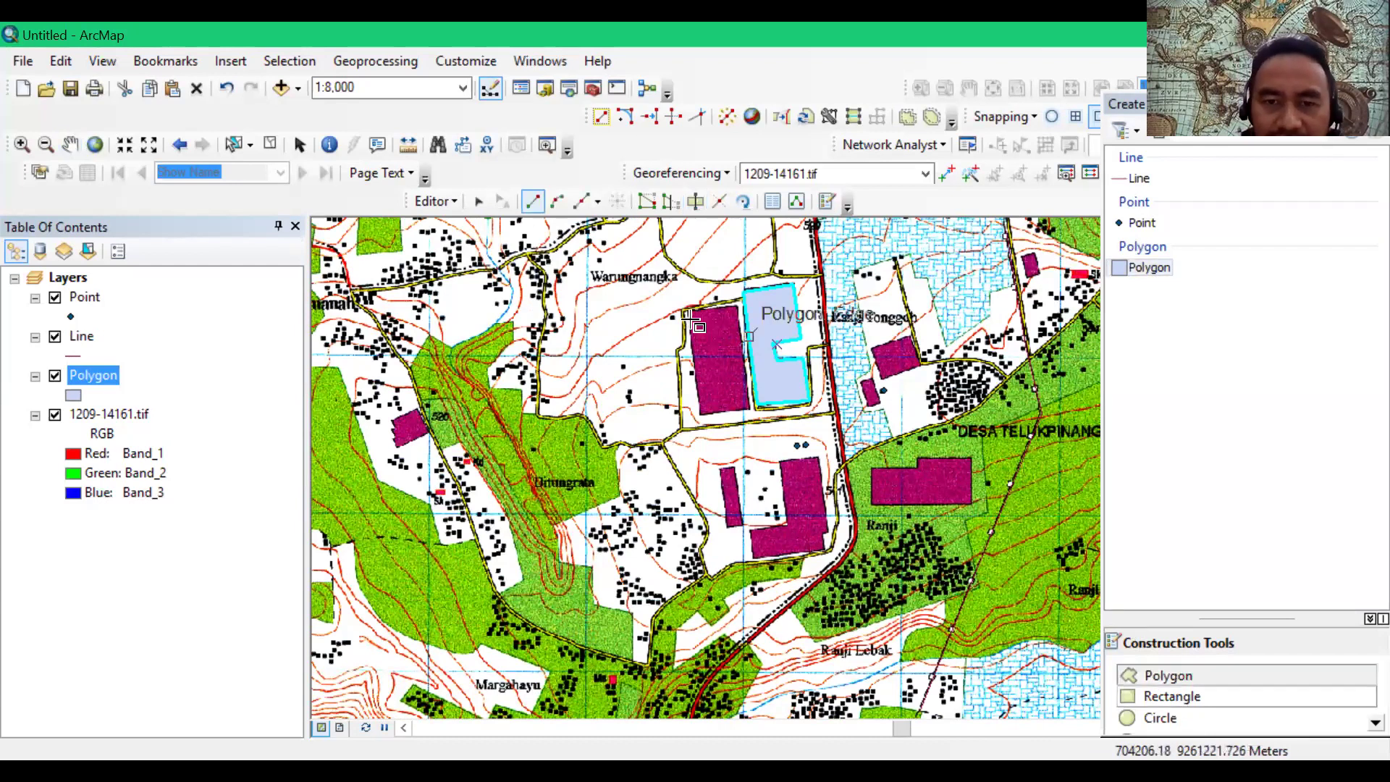
left_click(741, 307)
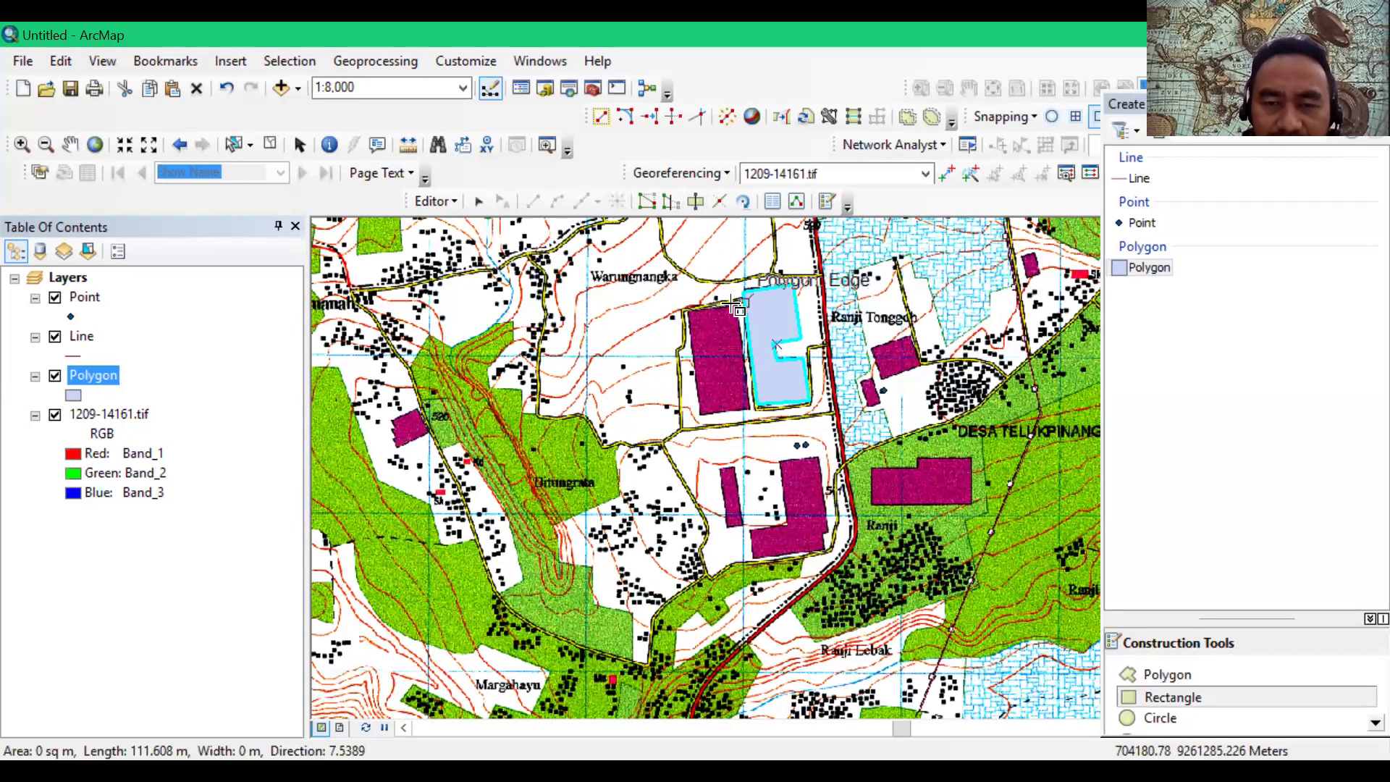
left_click(746, 406)
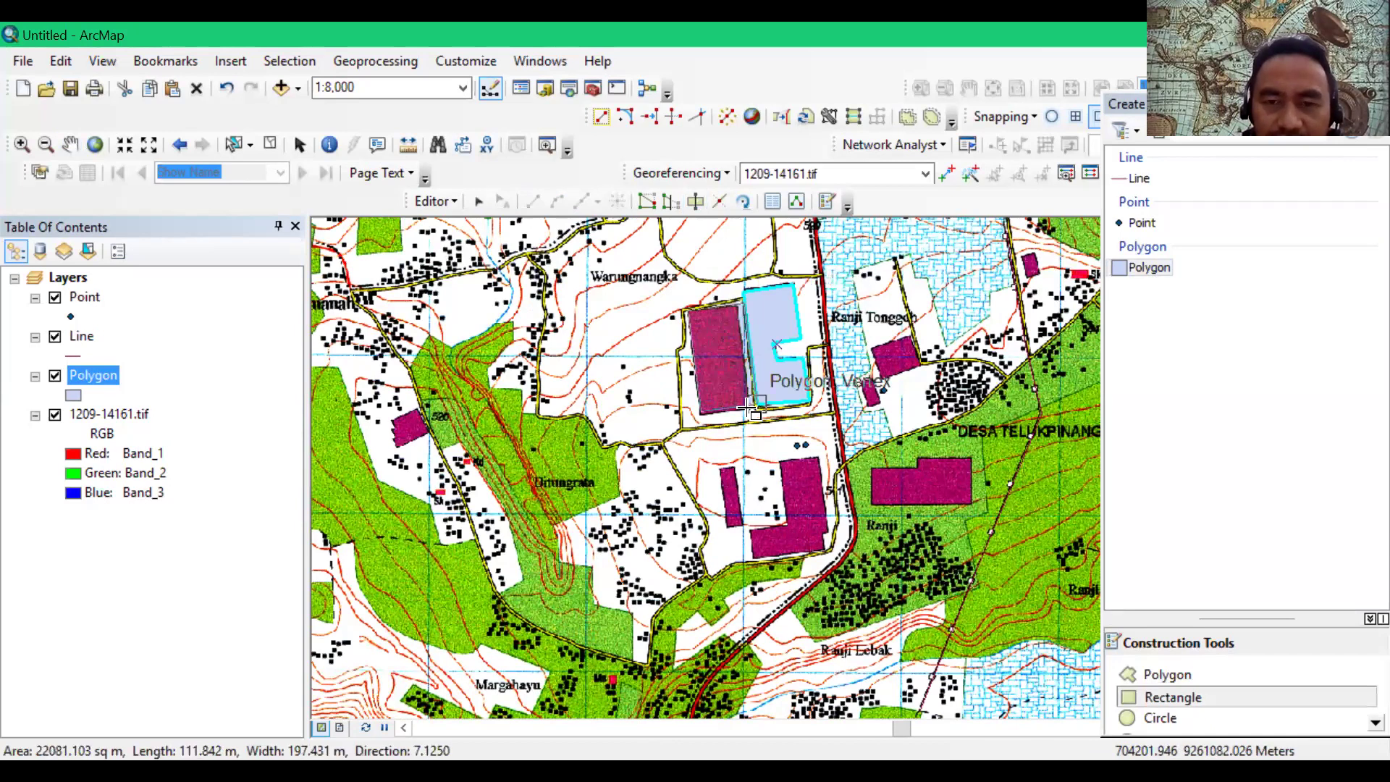
left_click(747, 408)
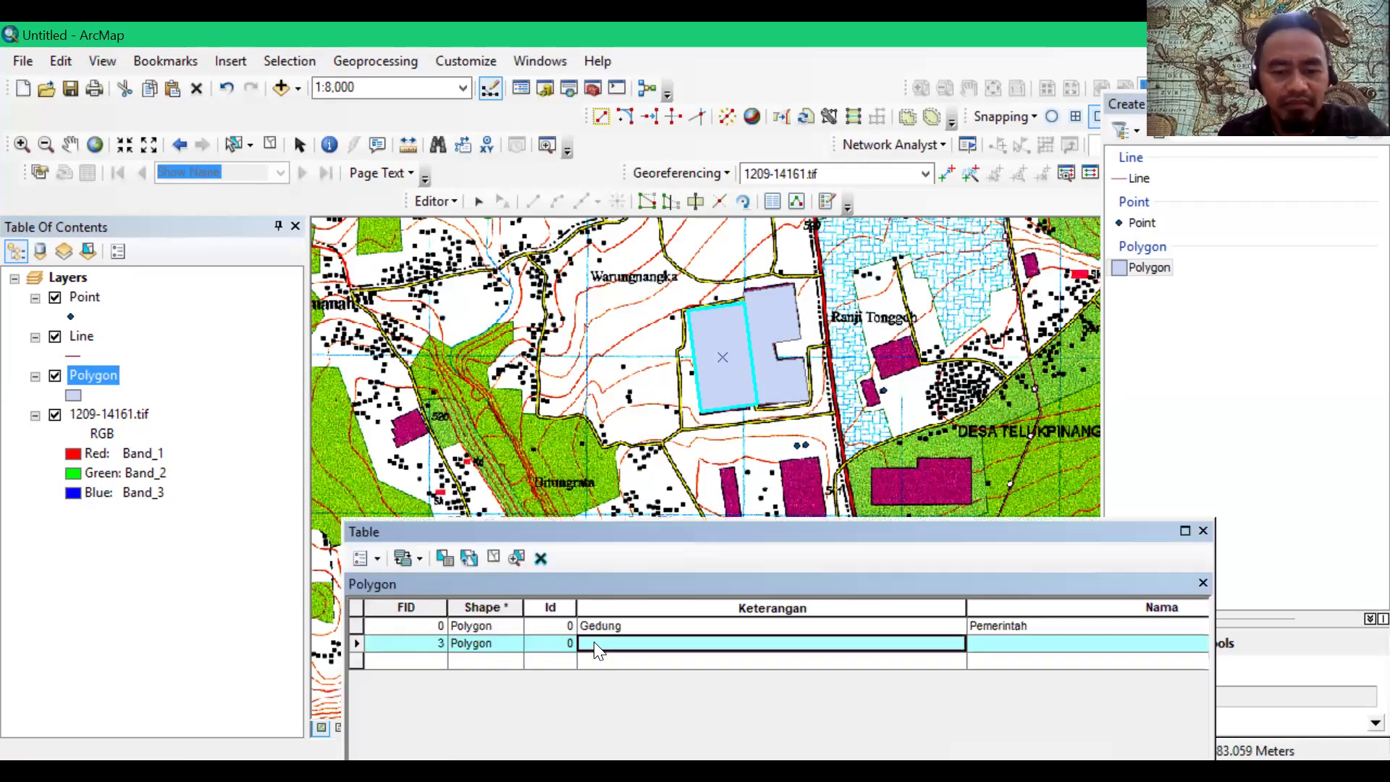
Step: In the Polygon attribute table, set the new rectangle's Keterangan to Gedung and its Nama to Pemerintah, and close the table
left_click(595, 645)
type("Gedung")
left_click(1002, 647)
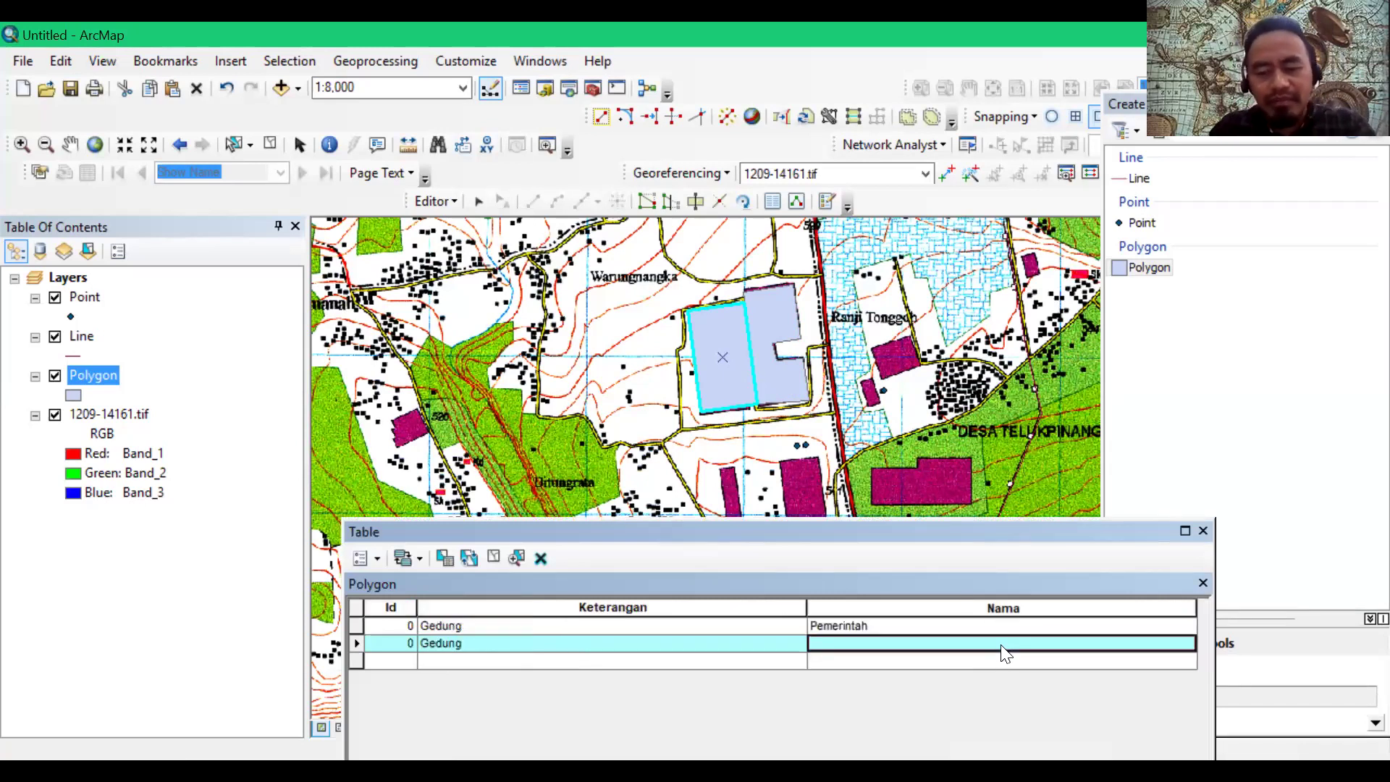
type("Pemerin")
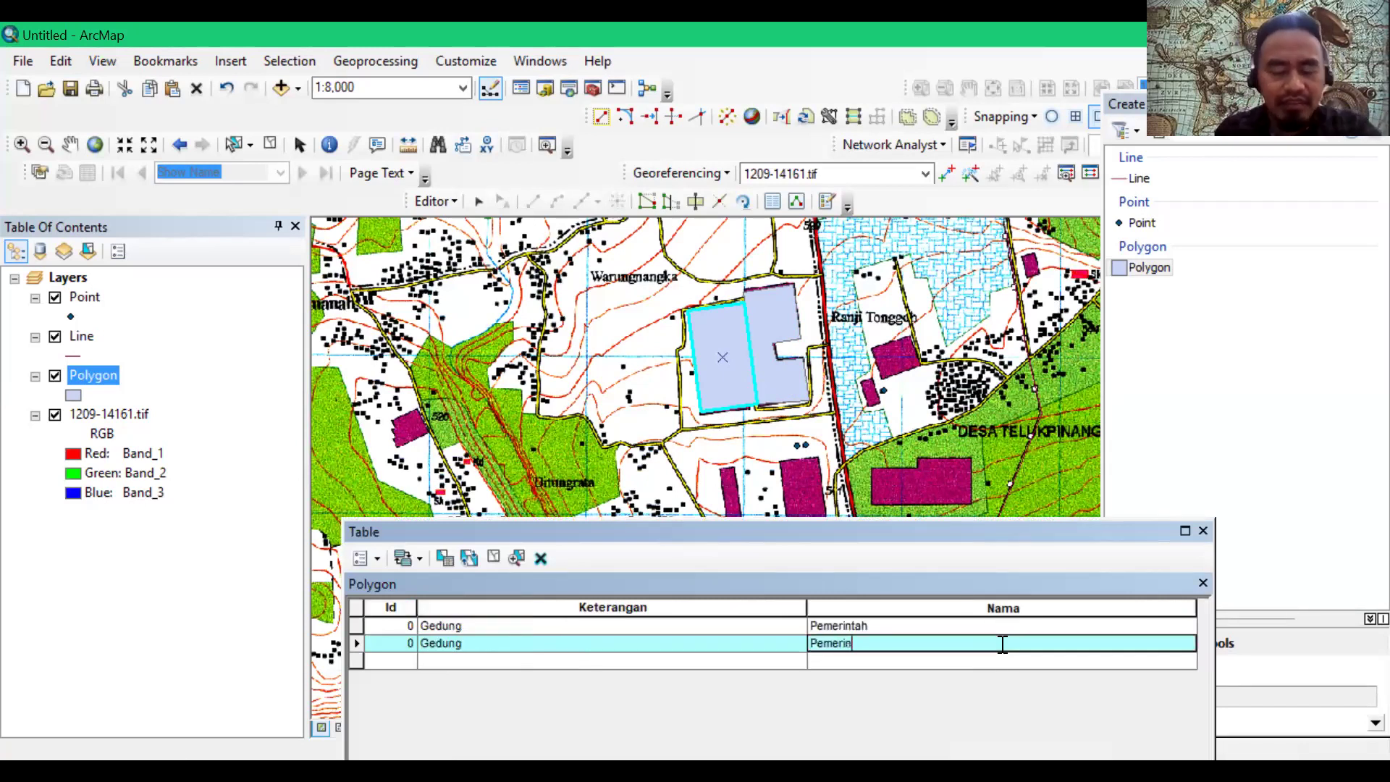
type("tah")
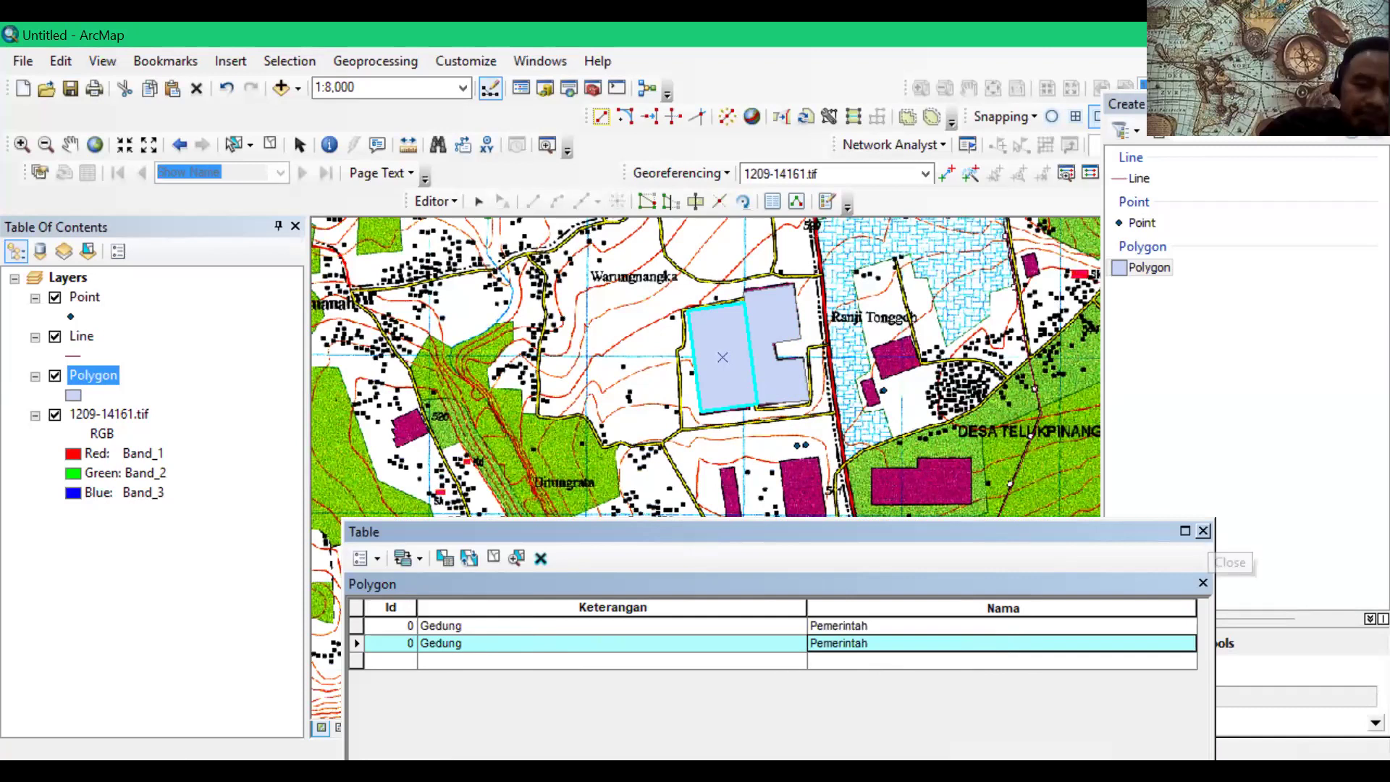
left_click(1203, 531)
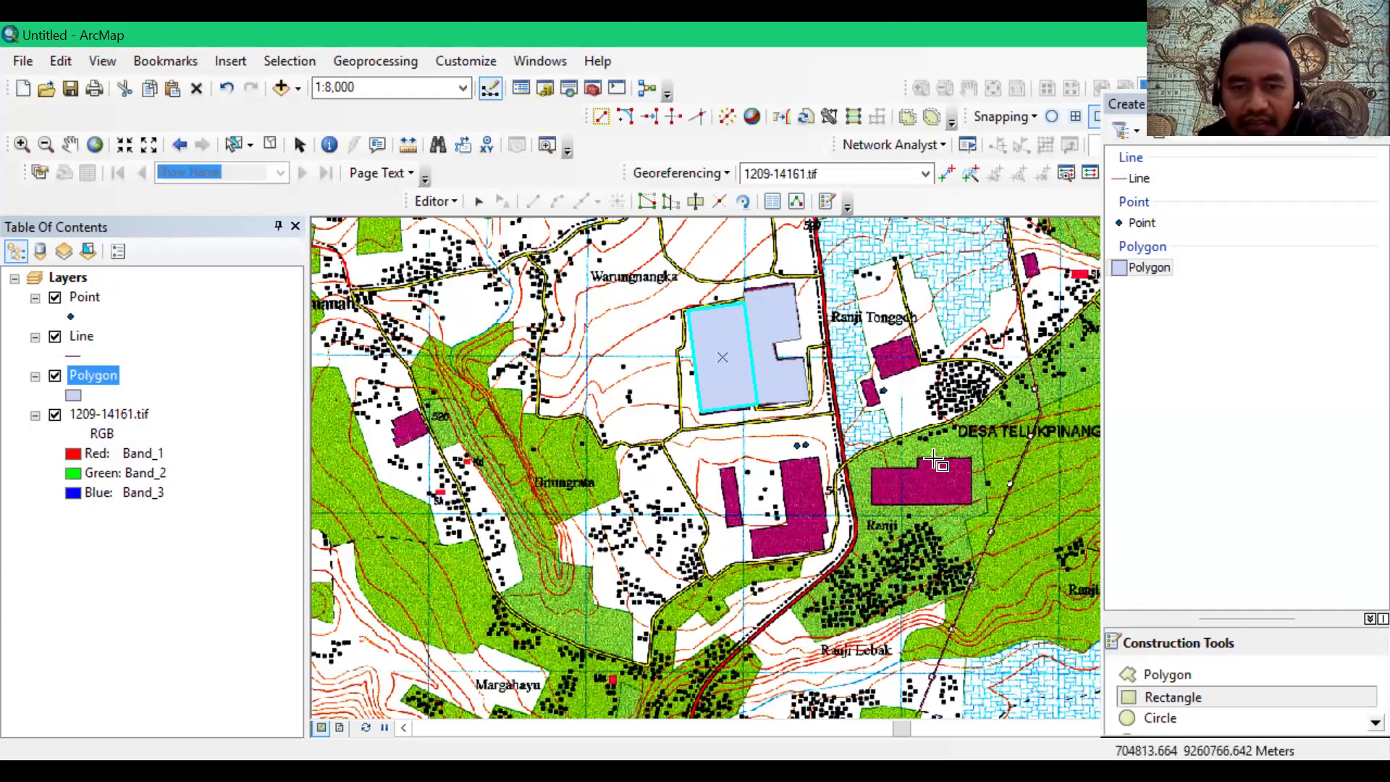
Step: Toggle the visibility of the 1209-14161.tif raster to examine the digitized points, line and polygons with and without the base map
left_click(55, 414)
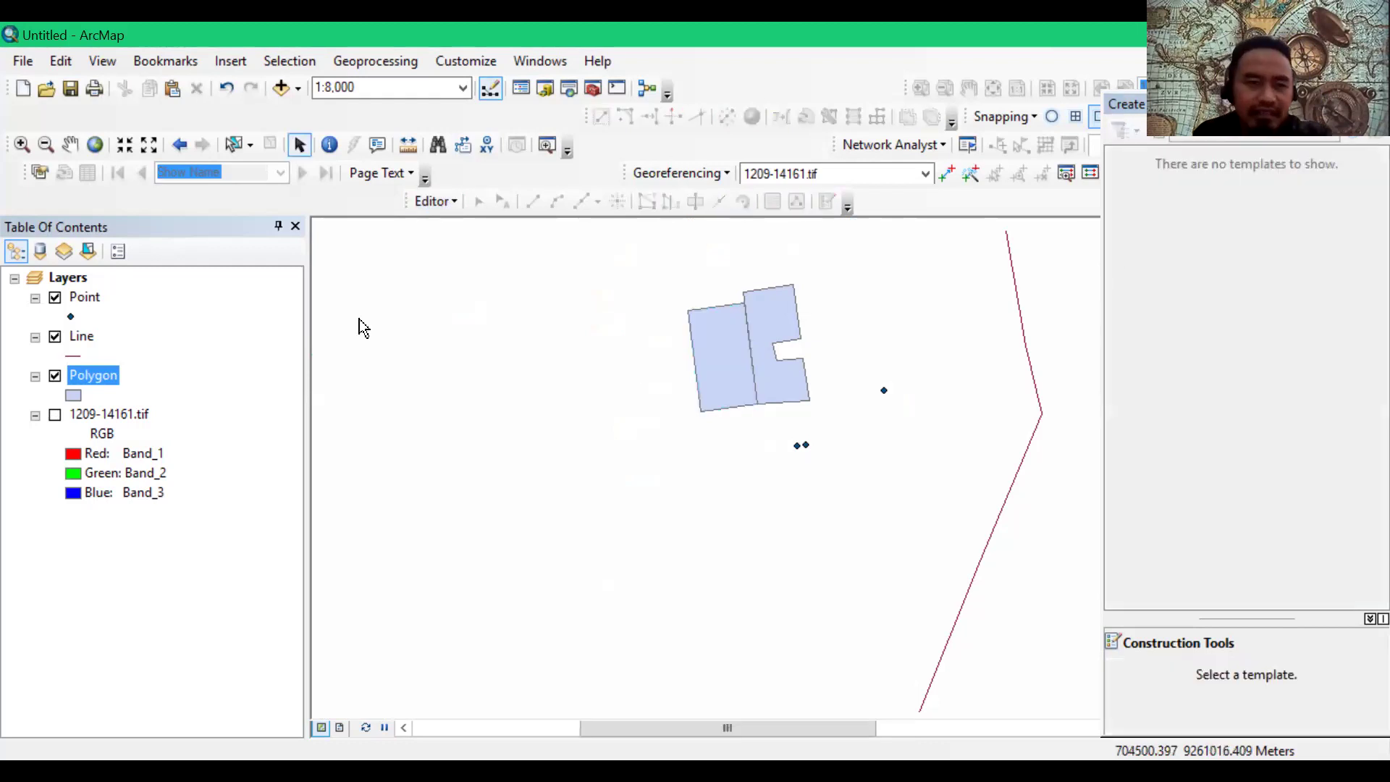
scroll(731, 414, "down", 1)
scroll(827, 451, "up", 3)
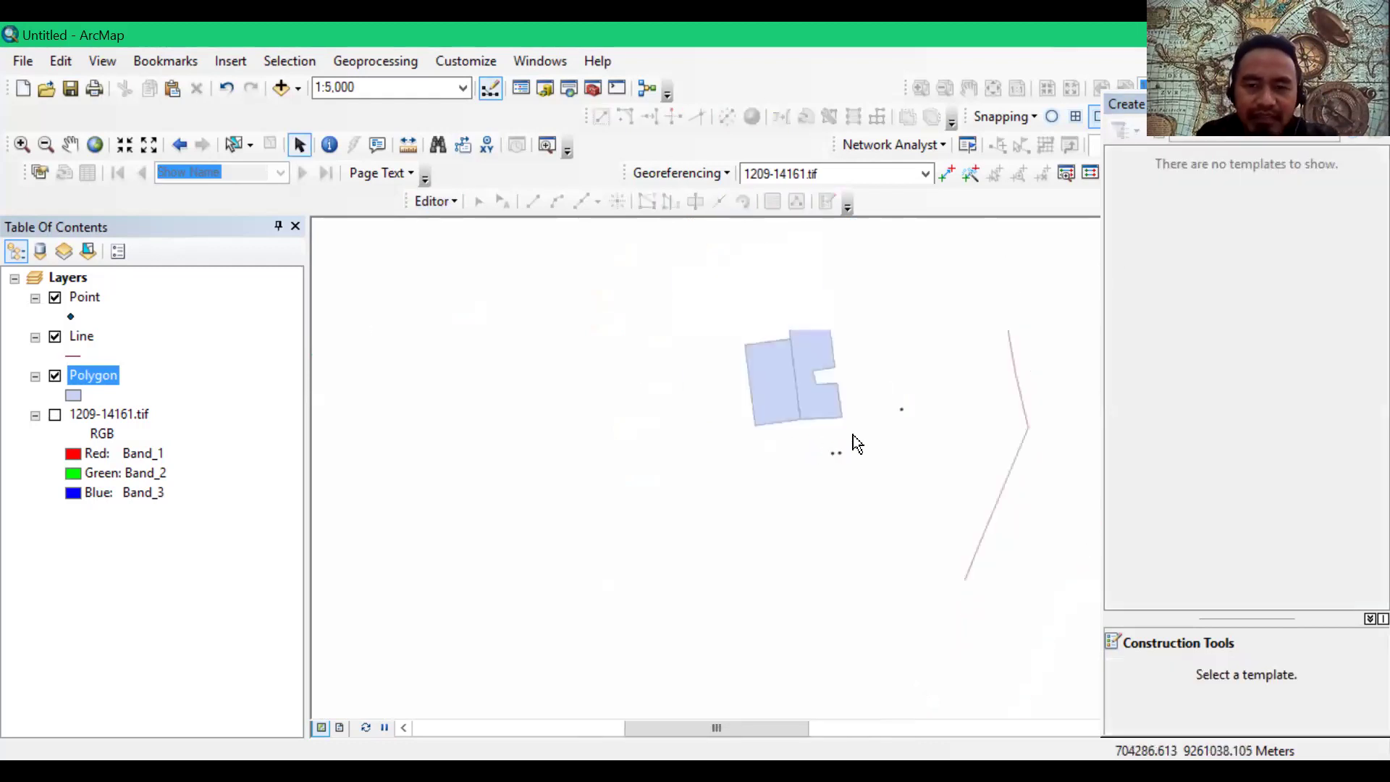
scroll(864, 467, "down", 1)
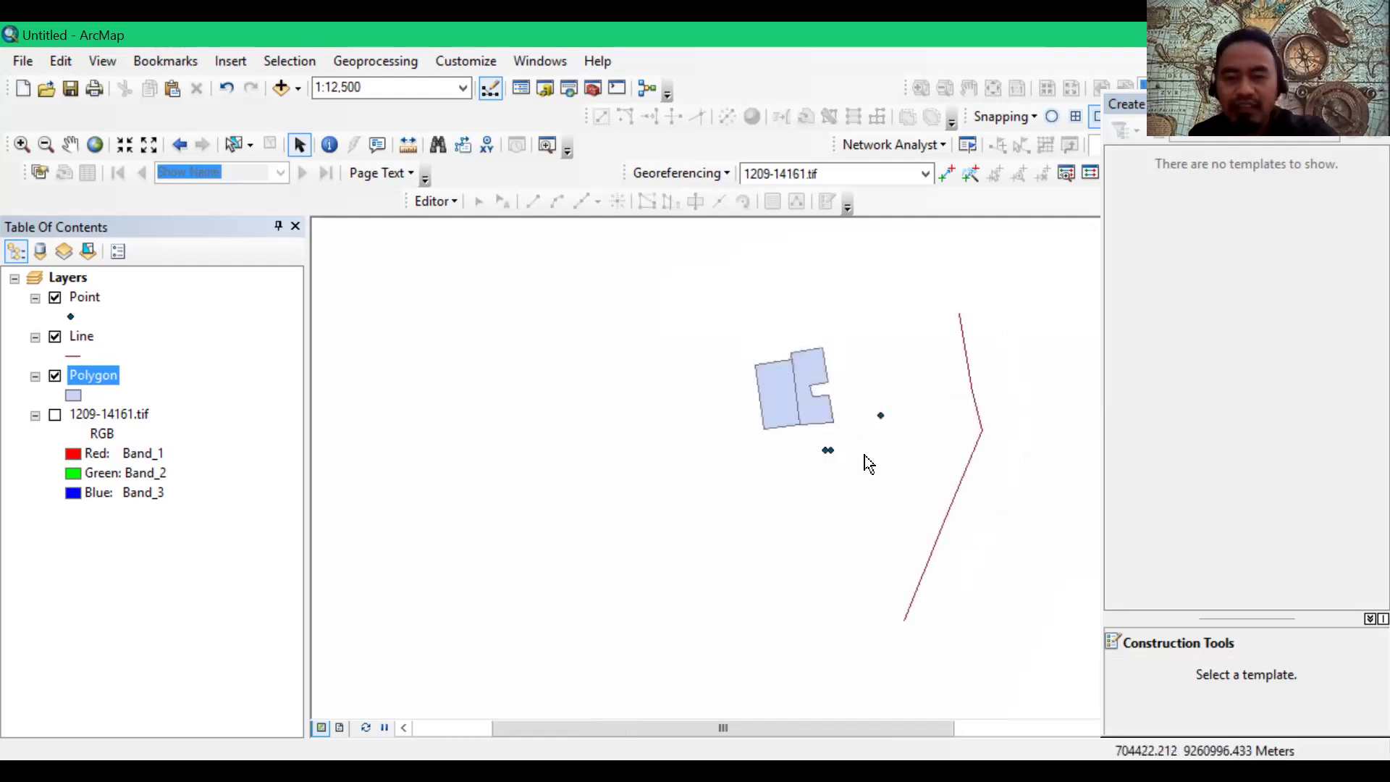
left_click(55, 415)
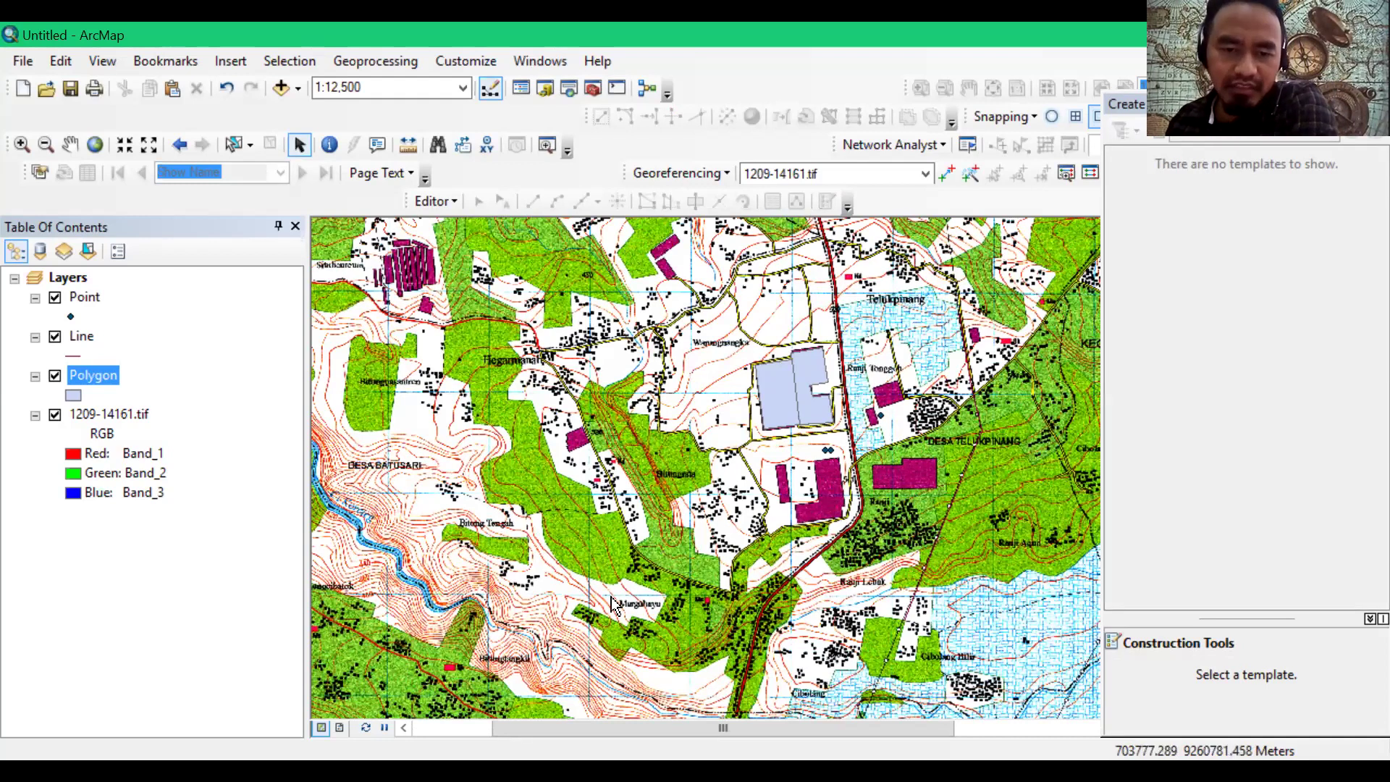
left_click(55, 415)
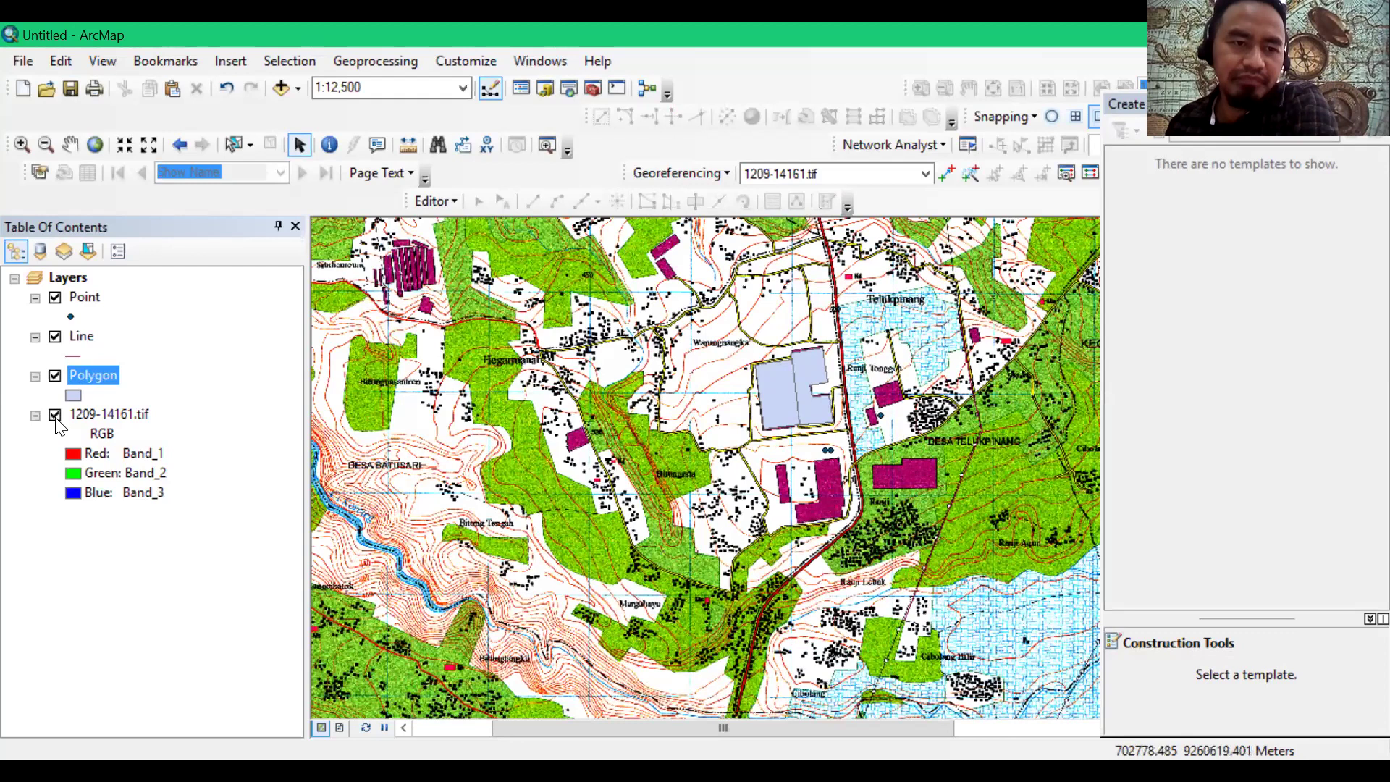